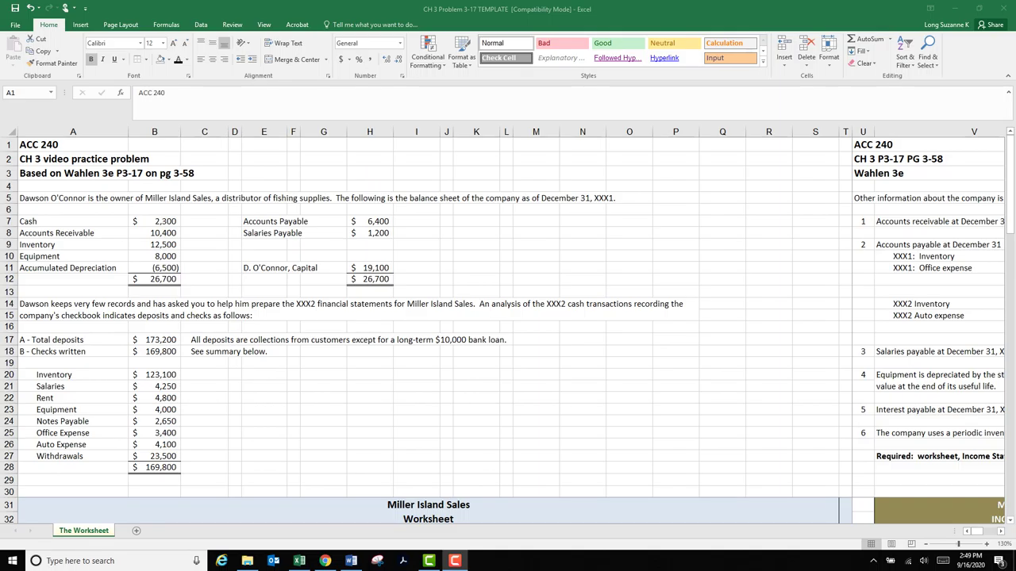
- Review the problem introduction and the December 31, XXX1 balance sheet, including the total cells on both sides
{"action": "scroll", "coordinate": [507, 331], "scroll_direction": "down", "scroll_amount": 13}
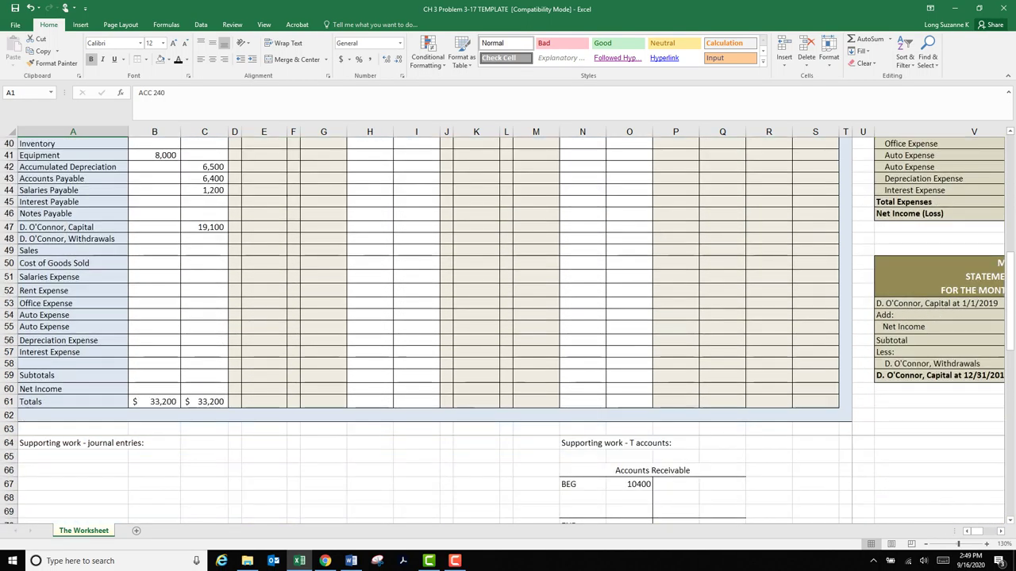
{"action": "scroll", "coordinate": [508, 331], "scroll_direction": "up", "scroll_amount": 13}
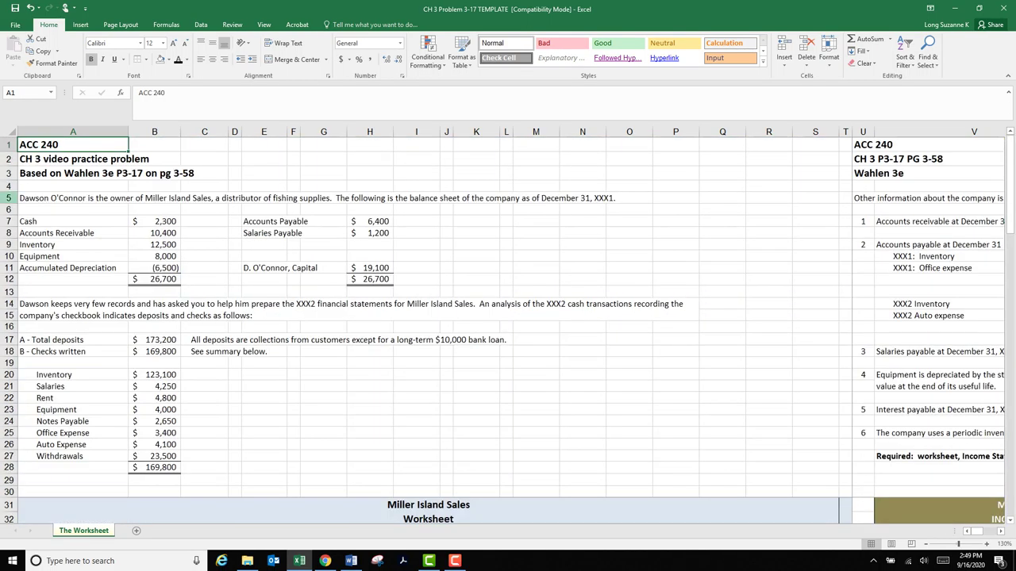
{"action": "left_click_drag", "start_coordinate": [9, 197], "coordinate": [10, 490]}
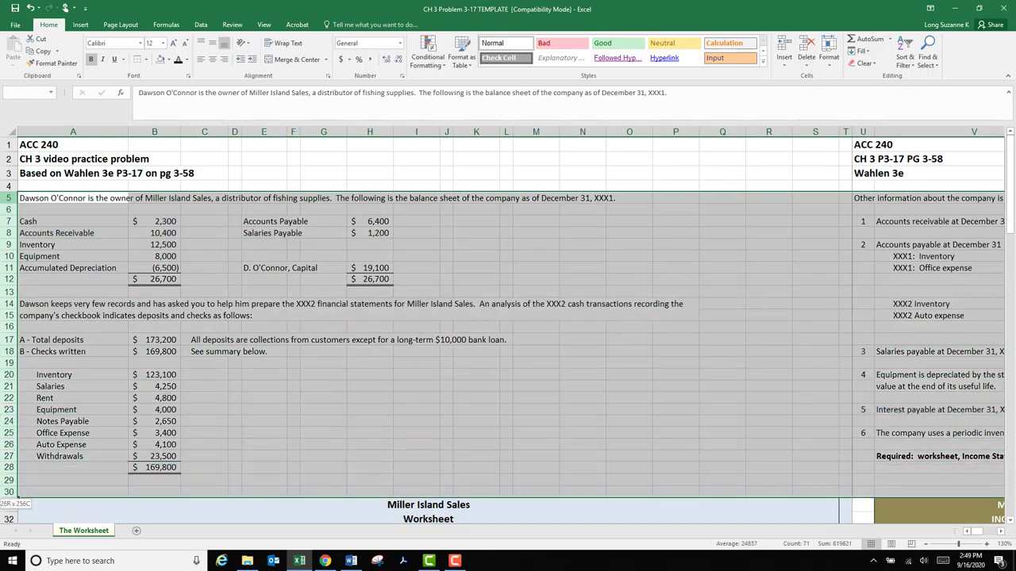
{"action": "left_click", "coordinate": [369, 445]}
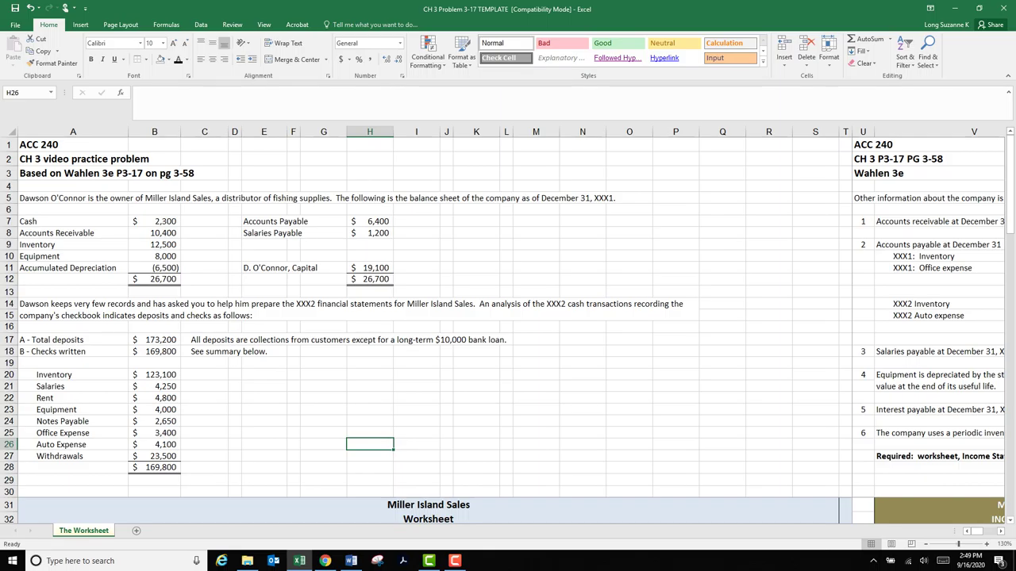
{"action": "mouse_move", "coordinate": [47, 197]}
{"action": "left_mouse_down"}
{"action": "mouse_move", "coordinate": [595, 235]}
{"action": "mouse_move", "coordinate": [643, 257]}
{"action": "mouse_move", "coordinate": [643, 279]}
{"action": "left_mouse_up"}
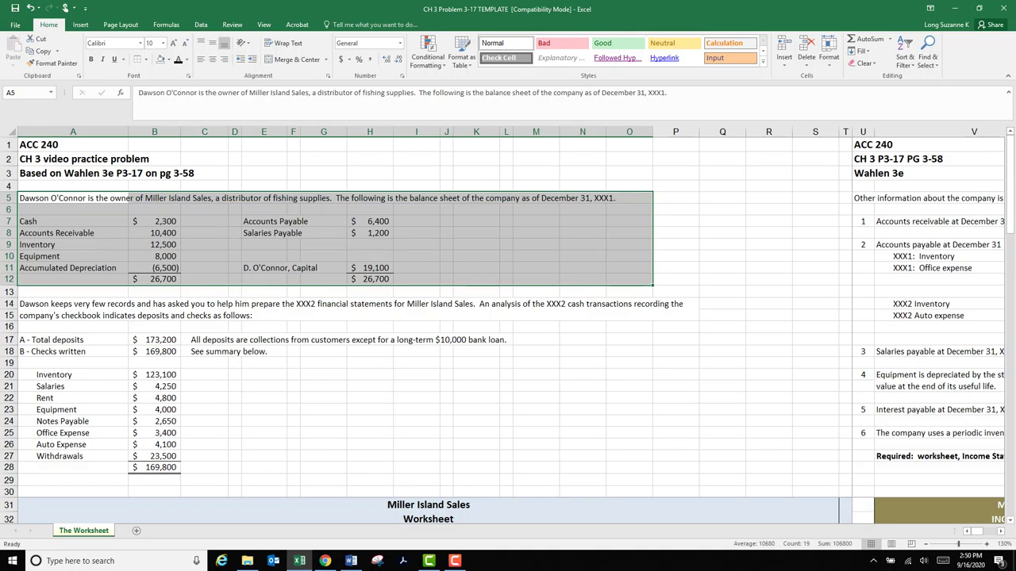
{"action": "left_click", "coordinate": [205, 257]}
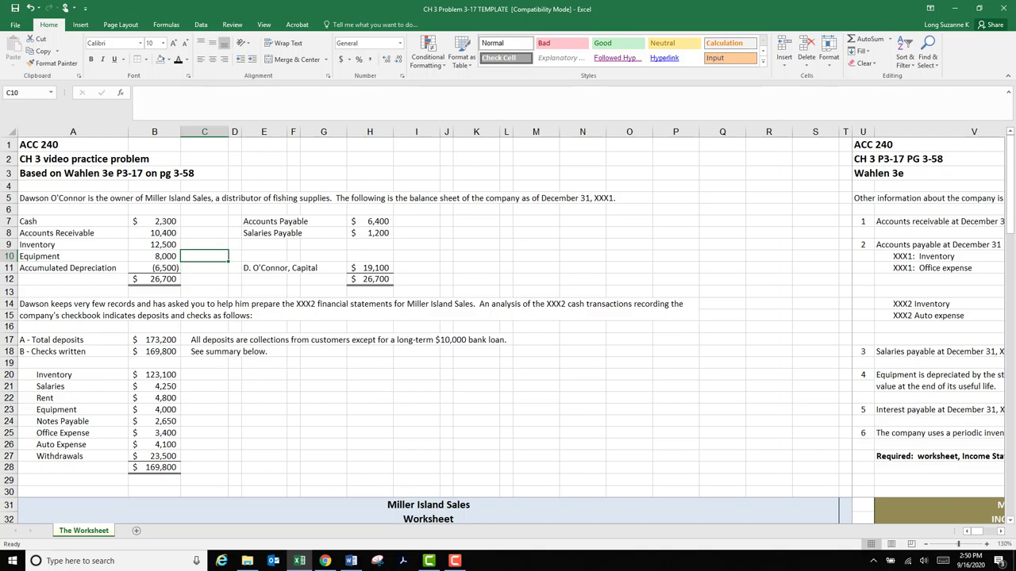
{"action": "left_click", "coordinate": [154, 279]}
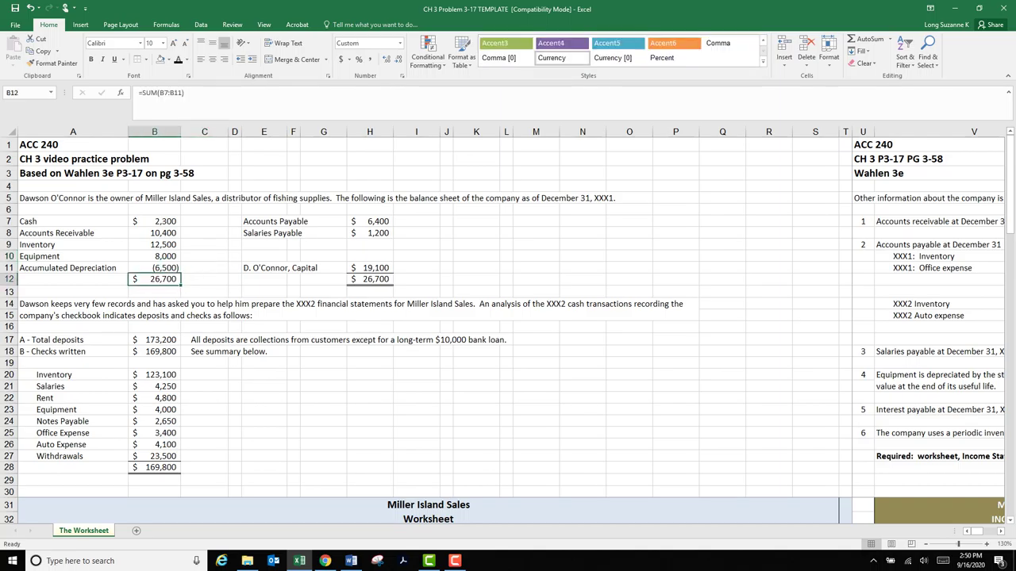
{"action": "left_click", "coordinate": [370, 279]}
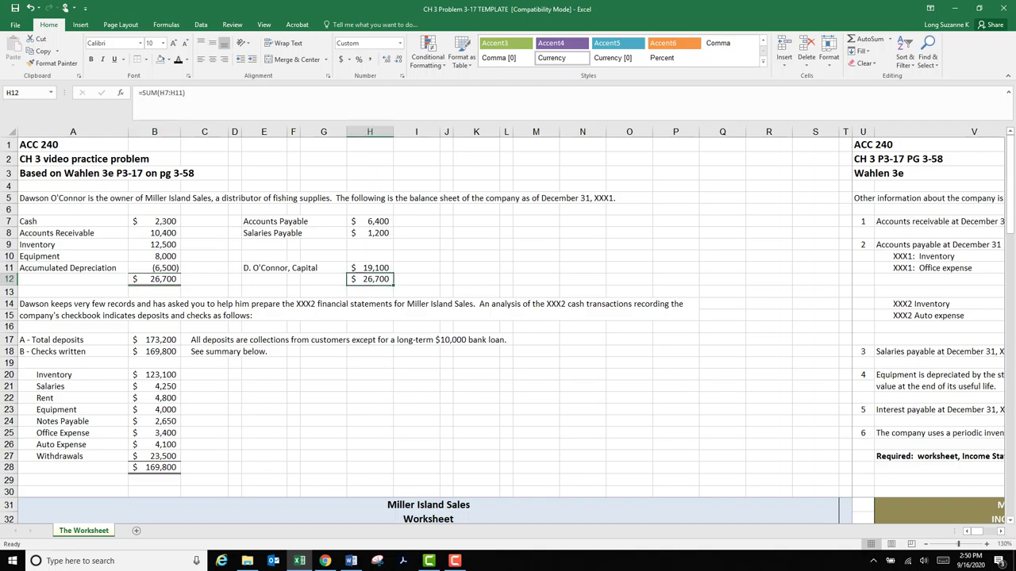
{"action": "left_click", "coordinate": [264, 292]}
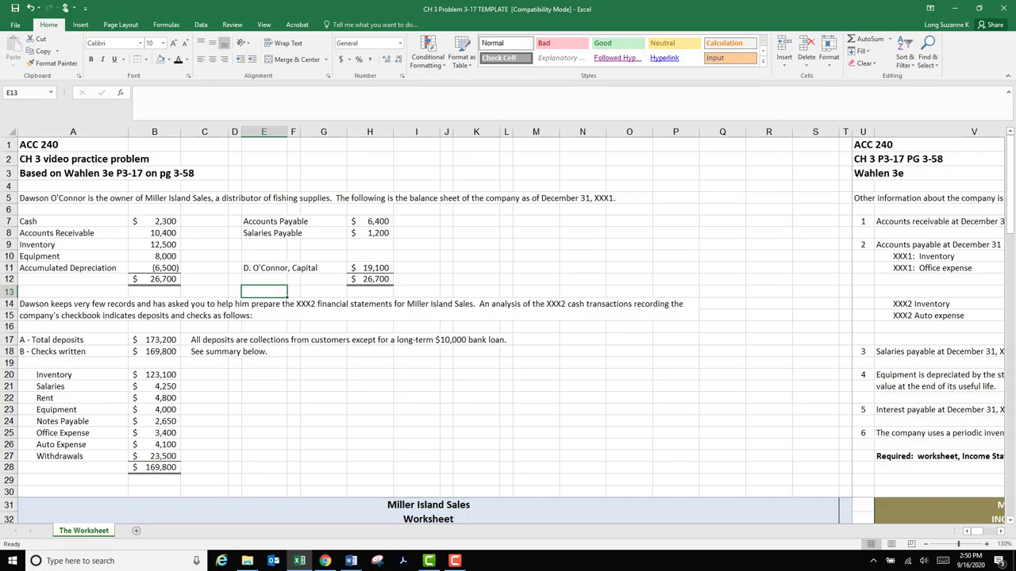
- Read the XXX2 cash transaction analysis in rows 14 to 28, covering total deposits, checks written and the check summary
{"action": "left_click", "coordinate": [358, 309]}
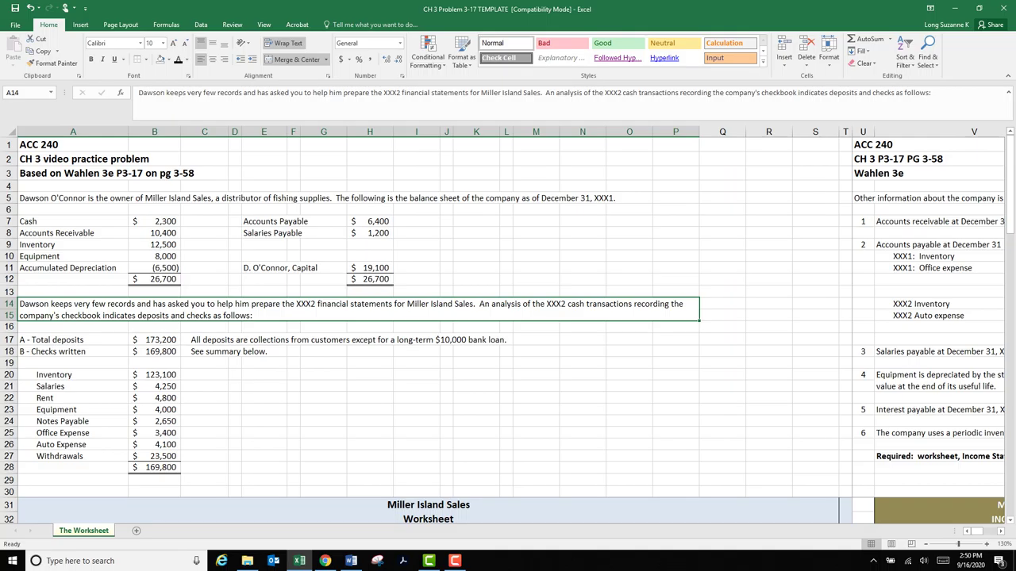
{"action": "left_click", "coordinate": [73, 339]}
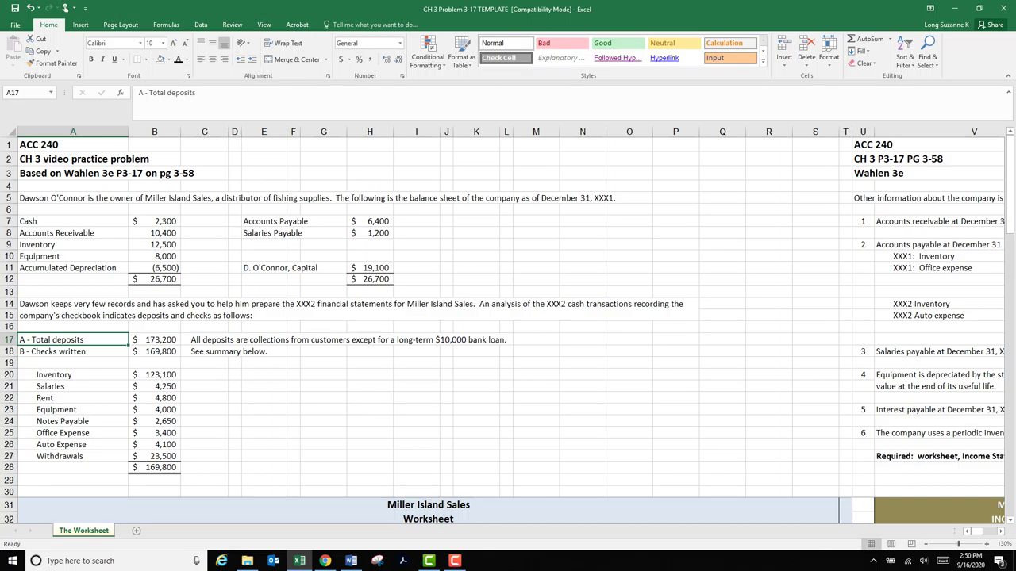
{"action": "left_click", "coordinate": [73, 352]}
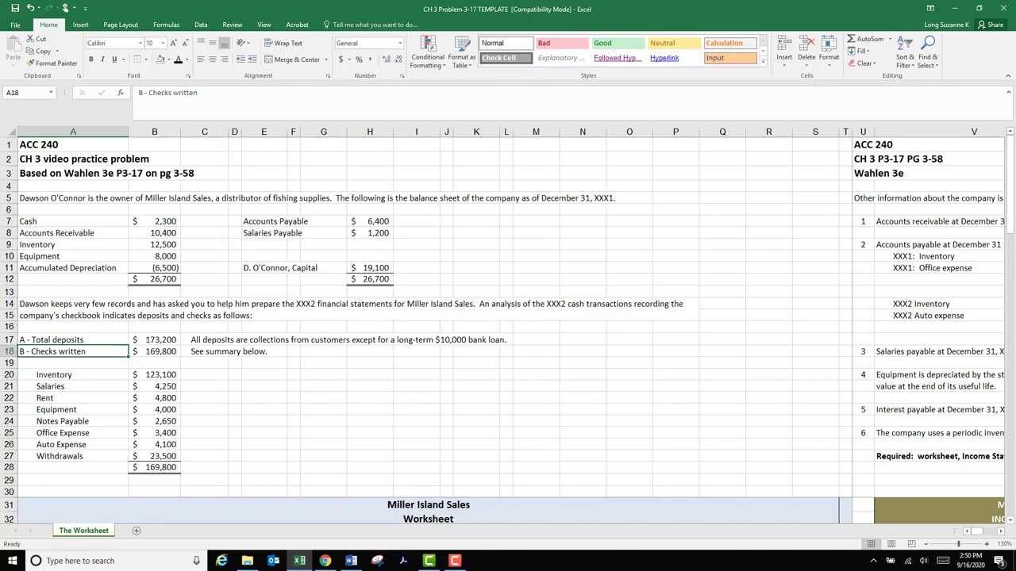
{"action": "left_click_drag", "start_coordinate": [48, 310], "coordinate": [676, 467]}
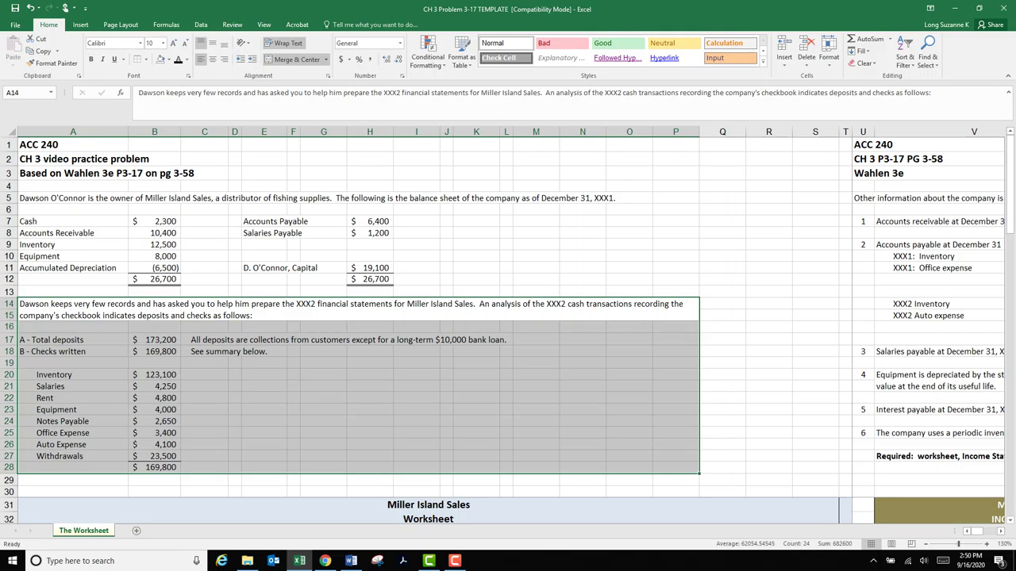
{"action": "left_click", "coordinate": [292, 421]}
- Read the six numbered items of other company information and the list of required statements for XXX2
{"action": "left_click_drag", "start_coordinate": [969, 531], "coordinate": [991, 531]}
{"action": "left_click", "coordinate": [1001, 531]}
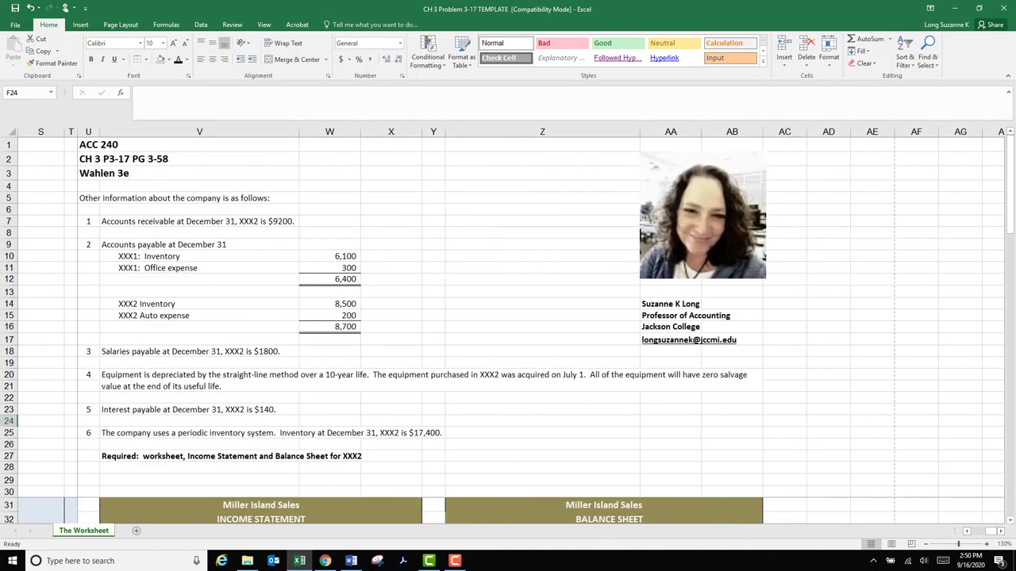
{"action": "left_click_drag", "start_coordinate": [88, 221], "coordinate": [738, 446]}
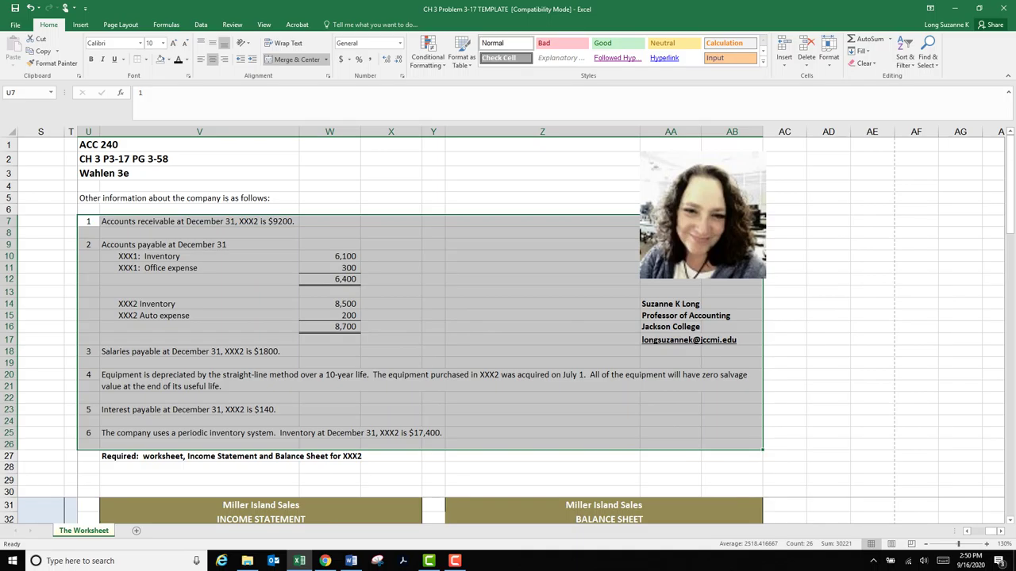
{"action": "left_click", "coordinate": [302, 457]}
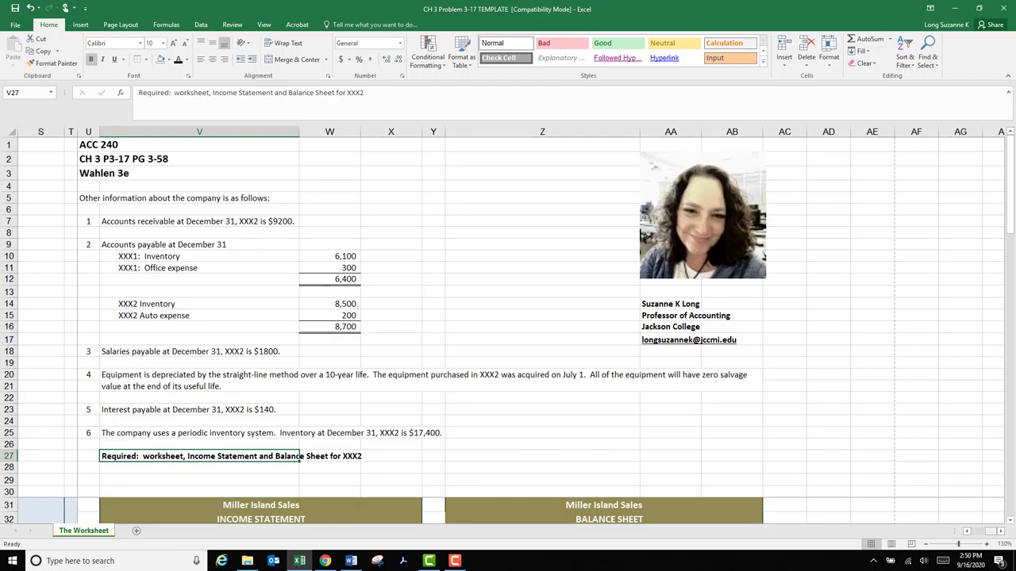
{"action": "scroll", "coordinate": [508, 325], "scroll_direction": "left", "scroll_amount": 10}
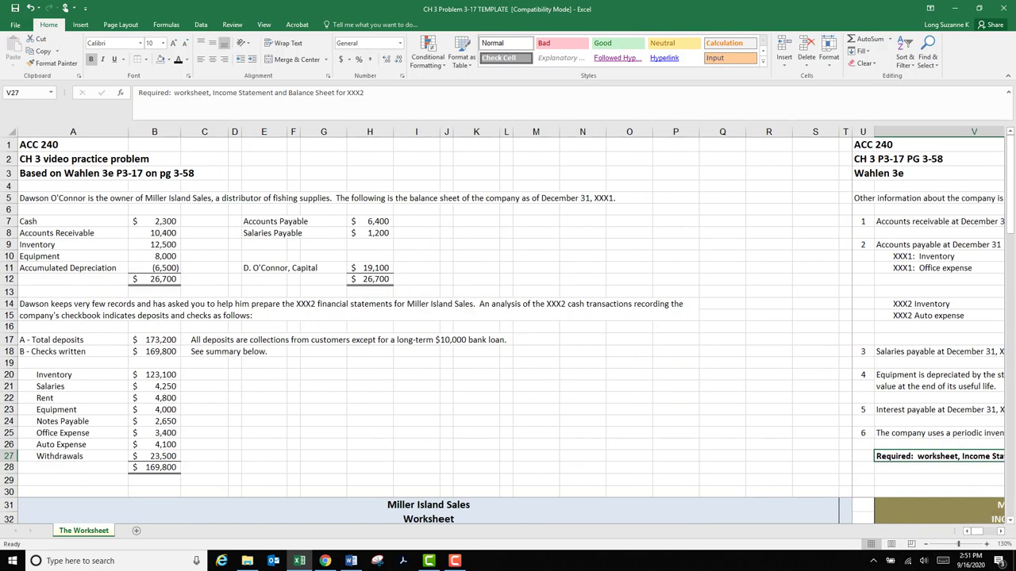
- Examine the Miller Island Sales worksheet layout, from its trial balance and adjustment columns down to the totals row
{"action": "left_click", "coordinate": [323, 363]}
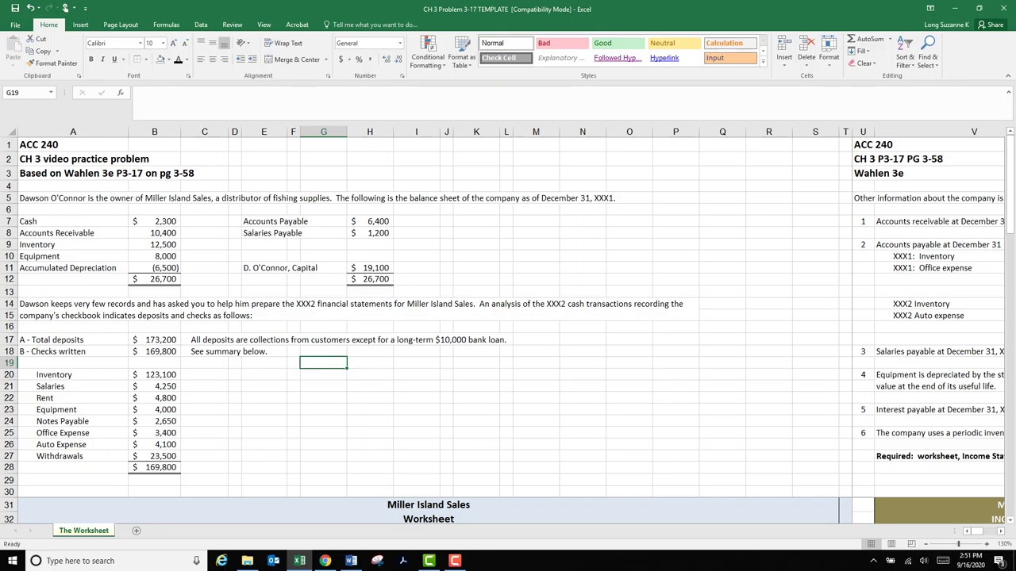
{"action": "scroll", "coordinate": [508, 333], "scroll_direction": "down", "scroll_amount": 1}
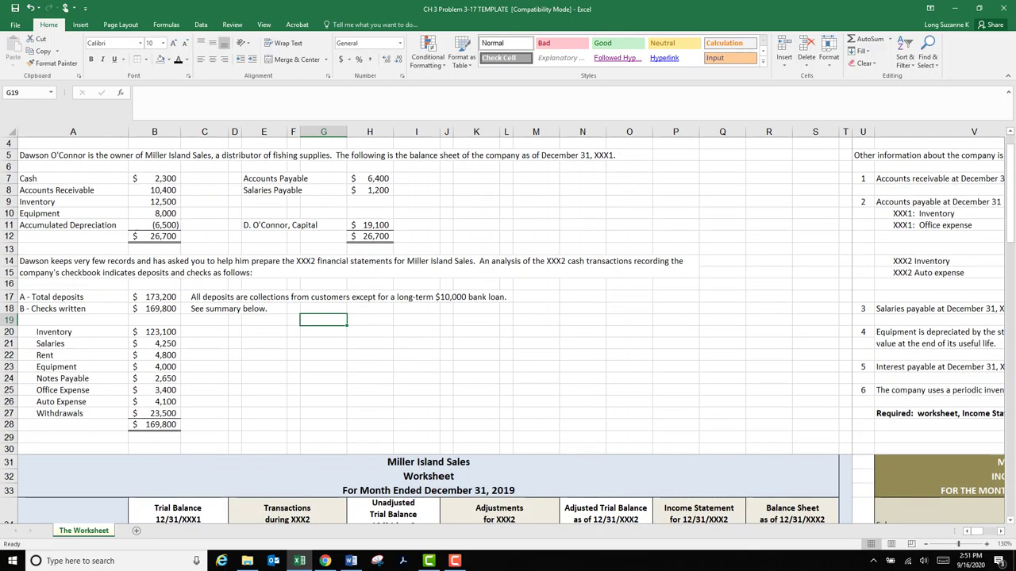
{"action": "scroll", "coordinate": [508, 331], "scroll_direction": "up", "scroll_amount": 1}
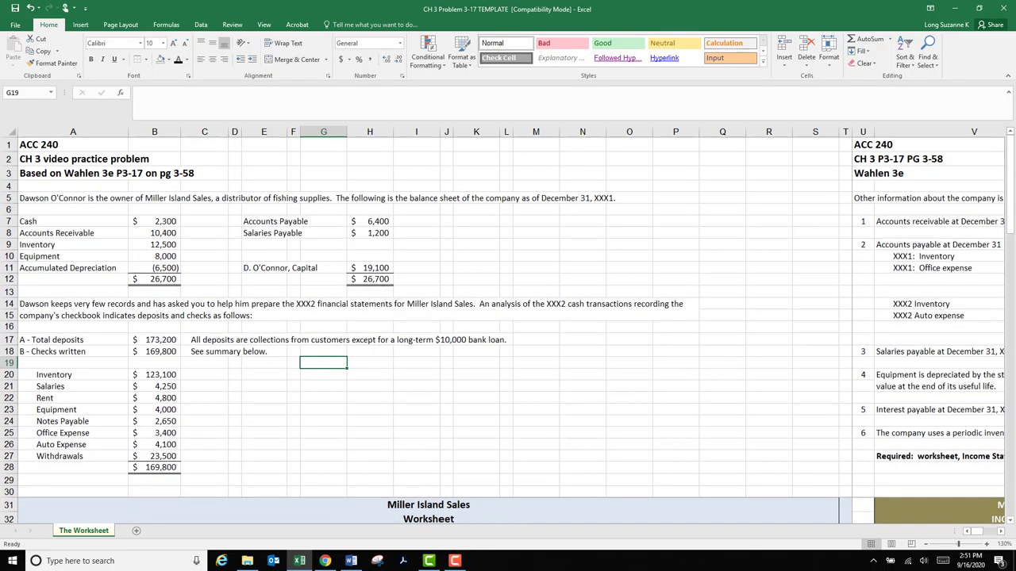
{"action": "scroll", "coordinate": [508, 333], "scroll_direction": "down", "scroll_amount": 6}
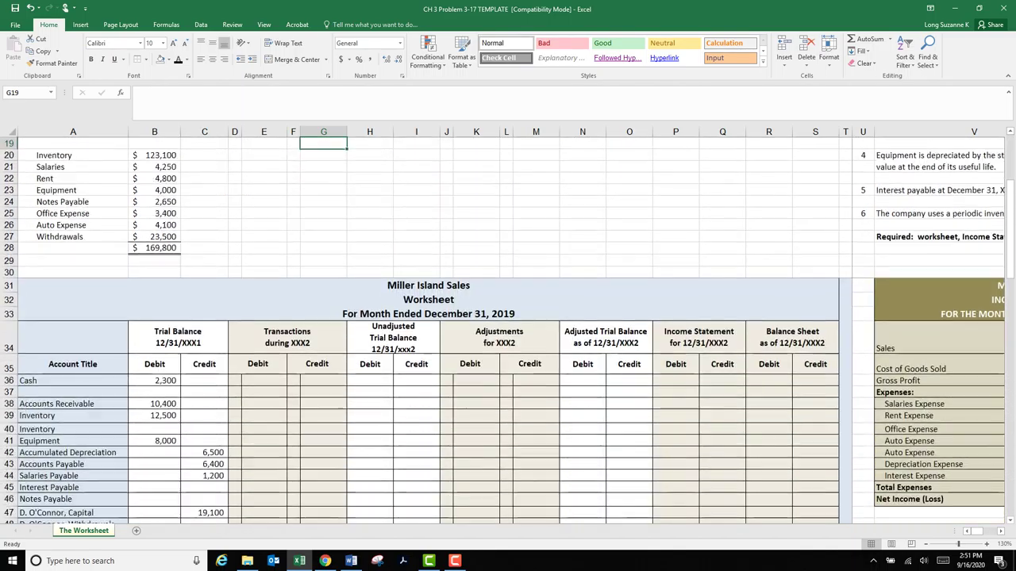
{"action": "scroll", "coordinate": [508, 334], "scroll_direction": "down", "scroll_amount": 4}
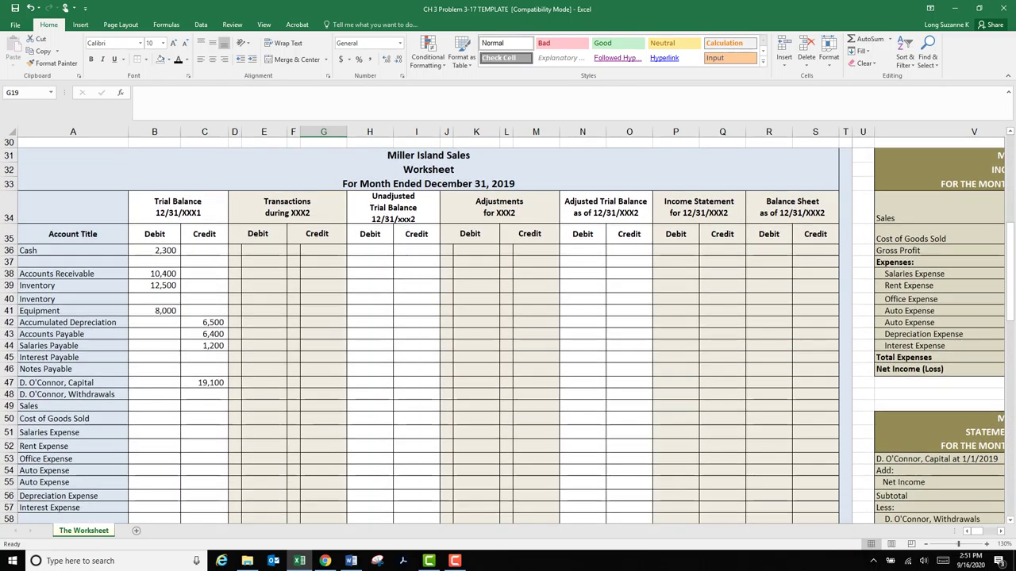
{"action": "scroll", "coordinate": [508, 331], "scroll_direction": "down", "scroll_amount": 4}
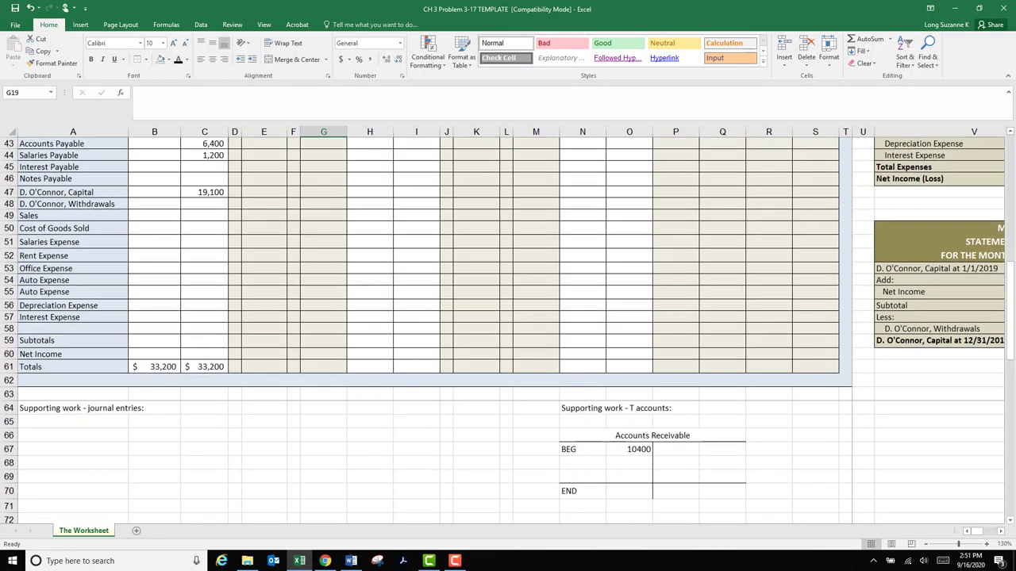
{"action": "scroll", "coordinate": [508, 331], "scroll_direction": "up", "scroll_amount": 3}
{"action": "scroll", "coordinate": [508, 330], "scroll_direction": "up", "scroll_amount": 3}
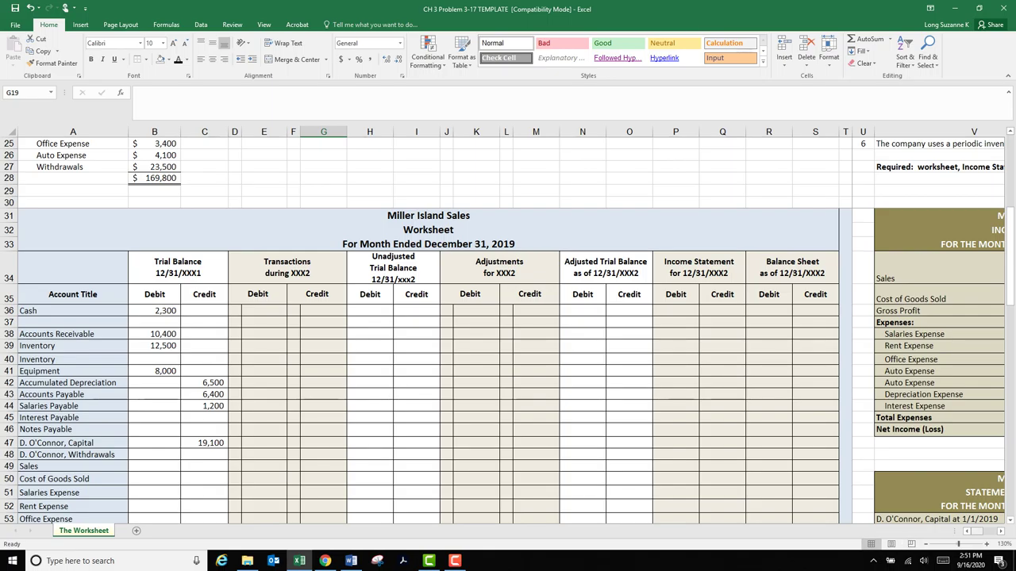
- Examine the blank income statement, statement of owner's equity and balance sheet templates beside the worksheet
{"action": "left_click_drag", "start_coordinate": [977, 532], "coordinate": [990, 532]}
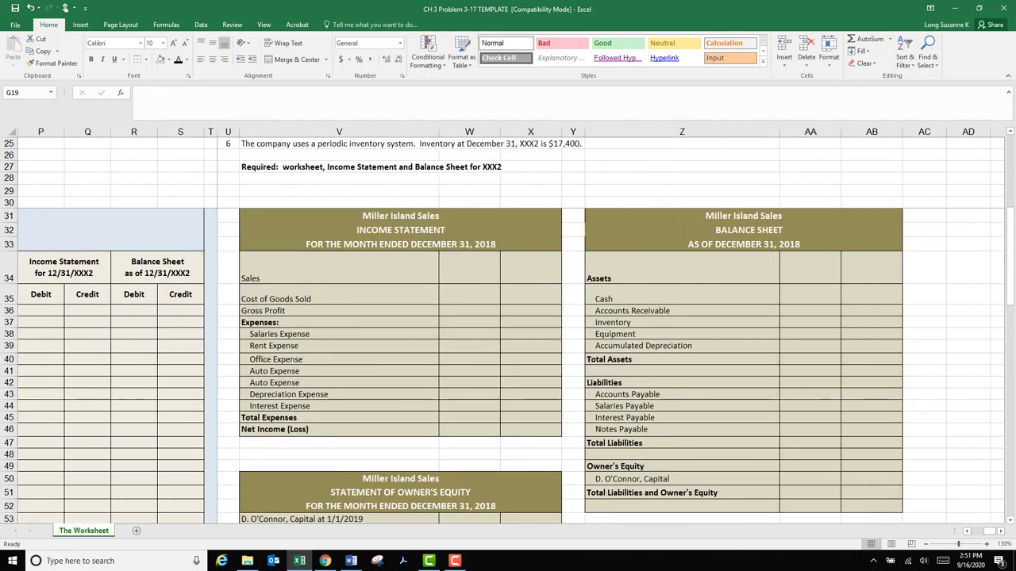
{"action": "scroll", "coordinate": [508, 326], "scroll_direction": "down", "scroll_amount": 6}
{"action": "scroll", "coordinate": [508, 326], "scroll_direction": "up", "scroll_amount": 6}
{"action": "scroll", "coordinate": [508, 325], "scroll_direction": "down", "scroll_amount": 5}
{"action": "scroll", "coordinate": [508, 326], "scroll_direction": "up", "scroll_amount": 4}
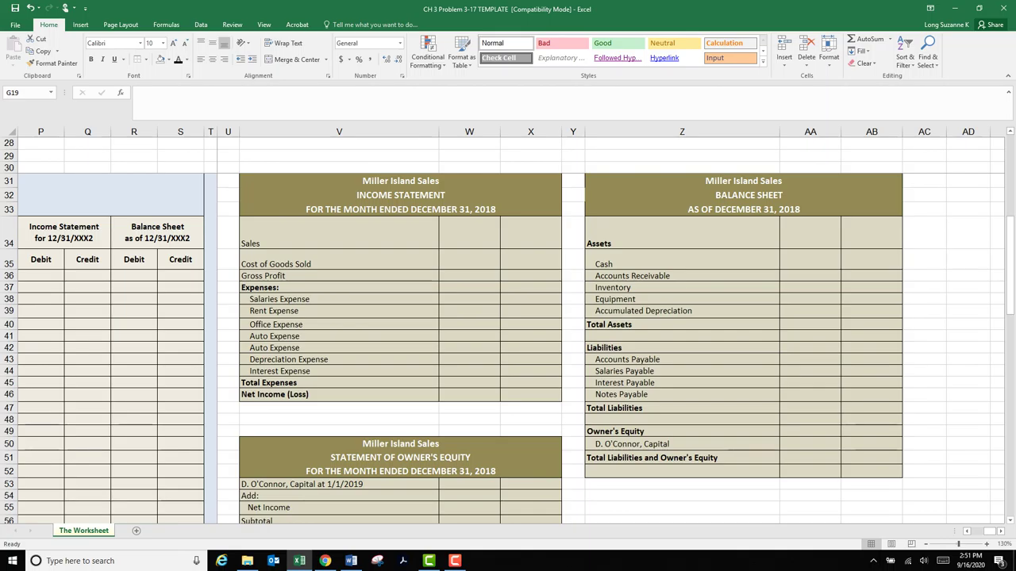
{"action": "scroll", "coordinate": [508, 331], "scroll_direction": "down", "scroll_amount": 1}
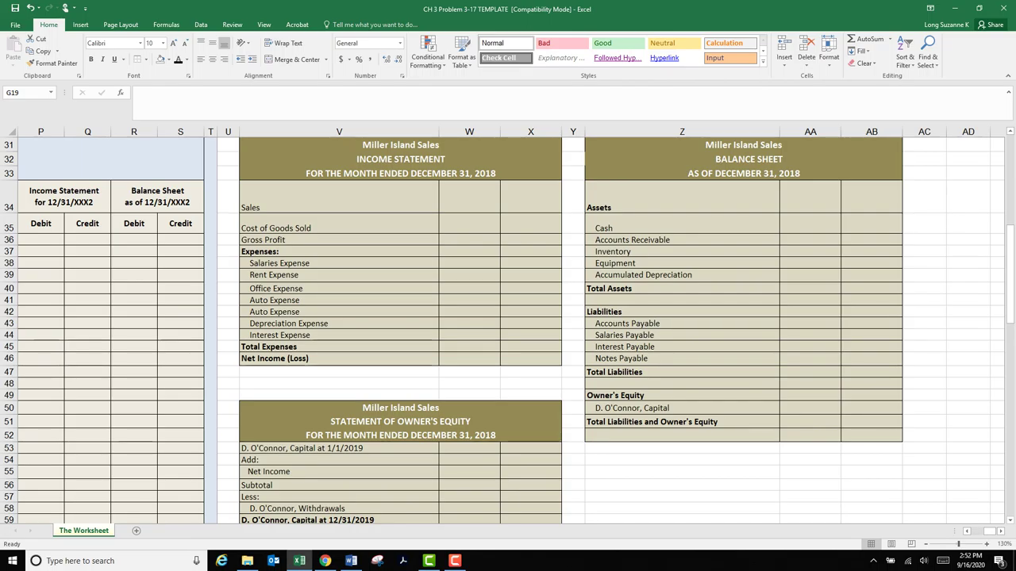
{"action": "scroll", "coordinate": [508, 330], "scroll_direction": "down", "scroll_amount": 1}
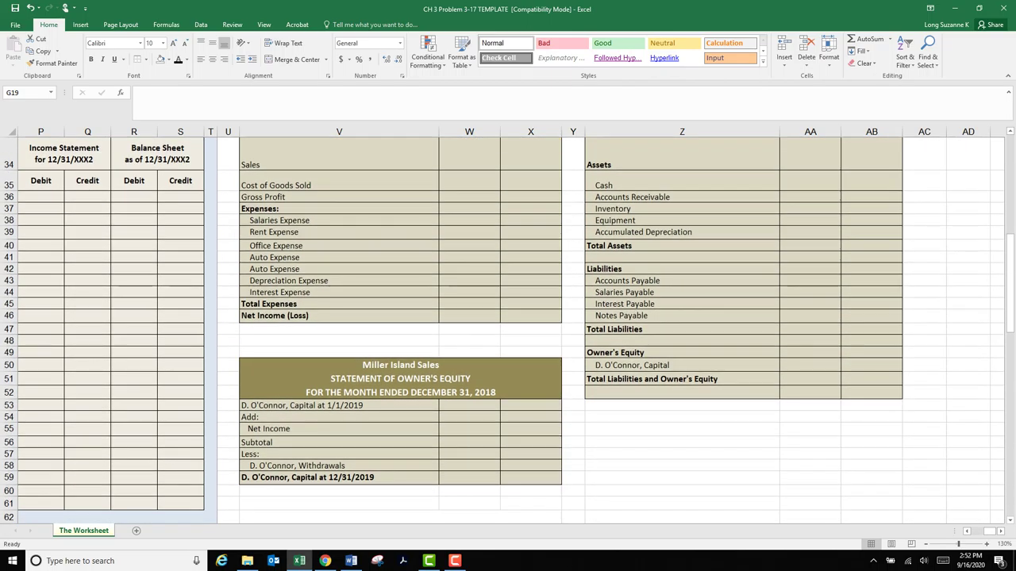
{"action": "scroll", "coordinate": [508, 330], "scroll_direction": "up", "scroll_amount": 3}
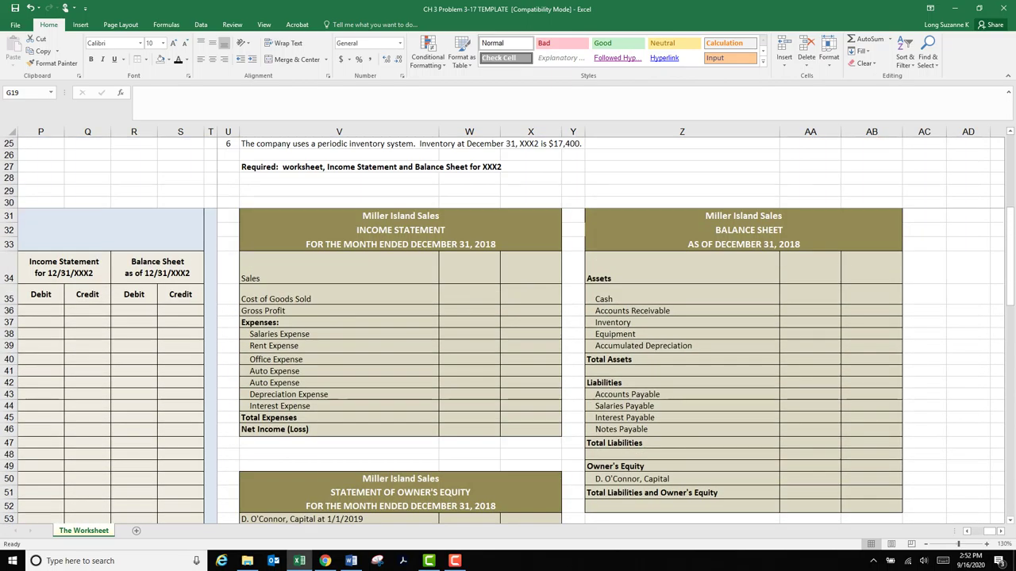
{"action": "scroll", "coordinate": [507, 330], "scroll_direction": "left", "scroll_amount": 5}
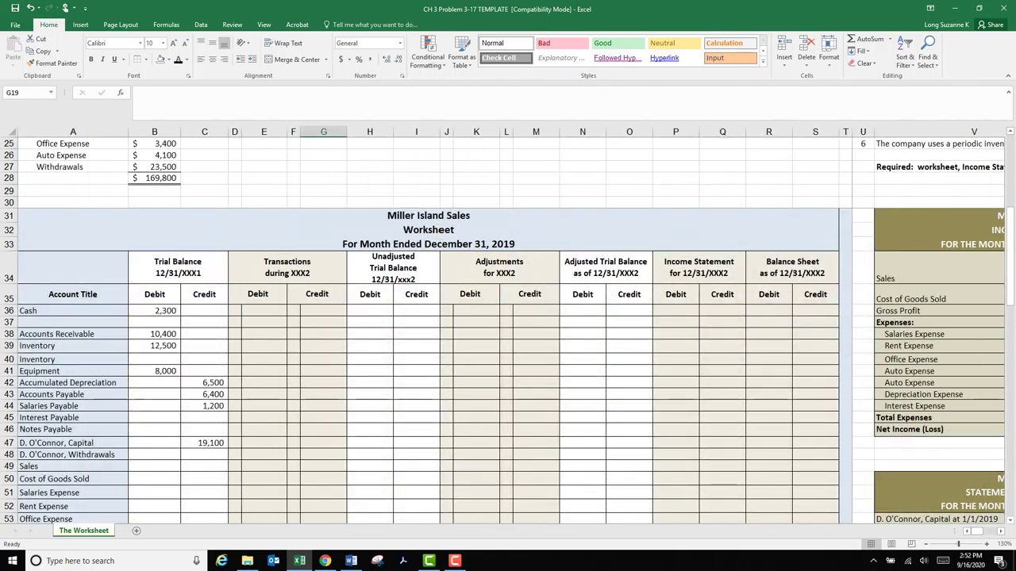
- Examine the supporting work area below the worksheet, with its journal entry space and T accounts
{"action": "scroll", "coordinate": [508, 330], "scroll_direction": "down", "scroll_amount": 7}
{"action": "scroll", "coordinate": [508, 330], "scroll_direction": "down", "scroll_amount": 5}
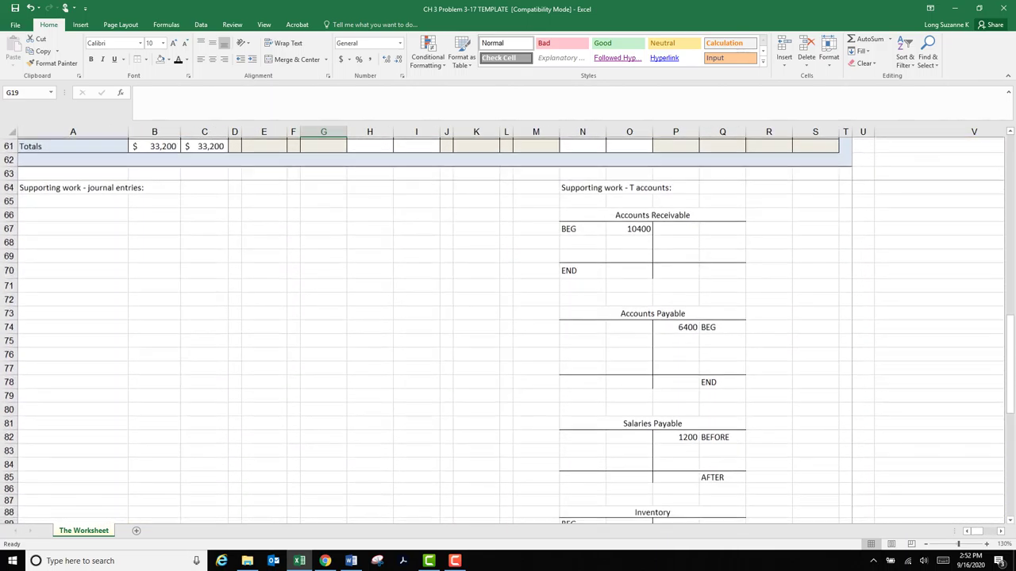
{"action": "scroll", "coordinate": [507, 330], "scroll_direction": "down", "scroll_amount": 1}
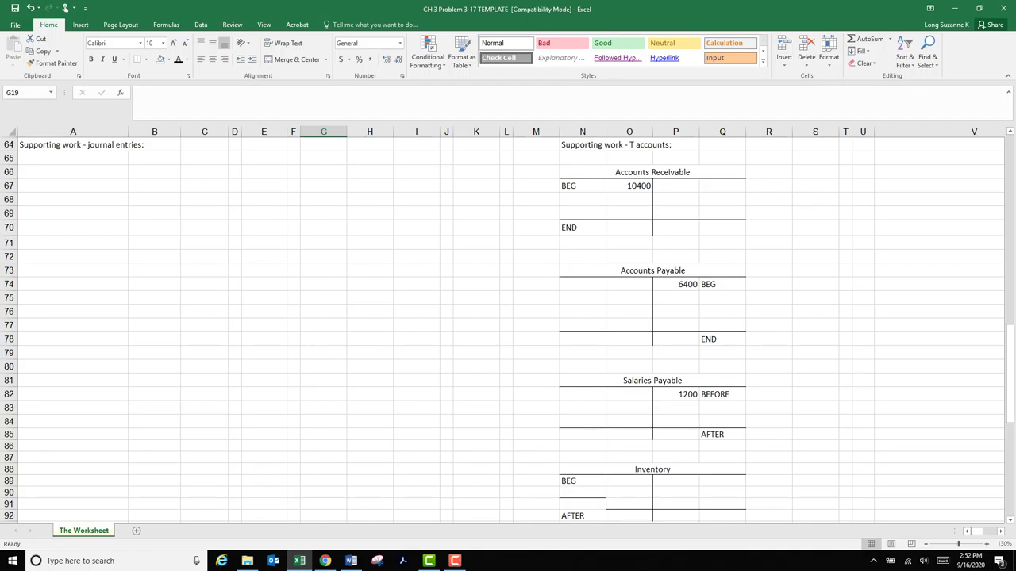
{"action": "scroll", "coordinate": [508, 325], "scroll_direction": "up", "scroll_amount": 12}
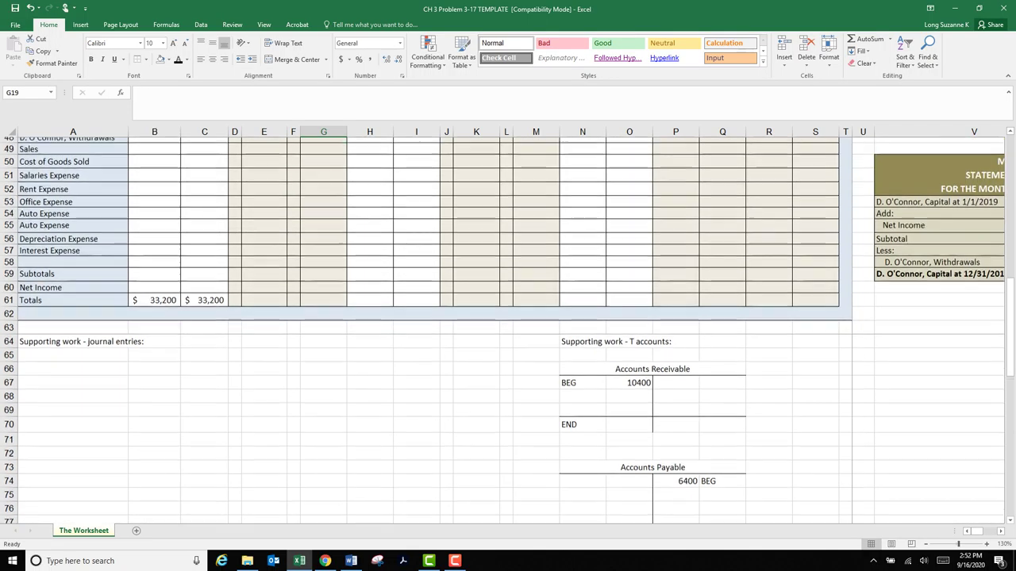
{"action": "scroll", "coordinate": [508, 326], "scroll_direction": "down", "scroll_amount": 11}
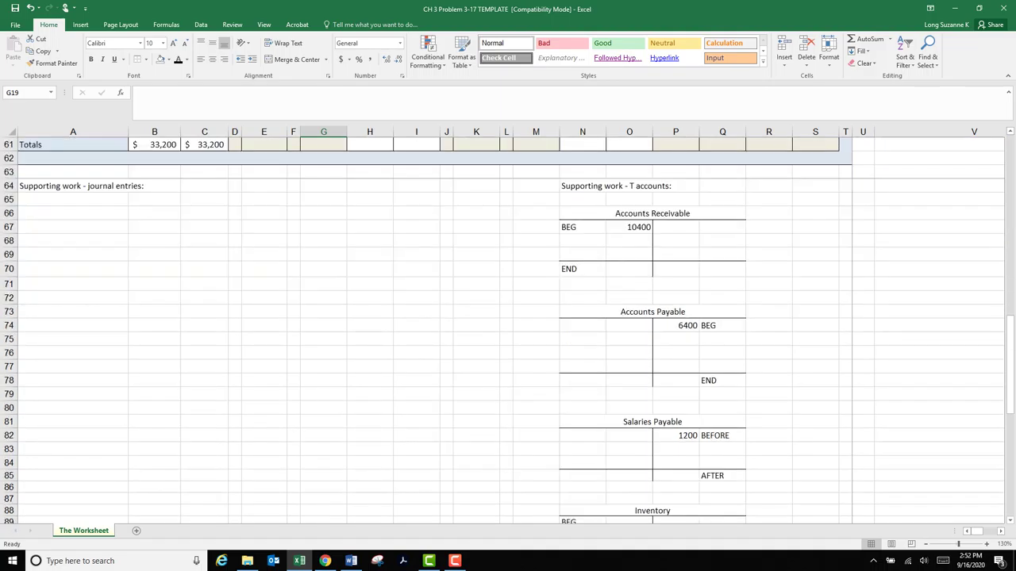
{"action": "scroll", "coordinate": [508, 325], "scroll_direction": "up", "scroll_amount": 11}
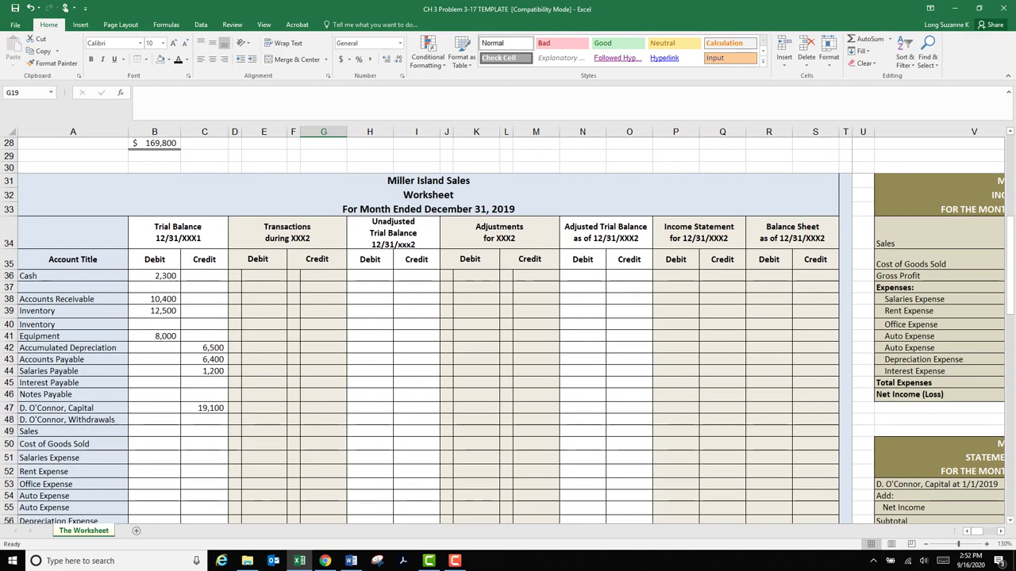
- Retitle the worksheet's first trial balance heading as Adjusted Trial Balance 12/31/XXX1
{"action": "scroll", "coordinate": [508, 326], "scroll_direction": "up", "scroll_amount": 9}
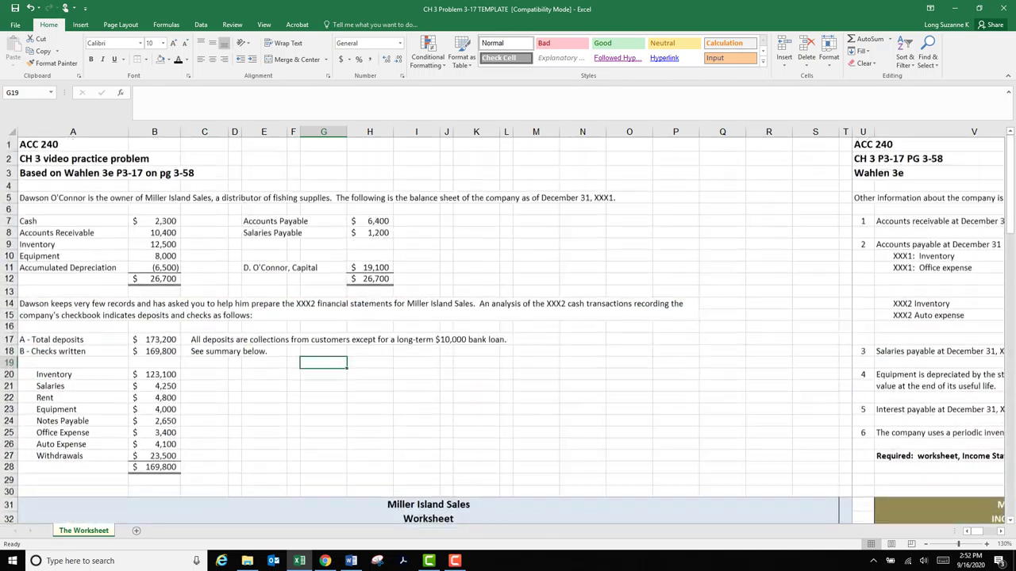
{"action": "left_click", "coordinate": [370, 410]}
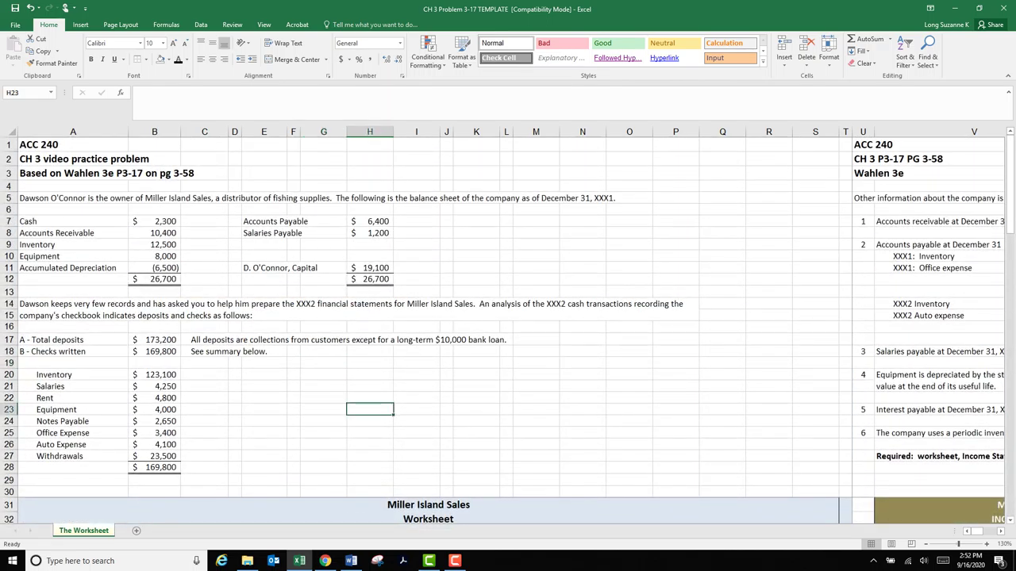
{"action": "left_click_drag", "start_coordinate": [32, 199], "coordinate": [656, 300]}
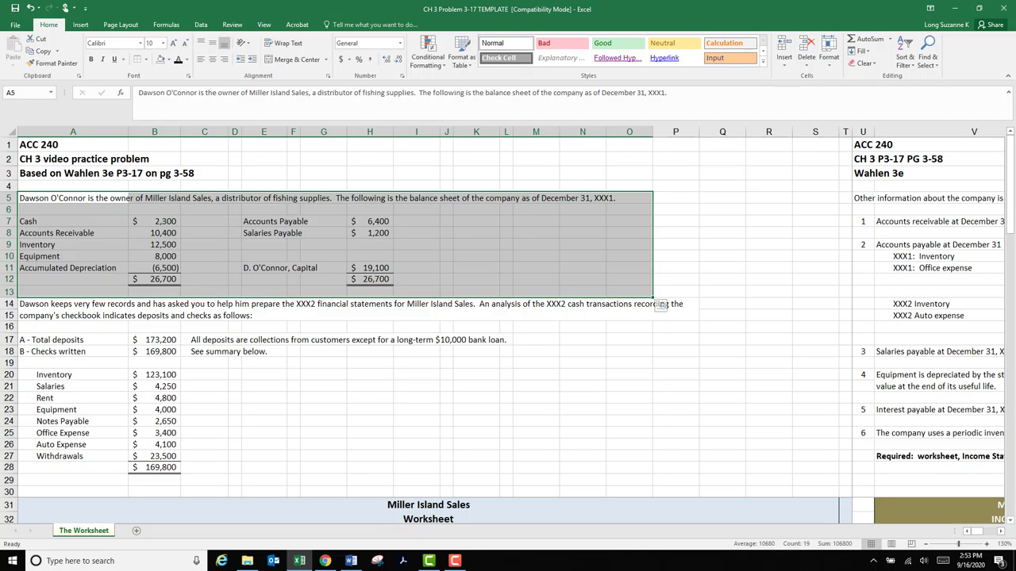
{"action": "scroll", "coordinate": [508, 330], "scroll_direction": "down", "scroll_amount": 7}
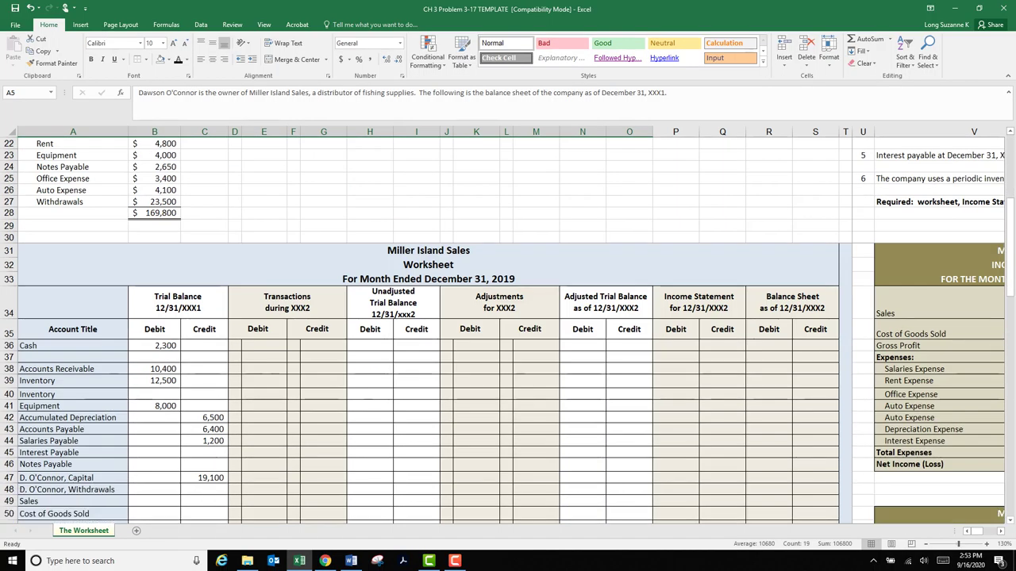
{"action": "left_click", "coordinate": [178, 302]}
{"action": "left_click_drag", "start_coordinate": [178, 254], "coordinate": [179, 301]}
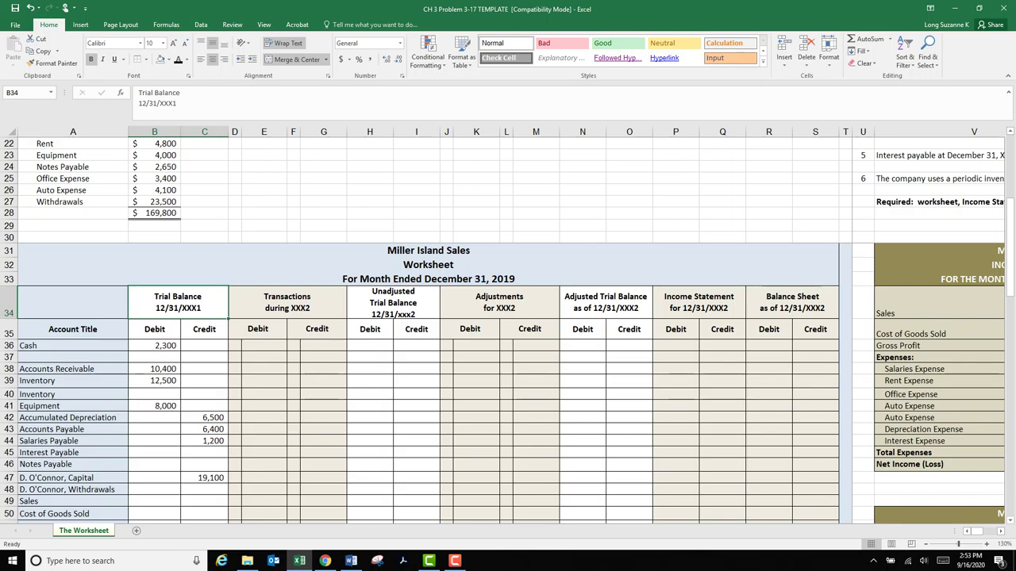
{"action": "left_click", "coordinate": [139, 93]}
{"action": "type", "text": "Adjusted"}
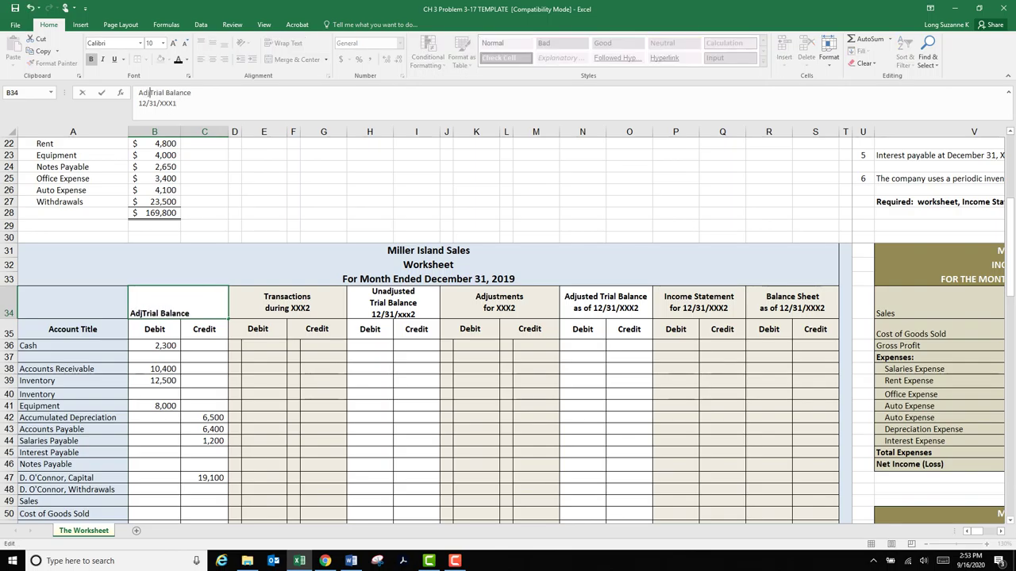
{"action": "key", "text": "Return"}
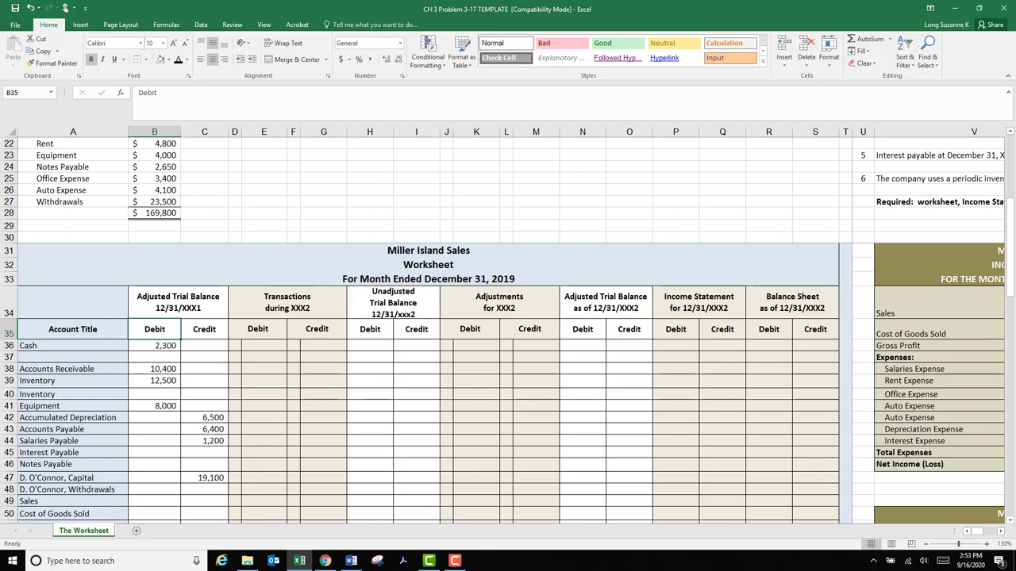
- Link the Cash debit in the 12/31/XXX1 adjusted trial balance to the Cash amount on the opening balance sheet with =B7
{"action": "scroll", "coordinate": [508, 330], "scroll_direction": "down", "scroll_amount": 2}
{"action": "left_click", "coordinate": [155, 277]}
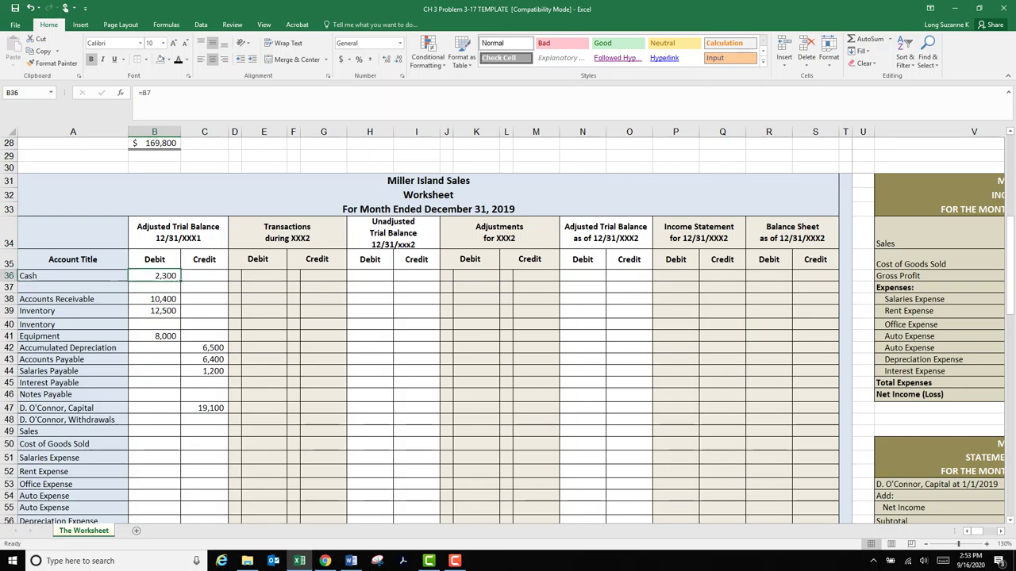
{"action": "type", "text": "="}
{"action": "scroll", "coordinate": [508, 330], "scroll_direction": "up", "scroll_amount": 9}
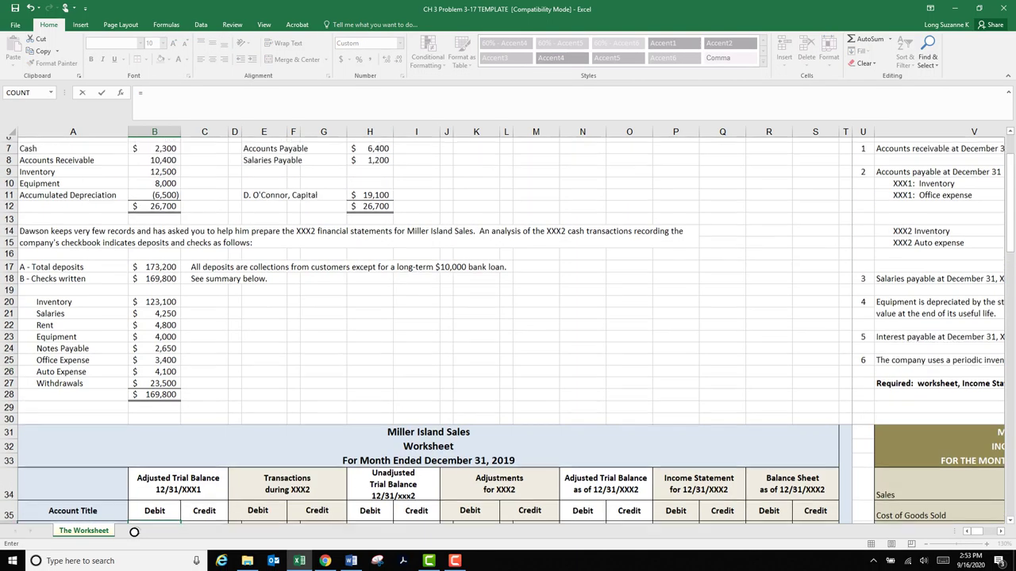
{"action": "left_click", "coordinate": [155, 222]}
{"action": "key", "text": "Return"}
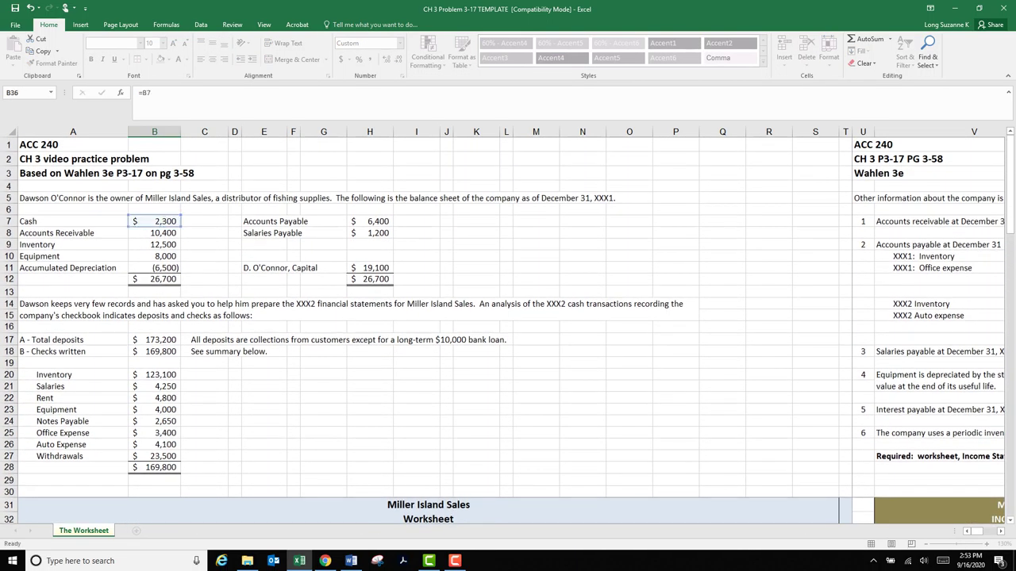
- Compare the adjusted trial balance's debit and credit totals with the totals of the opening balance sheet
{"action": "scroll", "coordinate": [508, 330], "scroll_direction": "down", "scroll_amount": 5}
{"action": "scroll", "coordinate": [508, 330], "scroll_direction": "down", "scroll_amount": 3}
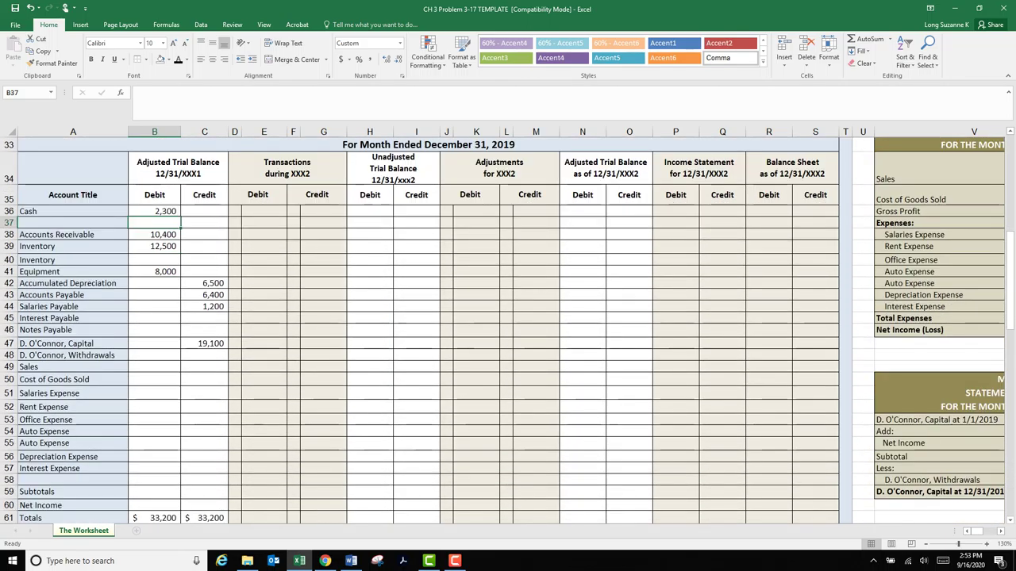
{"action": "scroll", "coordinate": [508, 330], "scroll_direction": "down", "scroll_amount": 1}
{"action": "scroll", "coordinate": [508, 330], "scroll_direction": "up", "scroll_amount": 1}
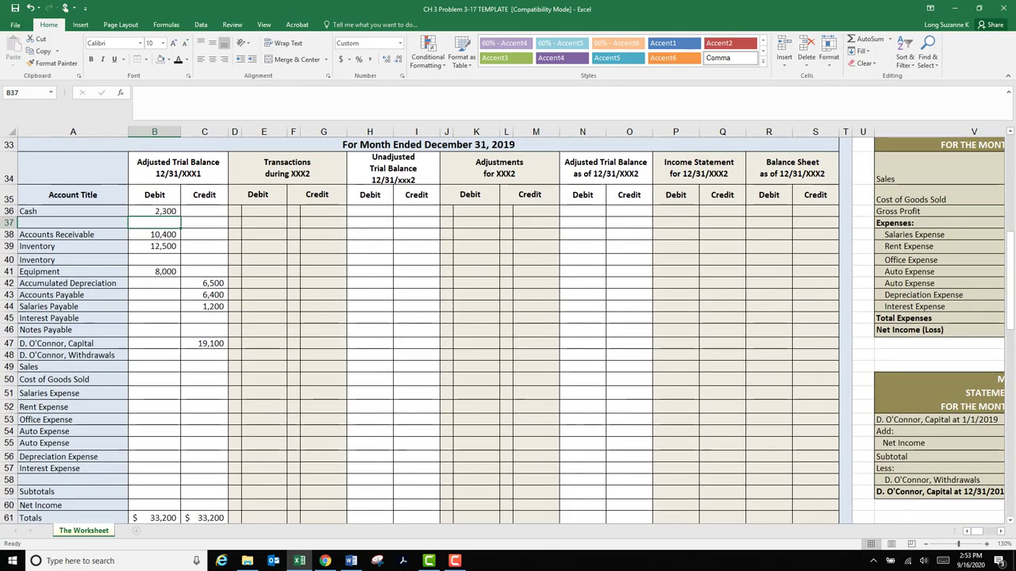
{"action": "scroll", "coordinate": [508, 331], "scroll_direction": "down", "scroll_amount": 1}
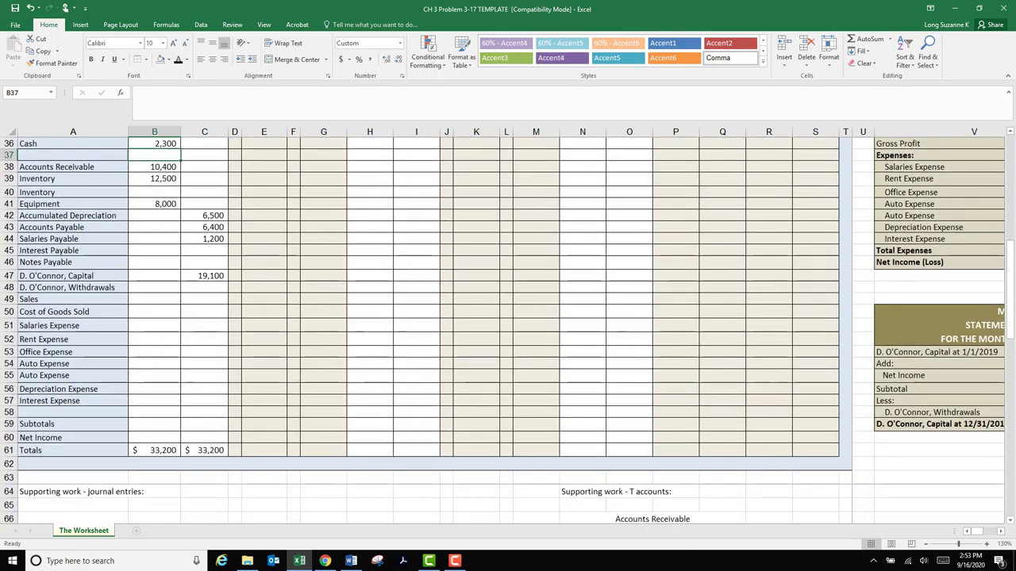
{"action": "scroll", "coordinate": [508, 330], "scroll_direction": "up", "scroll_amount": 12}
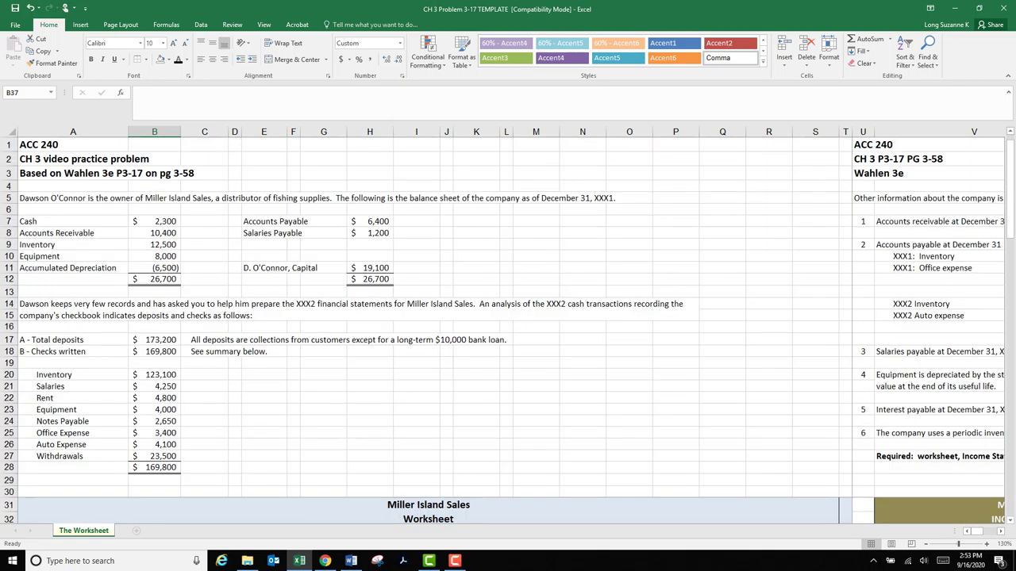
{"action": "left_click_drag", "start_coordinate": [155, 279], "coordinate": [370, 279]}
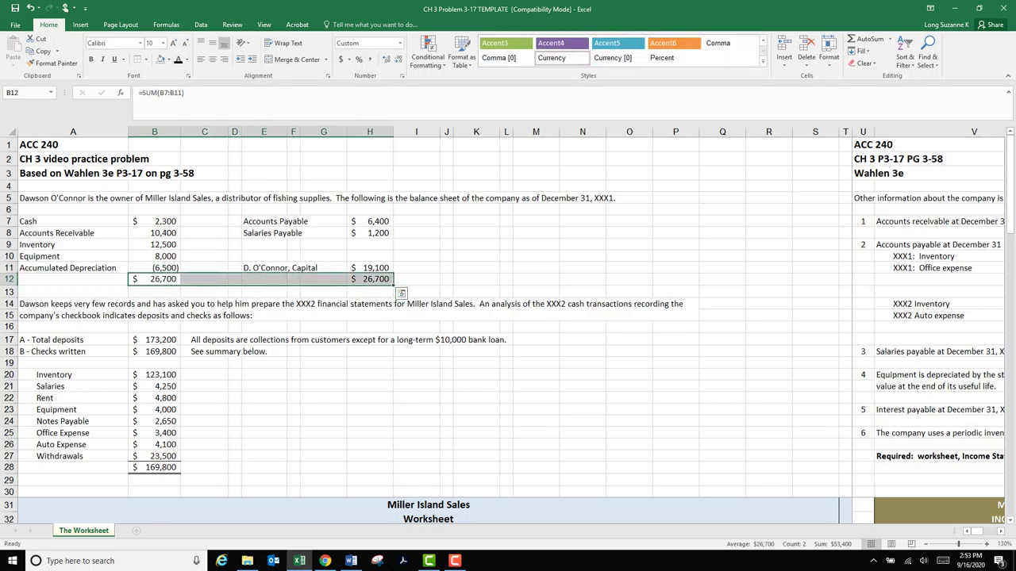
{"action": "scroll", "coordinate": [507, 333], "scroll_direction": "down", "scroll_amount": 12}
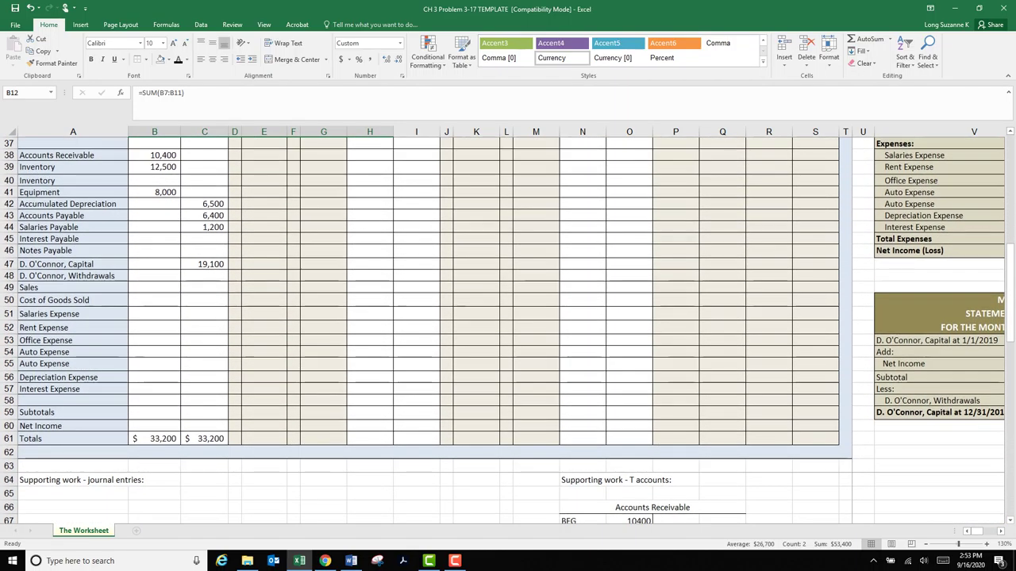
{"action": "scroll", "coordinate": [508, 331], "scroll_direction": "up", "scroll_amount": 12}
{"action": "scroll", "coordinate": [508, 330], "scroll_direction": "down", "scroll_amount": 12}
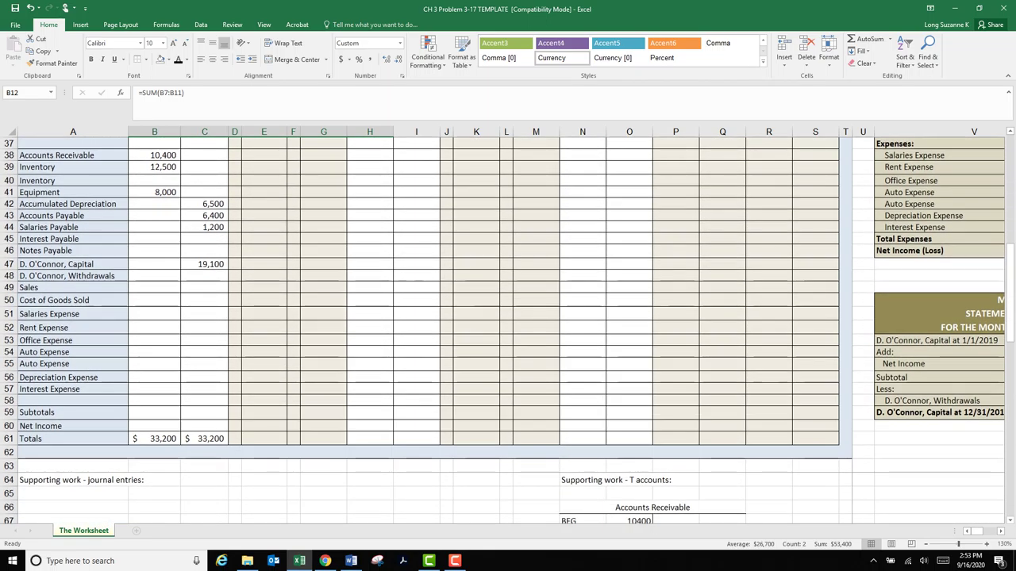
{"action": "scroll", "coordinate": [508, 330], "scroll_direction": "up", "scroll_amount": 12}
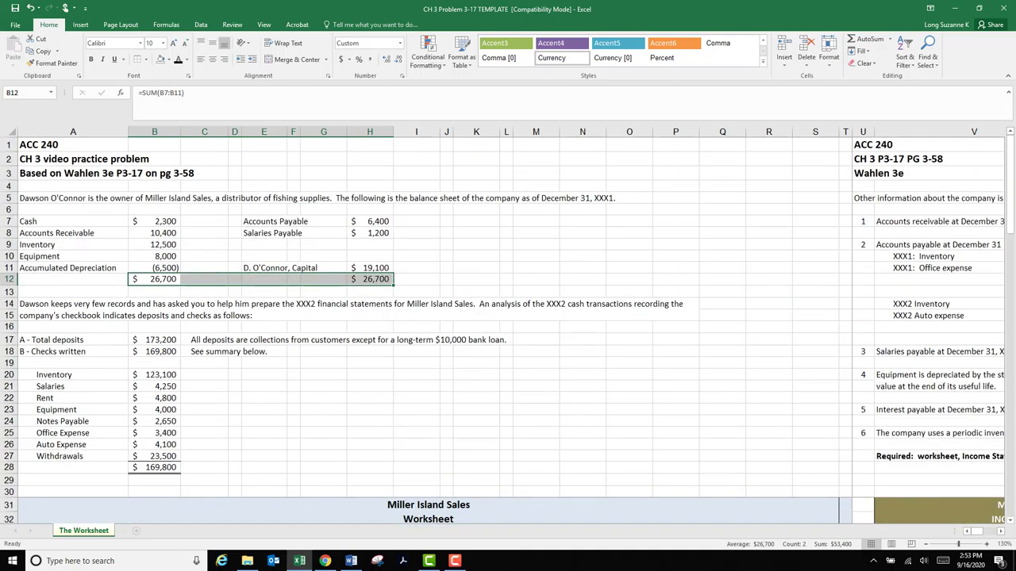
- Compare the balance sheet's asset and liability-and-capital sections with the trial balance's debit and credit columns, including the Accumulated Depreciation row
{"action": "left_click_drag", "start_coordinate": [47, 221], "coordinate": [155, 279]}
{"action": "left_click_drag", "start_coordinate": [262, 221], "coordinate": [369, 279]}
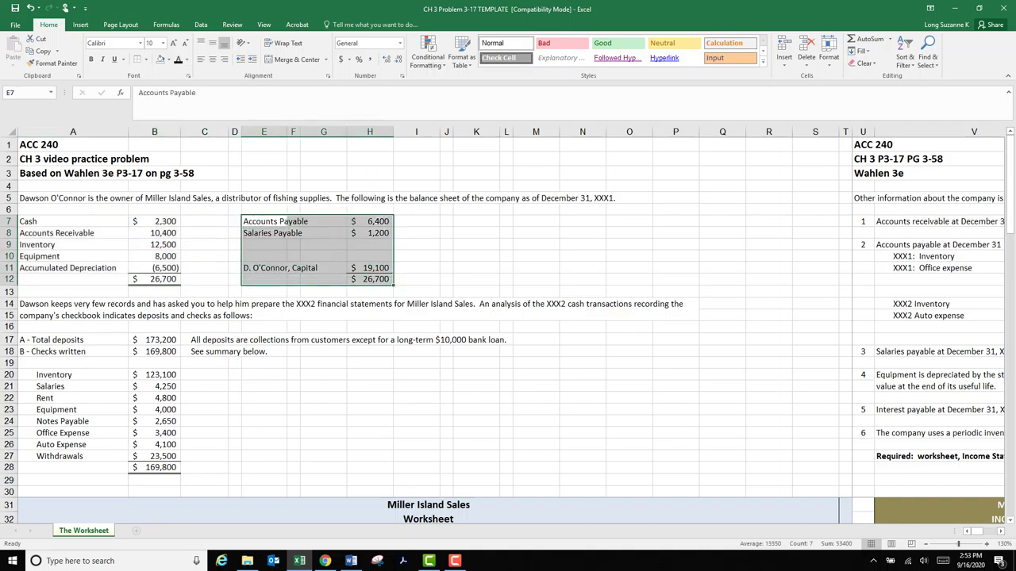
{"action": "left_click", "coordinate": [154, 280]}
{"action": "left_click", "coordinate": [370, 279]}
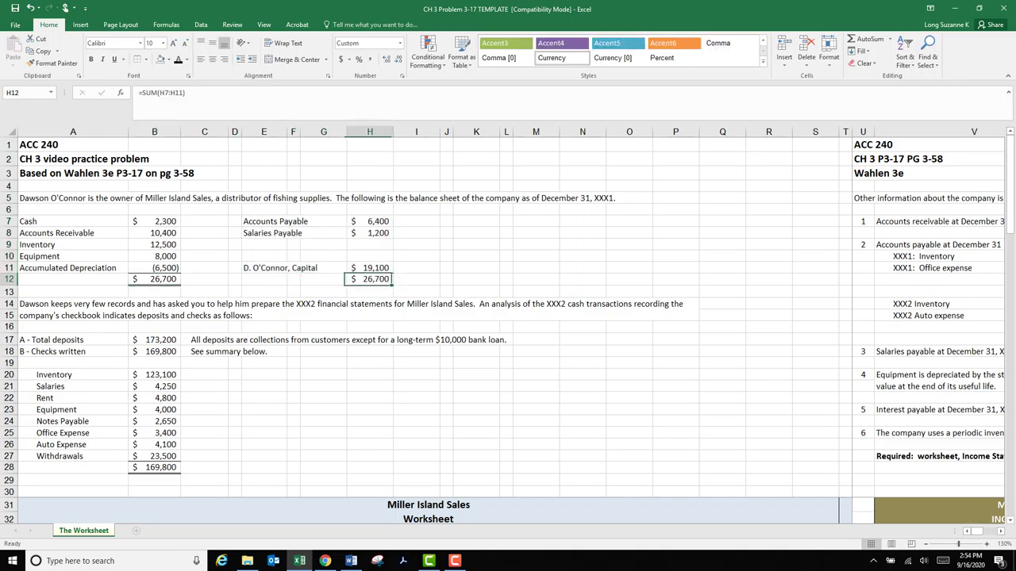
{"action": "scroll", "coordinate": [503, 331], "scroll_direction": "down", "scroll_amount": 11}
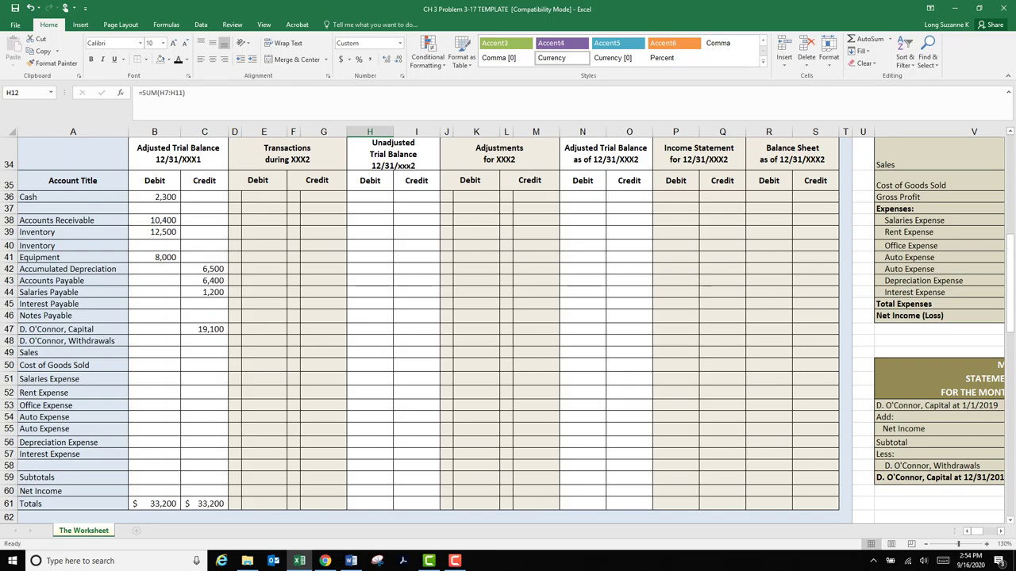
{"action": "left_click", "coordinate": [154, 181]}
{"action": "left_click", "coordinate": [204, 181]}
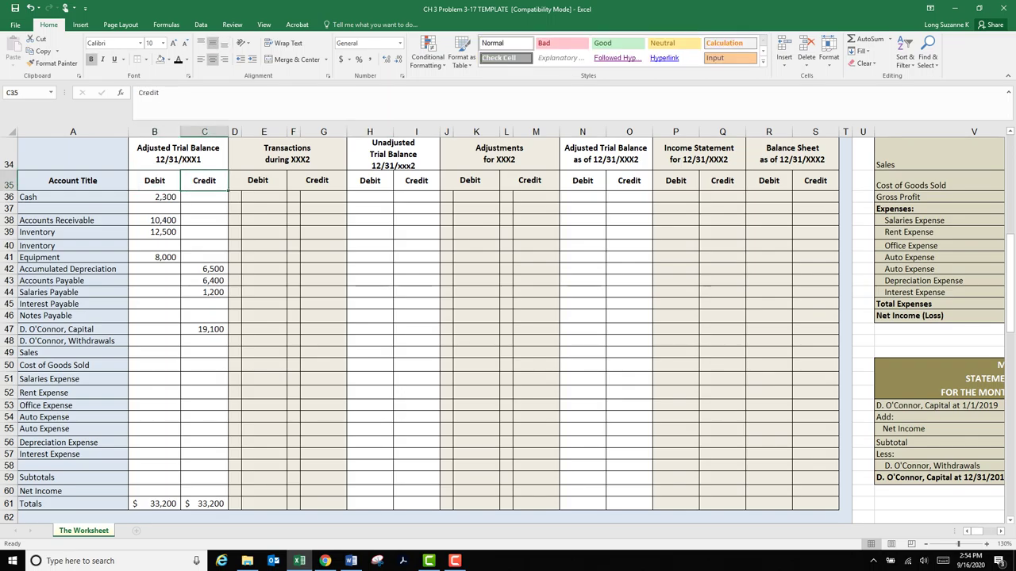
{"action": "left_click_drag", "start_coordinate": [67, 269], "coordinate": [210, 269]}
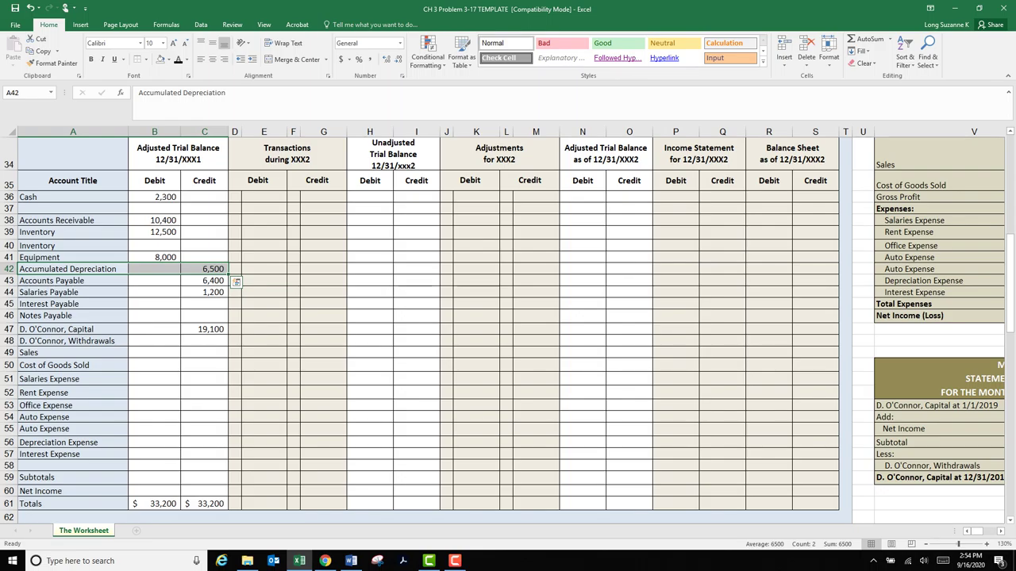
- Color the text of the opening balance sheet section, A5:O12, in standard blue
{"action": "scroll", "coordinate": [508, 318], "scroll_direction": "up", "scroll_amount": 11}
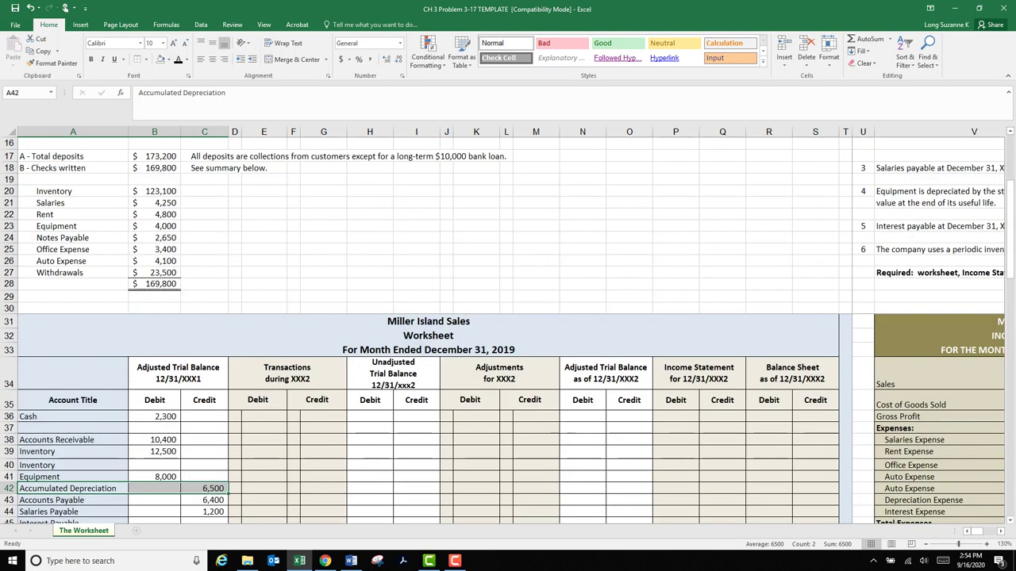
{"action": "left_click", "coordinate": [286, 269]}
{"action": "left_click_drag", "start_coordinate": [47, 198], "coordinate": [646, 281]}
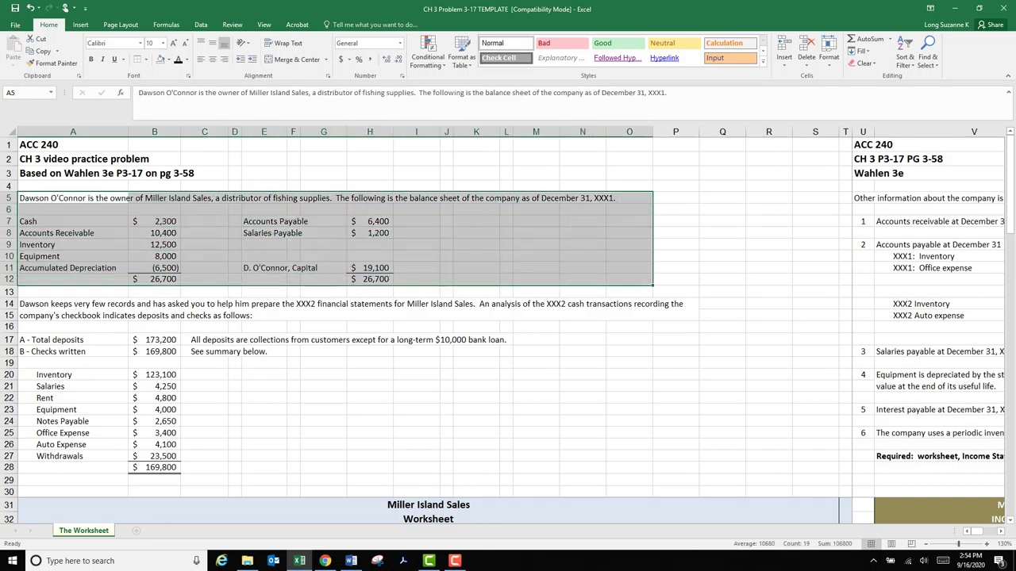
{"action": "left_click", "coordinate": [188, 60]}
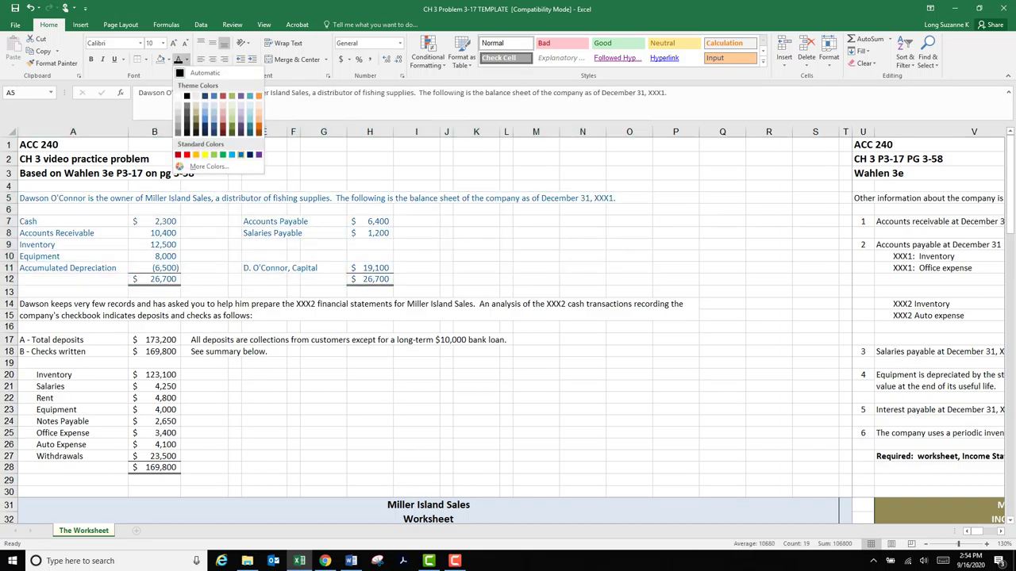
{"action": "left_click", "coordinate": [240, 155]}
{"action": "left_click", "coordinate": [204, 233]}
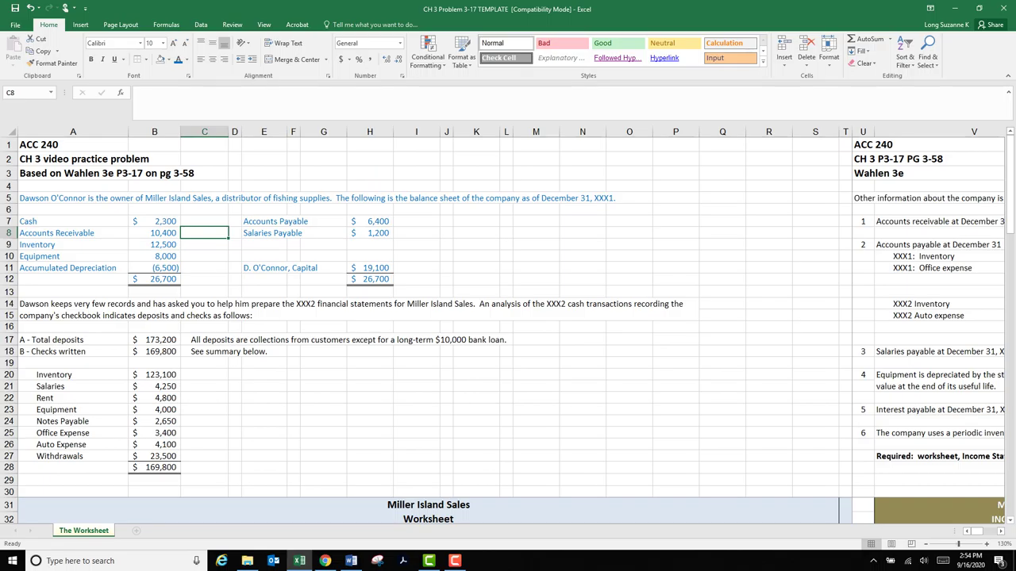
- Copy the total deposits amount of item A into cell B66 in the supporting journal entries area
{"action": "left_click", "coordinate": [73, 340]}
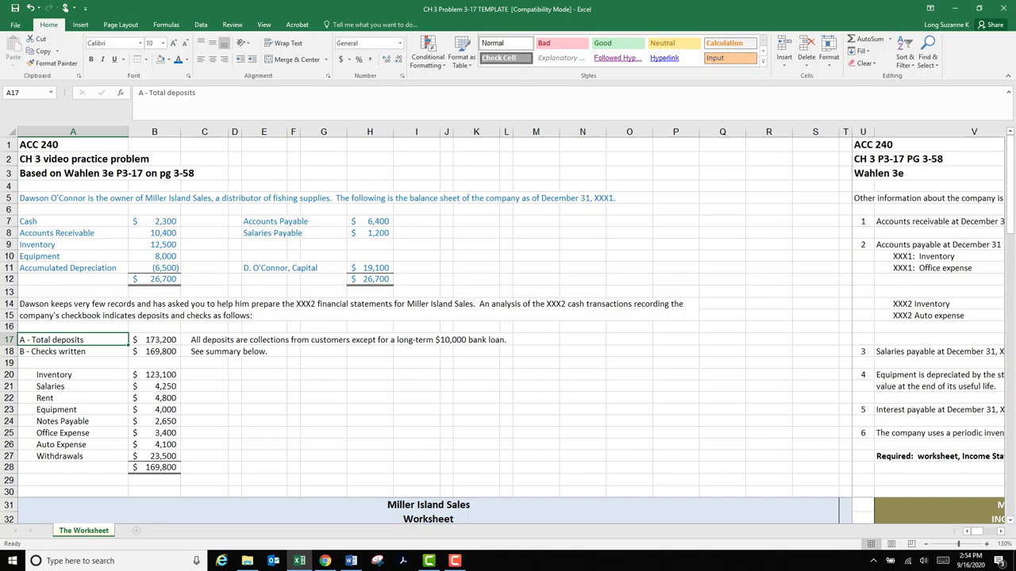
{"action": "left_click", "coordinate": [155, 340]}
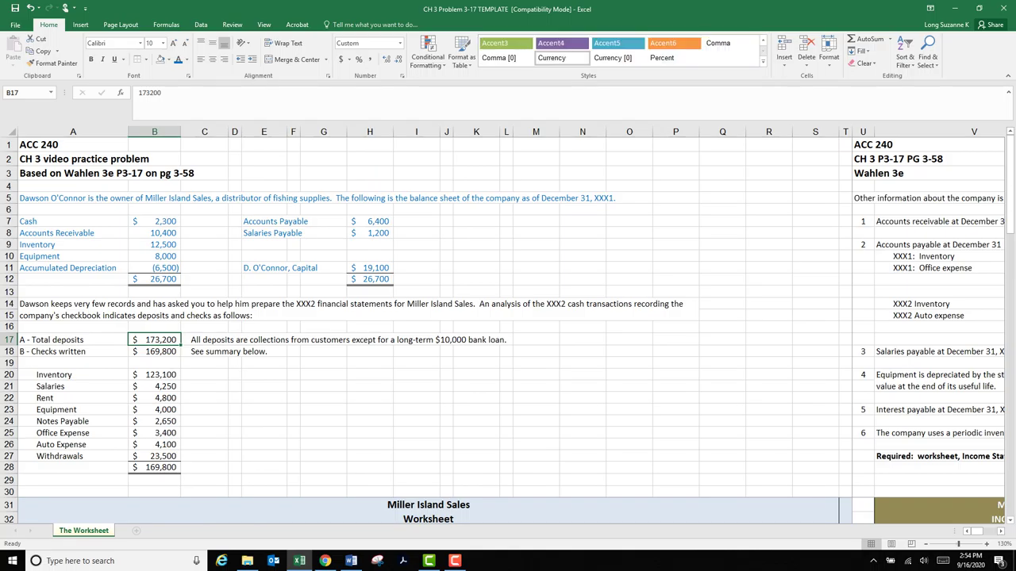
{"action": "left_click", "coordinate": [226, 339]}
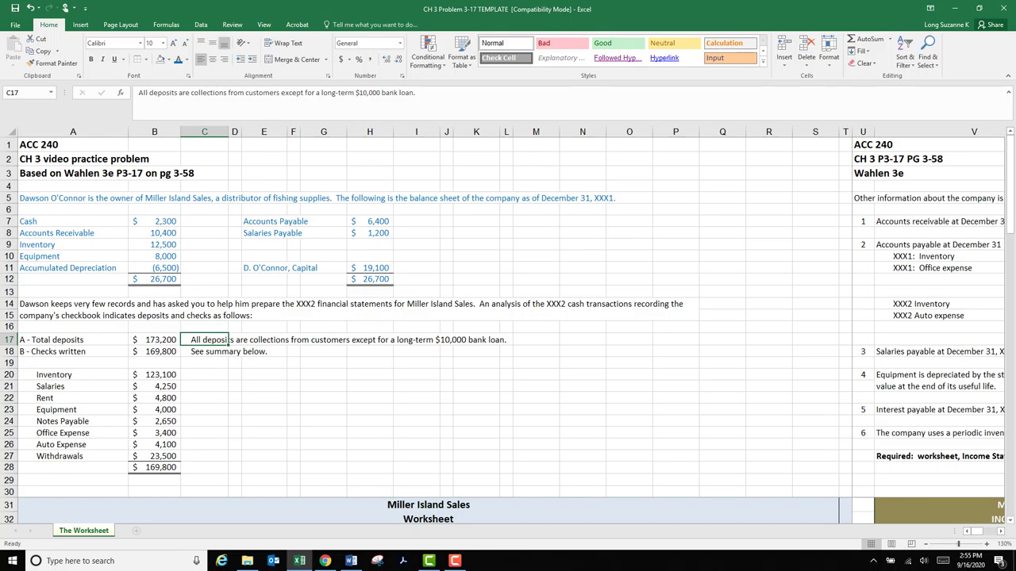
{"action": "scroll", "coordinate": [508, 325], "scroll_direction": "down", "scroll_amount": 13}
{"action": "scroll", "coordinate": [508, 326], "scroll_direction": "up", "scroll_amount": 10}
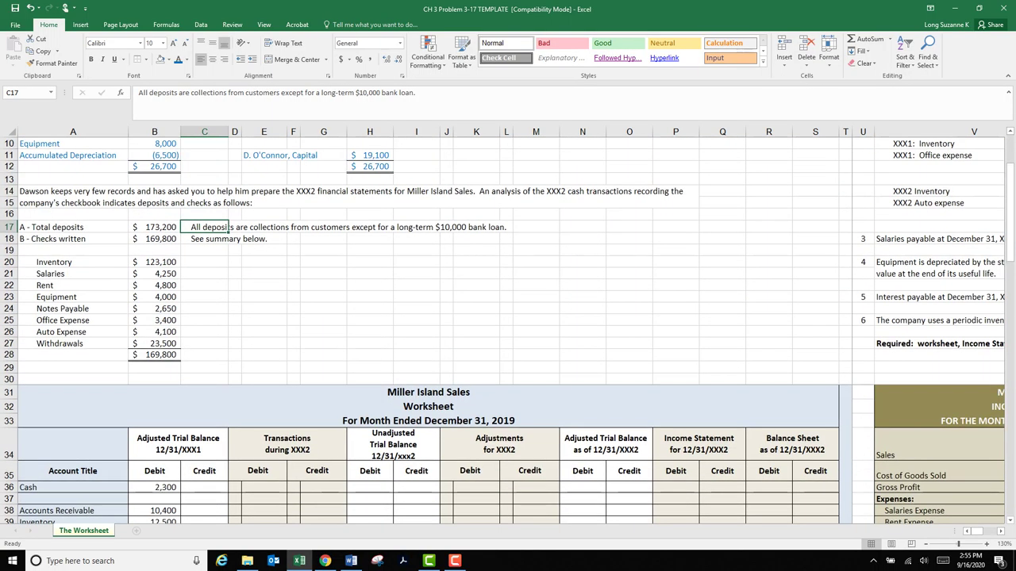
{"action": "left_click", "coordinate": [155, 227]}
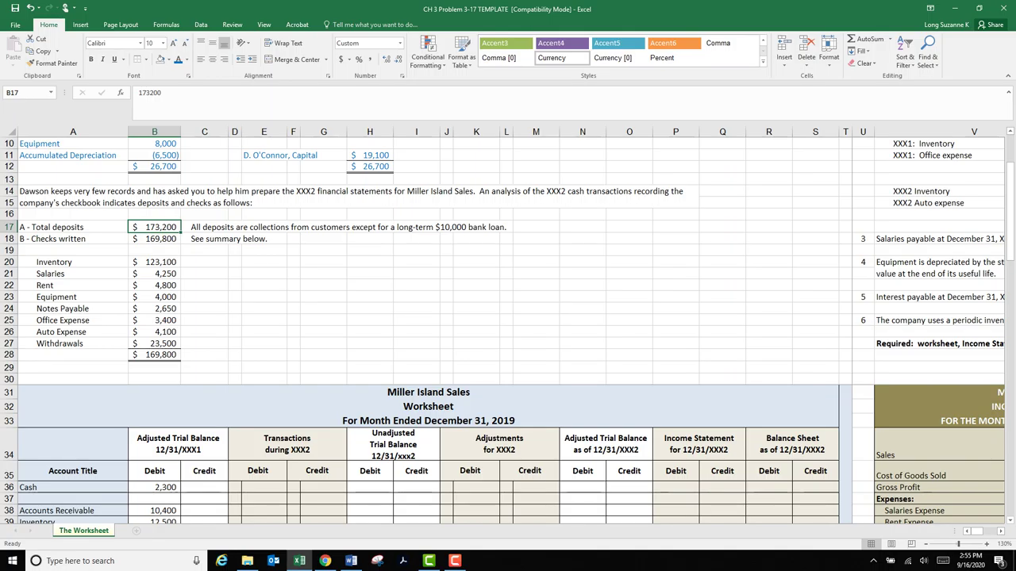
{"action": "key", "text": "ctrl+c"}
{"action": "scroll", "coordinate": [508, 326], "scroll_direction": "down", "scroll_amount": 16}
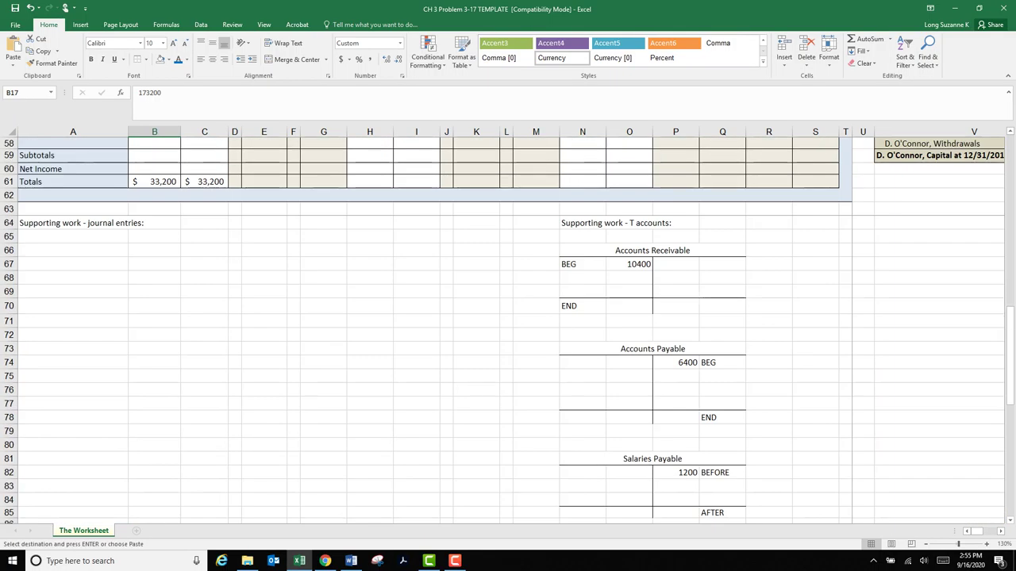
{"action": "left_click", "coordinate": [155, 250]}
{"action": "key", "text": "ctrl+v"}
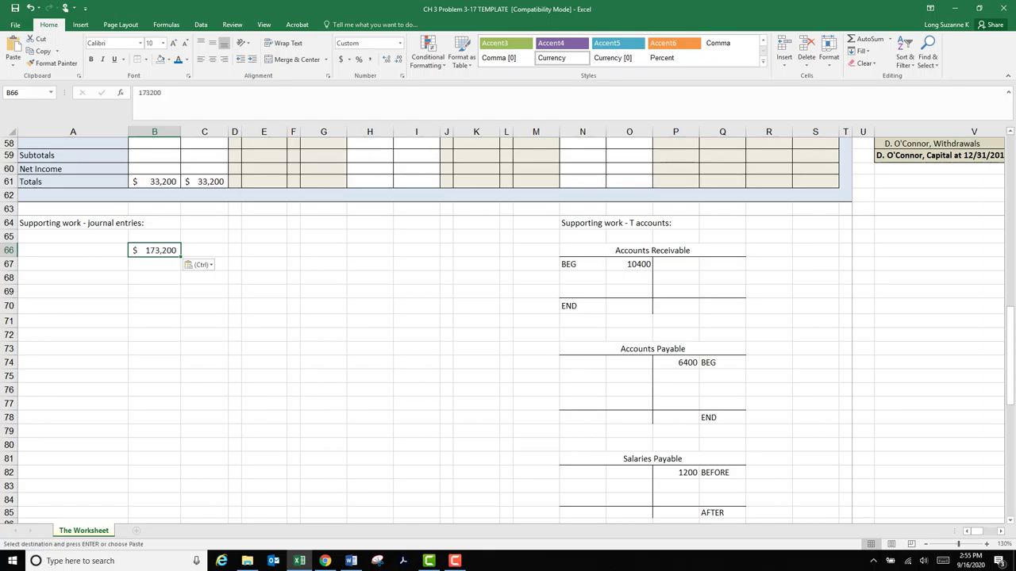
- Label the supporting journal entry A in cell A65 and list Cash and Accounts Receivable beneath it in A66 and A67
{"action": "left_click", "coordinate": [73, 236]}
{"action": "type", "text": "A"}
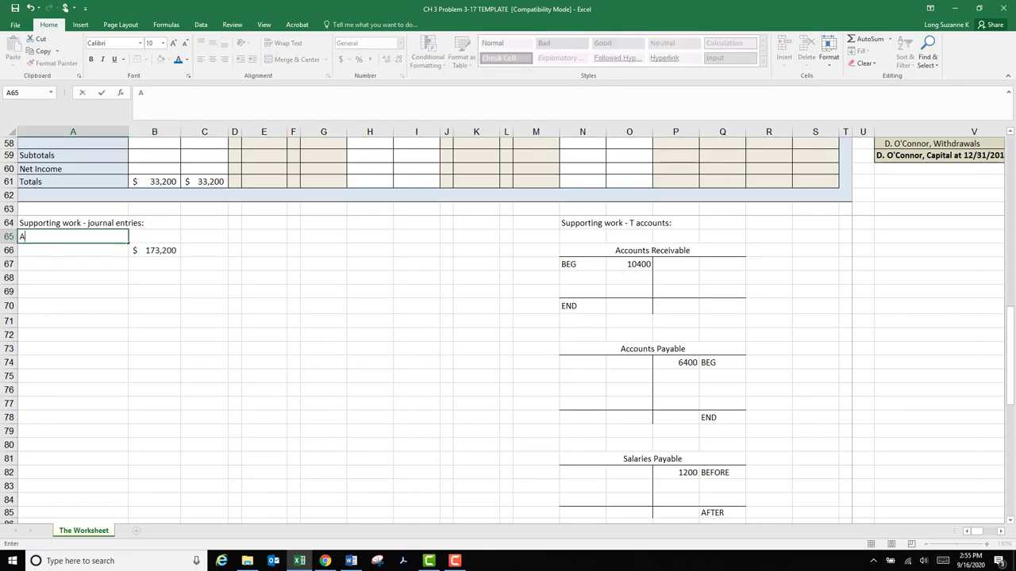
{"action": "key", "text": "Return"}
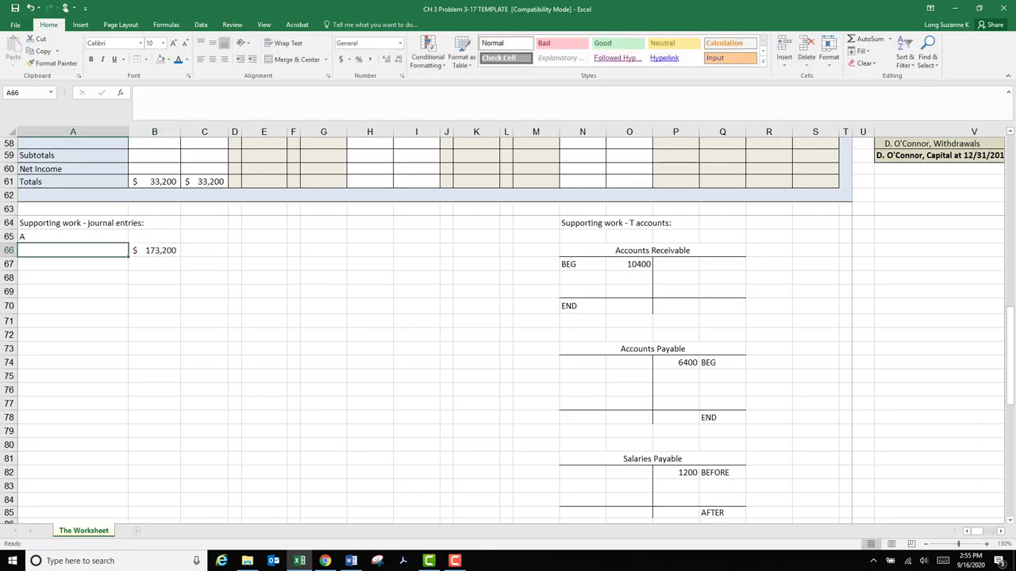
{"action": "type", "text": "Cash"}
{"action": "key", "text": "Return"}
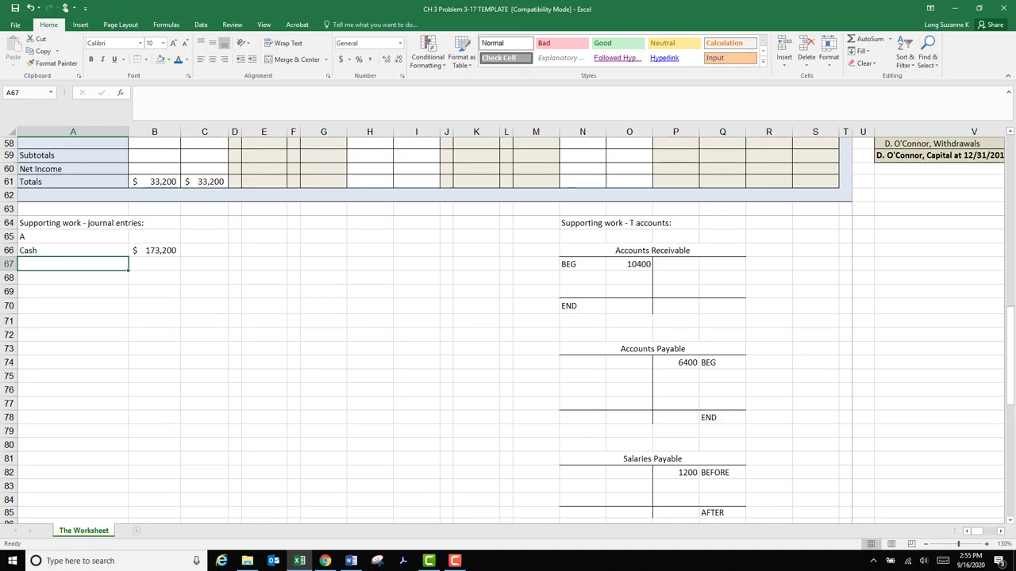
{"action": "type", "text": "Accou"}
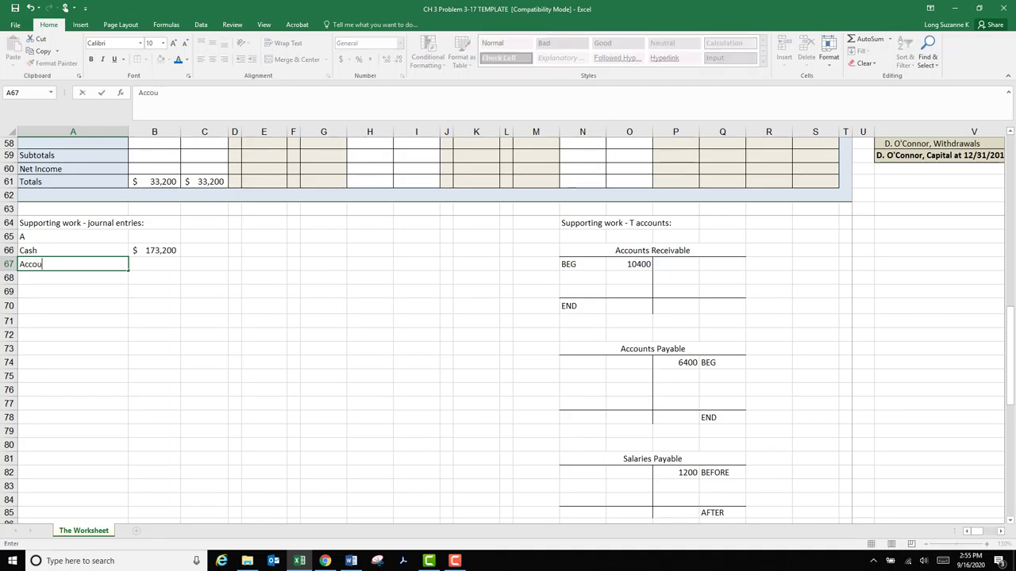
{"action": "type", "text": "nts Receivable"}
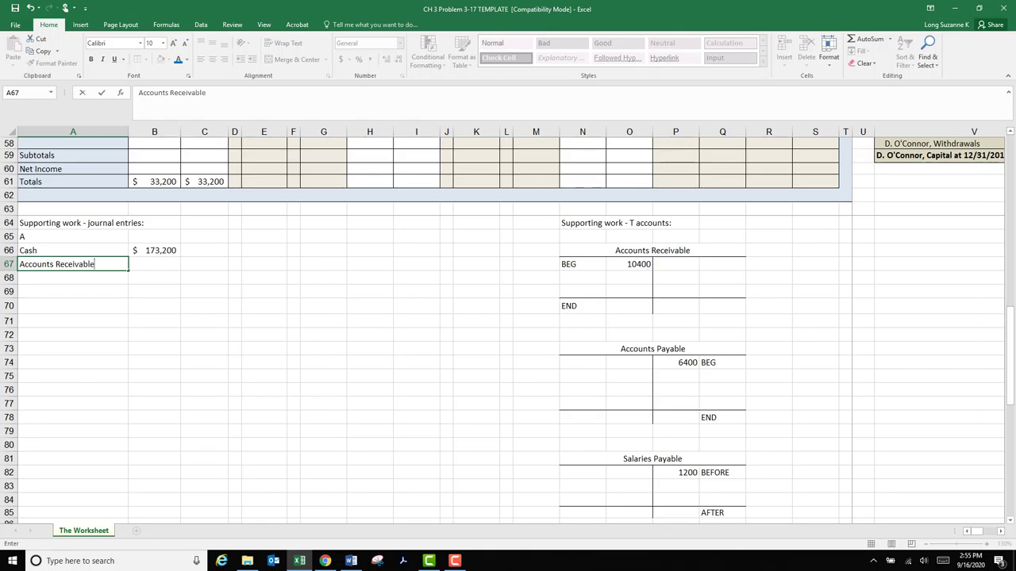
{"action": "key", "text": "Return"}
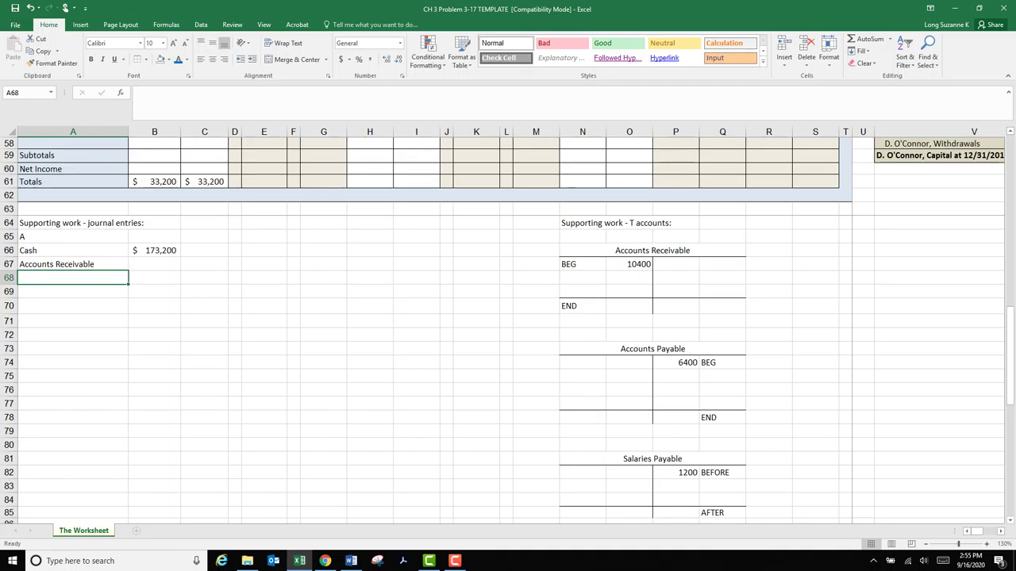
- Enter the bank loan amount of 10000 as a credit in cell C68 of journal entry A
{"action": "key", "text": "Right"}
{"action": "key", "text": "Right"}
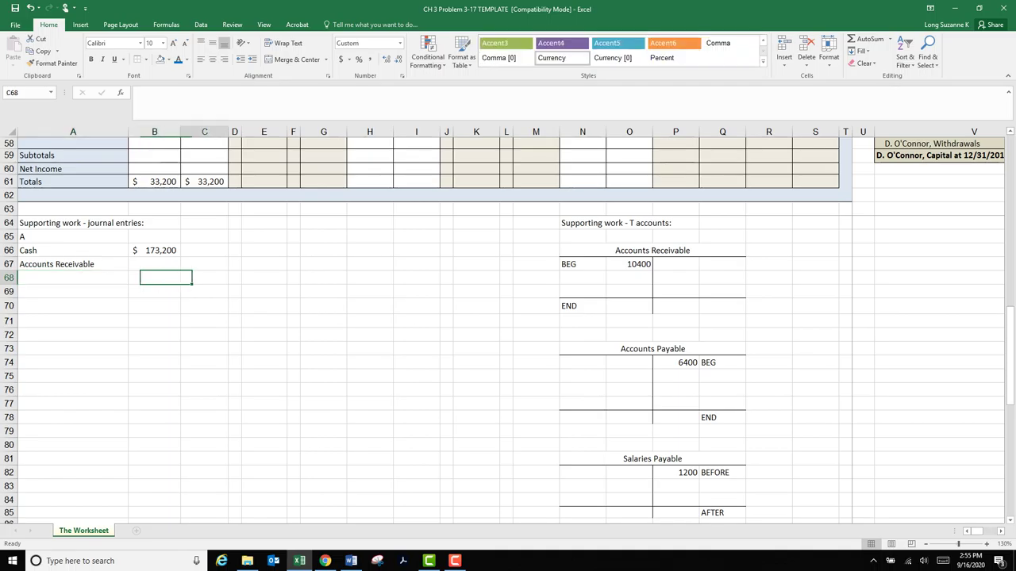
{"action": "type", "text": "10000"}
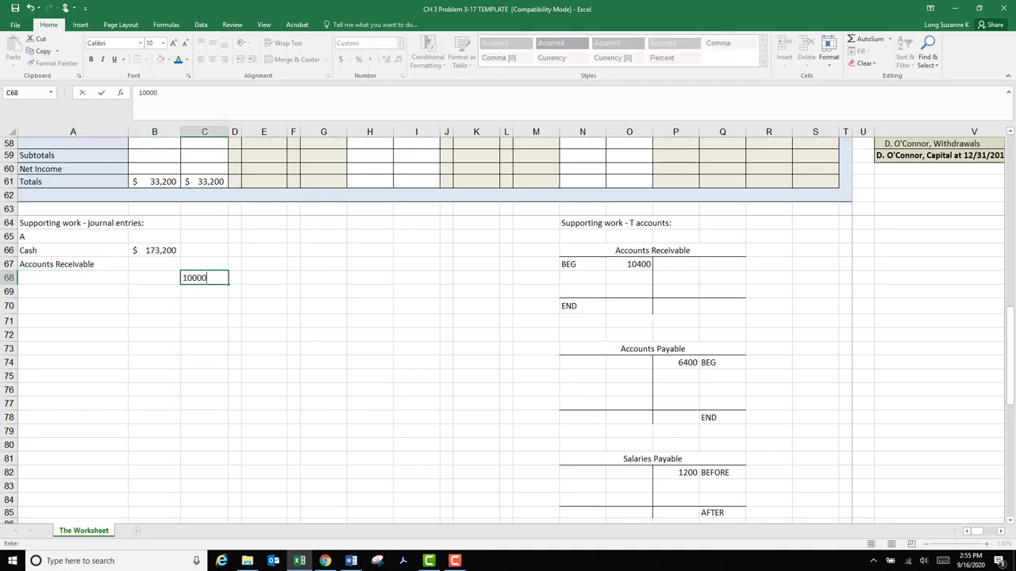
{"action": "key", "text": "Return"}
{"action": "key", "text": "Up"}
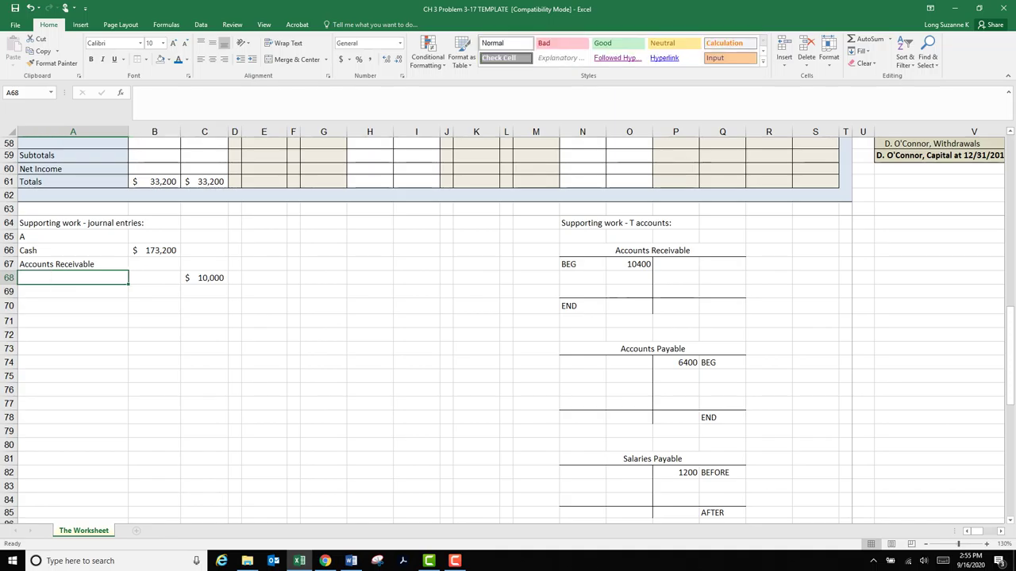
- Check the note on the deposits, and copy the account title Notes Payable from the worksheet into cell A68 of journal entry A
{"action": "scroll", "coordinate": [508, 331], "scroll_direction": "up", "scroll_amount": 16}
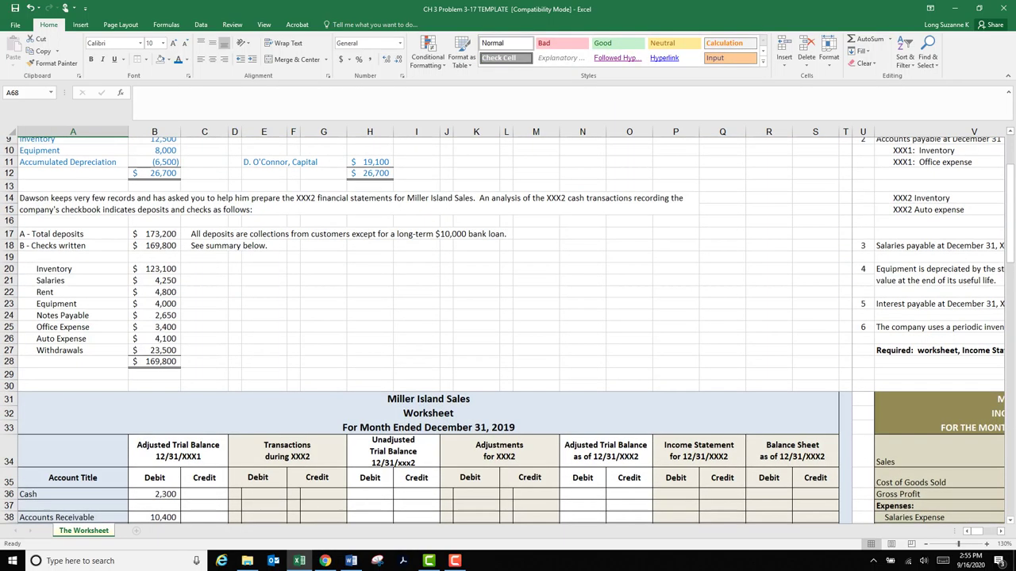
{"action": "scroll", "coordinate": [508, 331], "scroll_direction": "up", "scroll_amount": 1}
{"action": "left_click", "coordinate": [228, 263]}
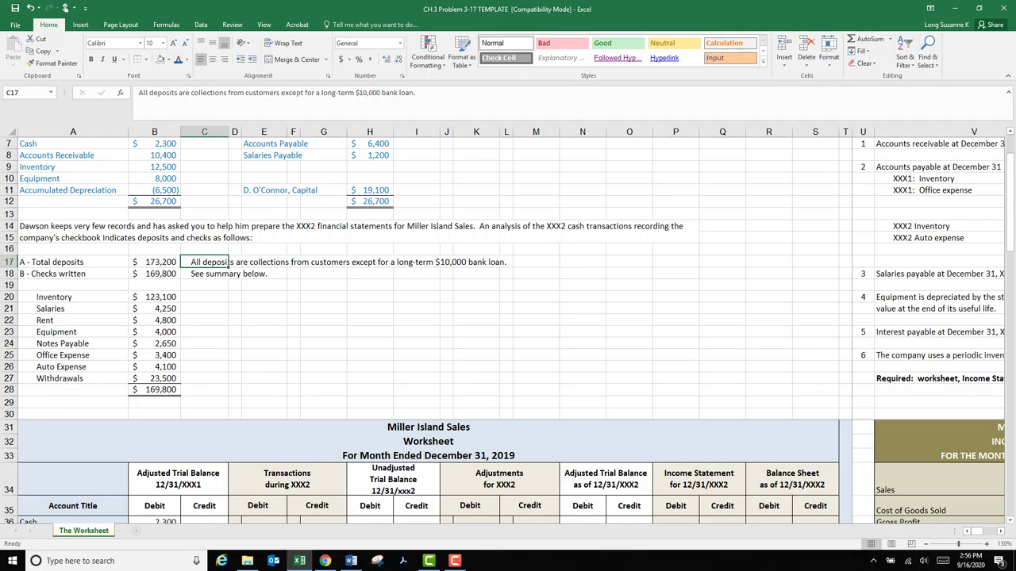
{"action": "scroll", "coordinate": [227, 262], "scroll_direction": "down", "scroll_amount": 8}
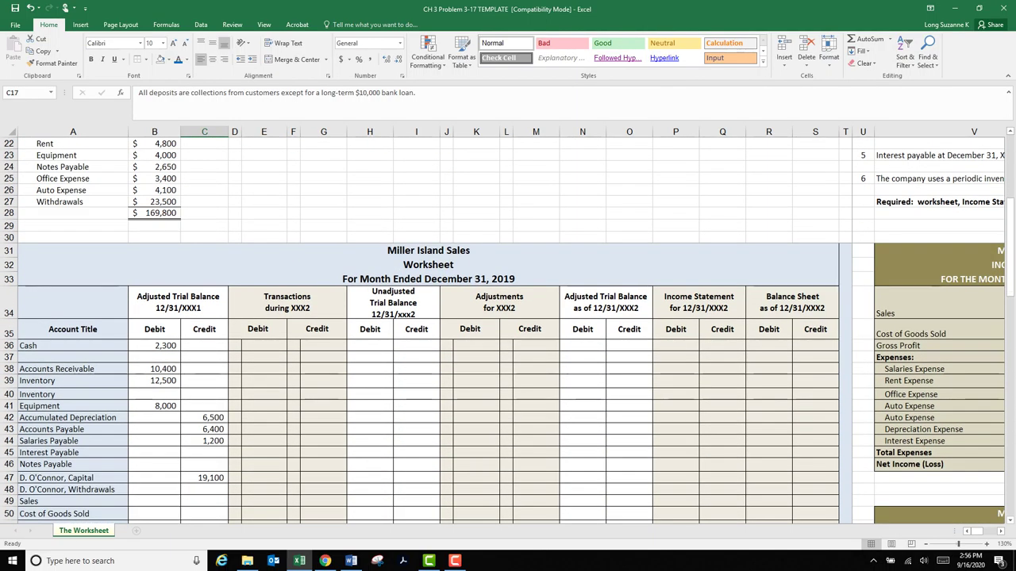
{"action": "scroll", "coordinate": [508, 331], "scroll_direction": "down", "scroll_amount": 2}
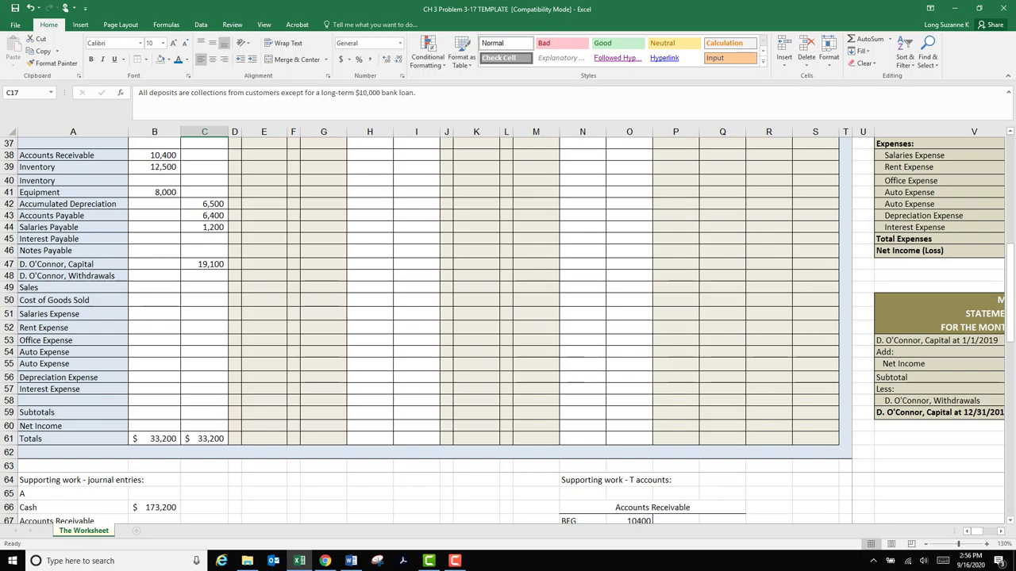
{"action": "left_click", "coordinate": [73, 251]}
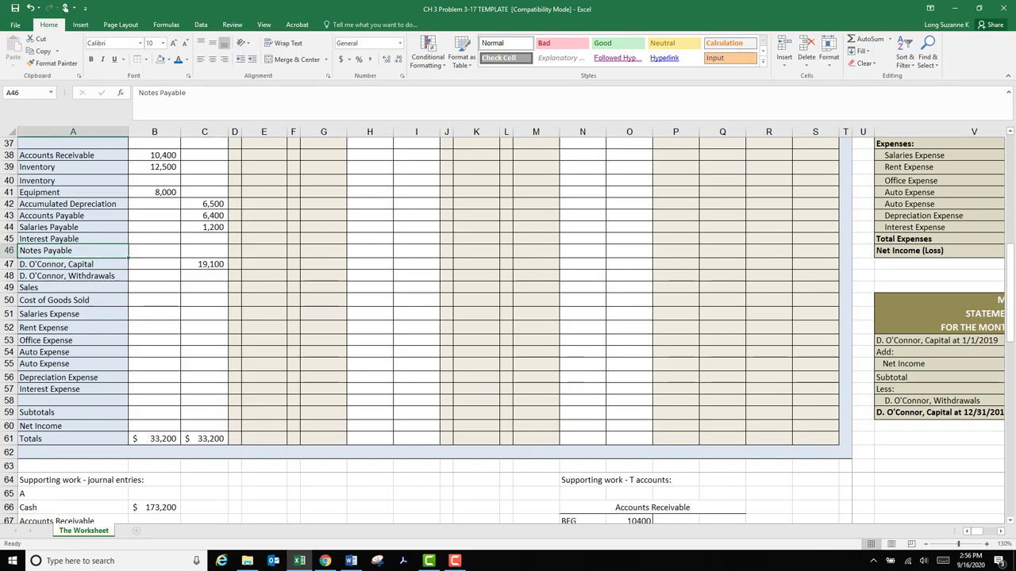
{"action": "left_click_drag", "start_coordinate": [139, 93], "coordinate": [186, 93]}
{"action": "key", "text": "ctrl+c"}
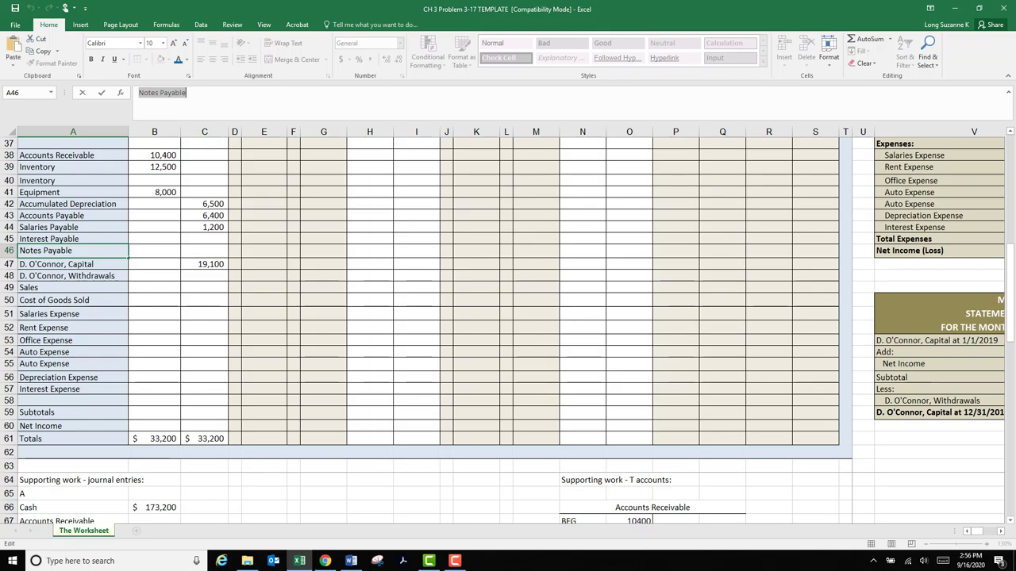
{"action": "left_click", "coordinate": [155, 276]}
{"action": "left_click", "coordinate": [205, 340]}
{"action": "scroll", "coordinate": [205, 340], "scroll_direction": "down", "scroll_amount": 8}
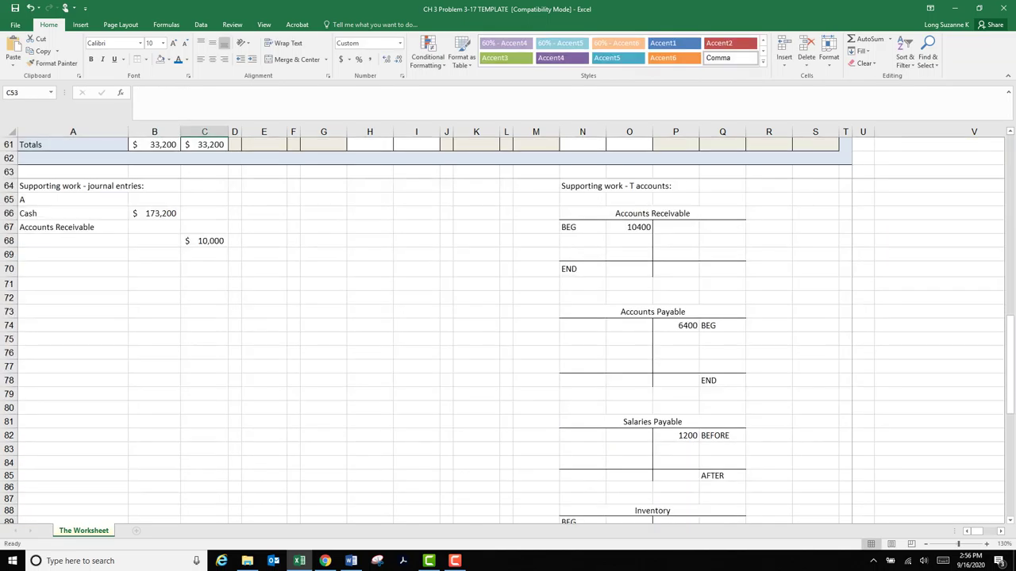
{"action": "left_click", "coordinate": [73, 240]}
{"action": "left_click", "coordinate": [139, 93]}
{"action": "key", "text": "ctrl+v"}
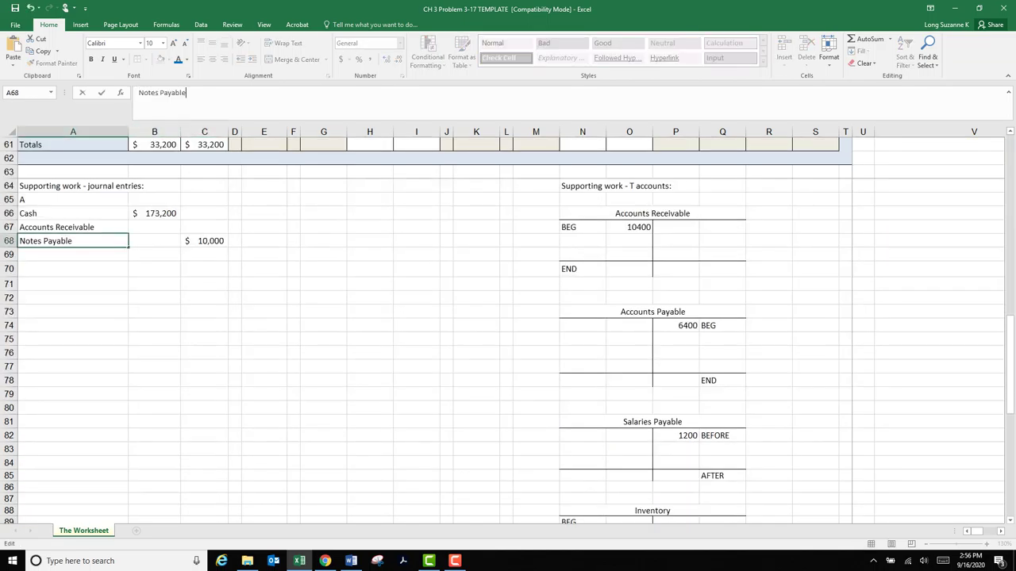
{"action": "key", "text": "Return"}
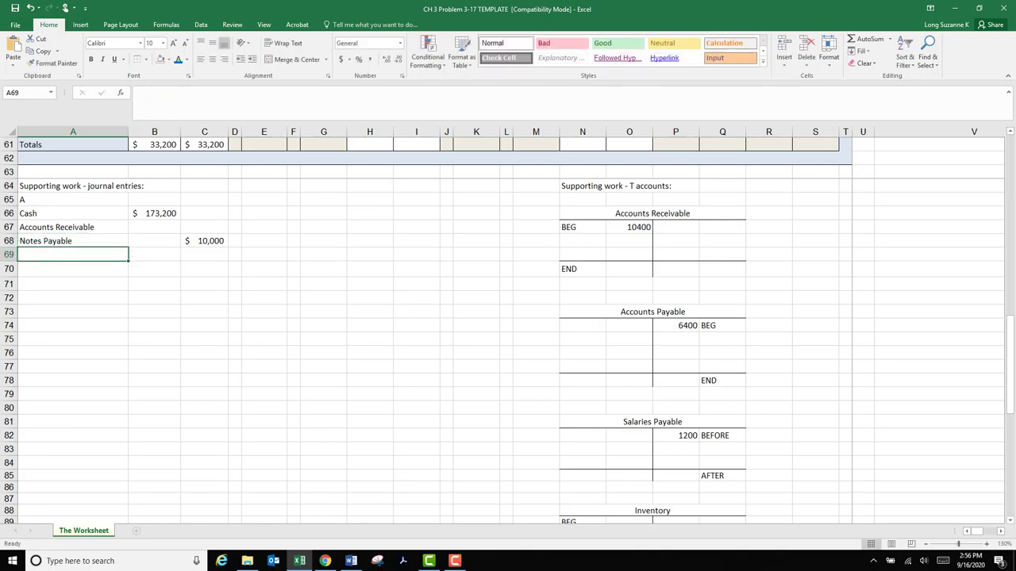
- Calculate the Accounts Receivable credit in C67 as cash deposits minus the note, with the formula =B66-C68
{"action": "left_click", "coordinate": [204, 227]}
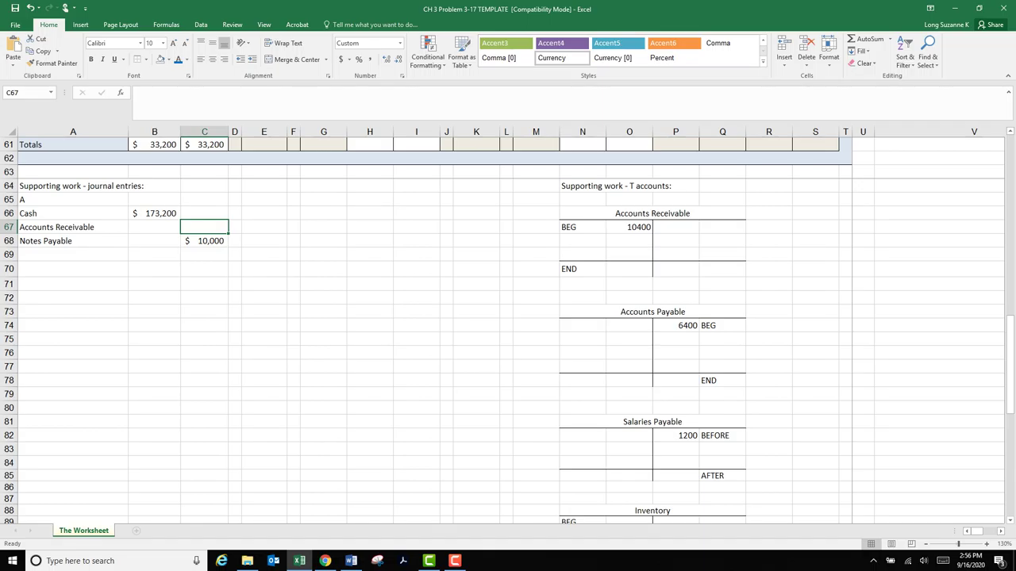
{"action": "type", "text": "="}
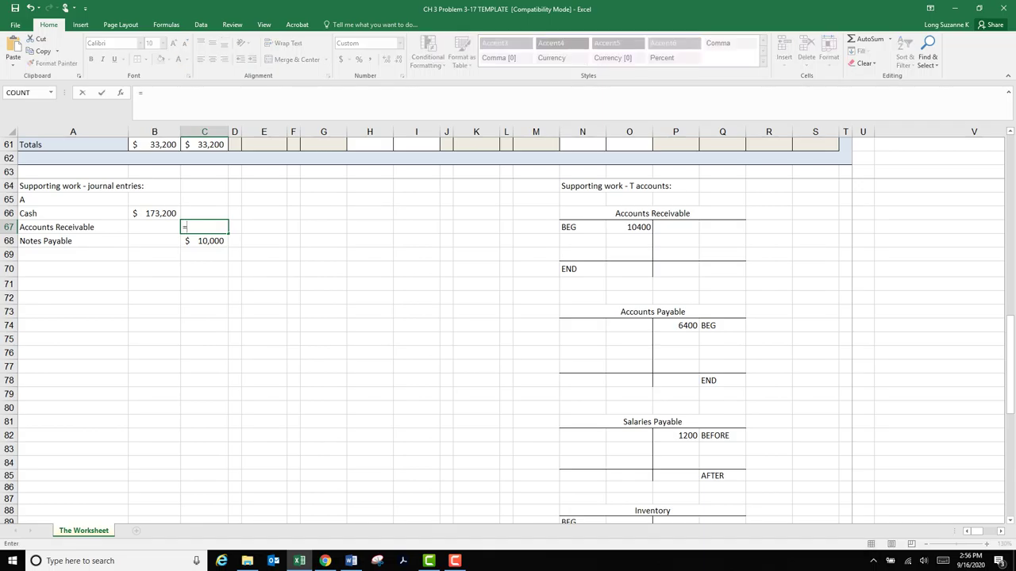
{"action": "left_click", "coordinate": [155, 214]}
{"action": "type", "text": "-"}
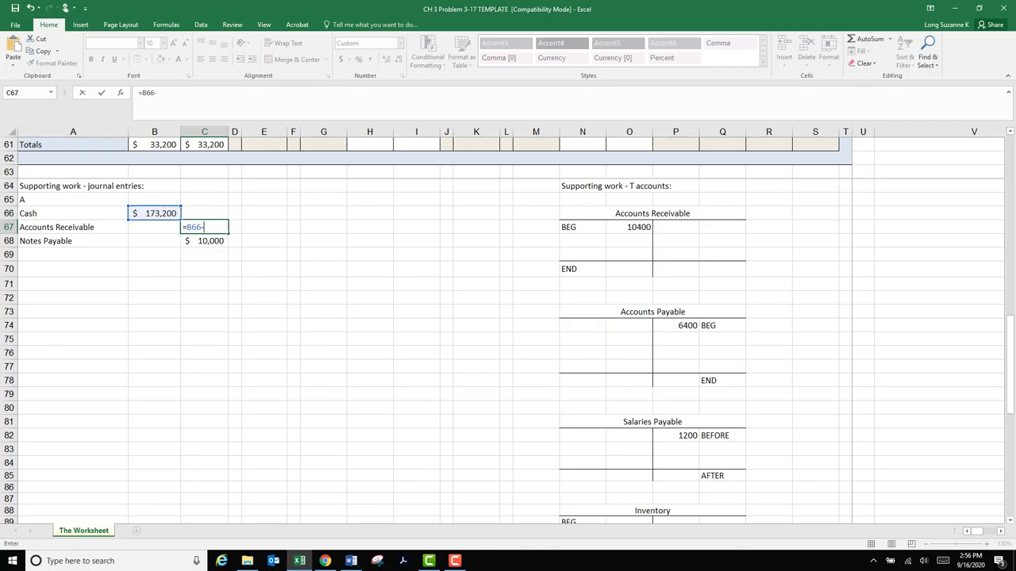
{"action": "left_click", "coordinate": [205, 242]}
{"action": "key", "text": "Return"}
{"action": "left_click", "coordinate": [155, 298]}
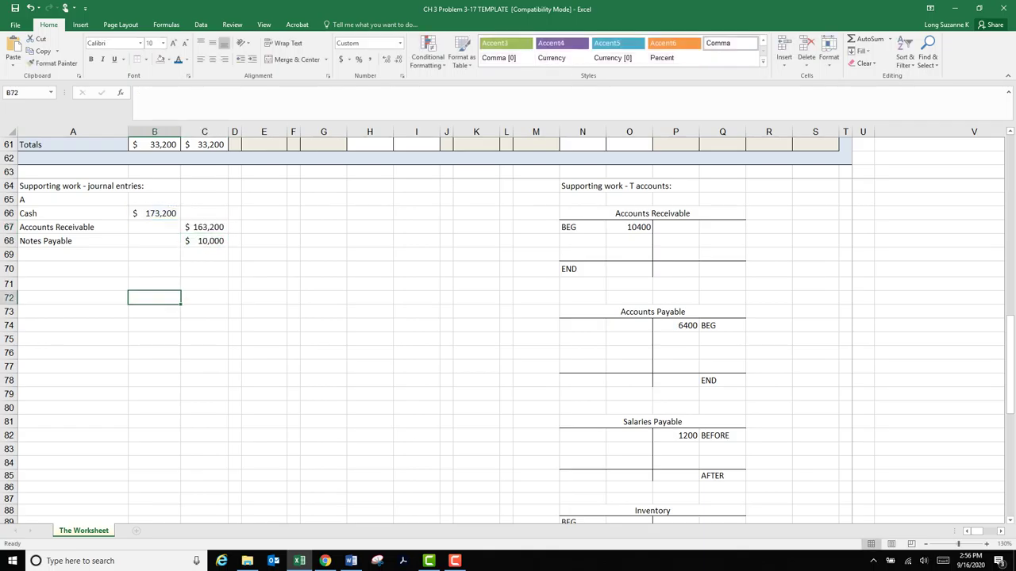
{"action": "left_click", "coordinate": [205, 227]}
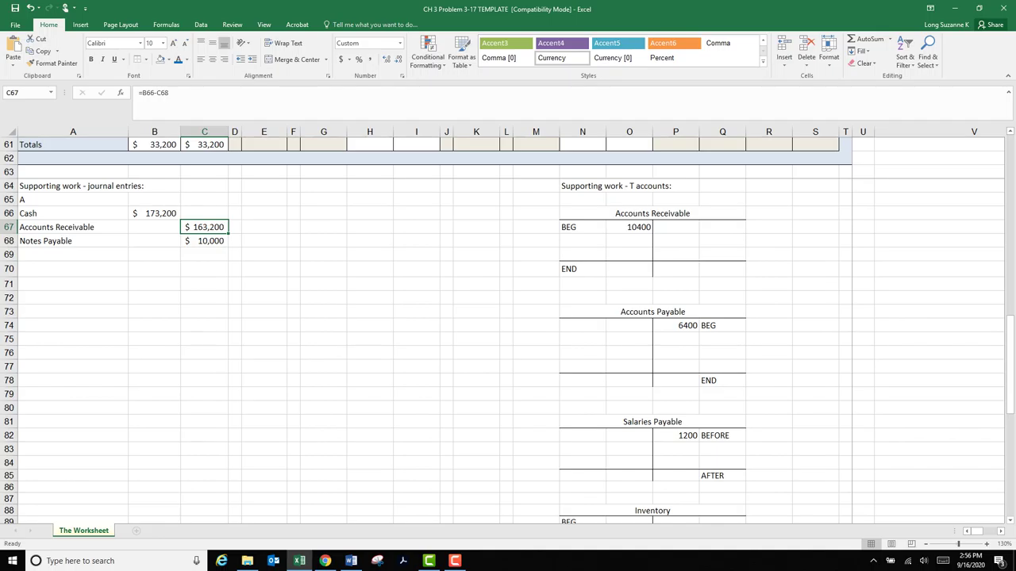
- Post entry A to the Cash row's Transactions debit, with reference A in D36 and E36 linked to B66
{"action": "scroll", "coordinate": [508, 330], "scroll_direction": "up", "scroll_amount": 12}
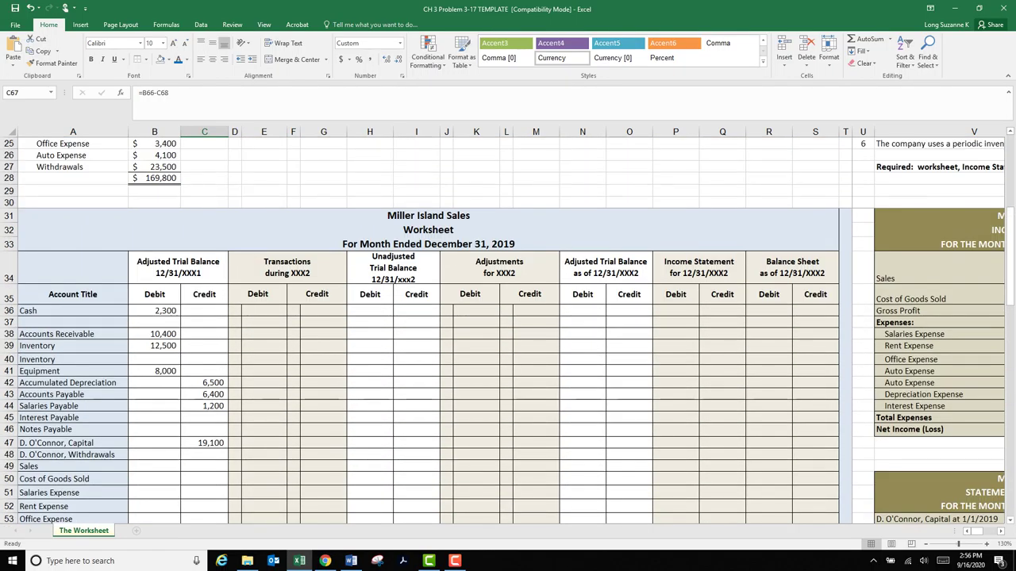
{"action": "left_click", "coordinate": [235, 311]}
{"action": "type", "text": "A"}
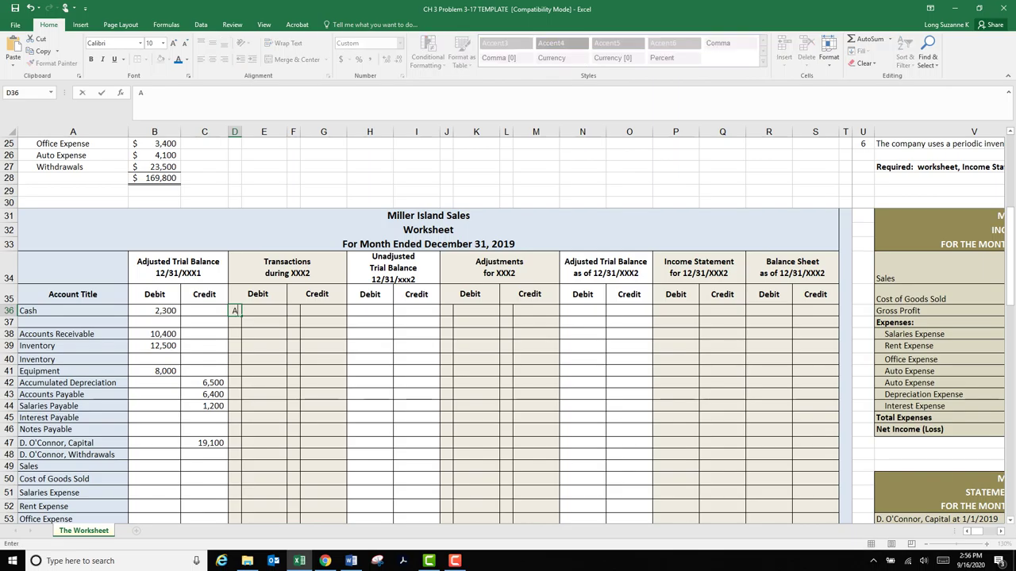
{"action": "key", "text": "Tab"}
{"action": "type", "text": "="}
{"action": "scroll", "coordinate": [508, 330], "scroll_direction": "down", "scroll_amount": 9}
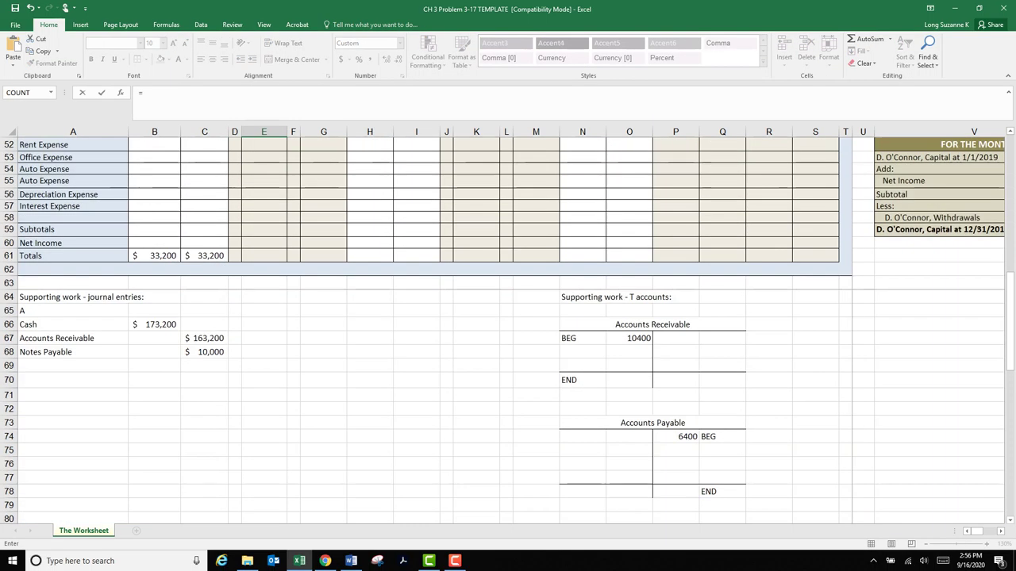
{"action": "left_click", "coordinate": [155, 325]}
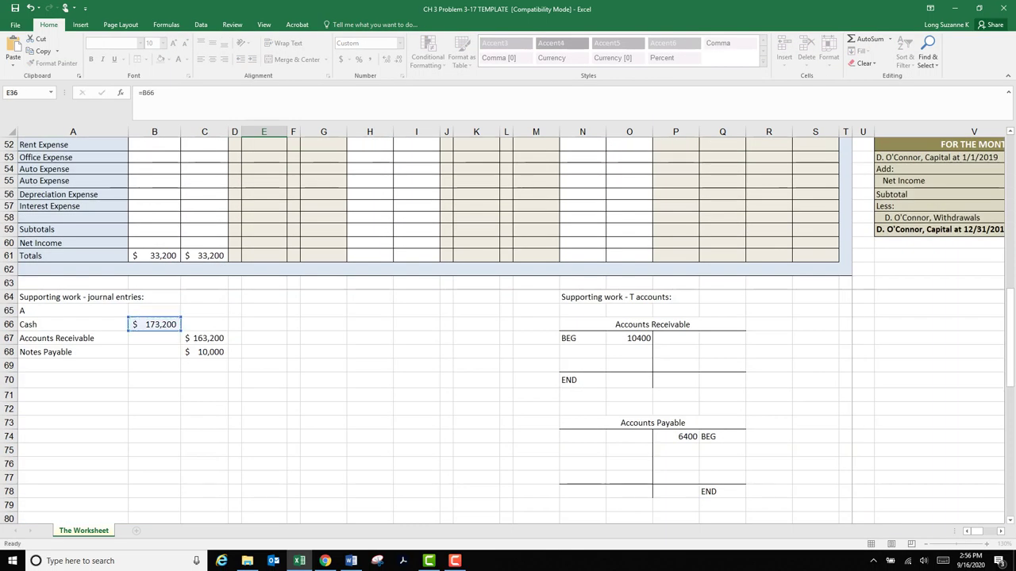
{"action": "key", "text": "Return"}
- Post entry A to the Accounts Receivable row's Transactions credit, with reference A in F38 and G38 linked to C67
{"action": "scroll", "coordinate": [508, 329], "scroll_direction": "up", "scroll_amount": 3}
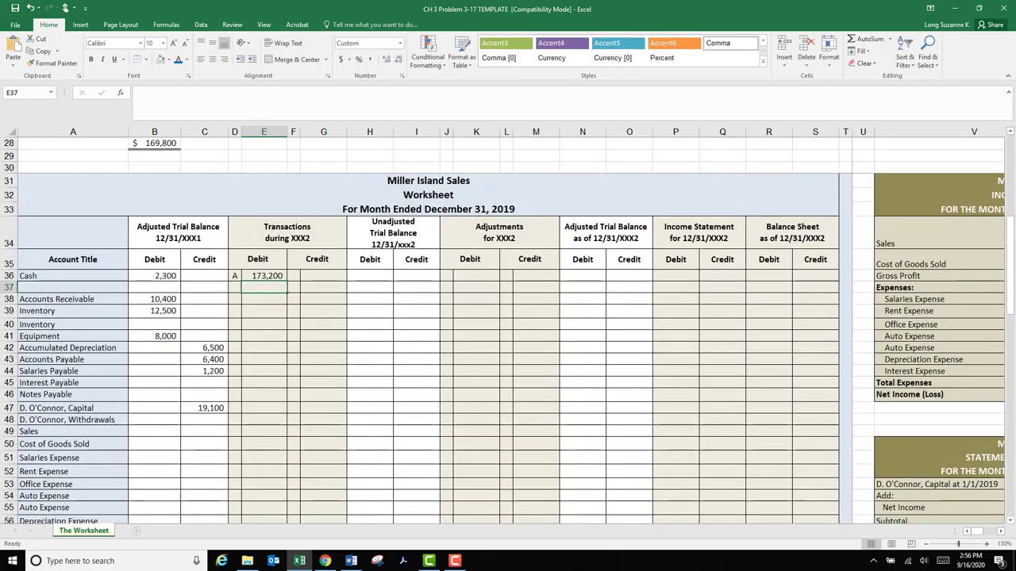
{"action": "left_click", "coordinate": [294, 299]}
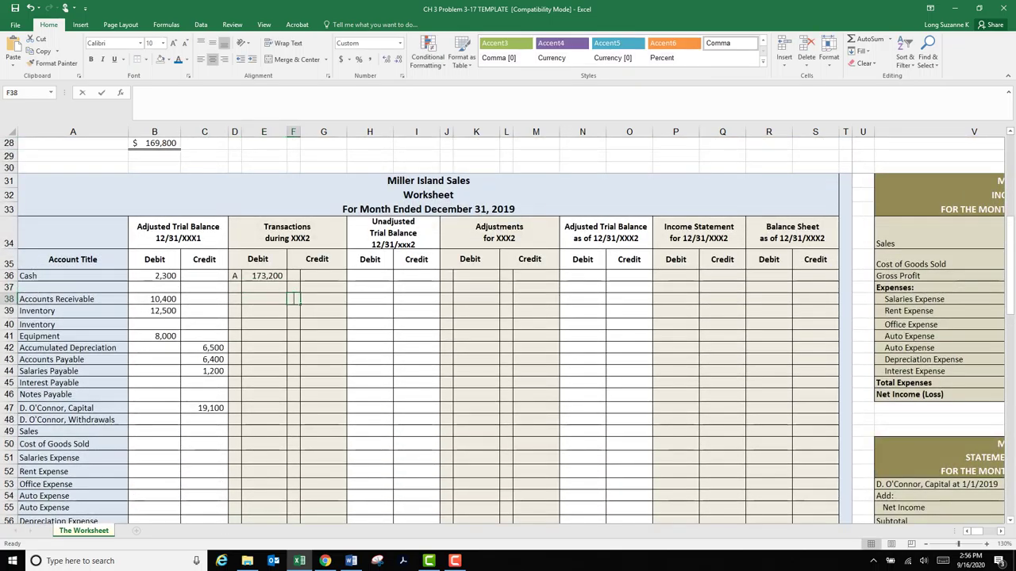
{"action": "type", "text": "A"}
{"action": "key", "text": "Tab"}
{"action": "type", "text": "="}
{"action": "scroll", "coordinate": [508, 329], "scroll_direction": "down", "scroll_amount": 8}
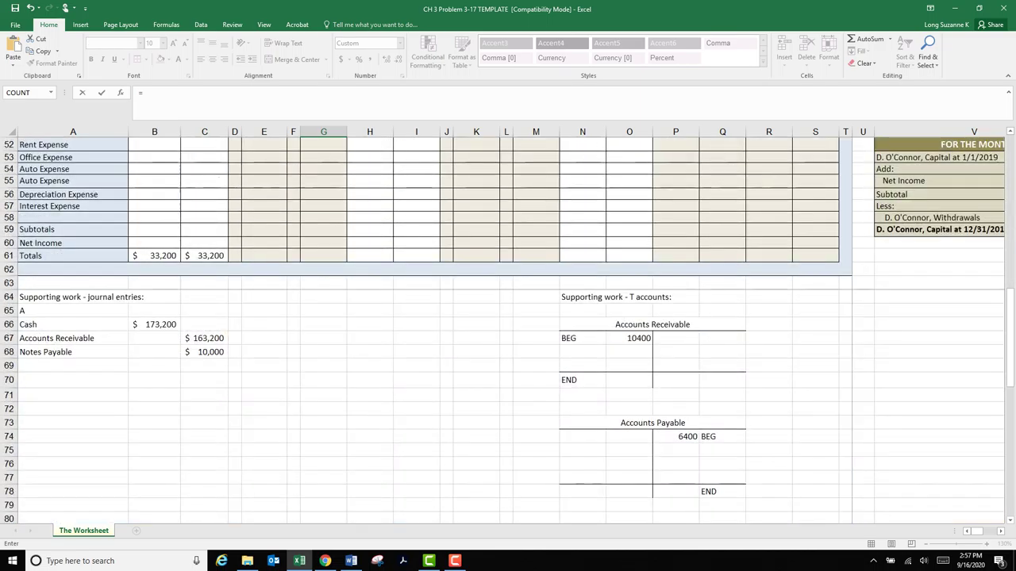
{"action": "left_click", "coordinate": [205, 339]}
{"action": "key", "text": "Return"}
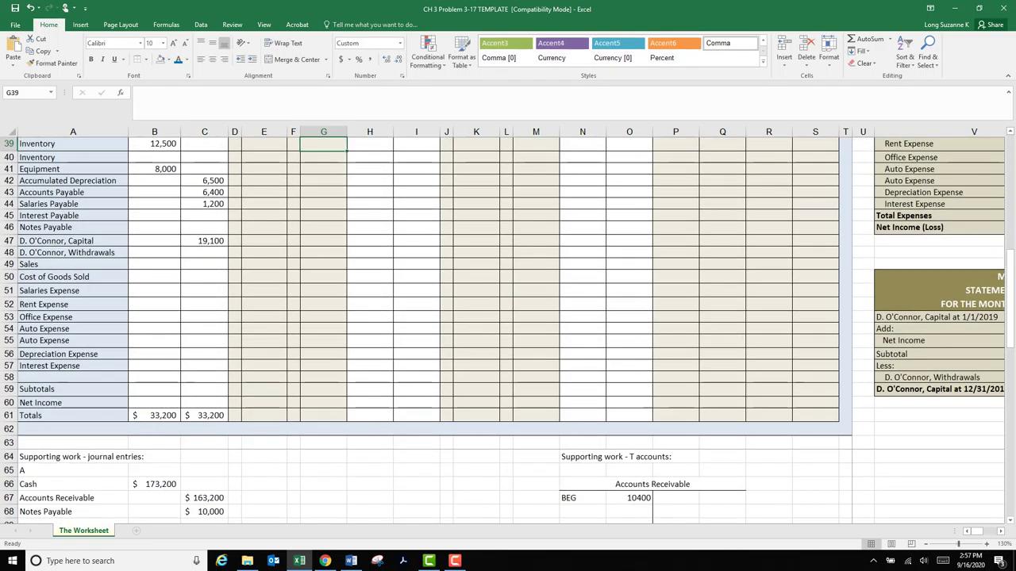
- Post entry A to the Notes Payable row's Transactions credit, with reference A in F46 and G46 linked to C68
{"action": "left_click", "coordinate": [324, 304]}
{"action": "scroll", "coordinate": [508, 330], "scroll_direction": "up", "scroll_amount": 3}
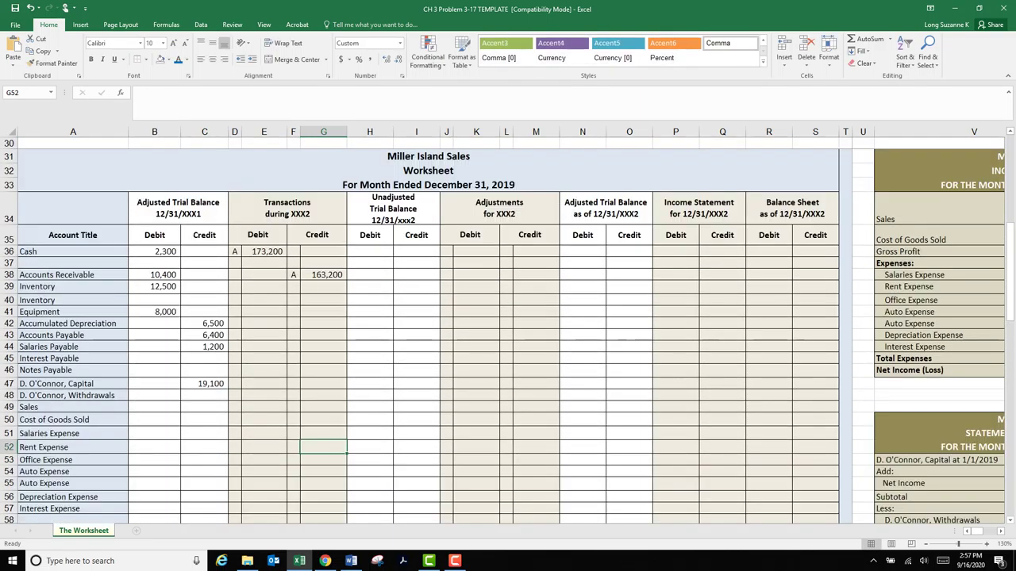
{"action": "left_click", "coordinate": [73, 370]}
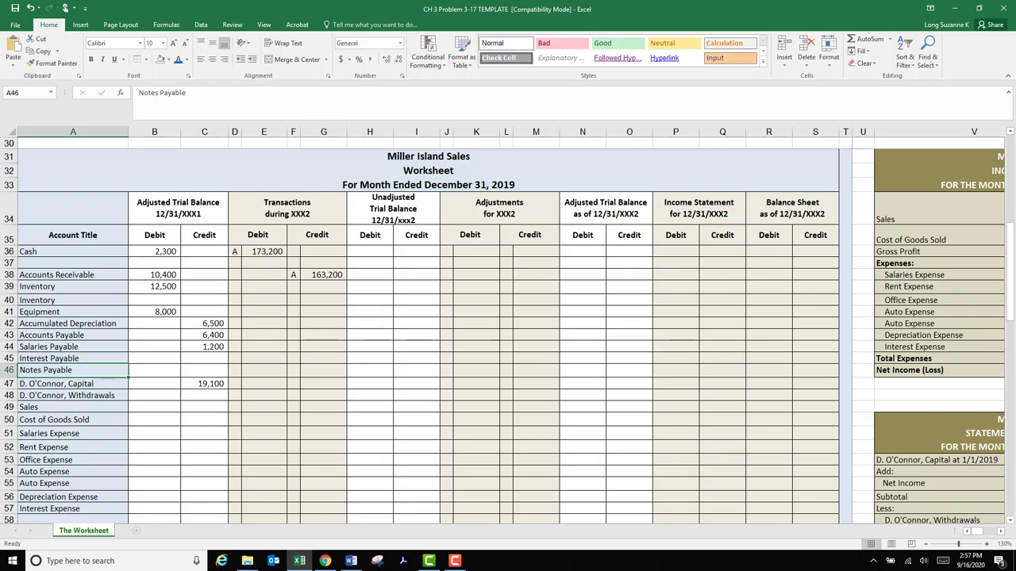
{"action": "left_click", "coordinate": [293, 371]}
{"action": "type", "text": "A"}
{"action": "key", "text": "Tab"}
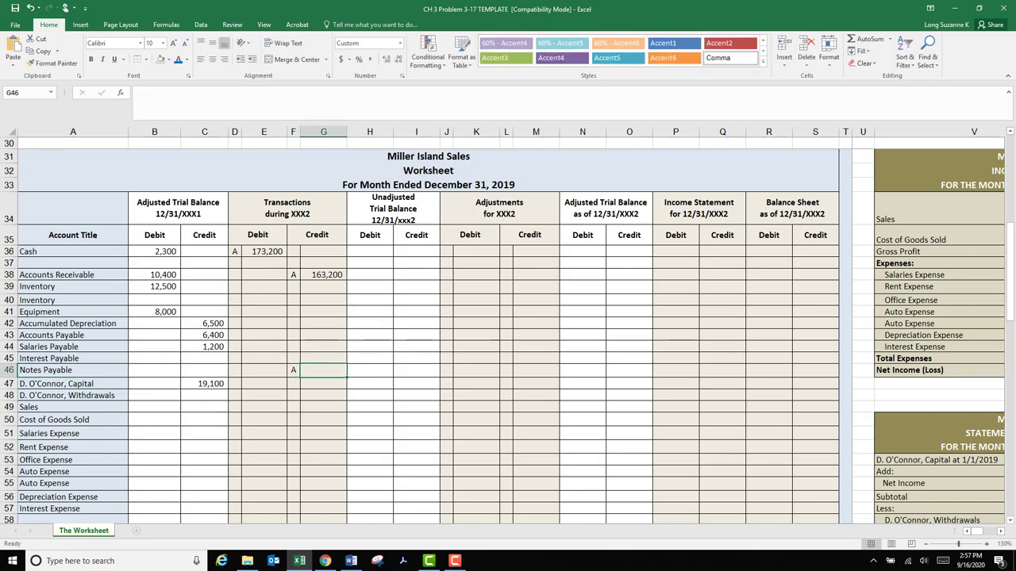
{"action": "type", "text": "="}
{"action": "scroll", "coordinate": [508, 330], "scroll_direction": "down", "scroll_amount": 8}
{"action": "left_click", "coordinate": [204, 327]}
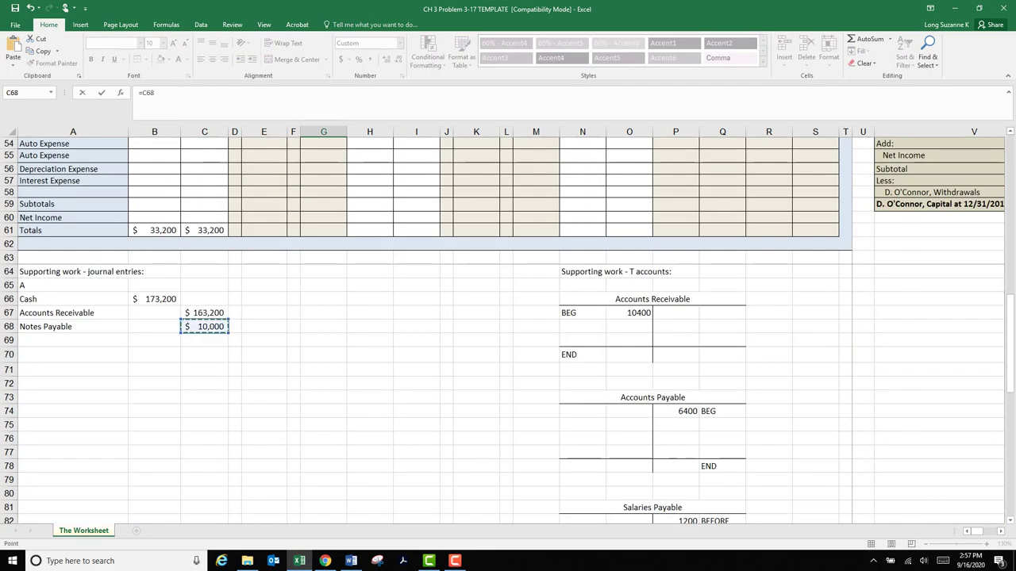
{"action": "key", "text": "Return"}
{"action": "left_click", "coordinate": [324, 386]}
{"action": "scroll", "coordinate": [324, 386], "scroll_direction": "up", "scroll_amount": 1}
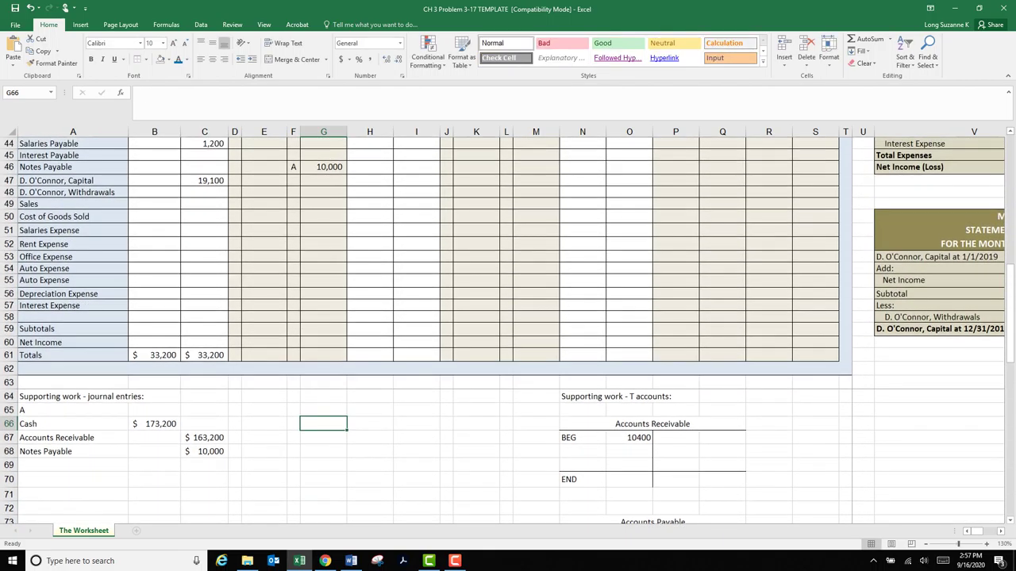
{"action": "scroll", "coordinate": [508, 330], "scroll_direction": "up", "scroll_amount": 4}
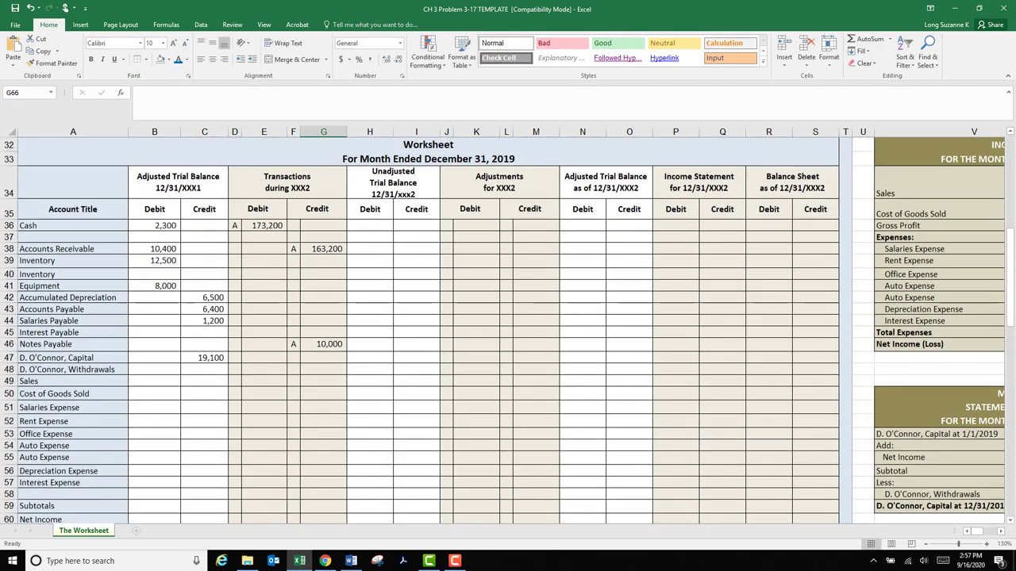
- Total the Transactions debit column in E61 with the formula =SUM(E36:E60)
{"action": "scroll", "coordinate": [507, 329], "scroll_direction": "down", "scroll_amount": 3}
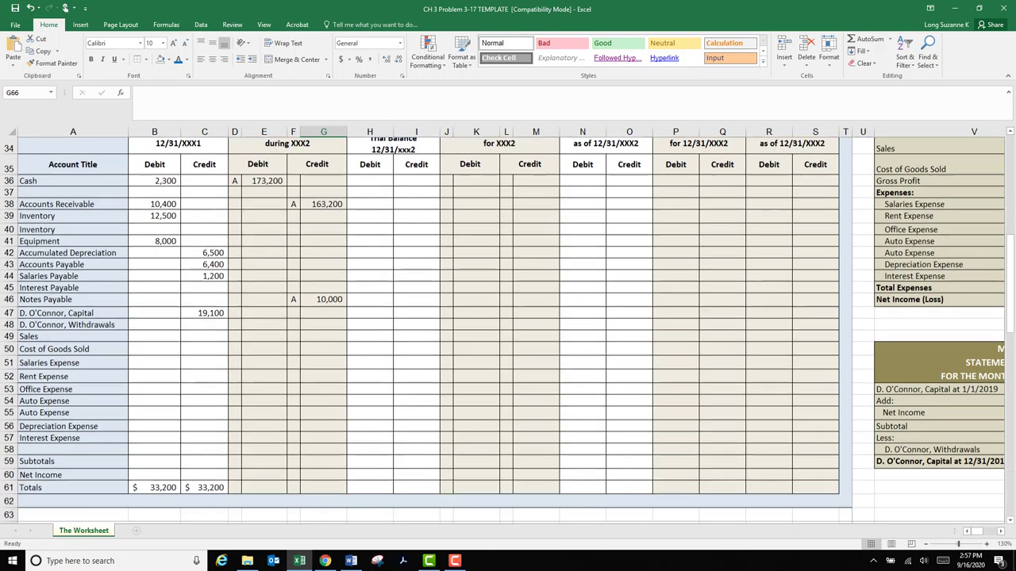
{"action": "left_click", "coordinate": [264, 391]}
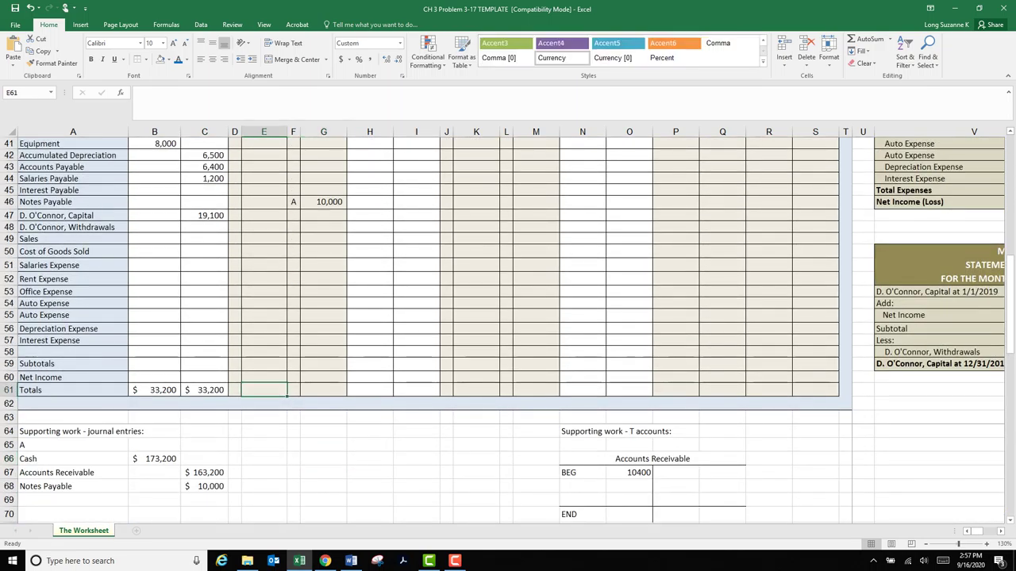
{"action": "left_click", "coordinate": [867, 39]}
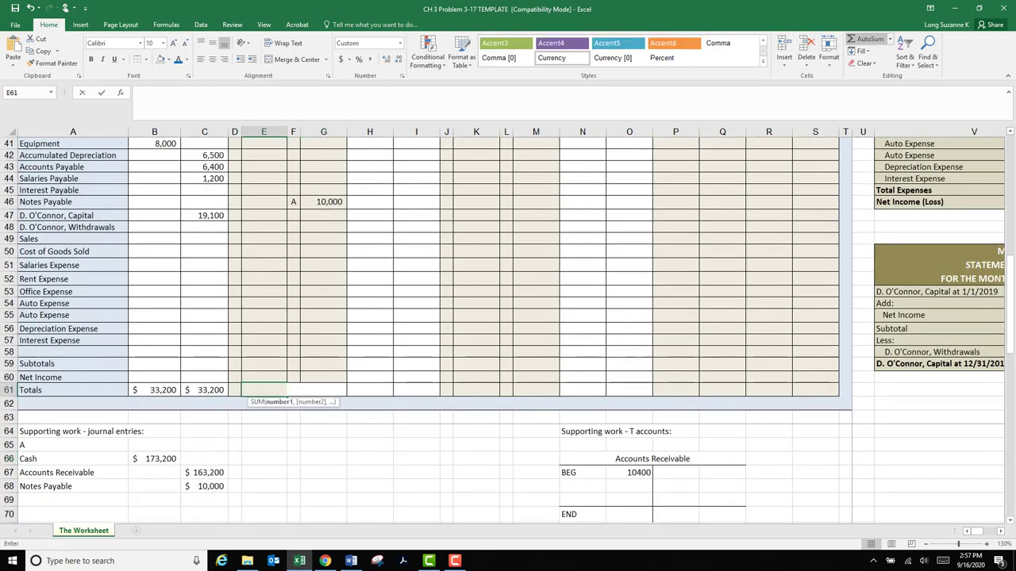
{"action": "scroll", "coordinate": [508, 329], "scroll_direction": "up", "scroll_amount": 5}
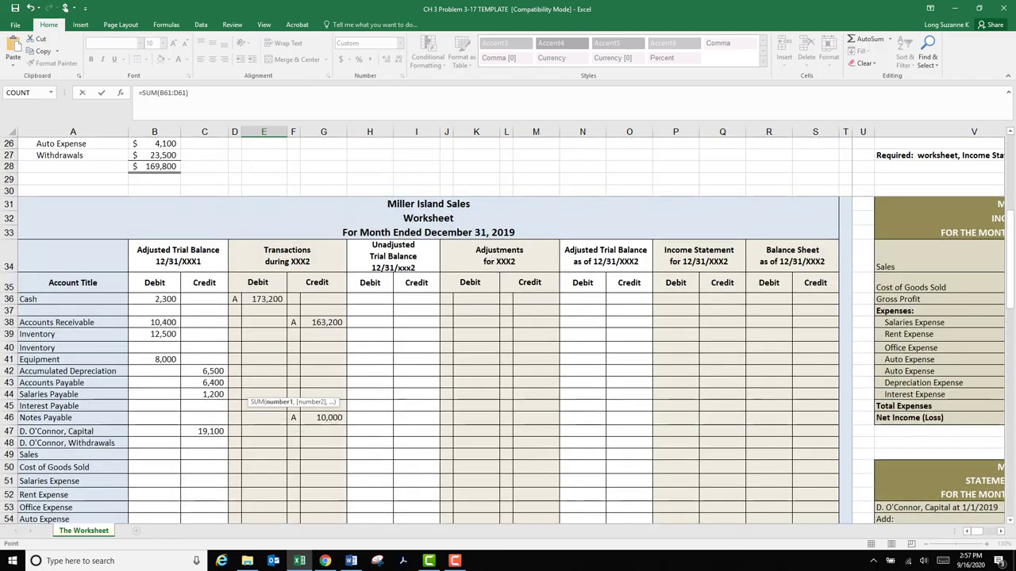
{"action": "left_click_drag", "start_coordinate": [264, 300], "coordinate": [297, 401]}
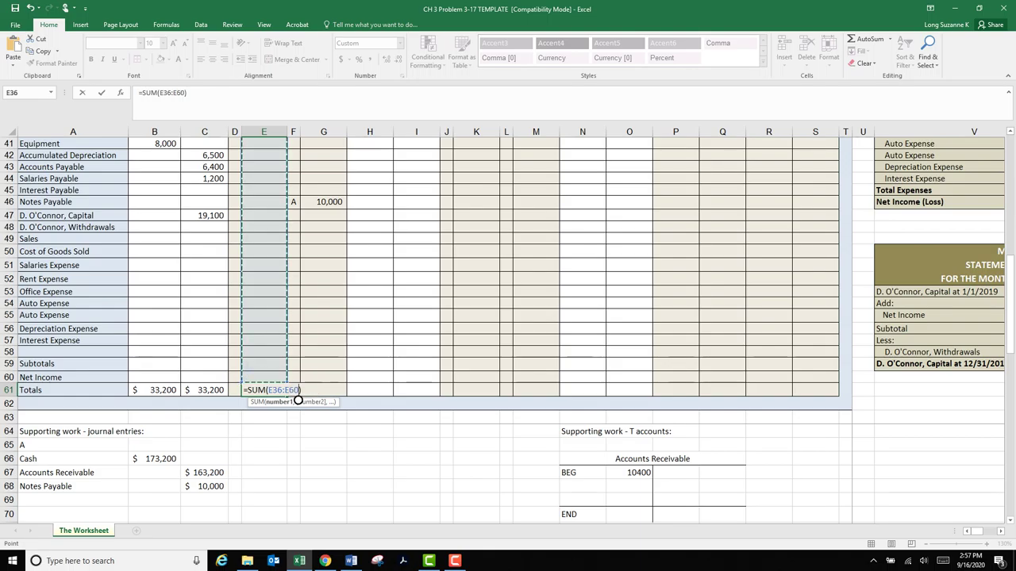
{"action": "key", "text": "Return"}
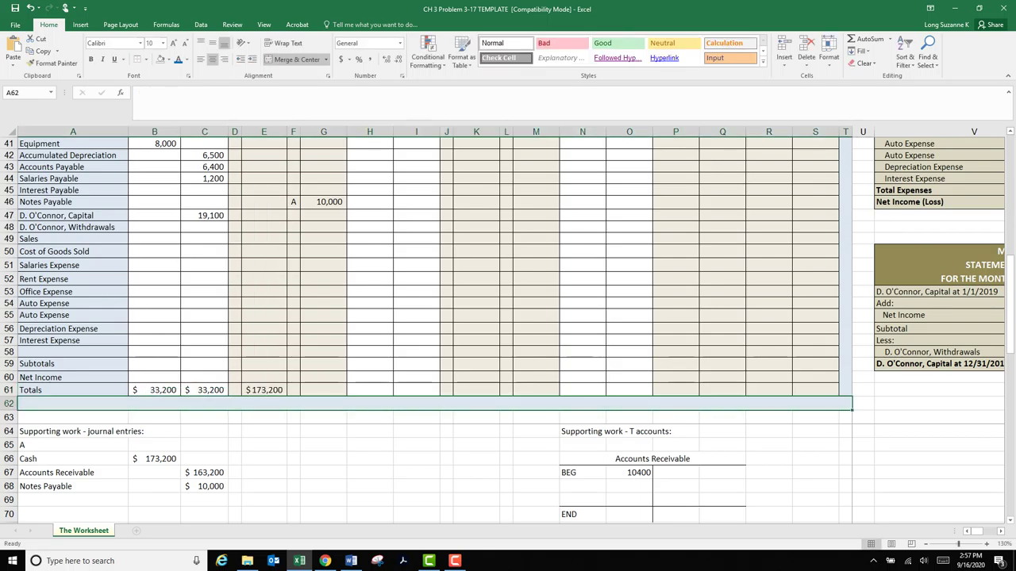
- Fill the Totals row formula from E61 across to S61
{"action": "left_click", "coordinate": [264, 391]}
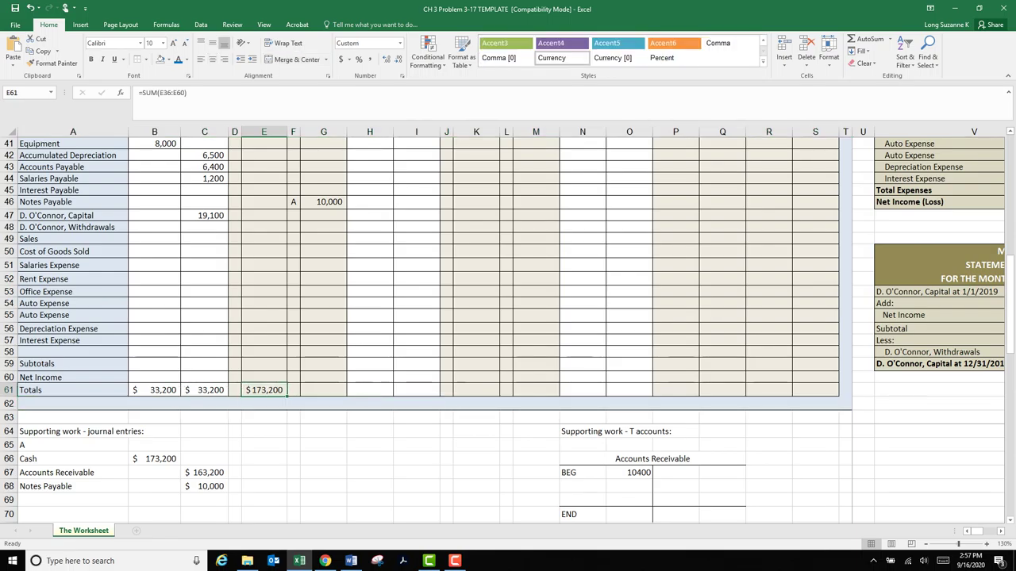
{"action": "left_click_drag", "start_coordinate": [284, 396], "coordinate": [839, 394]}
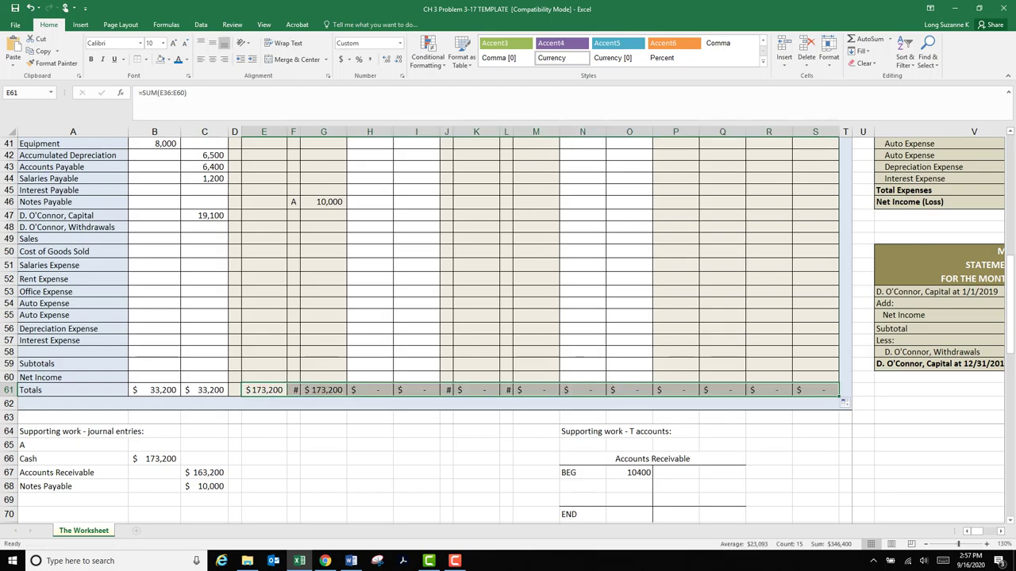
{"action": "left_click", "coordinate": [370, 473]}
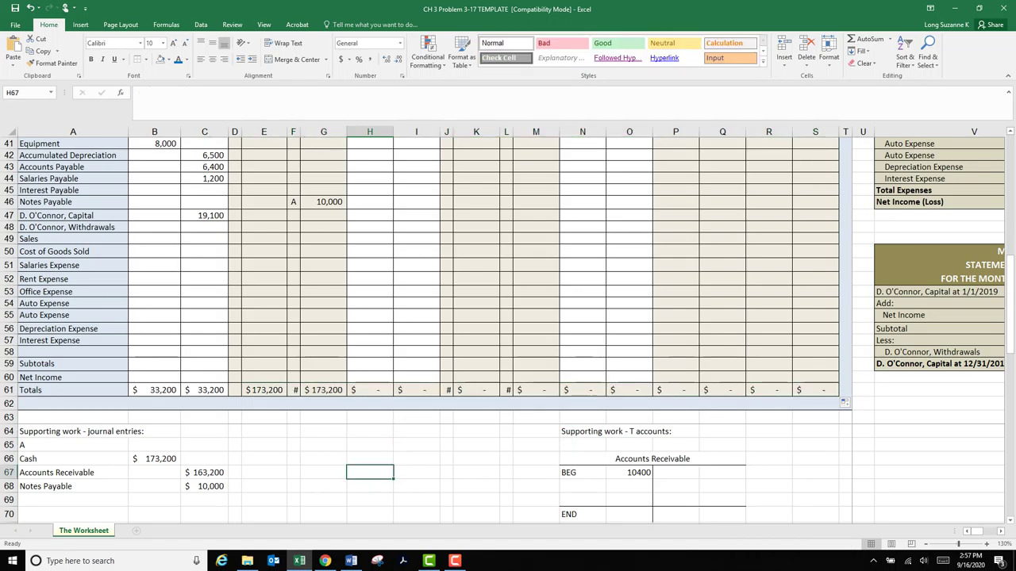
- Clear the copied sums from the narrow reference columns of the Totals row, in F61, J61 and L61
{"action": "left_click", "coordinate": [293, 391]}
{"action": "key", "text": "Delete"}
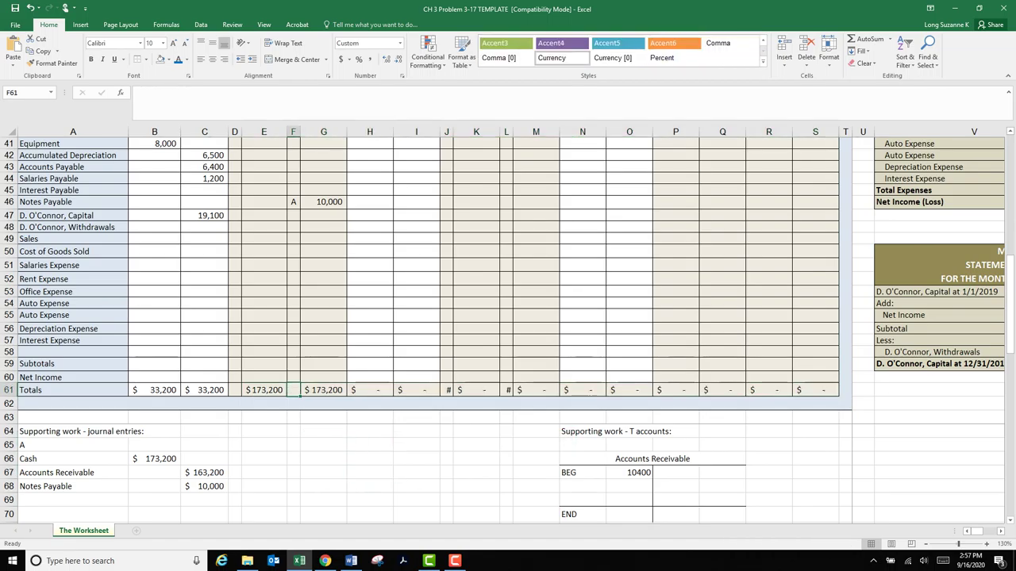
{"action": "left_click", "coordinate": [447, 390]}
{"action": "key", "text": "Delete"}
{"action": "key", "text": "Right"}
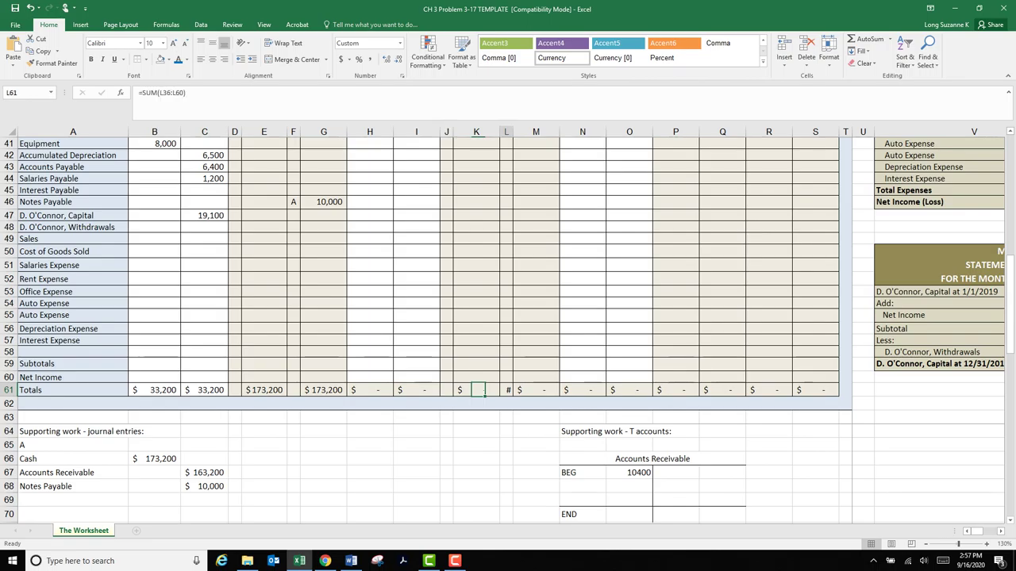
{"action": "key", "text": "Right"}
{"action": "key", "text": "Delete"}
{"action": "left_click", "coordinate": [477, 472]}
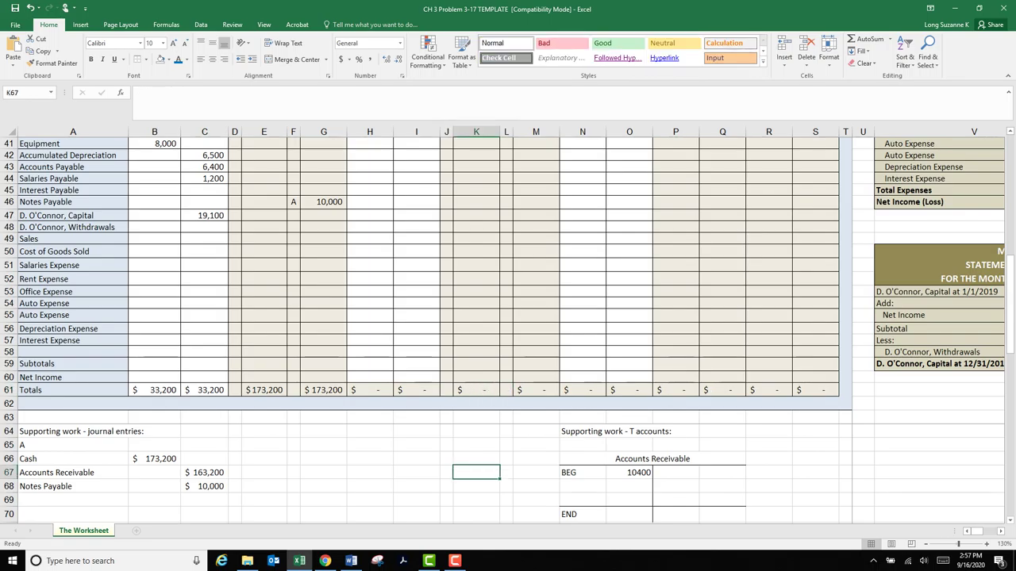
- Start journal entry B below entry A by entering the label B in A69
{"action": "scroll", "coordinate": [508, 330], "scroll_direction": "up", "scroll_amount": 4}
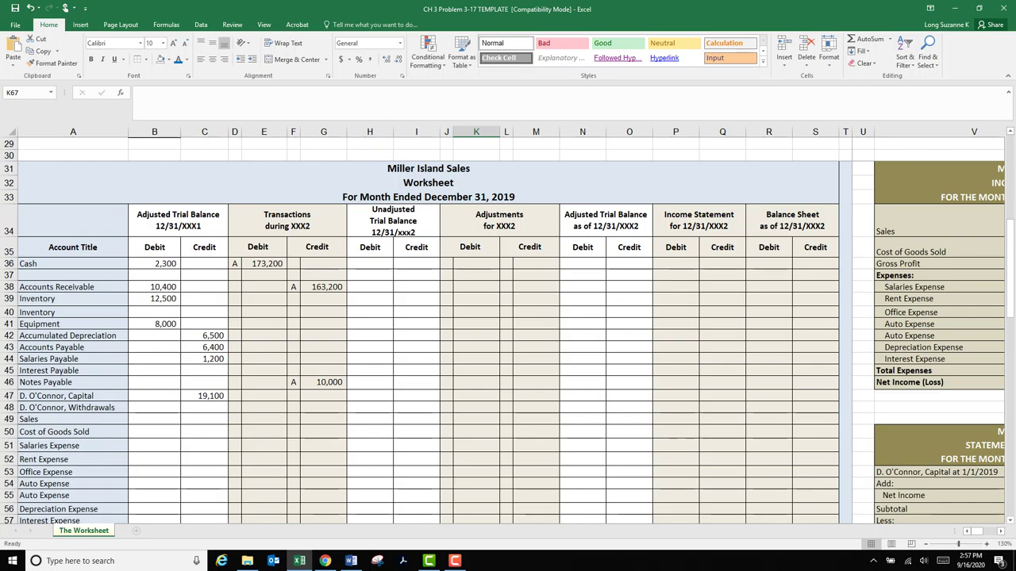
{"action": "scroll", "coordinate": [508, 329], "scroll_direction": "down", "scroll_amount": 5}
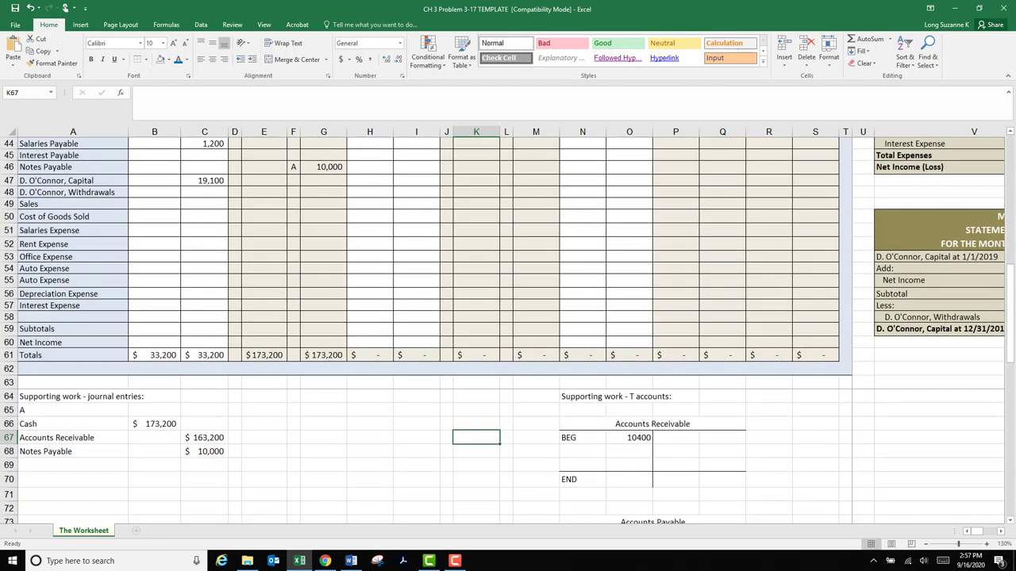
{"action": "left_click", "coordinate": [73, 466]}
{"action": "type", "text": "B"}
{"action": "key", "text": "Return"}
{"action": "key", "text": "Return"}
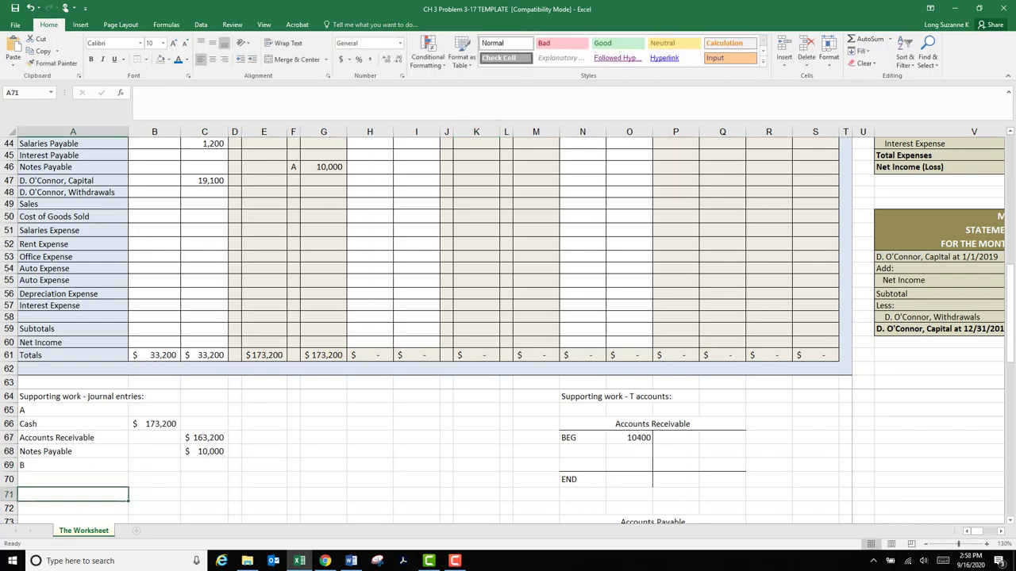
- Copy the checks-written summary from A20:B27, accounts and amounts without the total, into entry B starting at A70
{"action": "scroll", "coordinate": [508, 329], "scroll_direction": "up", "scroll_amount": 7}
{"action": "scroll", "coordinate": [508, 330], "scroll_direction": "up", "scroll_amount": 5}
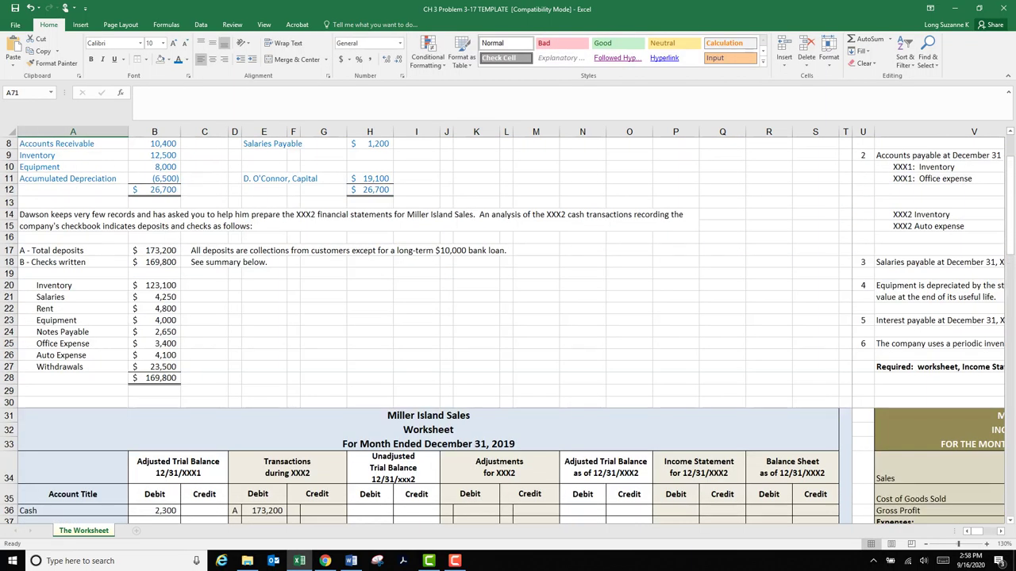
{"action": "left_click", "coordinate": [73, 262]}
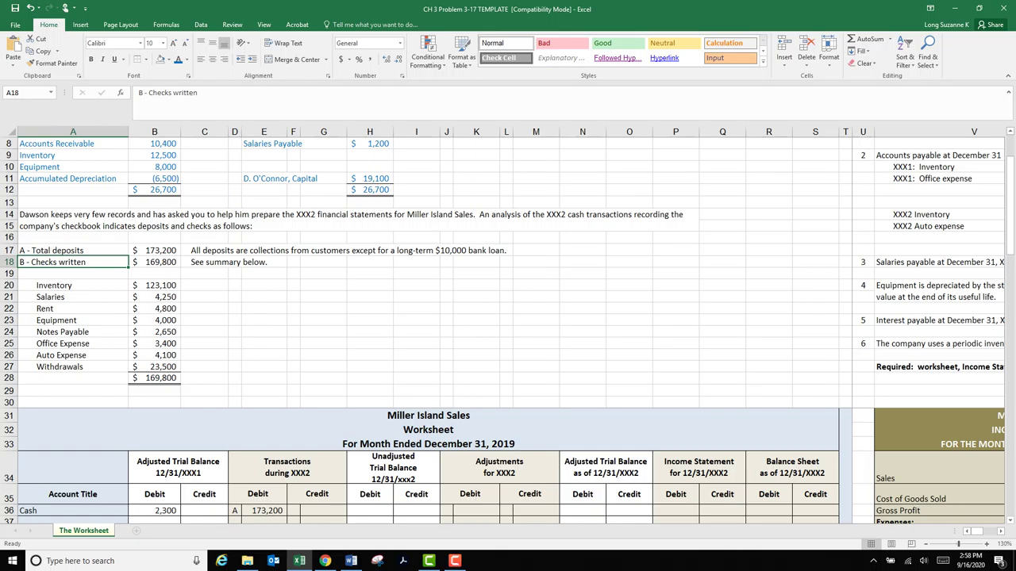
{"action": "left_click_drag", "start_coordinate": [54, 284], "coordinate": [155, 366]}
{"action": "key", "text": "ctrl+c"}
{"action": "scroll", "coordinate": [507, 333], "scroll_direction": "down", "scroll_amount": 15}
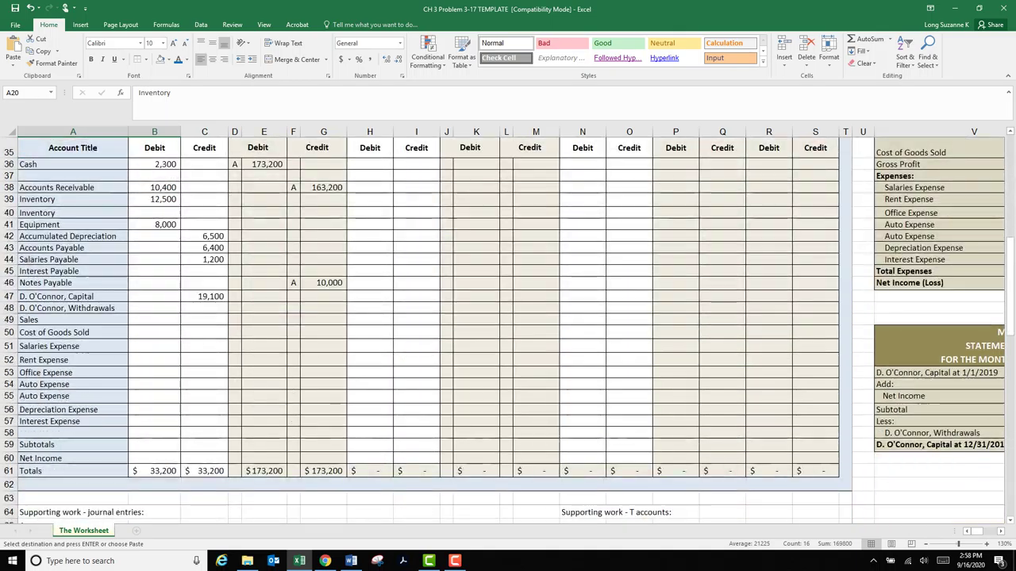
{"action": "left_click", "coordinate": [73, 294]}
{"action": "key", "text": "ctrl+v"}
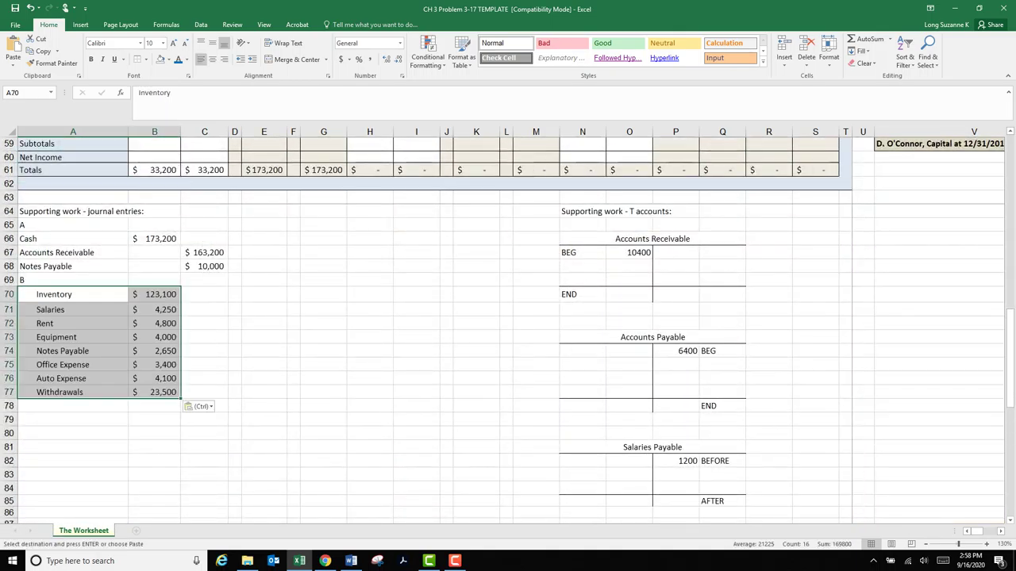
- Add the Cash credit line to entry B in row 78, with C78 linked to the checks written amount in B18
{"action": "left_click", "coordinate": [73, 406]}
{"action": "type", "text": "Cash"}
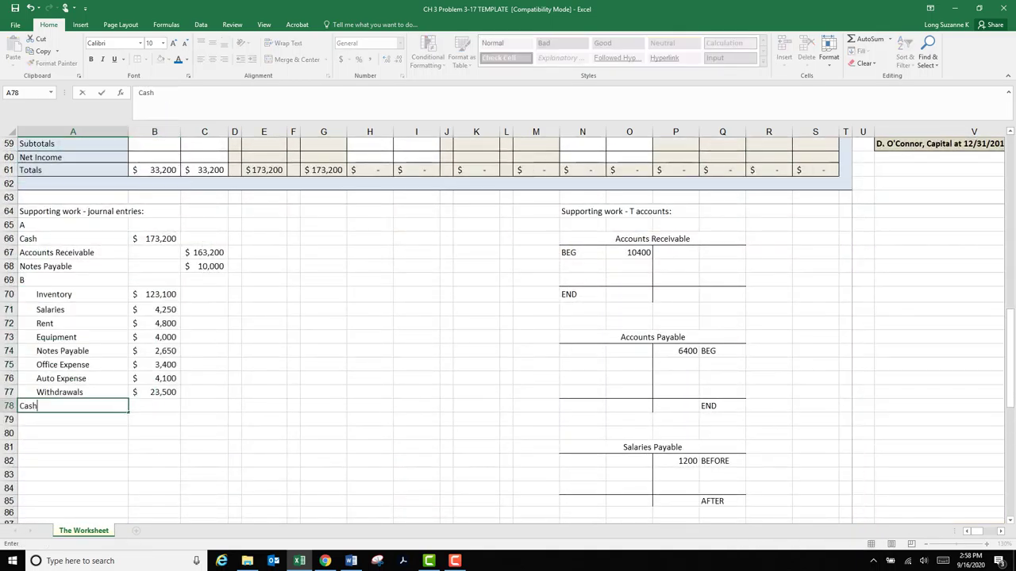
{"action": "key", "text": "Tab"}
{"action": "key", "text": "Tab"}
{"action": "type", "text": "="}
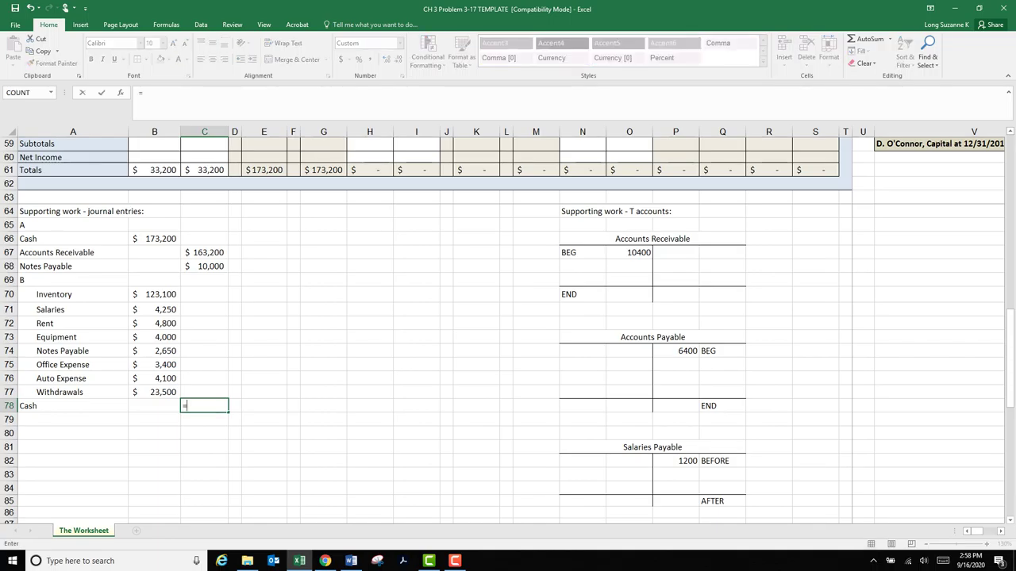
{"action": "scroll", "coordinate": [508, 333], "scroll_direction": "up", "scroll_amount": 13}
{"action": "scroll", "coordinate": [508, 333], "scroll_direction": "up", "scroll_amount": 2}
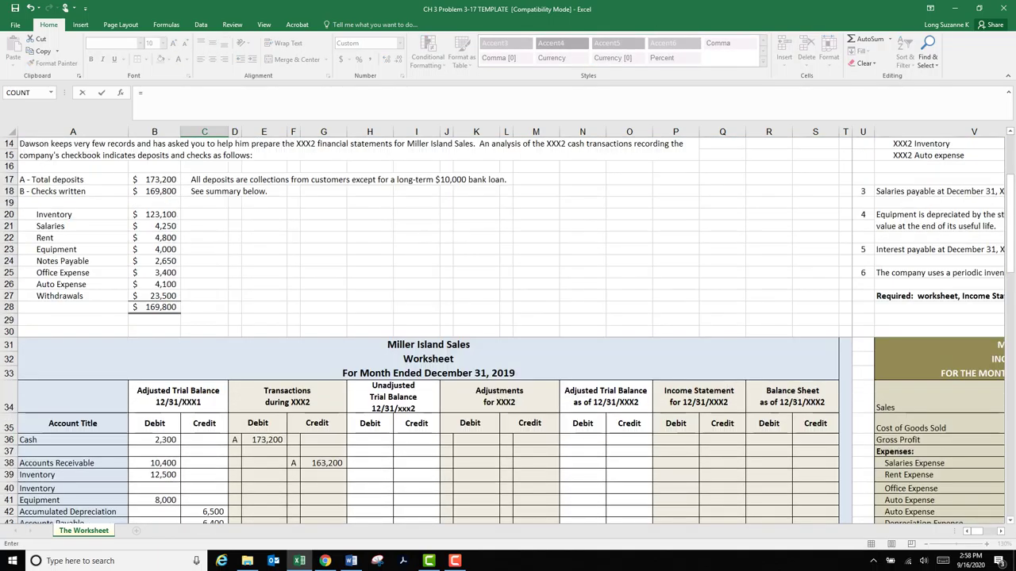
{"action": "left_click", "coordinate": [155, 192]}
{"action": "key", "text": "Return"}
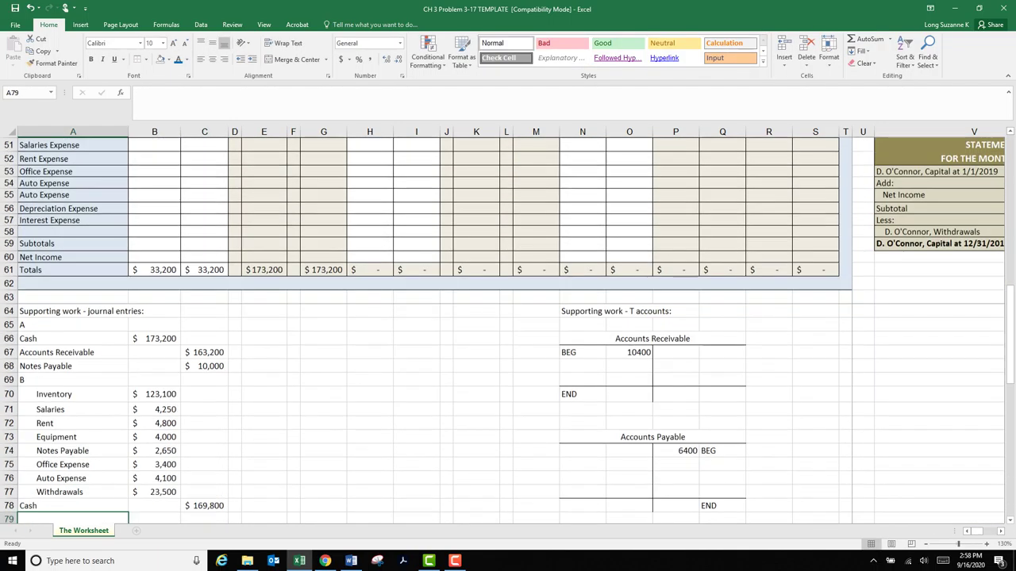
- Remove the indent from entry B's account titles in A70:A77 so they align with entry A's titles
{"action": "scroll", "coordinate": [508, 333], "scroll_direction": "up", "scroll_amount": 2}
{"action": "scroll", "coordinate": [508, 334], "scroll_direction": "down", "scroll_amount": 3}
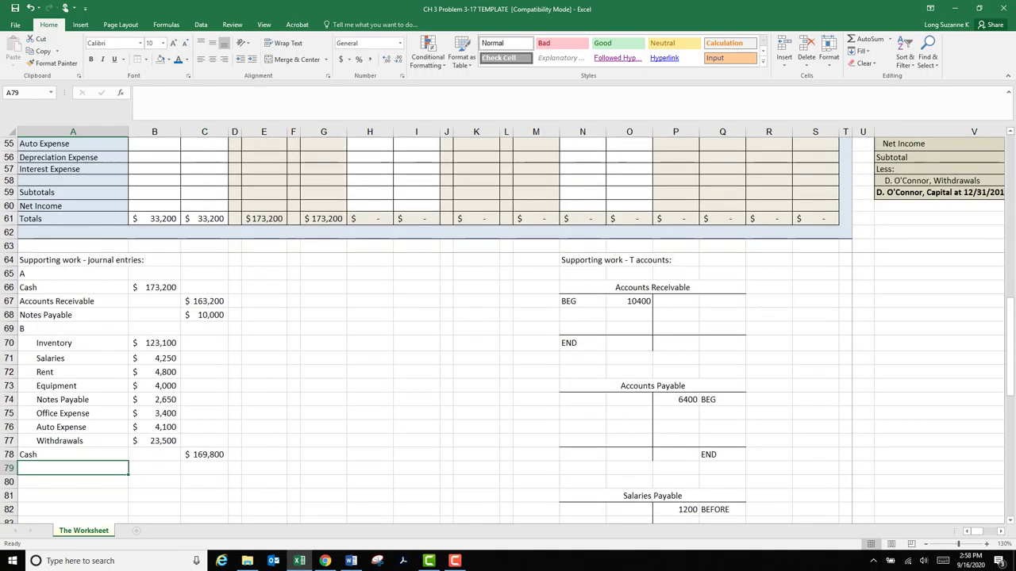
{"action": "left_click_drag", "start_coordinate": [73, 342], "coordinate": [79, 441]}
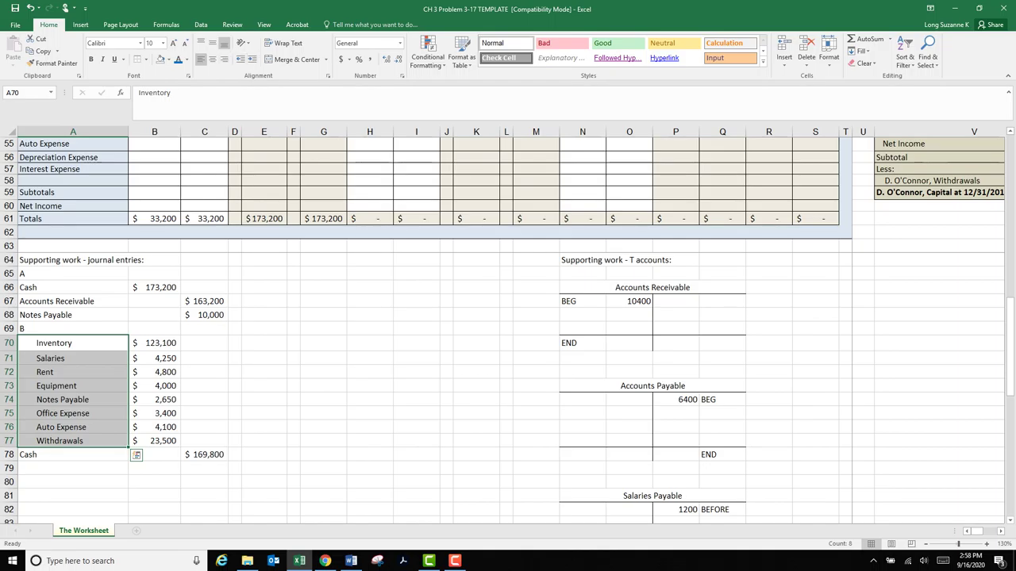
{"action": "left_click", "coordinate": [241, 59]}
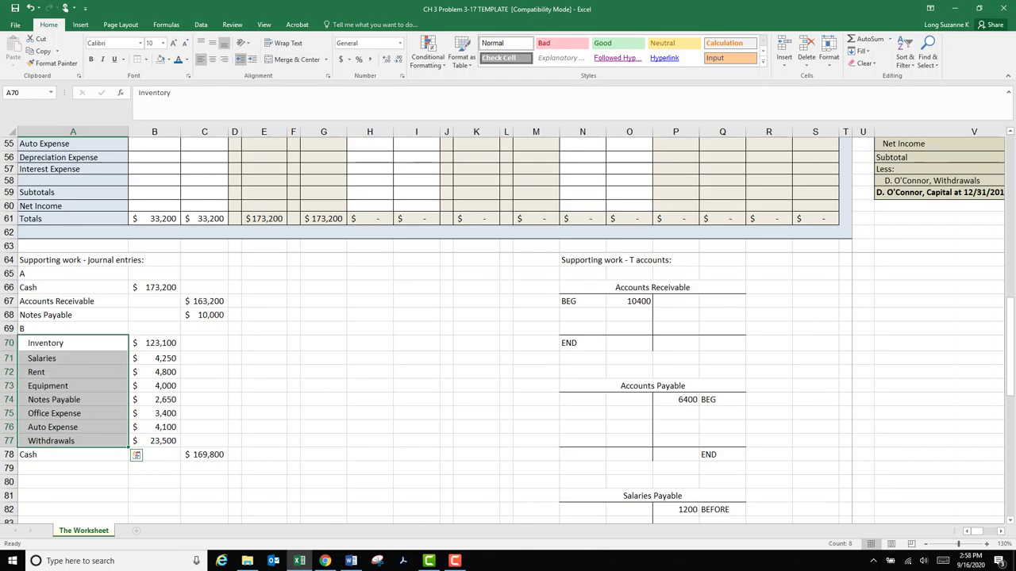
{"action": "left_click", "coordinate": [240, 59]}
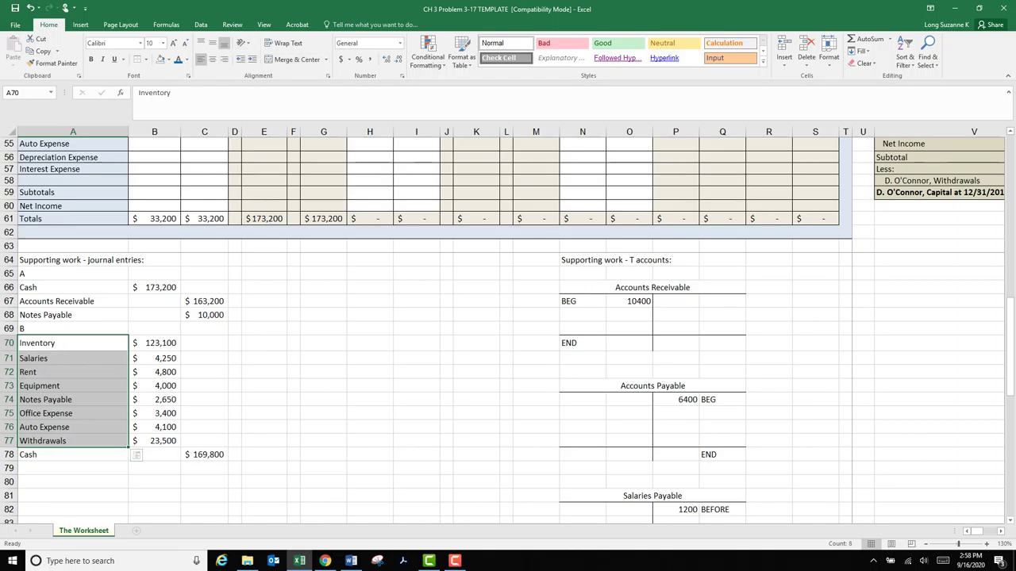
{"action": "left_click", "coordinate": [73, 344]}
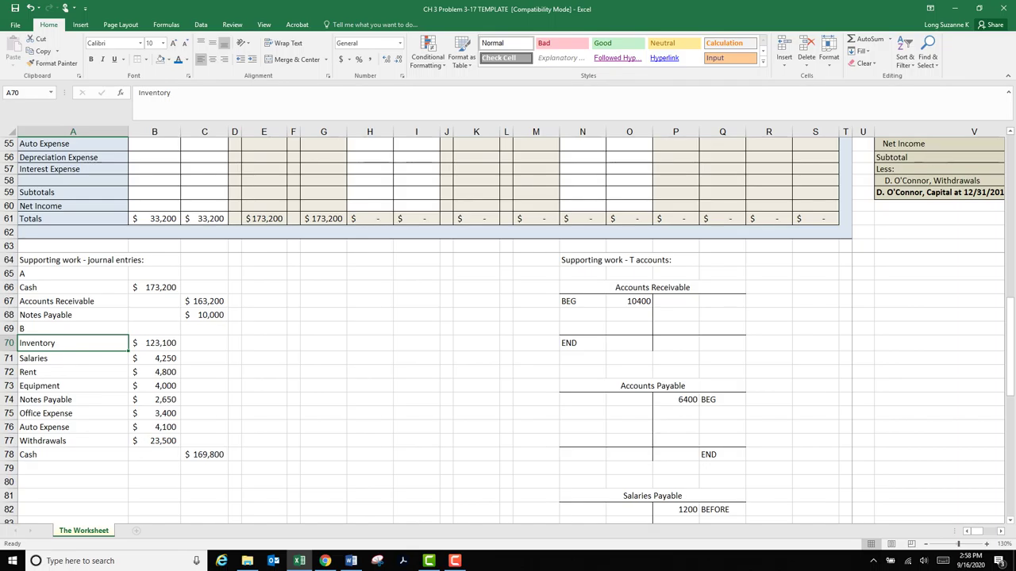
{"action": "left_click", "coordinate": [73, 359]}
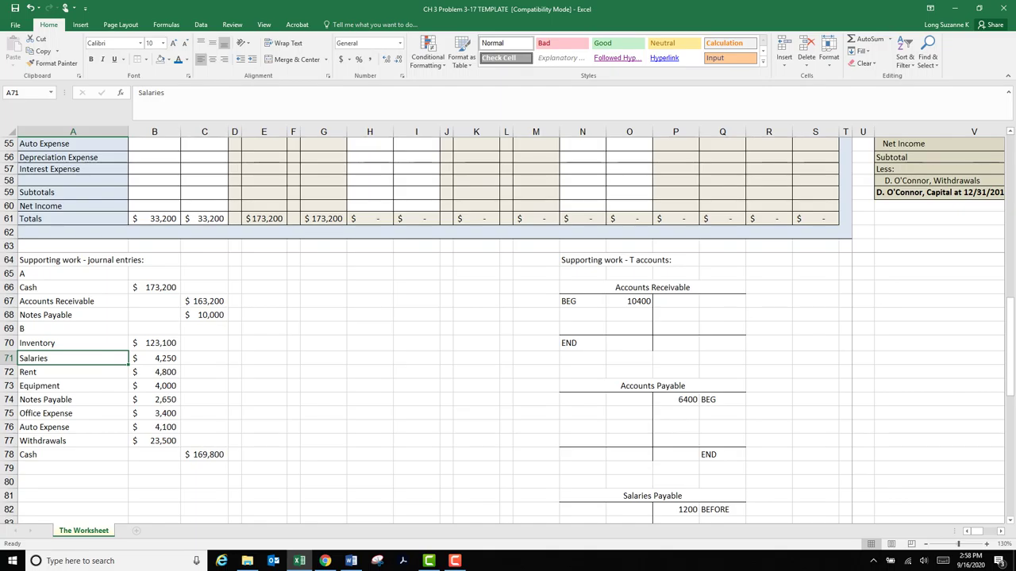
- Compare the Salaries Payable and Salaries Expense rows of the worksheet to decide which account entry B's salaries line belongs to
{"action": "scroll", "coordinate": [502, 330], "scroll_direction": "up", "scroll_amount": 6}
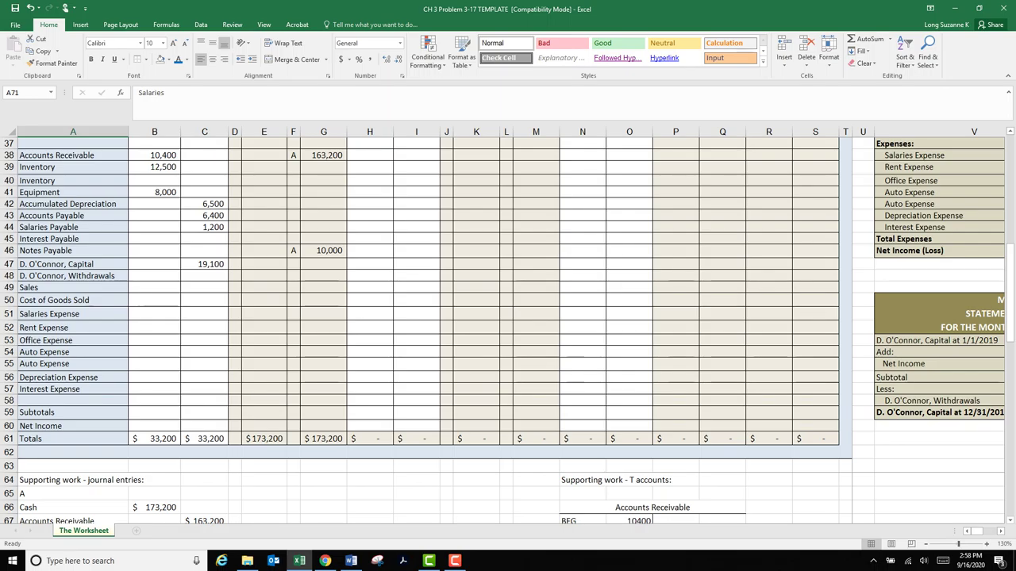
{"action": "left_click", "coordinate": [73, 228]}
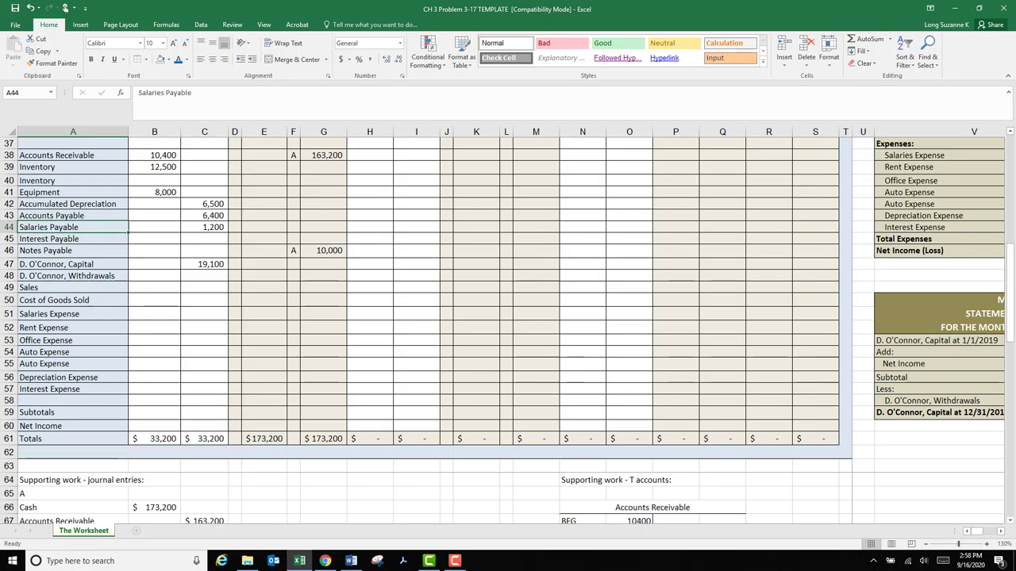
{"action": "left_click", "coordinate": [73, 314]}
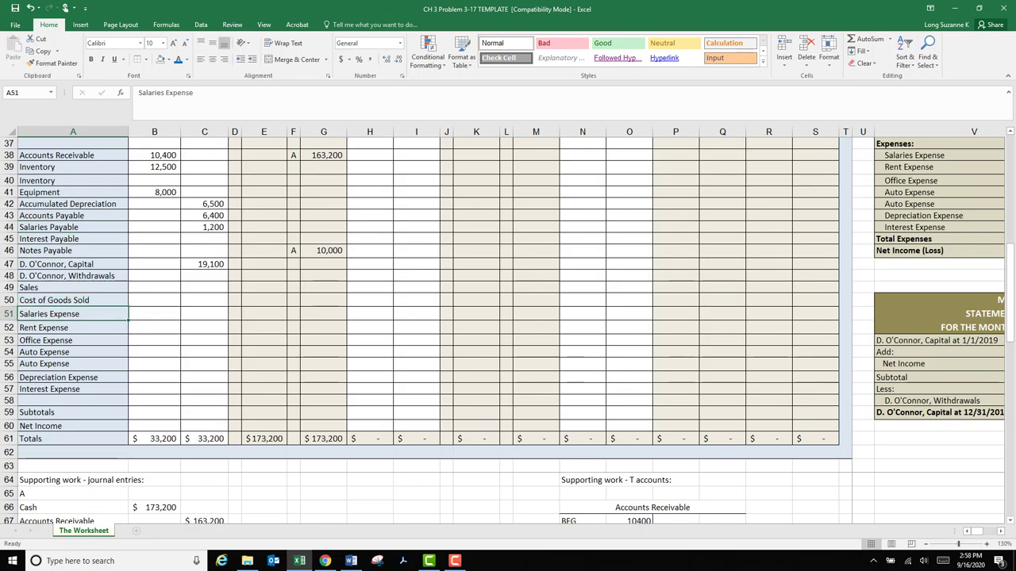
{"action": "left_click", "coordinate": [73, 228]}
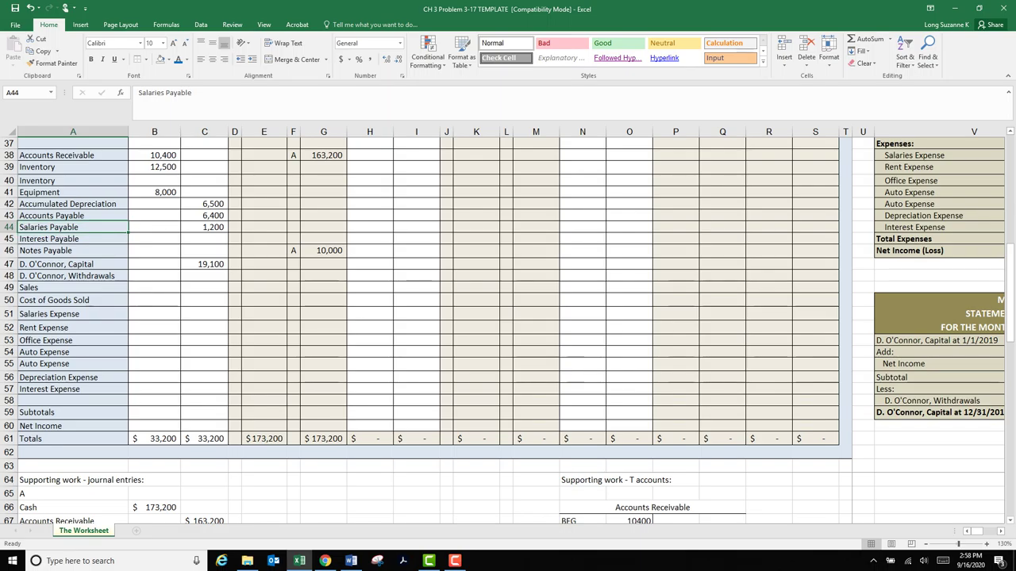
{"action": "left_click", "coordinate": [73, 314]}
{"action": "left_click", "coordinate": [73, 227]}
{"action": "left_click", "coordinate": [73, 314]}
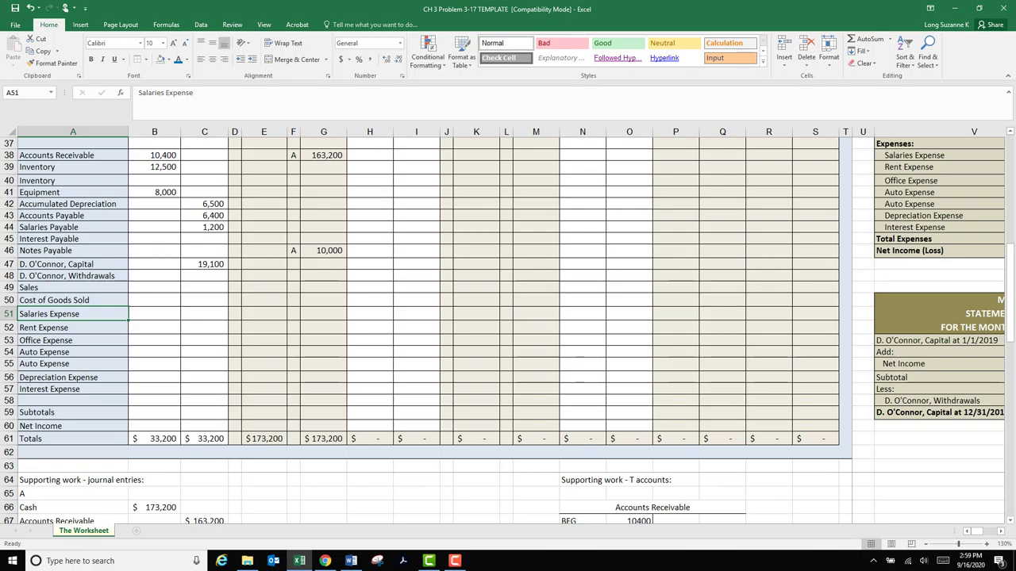
{"action": "left_click", "coordinate": [72, 227]}
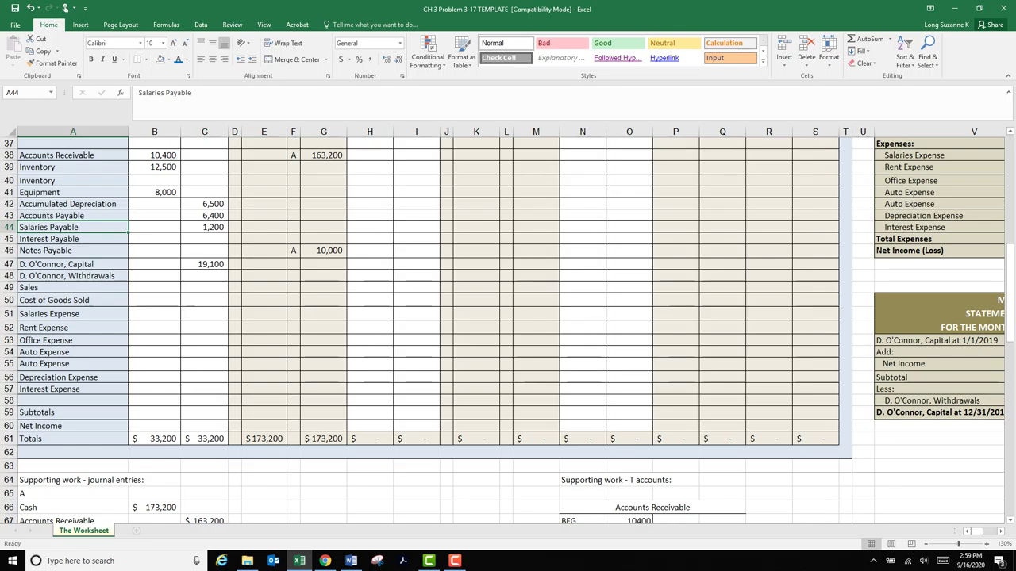
- Rename the Salaries title of entry B in A71 as Salaries Payable
{"action": "scroll", "coordinate": [508, 329], "scroll_direction": "down", "scroll_amount": 9}
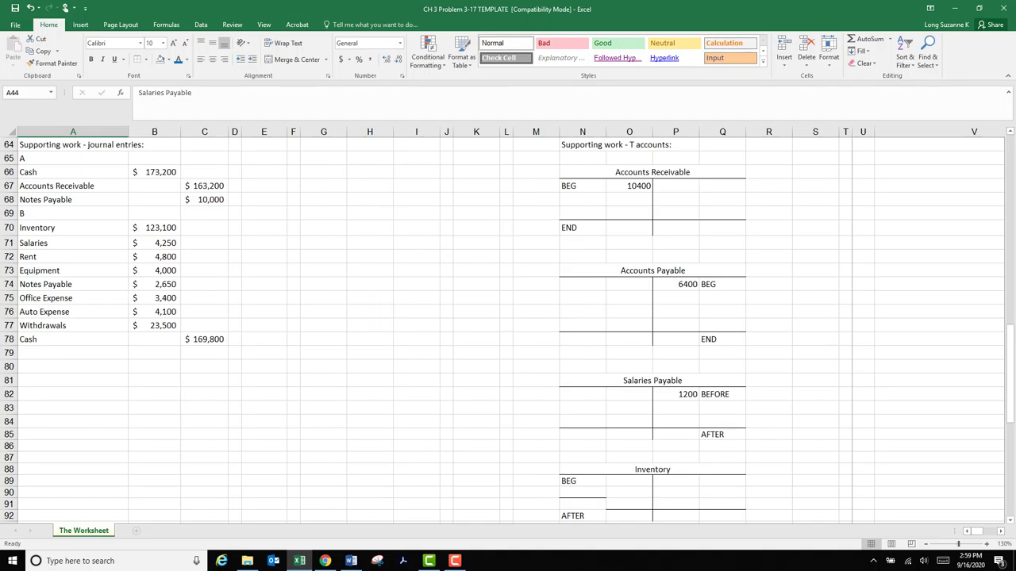
{"action": "left_click", "coordinate": [73, 243]}
{"action": "left_click", "coordinate": [166, 93]}
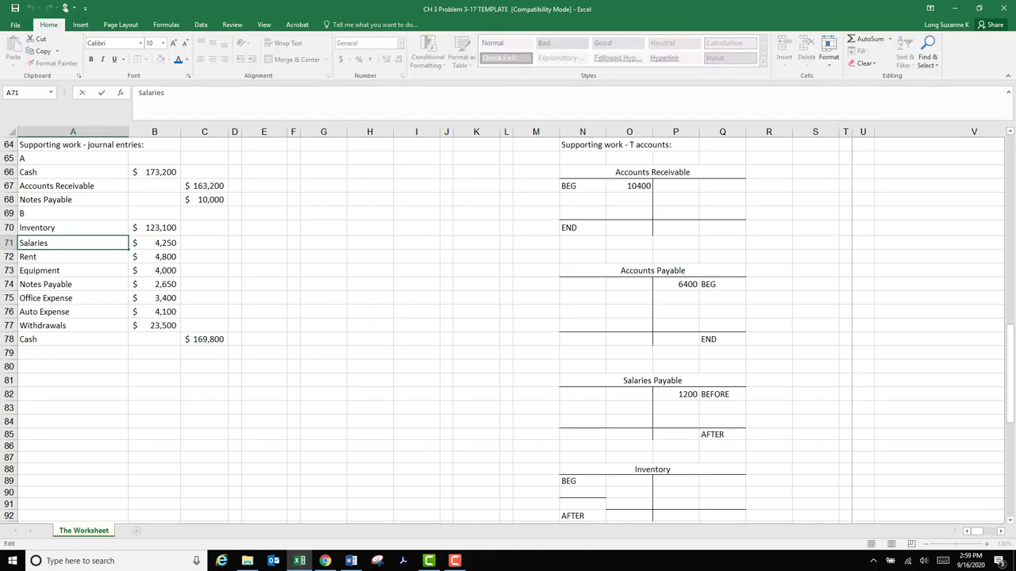
{"action": "type", "text": "Payable"}
{"action": "key", "text": "Return"}
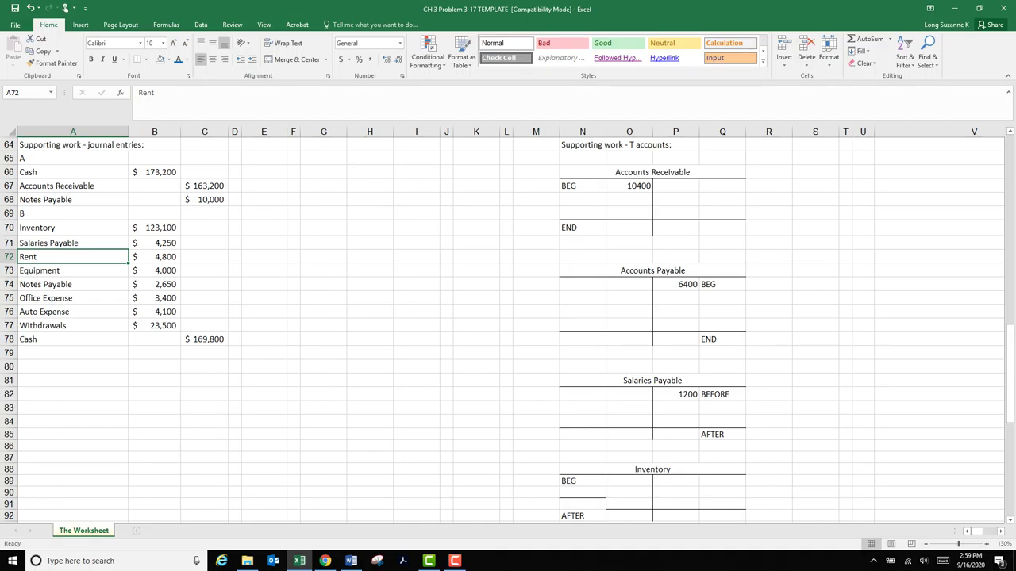
- Rename the Rent title of entry B in A72 as Rent Expense, matching the worksheet's account title
{"action": "scroll", "coordinate": [508, 325], "scroll_direction": "up", "scroll_amount": 5}
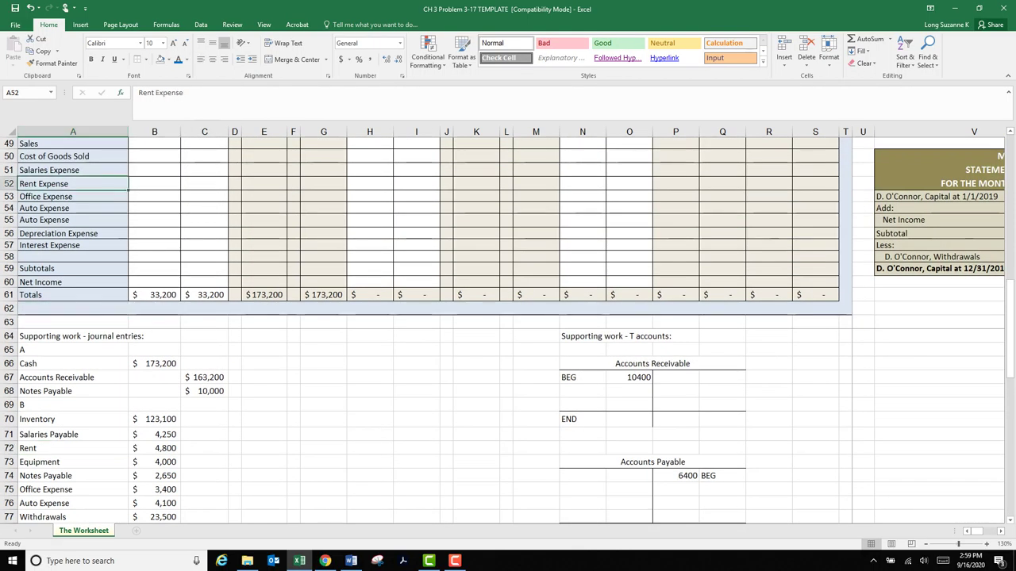
{"action": "scroll", "coordinate": [508, 325], "scroll_direction": "down", "scroll_amount": 4}
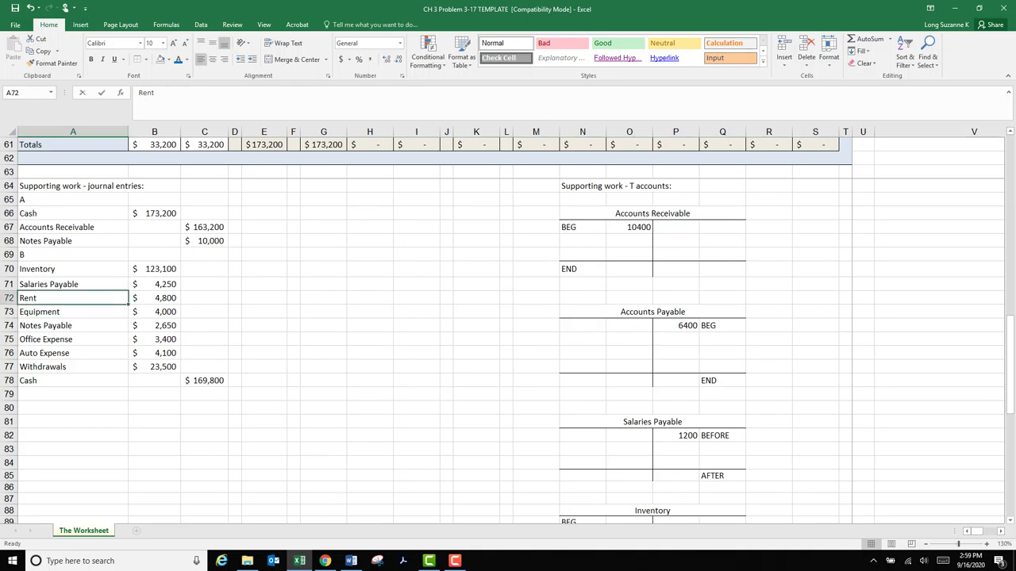
{"action": "key", "text": "F2"}
{"action": "type", "text": "Expense"}
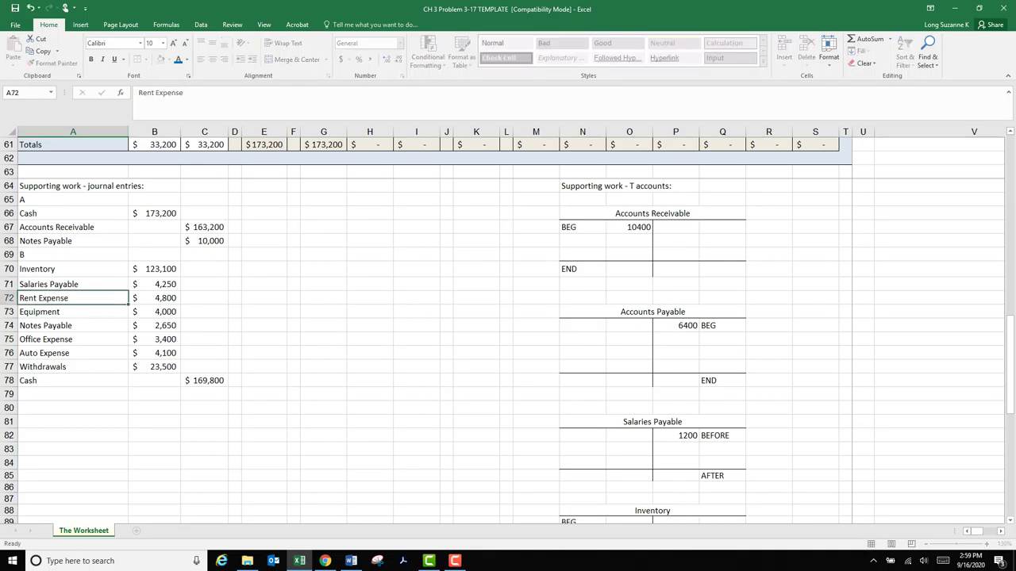
{"action": "key", "text": "Return"}
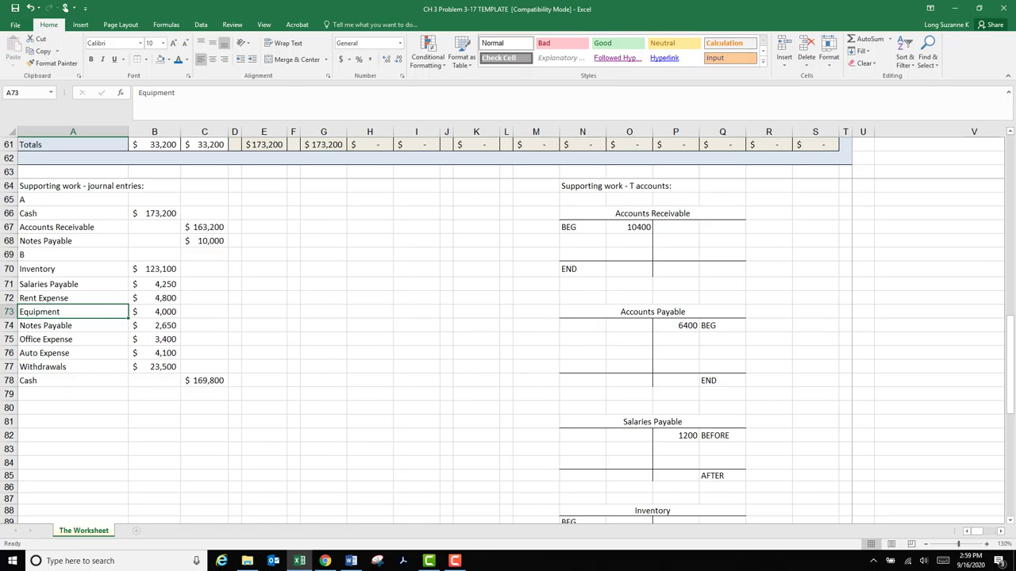
- Check entry B's Equipment, Office Expense, Auto Expense and Withdrawals titles against the account titles in the worksheet
{"action": "scroll", "coordinate": [508, 330], "scroll_direction": "up", "scroll_amount": 7}
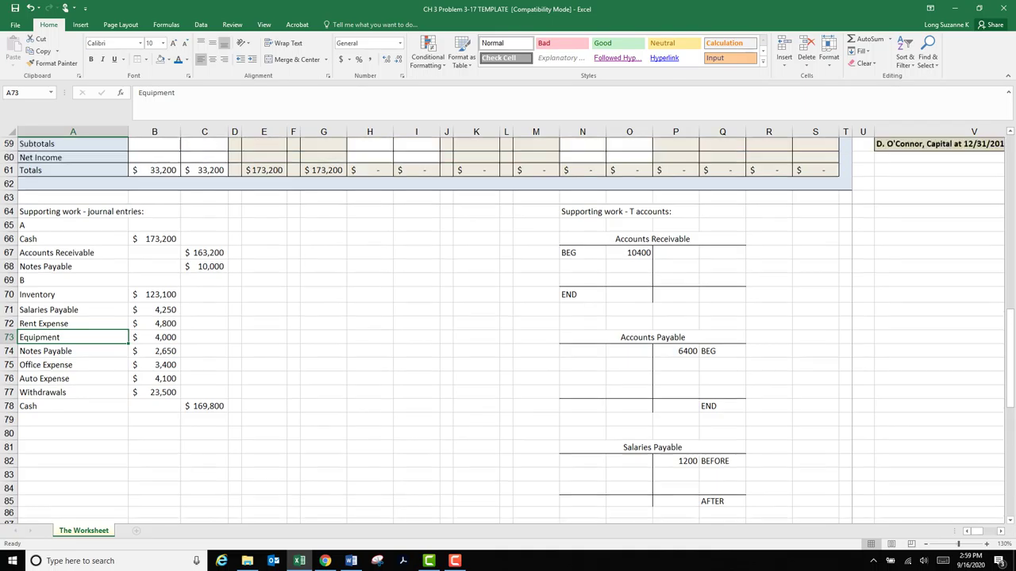
{"action": "left_click", "coordinate": [73, 155]}
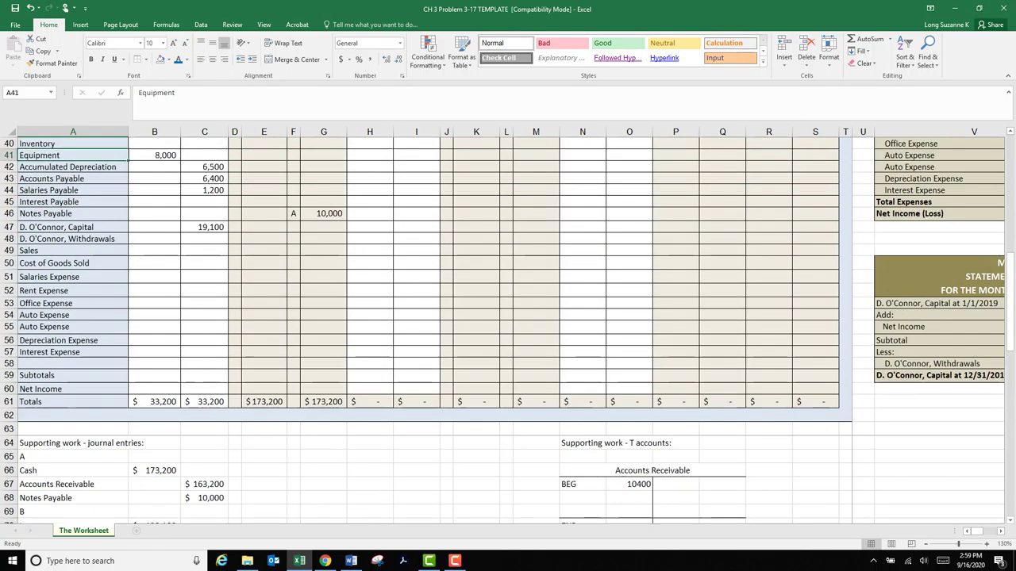
{"action": "scroll", "coordinate": [508, 330], "scroll_direction": "down", "scroll_amount": 7}
{"action": "left_click_drag", "start_coordinate": [71, 339], "coordinate": [71, 353]}
{"action": "scroll", "coordinate": [508, 330], "scroll_direction": "up", "scroll_amount": 6}
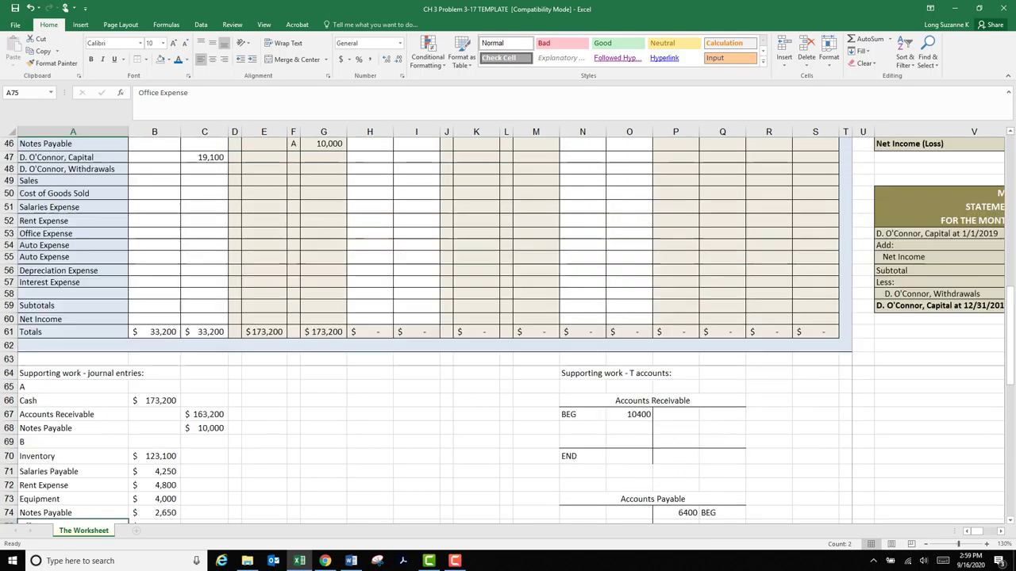
{"action": "left_click_drag", "start_coordinate": [72, 268], "coordinate": [72, 281]}
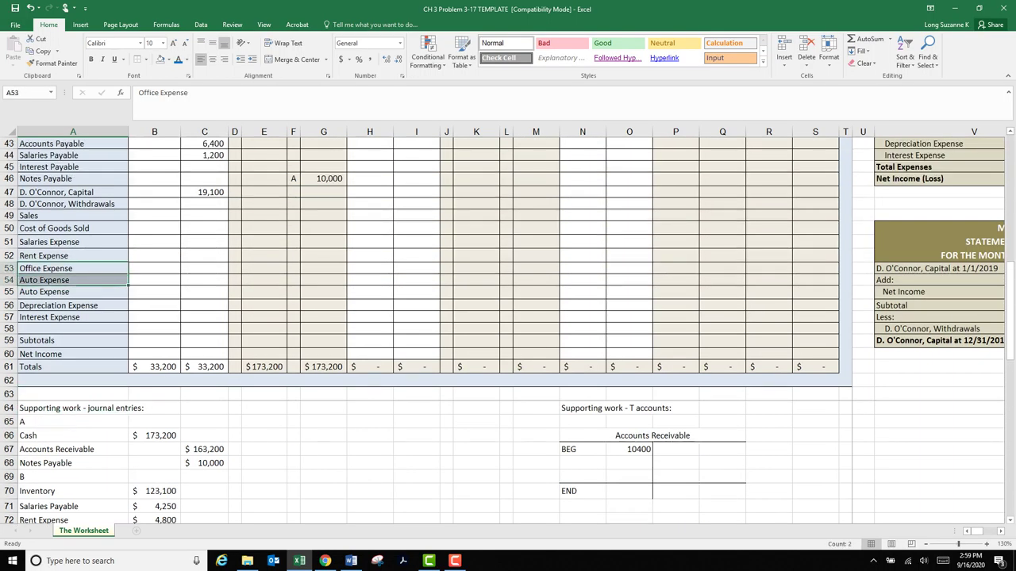
{"action": "scroll", "coordinate": [508, 330], "scroll_direction": "down", "scroll_amount": 8}
{"action": "left_click", "coordinate": [72, 285]}
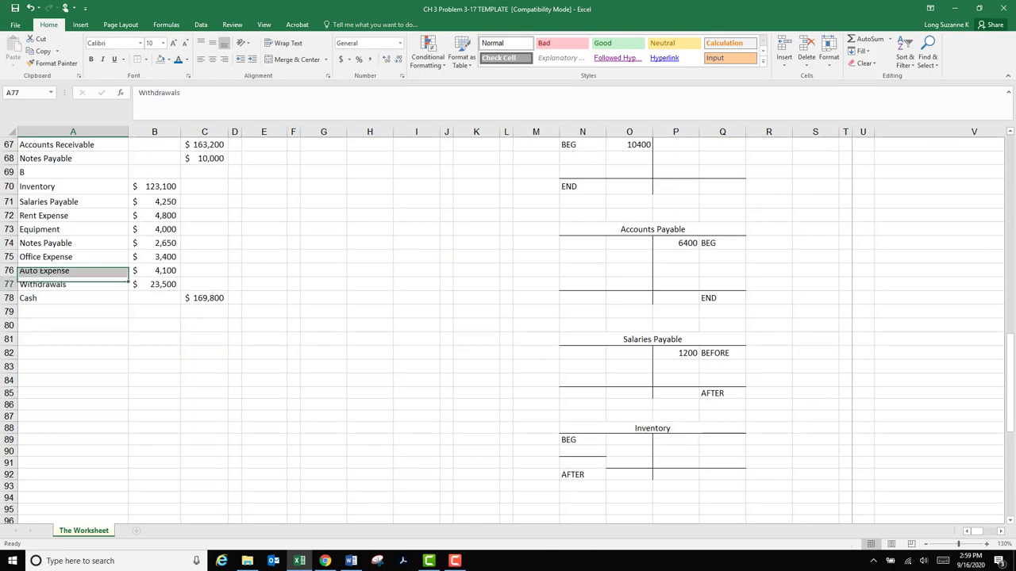
{"action": "scroll", "coordinate": [508, 331], "scroll_direction": "up", "scroll_amount": 11}
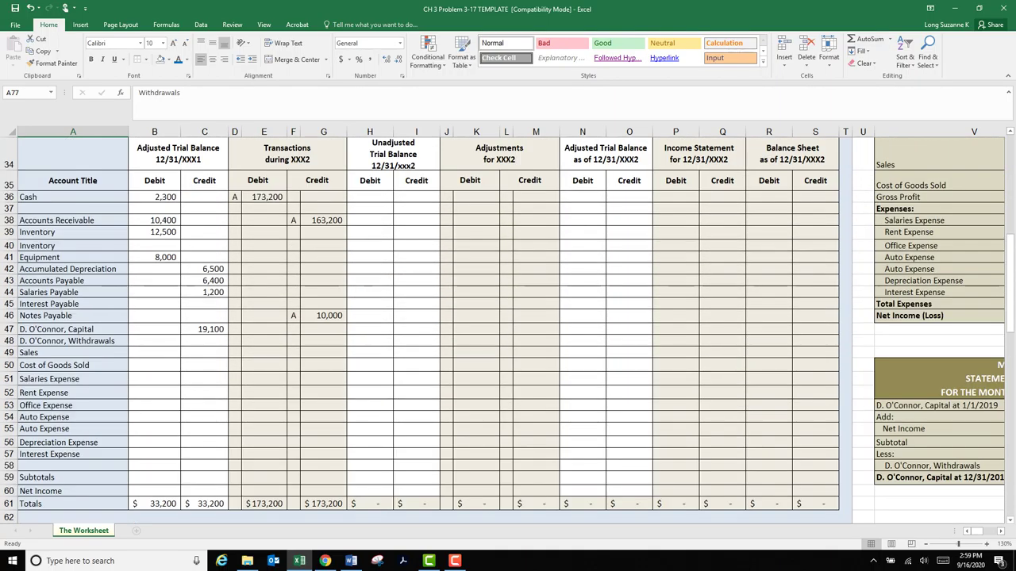
{"action": "left_click", "coordinate": [71, 341]}
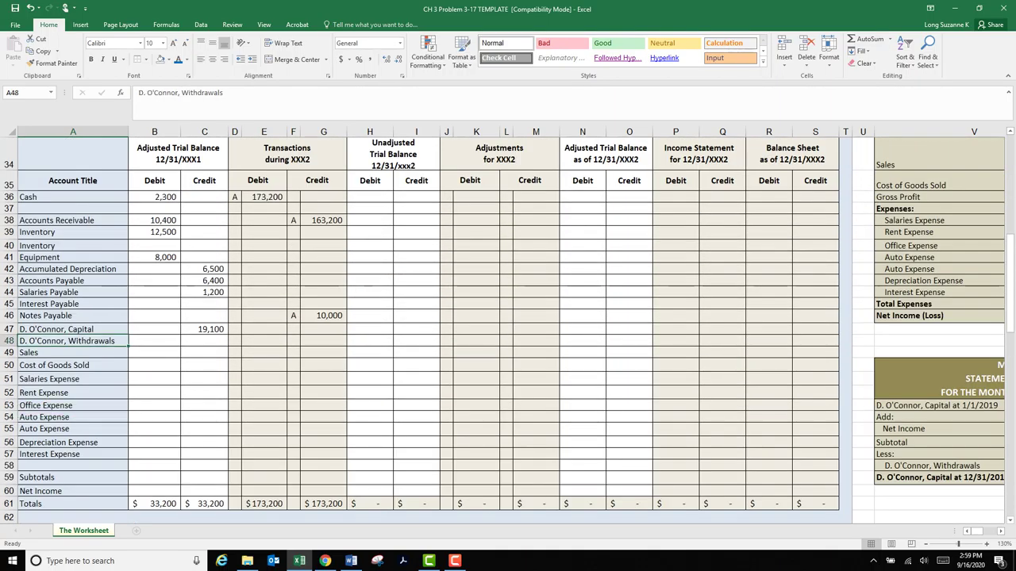
{"action": "scroll", "coordinate": [508, 330], "scroll_direction": "down", "scroll_amount": 8}
{"action": "left_click", "coordinate": [72, 404]}
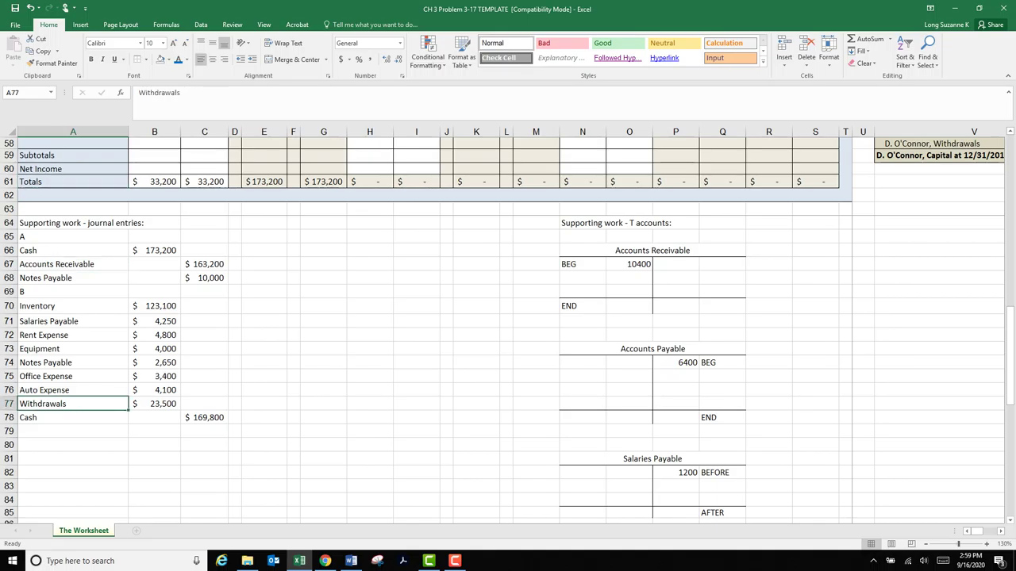
{"action": "left_click", "coordinate": [71, 472]}
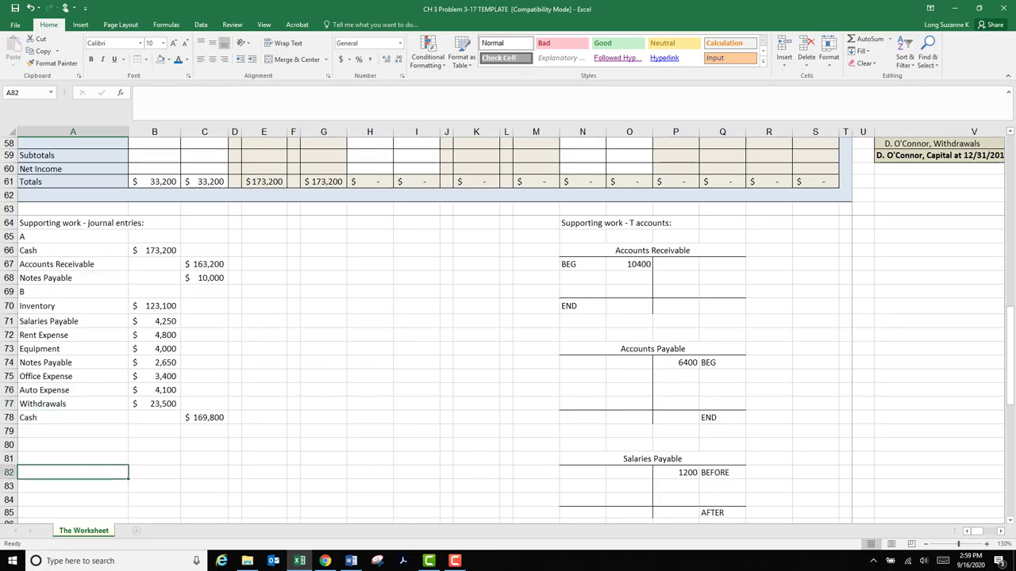
- Check entry B's debits against the Cash credit with a temporary sum of B70:B77 in C79, and clear it
{"action": "left_click", "coordinate": [204, 431]}
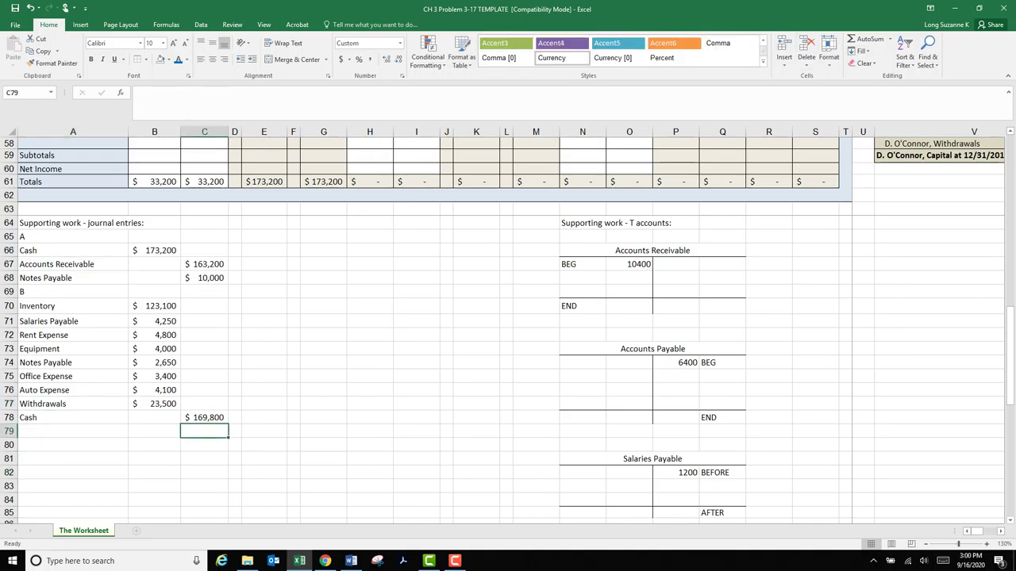
{"action": "left_click", "coordinate": [867, 38]}
{"action": "left_click_drag", "start_coordinate": [155, 306], "coordinate": [155, 403]}
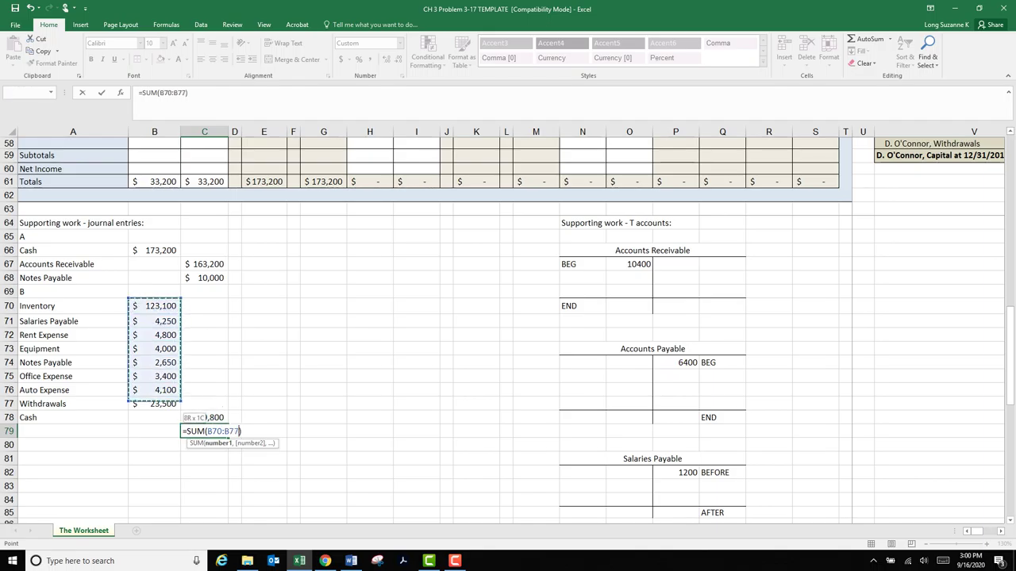
{"action": "key", "text": "Return"}
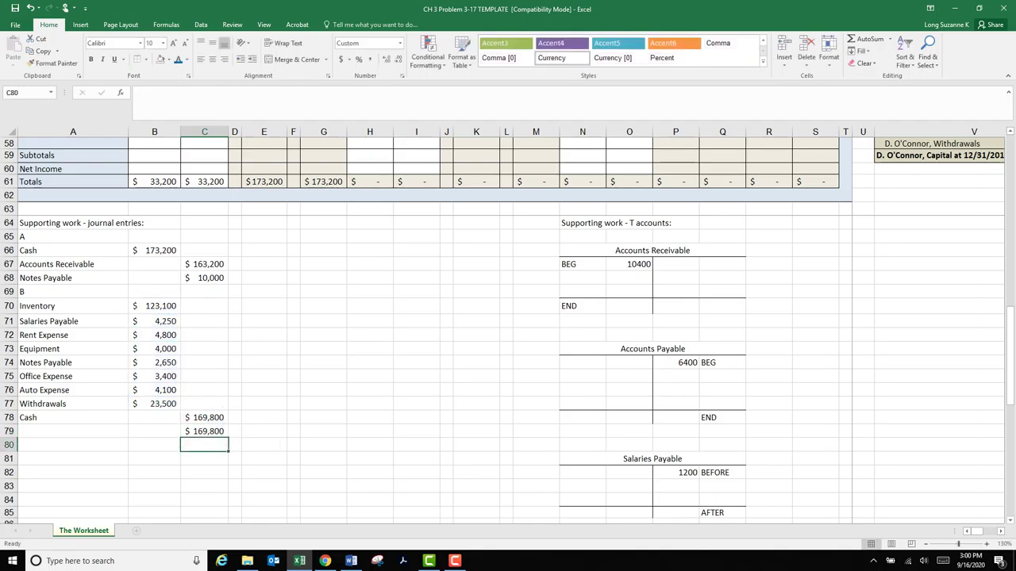
{"action": "left_click", "coordinate": [204, 431]}
{"action": "key", "text": "Delete"}
{"action": "left_click", "coordinate": [294, 446]}
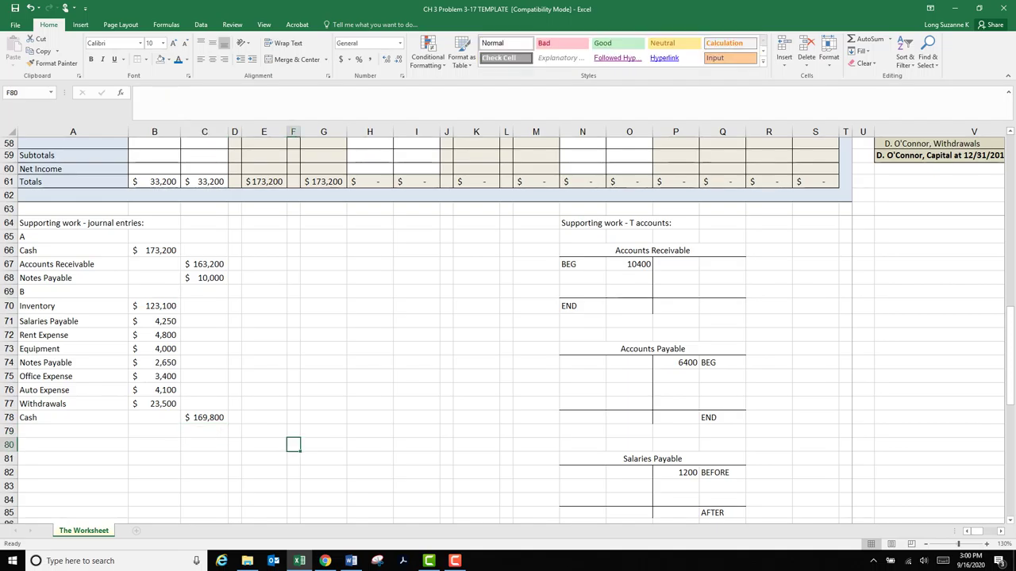
{"action": "scroll", "coordinate": [508, 318], "scroll_direction": "up", "scroll_amount": 8}
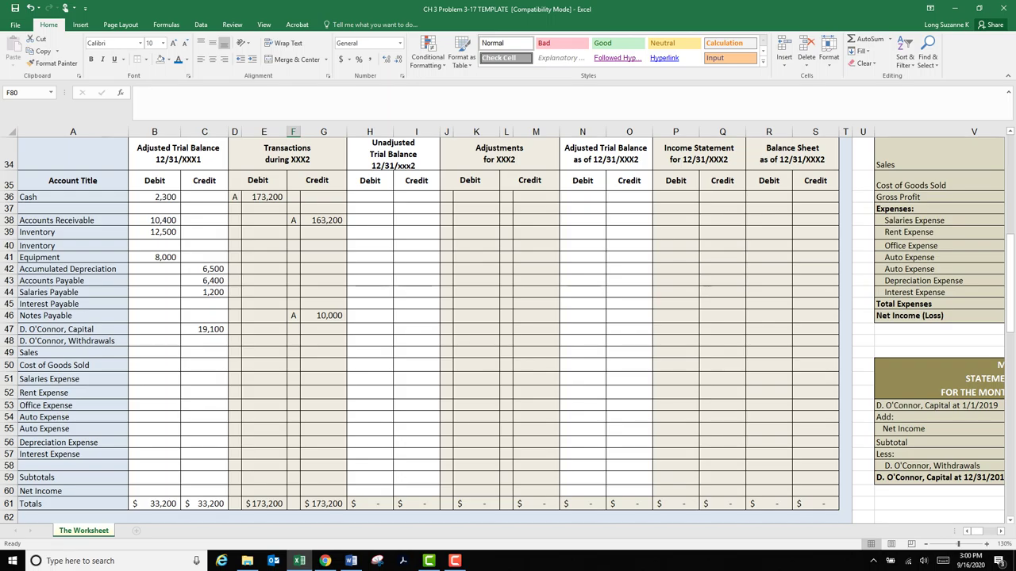
{"action": "left_click_drag", "start_coordinate": [155, 197], "coordinate": [225, 466]}
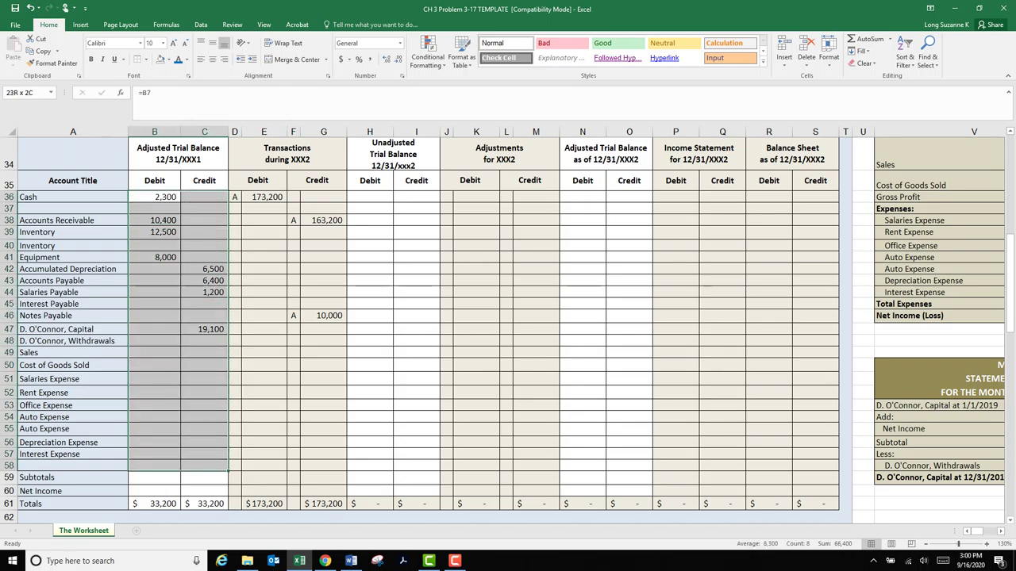
{"action": "left_click_drag", "start_coordinate": [235, 196], "coordinate": [333, 458]}
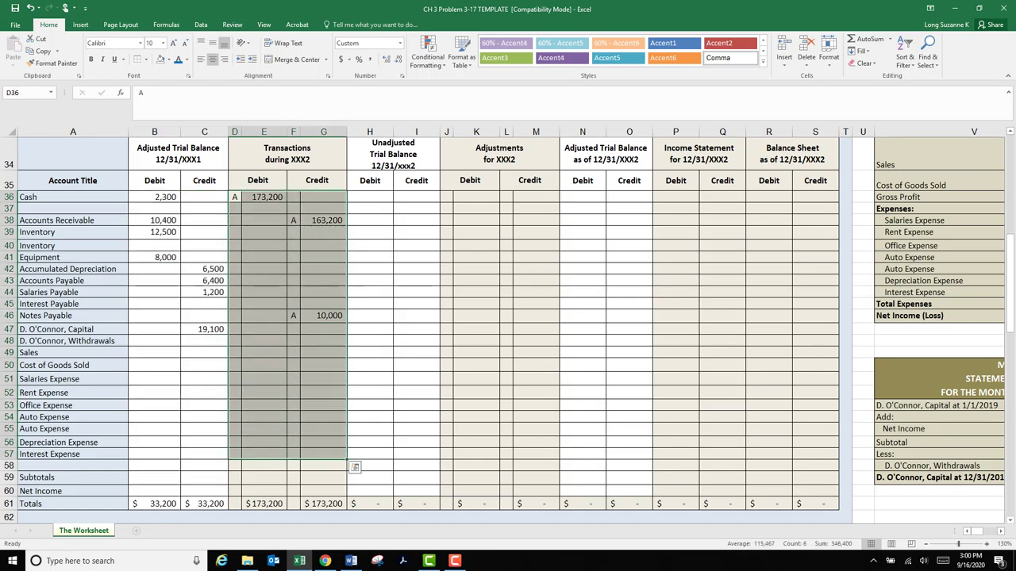
{"action": "left_click", "coordinate": [294, 393]}
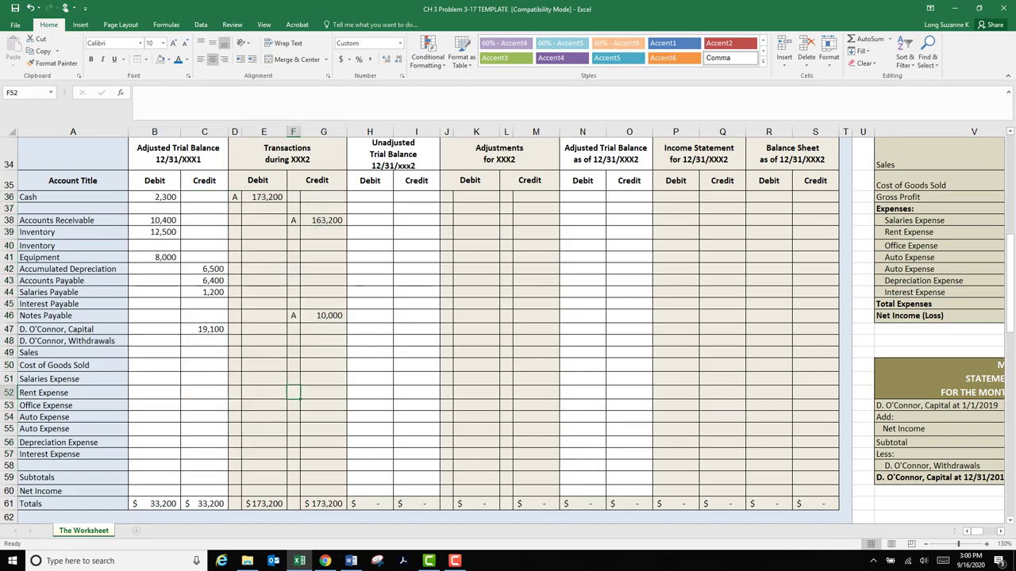
- Post entry B's Cash credit to Transactions with the label B in F36 and G36 linked to C78
{"action": "left_click", "coordinate": [294, 197]}
{"action": "key", "text": "Caps_Lock"}
{"action": "type", "text": "B"}
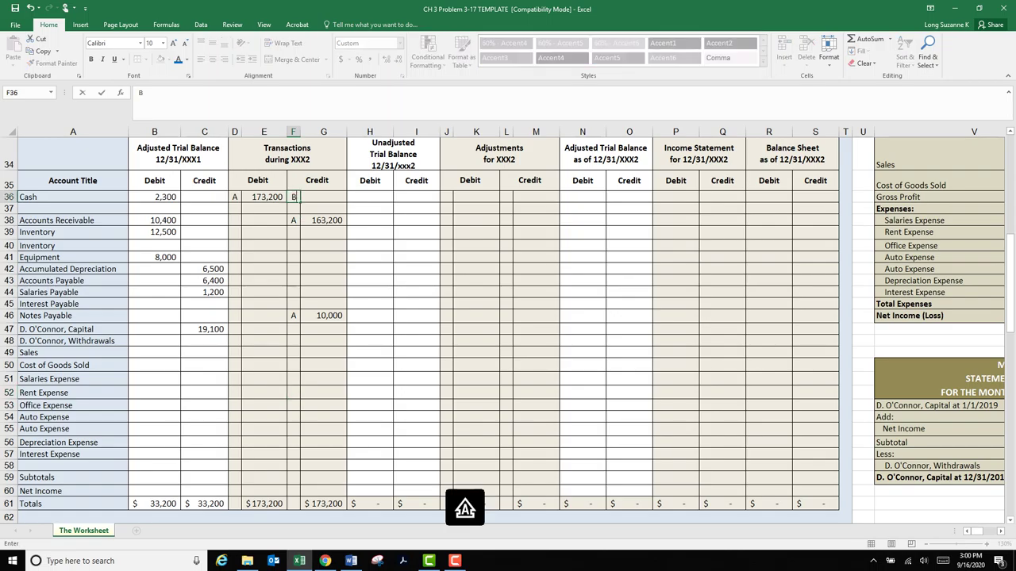
{"action": "key", "text": "Tab"}
{"action": "type", "text": "="}
{"action": "scroll", "coordinate": [508, 331], "scroll_direction": "down", "scroll_amount": 8}
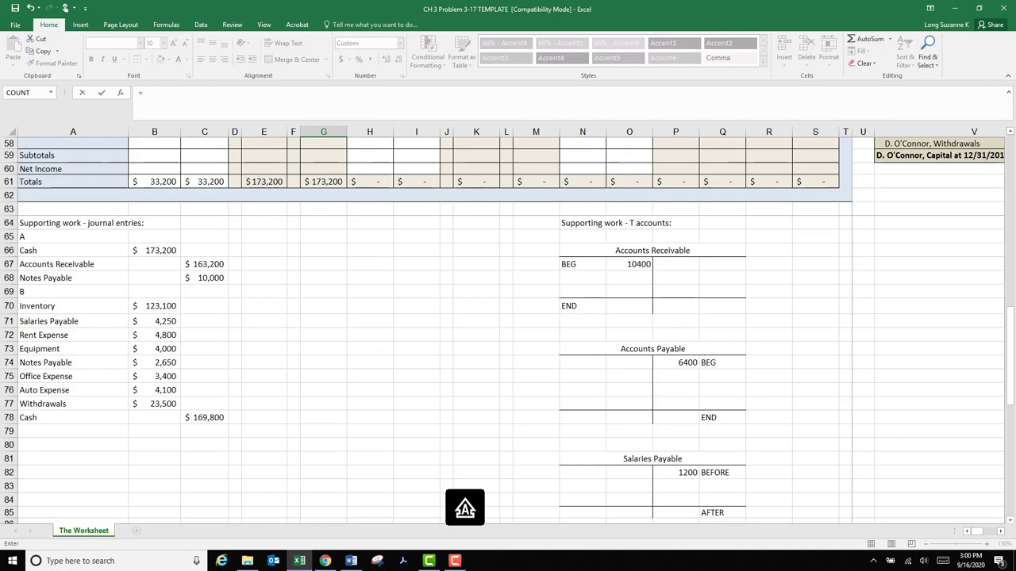
{"action": "left_click", "coordinate": [205, 418]}
{"action": "key", "text": "Return"}
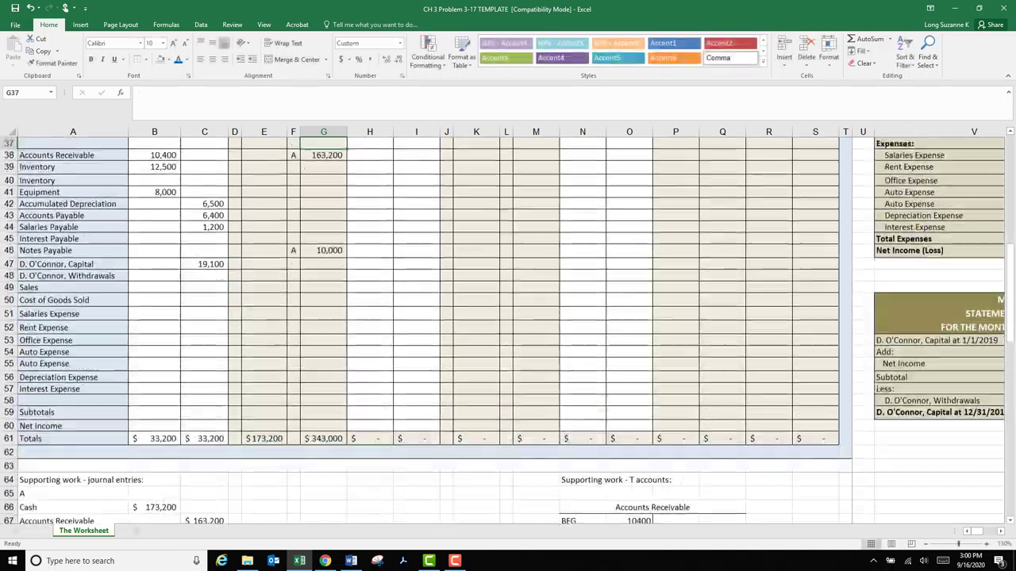
- Post entry B's Inventory debit to Transactions with the label B in D39 and E39 linked to B70
{"action": "scroll", "coordinate": [507, 331], "scroll_direction": "down", "scroll_amount": 5}
{"action": "left_click", "coordinate": [155, 380]}
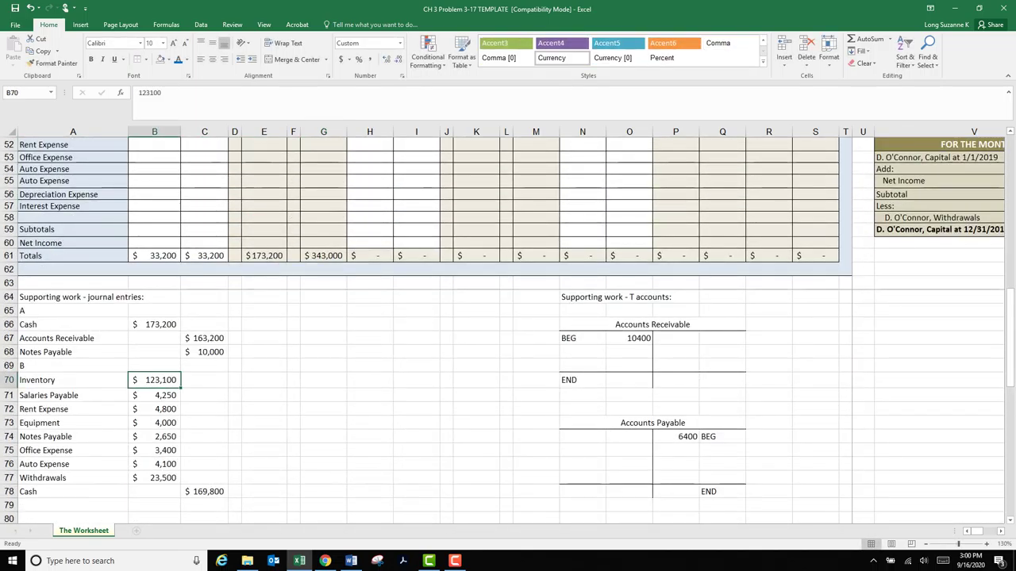
{"action": "scroll", "coordinate": [508, 331], "scroll_direction": "up", "scroll_amount": 8}
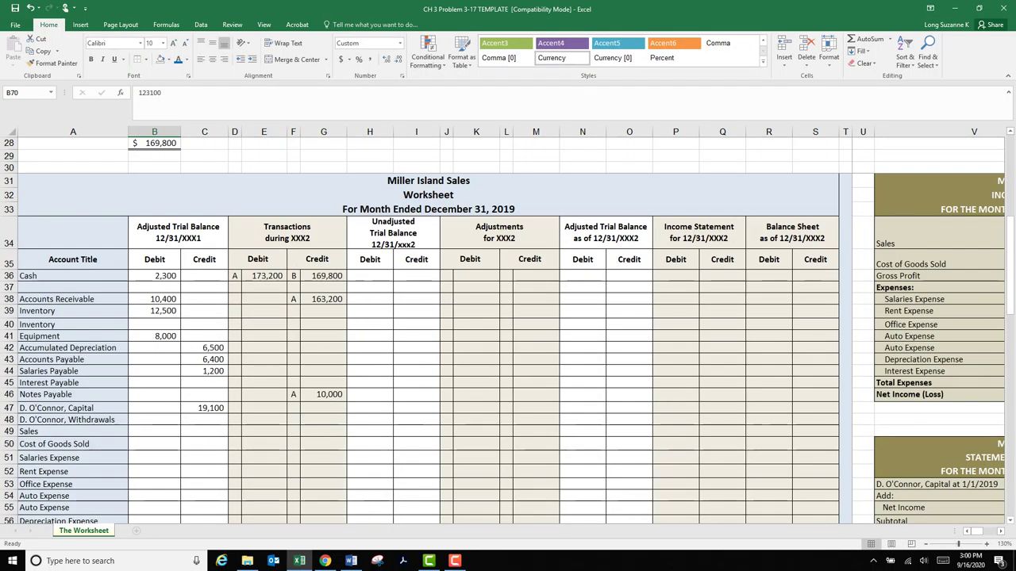
{"action": "left_click", "coordinate": [235, 310]}
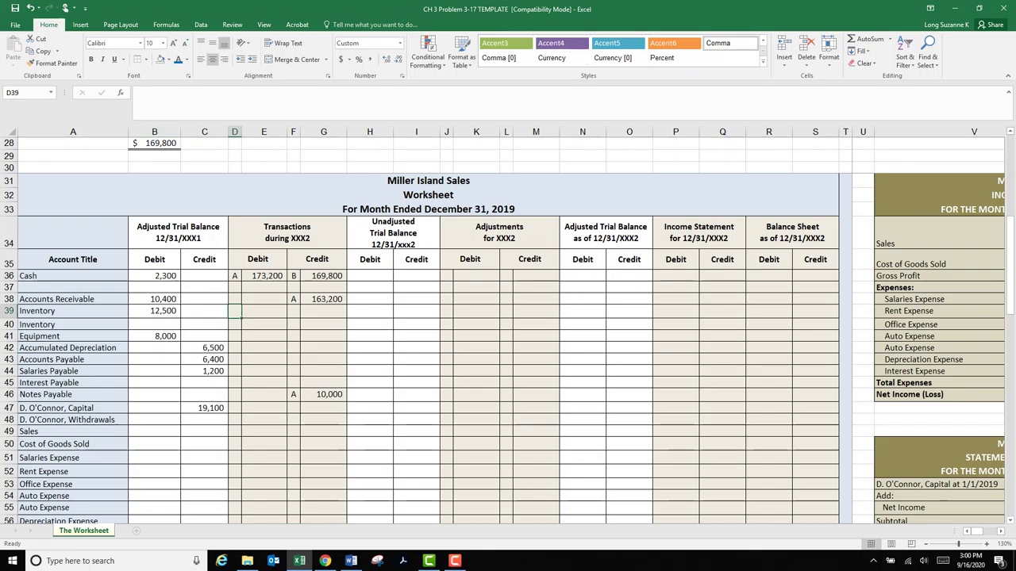
{"action": "type", "text": "B"}
{"action": "key", "text": "Tab"}
{"action": "type", "text": "="}
{"action": "scroll", "coordinate": [508, 331], "scroll_direction": "down", "scroll_amount": 9}
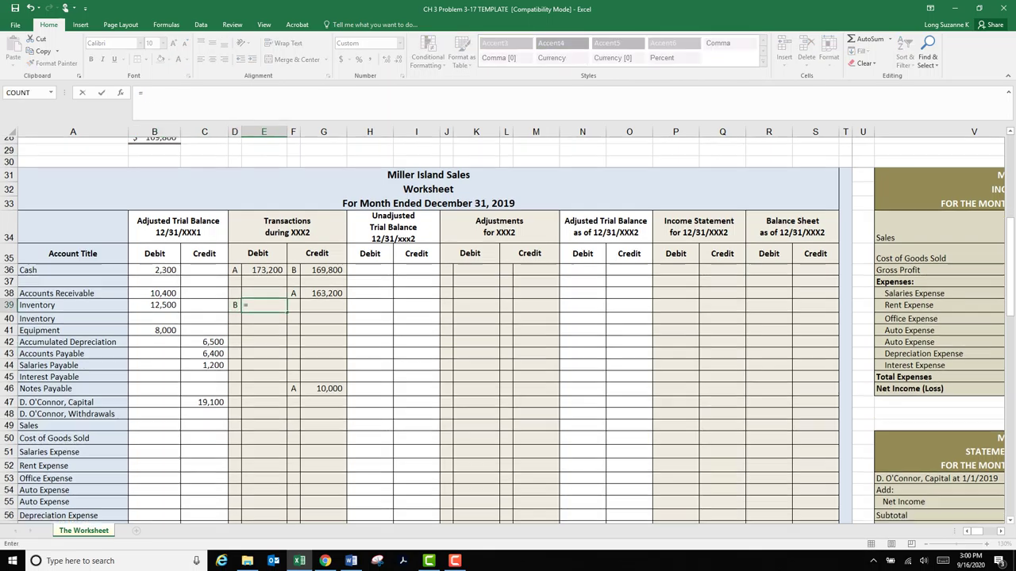
{"action": "left_click", "coordinate": [159, 342]}
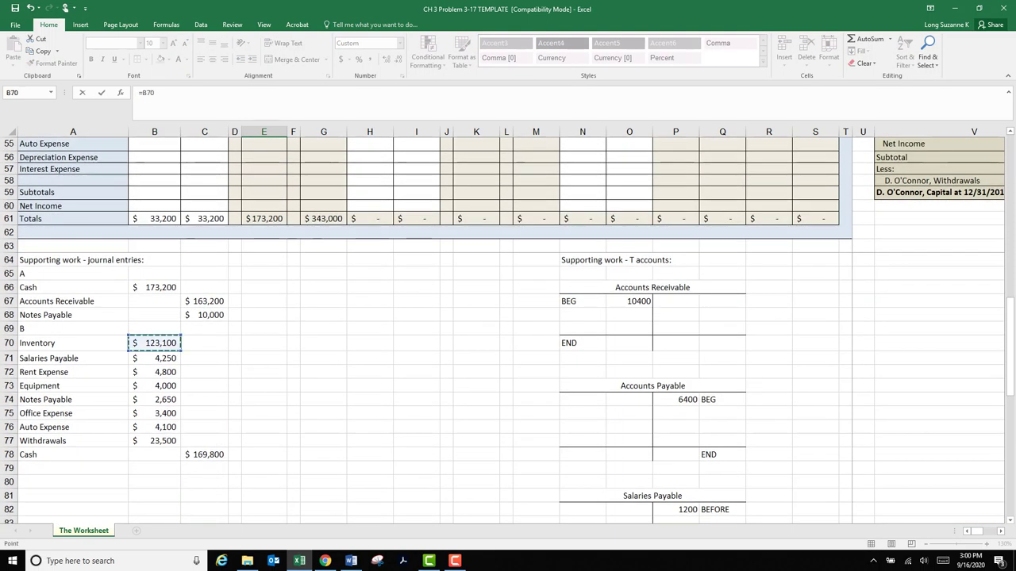
{"action": "key", "text": "Return"}
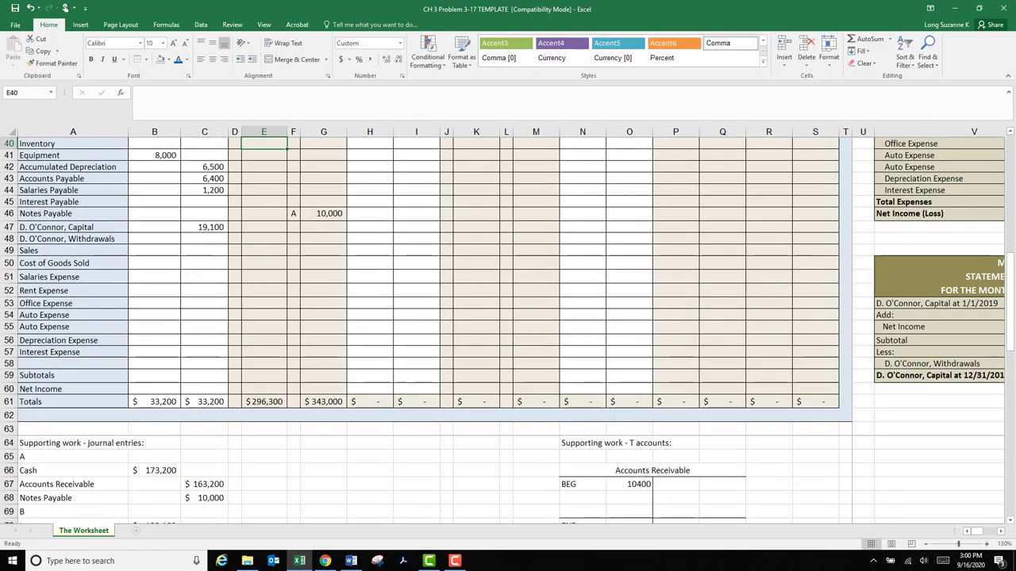
- Post entry B's Salaries Payable debit to Transactions with the label B in D44 and E44 linked to B71
{"action": "scroll", "coordinate": [508, 331], "scroll_direction": "up", "scroll_amount": 2}
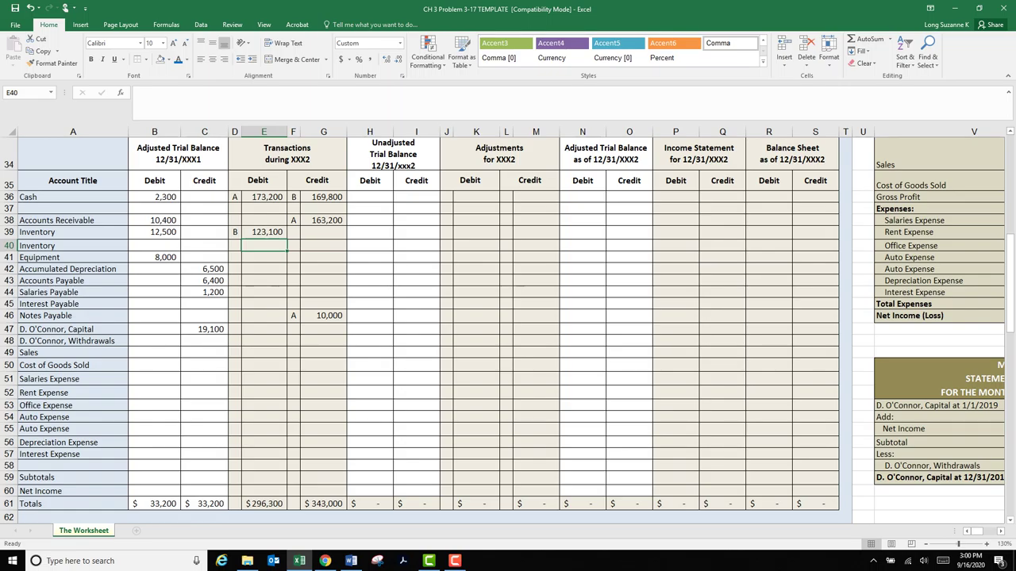
{"action": "scroll", "coordinate": [508, 331], "scroll_direction": "down", "scroll_amount": 7}
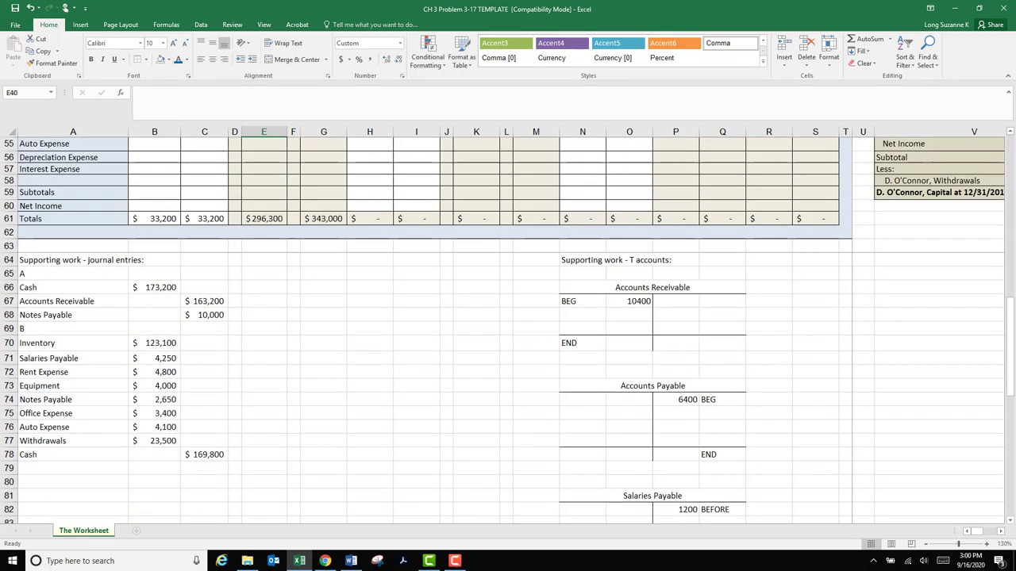
{"action": "left_click", "coordinate": [155, 359]}
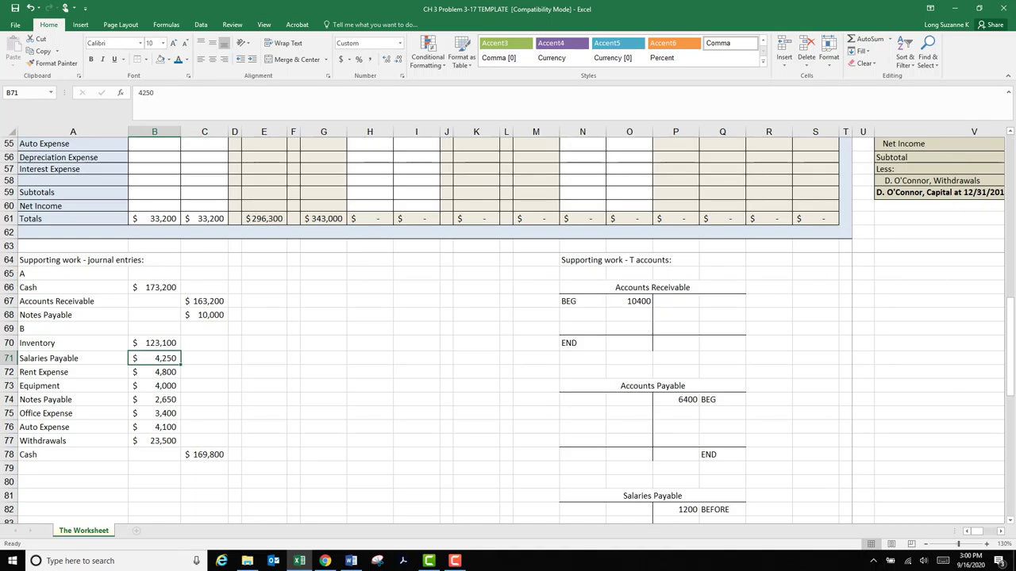
{"action": "scroll", "coordinate": [508, 331], "scroll_direction": "up", "scroll_amount": 7}
{"action": "left_click", "coordinate": [73, 292]}
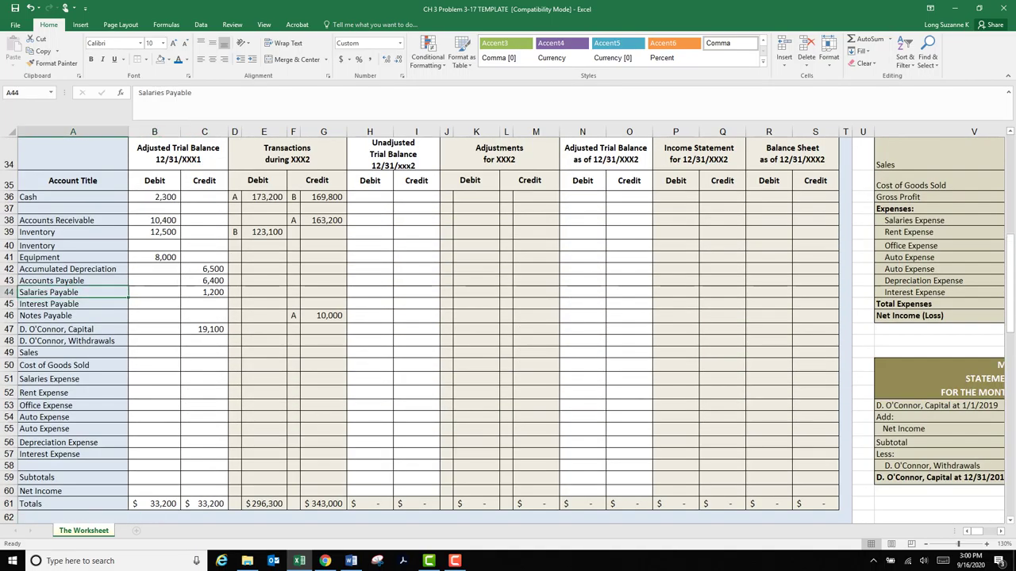
{"action": "left_click", "coordinate": [235, 292]}
{"action": "type", "text": "B"}
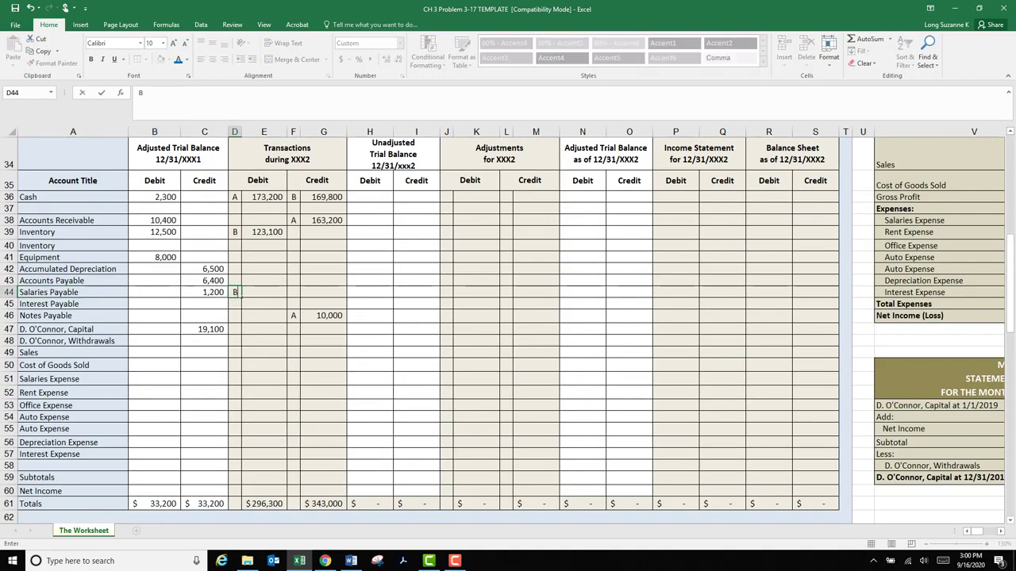
{"action": "key", "text": "Tab"}
{"action": "type", "text": "="}
{"action": "scroll", "coordinate": [508, 317], "scroll_direction": "down", "scroll_amount": 2}
{"action": "scroll", "coordinate": [508, 318], "scroll_direction": "down", "scroll_amount": 7}
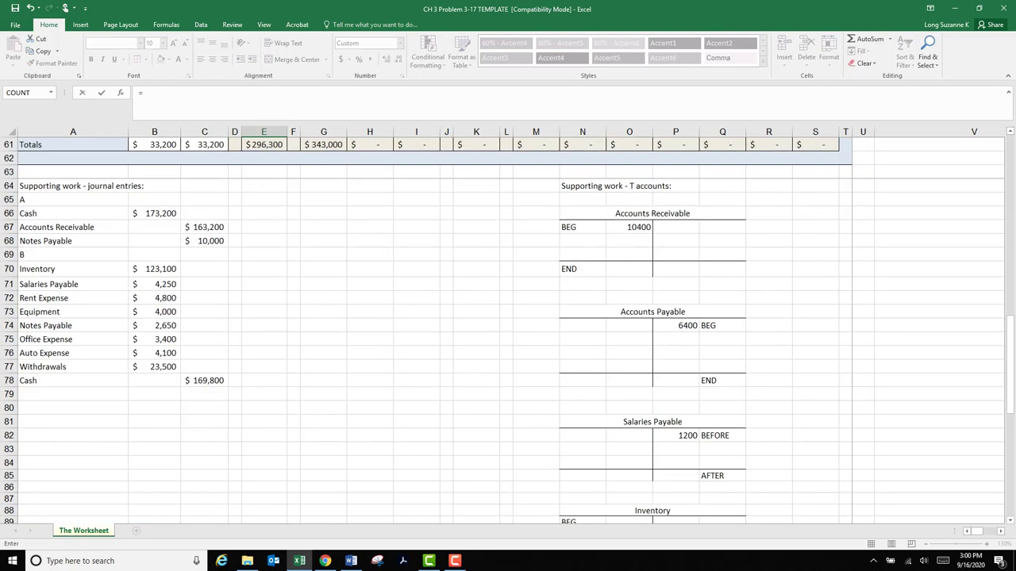
{"action": "left_click", "coordinate": [155, 284]}
{"action": "key", "text": "Return"}
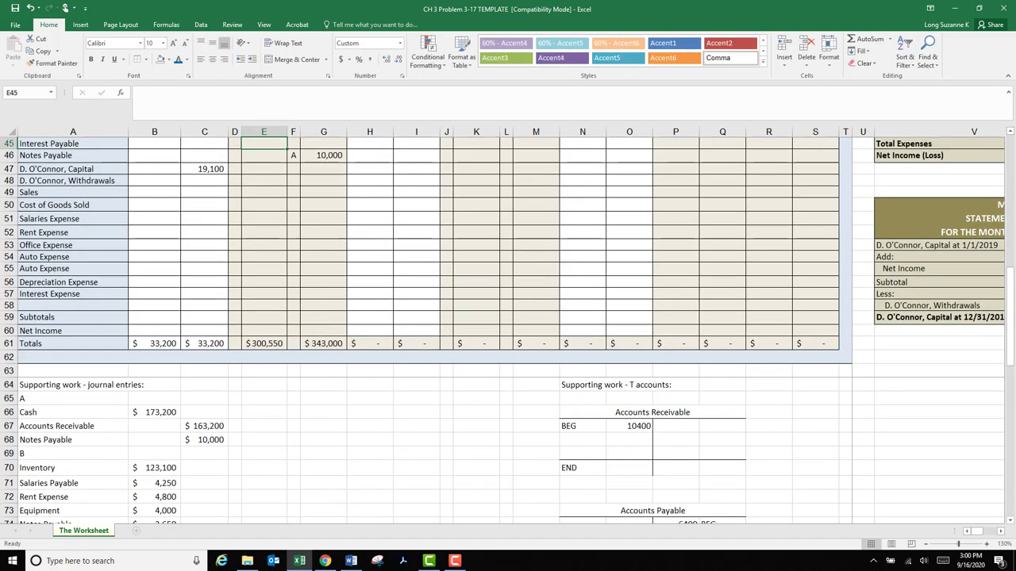
- Post entry B's Rent Expense debit to Transactions with the label B in D52 and E52 linked to B72
{"action": "left_click", "coordinate": [73, 233]}
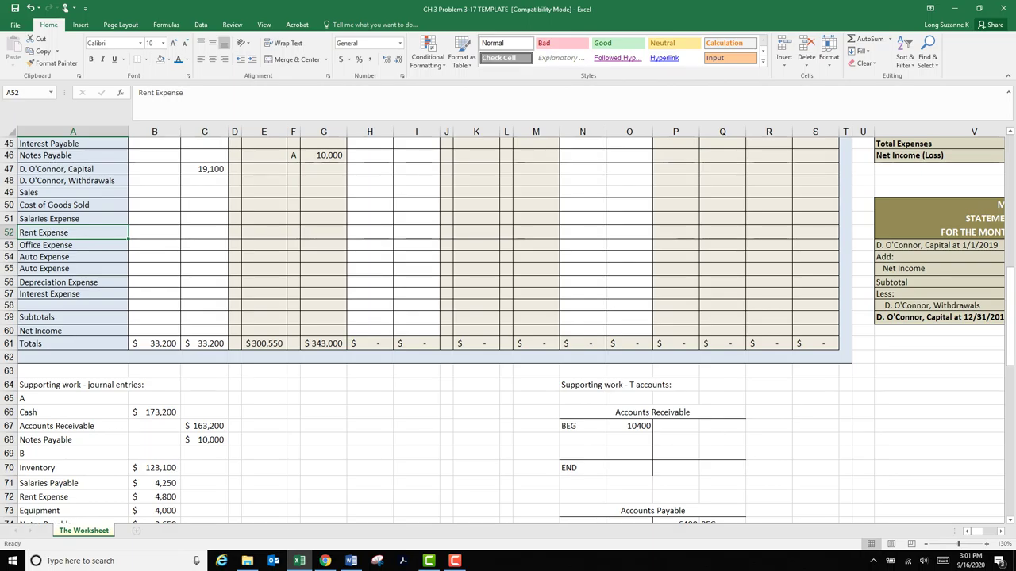
{"action": "left_click", "coordinate": [235, 232]}
{"action": "type", "text": "B"}
{"action": "key", "text": "Tab"}
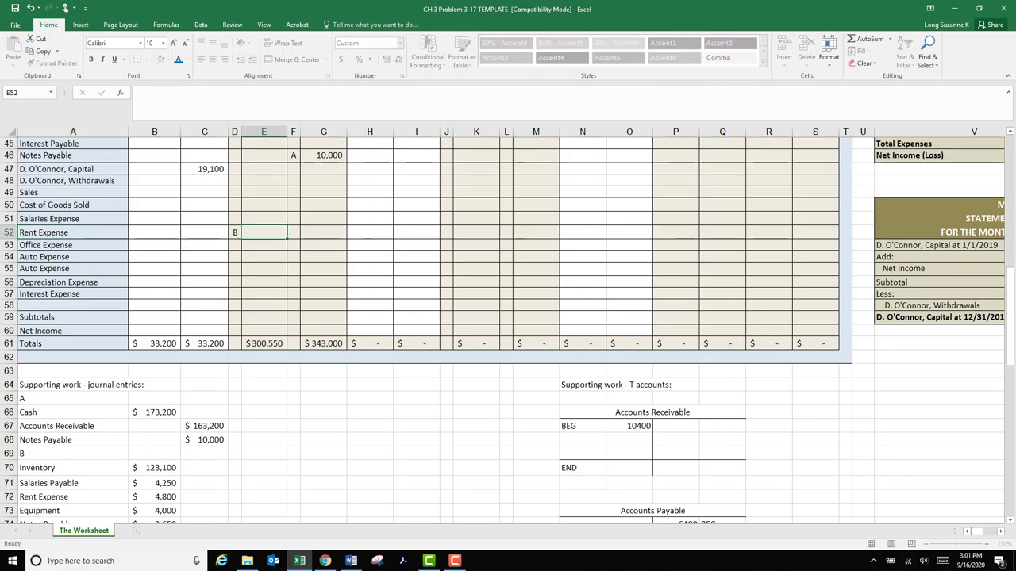
{"action": "type", "text": "="}
{"action": "scroll", "coordinate": [508, 330], "scroll_direction": "down", "scroll_amount": 8}
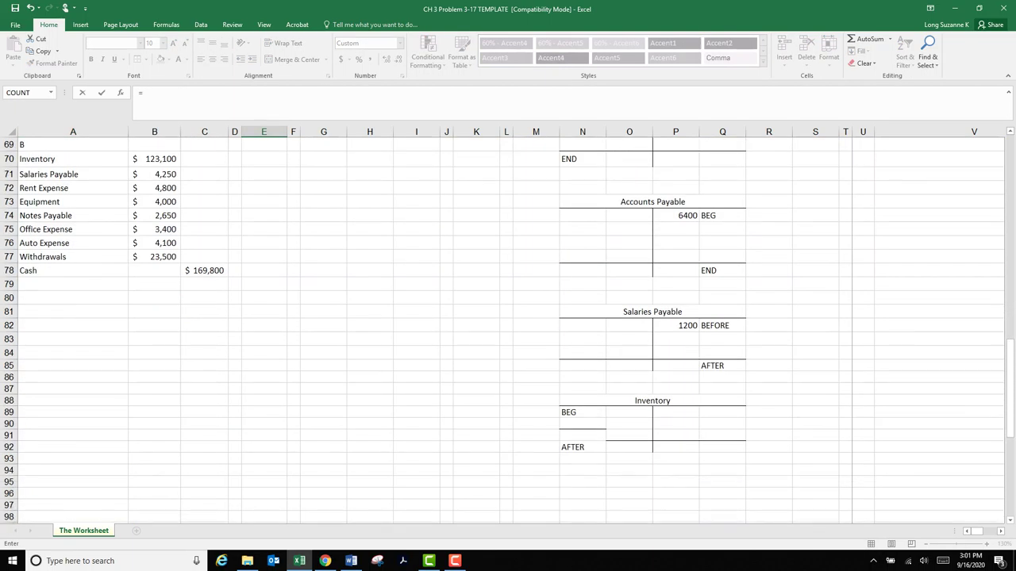
{"action": "left_click", "coordinate": [155, 188]}
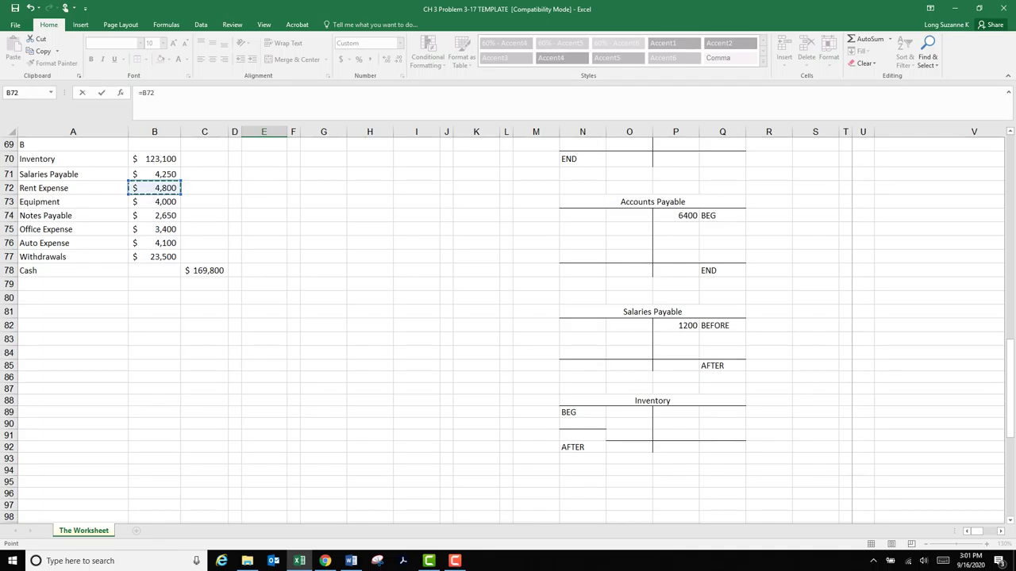
{"action": "key", "text": "Return"}
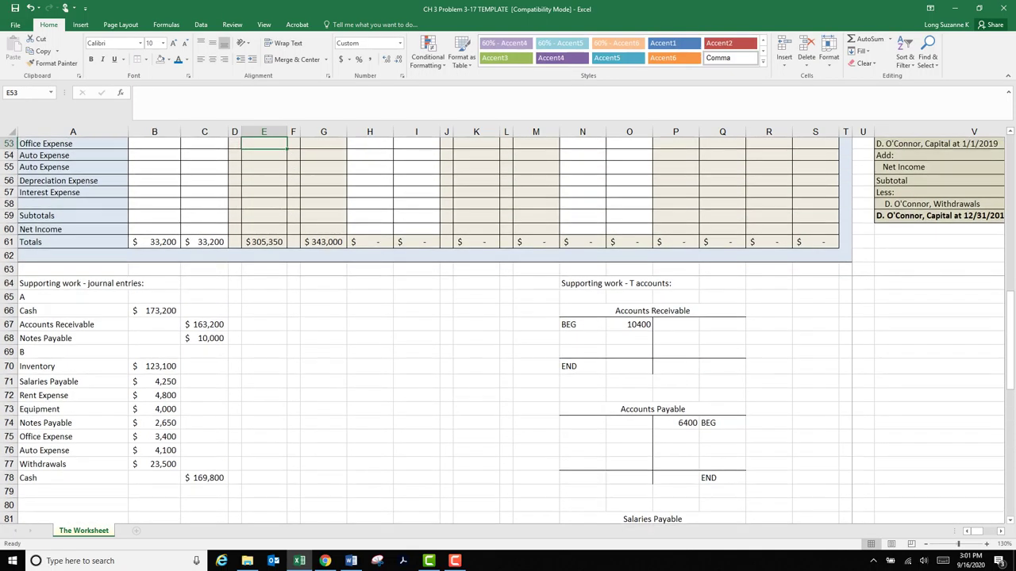
- Post entry B's Equipment debit to Transactions with the label B in D41 and E41 linked to B73
{"action": "scroll", "coordinate": [503, 330], "scroll_direction": "up", "scroll_amount": 6}
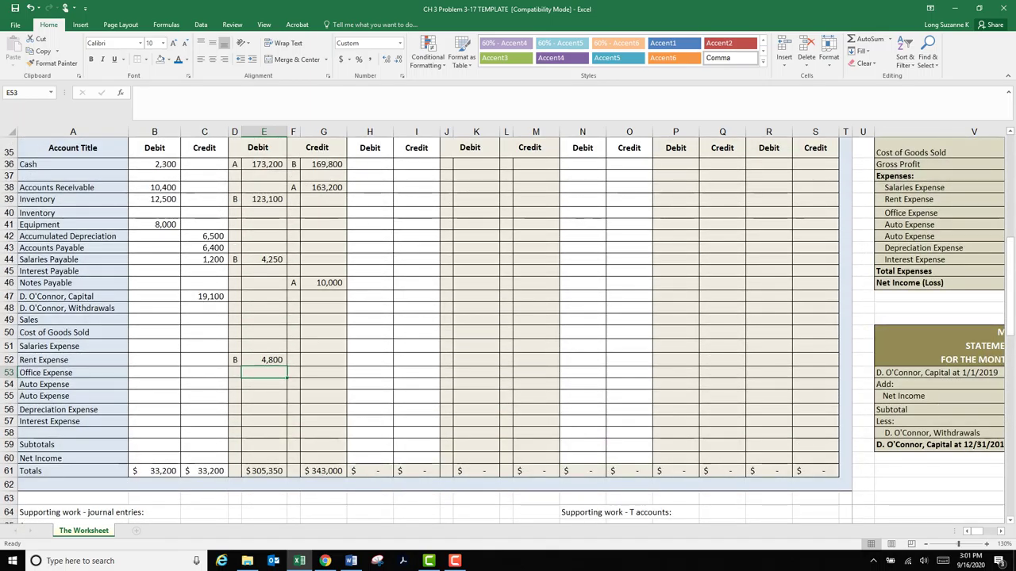
{"action": "left_click", "coordinate": [235, 224]}
{"action": "type", "text": "B"}
{"action": "key", "text": "Tab"}
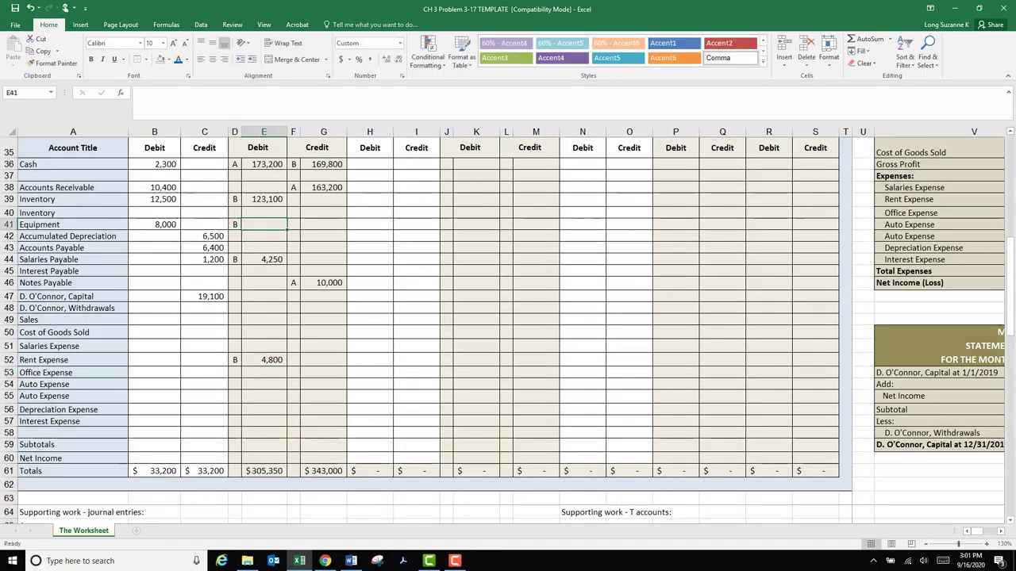
{"action": "type", "text": "="}
{"action": "scroll", "coordinate": [503, 318], "scroll_direction": "down", "scroll_amount": 8}
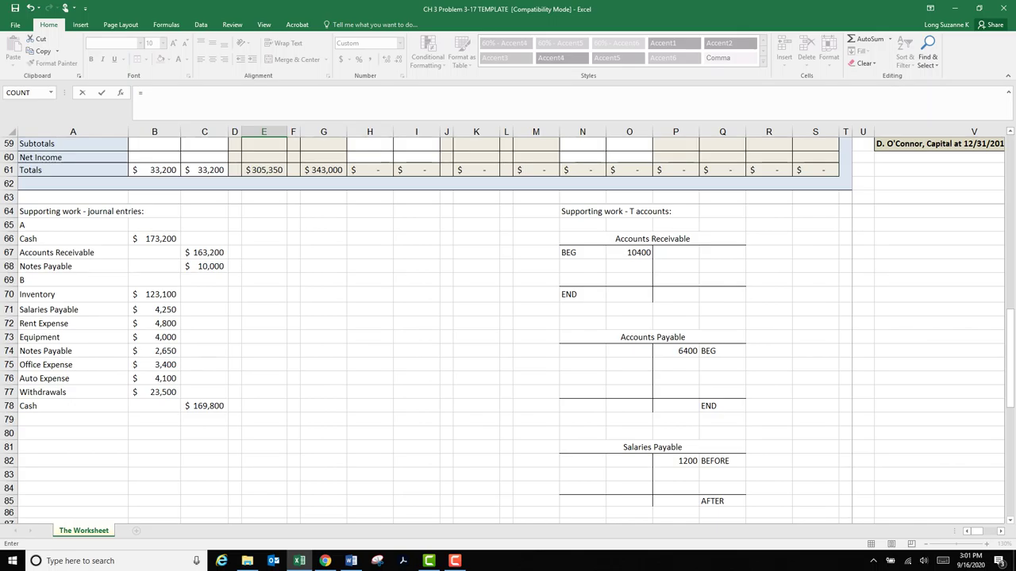
{"action": "left_click", "coordinate": [154, 338]}
{"action": "key", "text": "Return"}
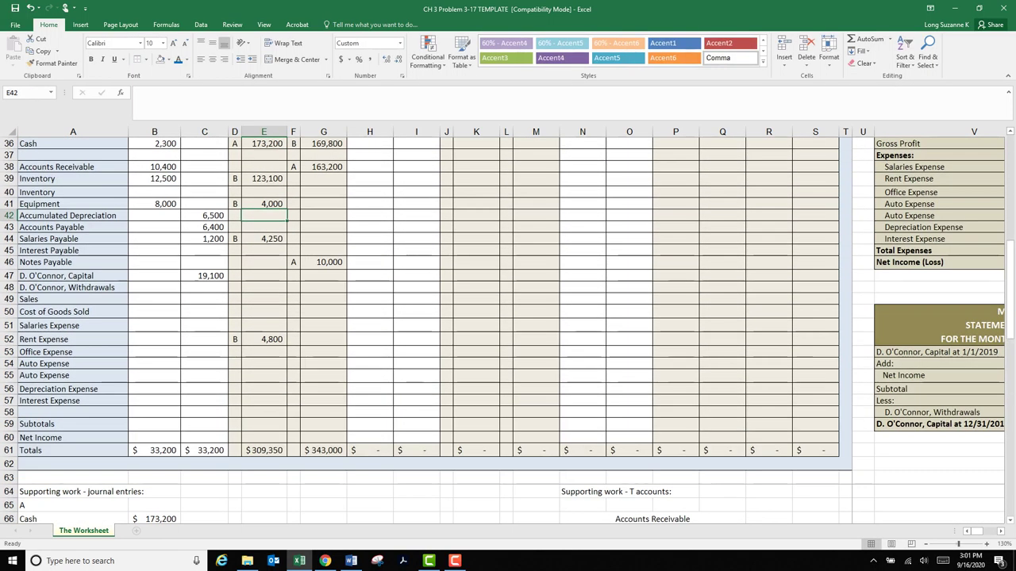
- Post entry B's Notes Payable debit to Transactions with the label B in D46 and E46 linked to B74
{"action": "left_click", "coordinate": [235, 262]}
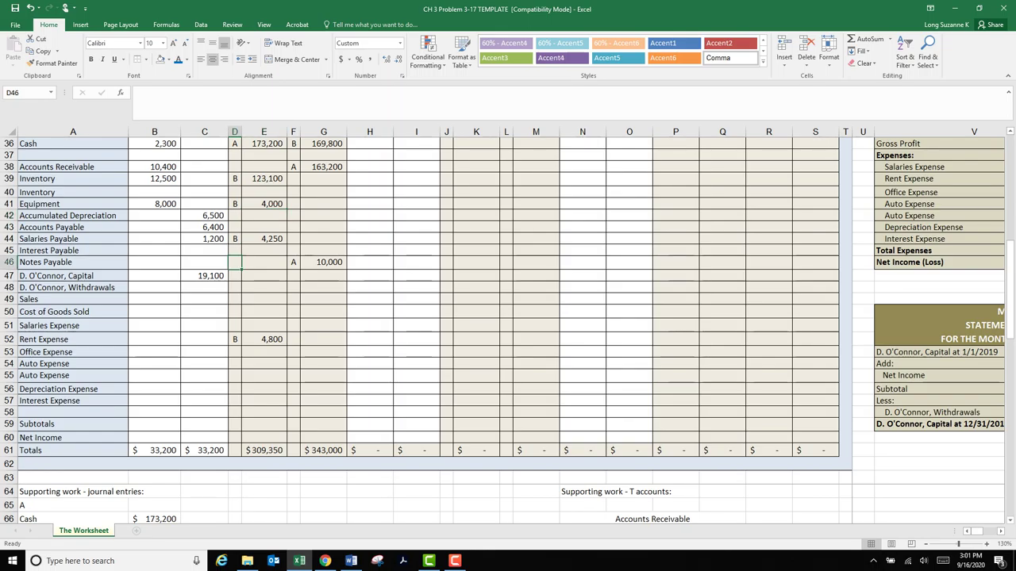
{"action": "type", "text": "B"}
{"action": "key", "text": "Tab"}
{"action": "type", "text": "="}
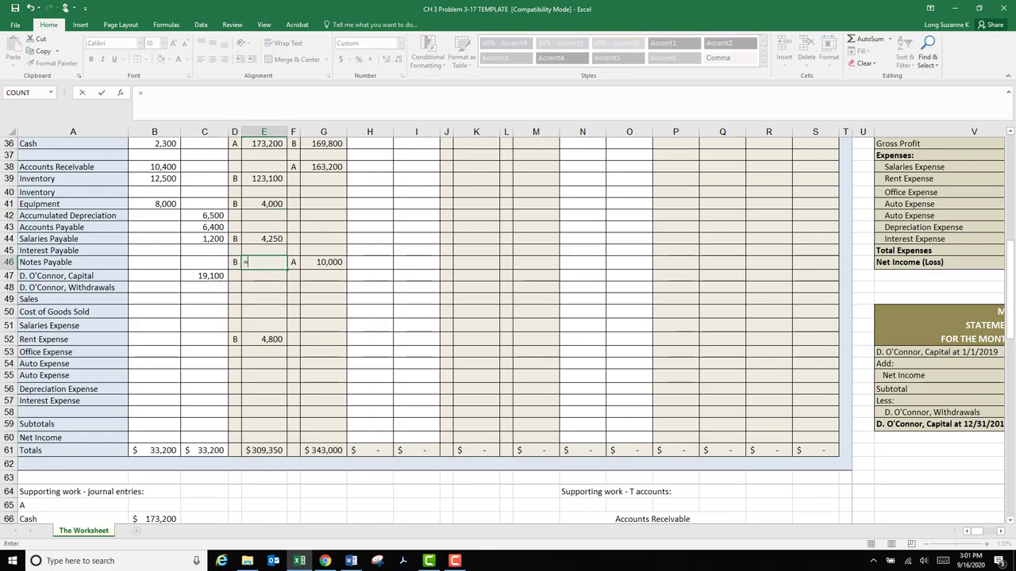
{"action": "scroll", "coordinate": [508, 318], "scroll_direction": "down", "scroll_amount": 8}
{"action": "left_click", "coordinate": [155, 337]}
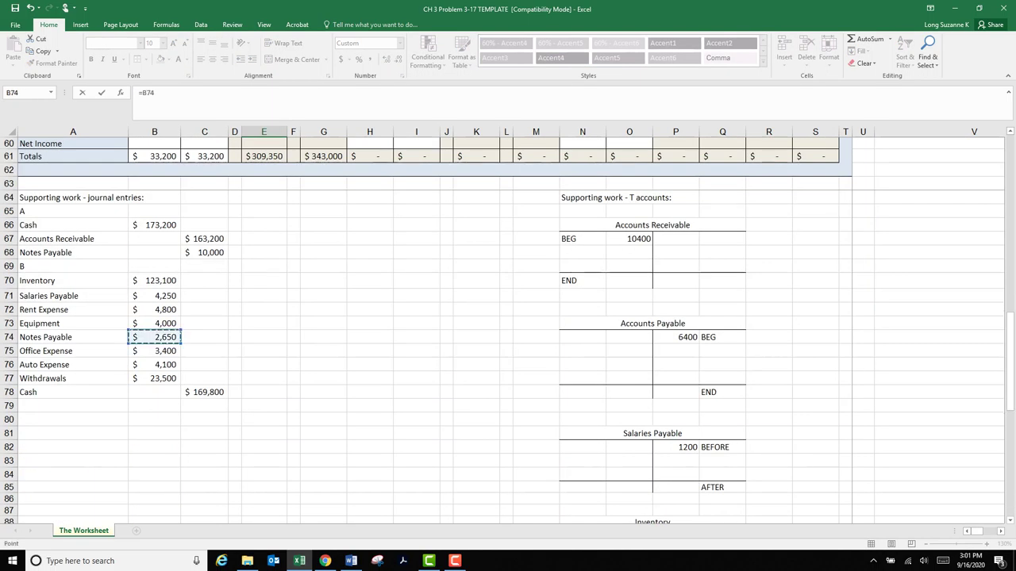
{"action": "key", "text": "Return"}
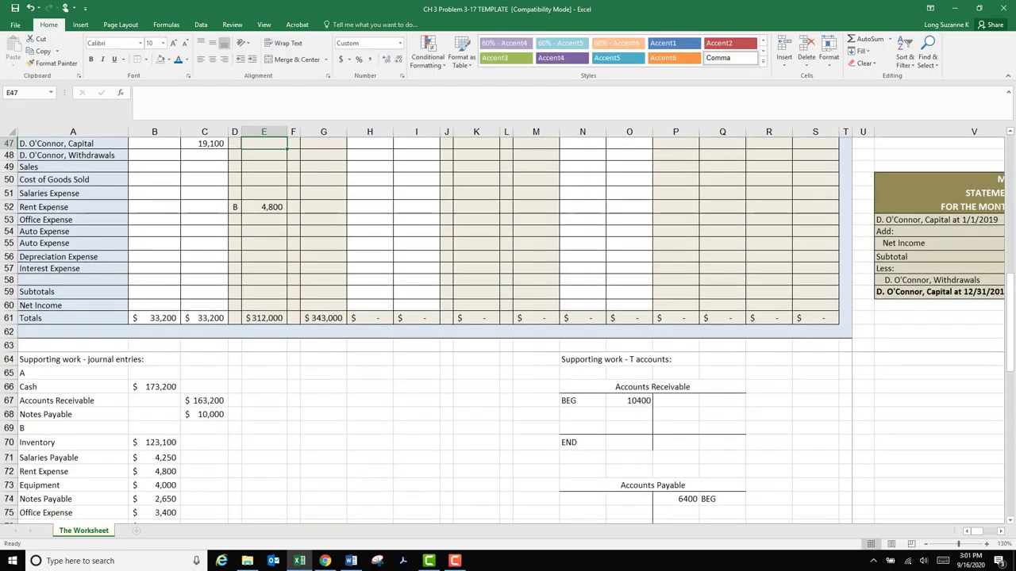
- Post entry B's Office Expense debit to Transactions with the label B in D53 and E53 linked to B75
{"action": "left_click", "coordinate": [235, 220]}
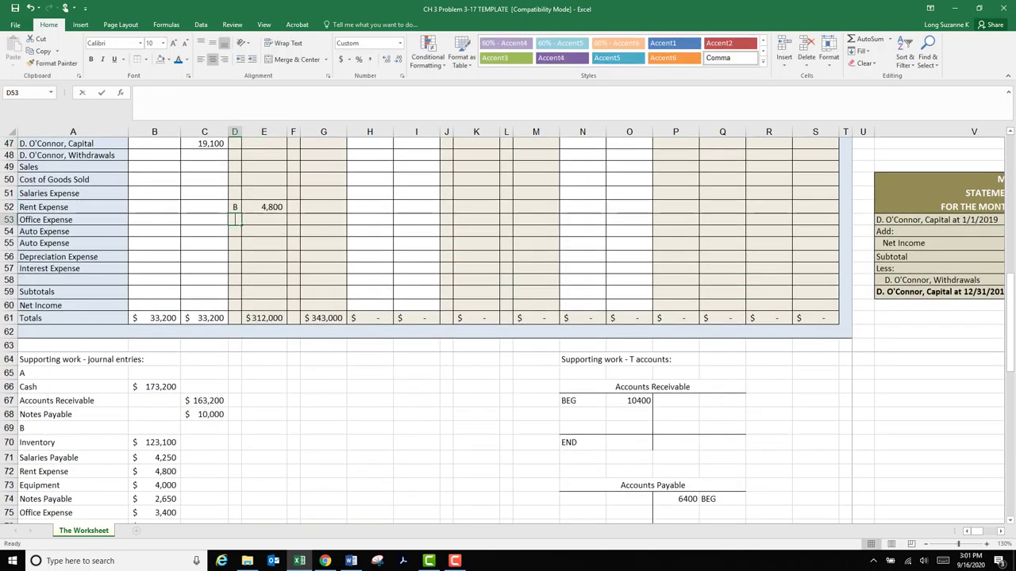
{"action": "type", "text": "B"}
{"action": "key", "text": "Tab"}
{"action": "type", "text": "="}
{"action": "scroll", "coordinate": [508, 317], "scroll_direction": "down", "scroll_amount": 6}
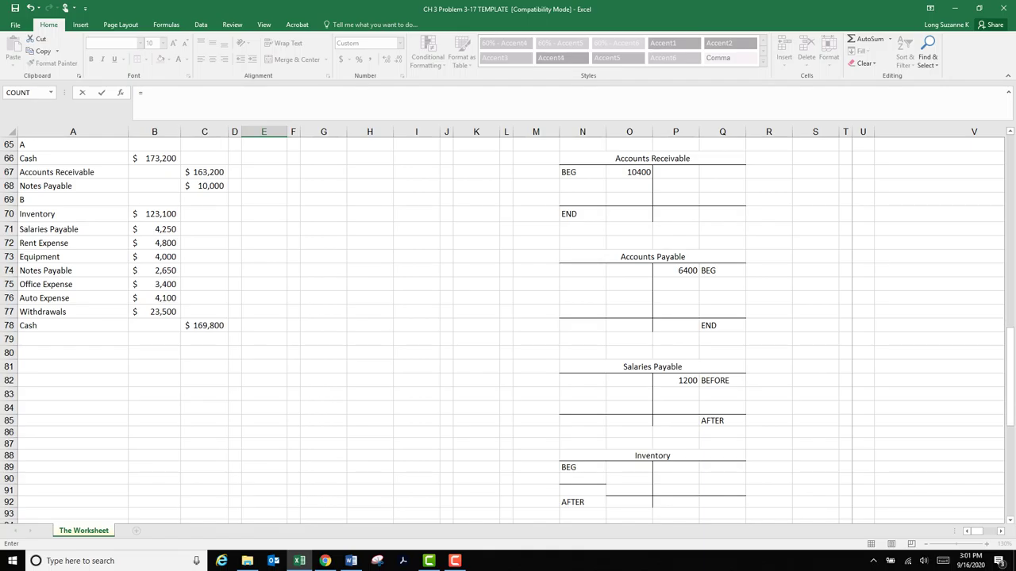
{"action": "left_click", "coordinate": [155, 284]}
{"action": "key", "text": "Return"}
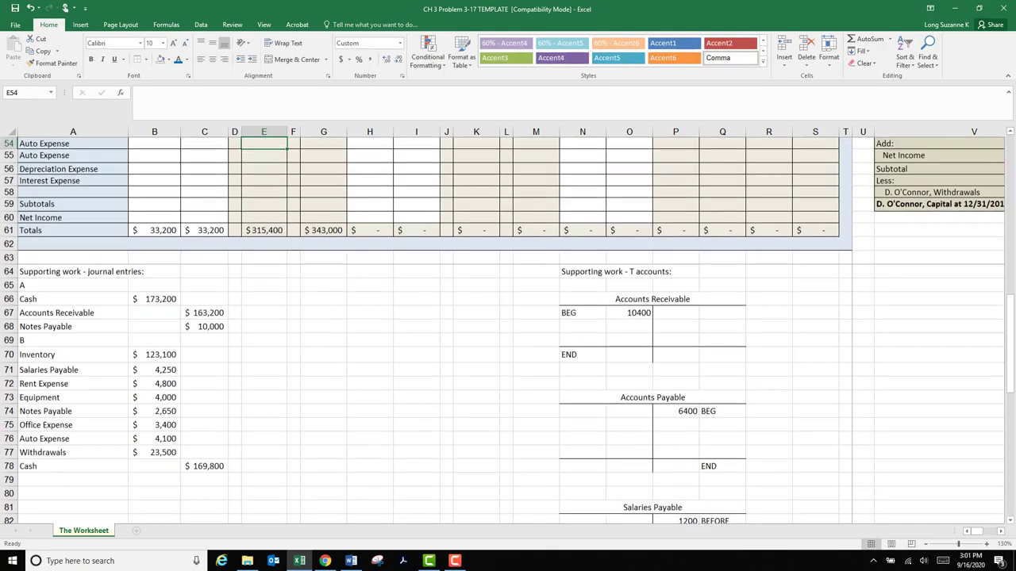
- Post entry B's Auto Expense debit to Transactions with the label B in D54 and E54 linked to B76
{"action": "left_click", "coordinate": [234, 143]}
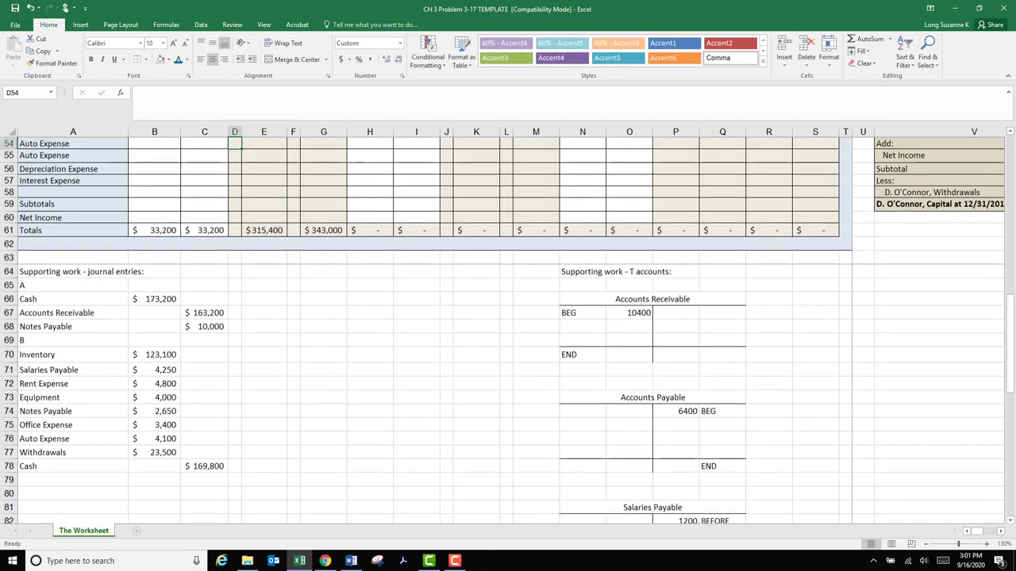
{"action": "key", "text": "Tab"}
{"action": "type", "text": "="}
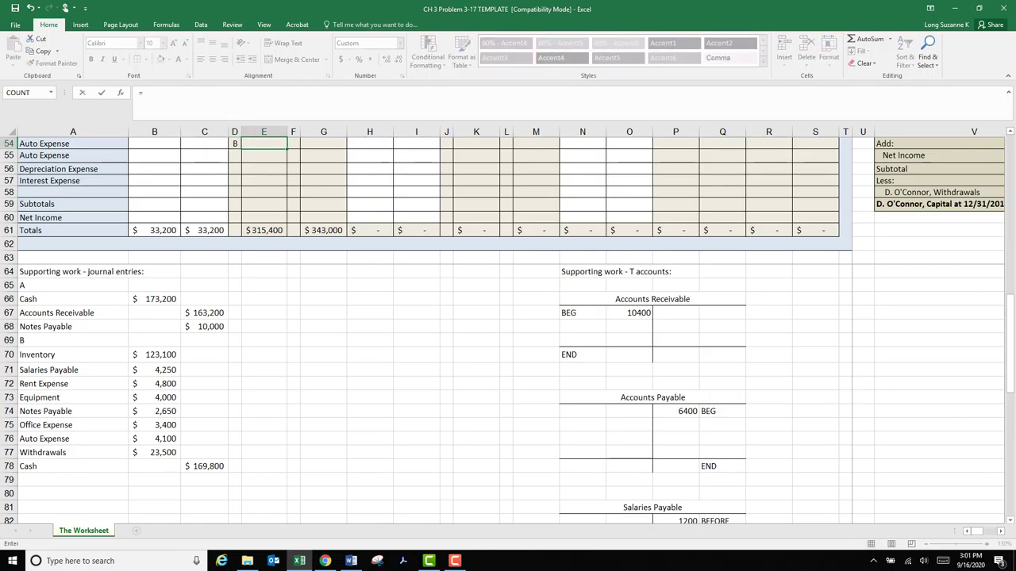
{"action": "scroll", "coordinate": [508, 318], "scroll_direction": "down", "scroll_amount": 3}
{"action": "left_click", "coordinate": [154, 312]}
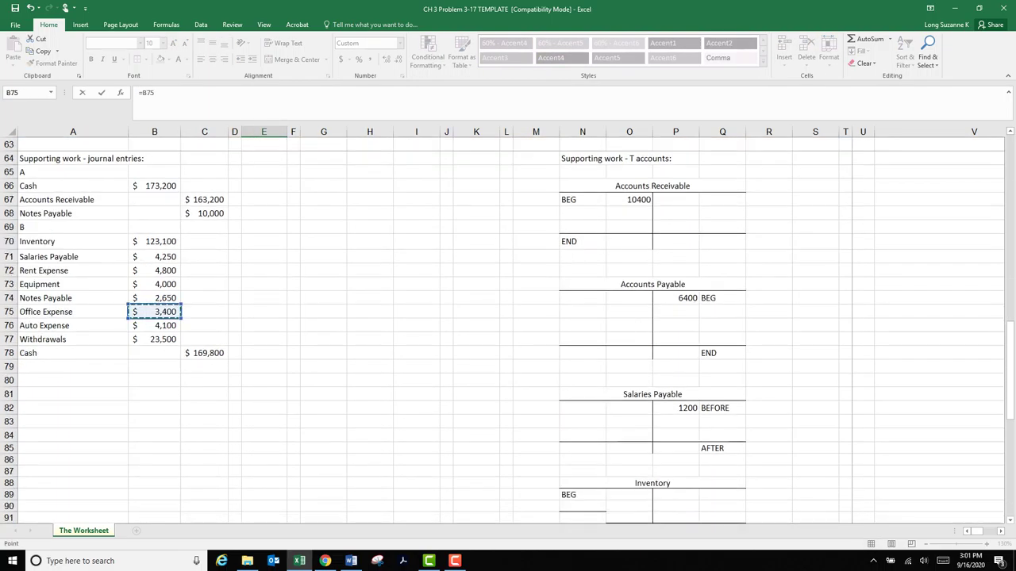
{"action": "key", "text": "Down"}
{"action": "key", "text": "Return"}
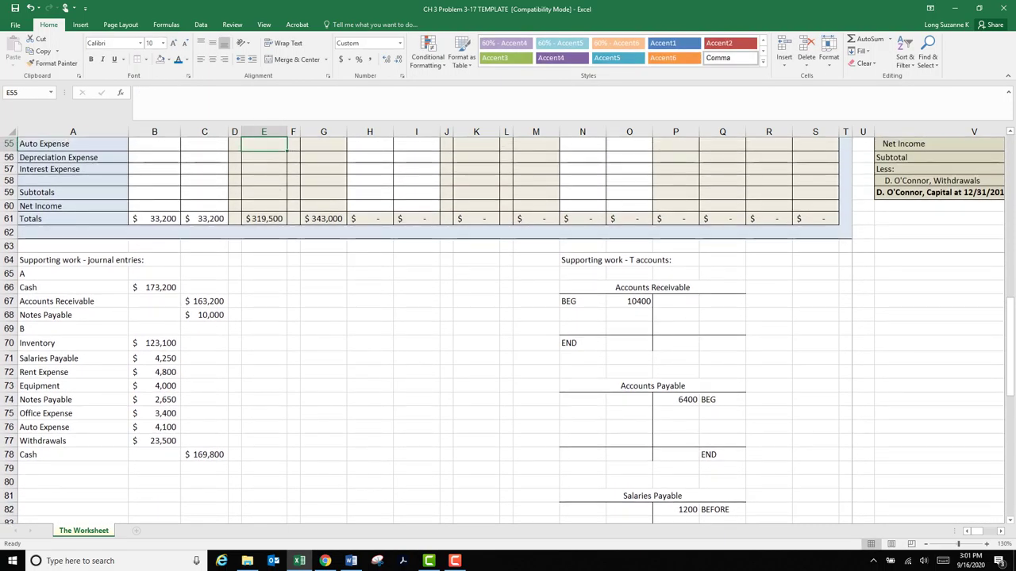
{"action": "scroll", "coordinate": [508, 331], "scroll_direction": "down", "scroll_amount": 5}
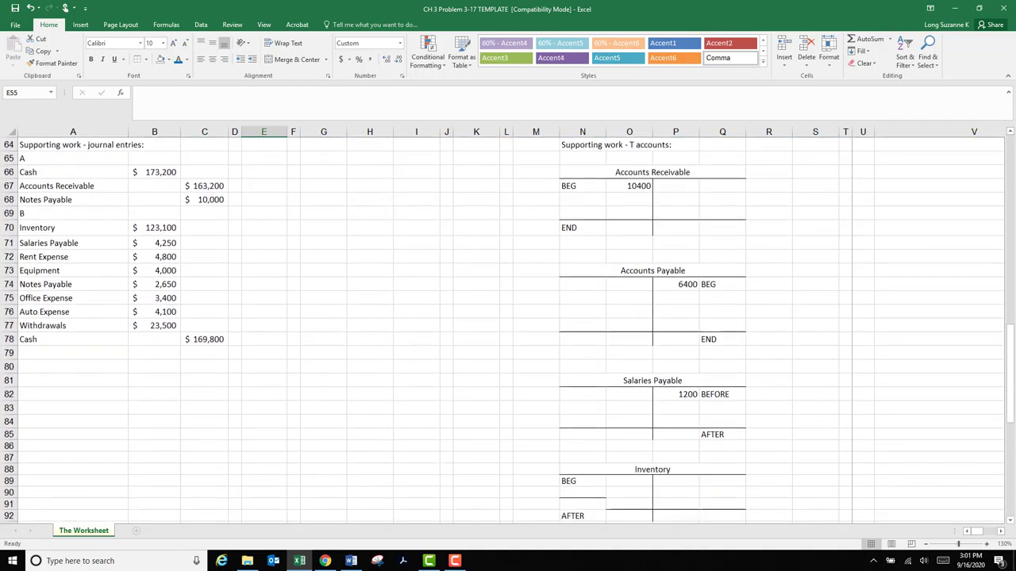
{"action": "scroll", "coordinate": [508, 331], "scroll_direction": "up", "scroll_amount": 6}
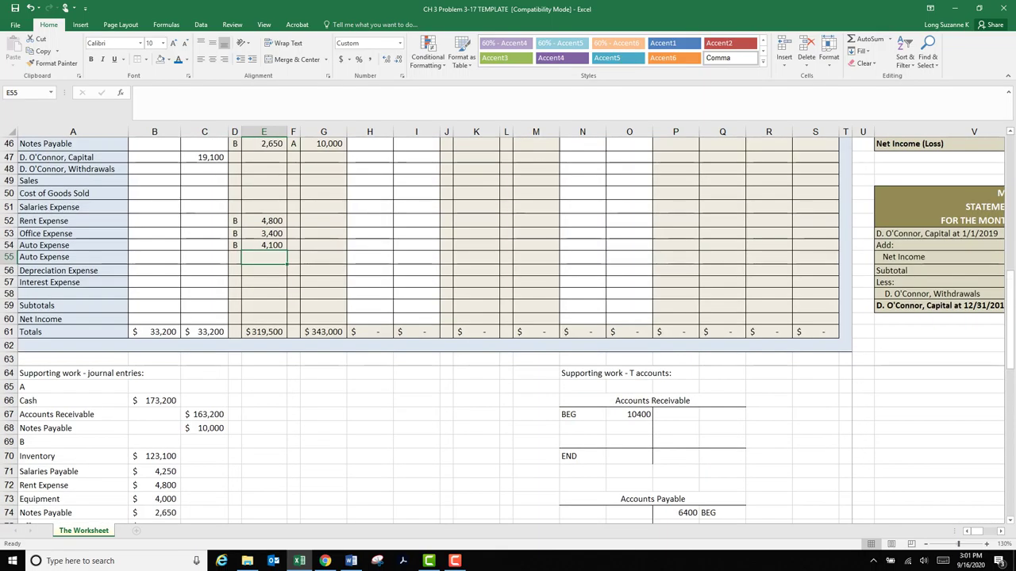
- Post entry B's Withdrawals debit to Transactions with the label B in D48 and E48 linked to B77
{"action": "left_click", "coordinate": [235, 169]}
{"action": "type", "text": "B"}
{"action": "key", "text": "Tab"}
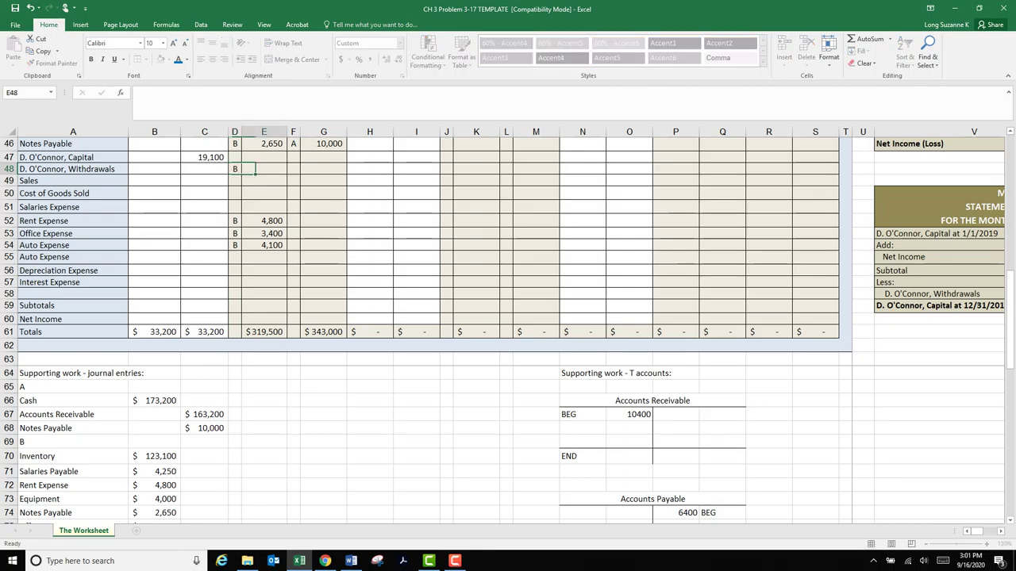
{"action": "type", "text": "="}
{"action": "scroll", "coordinate": [508, 331], "scroll_direction": "down", "scroll_amount": 7}
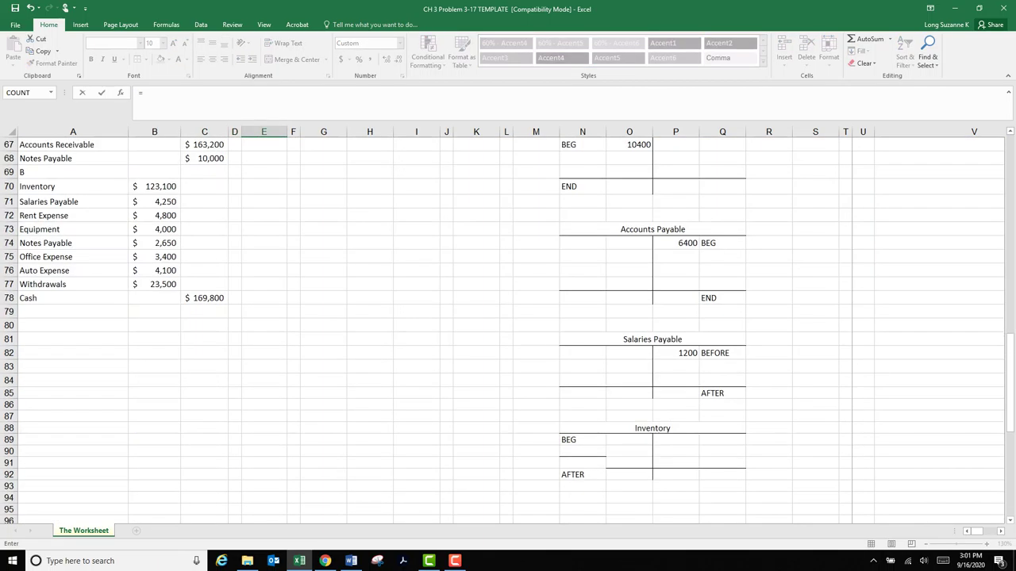
{"action": "left_click", "coordinate": [154, 284]}
{"action": "key", "text": "Return"}
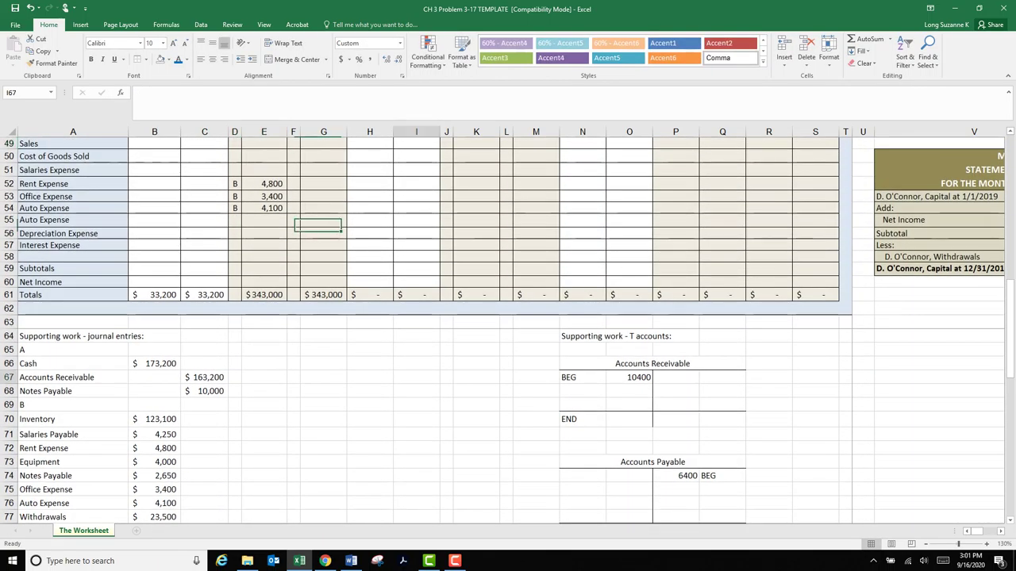
- Compare the Transactions debit and credit totals in E61 and G61 and review journal entries A and B in the supporting work
{"action": "left_click_drag", "start_coordinate": [264, 295], "coordinate": [323, 296]}
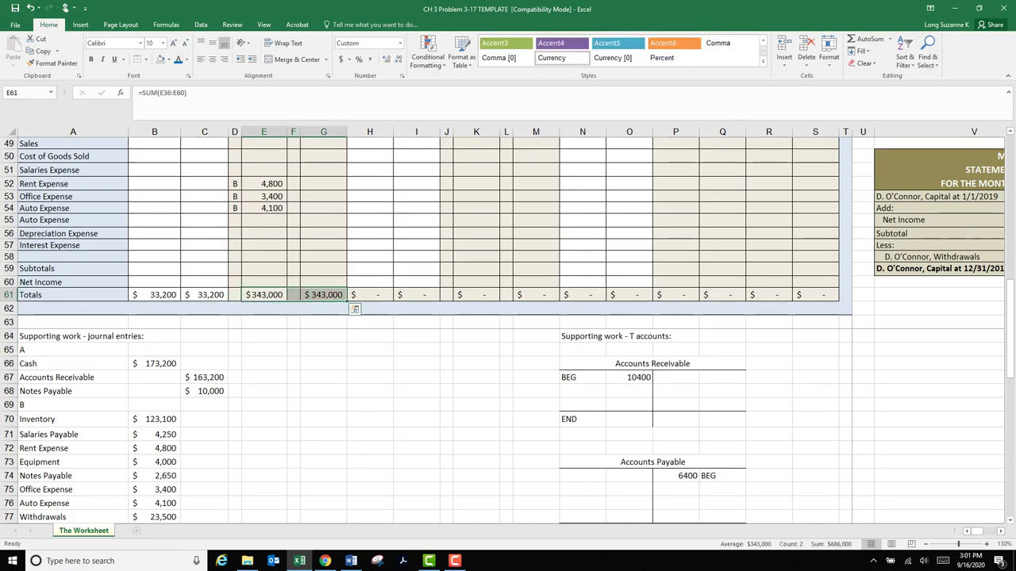
{"action": "left_click", "coordinate": [324, 350]}
{"action": "scroll", "coordinate": [323, 350], "scroll_direction": "up", "scroll_amount": 5}
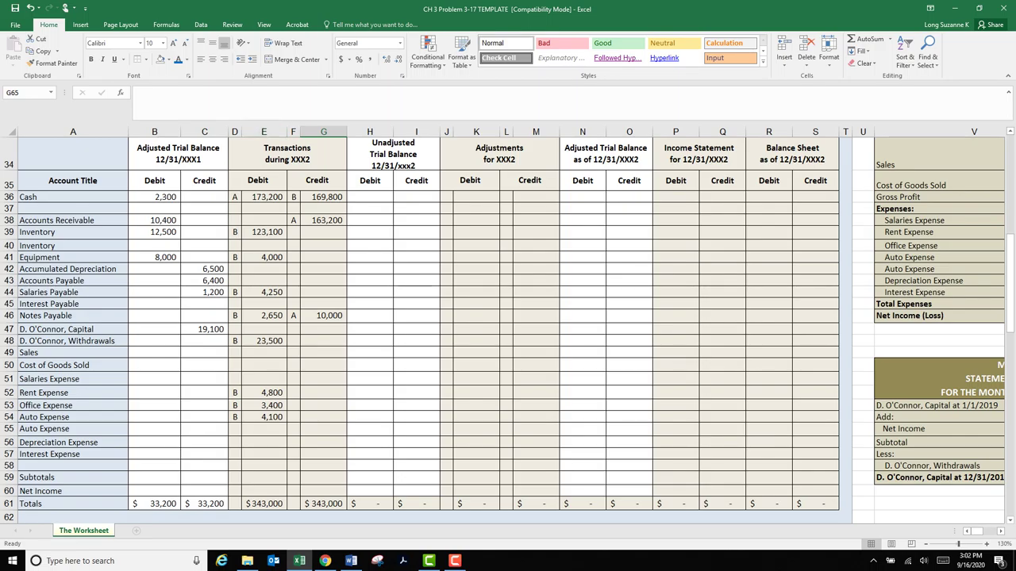
{"action": "scroll", "coordinate": [508, 330], "scroll_direction": "down", "scroll_amount": 8}
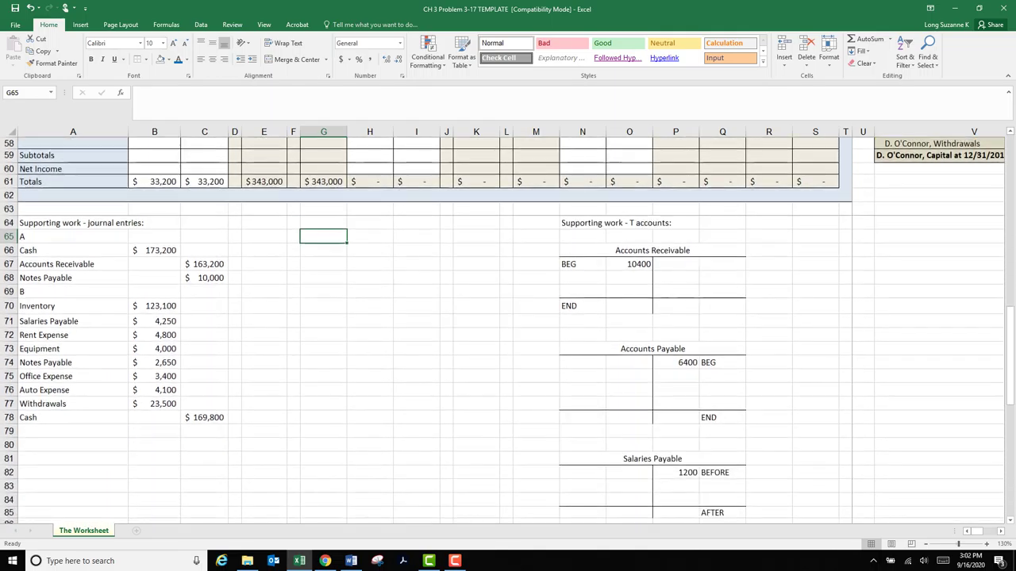
{"action": "left_click", "coordinate": [73, 250]}
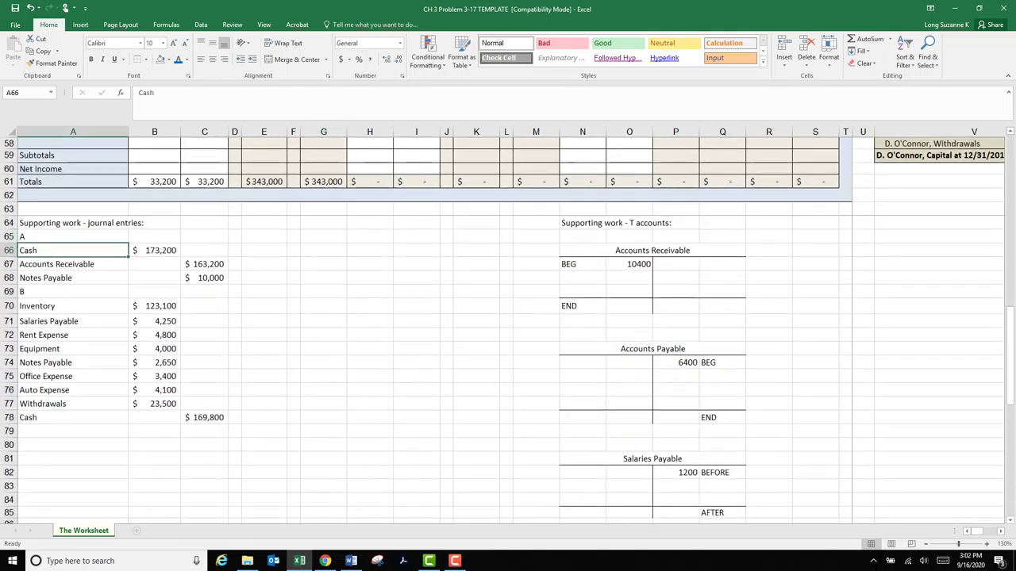
{"action": "left_click", "coordinate": [73, 417]}
- Change the font color of the deposits and checks information in A14:P28 to blue
{"action": "scroll", "coordinate": [507, 330], "scroll_direction": "up", "scroll_amount": 15}
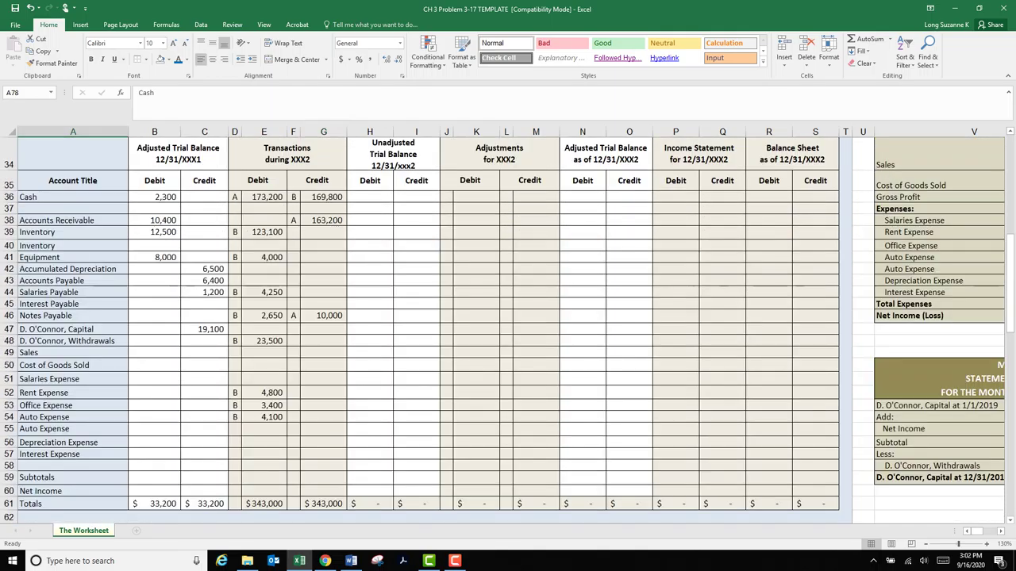
{"action": "scroll", "coordinate": [508, 331], "scroll_direction": "up", "scroll_amount": 1}
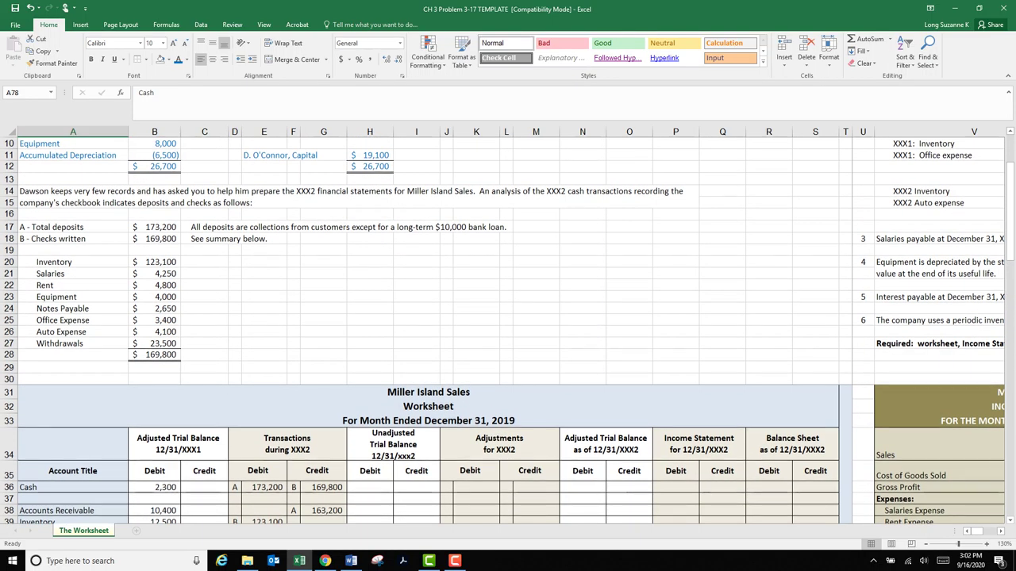
{"action": "left_click_drag", "start_coordinate": [32, 191], "coordinate": [691, 355]}
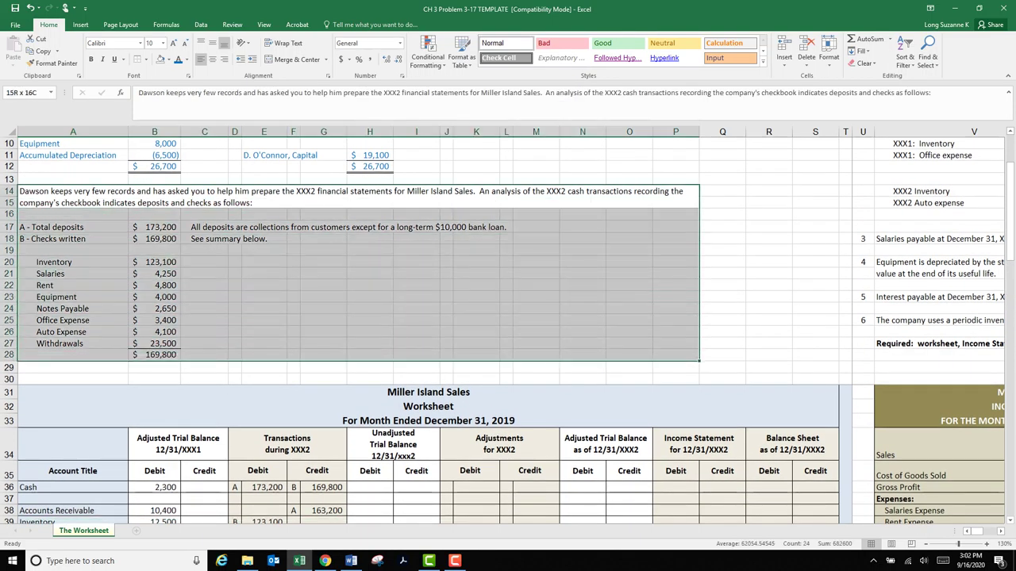
{"action": "left_click", "coordinate": [178, 59]}
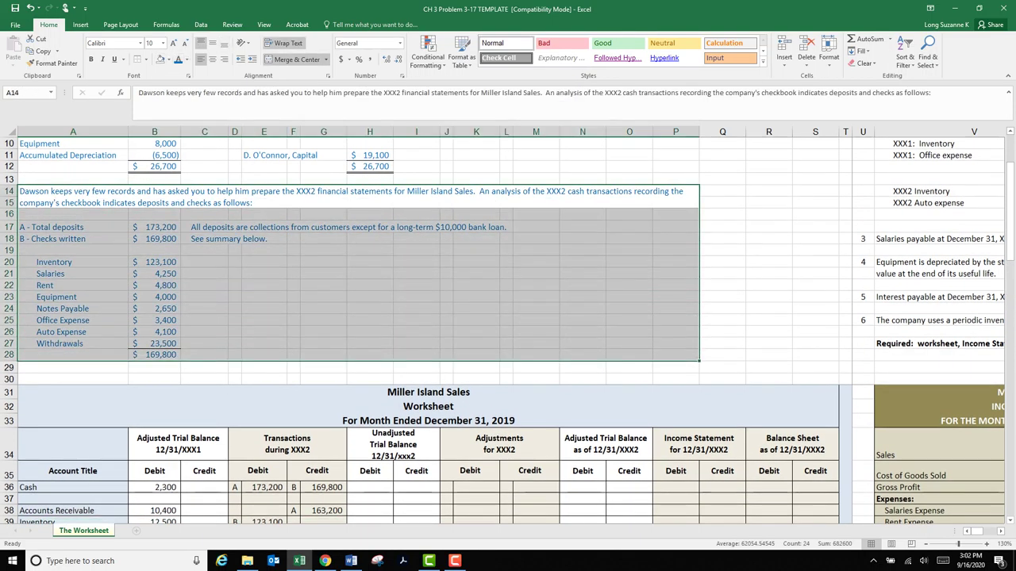
{"action": "left_click", "coordinate": [477, 296]}
{"action": "scroll", "coordinate": [508, 331], "scroll_direction": "up", "scroll_amount": 2}
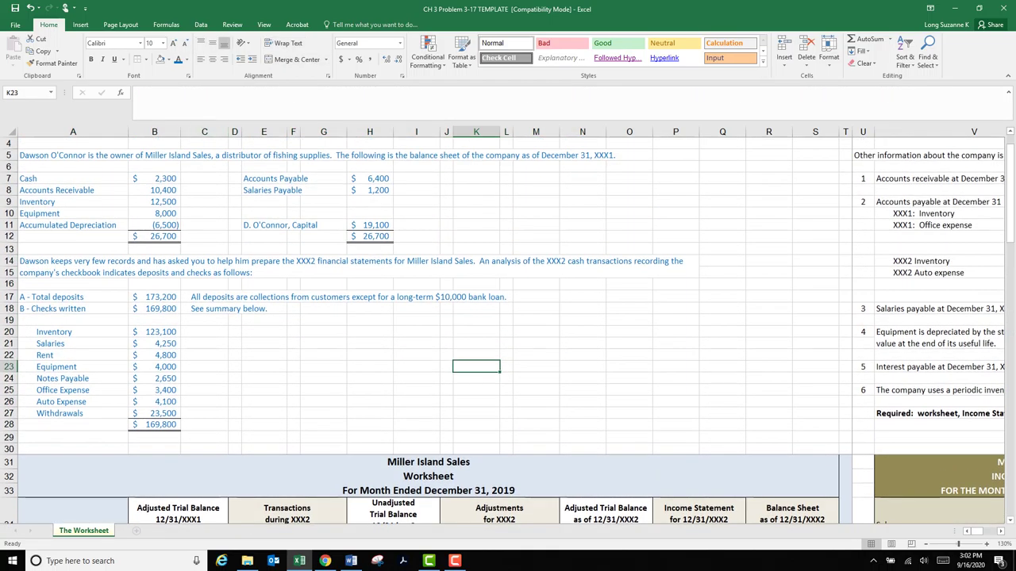
- Calculate Cash's unadjusted debit balance in H36 with =B36+E36-G36 and copy the formula down through H56
{"action": "scroll", "coordinate": [508, 331], "scroll_direction": "down", "scroll_amount": 8}
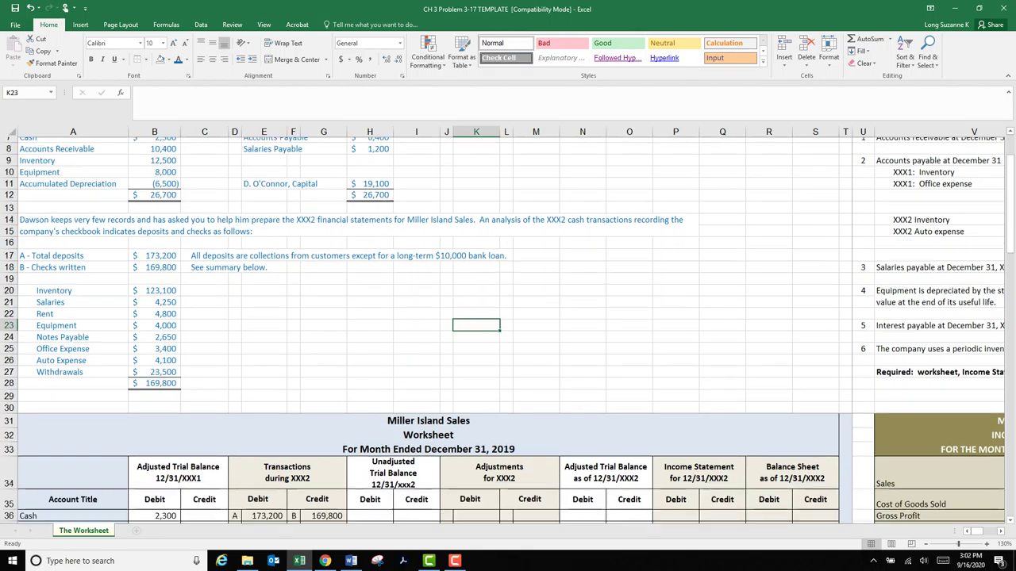
{"action": "scroll", "coordinate": [508, 331], "scroll_direction": "down", "scroll_amount": 2}
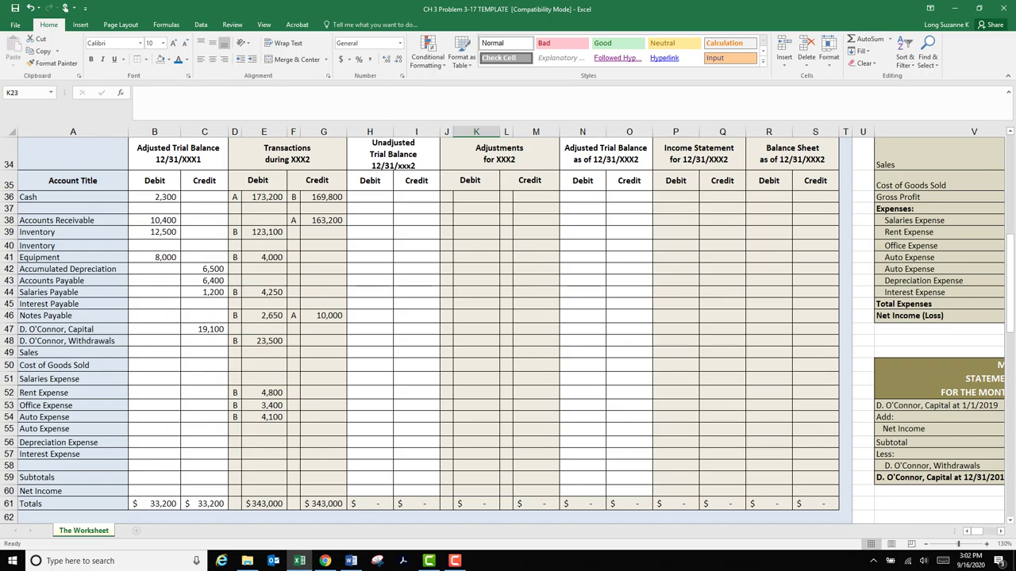
{"action": "left_click", "coordinate": [370, 197]}
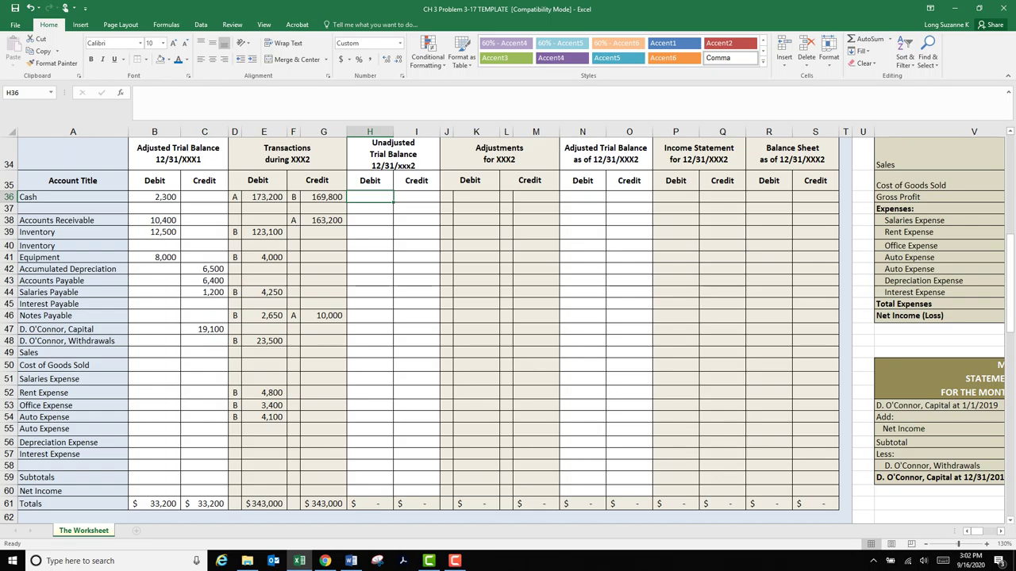
{"action": "type", "text": "="}
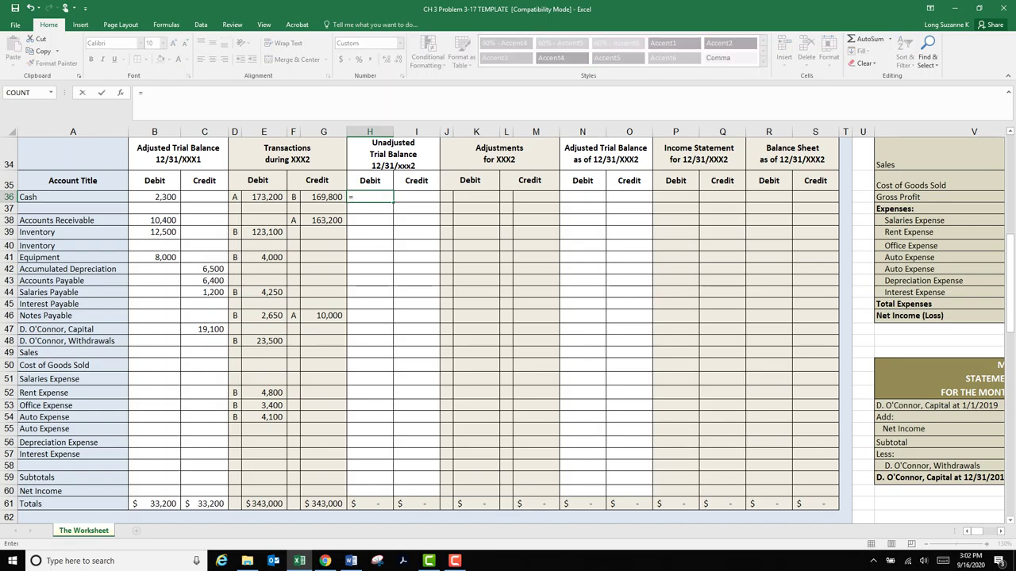
{"action": "left_click", "coordinate": [155, 197]}
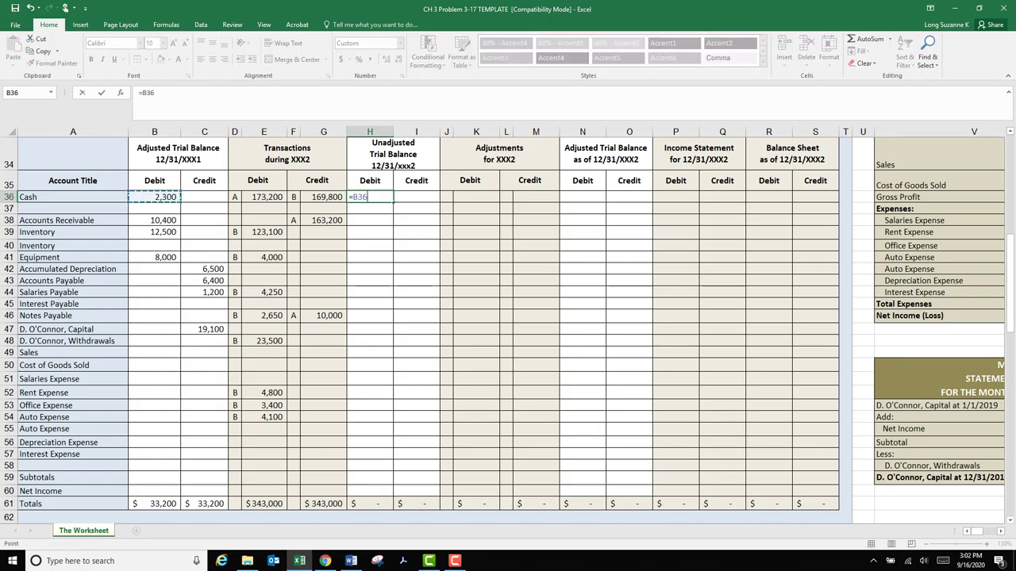
{"action": "type", "text": "+"}
{"action": "left_click", "coordinate": [265, 196]}
{"action": "type", "text": "-"}
{"action": "left_click", "coordinate": [323, 197]}
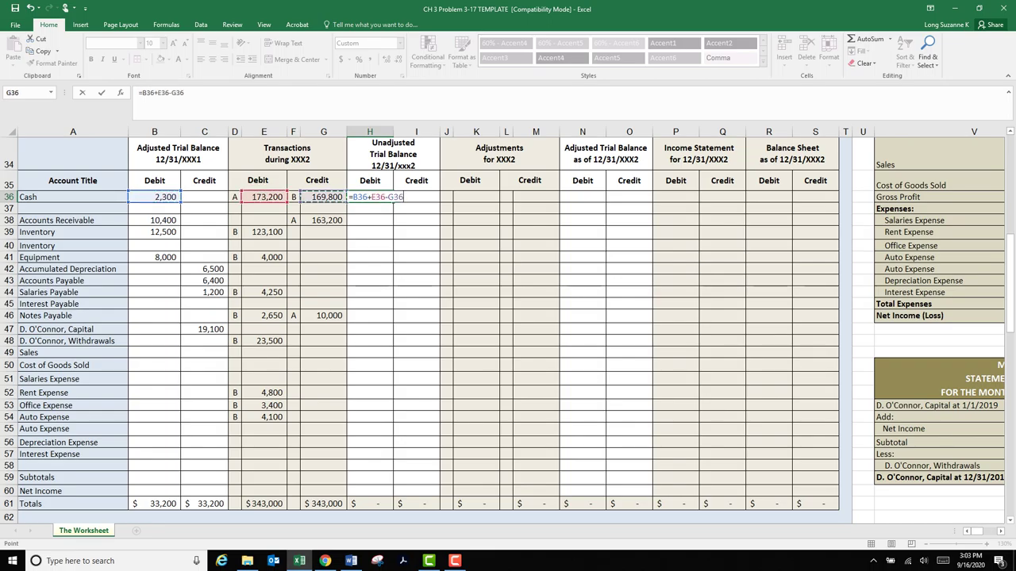
{"action": "key", "text": "Return"}
{"action": "left_click", "coordinate": [369, 197]}
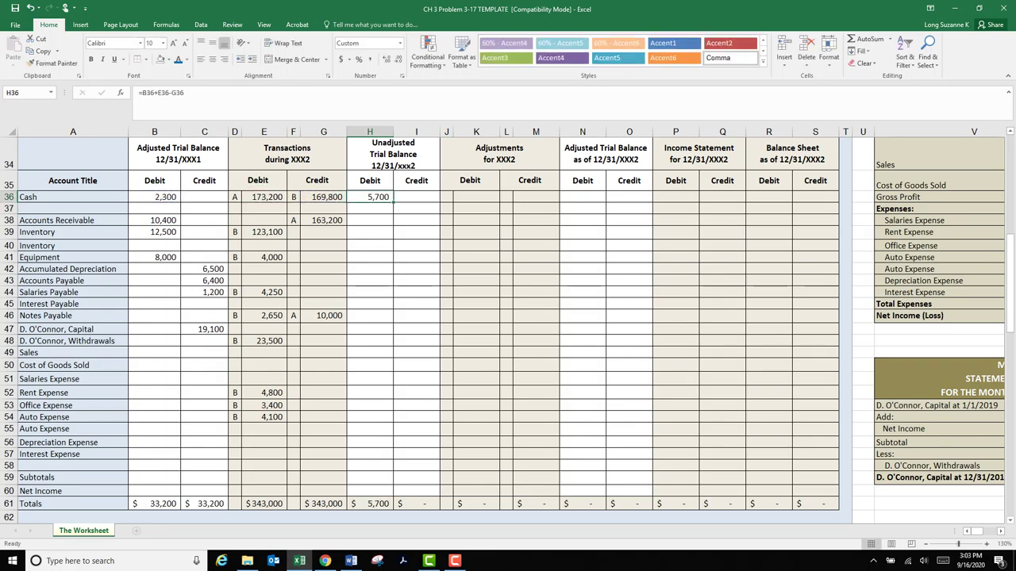
{"action": "left_click_drag", "start_coordinate": [392, 203], "coordinate": [392, 446]}
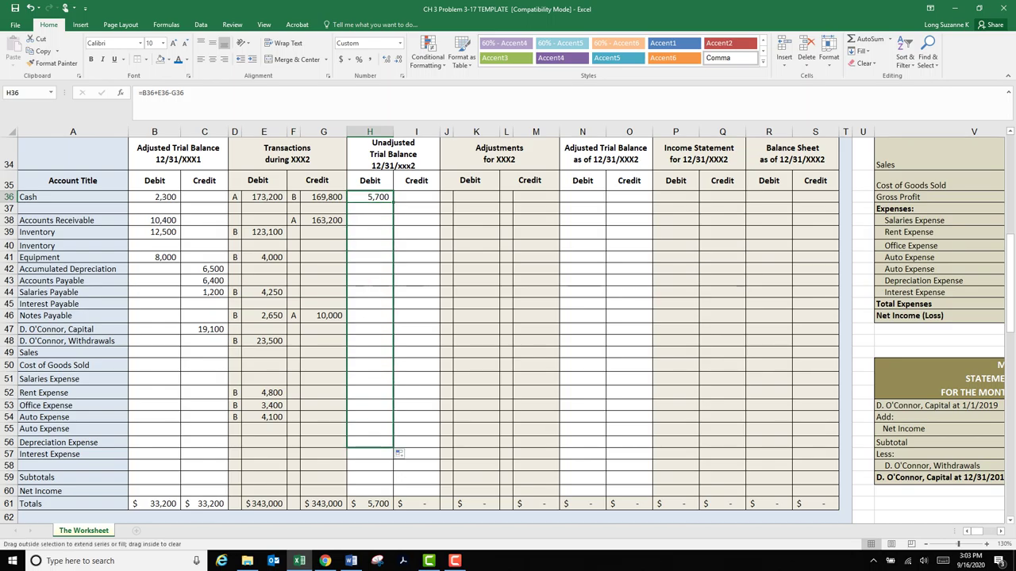
- Clear the copied formulas from H37, H38, H40, H42, H43, H45:H47 and H49:H51 in the Unadjusted Trial Balance debit column
{"action": "left_click", "coordinate": [369, 209]}
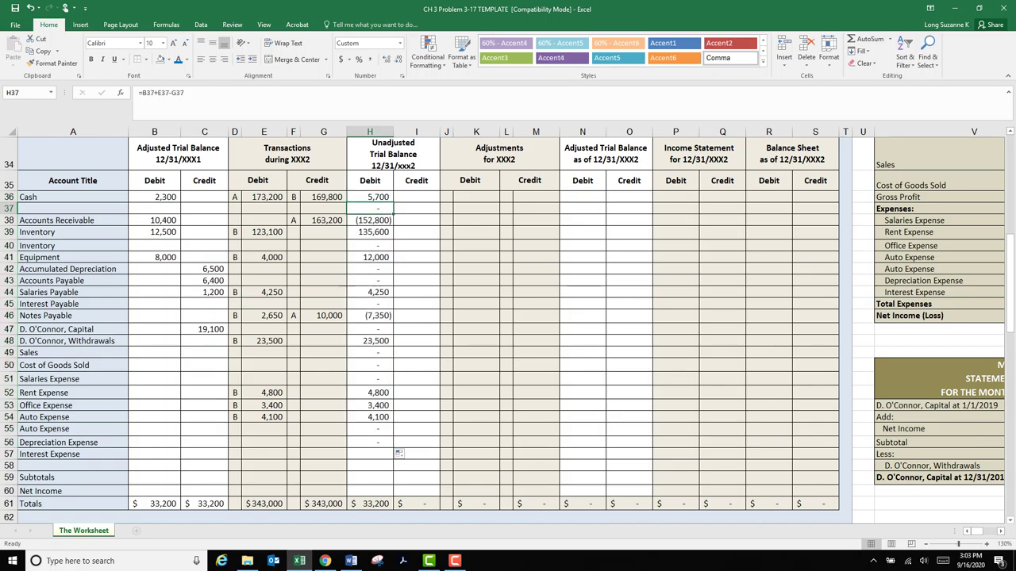
{"action": "key", "text": "Delete"}
{"action": "key", "text": "Down"}
{"action": "key", "text": "Delete"}
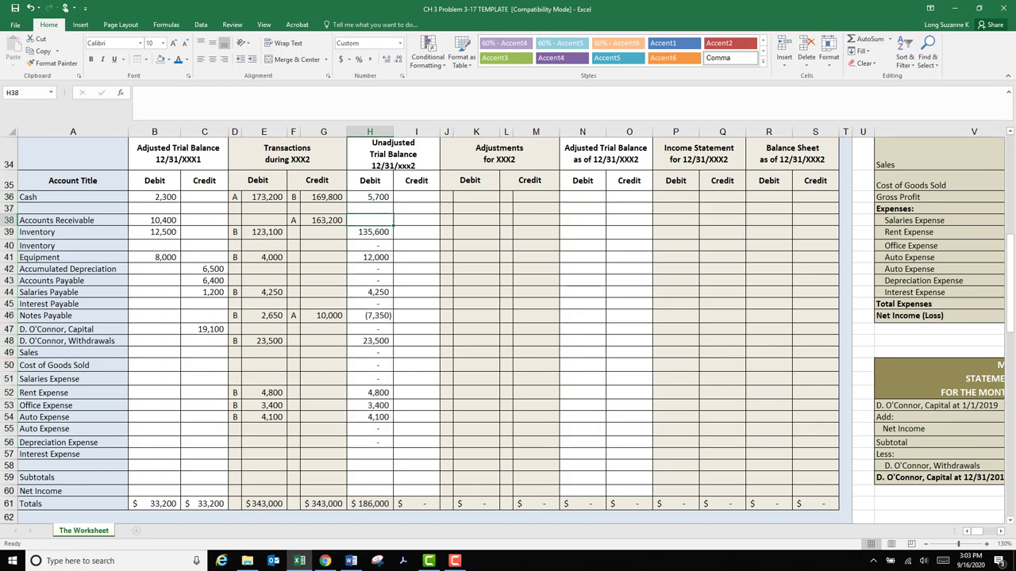
{"action": "left_click_drag", "start_coordinate": [370, 269], "coordinate": [370, 376]}
{"action": "key", "text": "Delete"}
{"action": "key", "text": "Delete"}
{"action": "left_click", "coordinate": [370, 351]}
{"action": "key", "text": "Delete"}
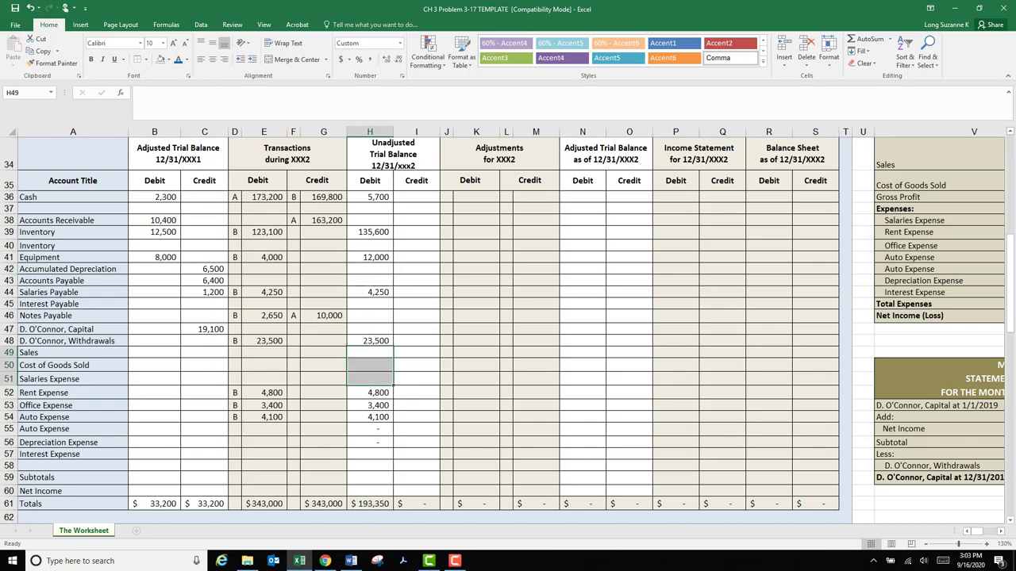
- Check the remaining Unadjusted Trial Balance debit formulas for the accounts from Cash down to Auto Expense
{"action": "left_click_drag", "start_coordinate": [370, 428], "coordinate": [370, 443]}
{"action": "left_click", "coordinate": [370, 454]}
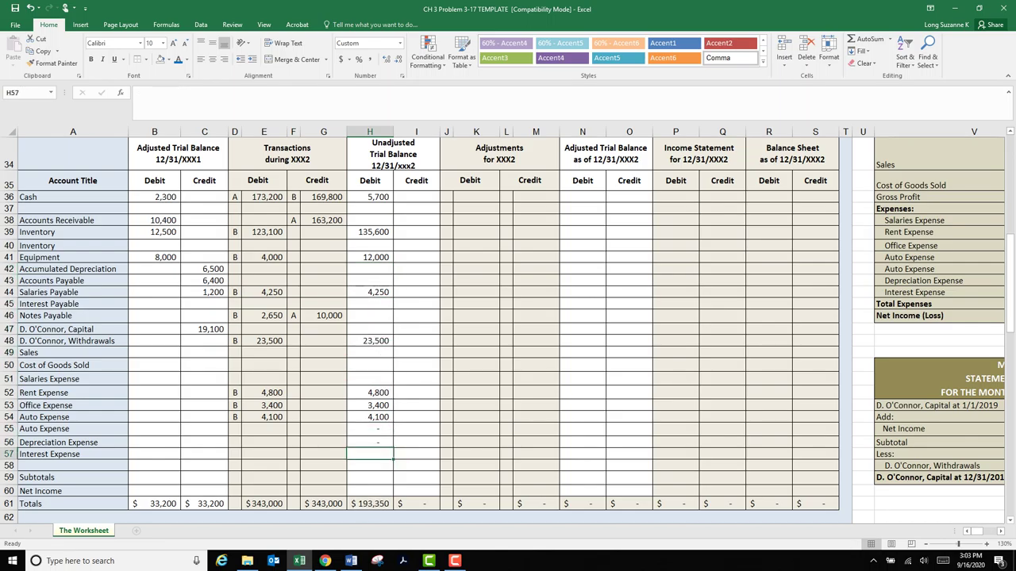
{"action": "left_click", "coordinate": [370, 197]}
{"action": "left_click", "coordinate": [370, 231]}
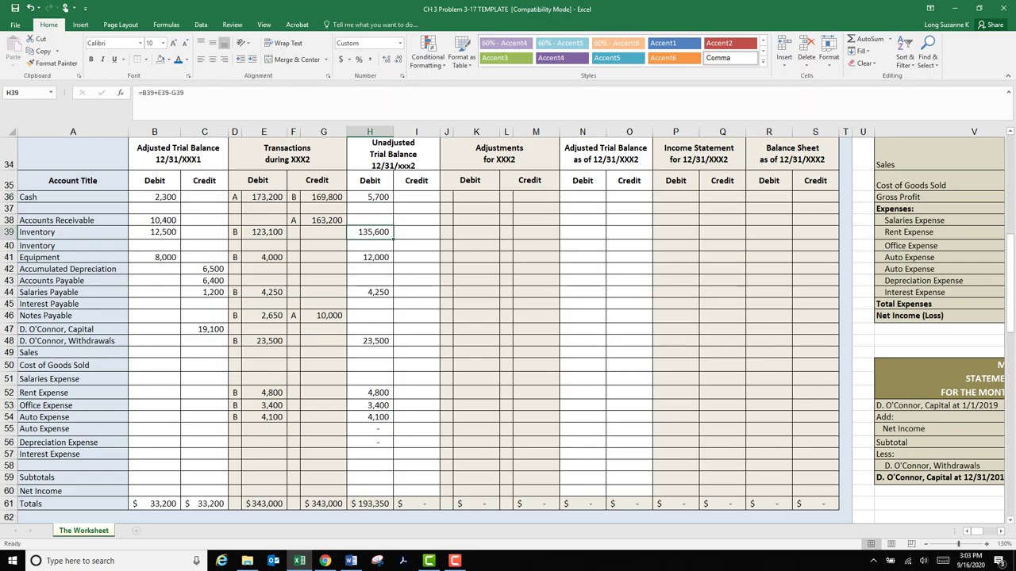
{"action": "left_click", "coordinate": [370, 257]}
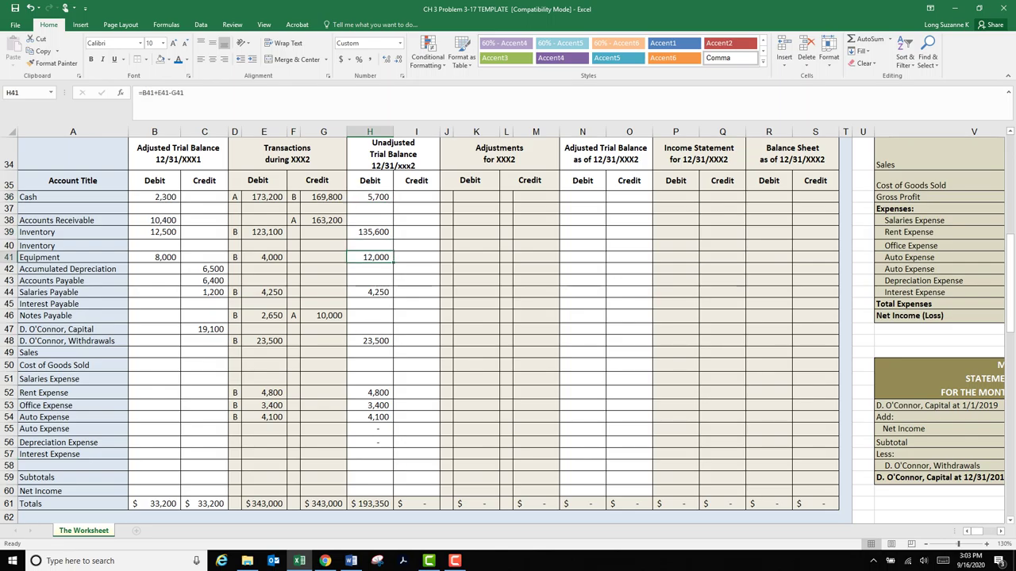
{"action": "left_click", "coordinate": [370, 292]}
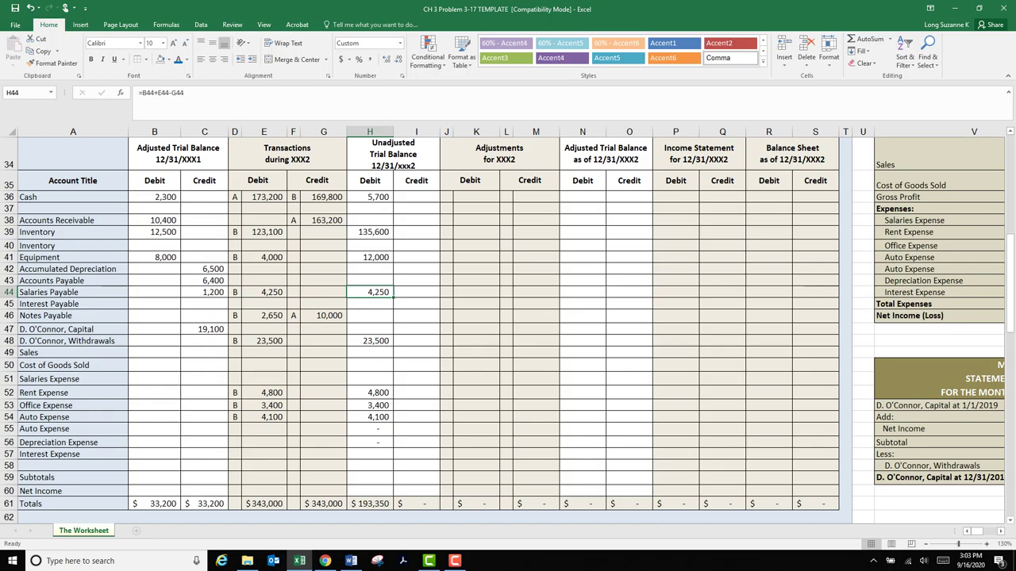
{"action": "left_click", "coordinate": [370, 341]}
{"action": "left_click", "coordinate": [370, 366]}
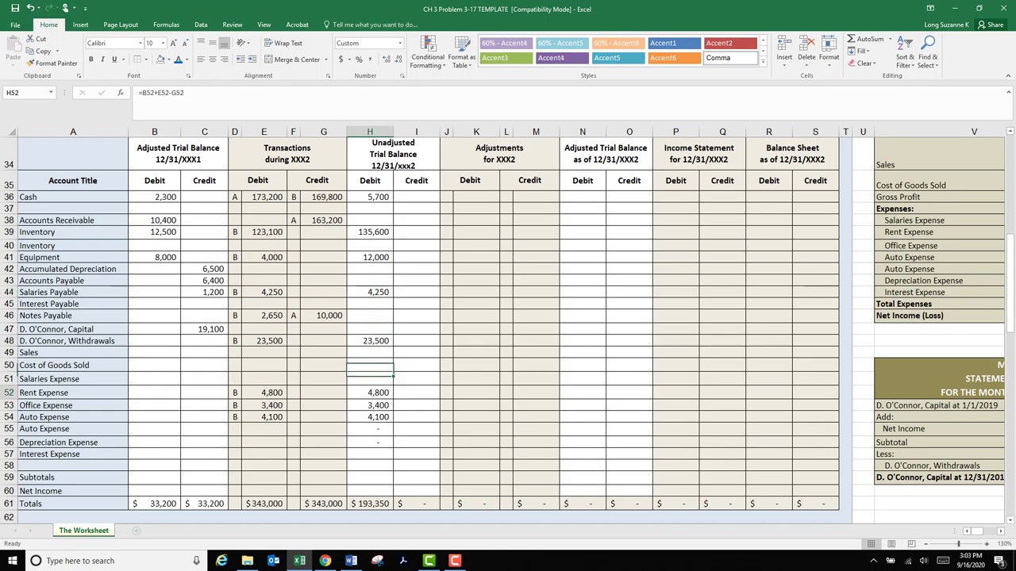
{"action": "left_click_drag", "start_coordinate": [370, 393], "coordinate": [370, 418]}
- Clear the copied formulas from H55:H56 for the second Auto Expense row and Depreciation Expense
{"action": "left_click", "coordinate": [369, 429]}
{"action": "key", "text": "shift+Down"}
{"action": "key", "text": "ctrl+v"}
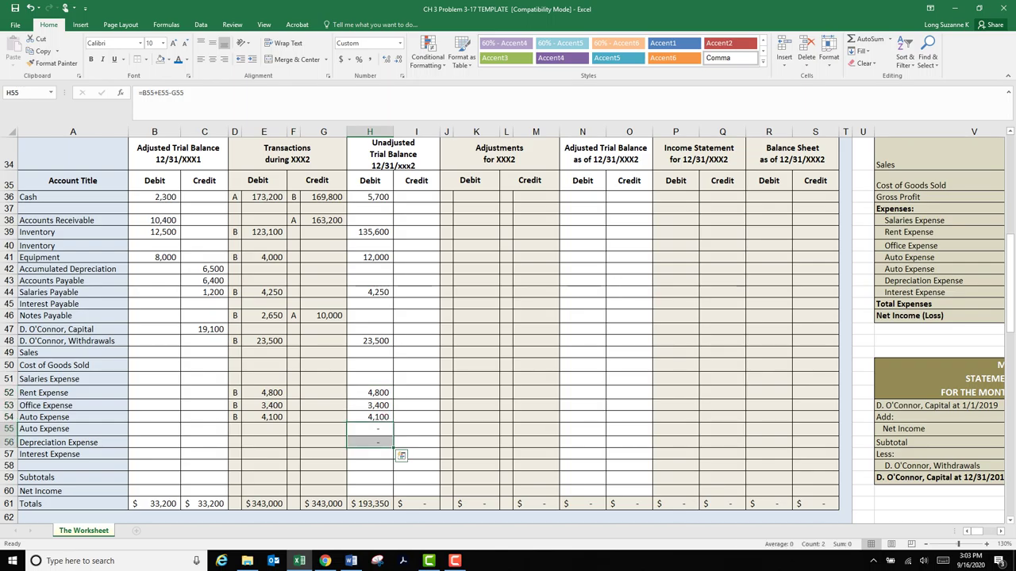
{"action": "key", "text": "Delete"}
- Calculate Accounts Receivable's unadjusted credit balance in I38 with the formula =G38-B38
{"action": "left_click", "coordinate": [417, 366]}
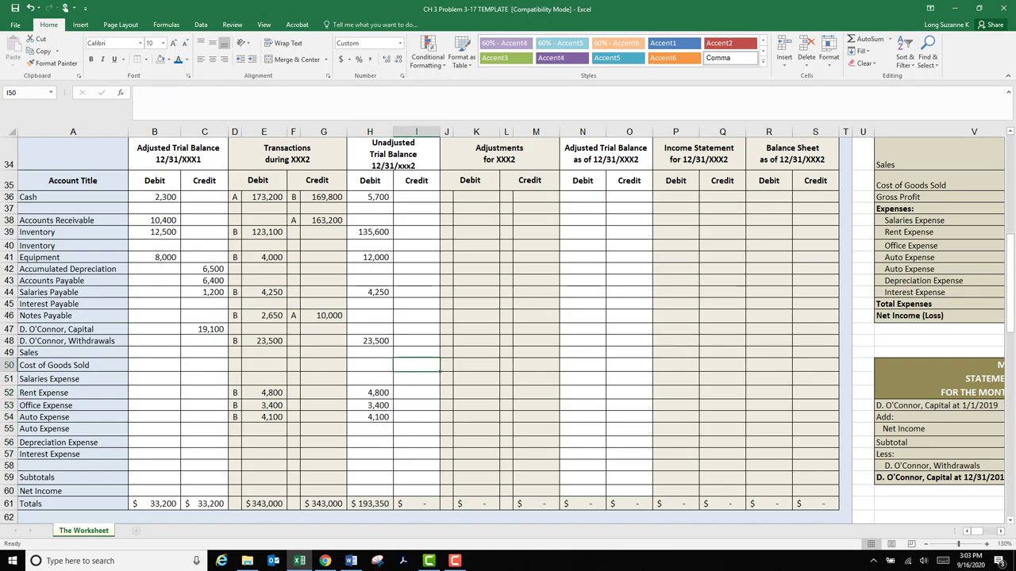
{"action": "key", "text": "Up"}
{"action": "key", "text": "Up"}
{"action": "key", "text": "Up"}
{"action": "key", "text": "Up"}
{"action": "key", "text": "Up"}
{"action": "key", "text": "Up"}
{"action": "key", "text": "Up"}
{"action": "key", "text": "Up"}
{"action": "key", "text": "Up"}
{"action": "key", "text": "Up"}
{"action": "key", "text": "Up"}
{"action": "key", "text": "Up"}
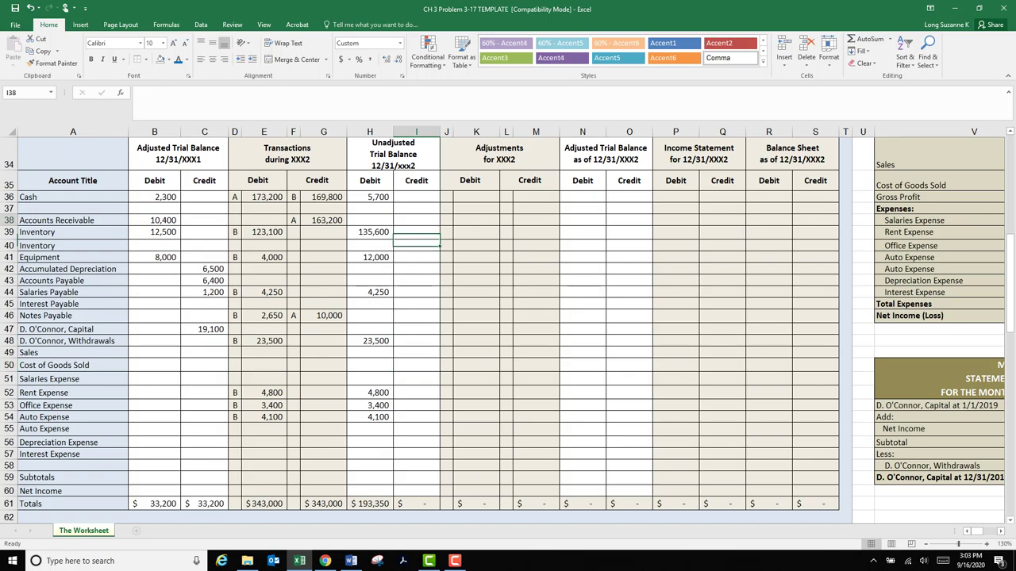
{"action": "type", "text": "="}
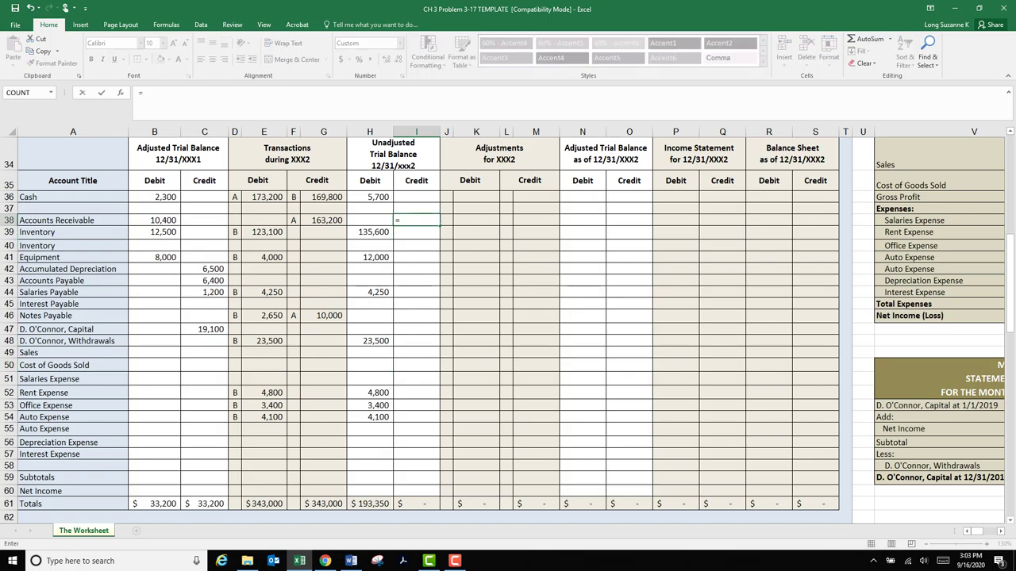
{"action": "key", "text": "Left"}
{"action": "key", "text": "Left"}
{"action": "type", "text": "-"}
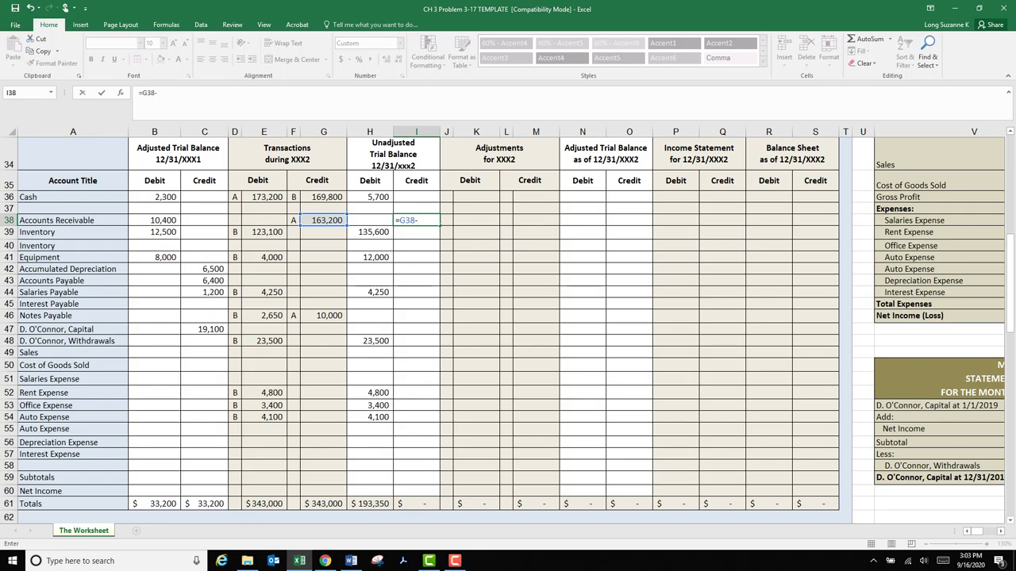
{"action": "key", "text": "Left"}
{"action": "key", "text": "Left"}
{"action": "key", "text": "Left"}
{"action": "key", "text": "Left"}
{"action": "key", "text": "Left"}
{"action": "key", "text": "Left"}
{"action": "key", "text": "Left"}
{"action": "key", "text": "Return"}
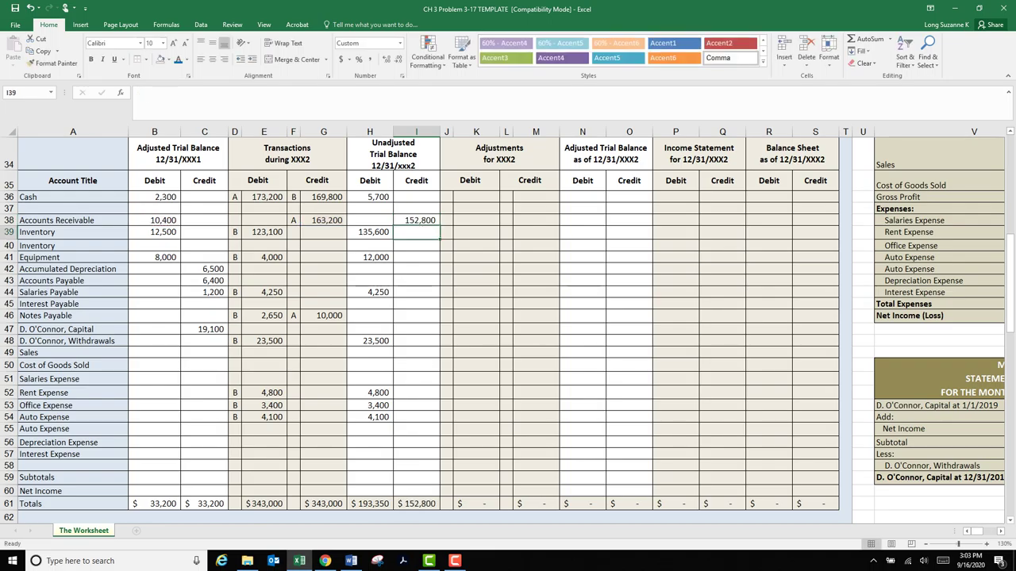
{"action": "key", "text": "Up"}
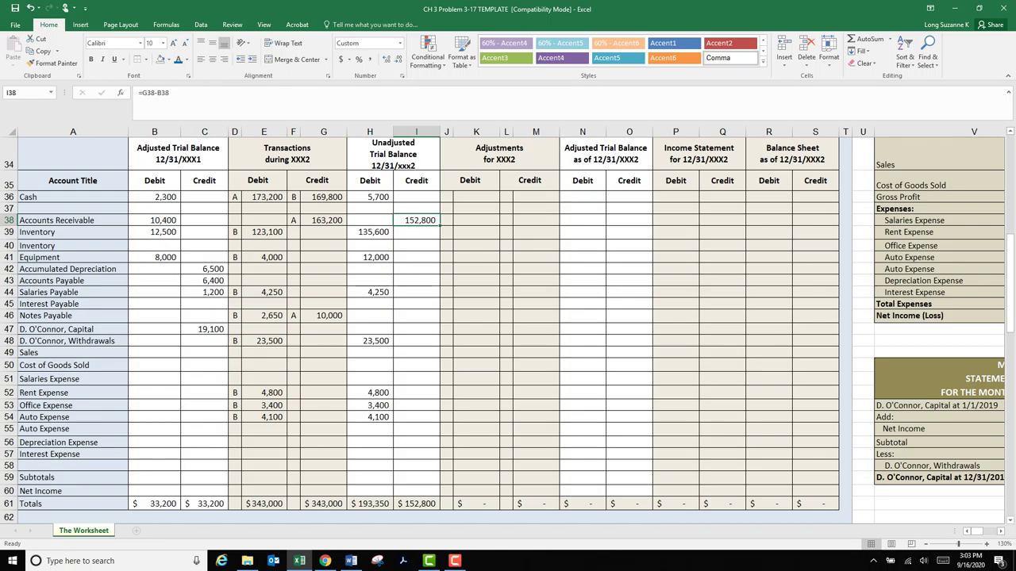
- Calculate Accumulated Depreciation's unadjusted credit balance in I42 with the formula =C42+G42-E42
{"action": "left_click", "coordinate": [370, 292]}
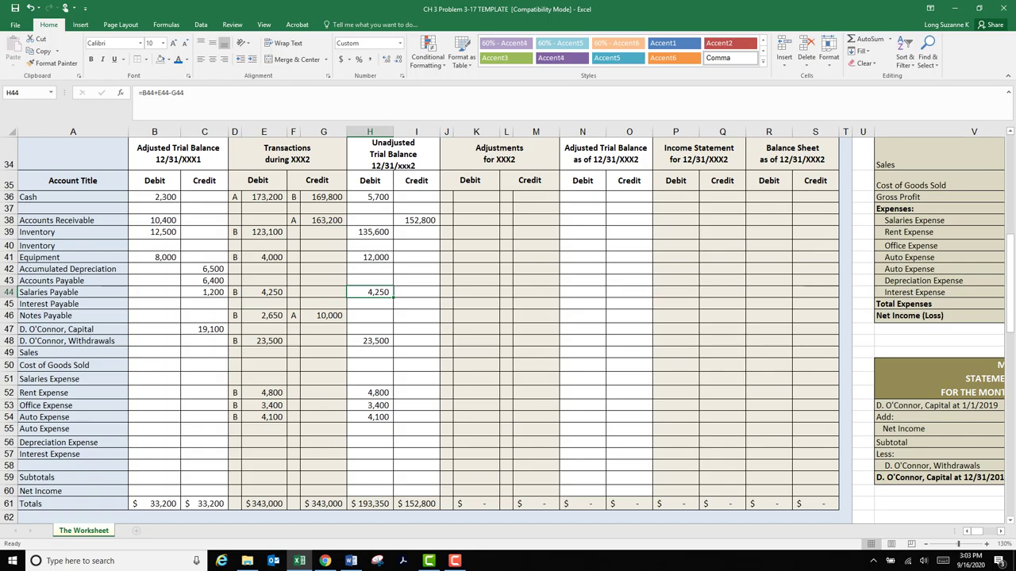
{"action": "left_click", "coordinate": [417, 220]}
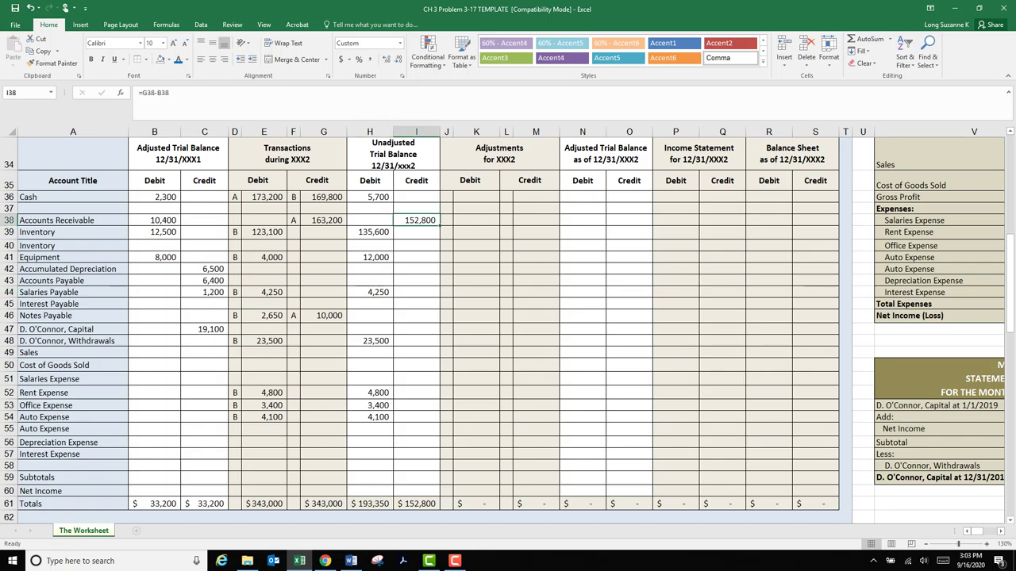
{"action": "key", "text": "Down"}
{"action": "key", "text": "Down"}
{"action": "key", "text": "Down"}
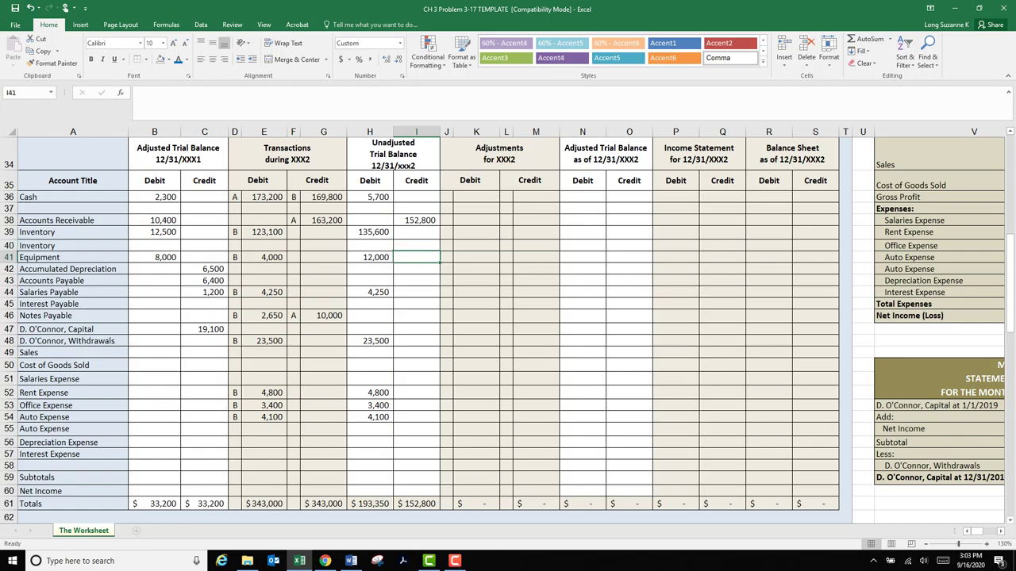
{"action": "key", "text": "Down"}
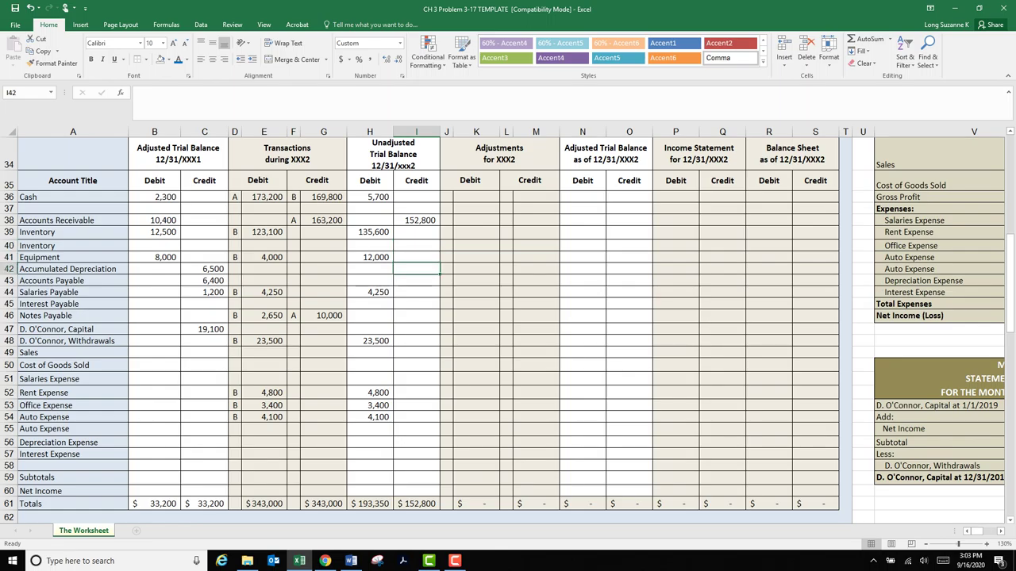
{"action": "type", "text": "="}
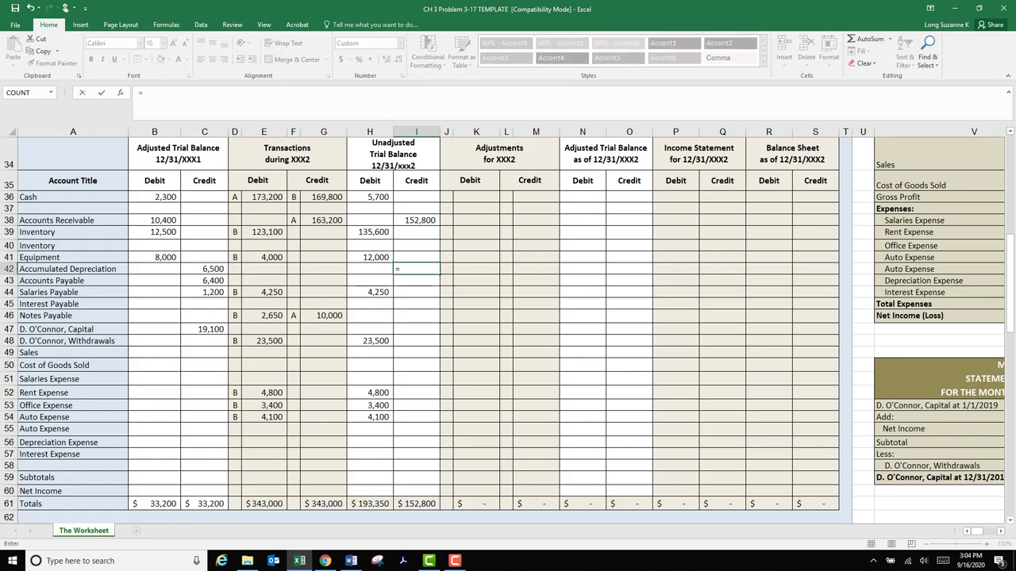
{"action": "left_click", "coordinate": [204, 269]}
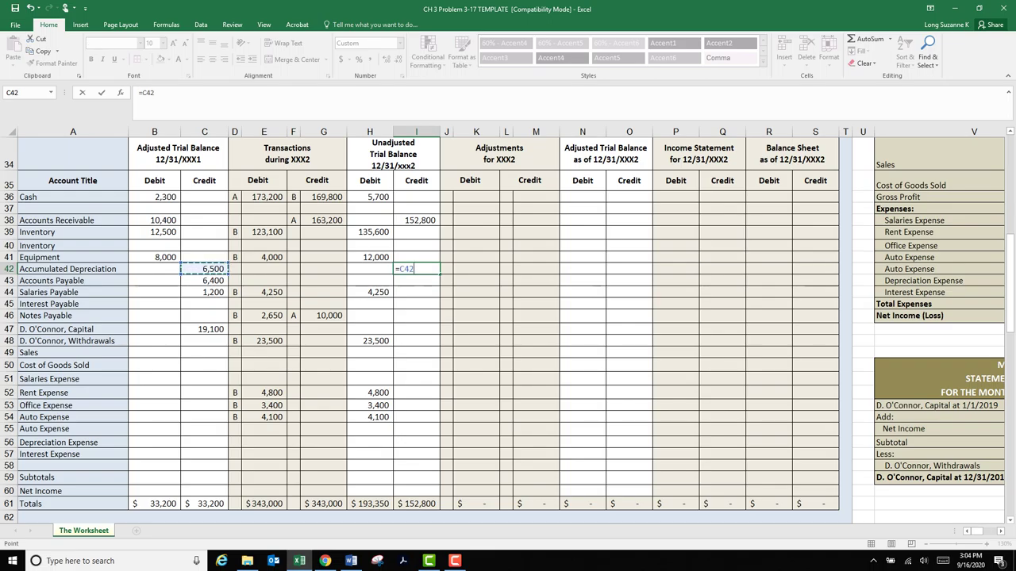
{"action": "type", "text": "+"}
{"action": "left_click", "coordinate": [324, 269]}
{"action": "type", "text": "-"}
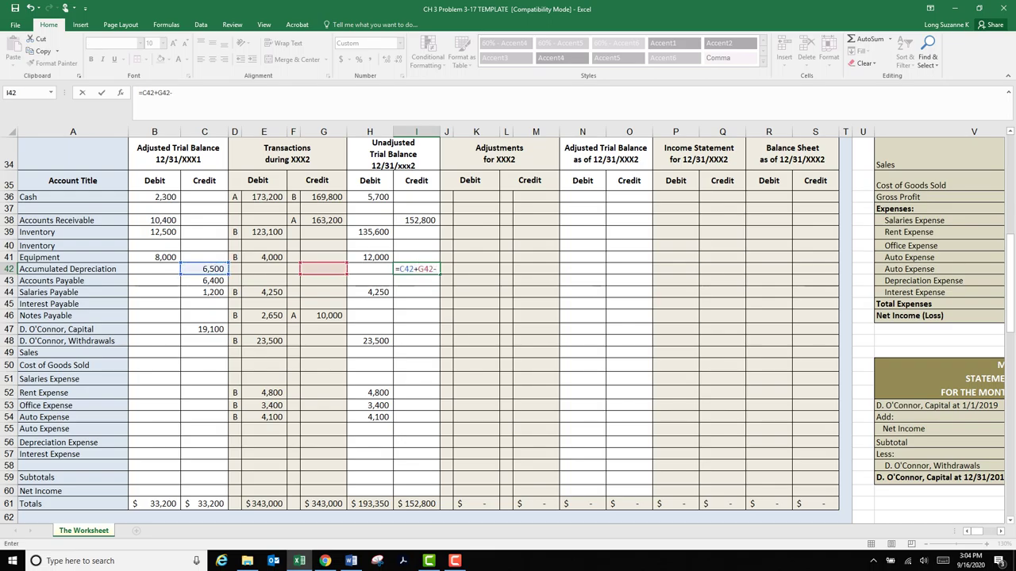
{"action": "left_click", "coordinate": [264, 269]}
{"action": "key", "text": "Return"}
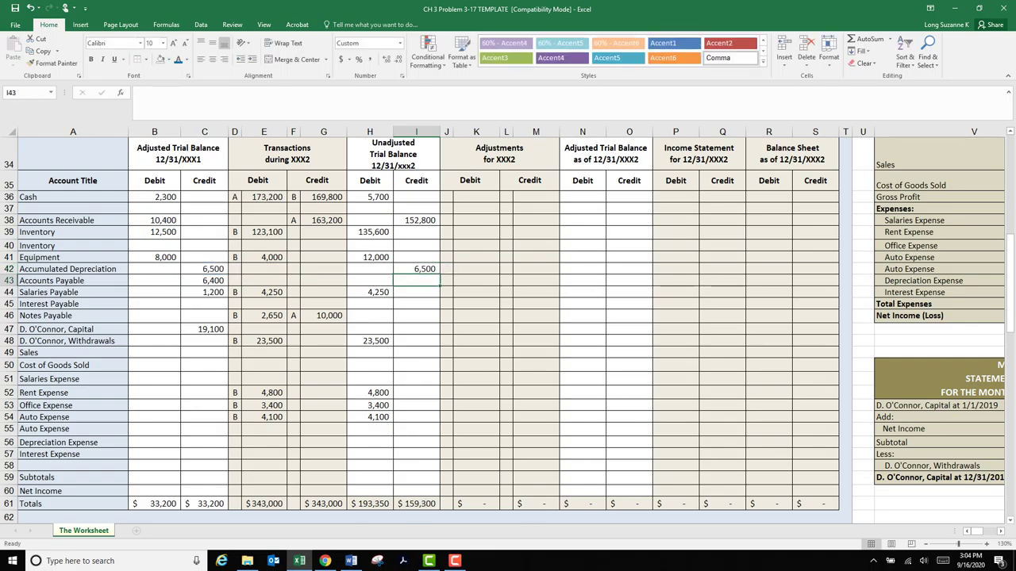
- Copy the I42 formula down through I52, clearing the unneeded copies from I44:I45 and I48:I52
{"action": "left_click", "coordinate": [417, 269]}
{"action": "left_click_drag", "start_coordinate": [438, 275], "coordinate": [439, 398]}
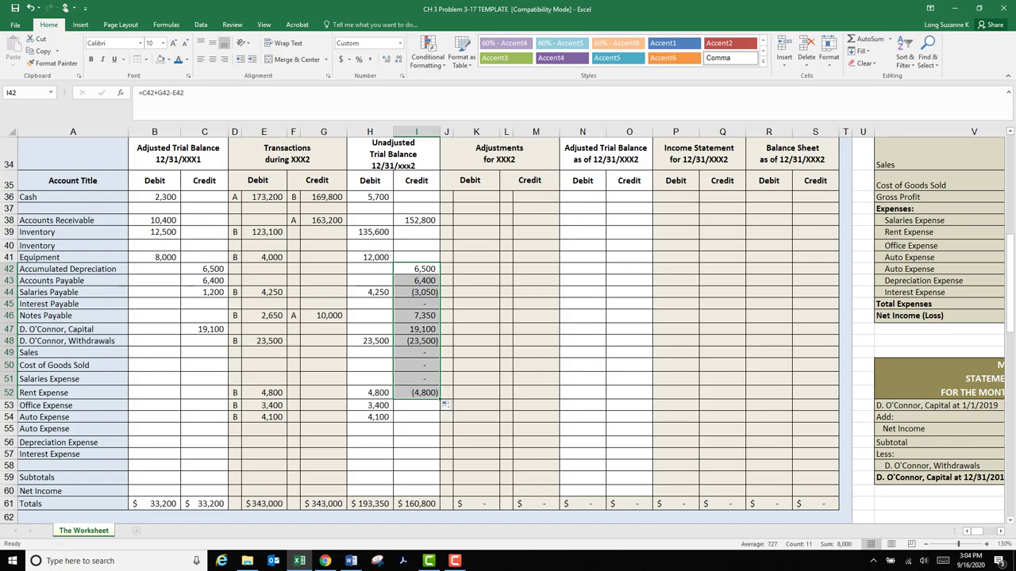
{"action": "left_click_drag", "start_coordinate": [417, 293], "coordinate": [417, 304]}
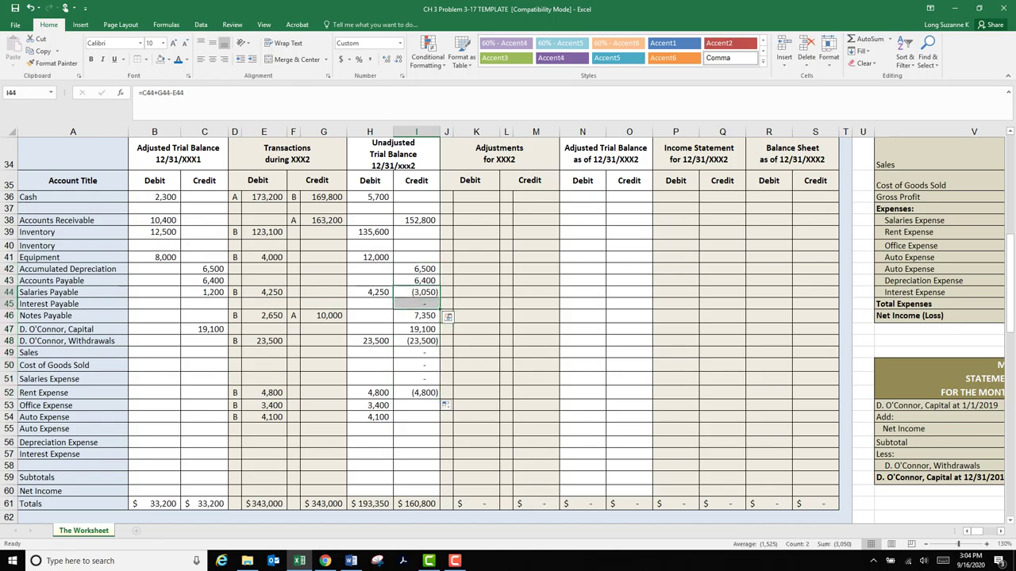
{"action": "key", "text": "Delete"}
{"action": "left_click_drag", "start_coordinate": [417, 340], "coordinate": [417, 393]}
{"action": "key", "text": "Delete"}
{"action": "left_click", "coordinate": [417, 429]}
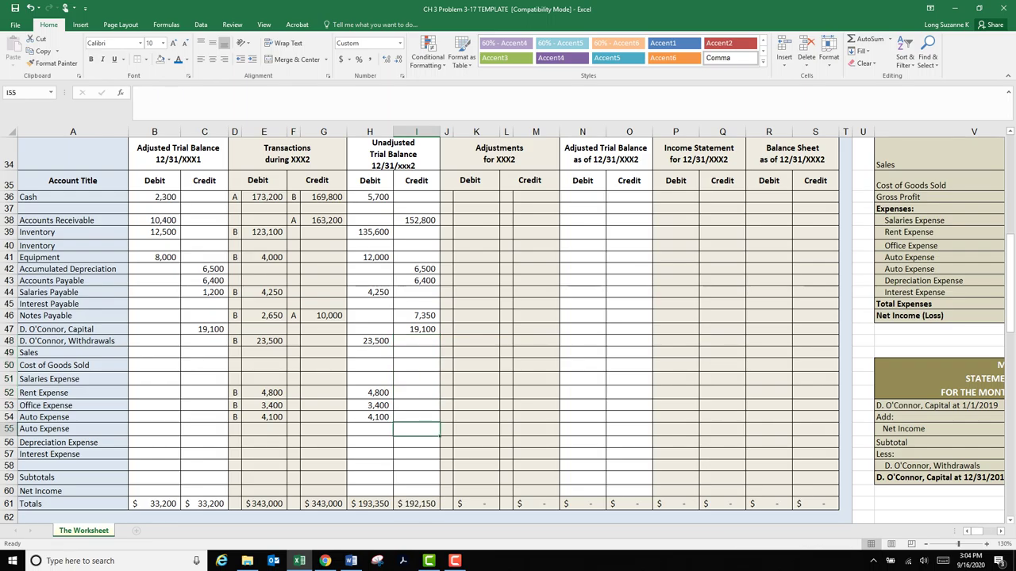
- Check the Unadjusted Trial Balance credit formulas in I42, I43, I46 and I47 and compare the totals in H61 and I61
{"action": "left_click", "coordinate": [417, 269]}
{"action": "left_click", "coordinate": [417, 281]}
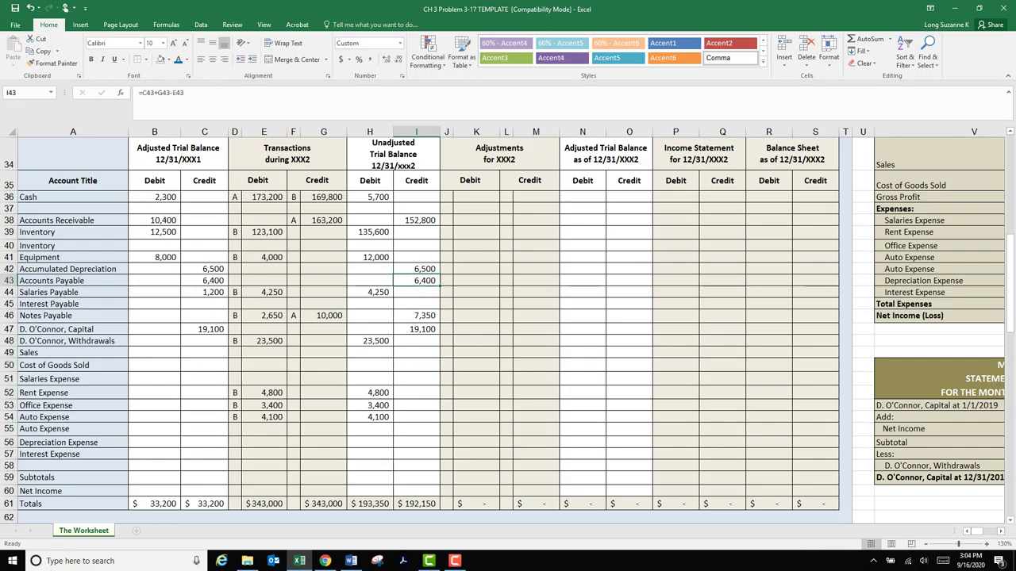
{"action": "left_click", "coordinate": [416, 316]}
{"action": "left_click", "coordinate": [417, 330]}
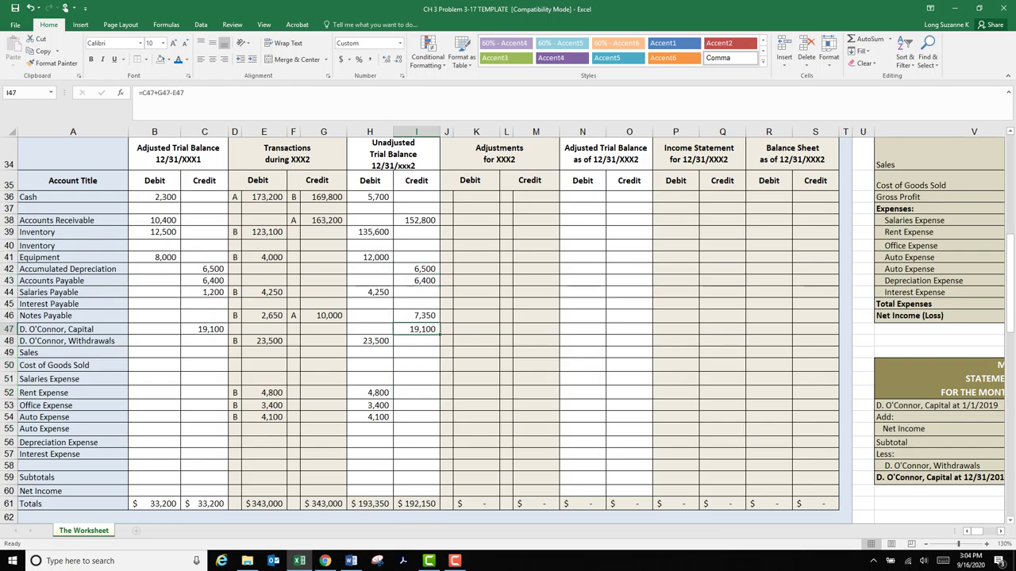
{"action": "left_click", "coordinate": [417, 379]}
{"action": "left_click", "coordinate": [416, 504]}
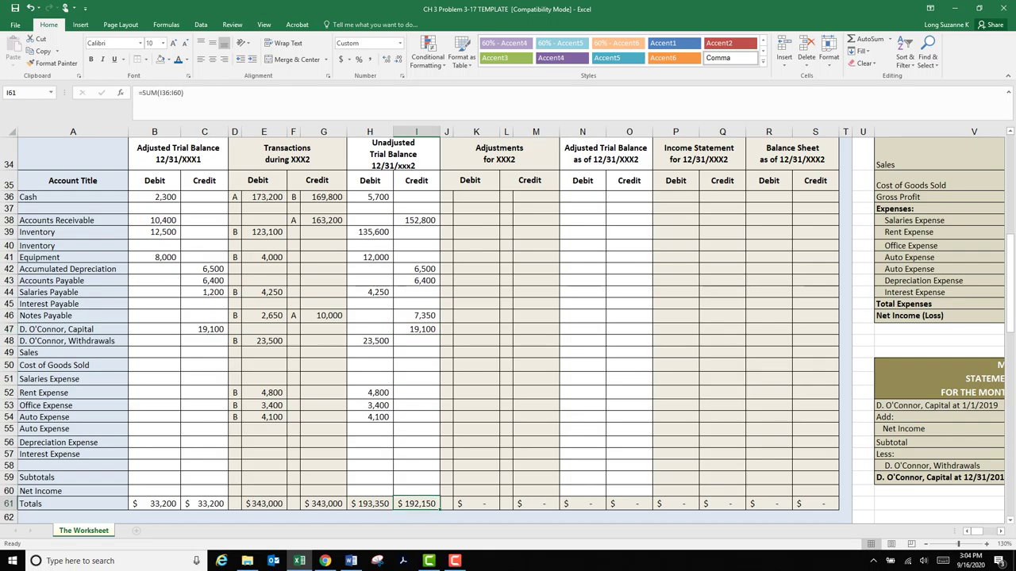
{"action": "left_click", "coordinate": [370, 504]}
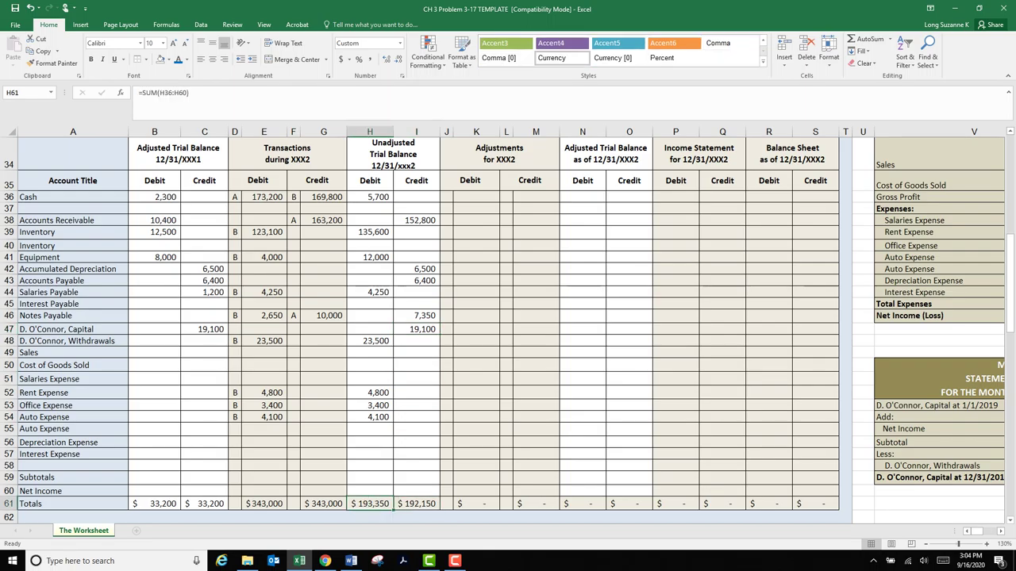
{"action": "key", "text": "Down"}
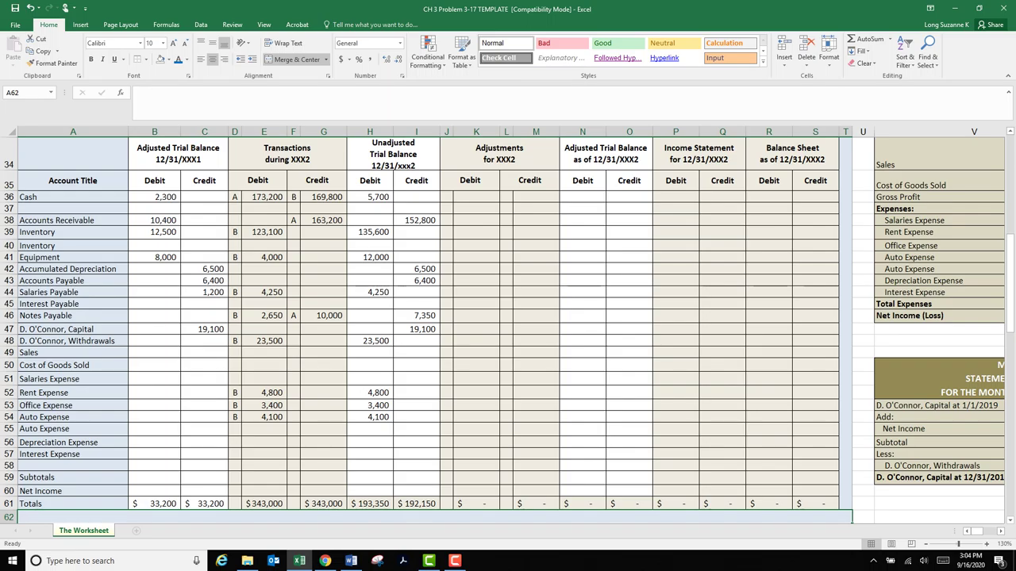
- Try to calculate the difference between the Unadjusted Trial Balance totals in I59 with the formula =H61-I61
{"action": "left_click", "coordinate": [417, 477]}
{"action": "type", "text": "="}
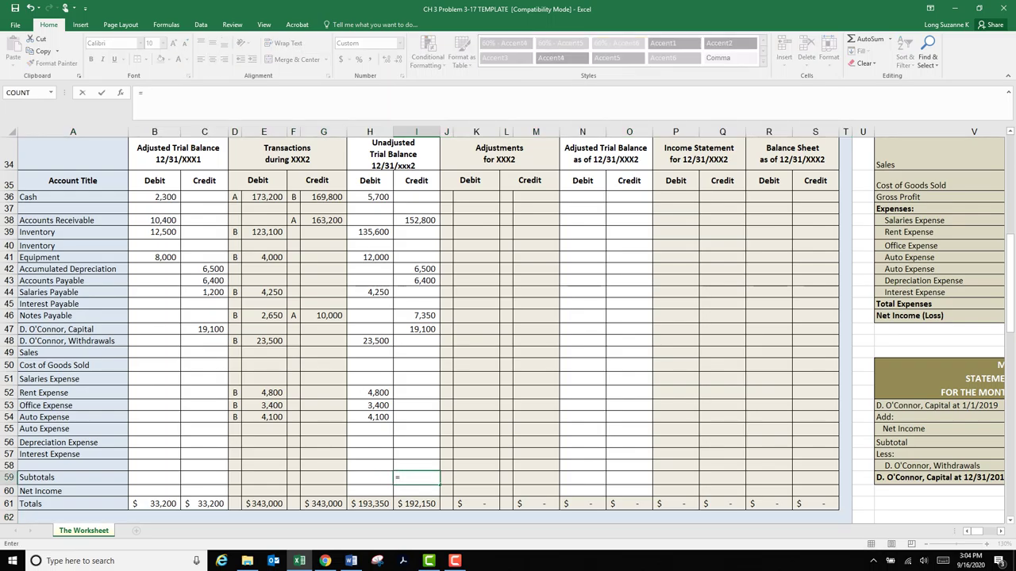
{"action": "left_click", "coordinate": [370, 504]}
{"action": "type", "text": "-"}
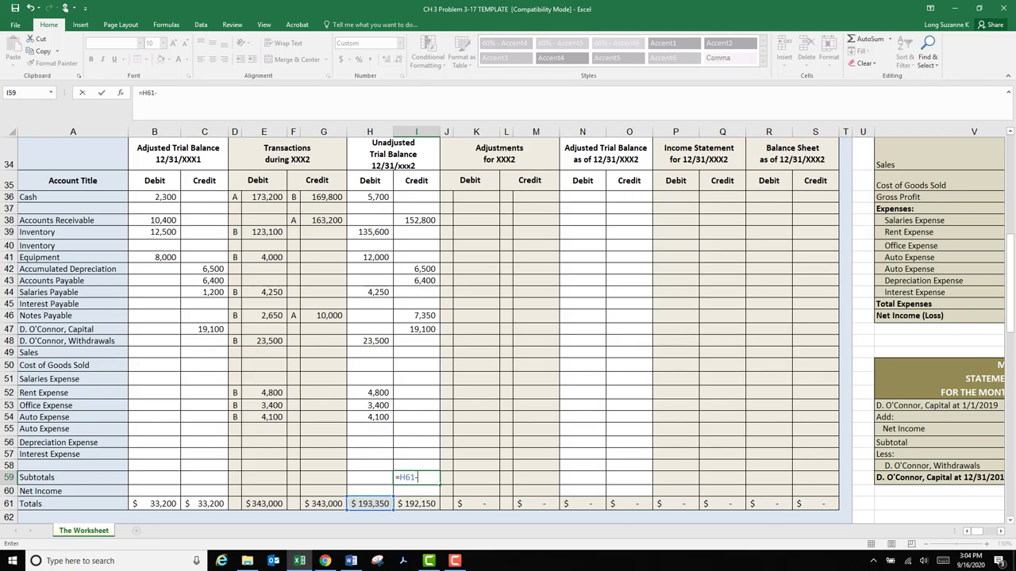
{"action": "left_click", "coordinate": [416, 503]}
{"action": "key", "text": "Return"}
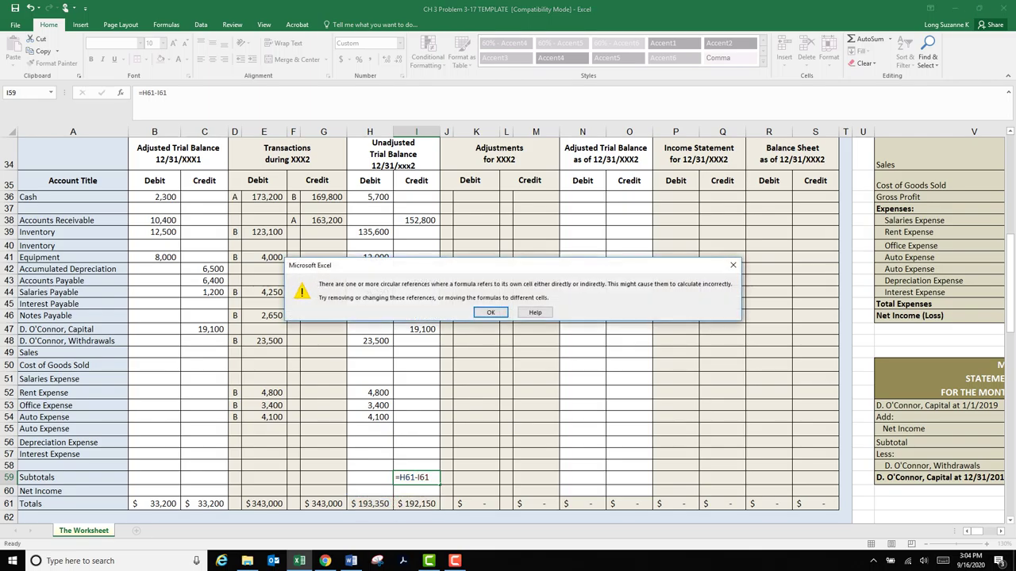
{"action": "left_click", "coordinate": [490, 312]}
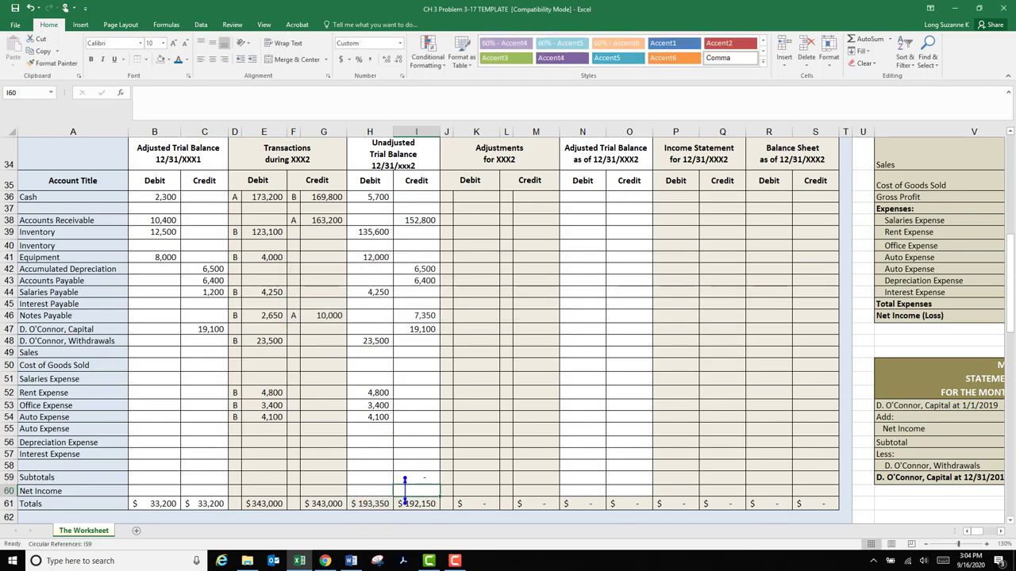
{"action": "key", "text": "Up"}
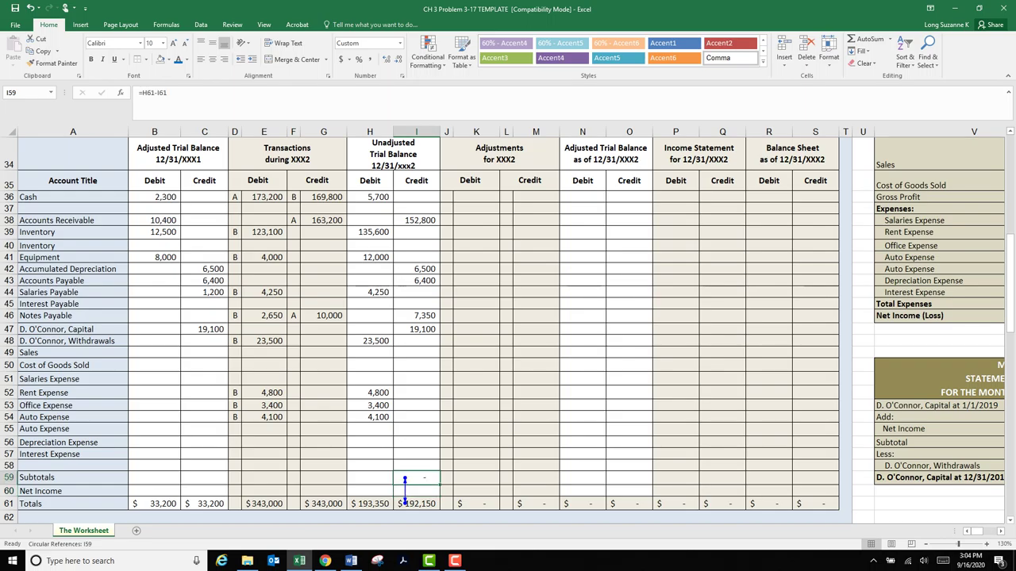
{"action": "key", "text": "Delete"}
{"action": "type", "text": "=19"}
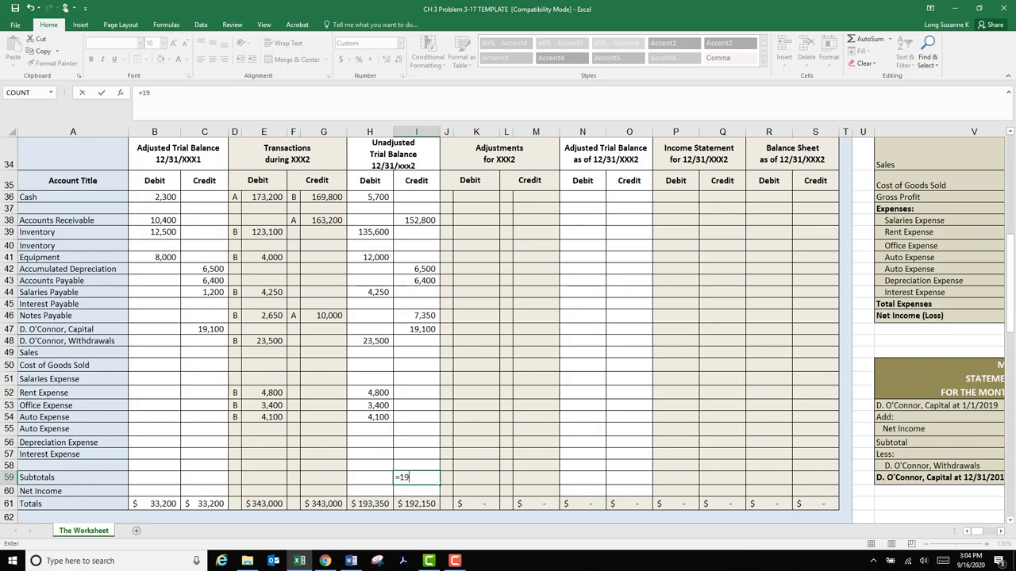
{"action": "type", "text": "3350-192150"}
{"action": "key", "text": "Return"}
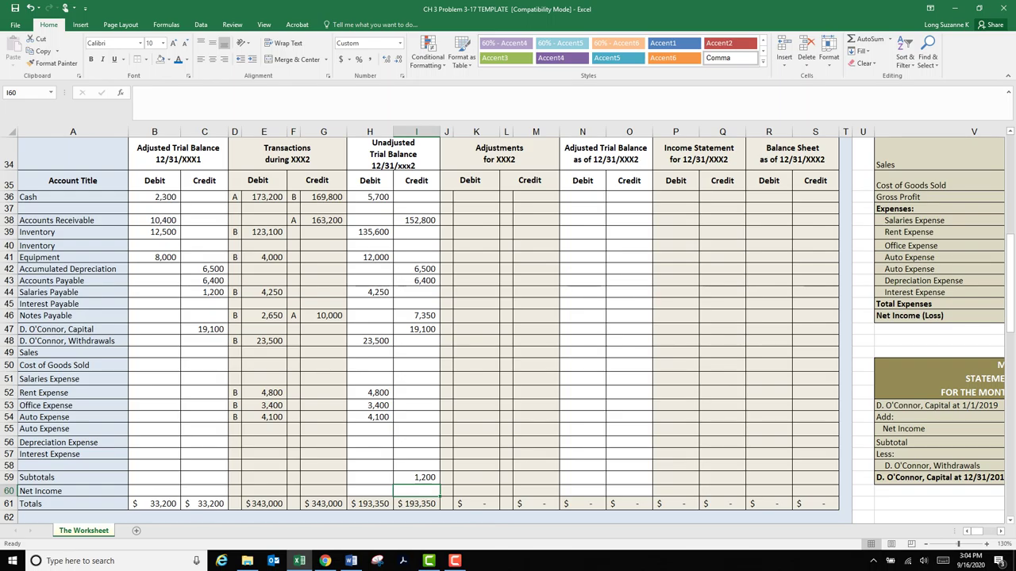
- Correct Salaries Payable's unadjusted debit balance in H44 to =E44-C44 and clear the temporary difference calculation from I59
{"action": "left_click", "coordinate": [205, 292]}
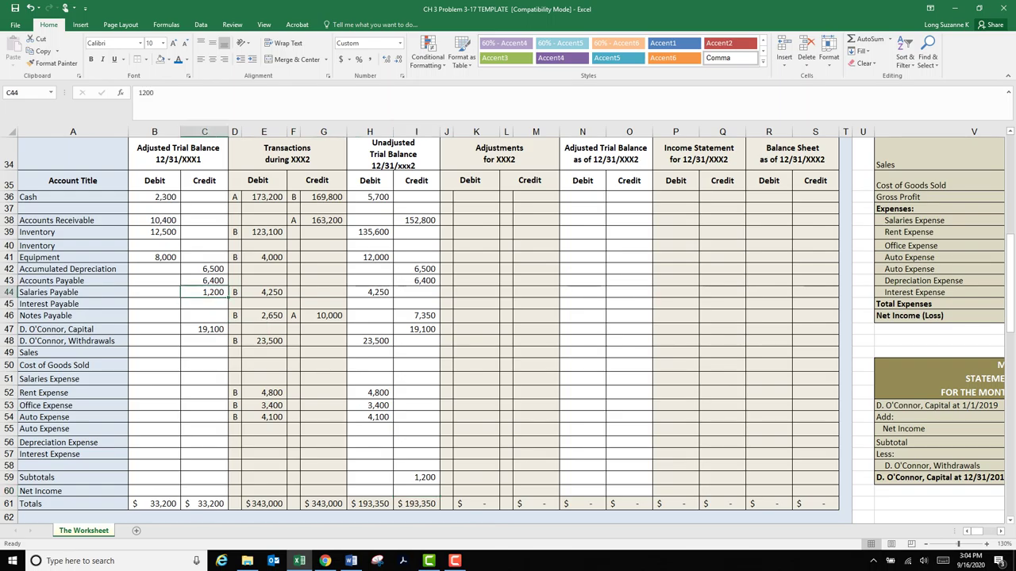
{"action": "left_click", "coordinate": [370, 292]}
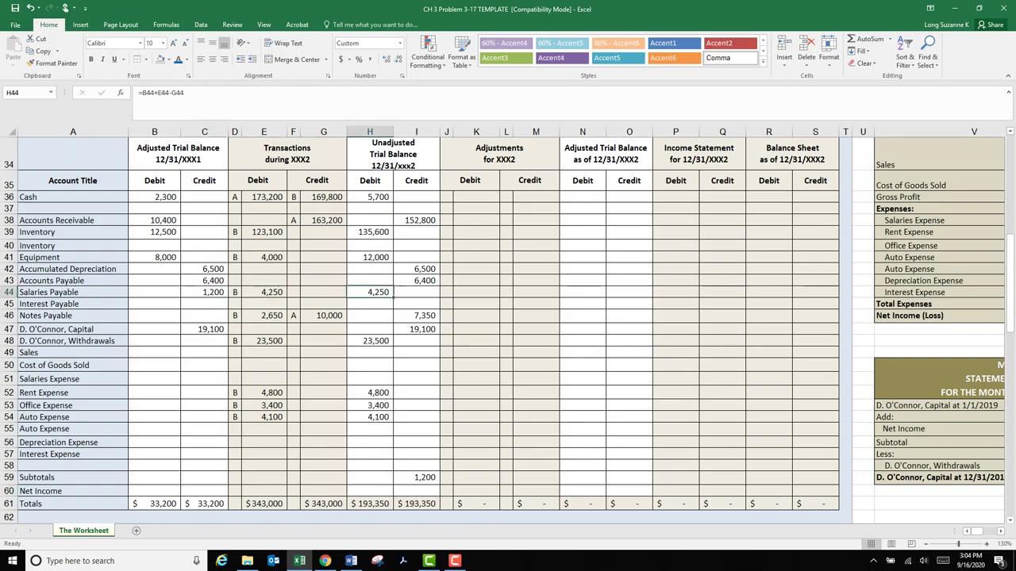
{"action": "type", "text": "="}
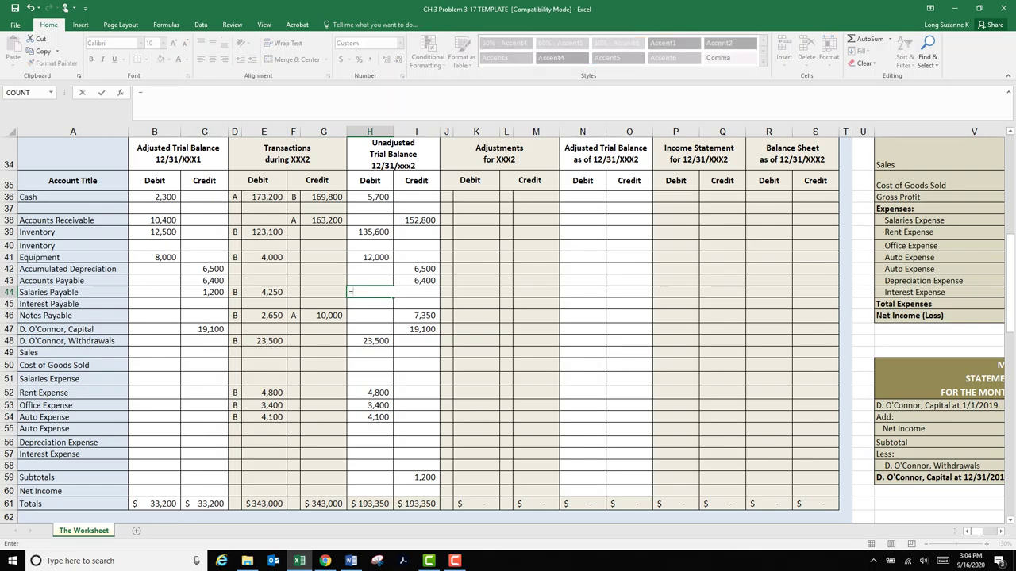
{"action": "left_click", "coordinate": [264, 292]}
{"action": "type", "text": "-"}
{"action": "left_click", "coordinate": [204, 292]}
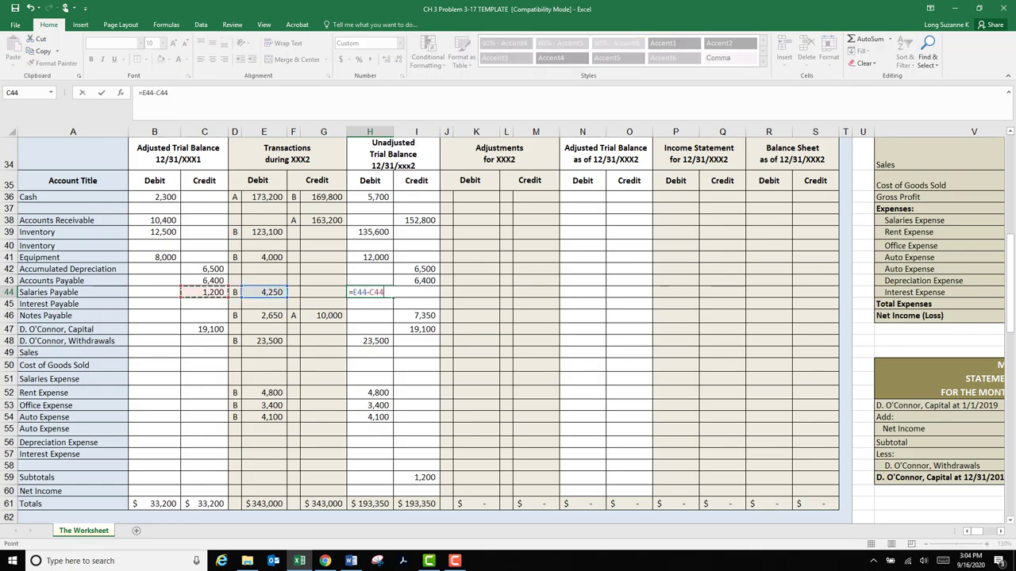
{"action": "key", "text": "Return"}
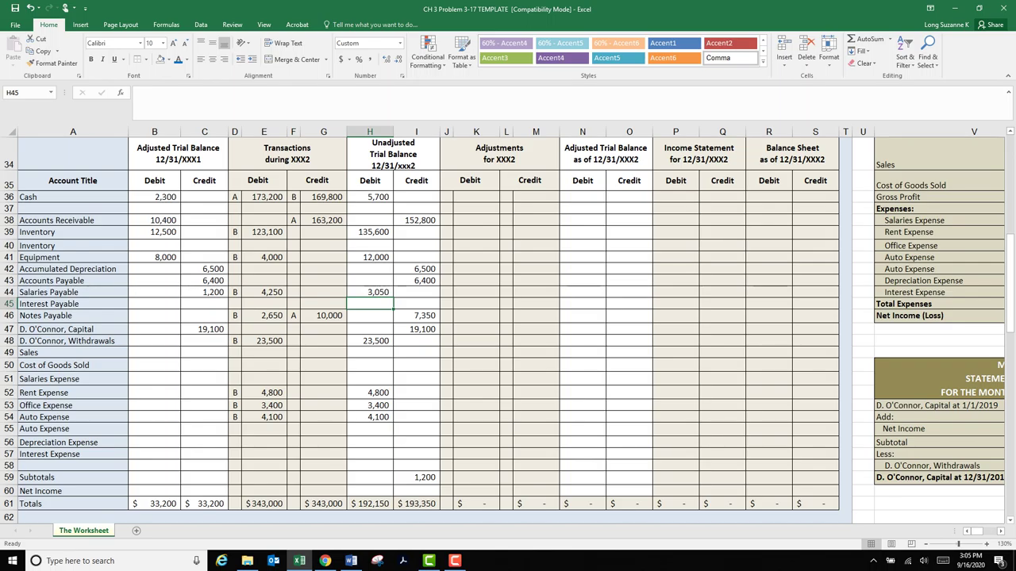
{"action": "left_click", "coordinate": [417, 478]}
{"action": "key", "text": "Delete"}
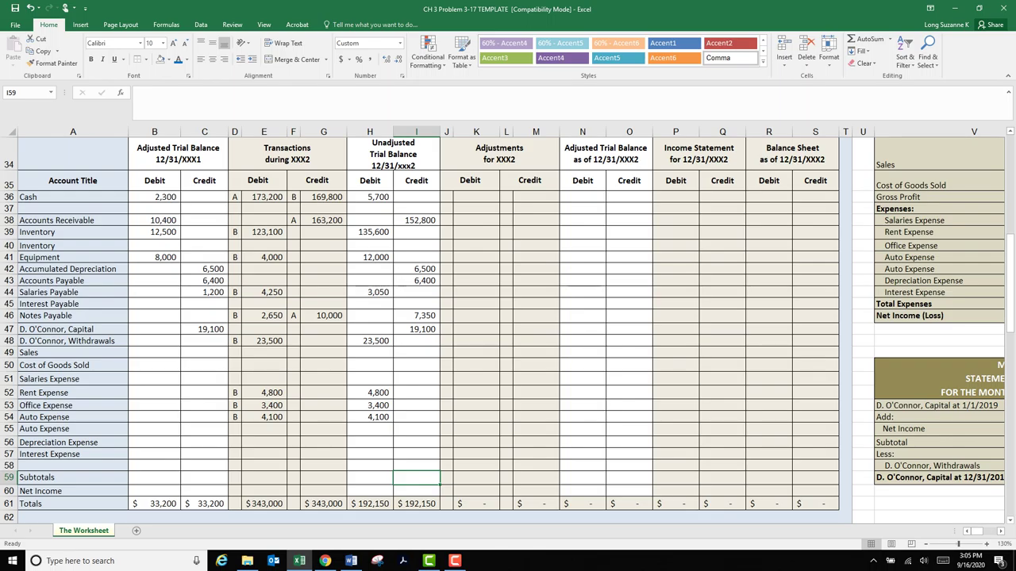
{"action": "left_click", "coordinate": [416, 429]}
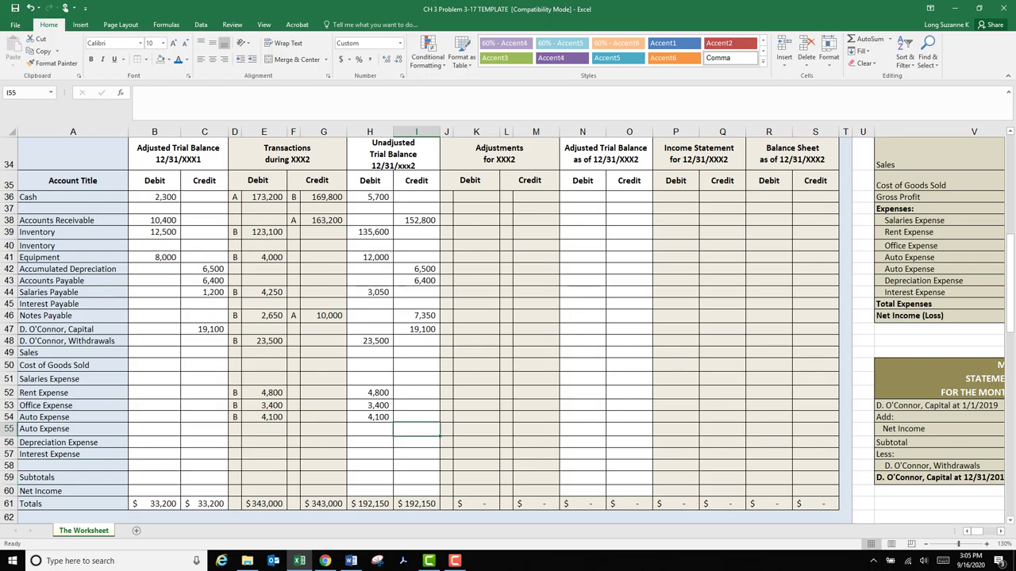
{"action": "key", "text": "Down"}
{"action": "key", "text": "Down"}
{"action": "key", "text": "Down"}
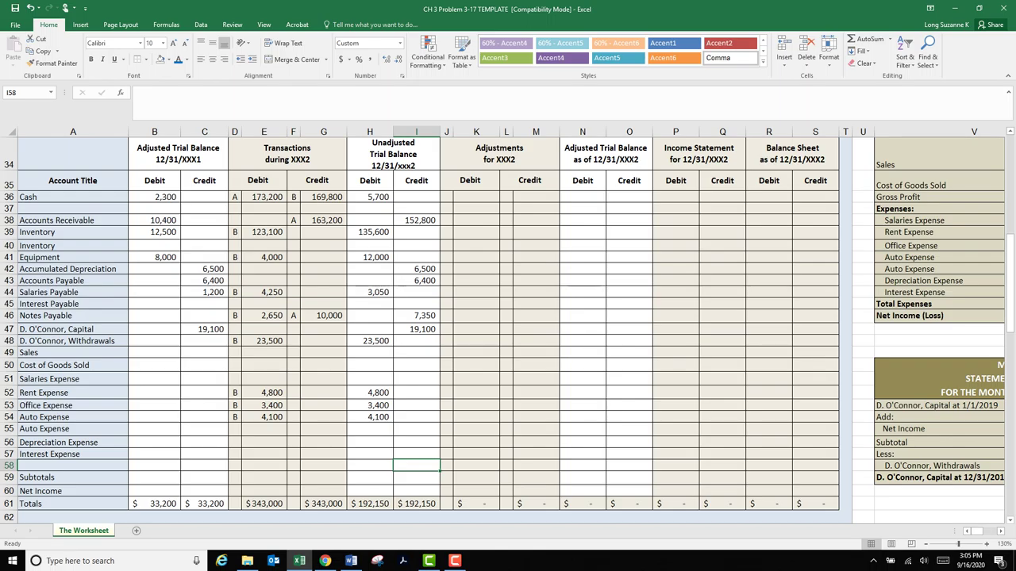
{"action": "left_click", "coordinate": [370, 197]}
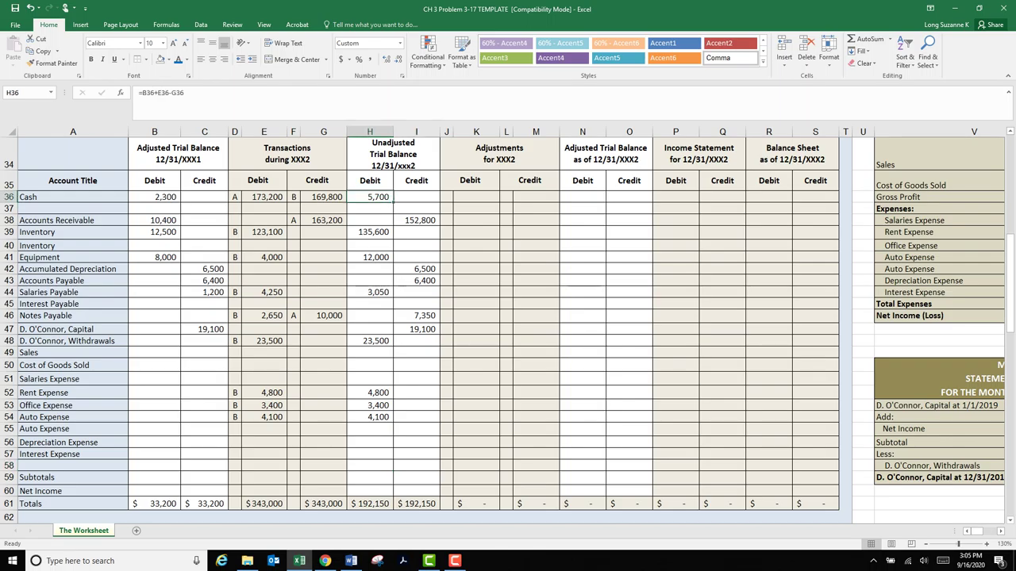
{"action": "left_click", "coordinate": [370, 208]}
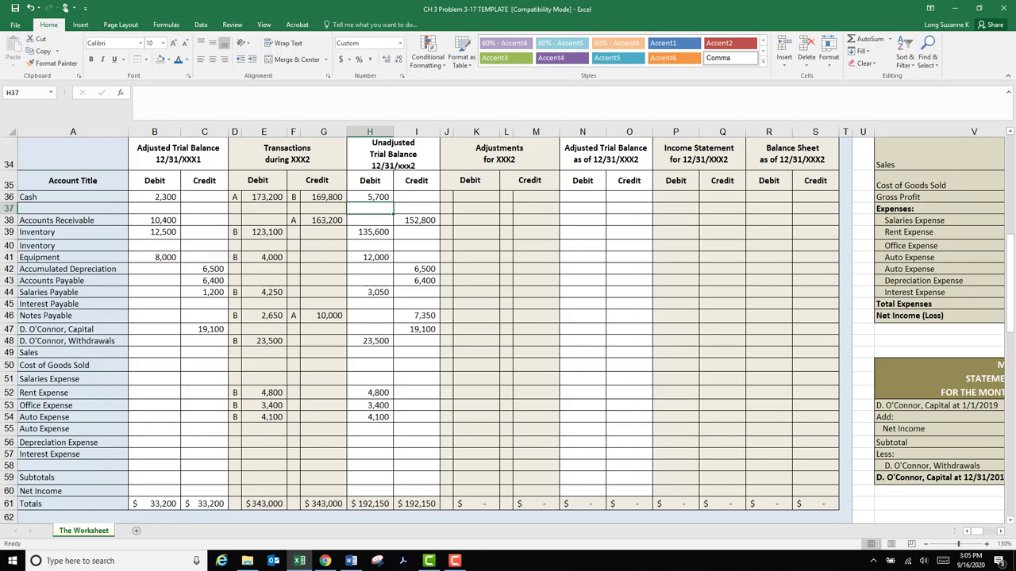
- Review the other company information listed above the Income Statement for the XXX2 adjustments
{"action": "left_click", "coordinate": [416, 430]}
{"action": "scroll", "coordinate": [417, 429], "scroll_direction": "up", "scroll_amount": 11}
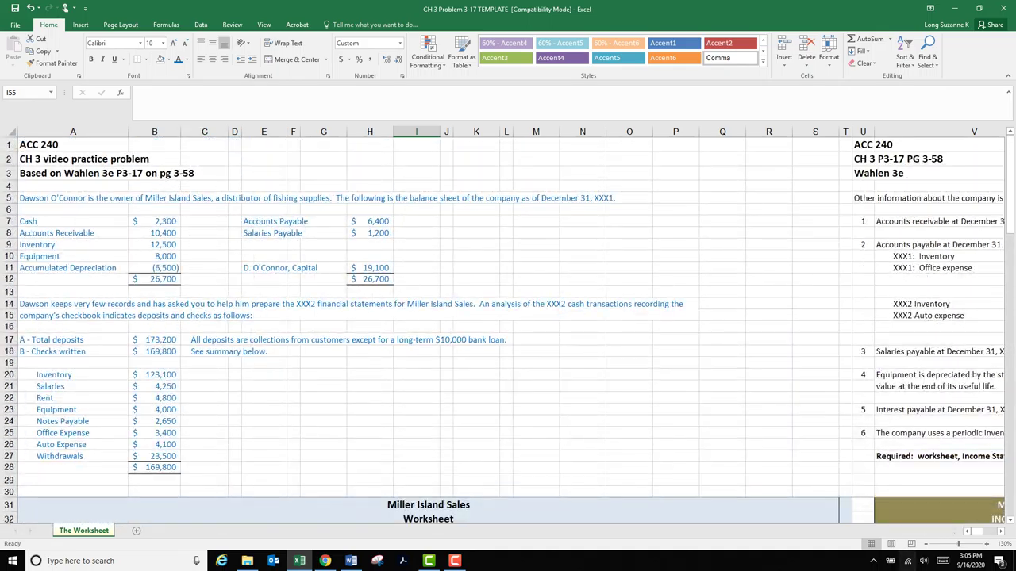
{"action": "scroll", "coordinate": [508, 325], "scroll_direction": "right", "scroll_amount": 5}
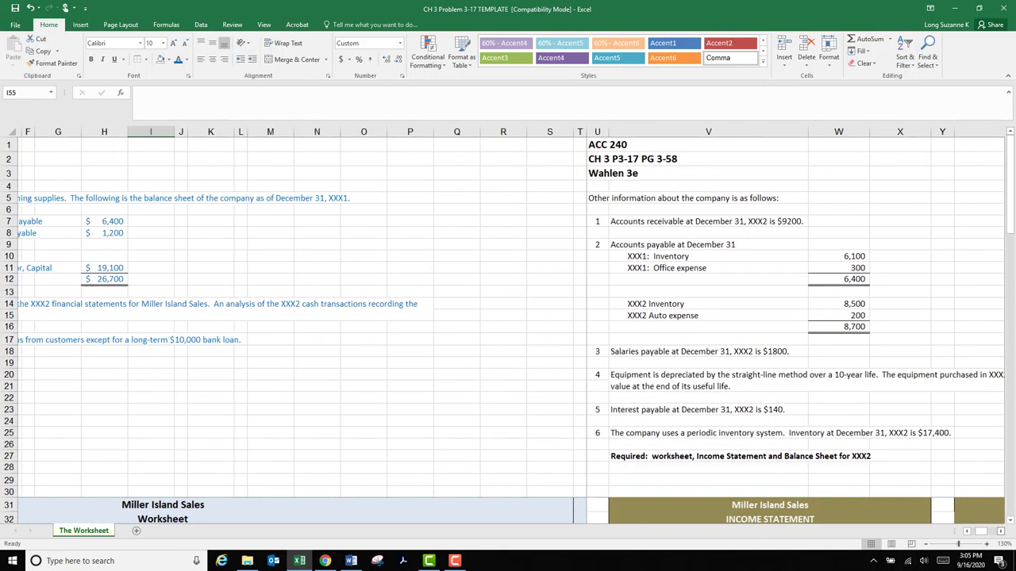
- Enter the December 31, XXX2 Accounts Receivable balance of 9200 as a debit in the Adjusted Trial Balance, cell N38
{"action": "scroll", "coordinate": [508, 325], "scroll_direction": "right", "scroll_amount": 5}
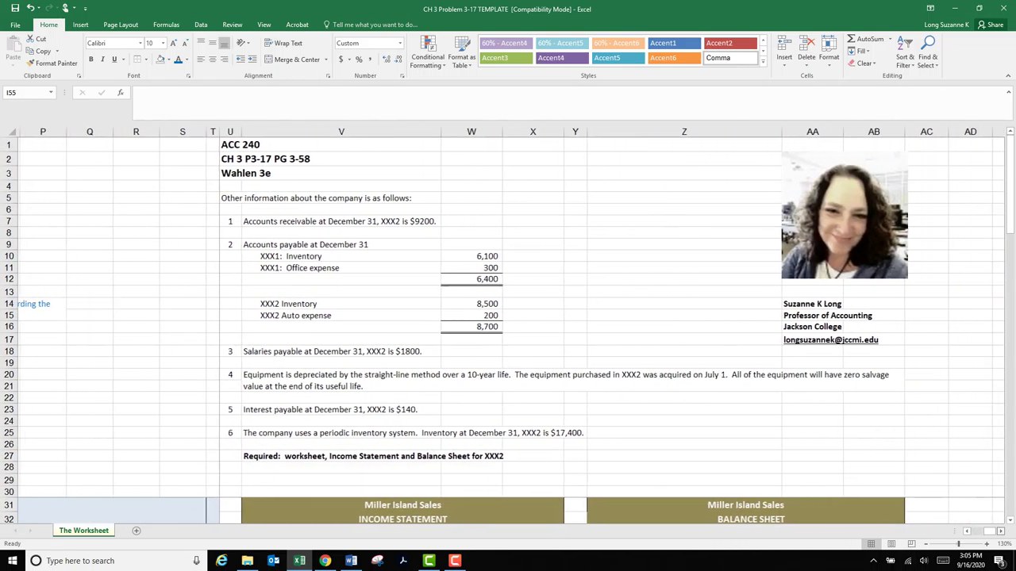
{"action": "scroll", "coordinate": [507, 325], "scroll_direction": "right", "scroll_amount": 1}
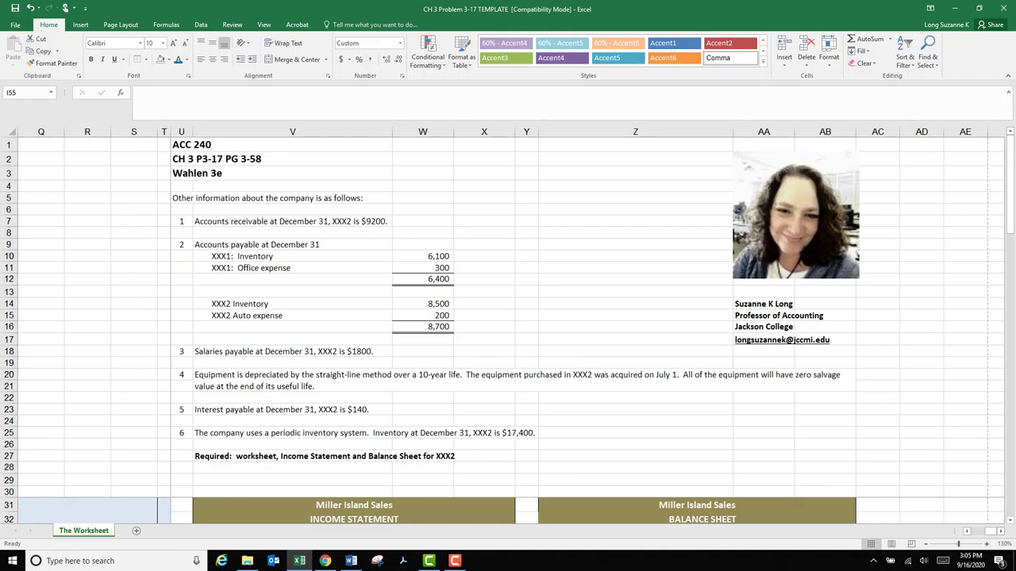
{"action": "left_click_drag", "start_coordinate": [181, 222], "coordinate": [317, 223]}
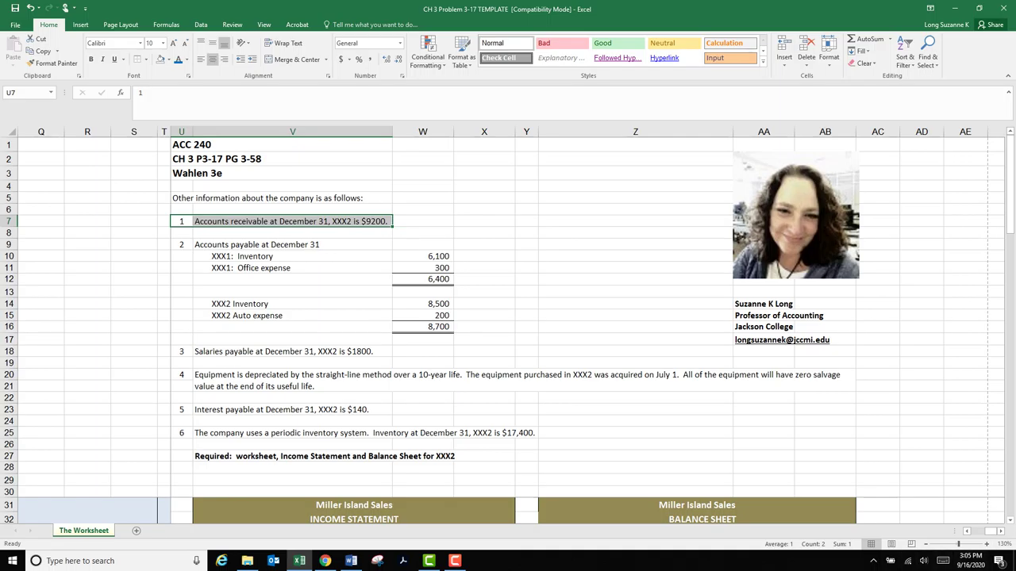
{"action": "left_click_drag", "start_coordinate": [990, 532], "coordinate": [976, 532]}
{"action": "scroll", "coordinate": [508, 330], "scroll_direction": "down", "scroll_amount": 7}
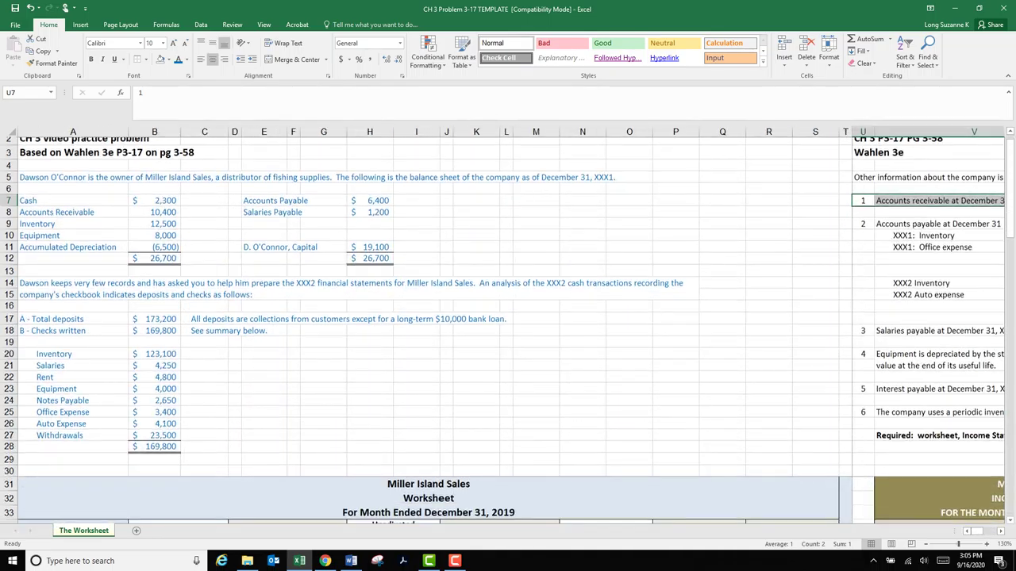
{"action": "scroll", "coordinate": [508, 325], "scroll_direction": "down", "scroll_amount": 2}
{"action": "scroll", "coordinate": [508, 330], "scroll_direction": "down", "scroll_amount": 1}
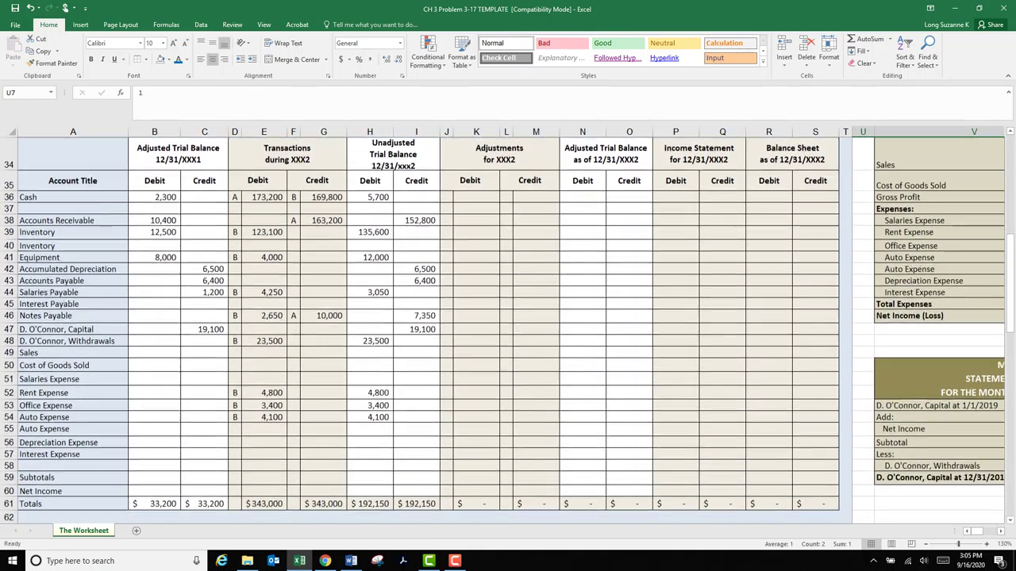
{"action": "left_click", "coordinate": [9, 221]}
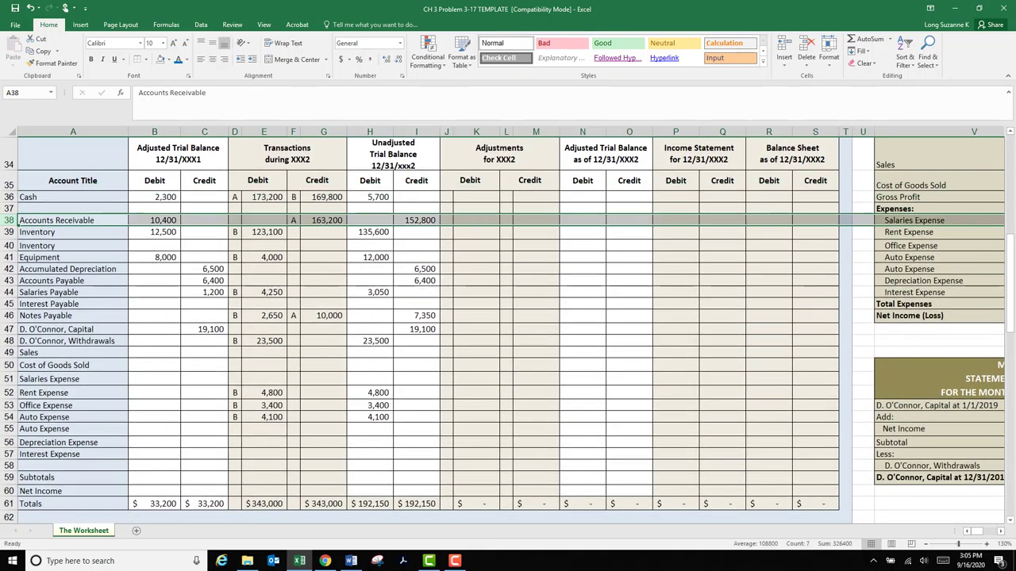
{"action": "left_click", "coordinate": [476, 221]}
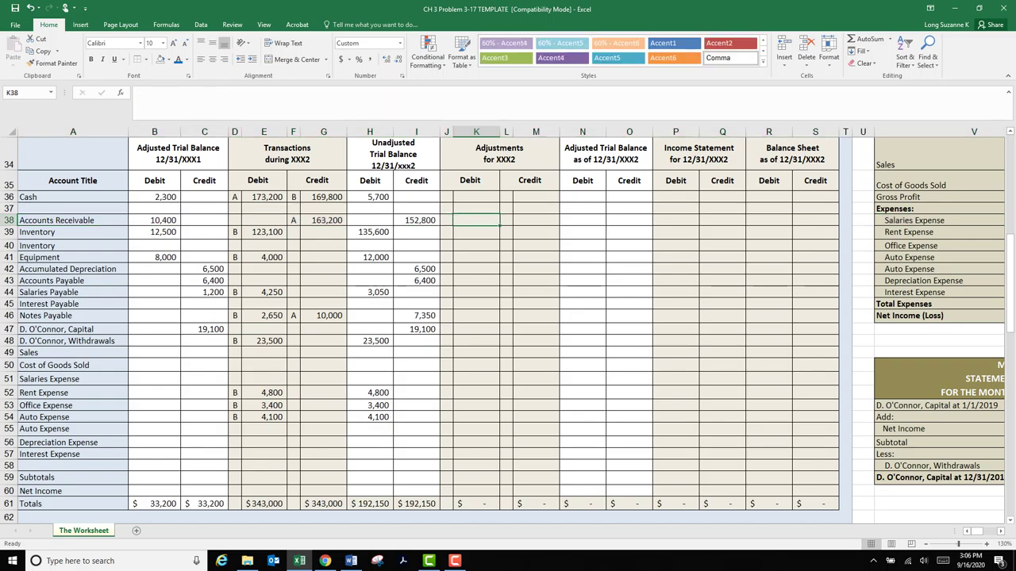
{"action": "left_click", "coordinate": [583, 221]}
{"action": "type", "text": "9200"}
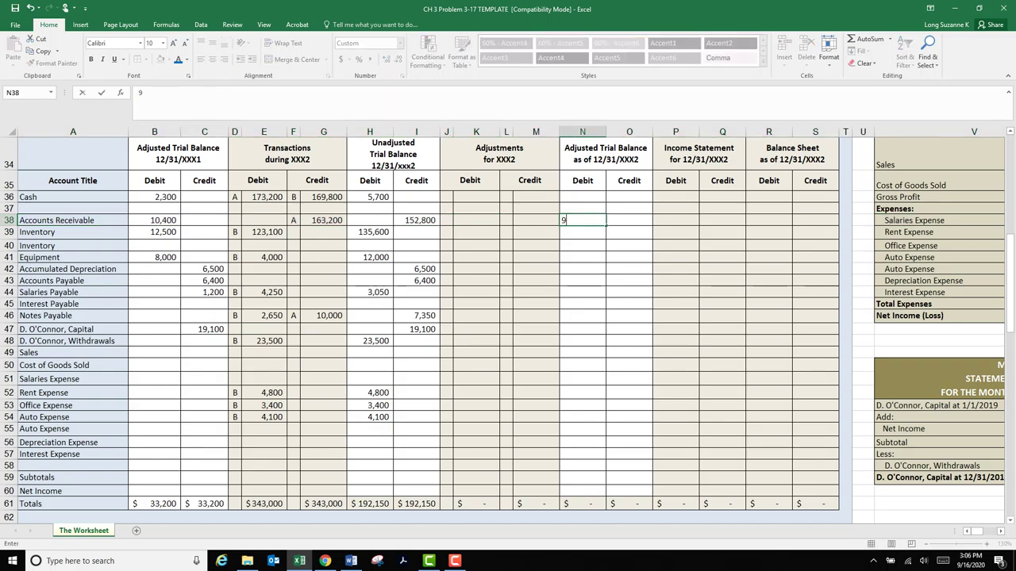
{"action": "key", "text": "Return"}
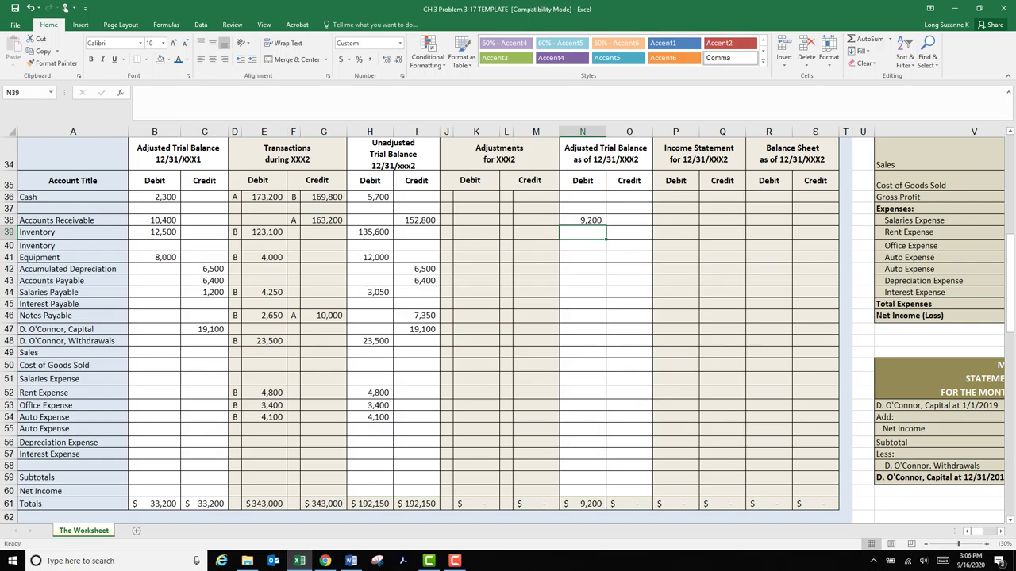
- Enter 9200 as the ending balance of the Accounts Receivable T account in O70
{"action": "scroll", "coordinate": [508, 330], "scroll_direction": "down", "scroll_amount": 7}
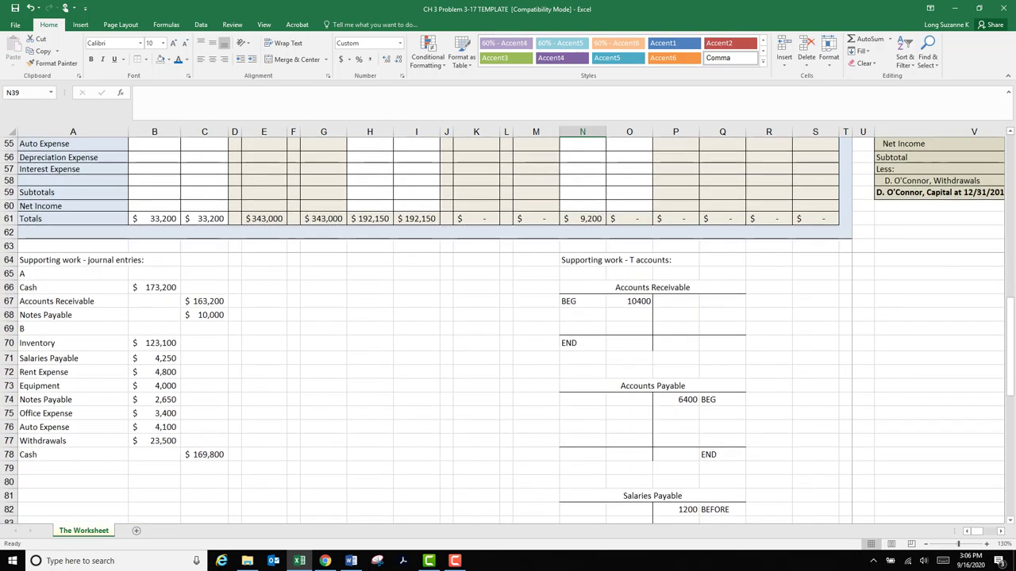
{"action": "left_click", "coordinate": [630, 342]}
{"action": "type", "text": "9200"}
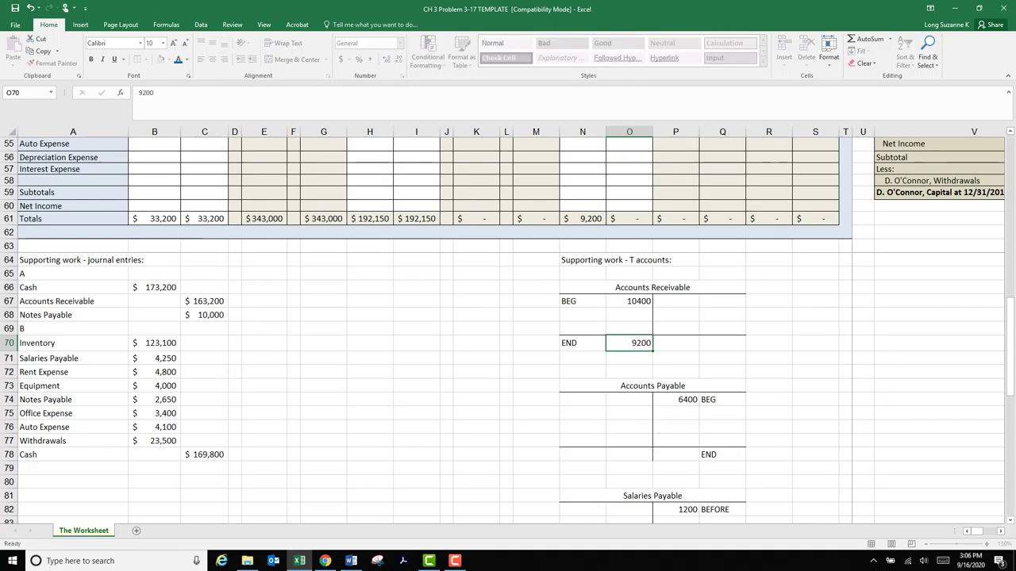
{"action": "key", "text": "Return"}
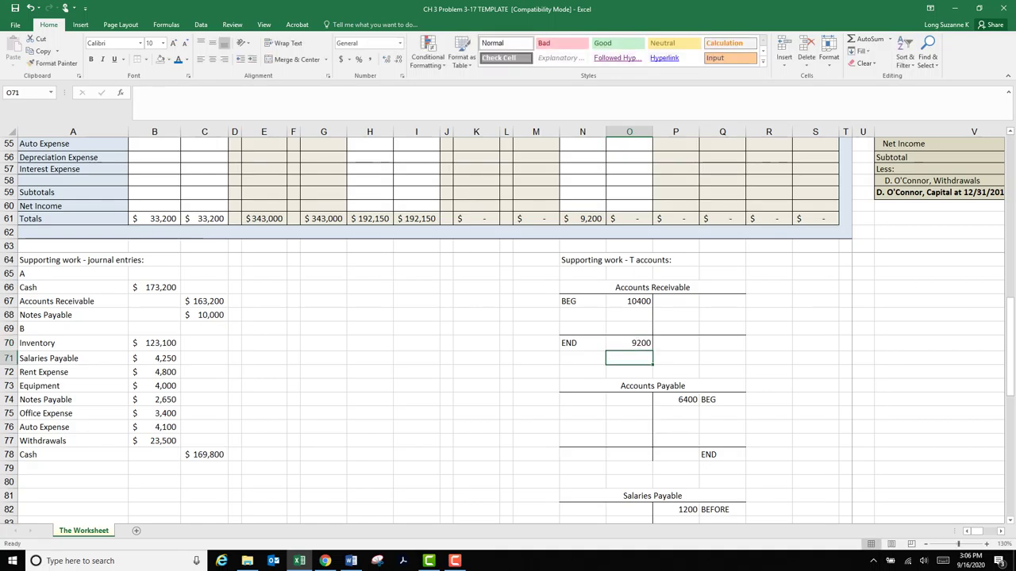
- Compare the beginning and ending Accounts Receivable balances in the worksheet with those in the T account
{"action": "left_click", "coordinate": [629, 302]}
{"action": "left_click", "coordinate": [630, 343]}
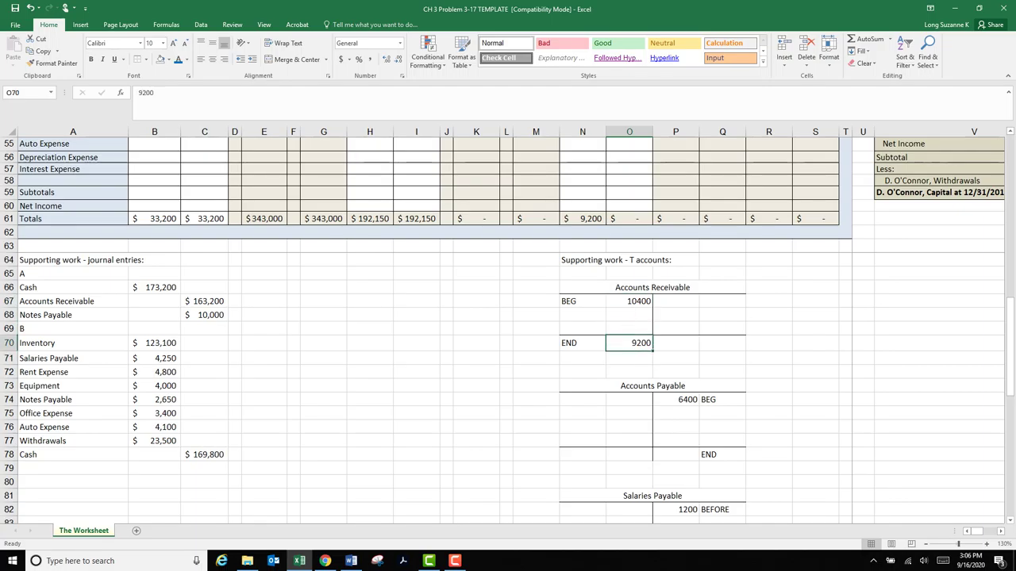
{"action": "scroll", "coordinate": [630, 343], "scroll_direction": "up", "scroll_amount": 7}
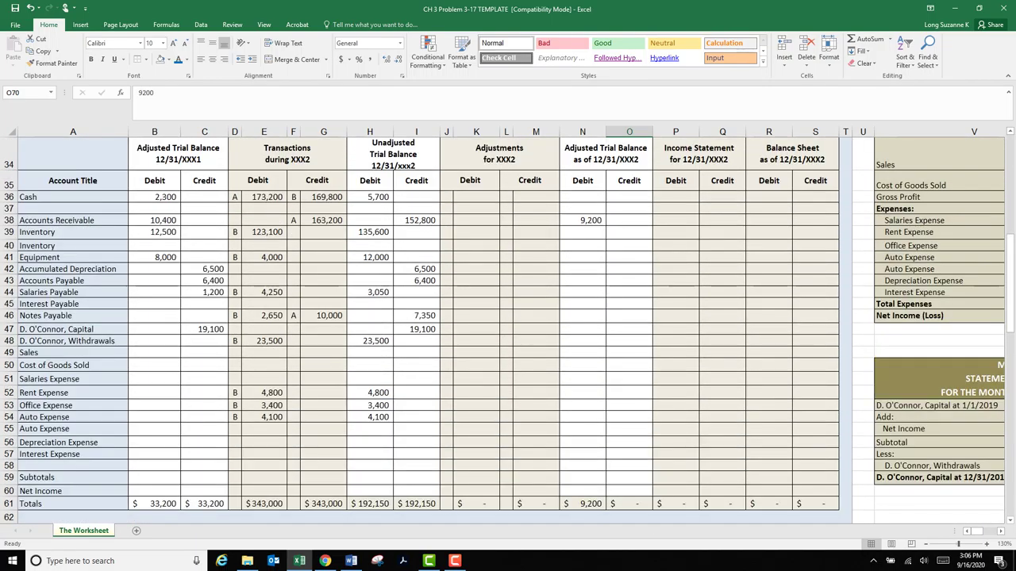
{"action": "left_click", "coordinate": [155, 220]}
{"action": "left_click", "coordinate": [582, 221]}
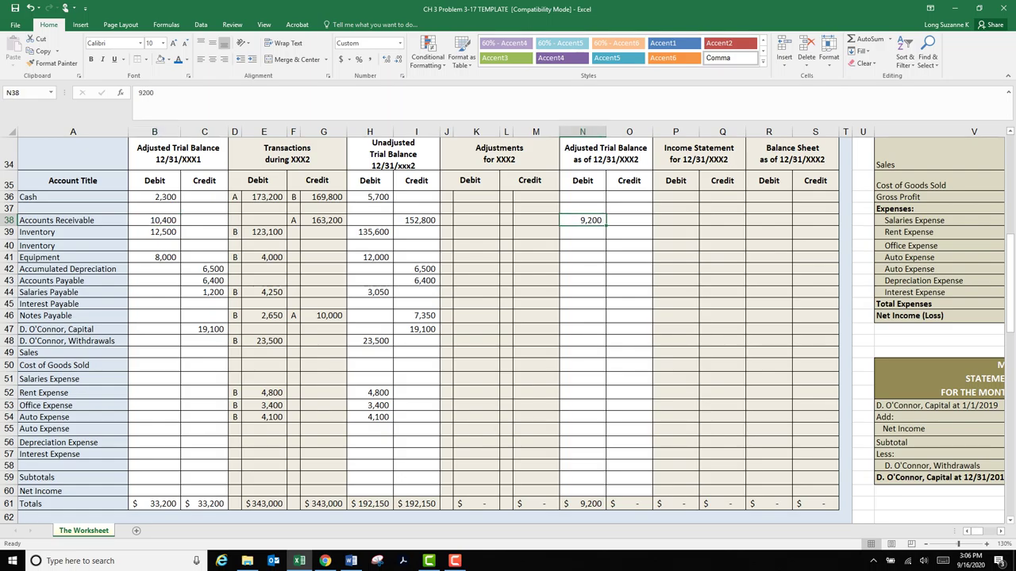
{"action": "scroll", "coordinate": [583, 221], "scroll_direction": "down", "scroll_amount": 7}
{"action": "left_click", "coordinate": [629, 301]}
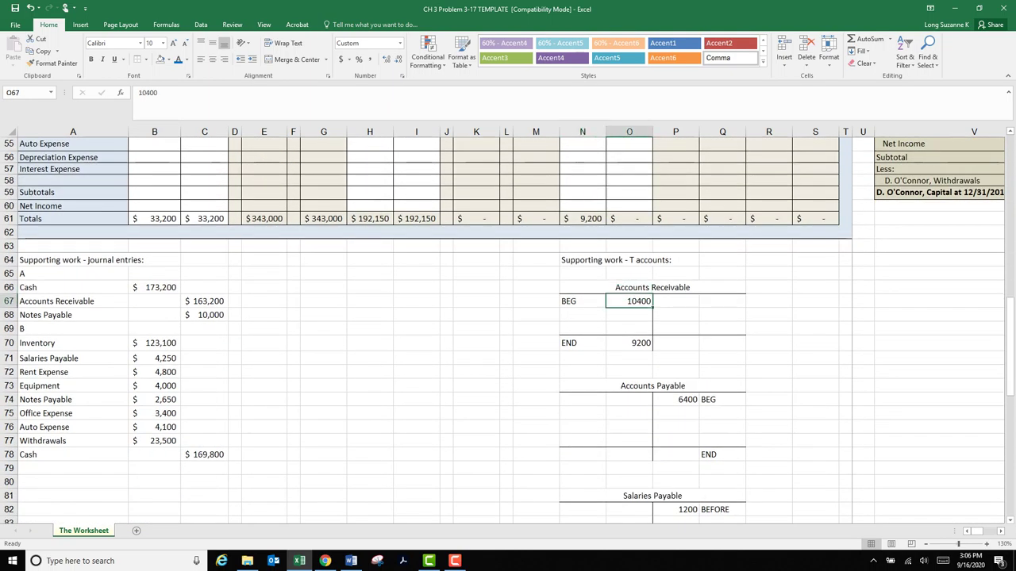
{"action": "left_click", "coordinate": [629, 343]}
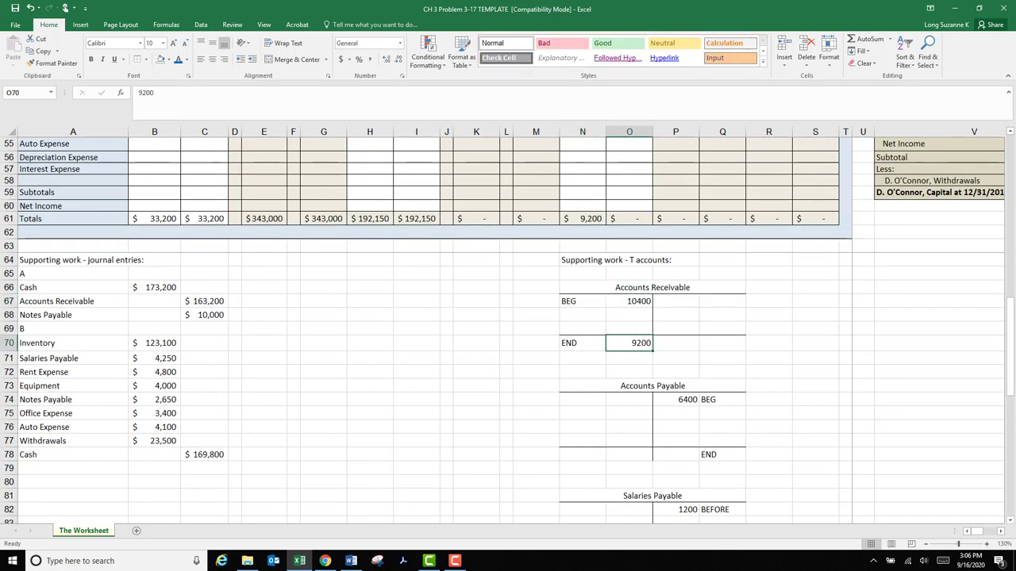
- Post the 163200 collections credit to the Accounts Receivable T account in Q67 and label it A in P67
{"action": "left_click", "coordinate": [73, 301]}
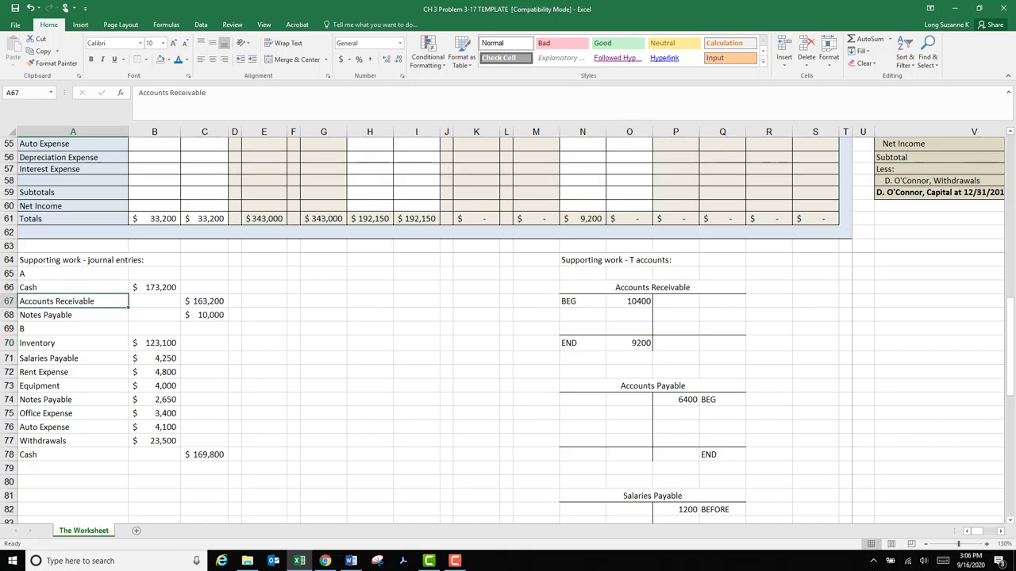
{"action": "left_click", "coordinate": [676, 301]}
{"action": "left_click", "coordinate": [722, 301]}
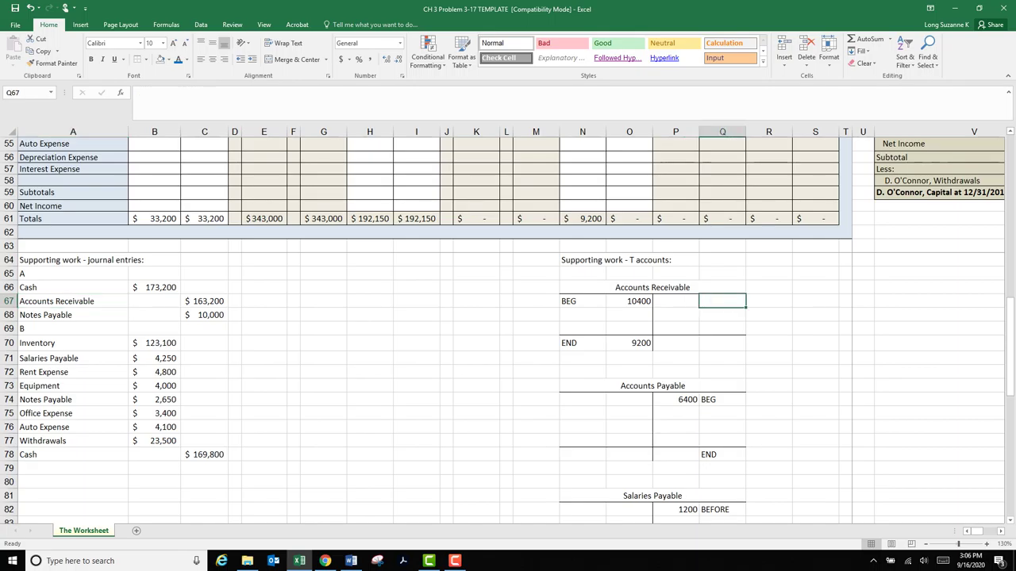
{"action": "type", "text": "163200"}
{"action": "key", "text": "Return"}
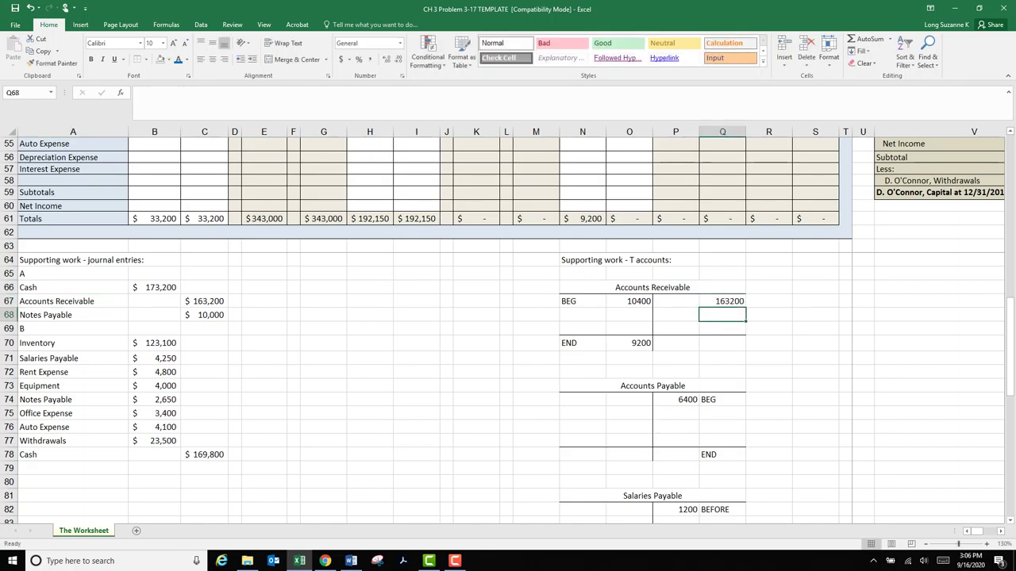
{"action": "key", "text": "Up"}
{"action": "key", "text": "Left"}
{"action": "type", "text": "a"}
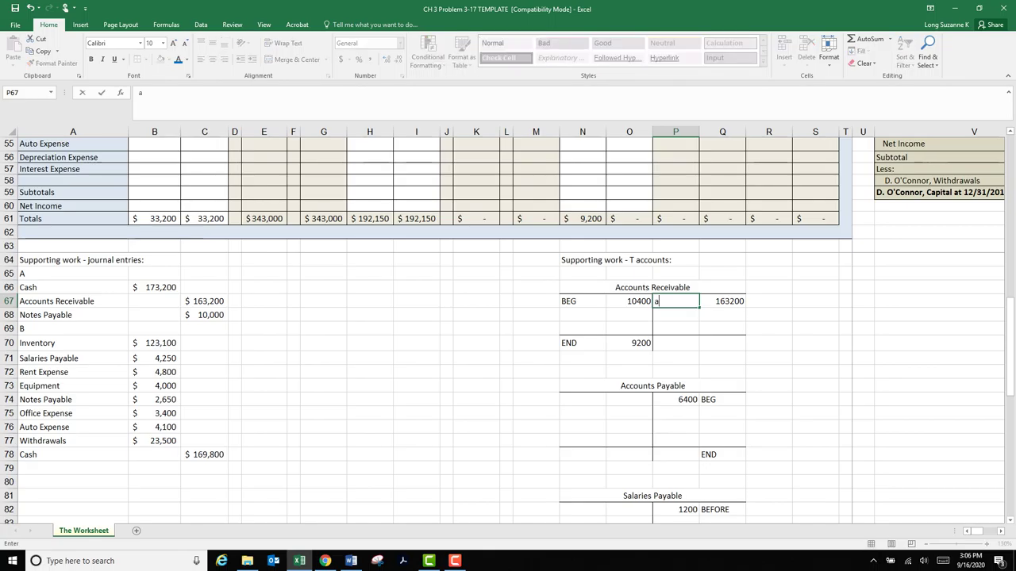
{"action": "key", "text": "Left"}
{"action": "key", "text": "Right"}
{"action": "type", "text": "A"}
{"action": "key", "text": "Left"}
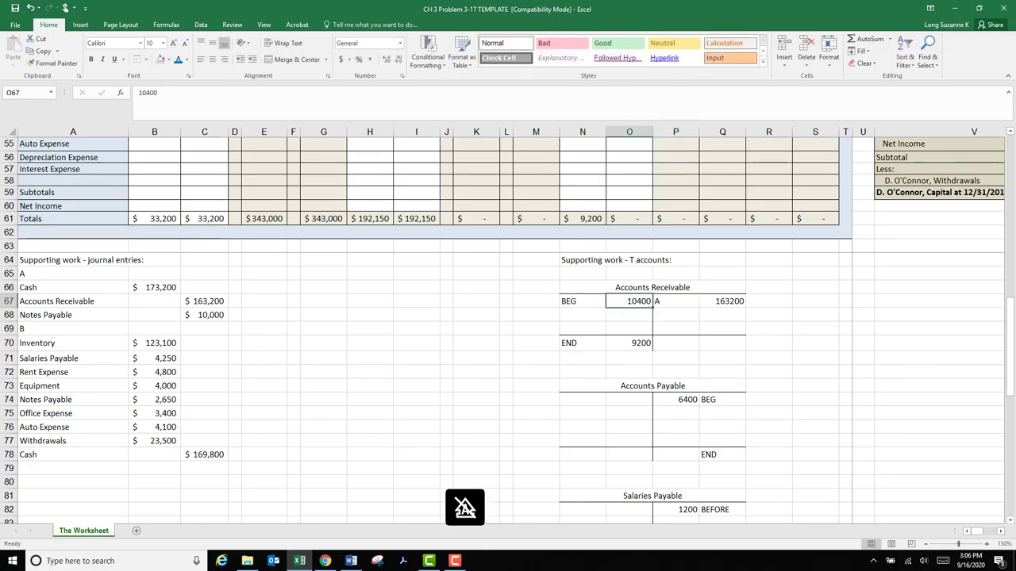
- Fill the blank debit cell O68 in the Accounts Receivable T account with yellow
{"action": "left_click", "coordinate": [722, 329]}
{"action": "left_click_drag", "start_coordinate": [603, 288], "coordinate": [723, 343]}
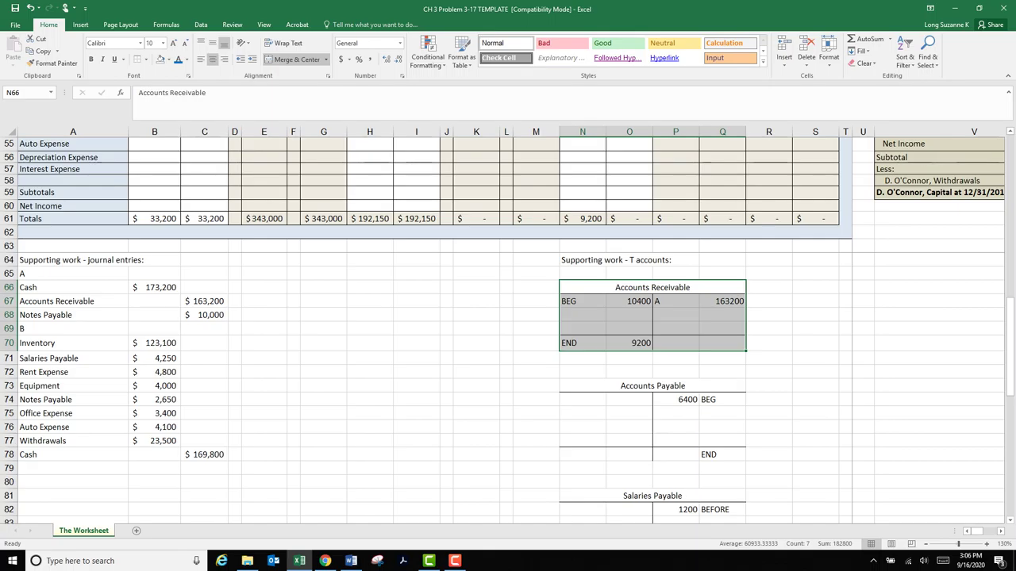
{"action": "left_click", "coordinate": [629, 315]}
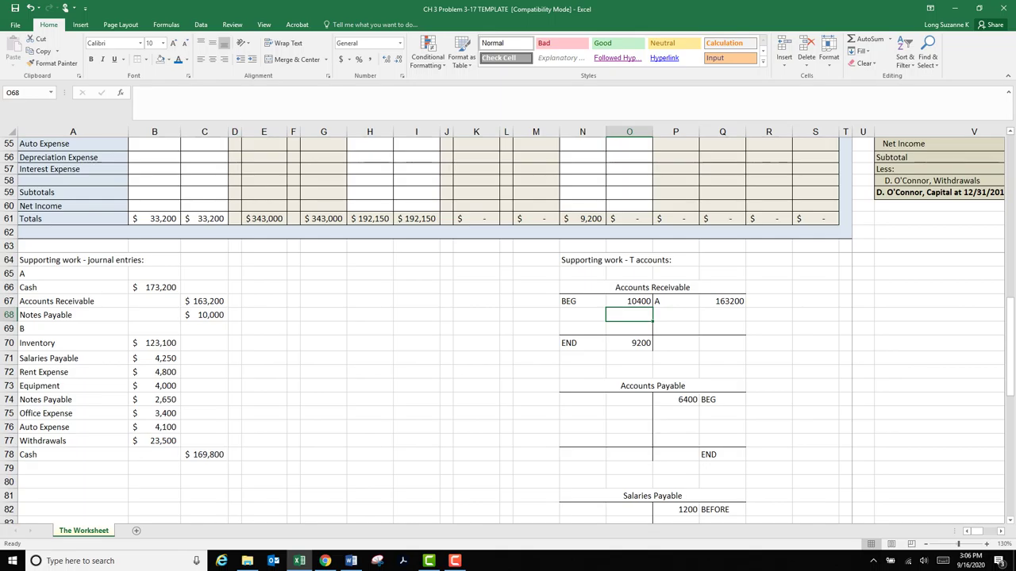
{"action": "left_click", "coordinate": [168, 60]}
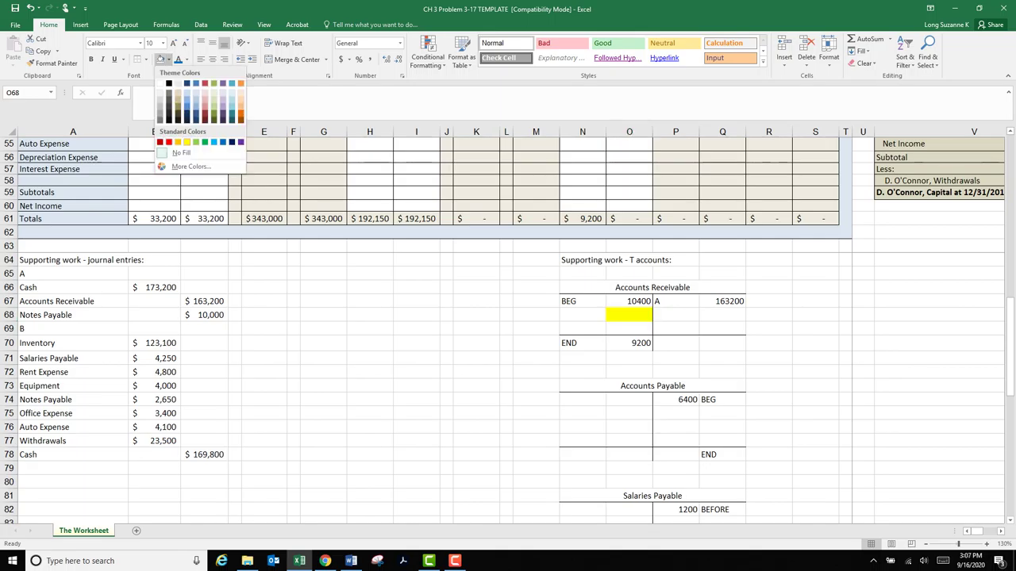
{"action": "left_click", "coordinate": [186, 143]}
- Label the yellow debit entry as adjustment 1 in N68 and left-align the label
{"action": "left_click", "coordinate": [582, 315]}
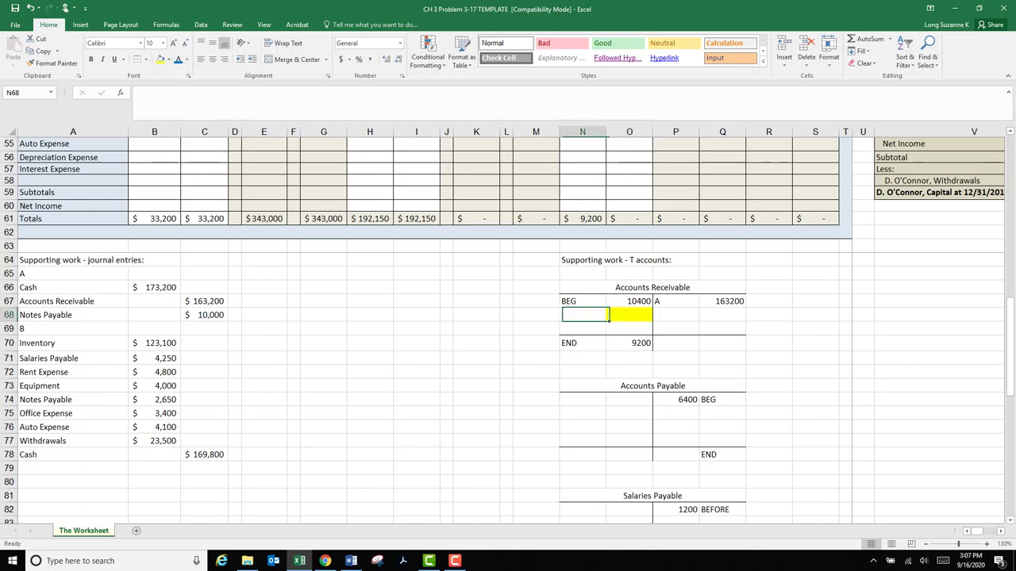
{"action": "type", "text": "1"}
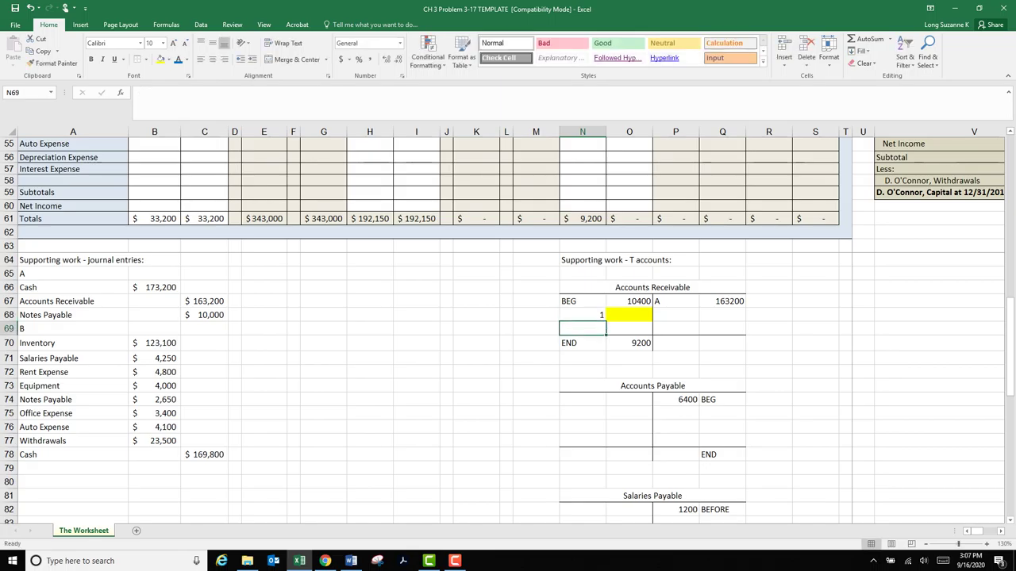
{"action": "key", "text": "ctrl+Return"}
{"action": "left_click", "coordinate": [201, 59]}
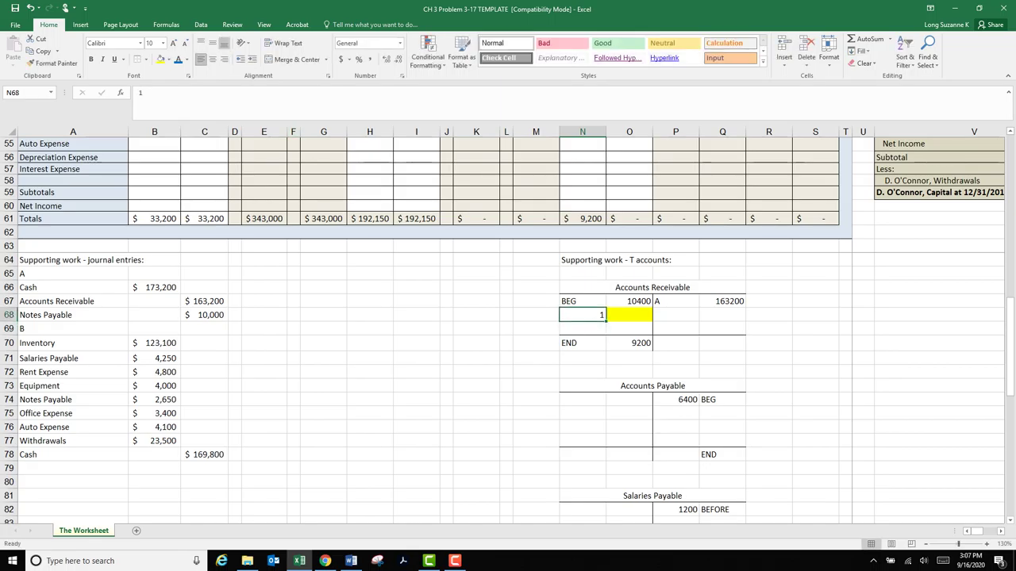
{"action": "left_click", "coordinate": [476, 343]}
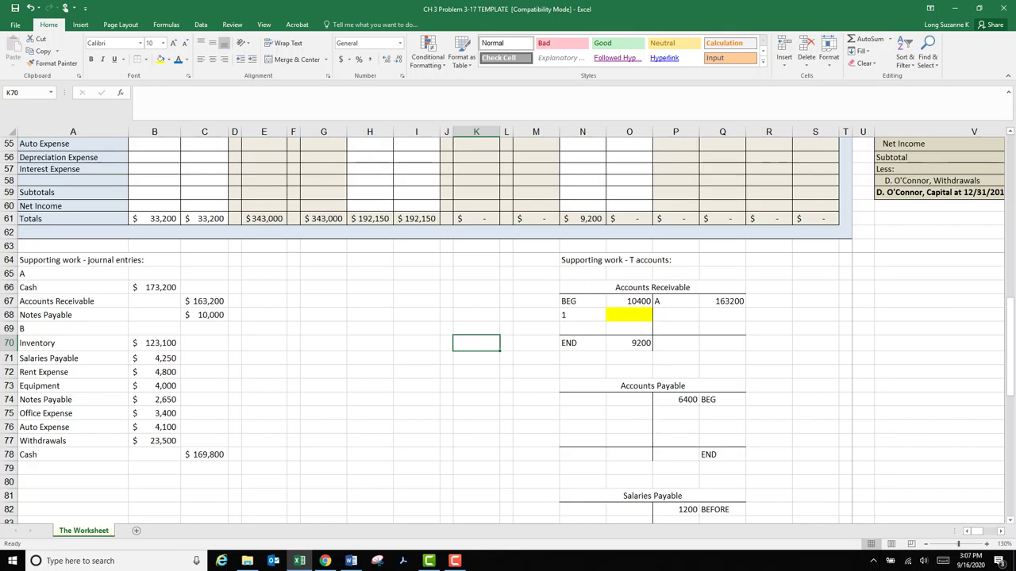
- Examine how the beginning balance, missing debit, collections credit and ending balance relate in the Accounts Receivable T account
{"action": "left_click", "coordinate": [629, 315]}
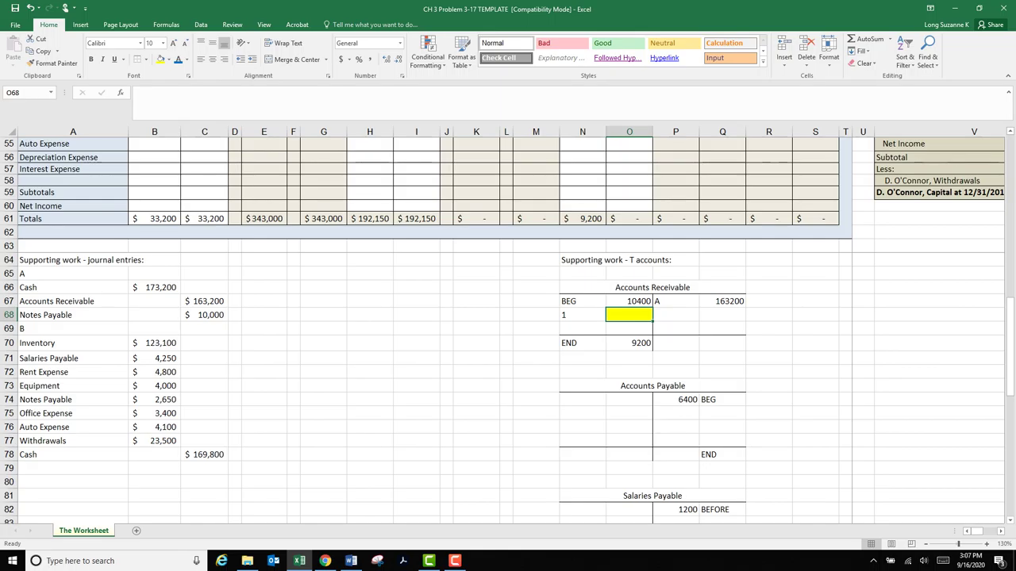
{"action": "left_click", "coordinate": [629, 301]}
{"action": "left_click", "coordinate": [629, 315]}
{"action": "left_click", "coordinate": [722, 301]}
{"action": "left_click", "coordinate": [630, 342]}
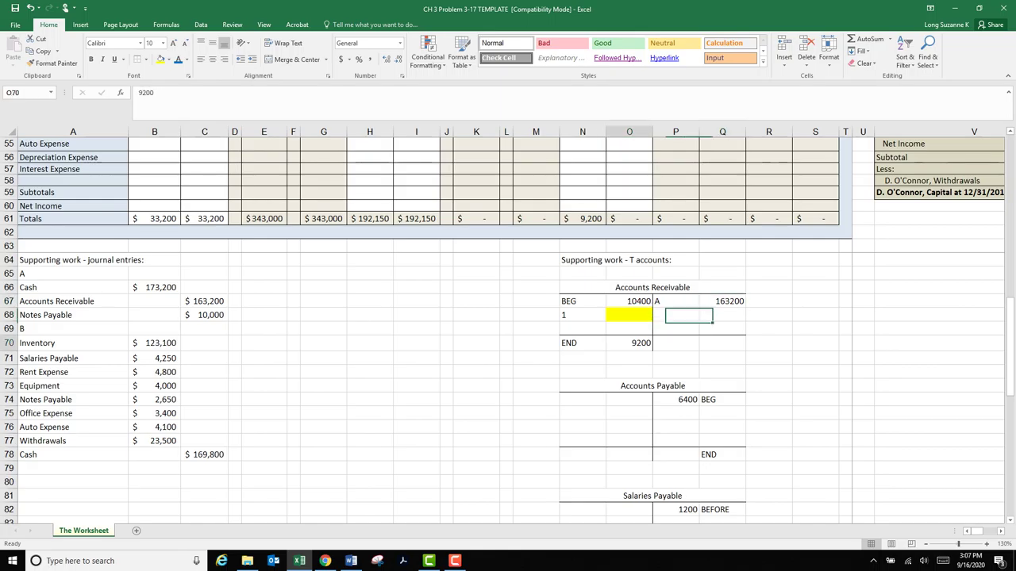
{"action": "left_click", "coordinate": [629, 315]}
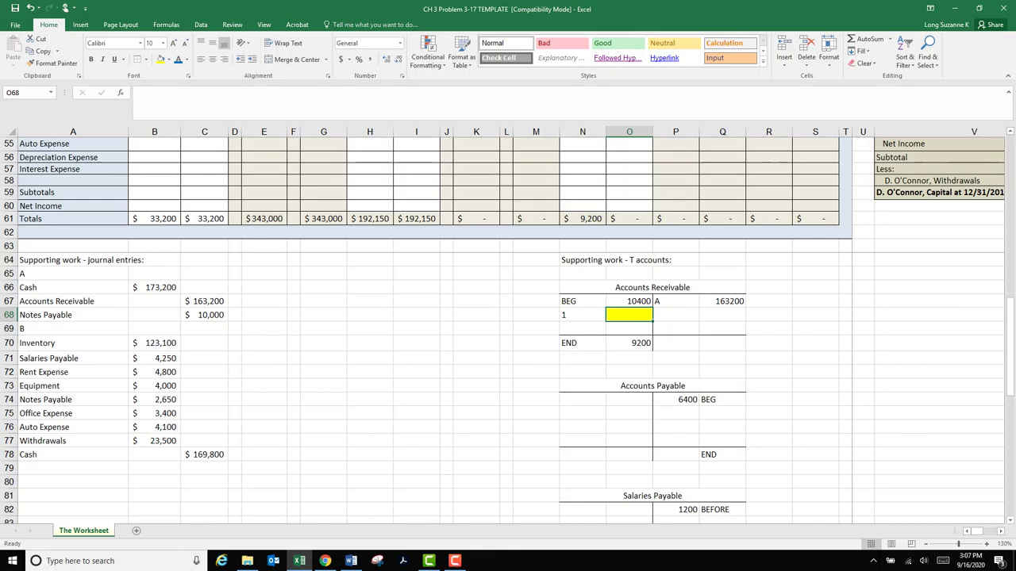
{"action": "left_click", "coordinate": [722, 301]}
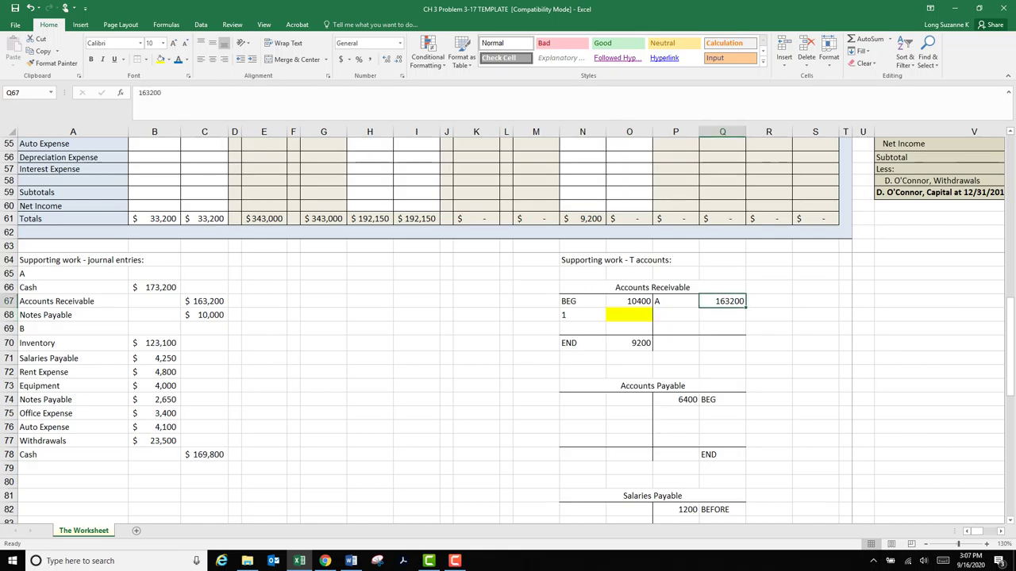
{"action": "left_click", "coordinate": [629, 301]}
{"action": "left_click", "coordinate": [722, 302]}
{"action": "left_click", "coordinate": [629, 315]}
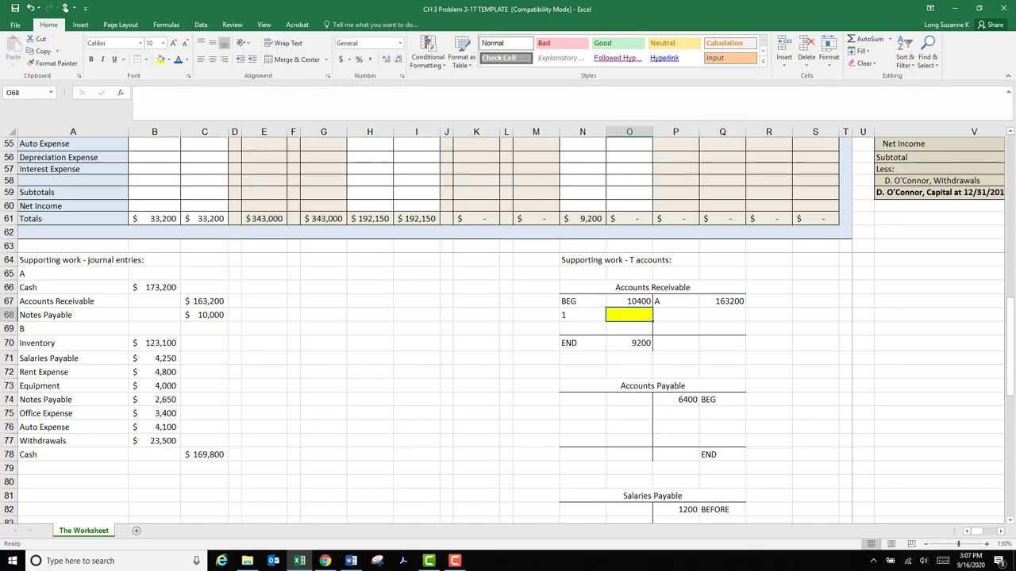
{"action": "type", "text": "=9200"}
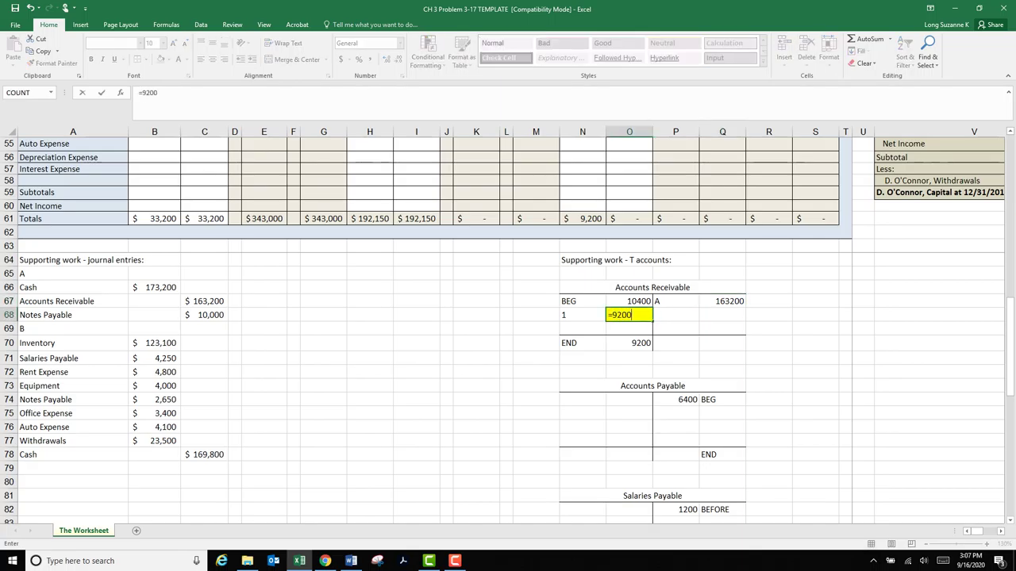
{"action": "type", "text": "+"}
{"action": "type", "text": "(163"}
{"action": "type", "text": "200"}
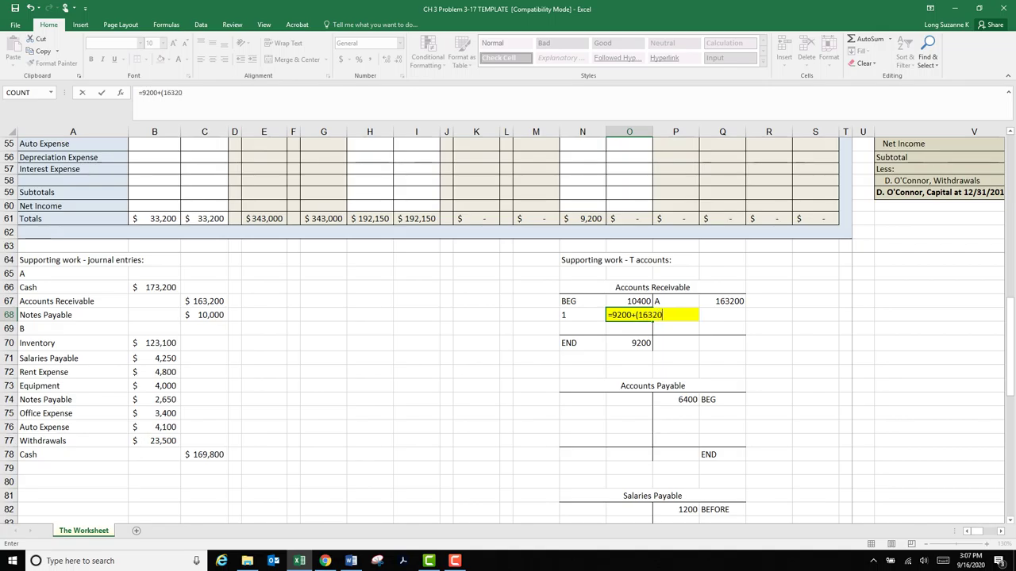
{"action": "type", "text": "-10400)"}
{"action": "key", "text": "Return"}
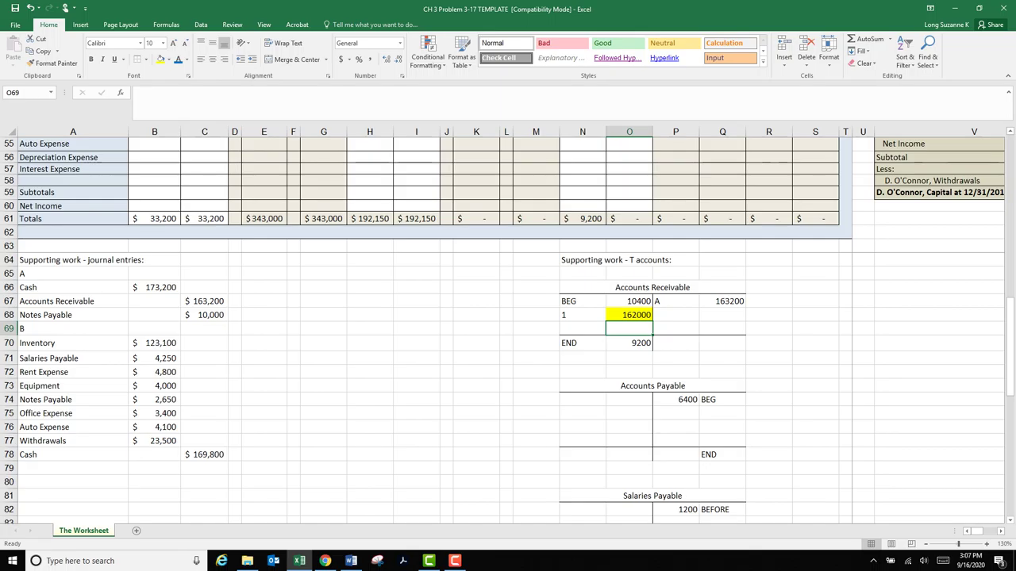
- Check the Accounts Receivable ending balance with a temporary formula =O67+O68-Q67 in O71, and clear that cell
{"action": "left_click", "coordinate": [629, 358]}
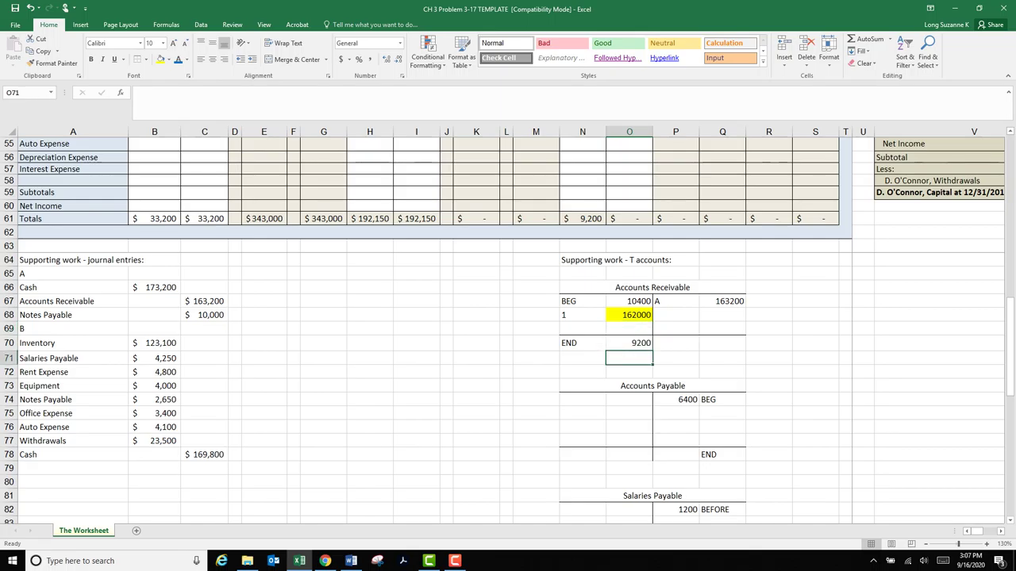
{"action": "type", "text": "="}
{"action": "key", "text": "Up"}
{"action": "key", "text": "Up"}
{"action": "key", "text": "Up"}
{"action": "key", "text": "Up"}
{"action": "type", "text": "+"}
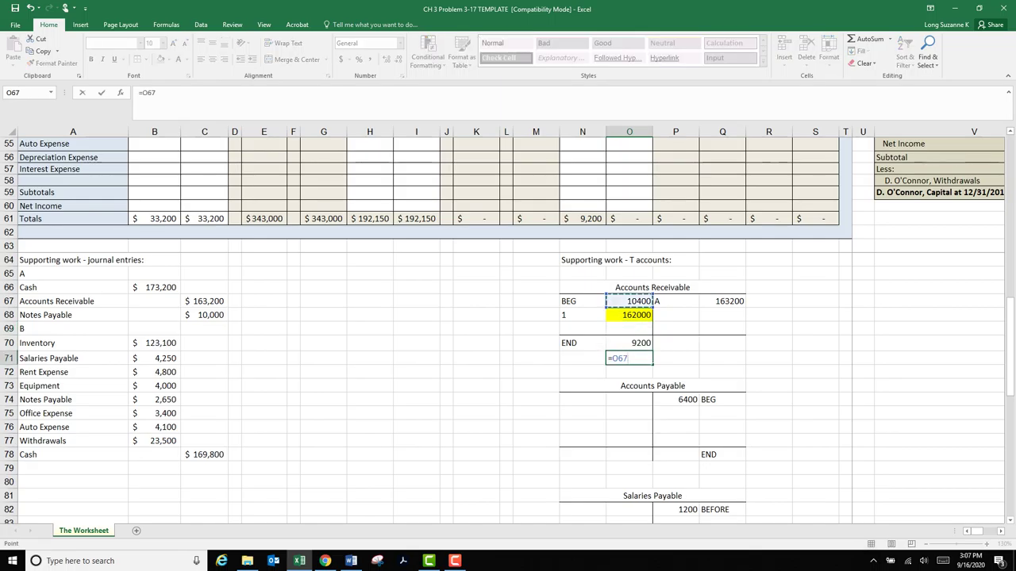
{"action": "key", "text": "Up"}
{"action": "key", "text": "Up"}
{"action": "key", "text": "Up"}
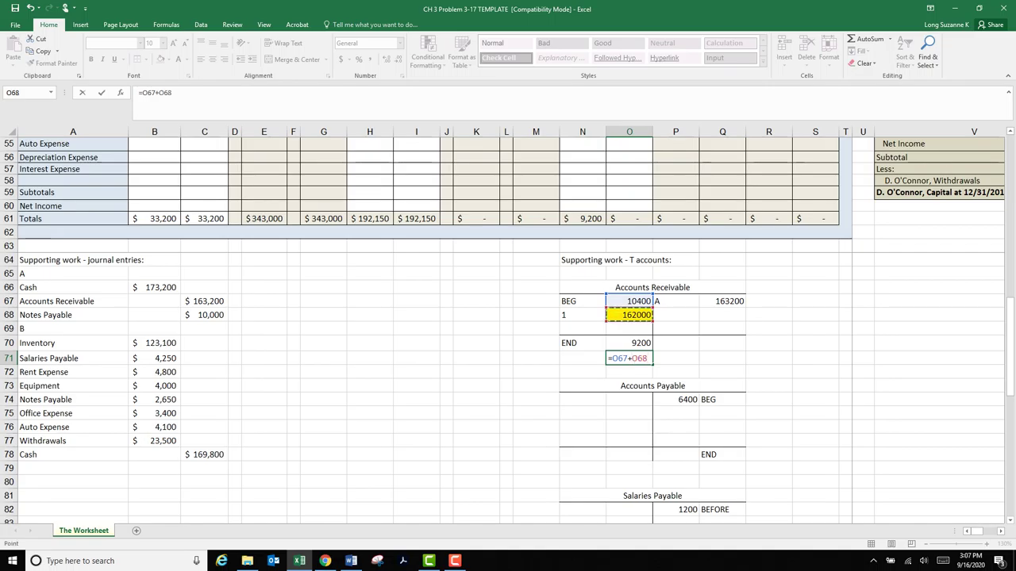
{"action": "type", "text": "-"}
{"action": "key", "text": "Up"}
{"action": "key", "text": "Up"}
{"action": "key", "text": "Up"}
{"action": "key", "text": "Up"}
{"action": "key", "text": "Right"}
{"action": "key", "text": "Right"}
{"action": "key", "text": "Return"}
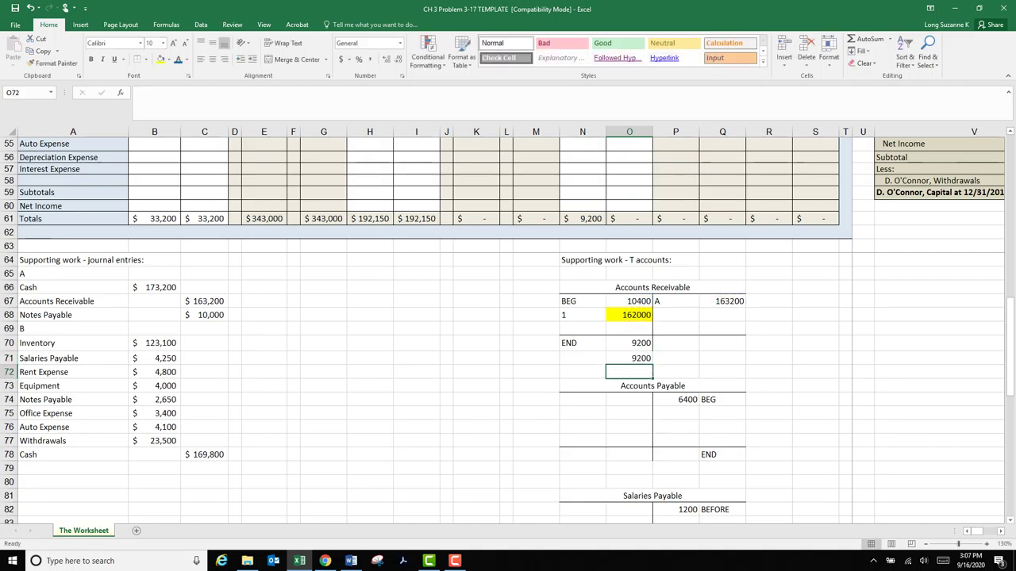
{"action": "key", "text": "Up"}
{"action": "key", "text": "Delete"}
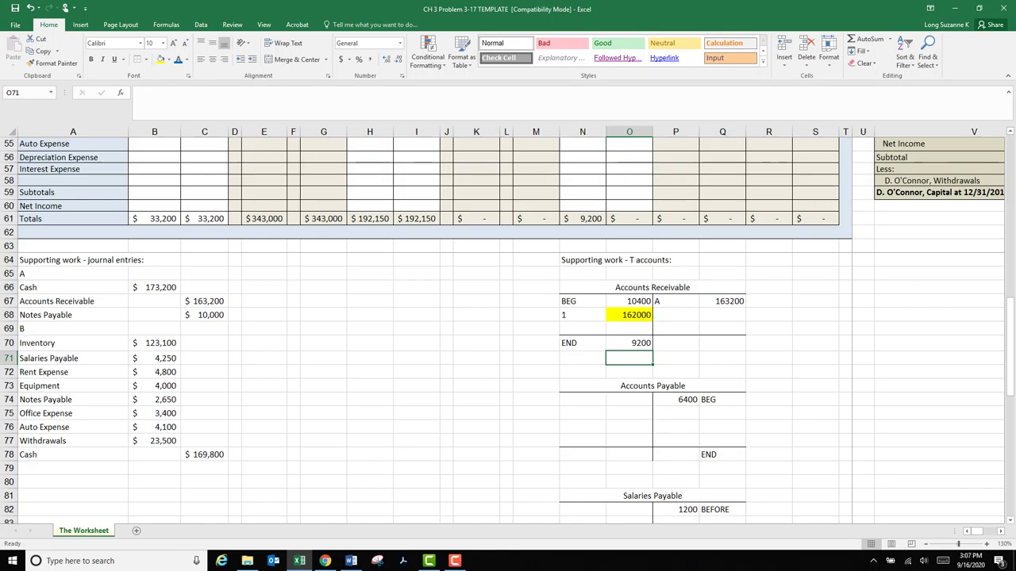
- Write the equation 10400 + X - 163200 = 9200 as text in V67 beside the Accounts Receivable T account
{"action": "left_click", "coordinate": [939, 302]}
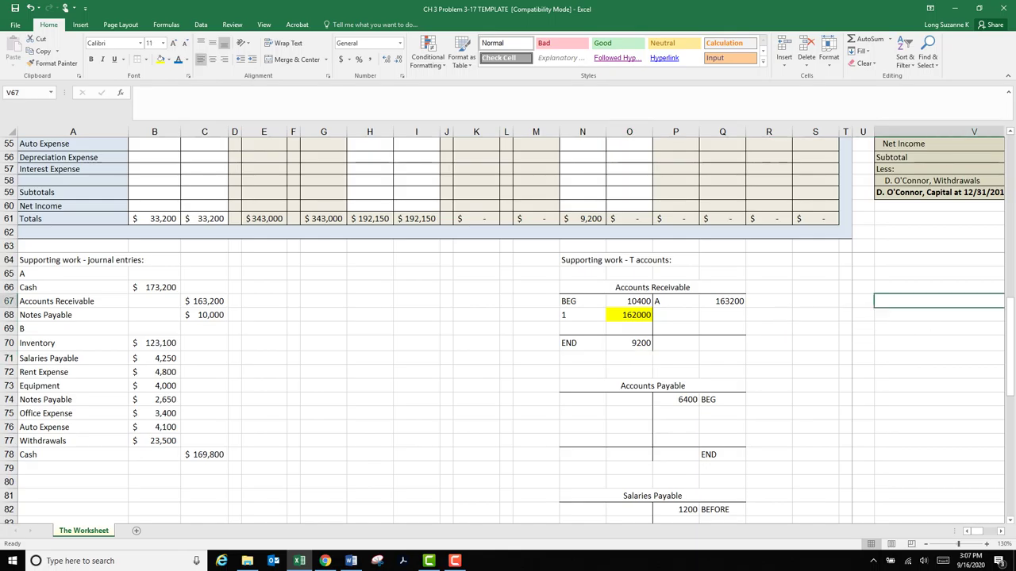
{"action": "type", "text": "'10400"}
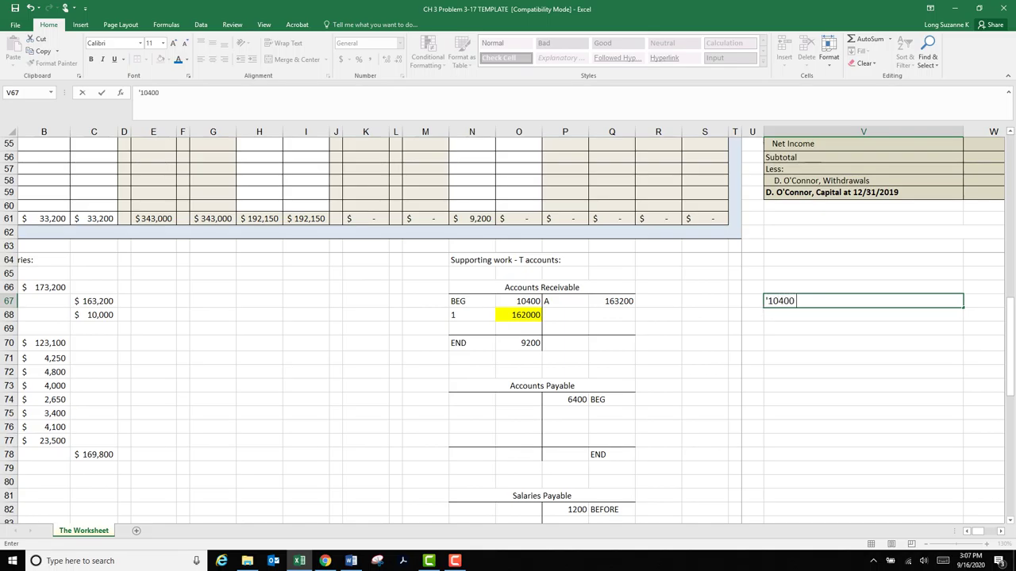
{"action": "type", "text": " + X - 163200 = 9200"}
{"action": "key", "text": "Return"}
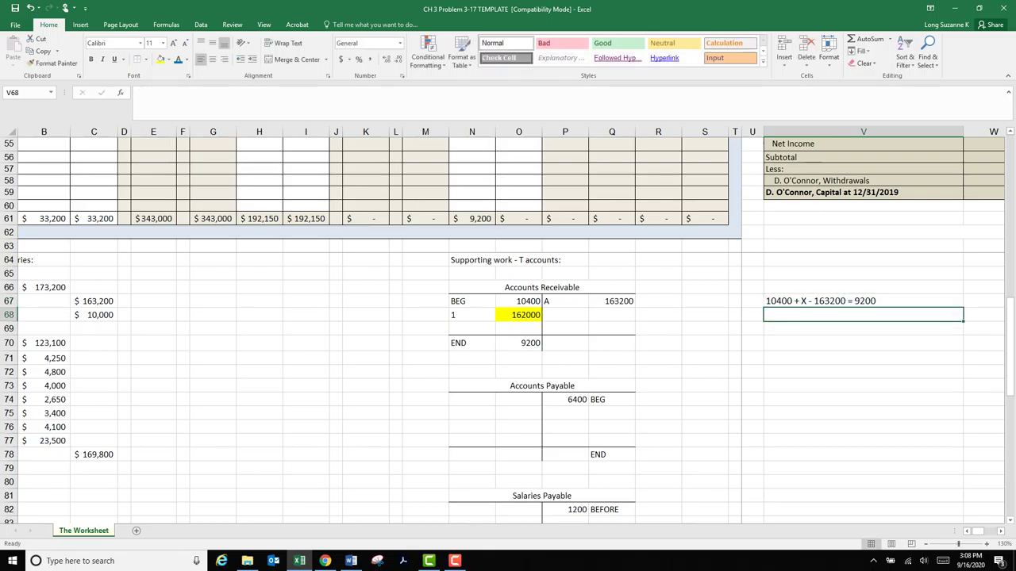
{"action": "key", "text": "Up"}
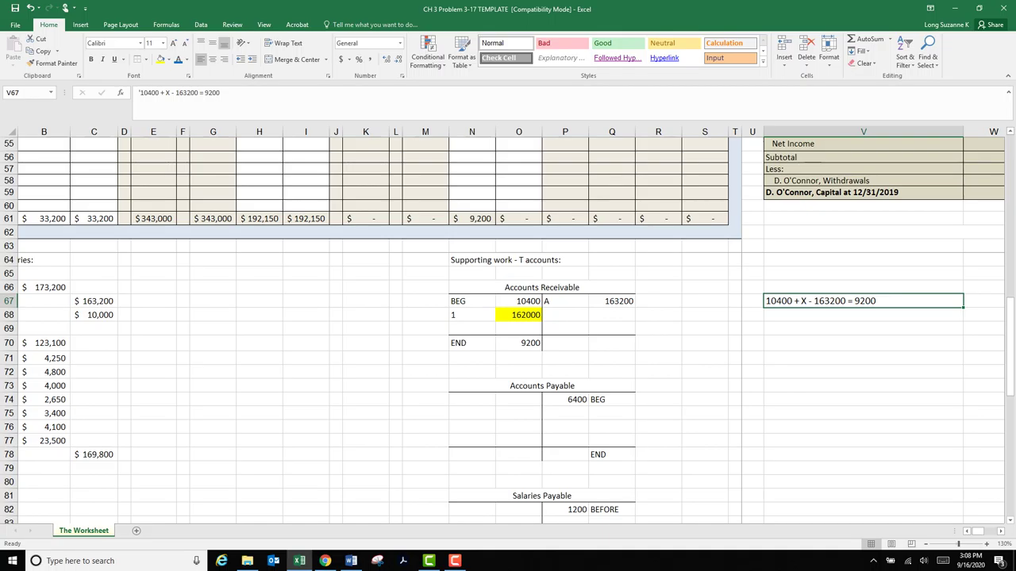
{"action": "left_click_drag", "start_coordinate": [472, 328], "coordinate": [611, 328]}
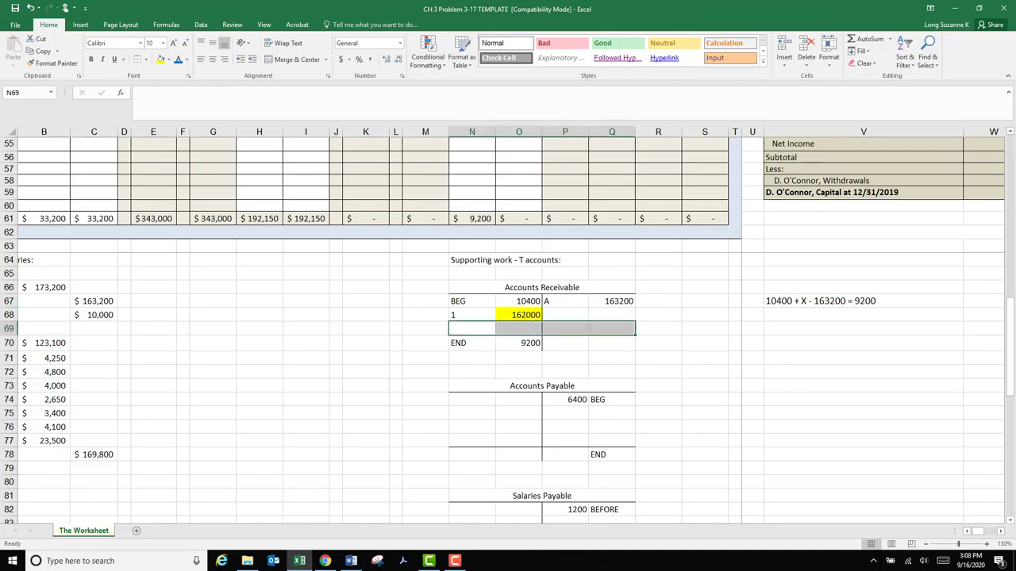
{"action": "left_click", "coordinate": [519, 343]}
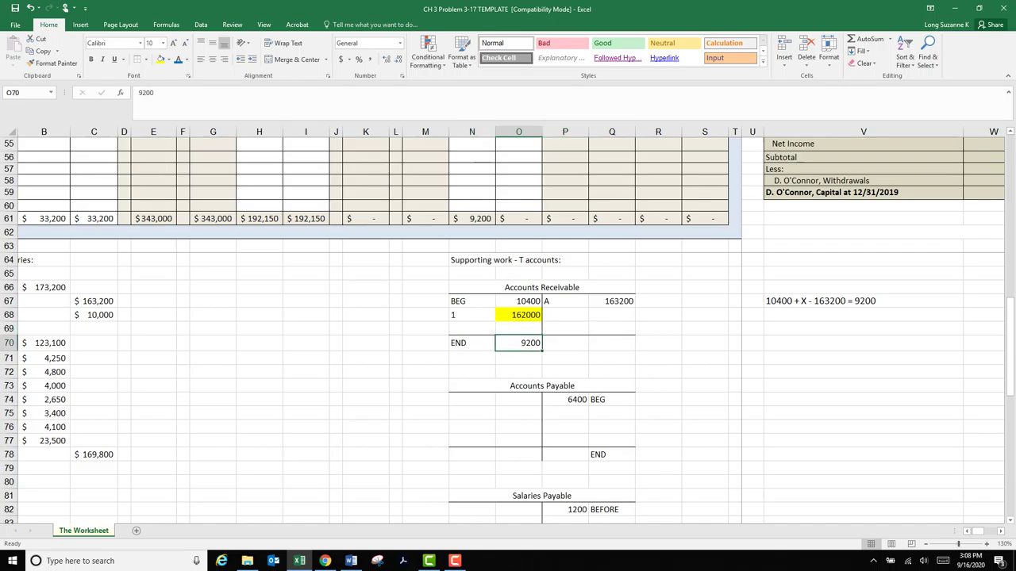
{"action": "left_click", "coordinate": [519, 371]}
{"action": "scroll", "coordinate": [508, 325], "scroll_direction": "left", "scroll_amount": 2}
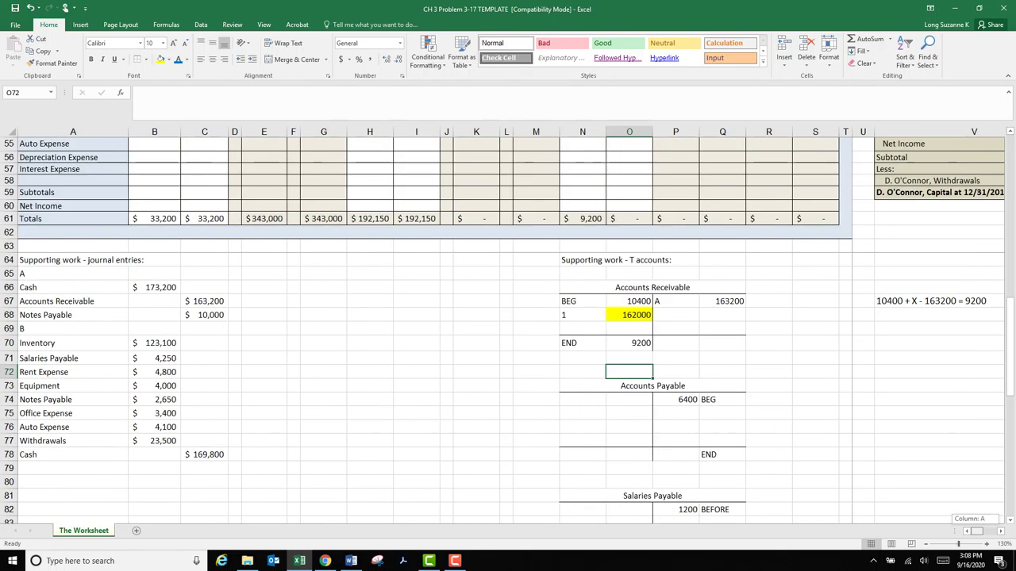
{"action": "left_click", "coordinate": [629, 315]}
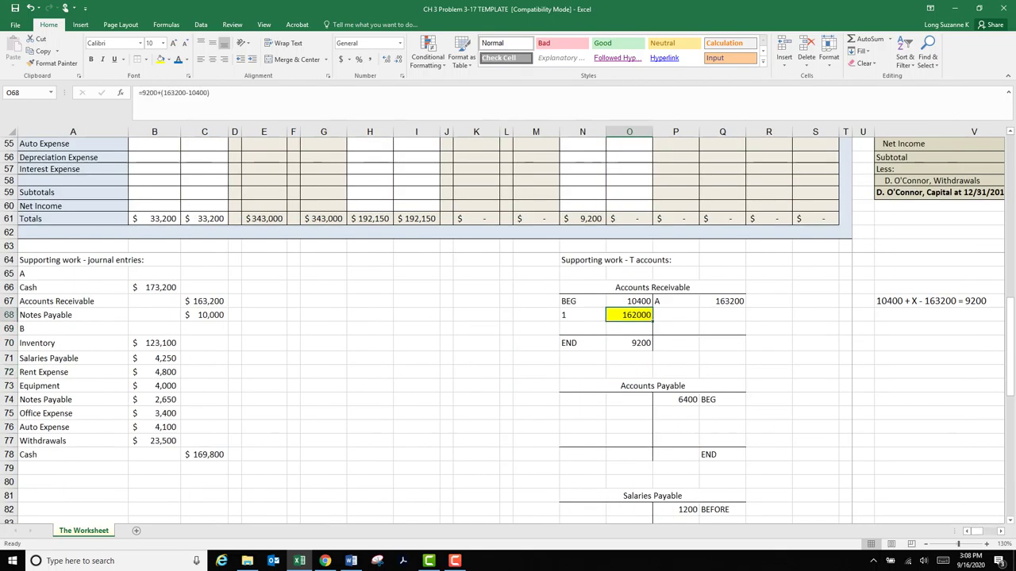
- Label a new journal entry as 1 in A80 below the cash payments entry, leaving A79 blank
{"action": "scroll", "coordinate": [629, 325], "scroll_direction": "down", "scroll_amount": 1}
{"action": "left_click", "coordinate": [73, 431]}
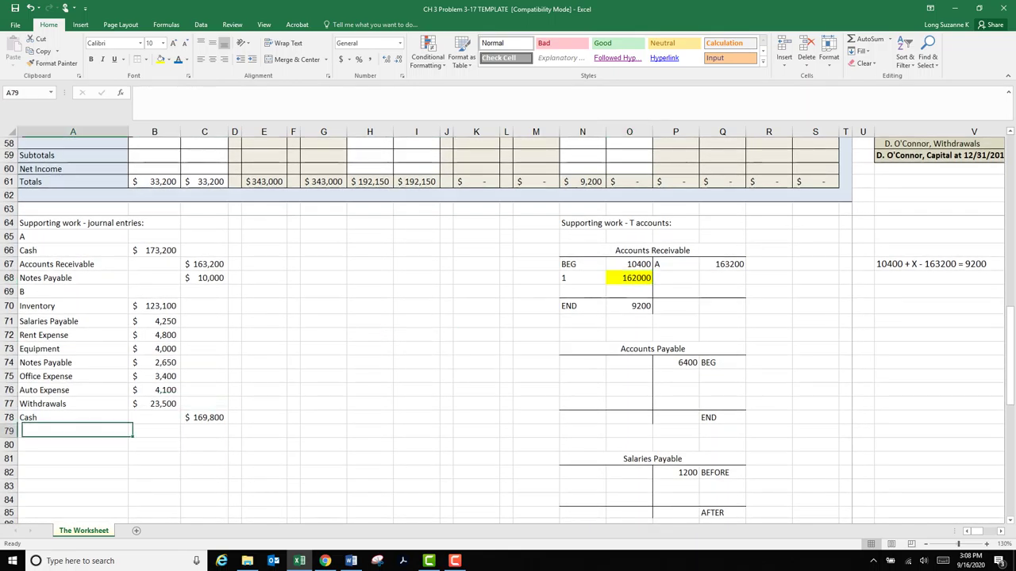
{"action": "type", "text": "1"}
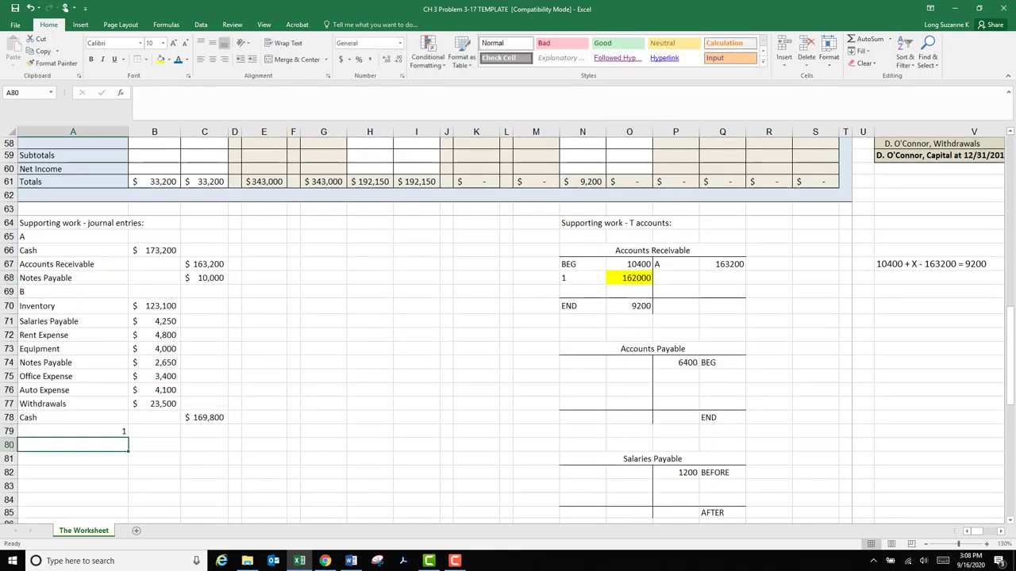
{"action": "key", "text": "ctrl+Return"}
{"action": "key", "text": "Down"}
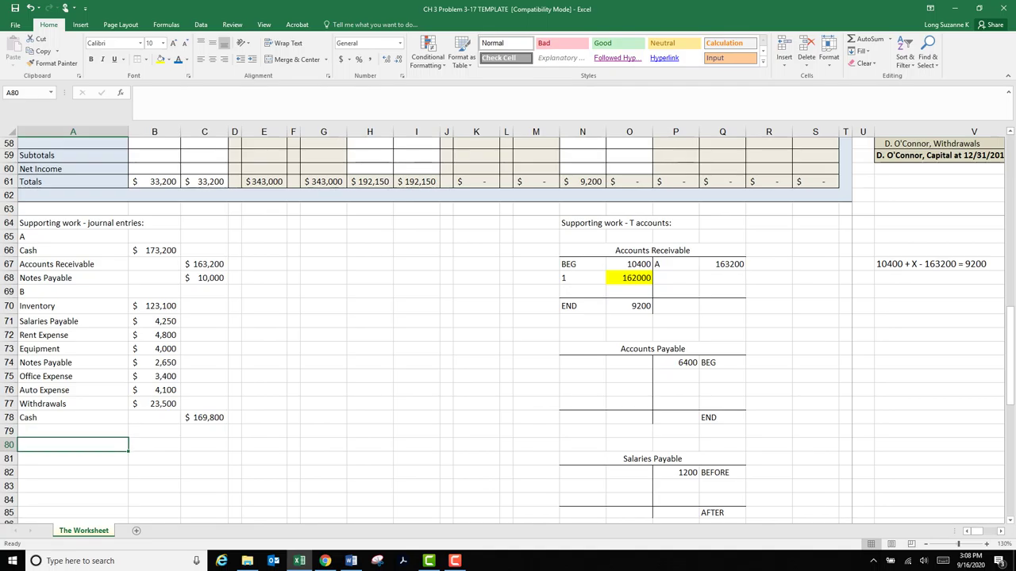
{"action": "type", "text": "1"}
{"action": "key", "text": "Return"}
- Left-align the cells of column A from the adjustment label in A80 downward
{"action": "left_click", "coordinate": [73, 446]}
{"action": "left_click_drag", "start_coordinate": [72, 444], "coordinate": [95, 522]}
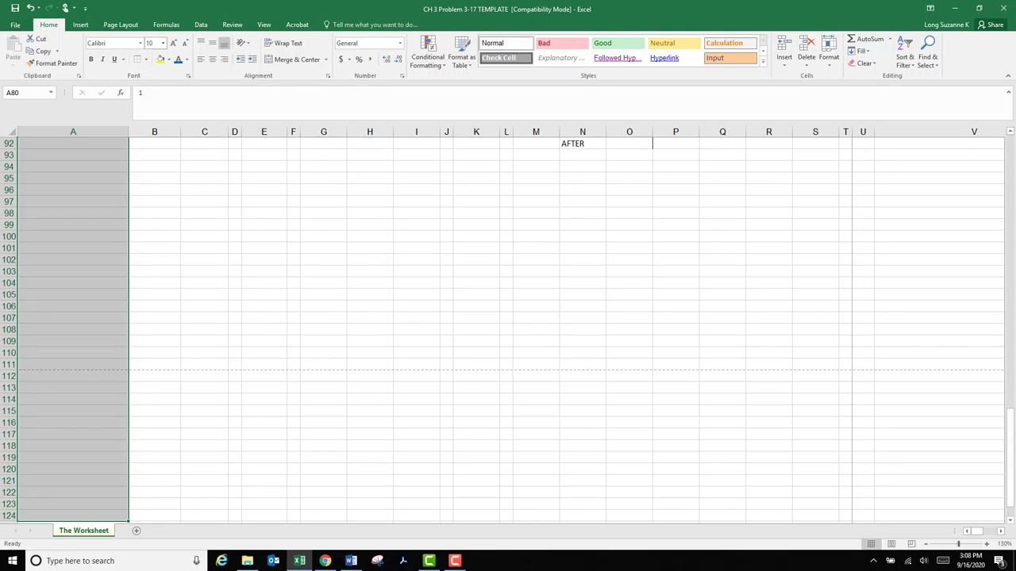
{"action": "left_click", "coordinate": [201, 60]}
{"action": "scroll", "coordinate": [508, 330], "scroll_direction": "up", "scroll_amount": 1}
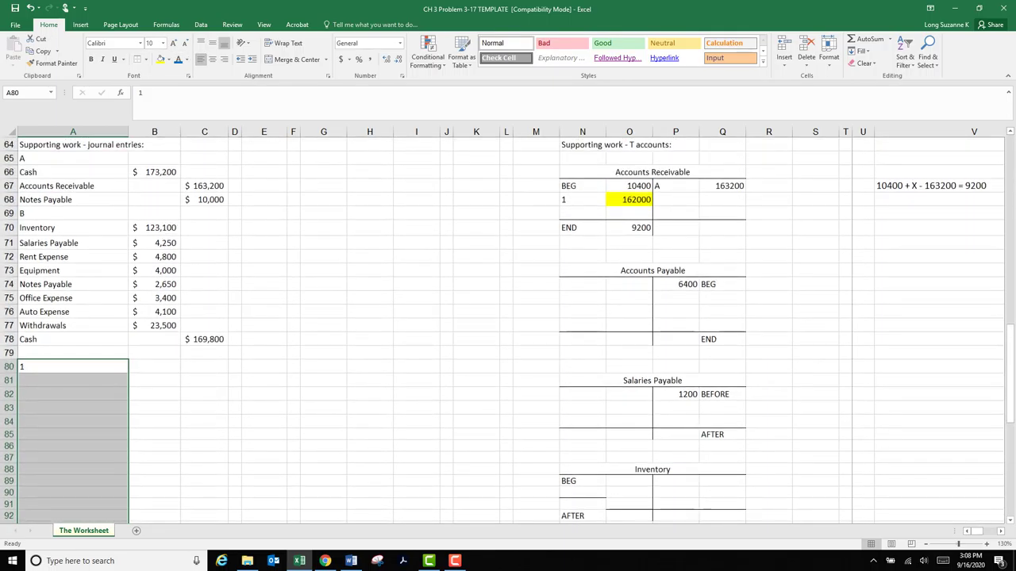
{"action": "left_click", "coordinate": [72, 367]}
- Examine the adjustment 1 debit and the title of the Accounts Receivable T account for the journal entry starting in A81
{"action": "left_click", "coordinate": [73, 381]}
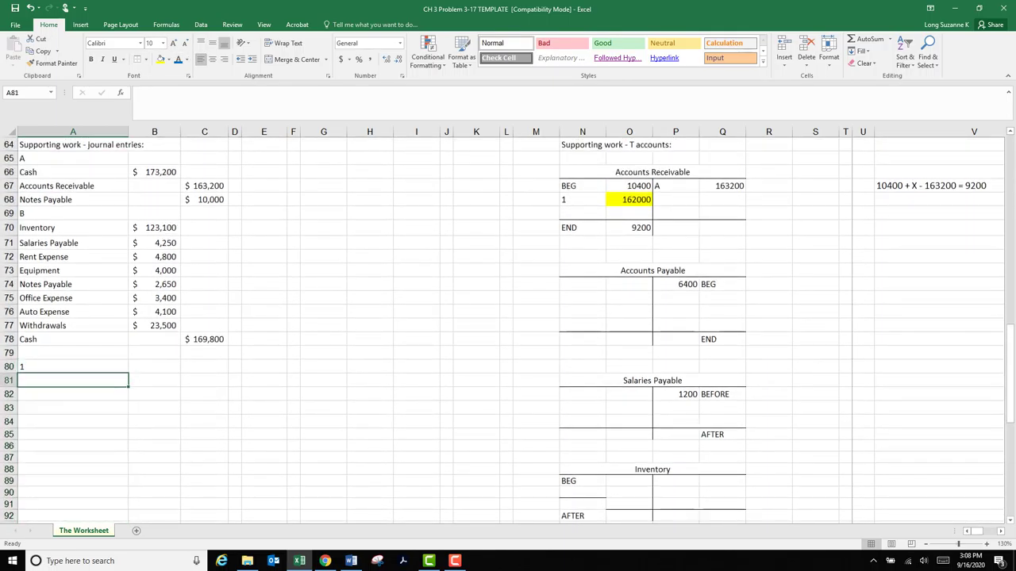
{"action": "left_click", "coordinate": [629, 200]}
{"action": "left_click", "coordinate": [652, 172]}
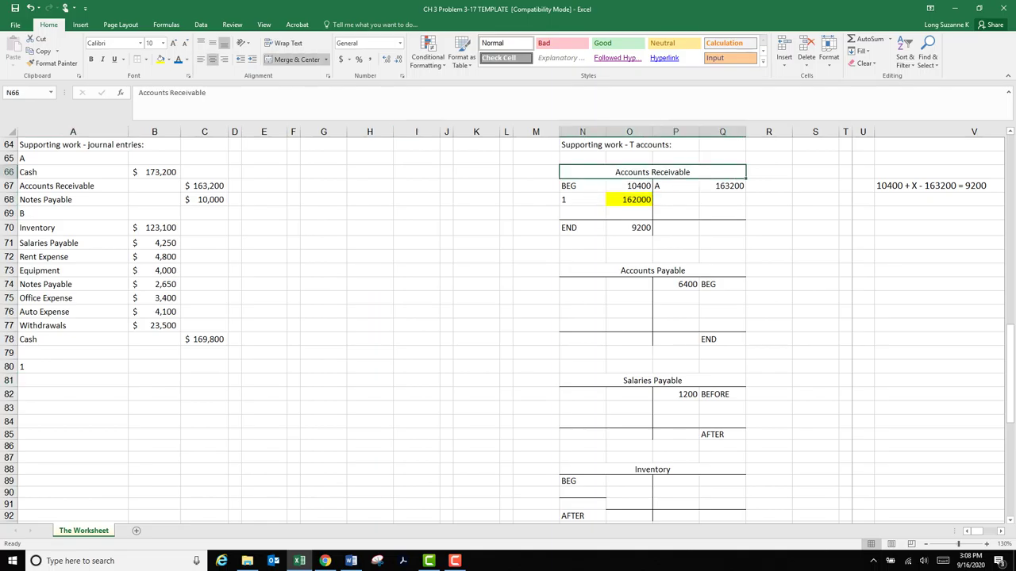
{"action": "left_click", "coordinate": [208, 94]}
{"action": "left_click", "coordinate": [73, 200]}
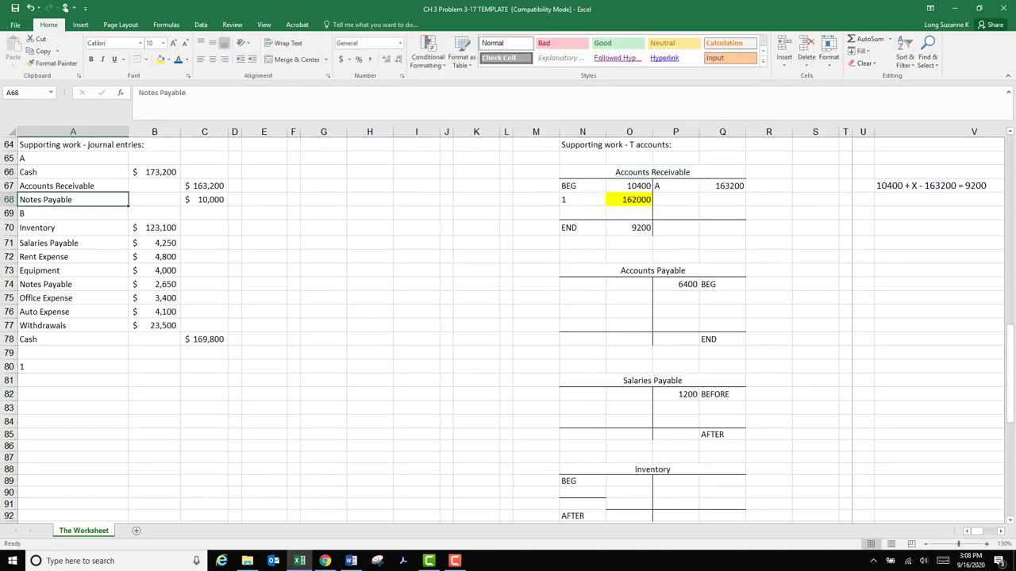
- Copy the Accounts Receivable account title from A67 into A81 under journal entry 1
{"action": "left_click", "coordinate": [72, 186]}
{"action": "key", "text": "ctrl+c"}
{"action": "left_click", "coordinate": [73, 381]}
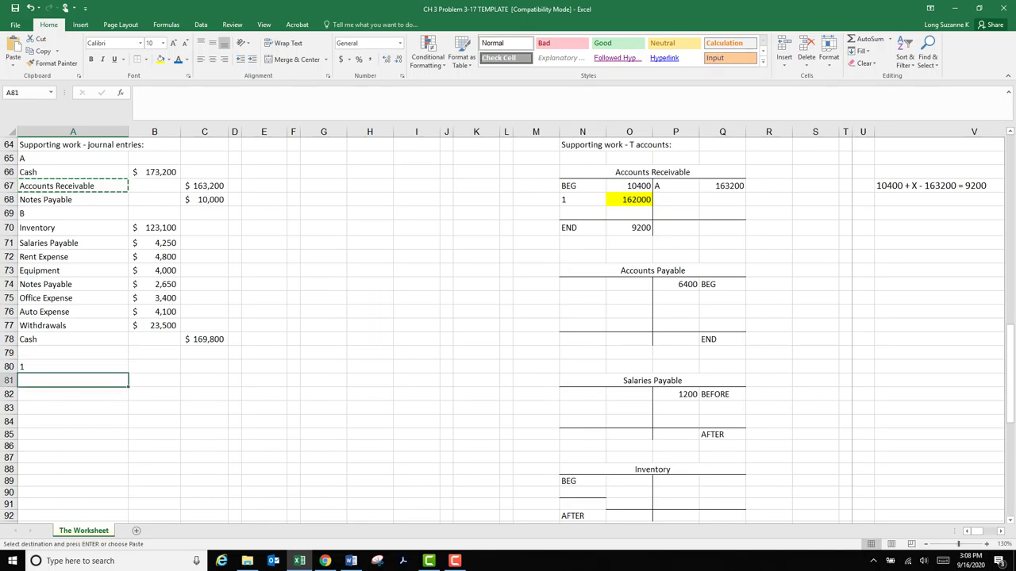
{"action": "key", "text": "ctrl+v"}
{"action": "key", "text": "Escape"}
- Link entry 1's debit amount in B81 to O68 and its credit amount in C82 to B81
{"action": "left_click", "coordinate": [155, 381]}
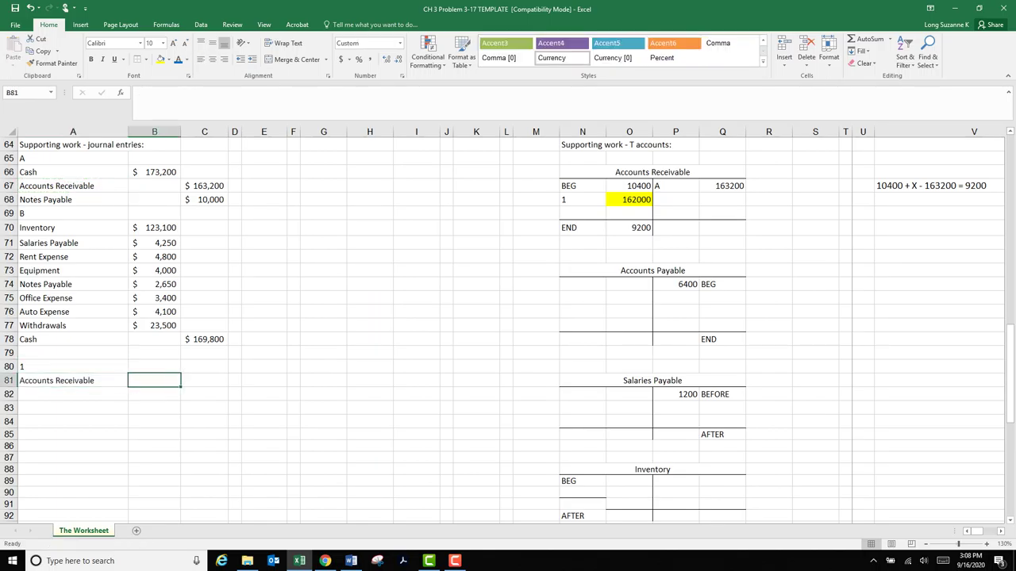
{"action": "type", "text": "="}
{"action": "left_click", "coordinate": [629, 199]}
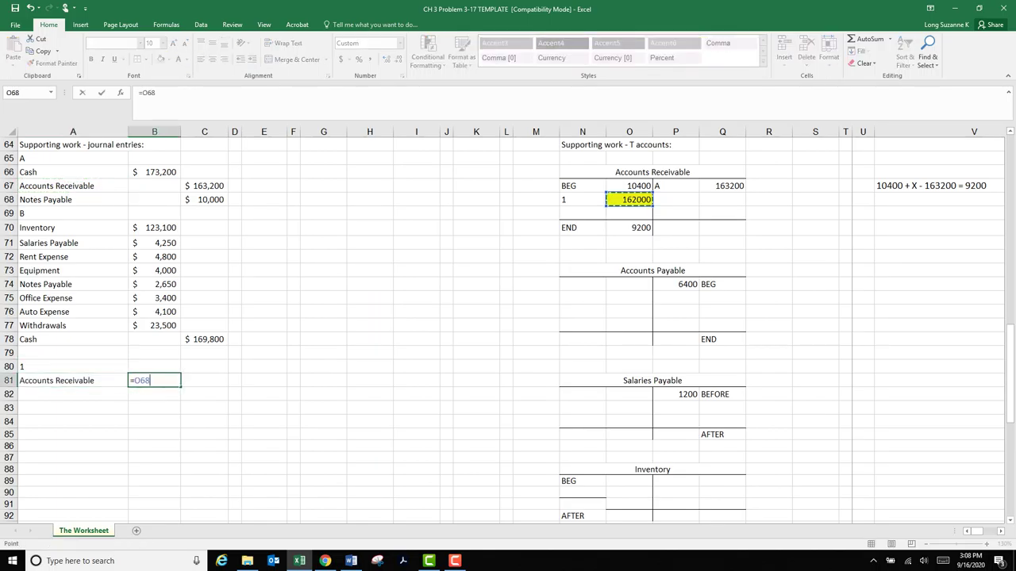
{"action": "key", "text": "Return"}
{"action": "left_click", "coordinate": [204, 394]}
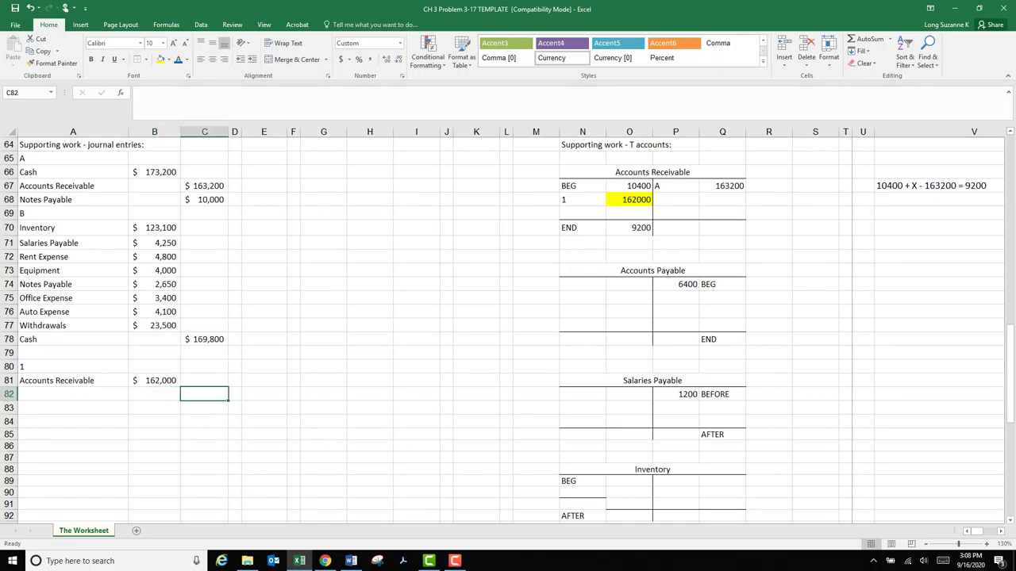
{"action": "type", "text": "="}
{"action": "left_click", "coordinate": [154, 380]}
{"action": "key", "text": "Return"}
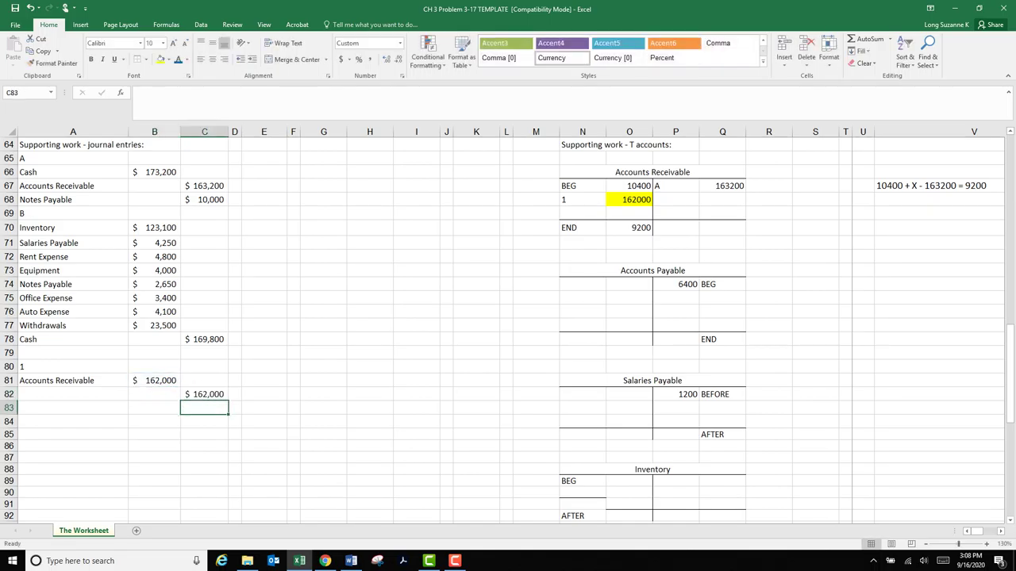
- Check the worksheet's account titles for the credited account and enter Sales in A82 of entry 1
{"action": "left_click", "coordinate": [73, 394]}
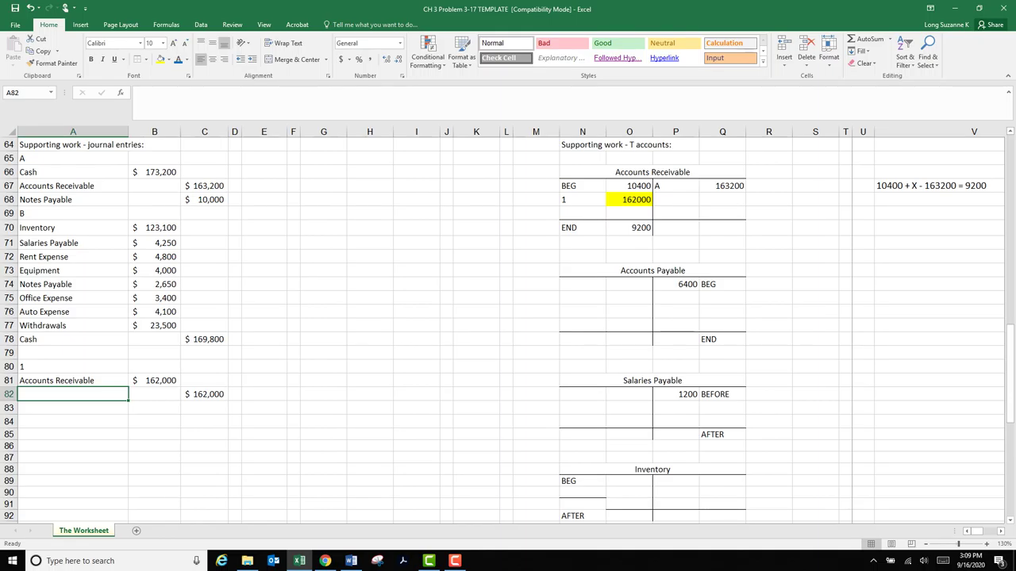
{"action": "scroll", "coordinate": [508, 330], "scroll_direction": "up", "scroll_amount": 14}
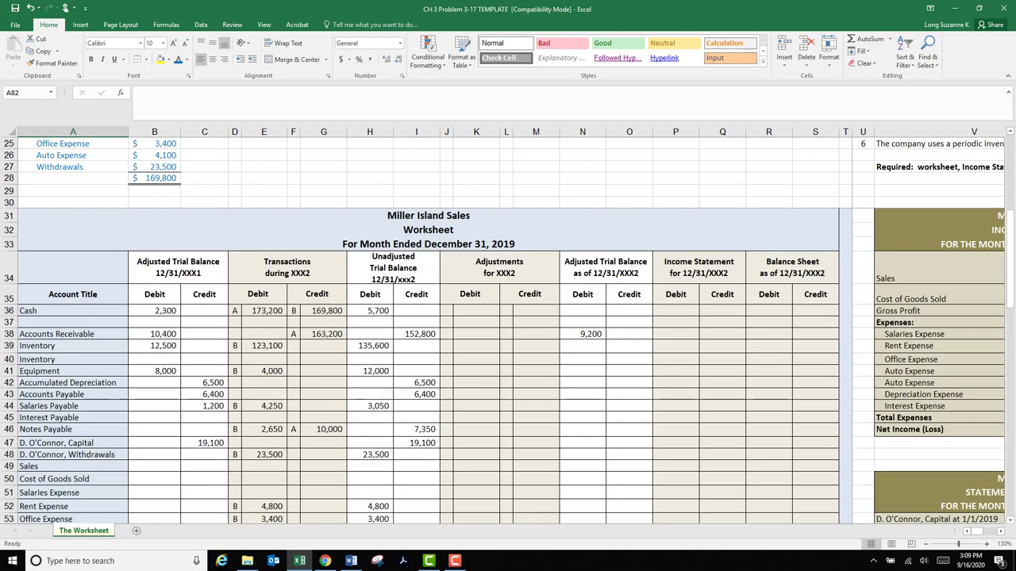
{"action": "scroll", "coordinate": [508, 331], "scroll_direction": "up", "scroll_amount": 7}
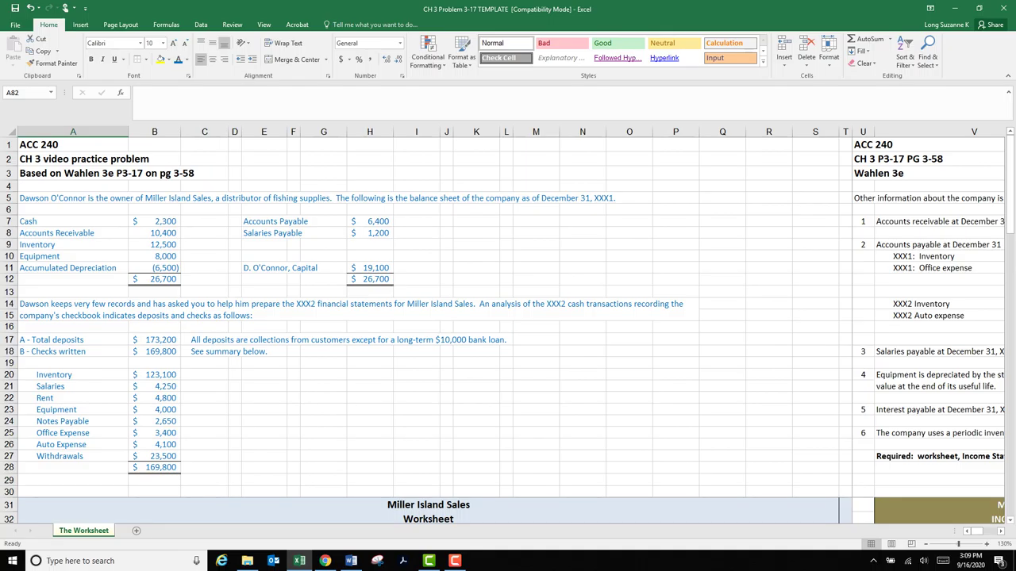
{"action": "scroll", "coordinate": [508, 330], "scroll_direction": "down", "scroll_amount": 11}
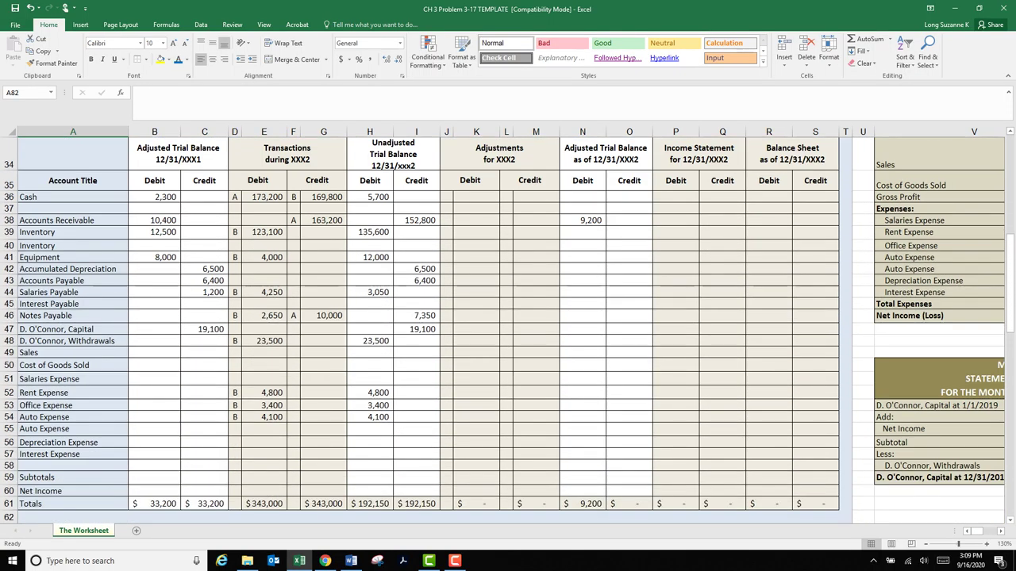
{"action": "scroll", "coordinate": [508, 330], "scroll_direction": "down", "scroll_amount": 2}
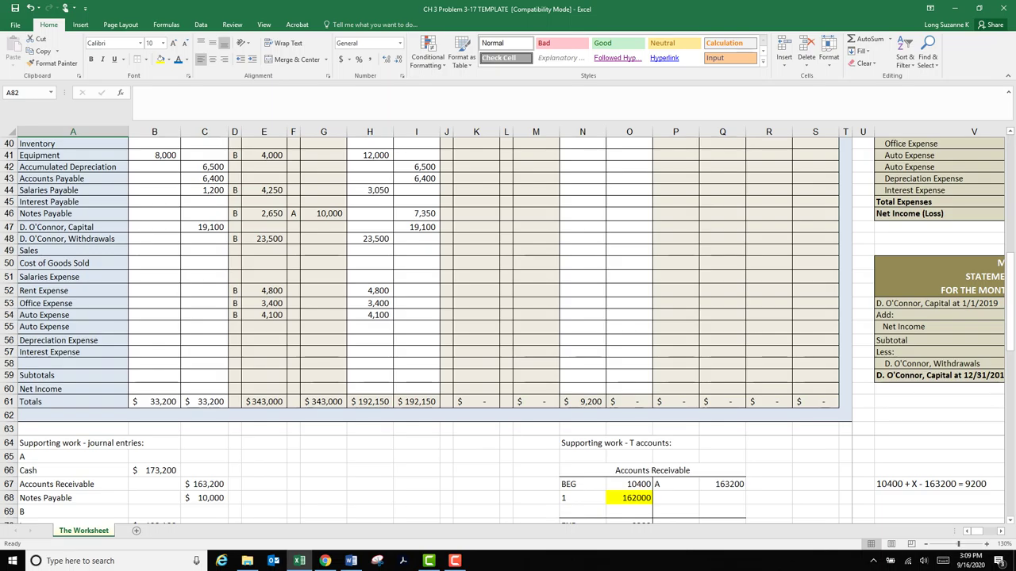
{"action": "left_click", "coordinate": [73, 251]}
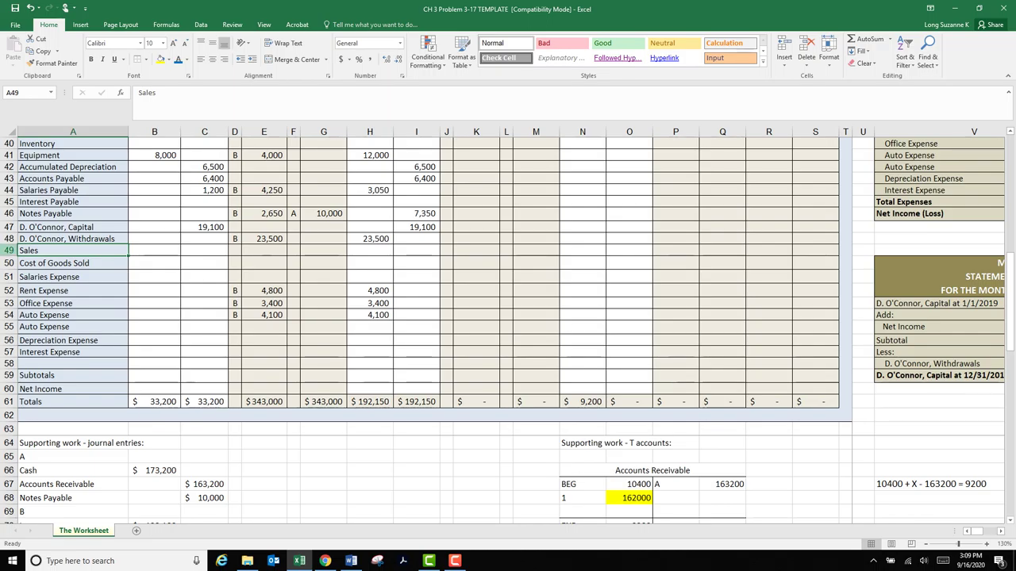
{"action": "scroll", "coordinate": [508, 330], "scroll_direction": "down", "scroll_amount": 8}
{"action": "left_click", "coordinate": [73, 395]}
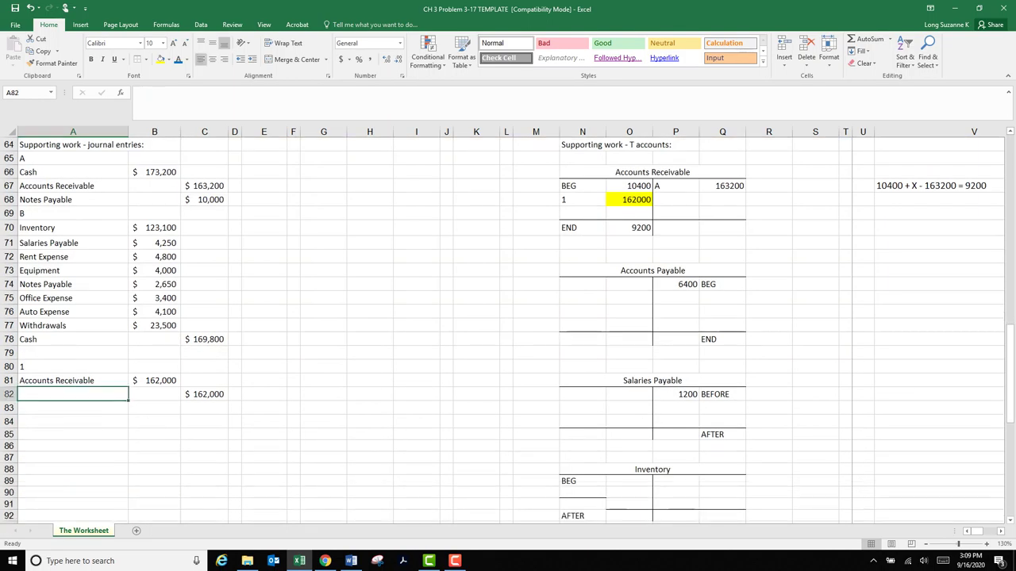
{"action": "type", "text": "Sales"}
{"action": "key", "text": "Return"}
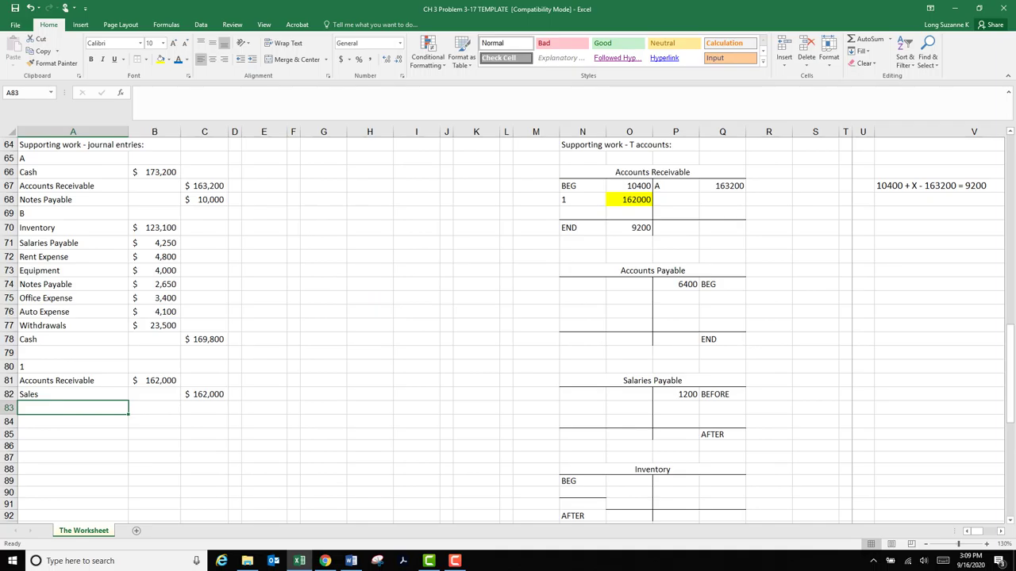
{"action": "left_click", "coordinate": [73, 381]}
{"action": "left_click", "coordinate": [73, 394]}
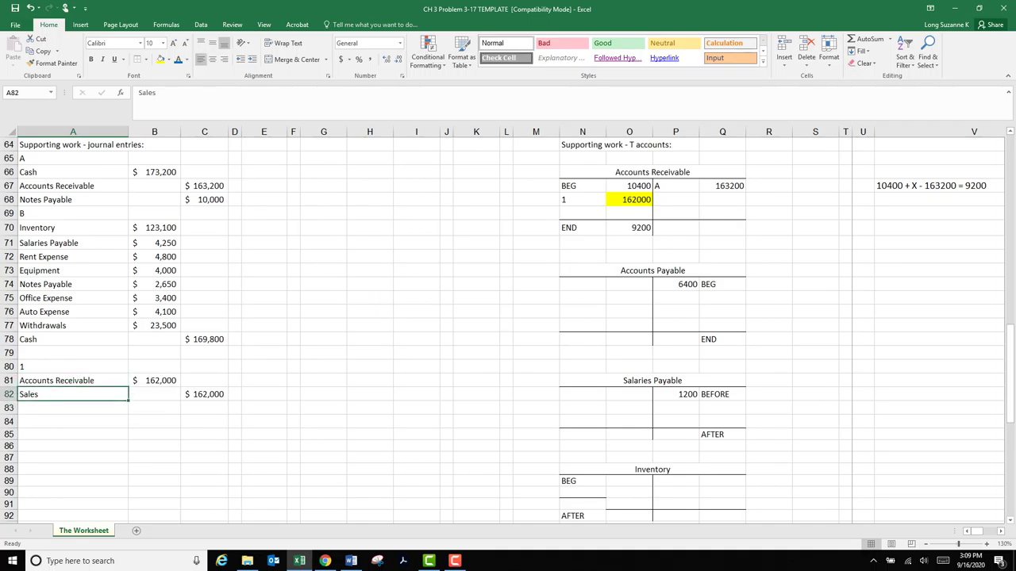
{"action": "left_click", "coordinate": [73, 421]}
{"action": "left_click", "coordinate": [73, 446]}
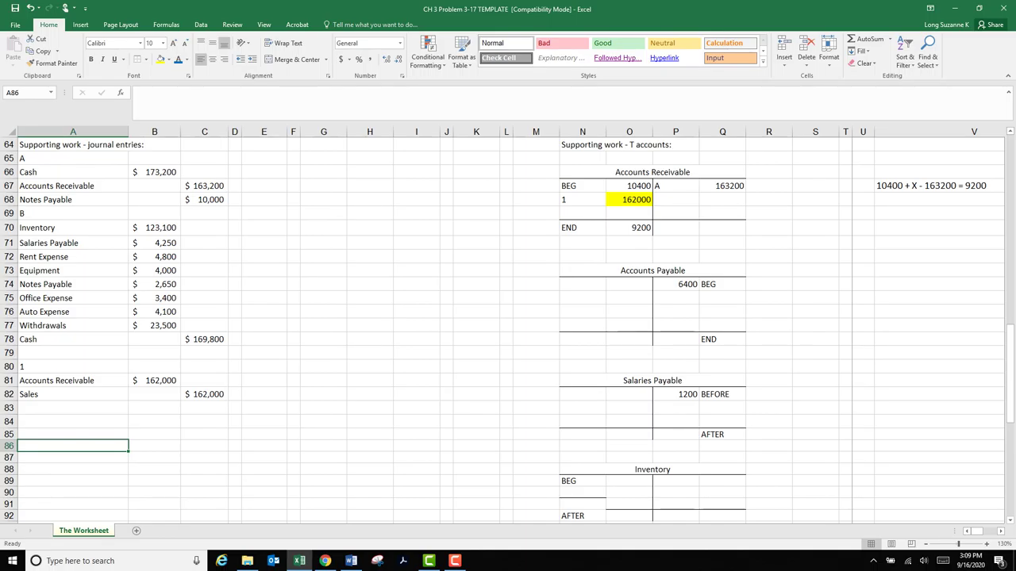
{"action": "left_click_drag", "start_coordinate": [650, 172], "coordinate": [714, 229]}
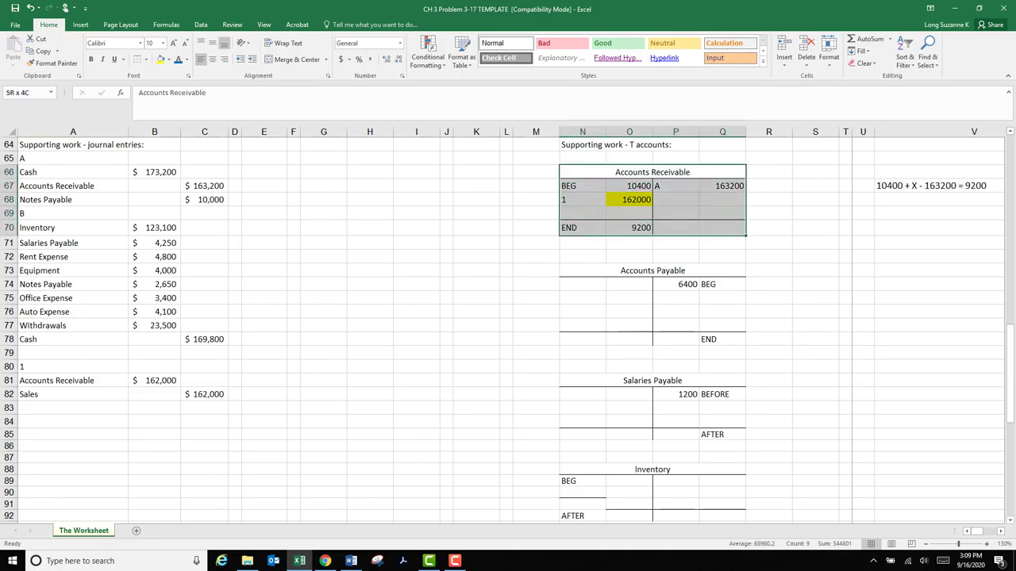
{"action": "left_click", "coordinate": [323, 353]}
- Post adjustment 1 to the Accounts Receivable row, with reference 1 in J38 and a debit of 162,000 in K38
{"action": "scroll", "coordinate": [323, 353], "scroll_direction": "up", "scroll_amount": 12}
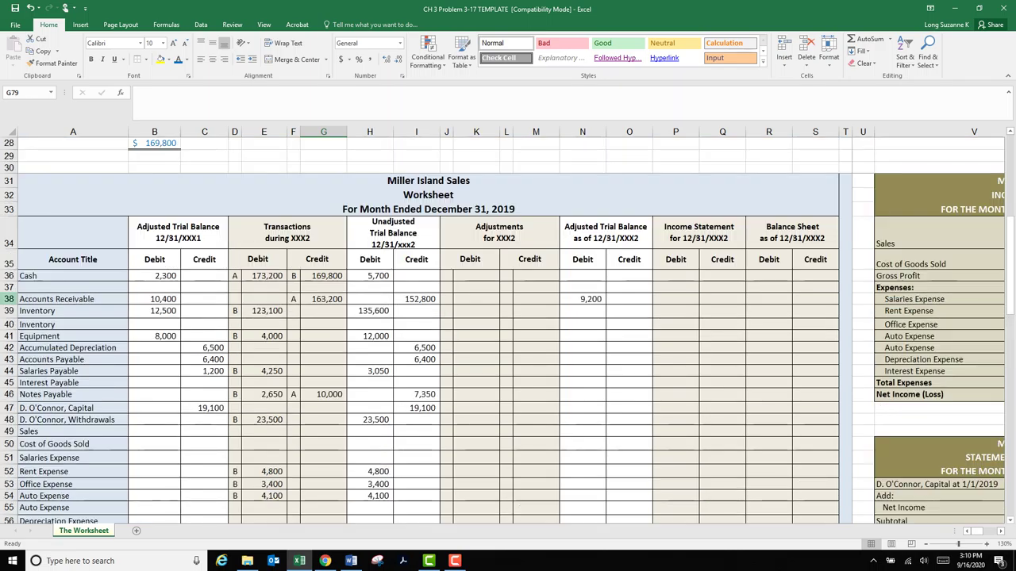
{"action": "left_click", "coordinate": [8, 299]}
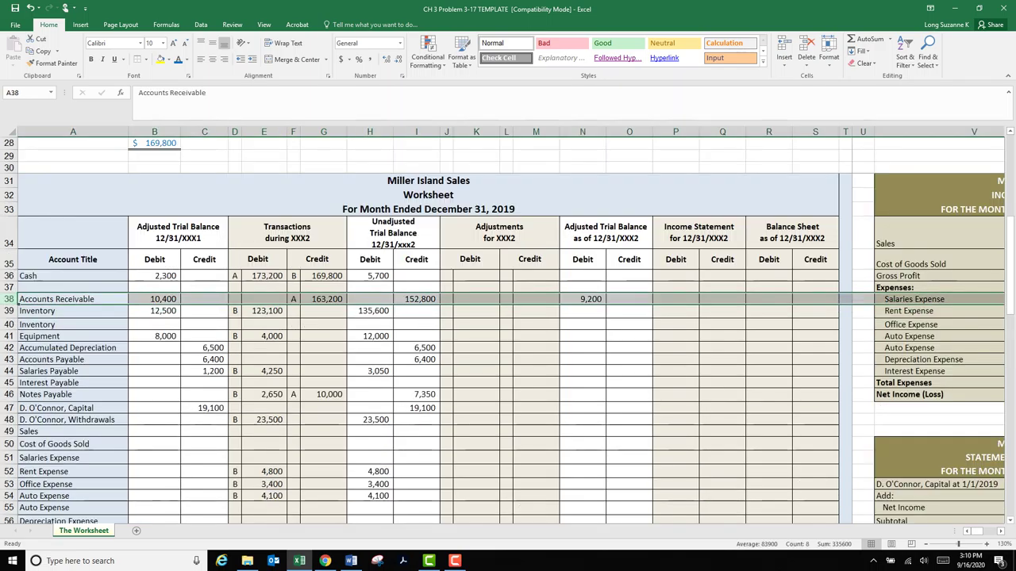
{"action": "left_click", "coordinate": [464, 299]}
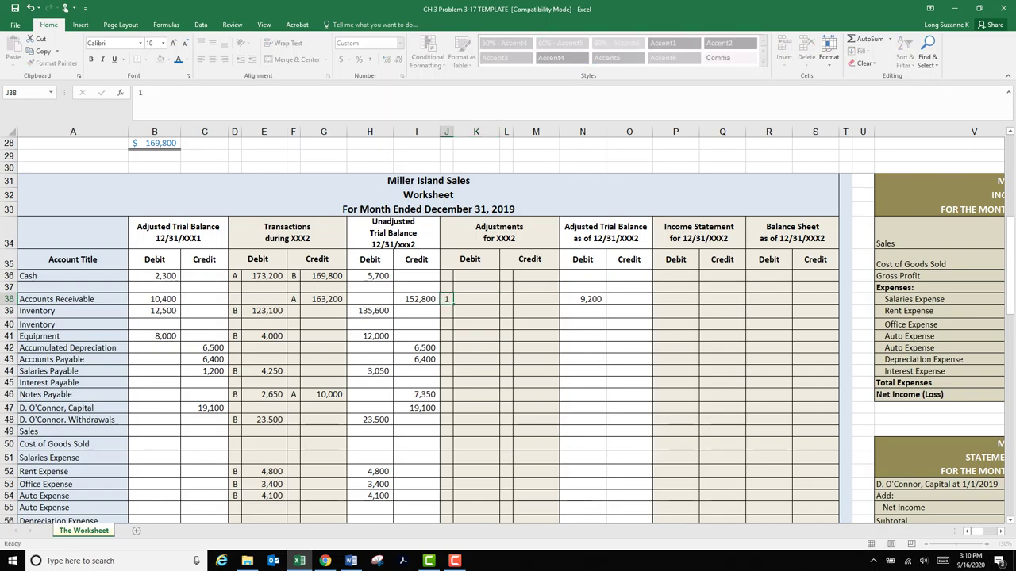
{"action": "left_click_drag", "start_coordinate": [453, 131], "coordinate": [455, 131]}
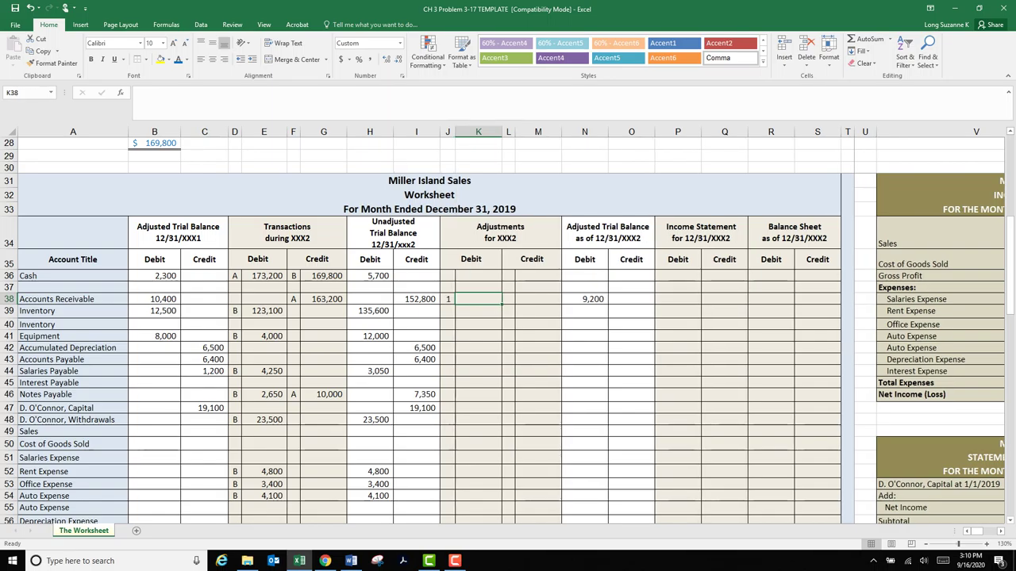
{"action": "left_click_drag", "start_coordinate": [455, 131], "coordinate": [454, 132]}
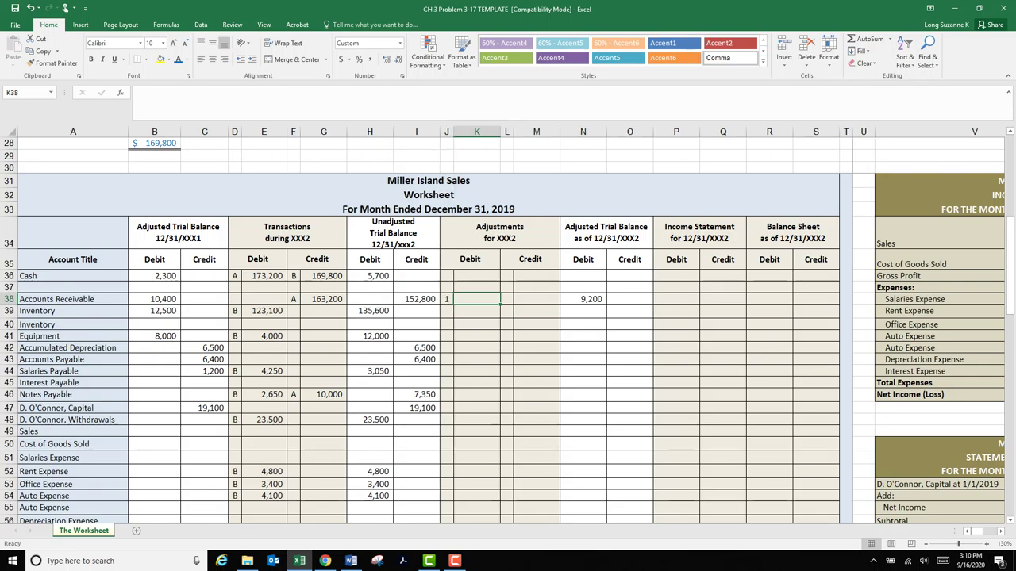
{"action": "type", "text": "162,000"}
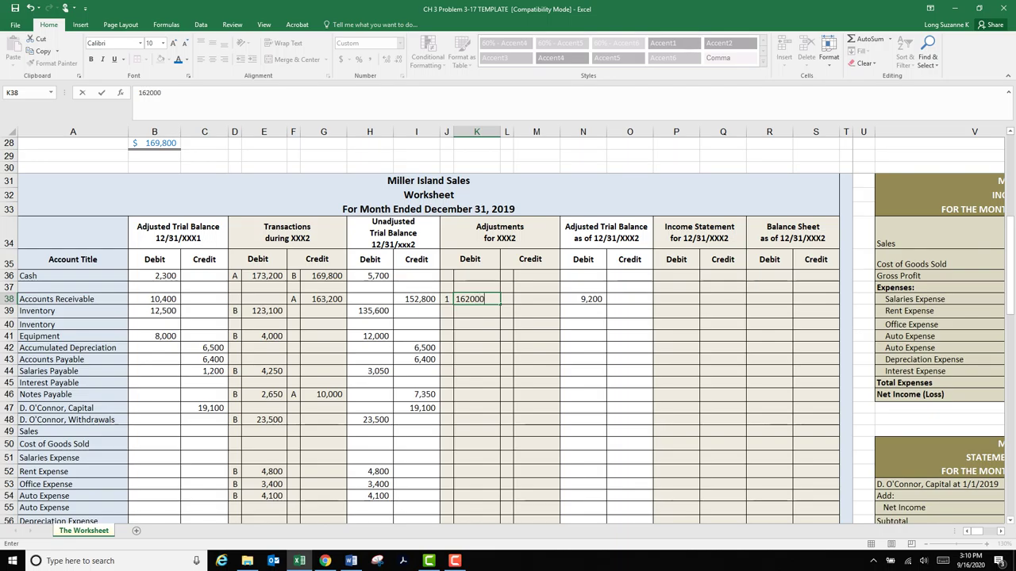
{"action": "key", "text": "Return"}
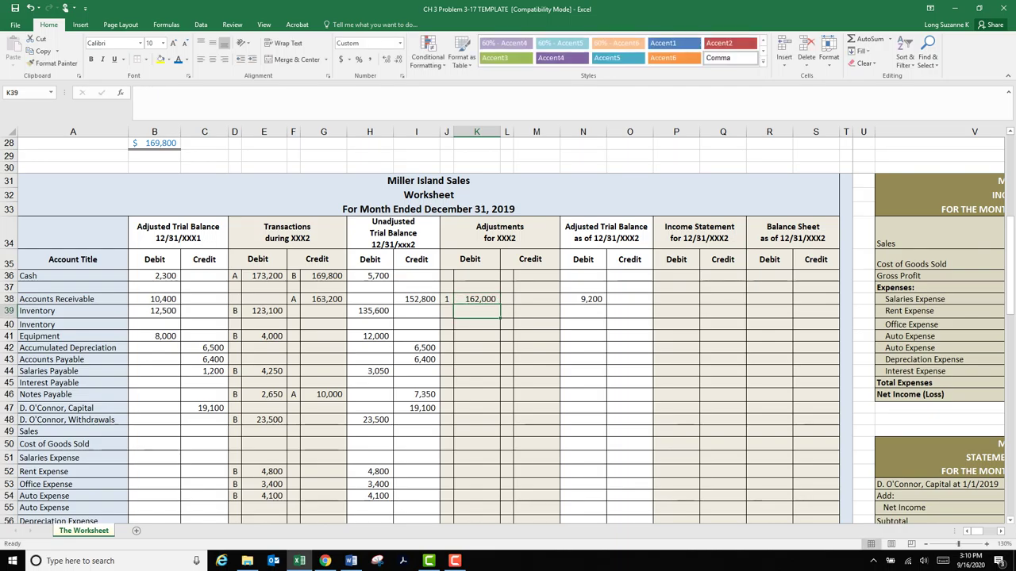
- Post adjustment 1 to the Sales row with reference 1 in L49 and credit 162,000 in M49, widening column L slightly to fit the reference
{"action": "left_click", "coordinate": [9, 431]}
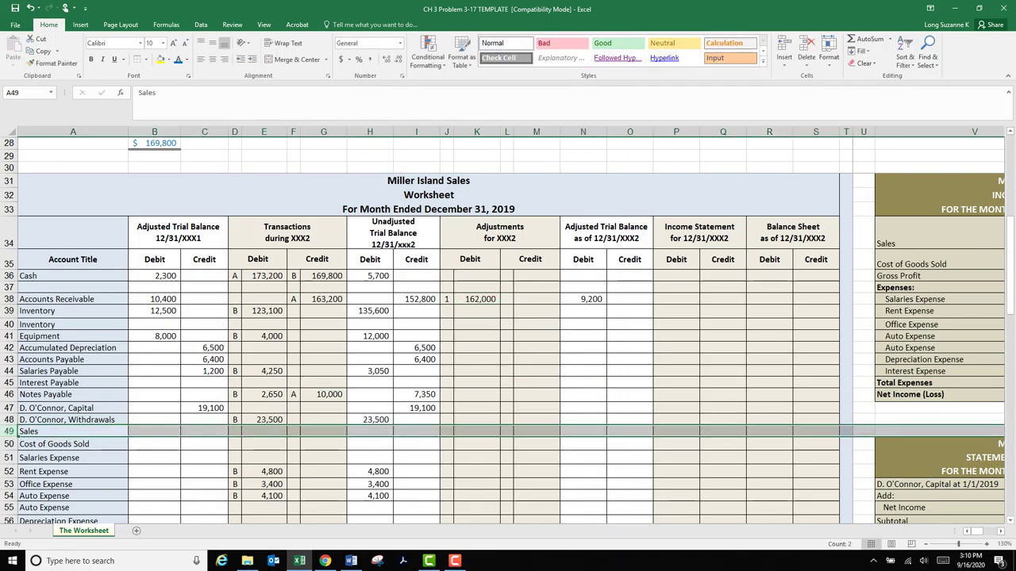
{"action": "left_click", "coordinate": [507, 432]}
{"action": "type", "text": "1"}
{"action": "key", "text": "Tab"}
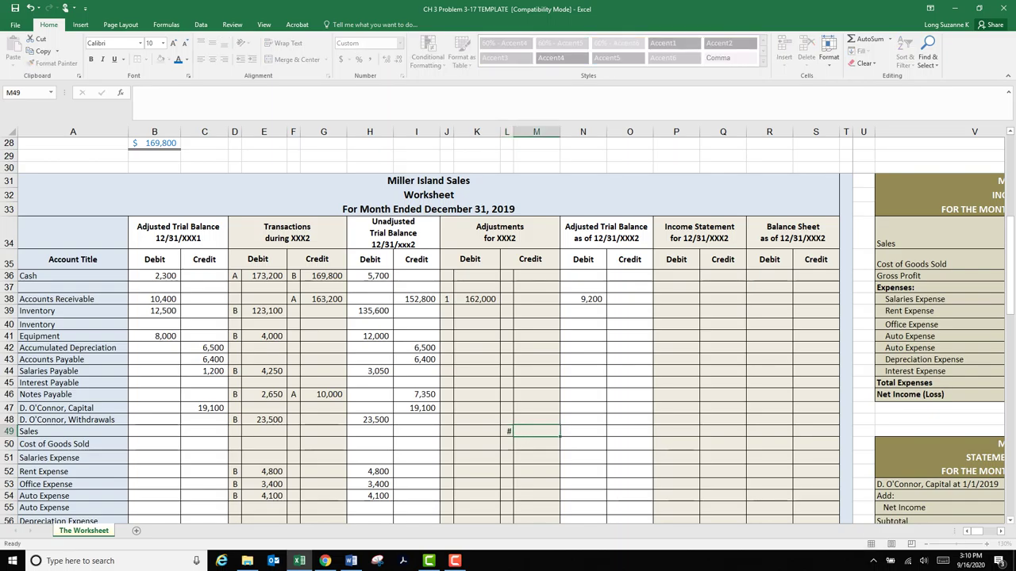
{"action": "left_click_drag", "start_coordinate": [513, 132], "coordinate": [514, 132]}
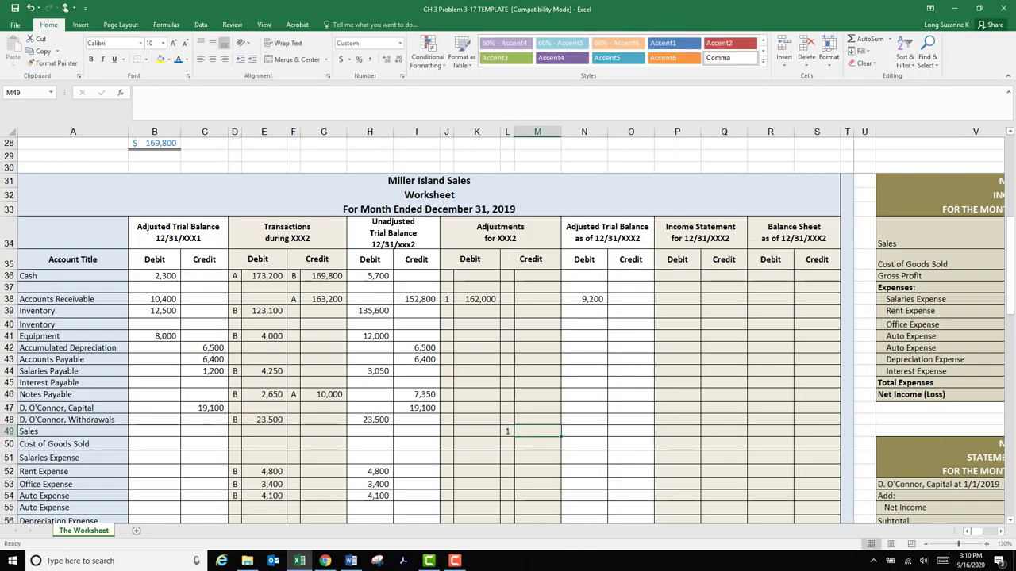
{"action": "type", "text": "162,000"}
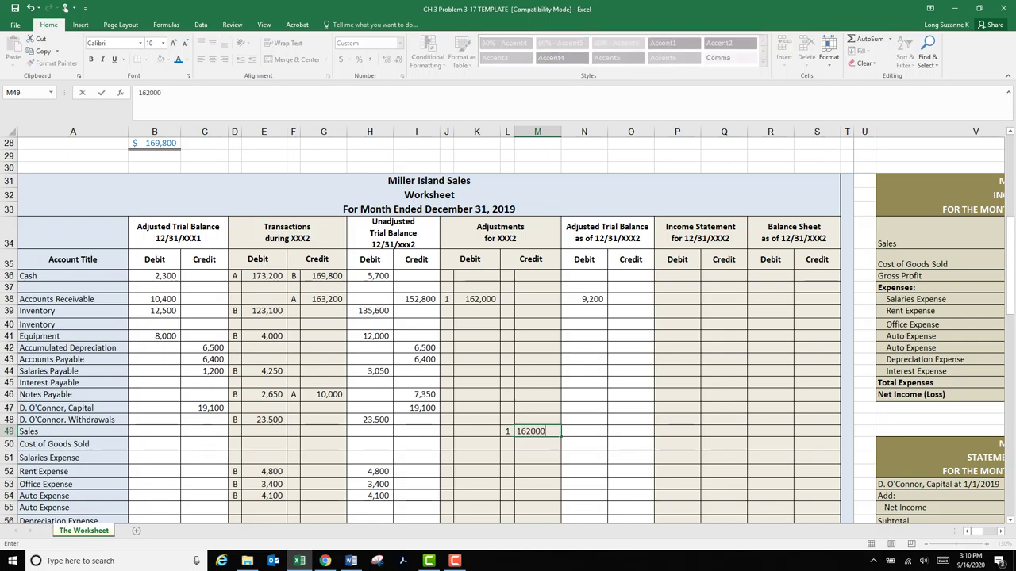
{"action": "key", "text": "Return"}
{"action": "scroll", "coordinate": [508, 317], "scroll_direction": "down", "scroll_amount": 3}
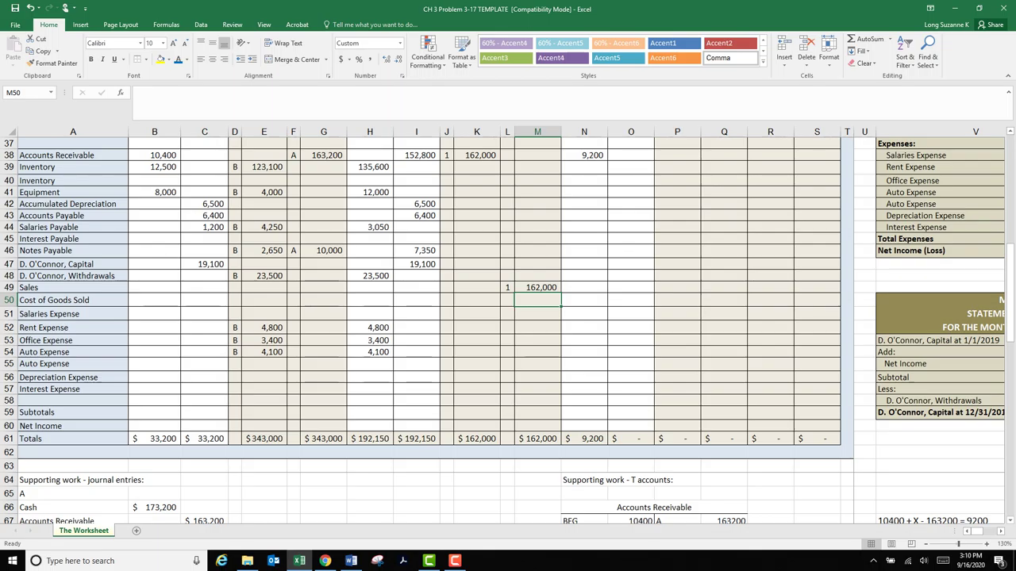
- Mark item 1 of the other company information, the accounts receivable note in U7:V7, with blue font
{"action": "scroll", "coordinate": [508, 317], "scroll_direction": "up", "scroll_amount": 11}
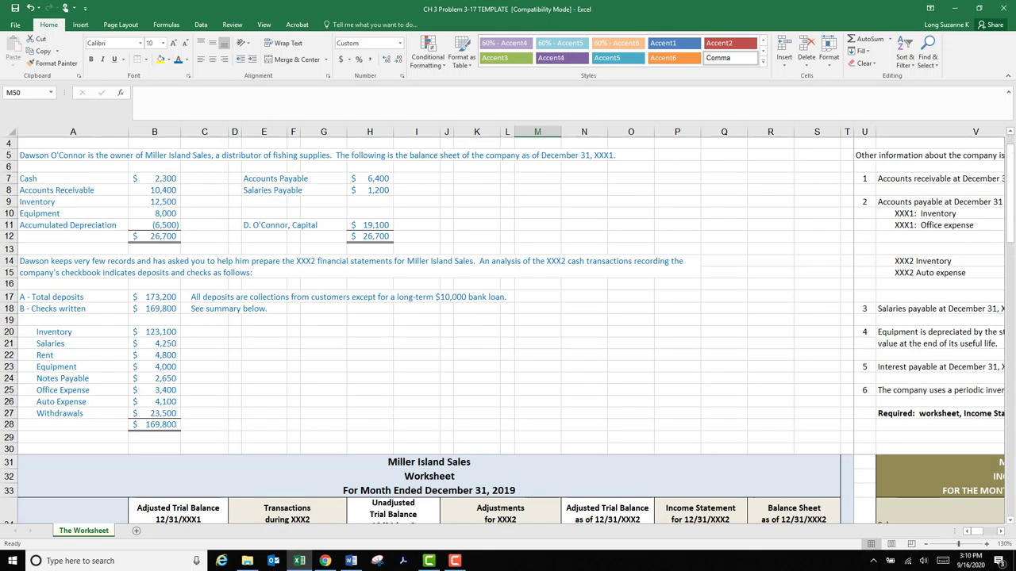
{"action": "left_click_drag", "start_coordinate": [962, 531], "coordinate": [985, 531]}
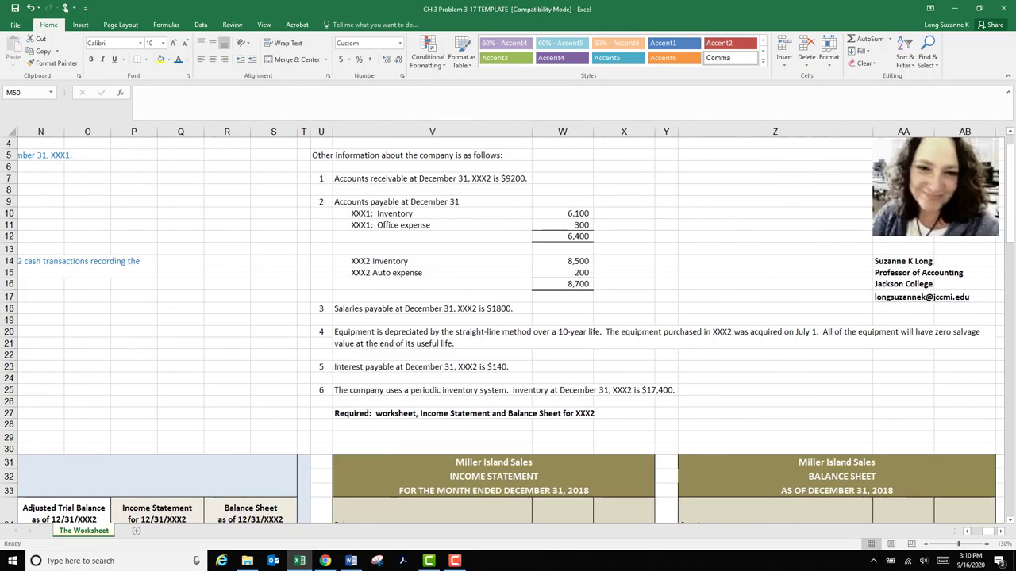
{"action": "left_click_drag", "start_coordinate": [322, 178], "coordinate": [476, 179]}
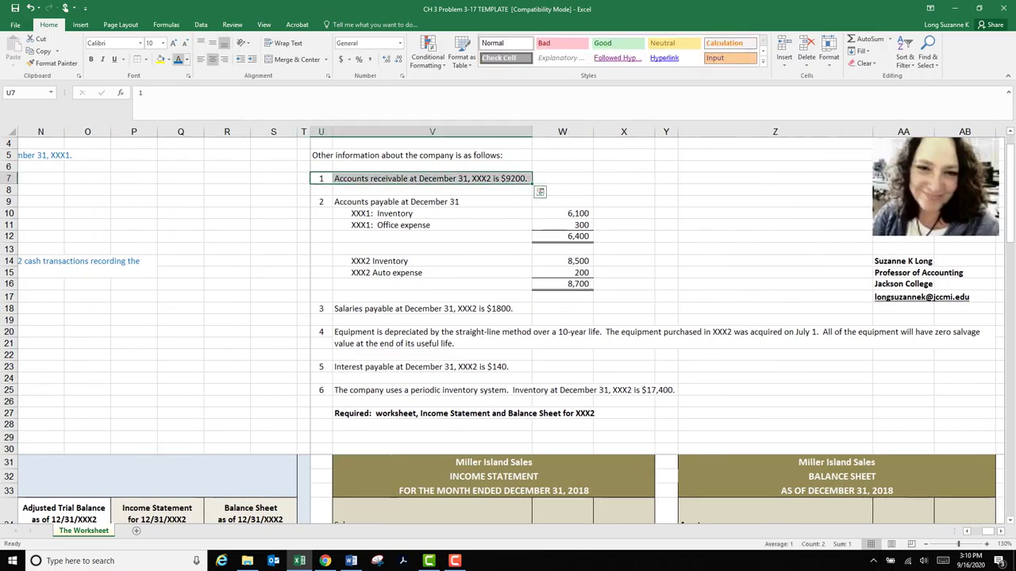
{"action": "left_click_drag", "start_coordinate": [433, 249], "coordinate": [432, 238]}
- Examine item 2's accounts payable breakdown and its XXX1 and XXX2 totals, and return to the worksheet's account rows
{"action": "left_click_drag", "start_coordinate": [322, 202], "coordinate": [626, 296]}
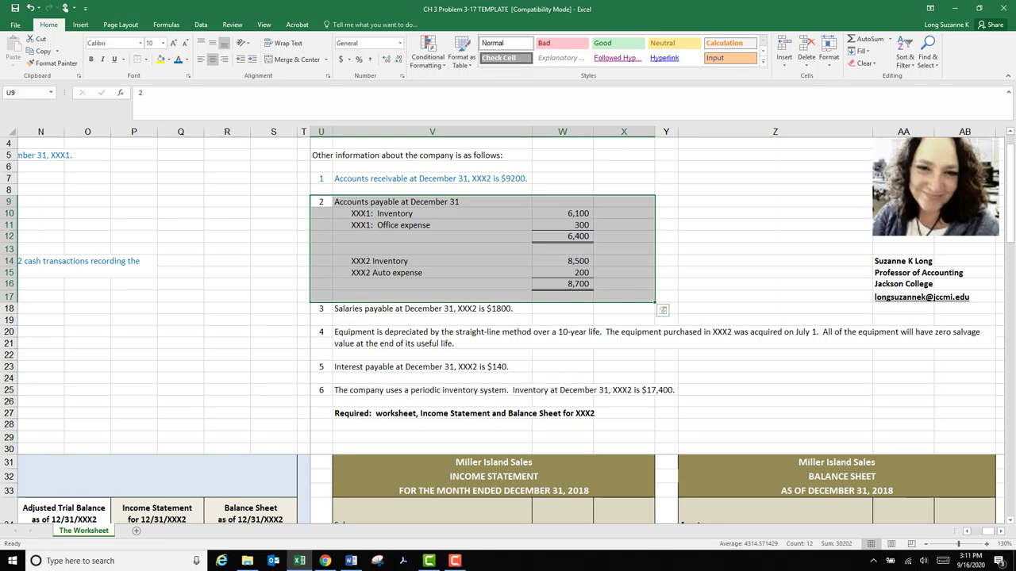
{"action": "left_click", "coordinate": [563, 236]}
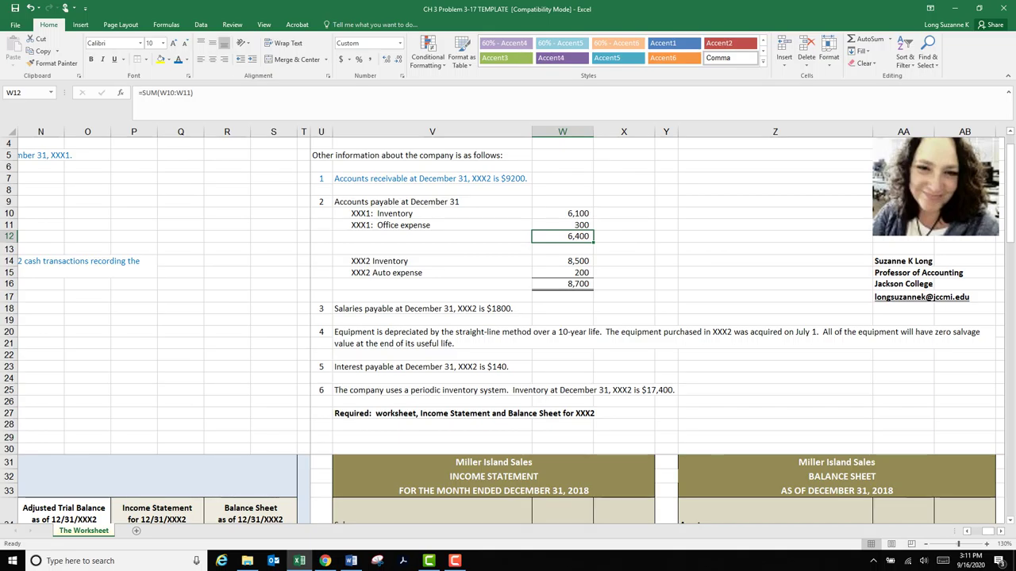
{"action": "left_click", "coordinate": [563, 284]}
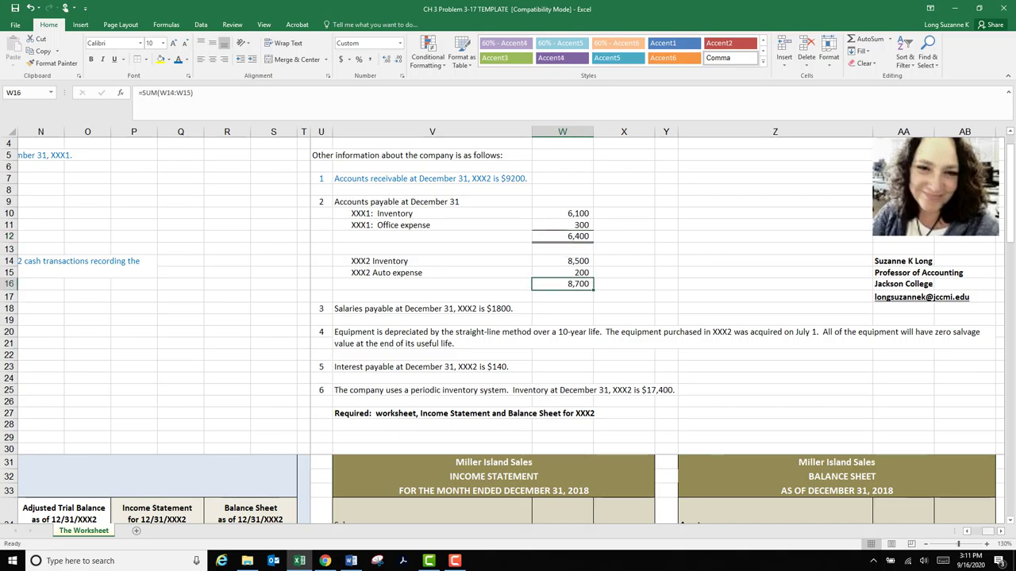
{"action": "scroll", "coordinate": [508, 326], "scroll_direction": "left", "scroll_amount": 6}
{"action": "scroll", "coordinate": [508, 325], "scroll_direction": "down", "scroll_amount": 6}
{"action": "scroll", "coordinate": [508, 326], "scroll_direction": "down", "scroll_amount": 3}
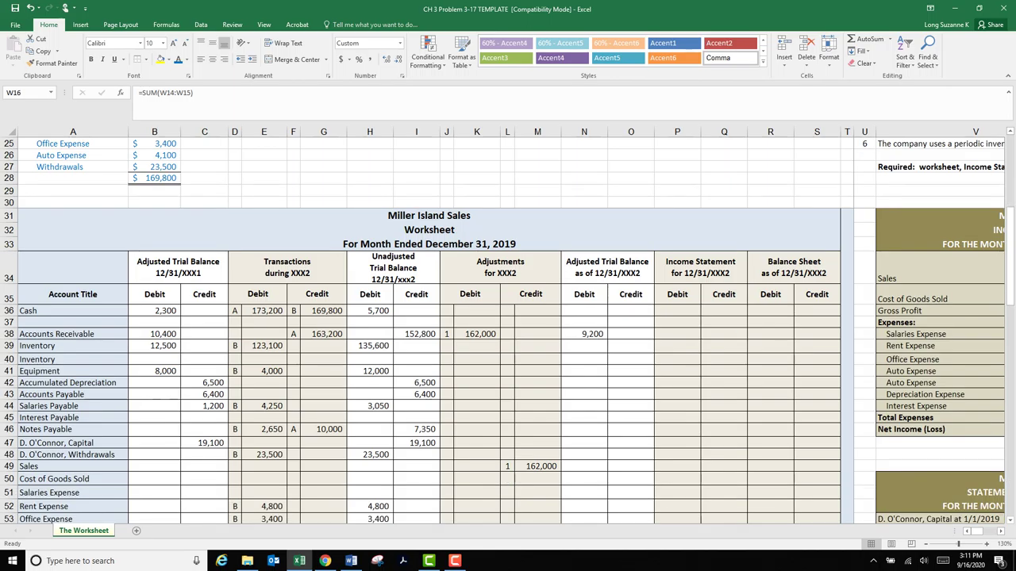
- Enter 8,700 as the Accounts Payable credit in the adjusted trial balance, cell O43
{"action": "left_click", "coordinate": [9, 323]}
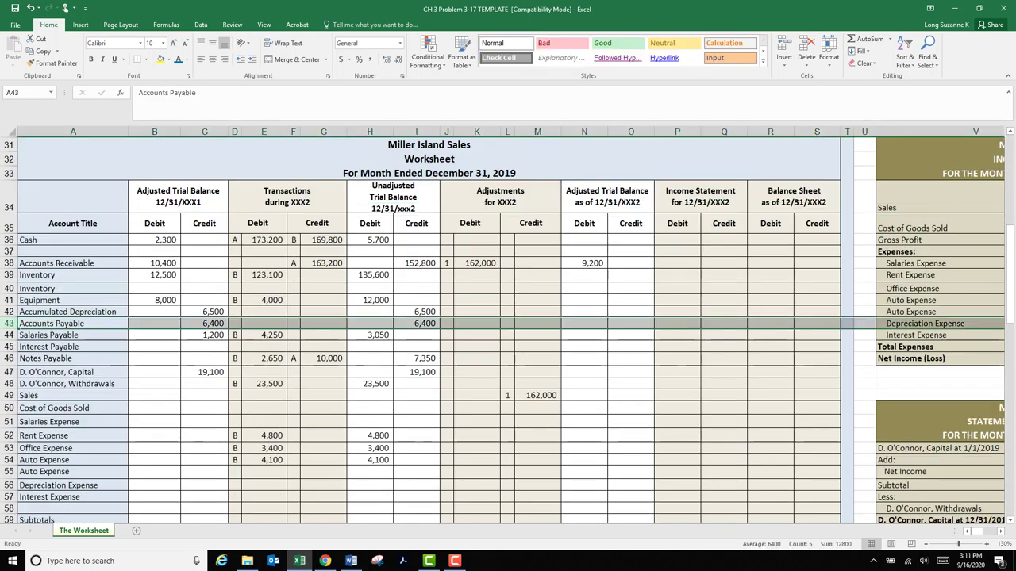
{"action": "left_click", "coordinate": [630, 323]}
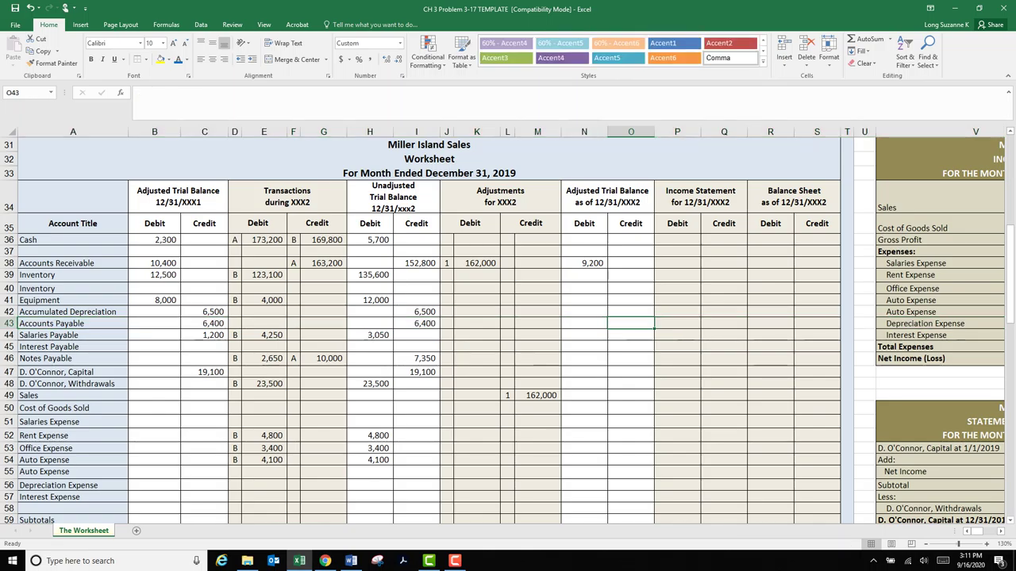
{"action": "type", "text": "8700"}
{"action": "key", "text": "Return"}
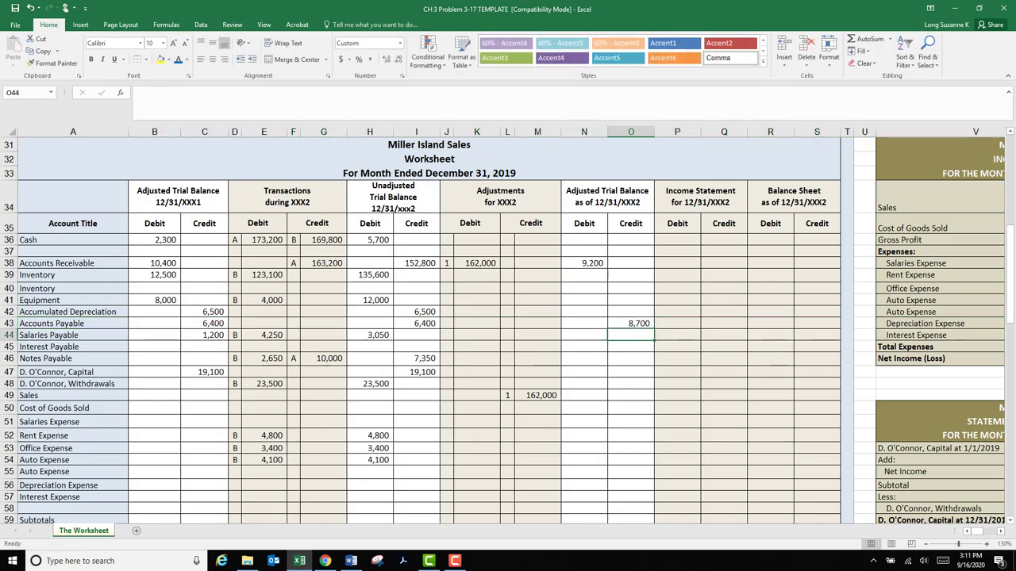
- Enter 8700 as the ending credit balance of the Accounts Payable T account in P78
{"action": "scroll", "coordinate": [508, 331], "scroll_direction": "down", "scroll_amount": 11}
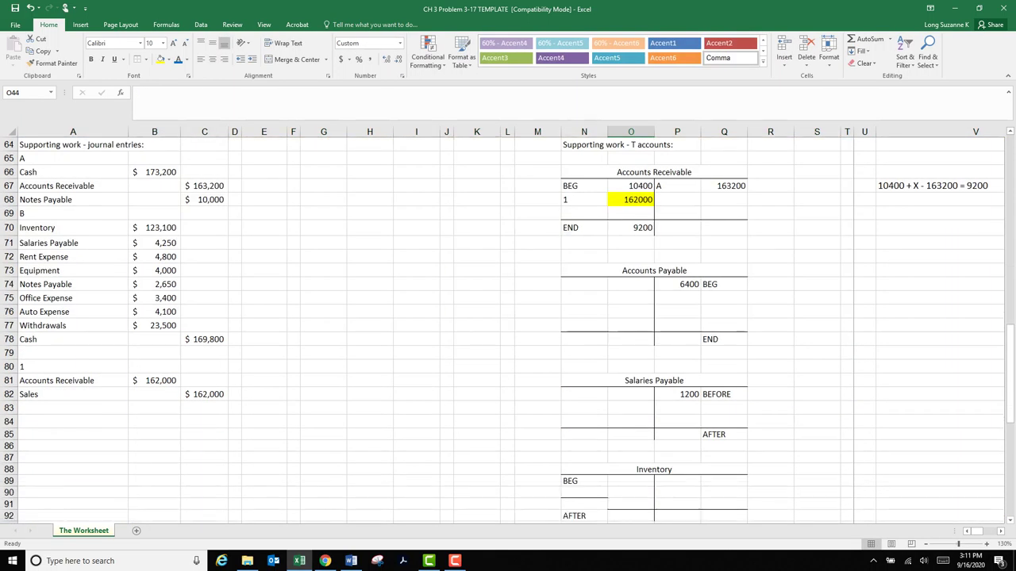
{"action": "left_click", "coordinate": [677, 284]}
{"action": "left_click", "coordinate": [677, 340]}
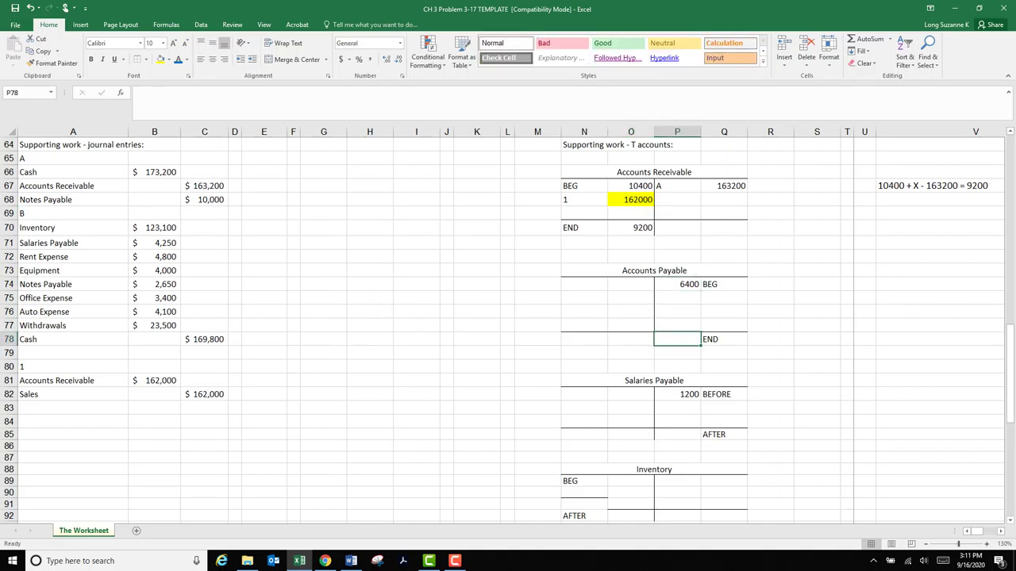
{"action": "type", "text": "8700"}
{"action": "key", "text": "Return"}
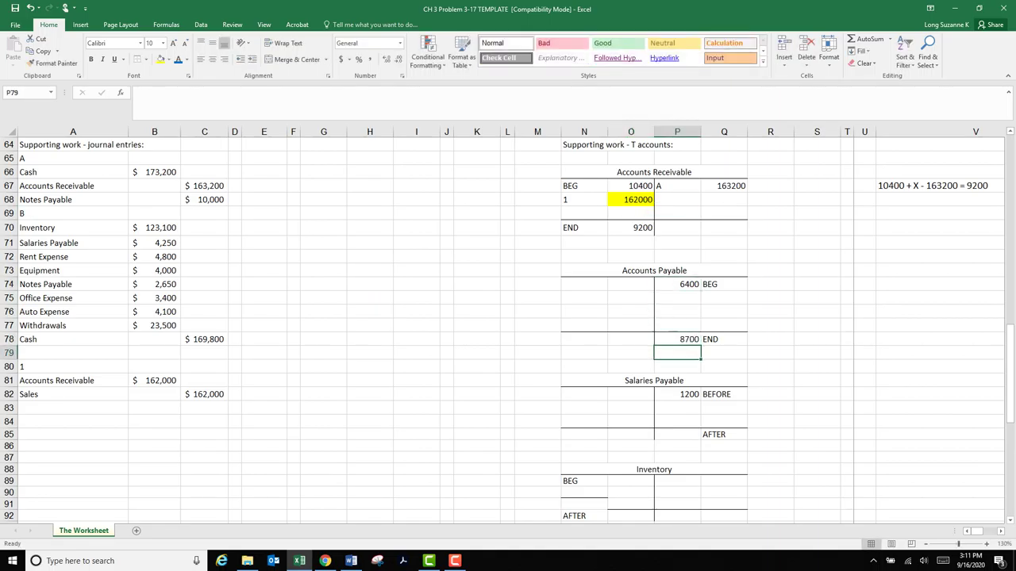
{"action": "left_click", "coordinate": [816, 312]}
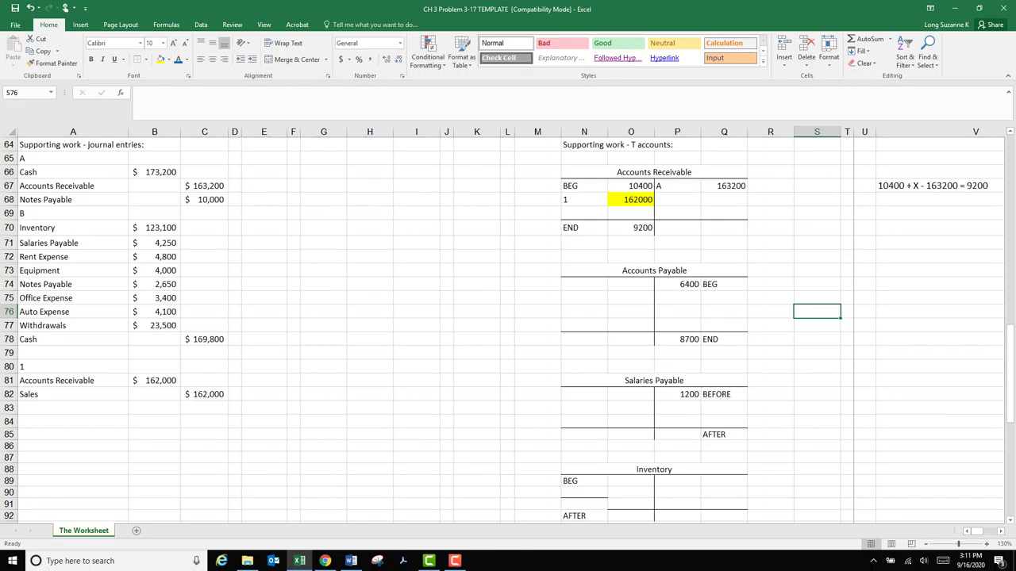
- Post a 6400 debit in O74 of the Accounts Payable T account, with reference 2 in N74
{"action": "left_click_drag", "start_coordinate": [654, 271], "coordinate": [723, 340]}
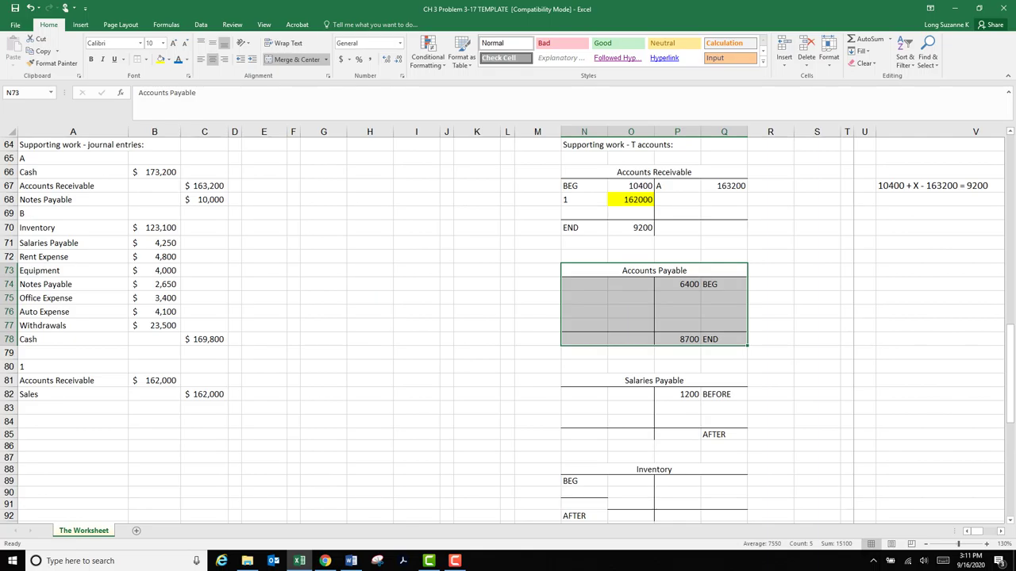
{"action": "left_click", "coordinate": [631, 284]}
{"action": "type", "text": "6400"}
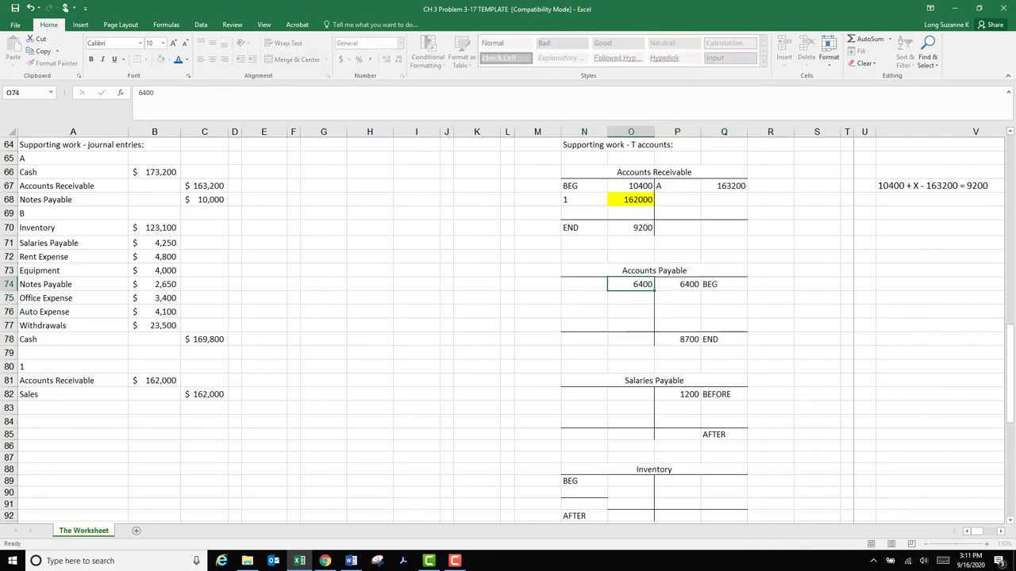
{"action": "key", "text": "Return"}
{"action": "key", "text": "Up"}
{"action": "key", "text": "Left"}
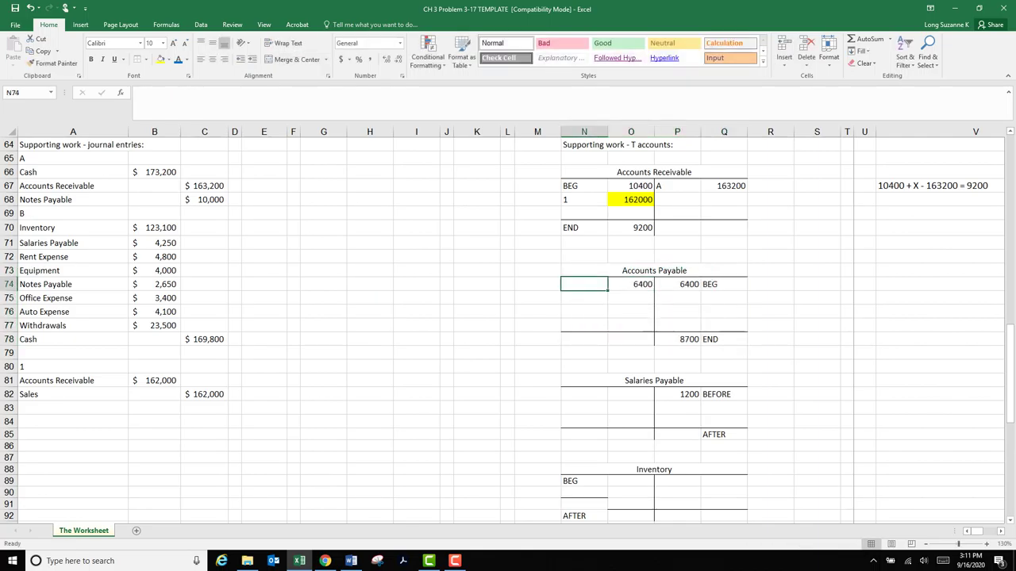
{"action": "type", "text": "2"}
{"action": "key", "text": "Return"}
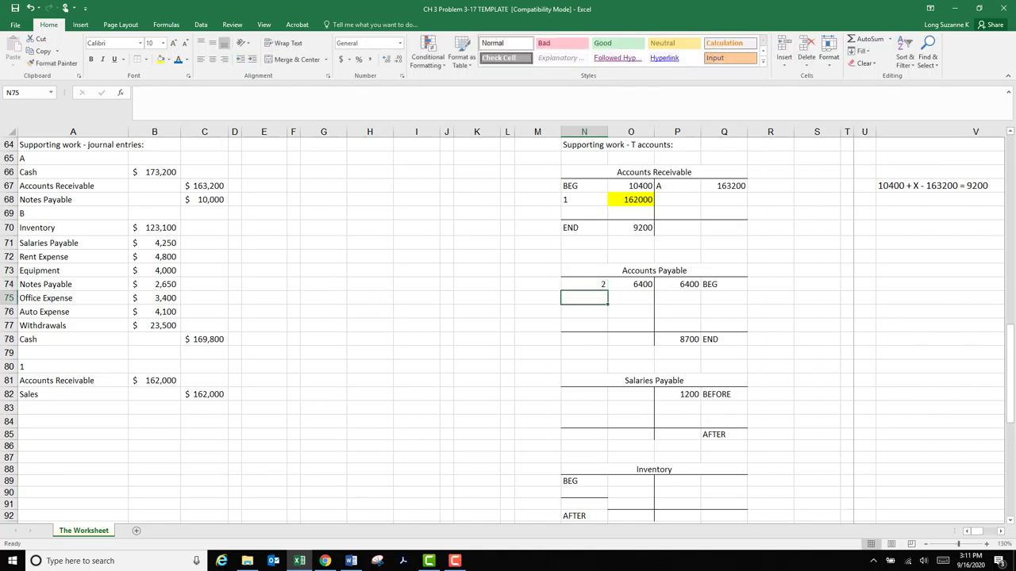
- Left-align reference 2 in N74 of the Accounts Payable T account
{"action": "left_click_drag", "start_coordinate": [584, 186], "coordinate": [724, 325]}
{"action": "left_click", "coordinate": [584, 284]}
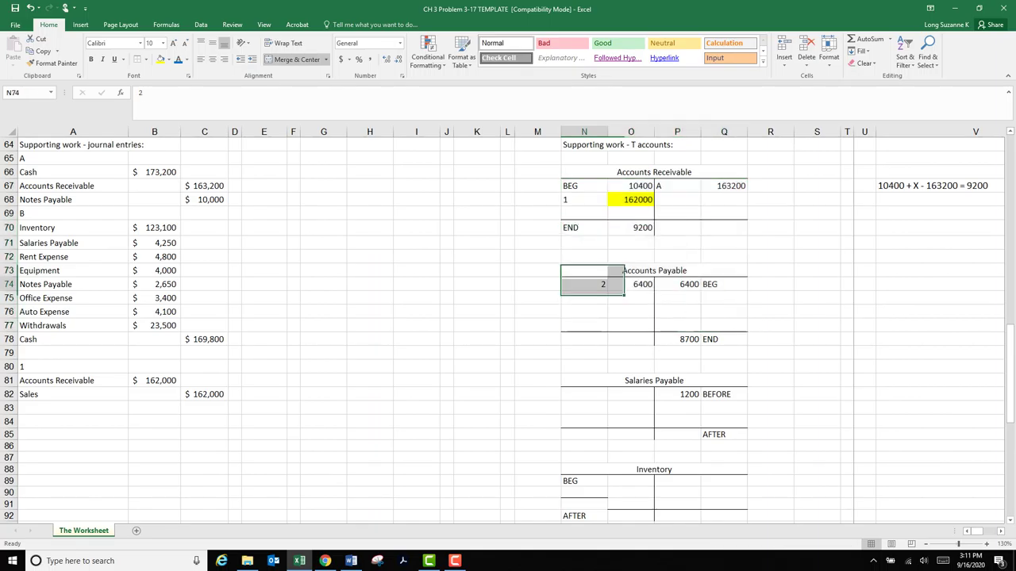
{"action": "left_click", "coordinate": [584, 284]}
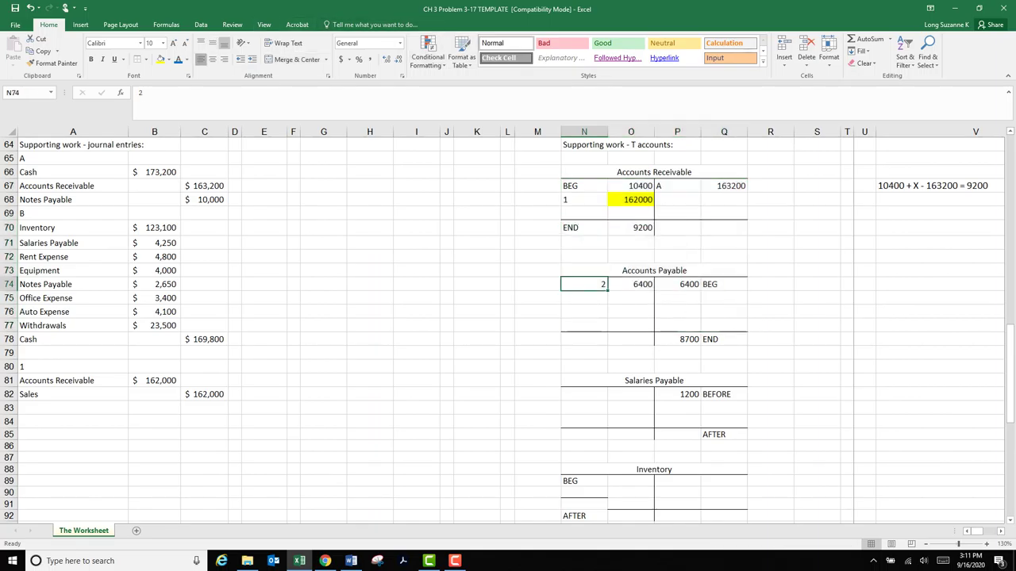
{"action": "left_click", "coordinate": [201, 60]}
{"action": "key", "text": "Return"}
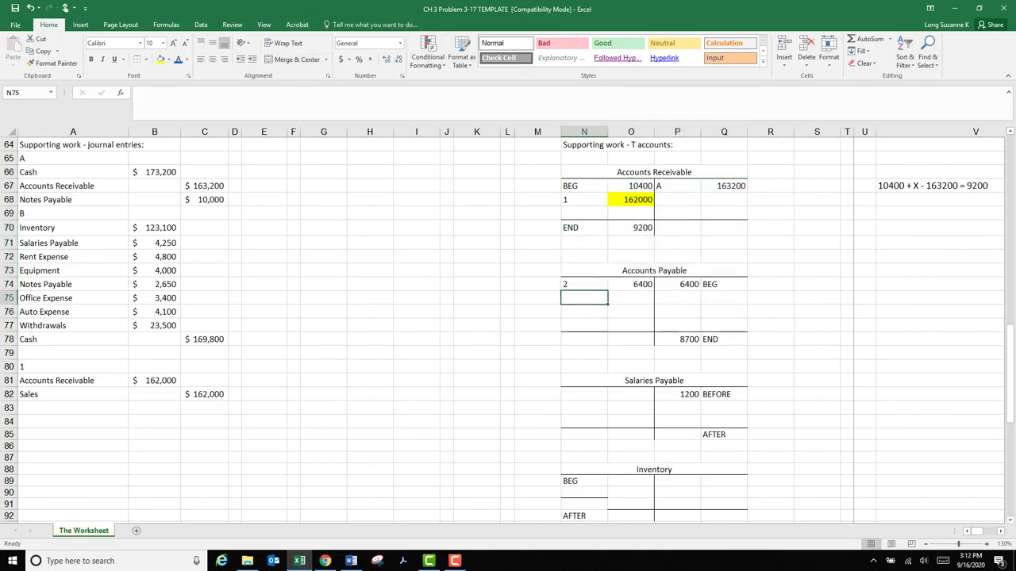
{"action": "left_click", "coordinate": [631, 284]}
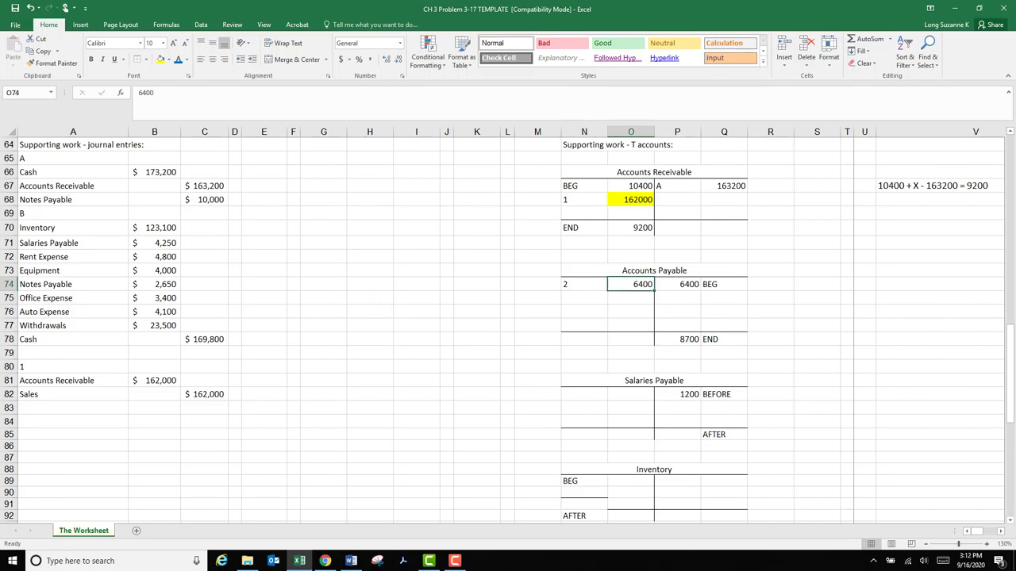
- Start journal entry 2 with heading 2 in A83 and a debit of 6,400 to Accounts payable in row 84
{"action": "left_click", "coordinate": [73, 421]}
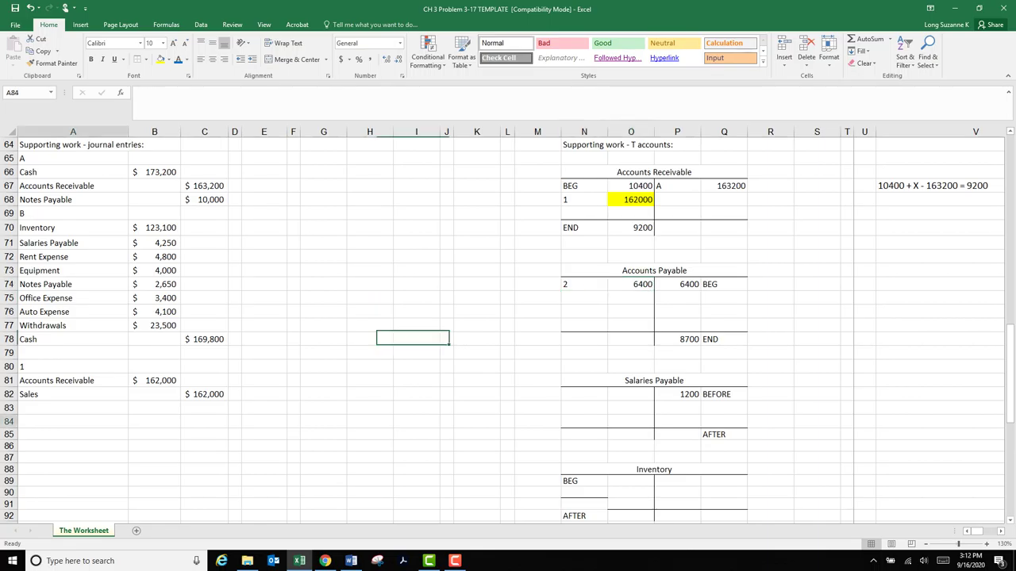
{"action": "left_click", "coordinate": [73, 408]}
{"action": "type", "text": "2"}
{"action": "key", "text": "Return"}
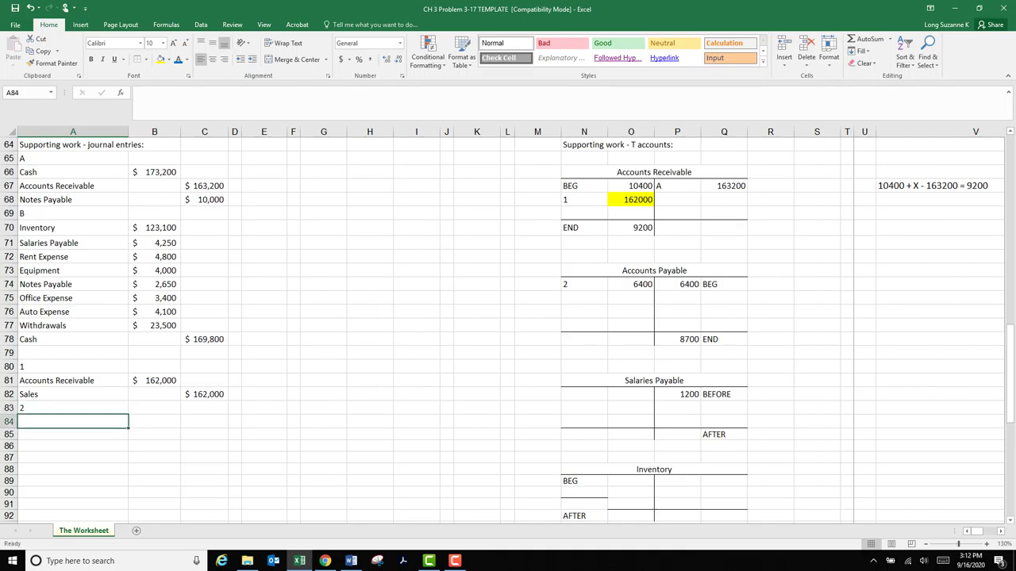
{"action": "type", "text": "Accounts p"}
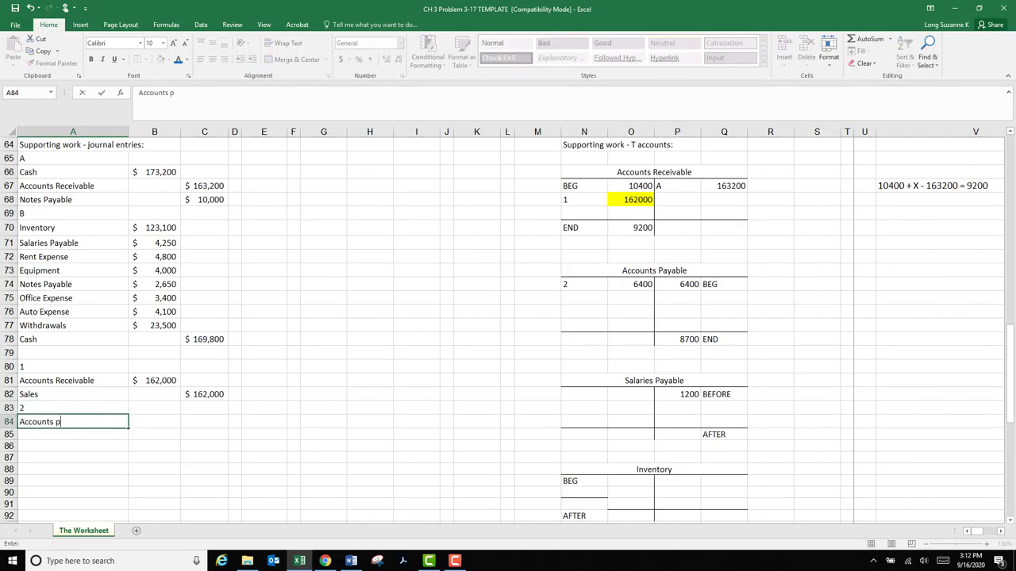
{"action": "type", "text": "ayable"}
{"action": "key", "text": "Tab"}
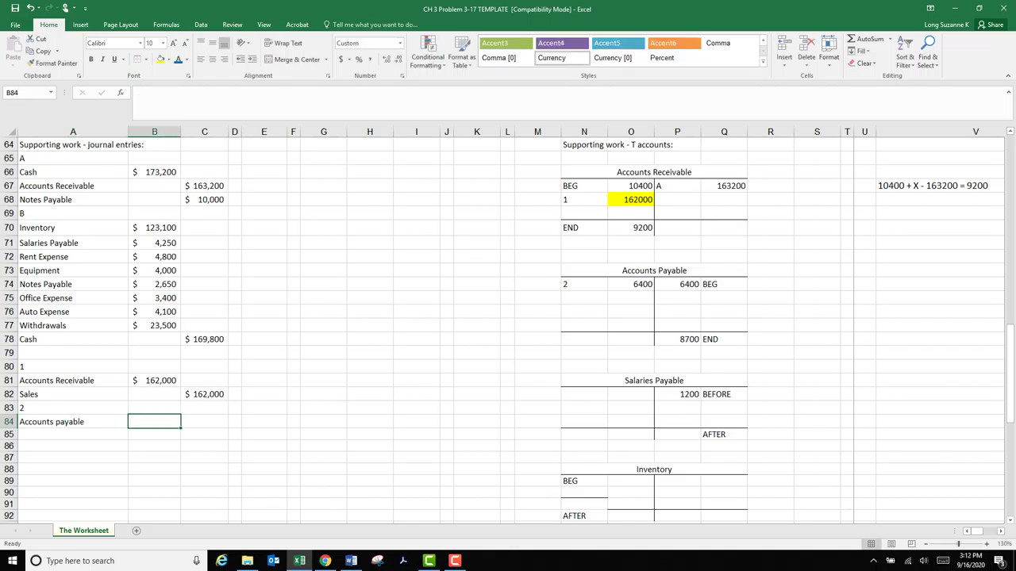
{"action": "type", "text": "6400"}
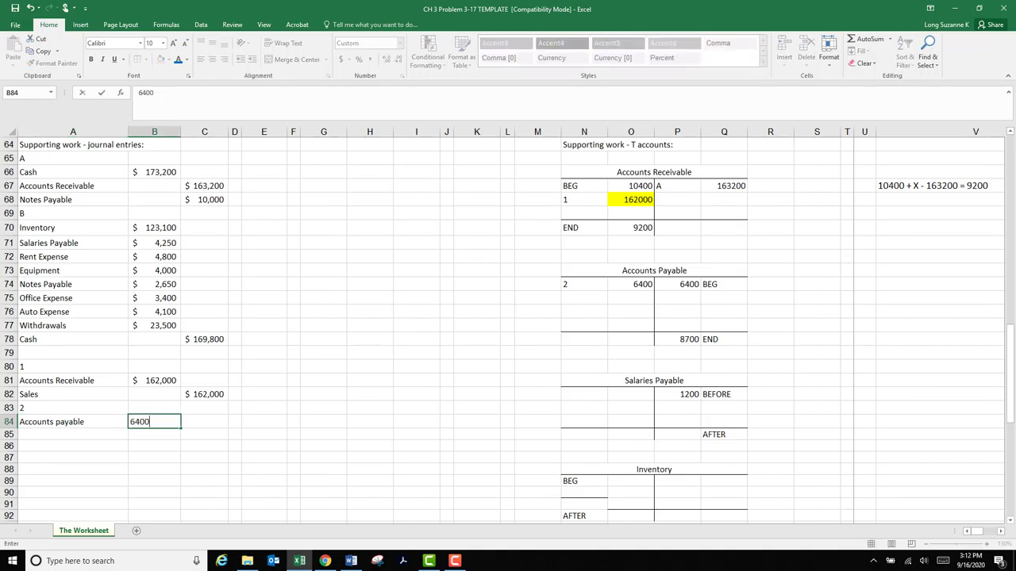
{"action": "key", "text": "Return"}
{"action": "left_click", "coordinate": [73, 422]}
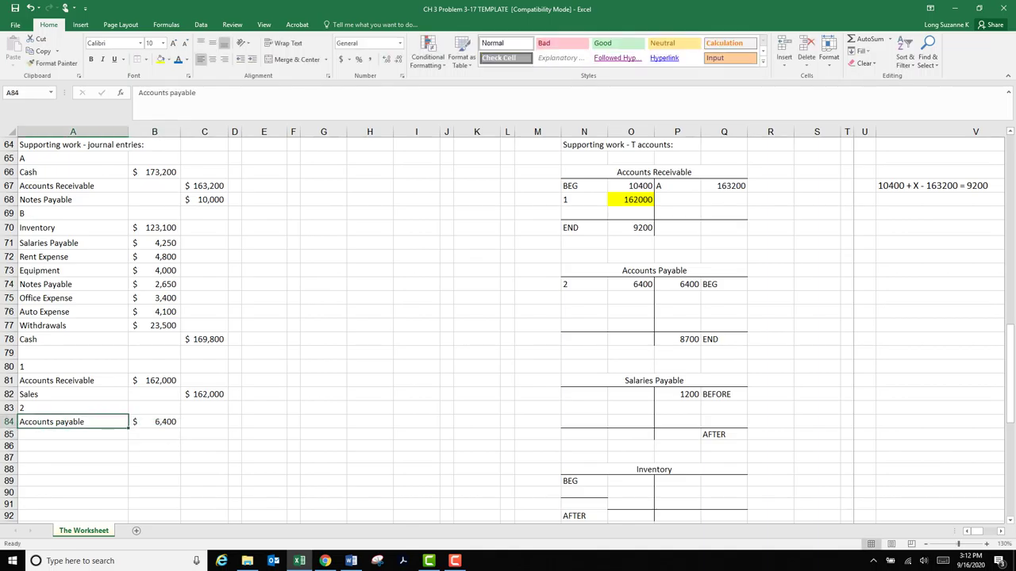
{"action": "left_click", "coordinate": [370, 353]}
{"action": "left_click", "coordinate": [631, 284]}
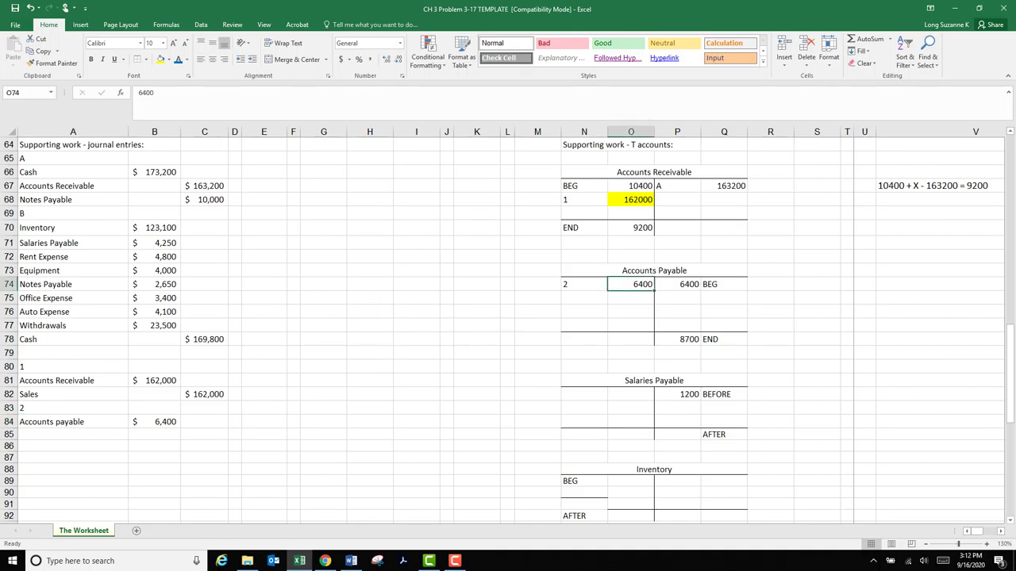
{"action": "left_click", "coordinate": [677, 284]}
{"action": "left_click", "coordinate": [630, 284]}
- Copy the XXX1 inventory and office expense lines with amounts from V10:W11 into journal entry 2 at A85:B86
{"action": "left_click_drag", "start_coordinate": [1010, 367], "coordinate": [1009, 195]}
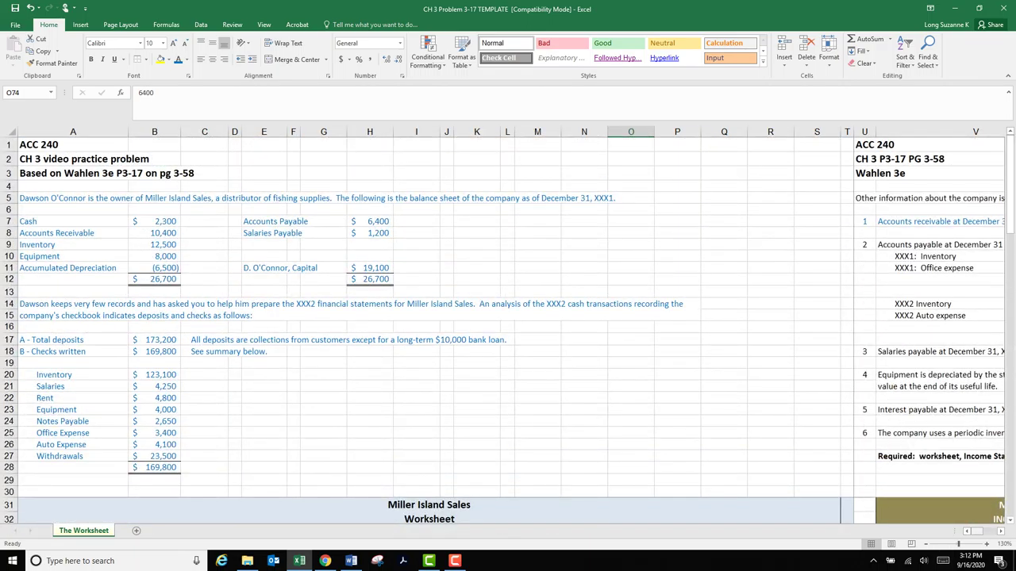
{"action": "left_click_drag", "start_coordinate": [977, 532], "coordinate": [986, 532]}
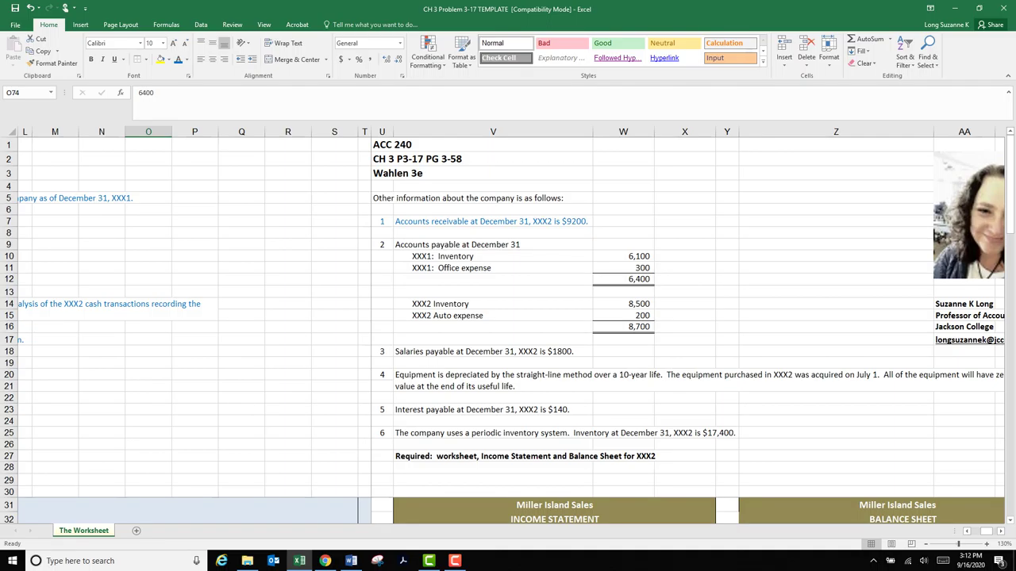
{"action": "left_click_drag", "start_coordinate": [445, 256], "coordinate": [635, 268]}
{"action": "key", "text": "ctrl+c"}
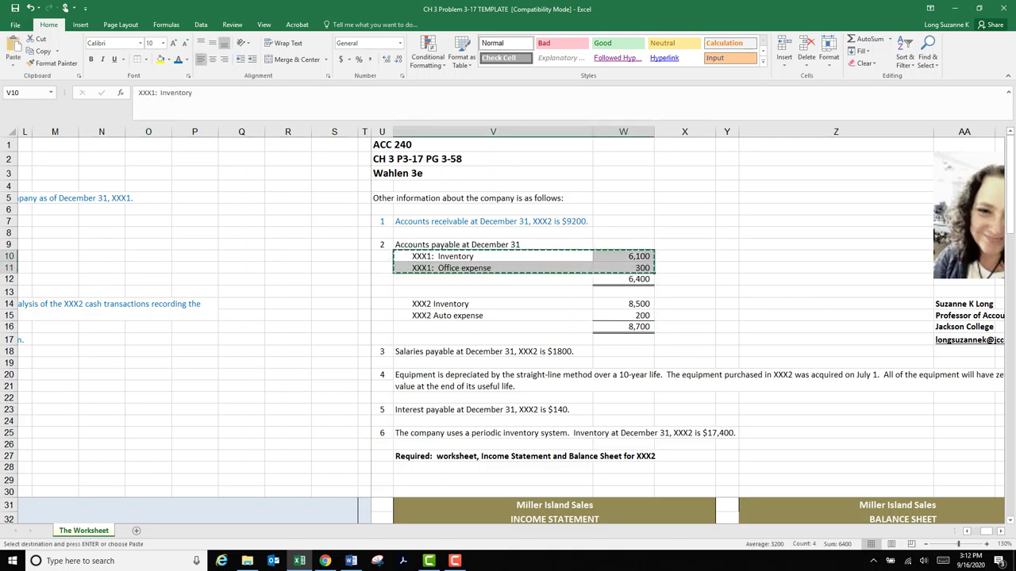
{"action": "scroll", "coordinate": [508, 317], "scroll_direction": "left", "scroll_amount": 4}
{"action": "scroll", "coordinate": [508, 330], "scroll_direction": "down", "scroll_amount": 20}
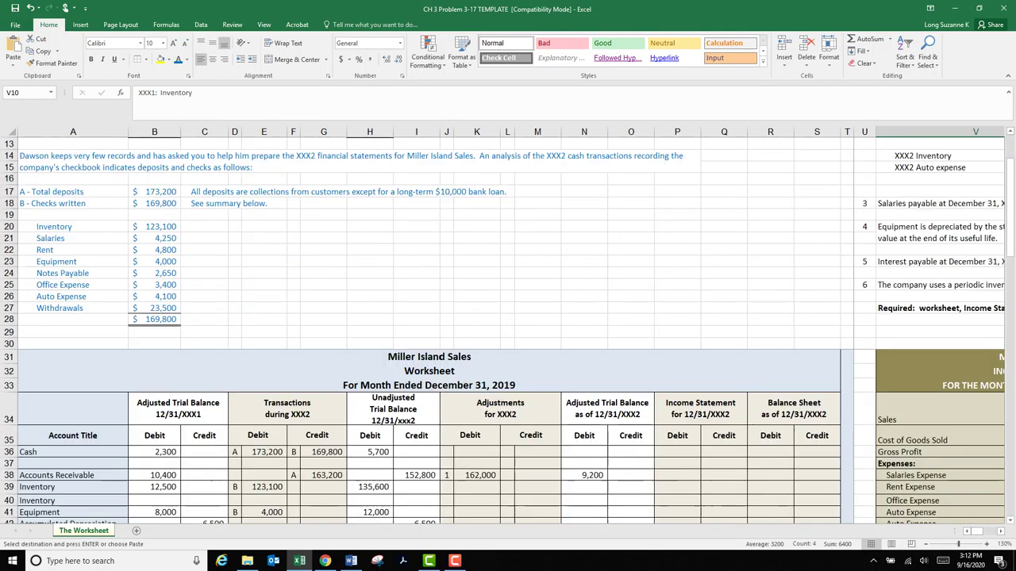
{"action": "scroll", "coordinate": [508, 329], "scroll_direction": "down", "scroll_amount": 4}
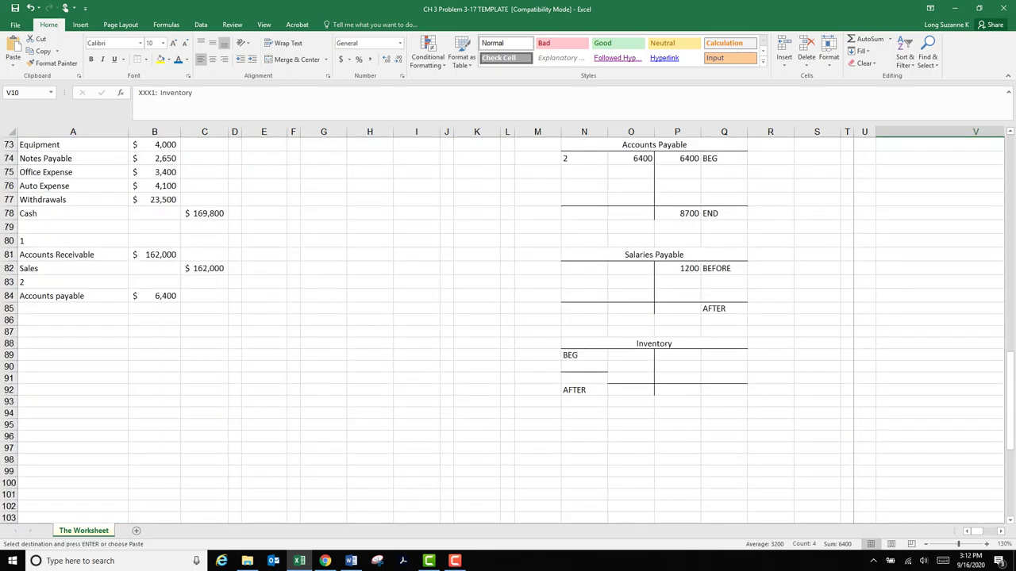
{"action": "left_click", "coordinate": [73, 308]}
{"action": "key", "text": "ctrl+v"}
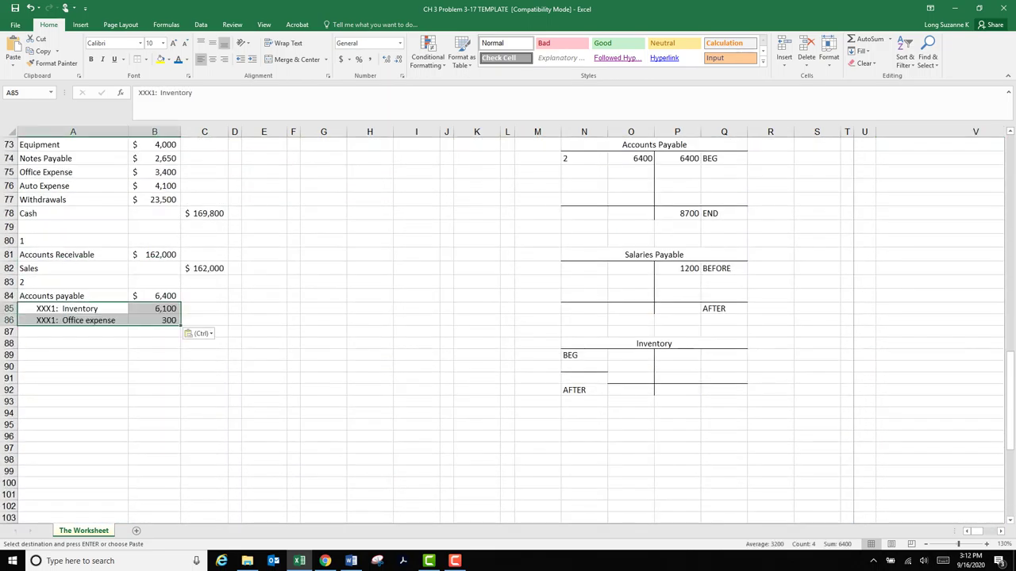
{"action": "key", "text": "Escape"}
- Move the amounts 6,100 and 300 from B85:B86 to the credit column in C85:C86
{"action": "left_click", "coordinate": [205, 309]}
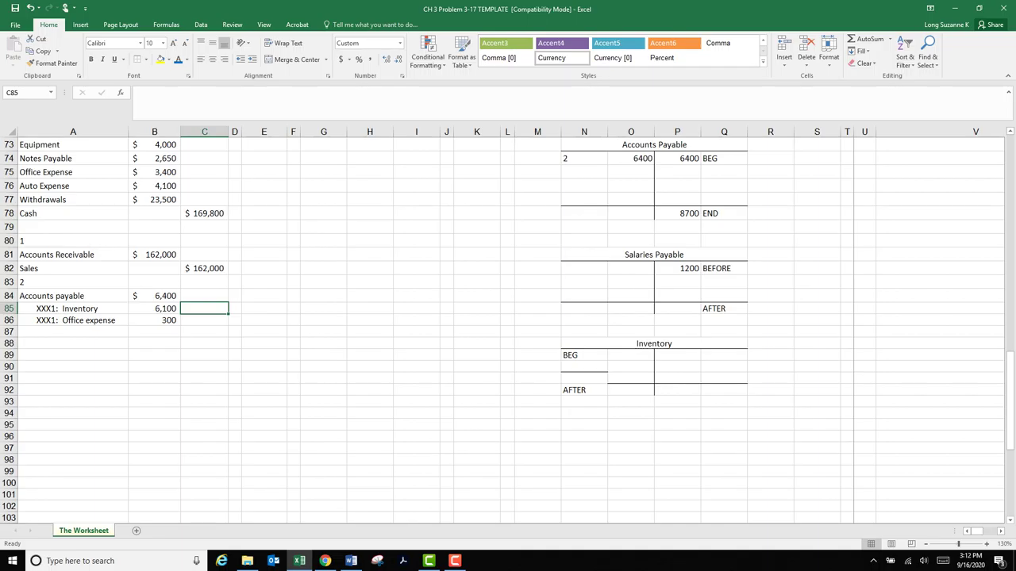
{"action": "left_click_drag", "start_coordinate": [154, 308], "coordinate": [154, 320]}
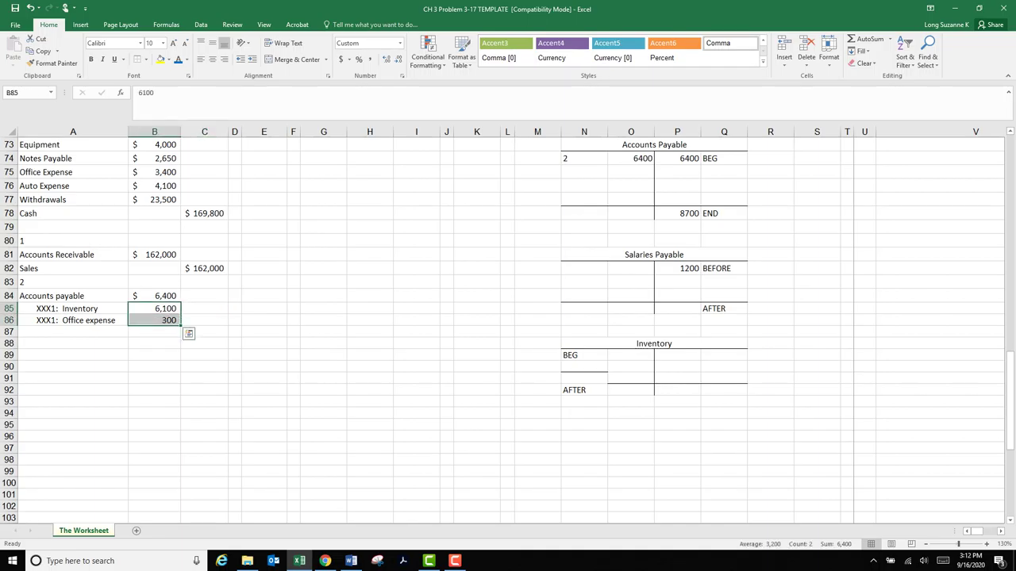
{"action": "key", "text": "ctrl+c"}
{"action": "left_click", "coordinate": [204, 309]}
{"action": "key", "text": "ctrl+v"}
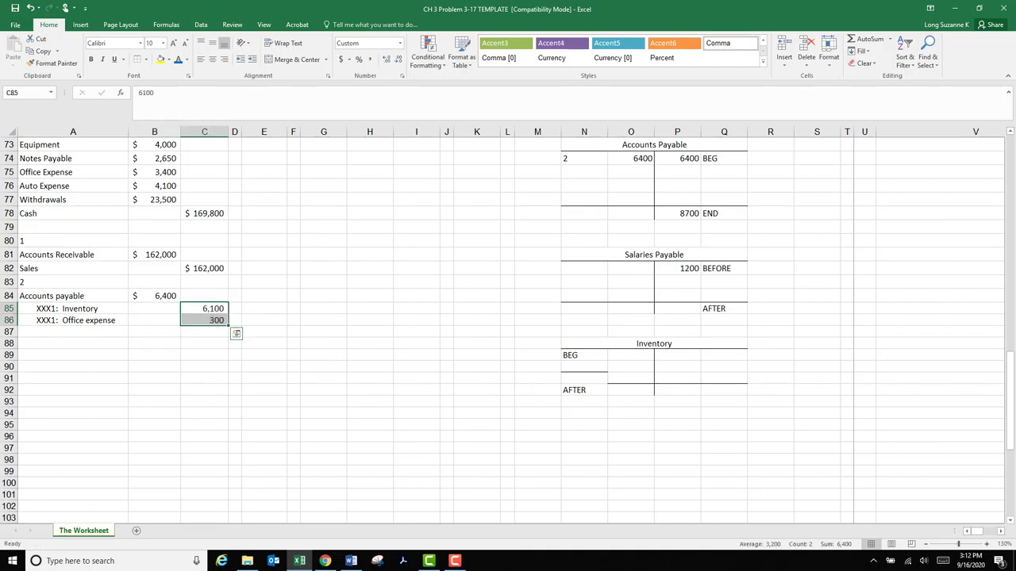
- Remove the "XXX1:" prefix from the Inventory and Office expense labels in A85 and A86
{"action": "key", "text": "Left"}
{"action": "key", "text": "Left"}
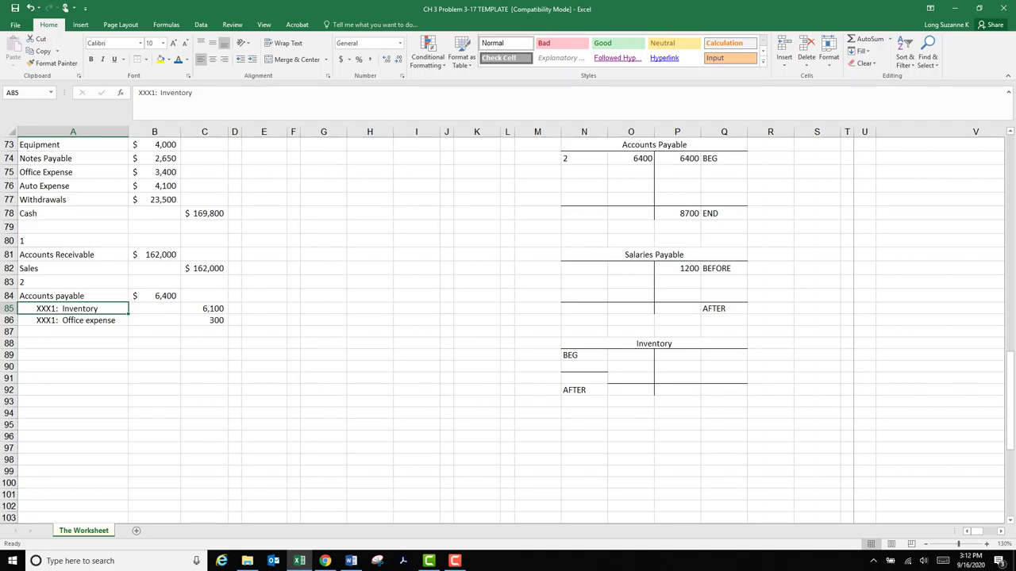
{"action": "double_click", "coordinate": [148, 93]}
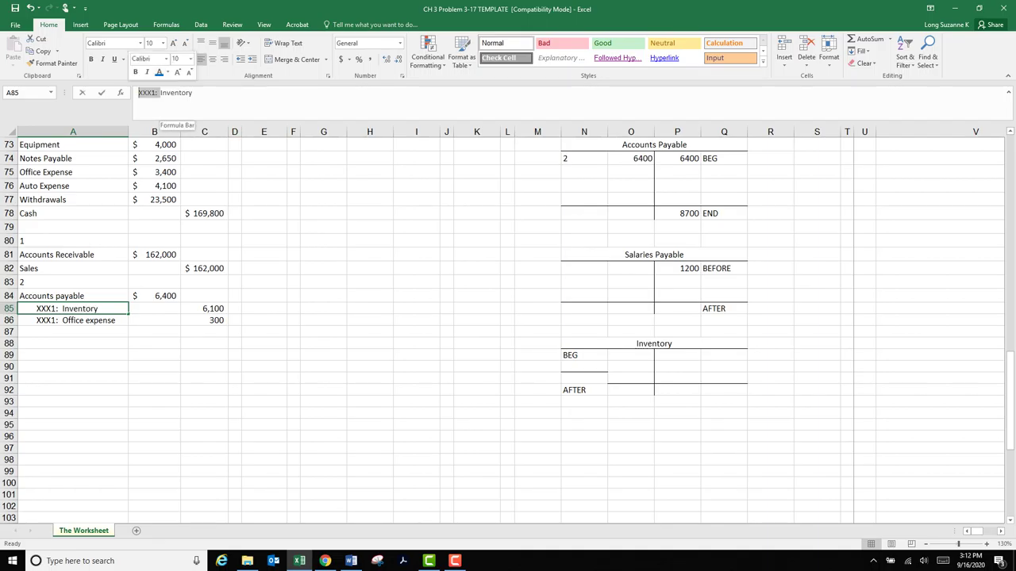
{"action": "key", "text": "BackSpace"}
{"action": "key", "text": "Return"}
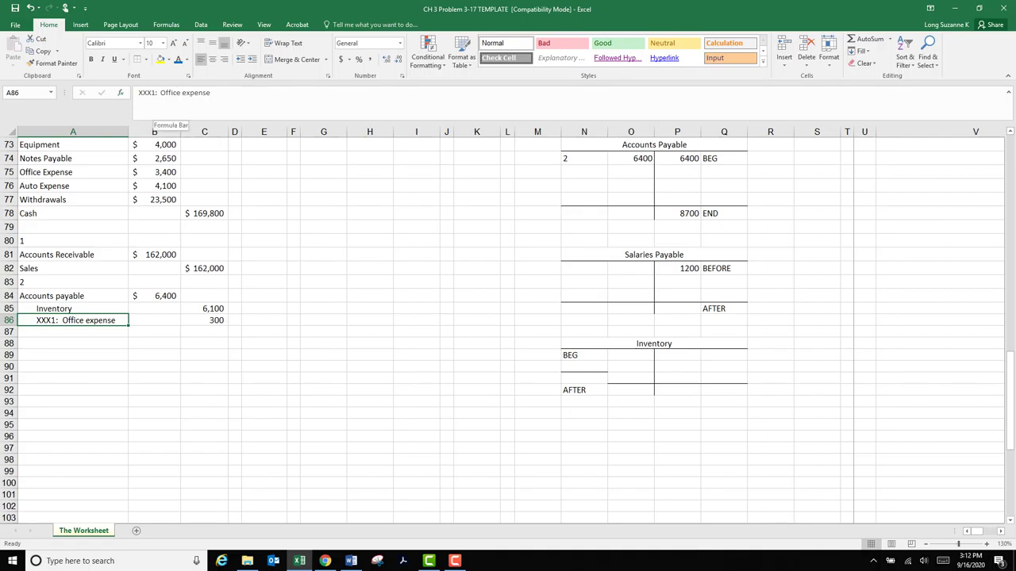
{"action": "left_click_drag", "start_coordinate": [161, 93], "coordinate": [138, 93]}
{"action": "key", "text": "BackSpace"}
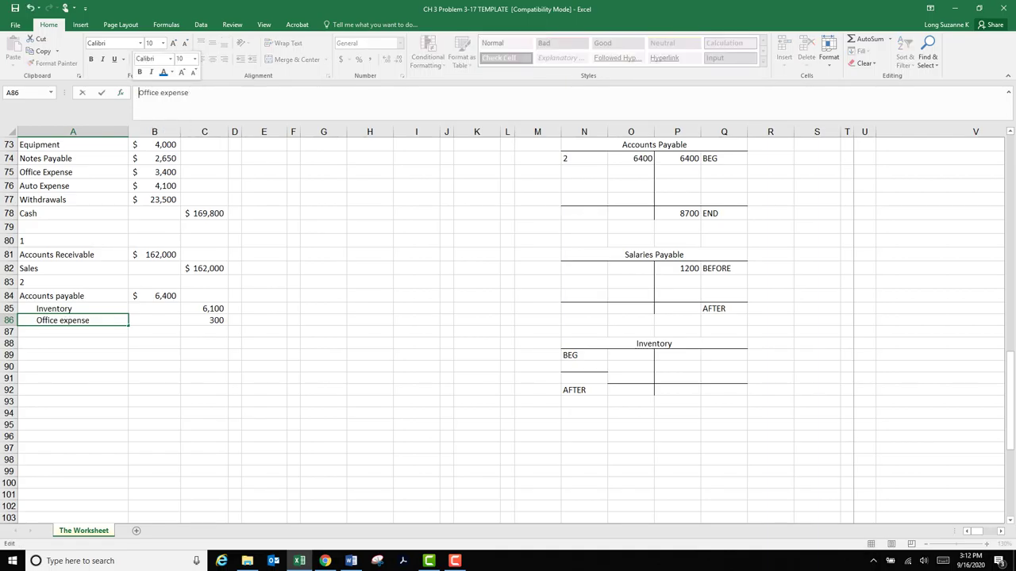
{"action": "key", "text": "Return"}
- Remove the indentation from the Inventory and Office expense labels in A85:A86
{"action": "key", "text": "Up"}
{"action": "key", "text": "shift+Up"}
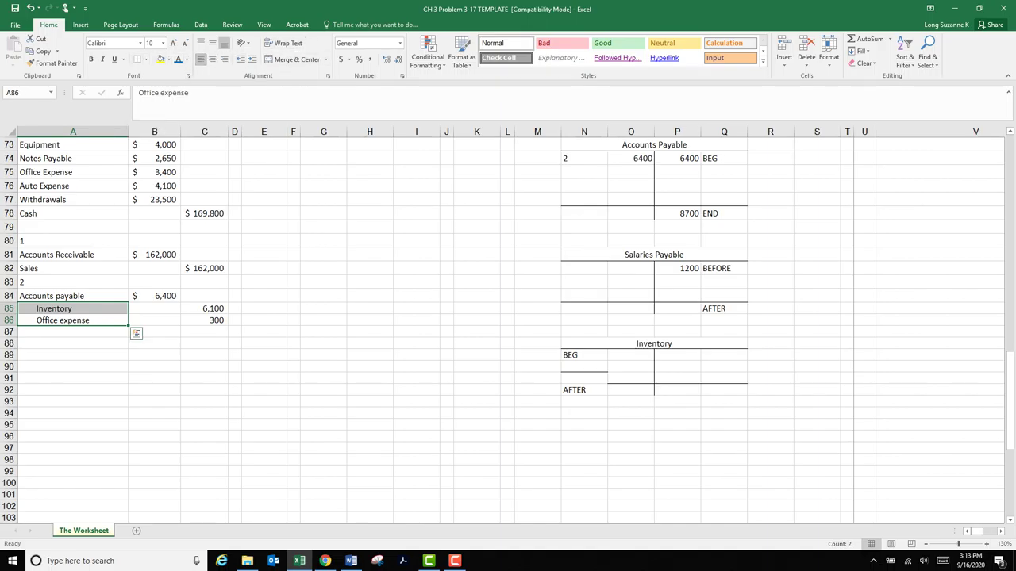
{"action": "left_click", "coordinate": [240, 59]}
{"action": "left_click", "coordinate": [241, 59]}
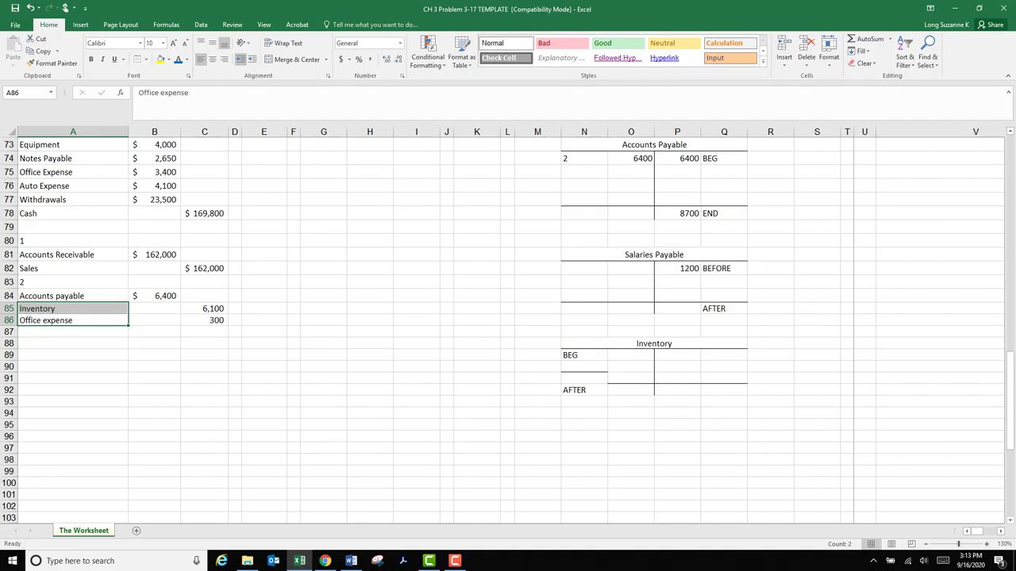
{"action": "left_click", "coordinate": [71, 390]}
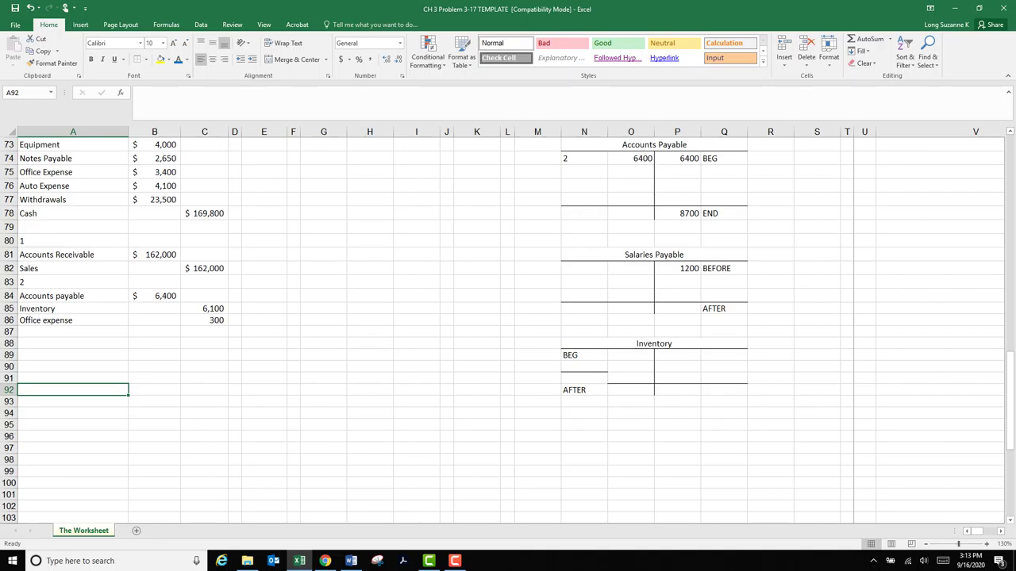
- Rename the journal entry heading in A83 to 2a and enter a new heading 2b in A87
{"action": "left_click", "coordinate": [73, 332]}
{"action": "left_click", "coordinate": [73, 283]}
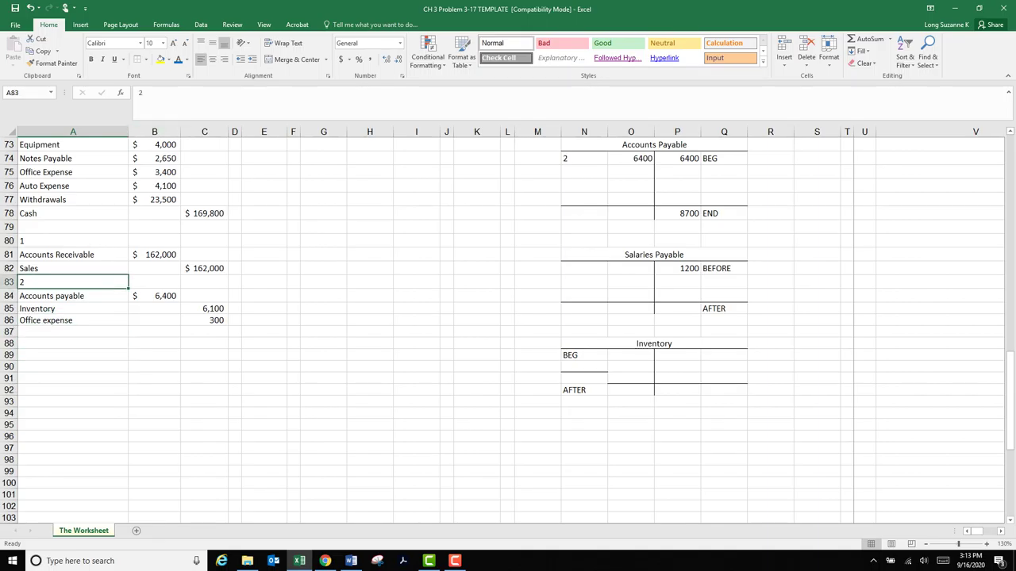
{"action": "left_click", "coordinate": [156, 93]}
{"action": "type", "text": "a"}
{"action": "key", "text": "Return"}
{"action": "key", "text": "Return"}
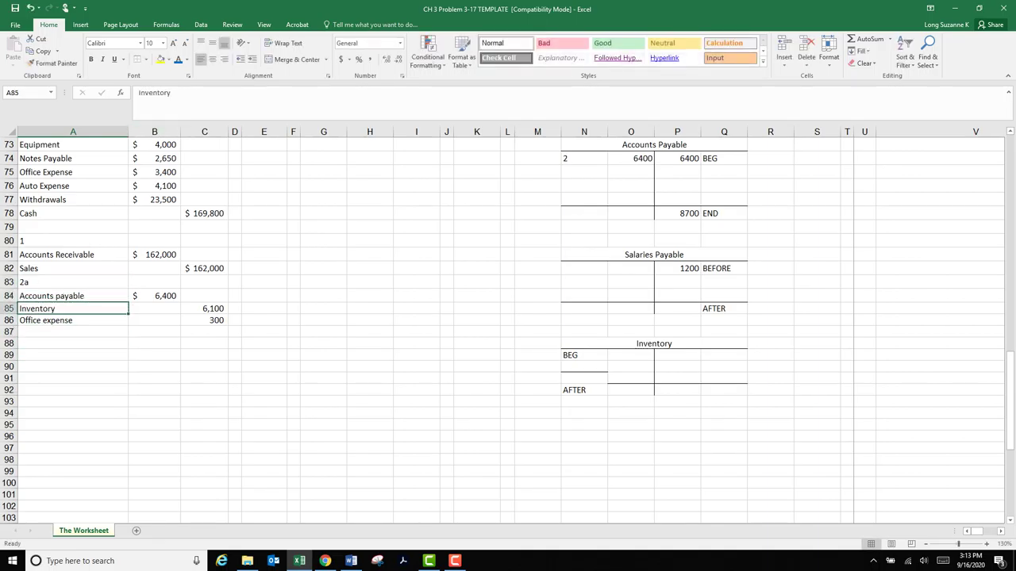
{"action": "key", "text": "Return"}
{"action": "key", "text": "Return"}
{"action": "type", "text": "2b"}
{"action": "key", "text": "Return"}
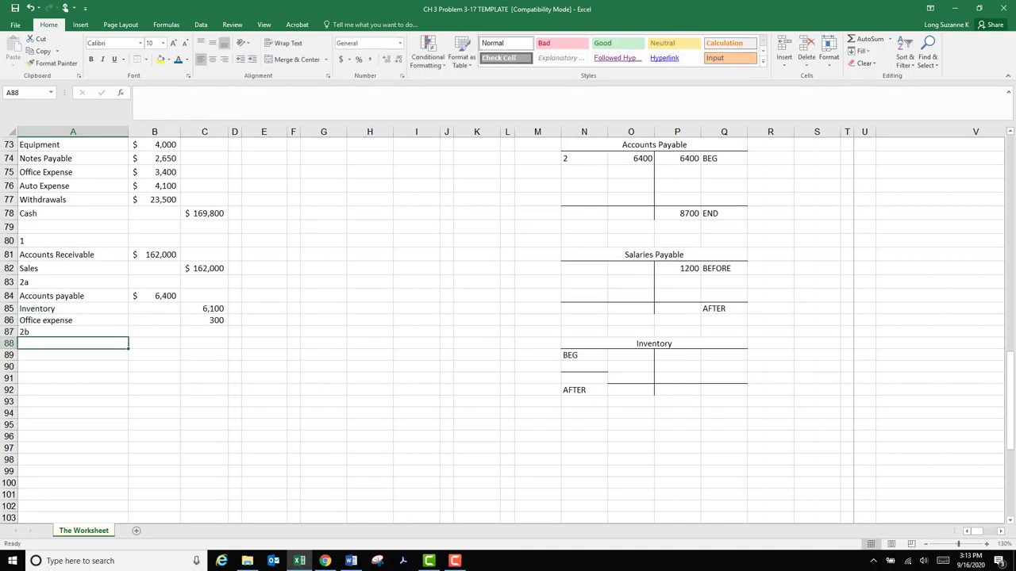
- Copy the Accounts payable label from A84 to A90 for entry 2b, leaving rows 88 and 89 empty above it
{"action": "key", "text": "Up"}
{"action": "key", "text": "Up"}
{"action": "key", "text": "Up"}
{"action": "key", "text": "Up"}
{"action": "key", "text": "ctrl+c"}
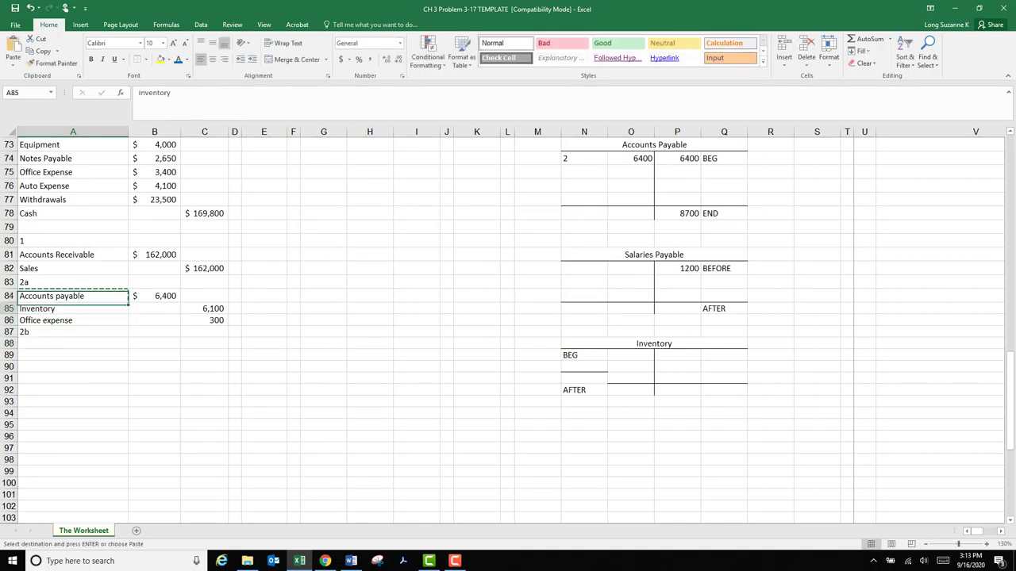
{"action": "key", "text": "Down"}
{"action": "key", "text": "Down"}
{"action": "key", "text": "Down"}
{"action": "key", "text": "Down"}
{"action": "key", "text": "Down"}
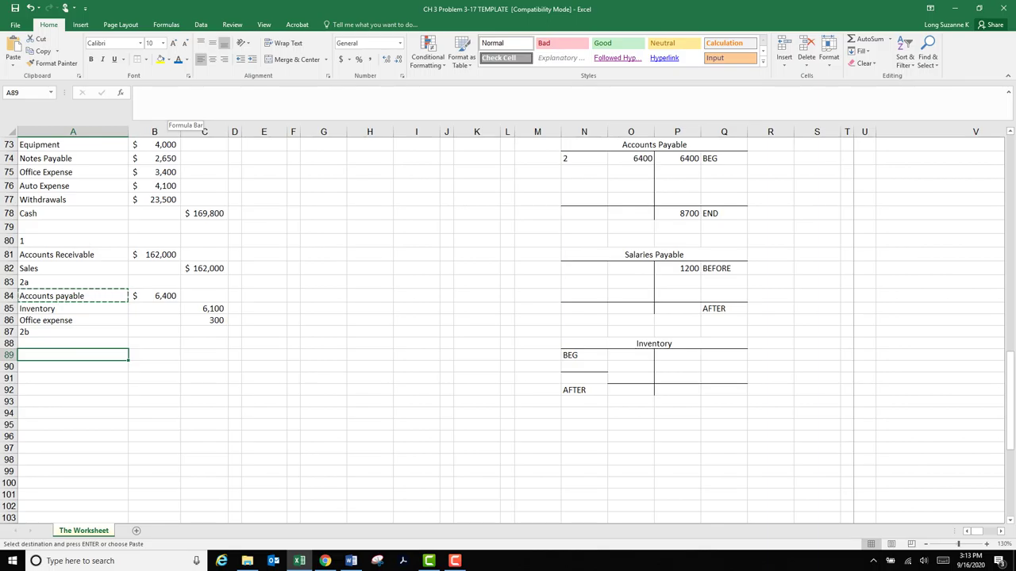
{"action": "key", "text": "Down"}
{"action": "key", "text": "ctrl+v"}
{"action": "key", "text": "Escape"}
- Enter a credit of 8,700 for Accounts payable in C90
{"action": "key", "text": "Right"}
{"action": "key", "text": "Right"}
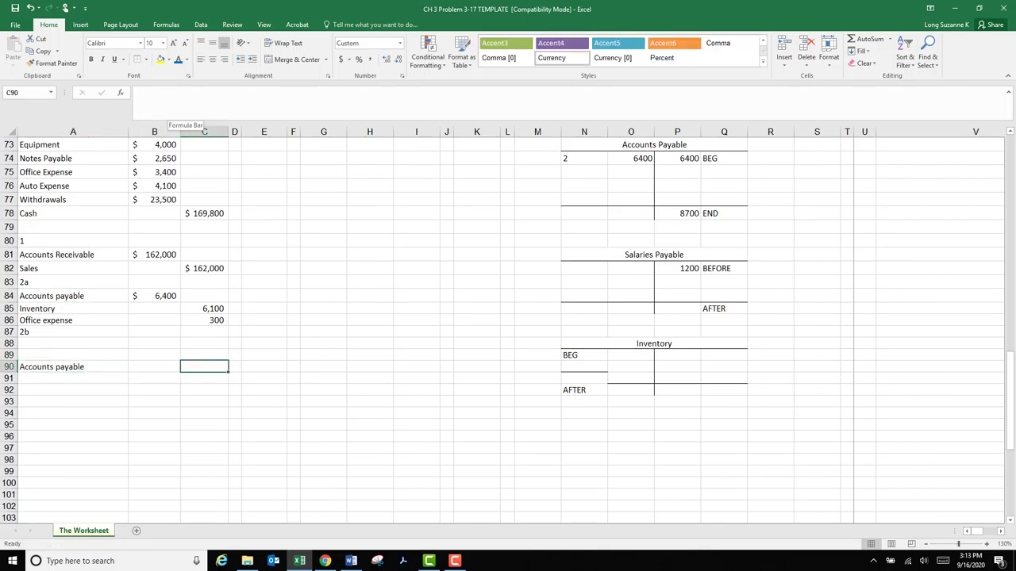
{"action": "type", "text": "8700"}
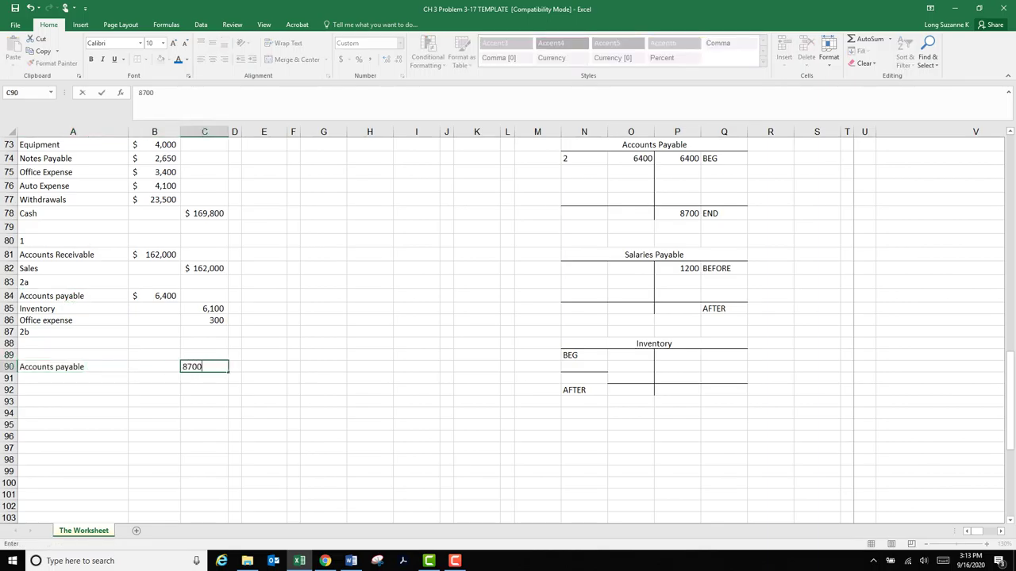
{"action": "key", "text": "Return"}
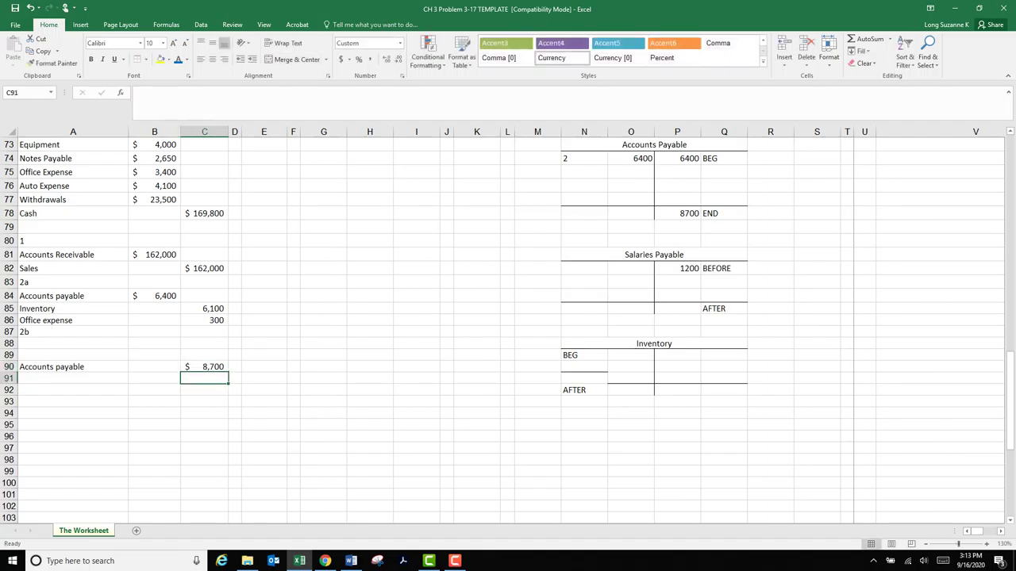
{"action": "left_click", "coordinate": [678, 213]}
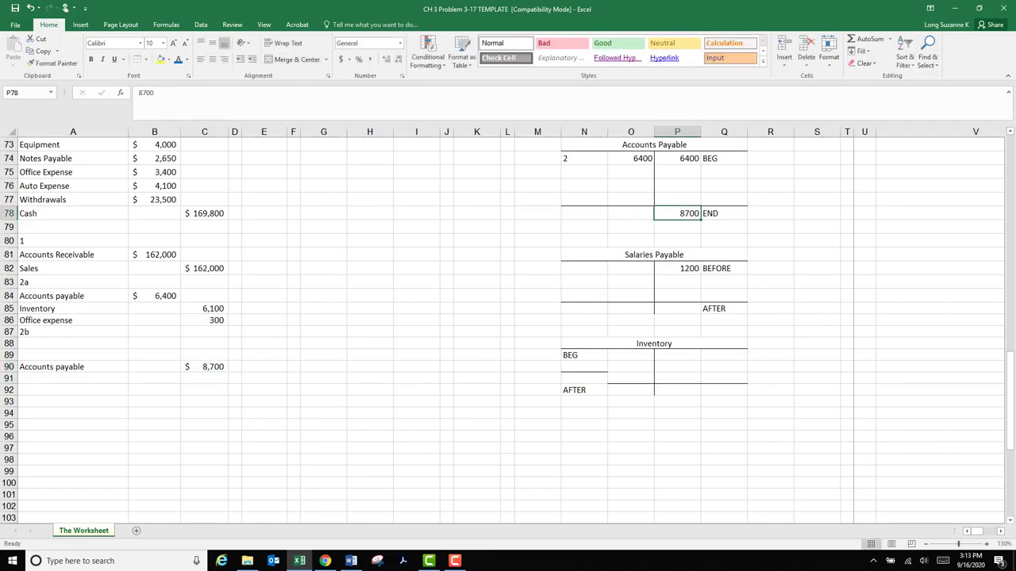
{"action": "left_click", "coordinate": [631, 158]}
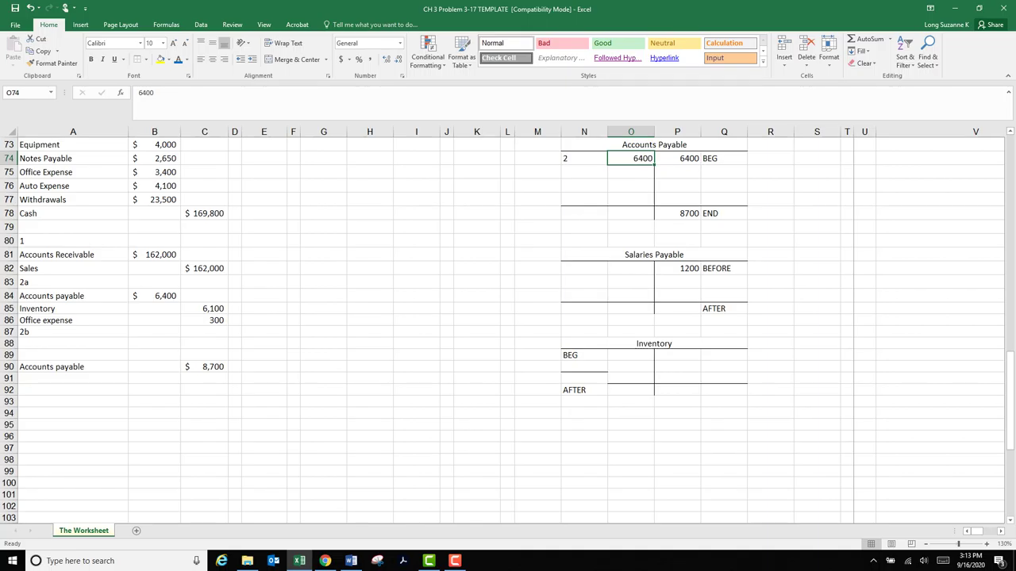
{"action": "left_click", "coordinate": [155, 296]}
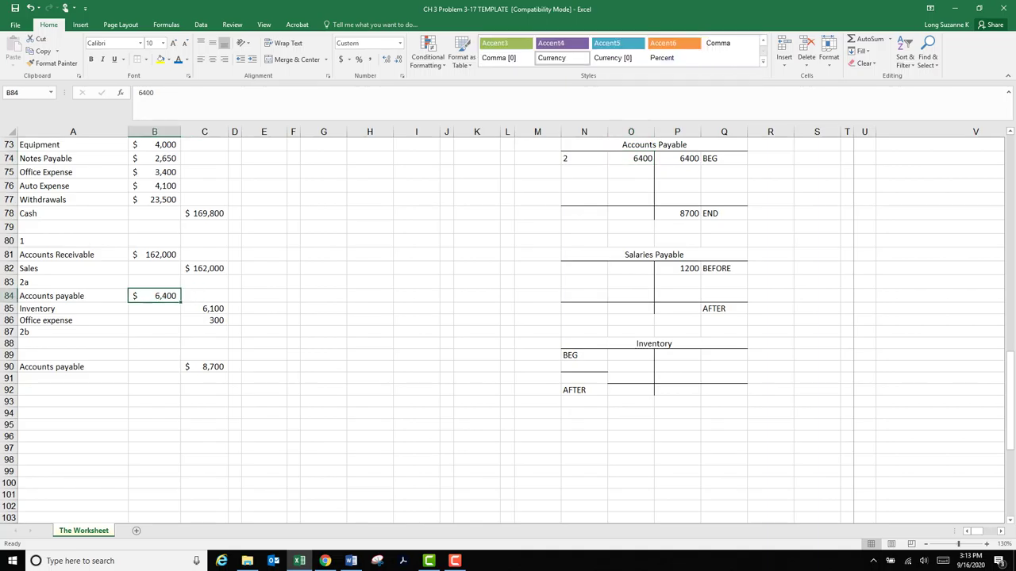
{"action": "left_click", "coordinate": [205, 367]}
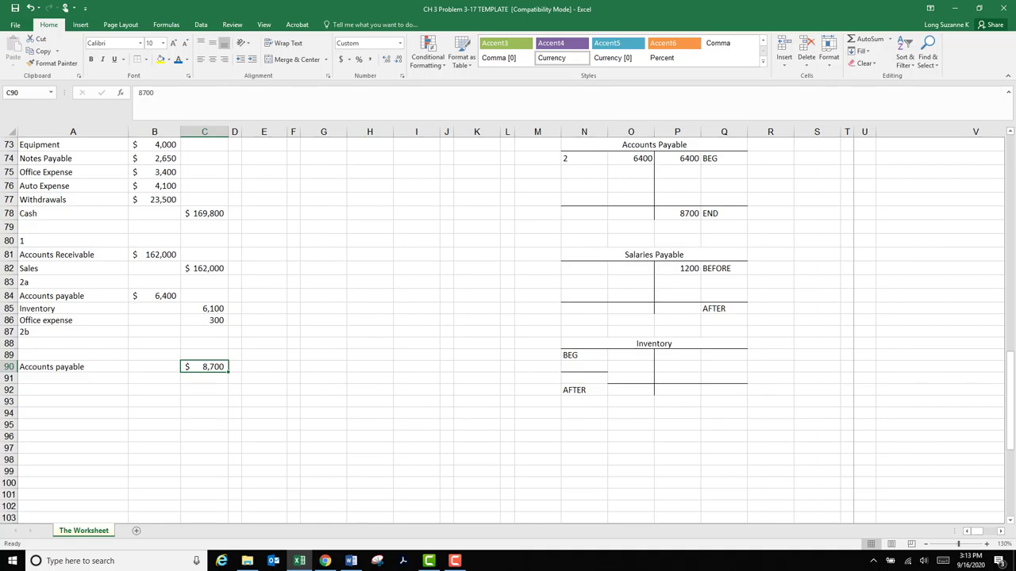
{"action": "left_click", "coordinate": [294, 412]}
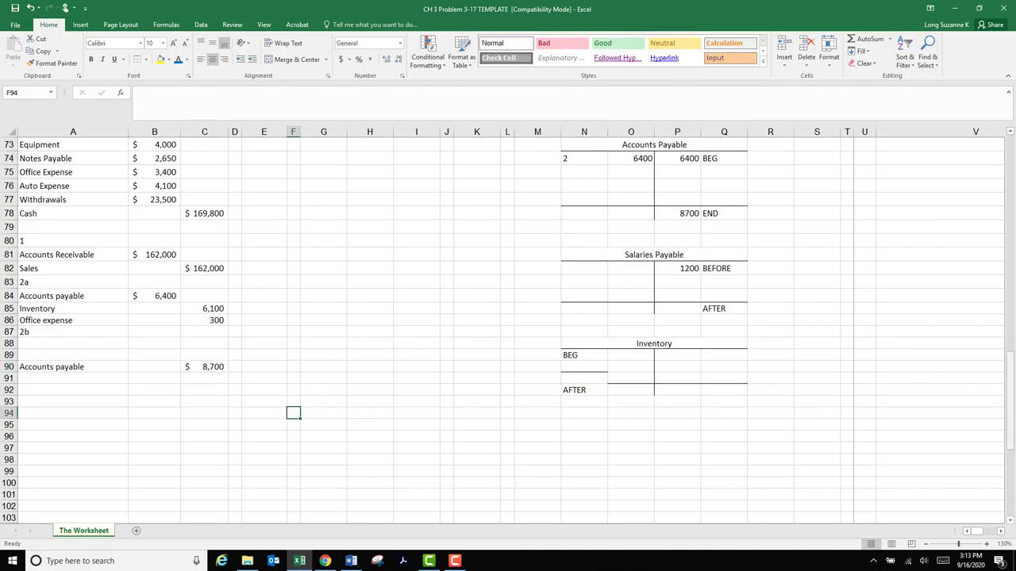
- Color the text of the item 2 accounts payable information in U9:X16 blue
{"action": "left_click_drag", "start_coordinate": [1010, 411], "coordinate": [1011, 195]}
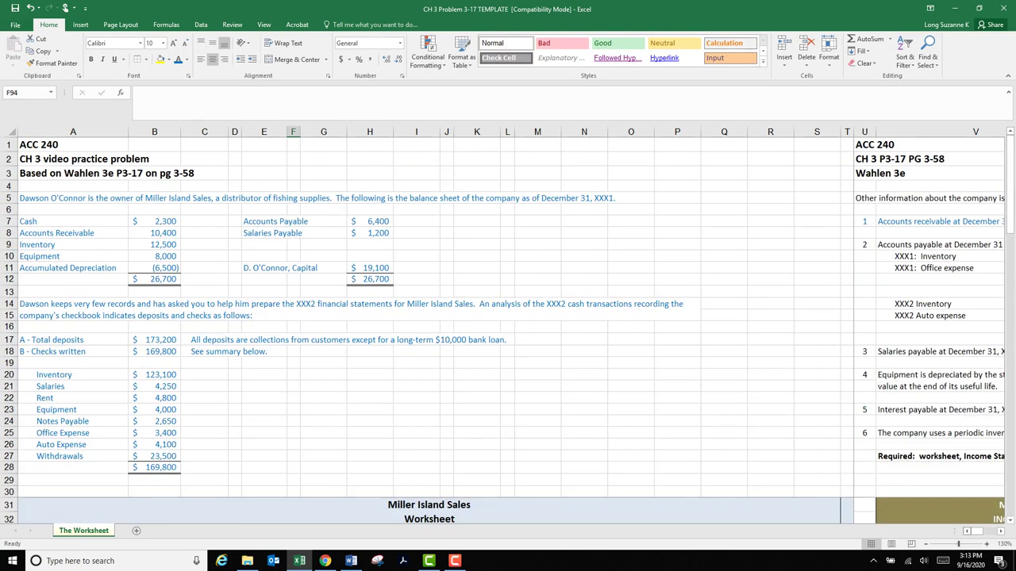
{"action": "left_click", "coordinate": [1000, 531]}
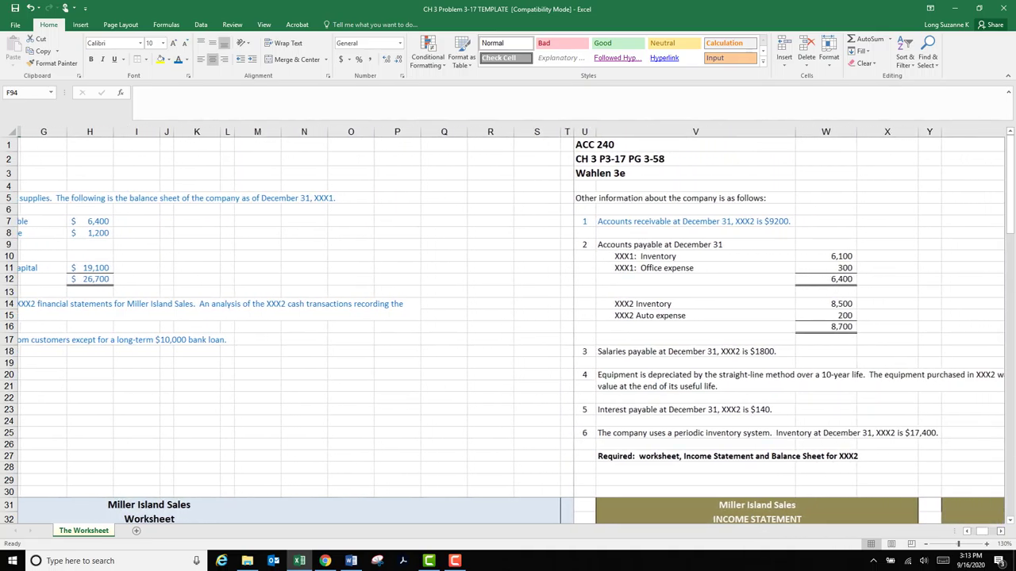
{"action": "left_click_drag", "start_coordinate": [581, 244], "coordinate": [884, 326]}
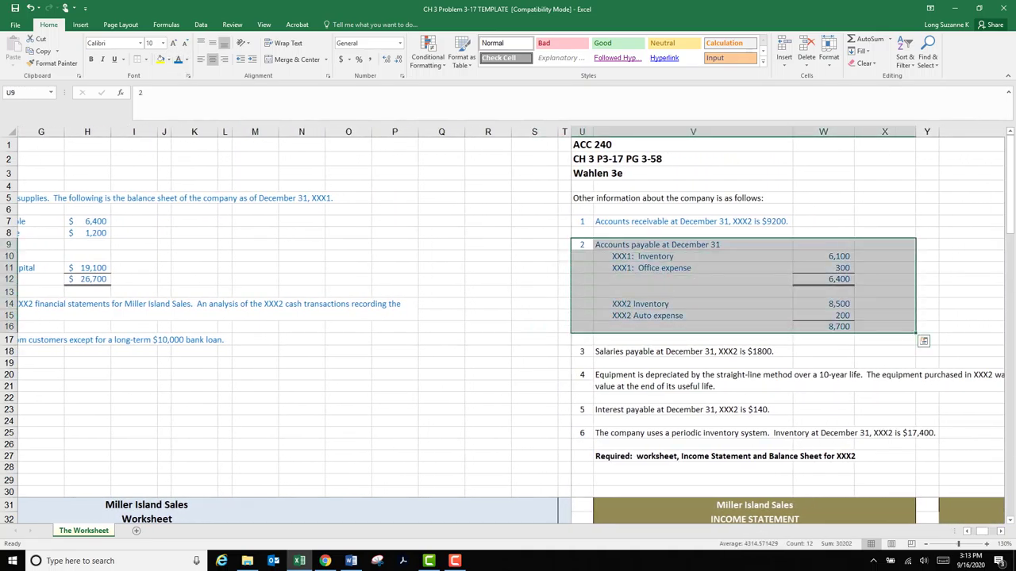
- Copy the XXX2 inventory and auto expense lines with amounts from V14:W15 into journal entry 2b at A88:B89
{"action": "left_click", "coordinate": [653, 316]}
{"action": "left_click_drag", "start_coordinate": [654, 310], "coordinate": [825, 316]}
{"action": "left_click", "coordinate": [534, 310]}
{"action": "left_click", "coordinate": [654, 326]}
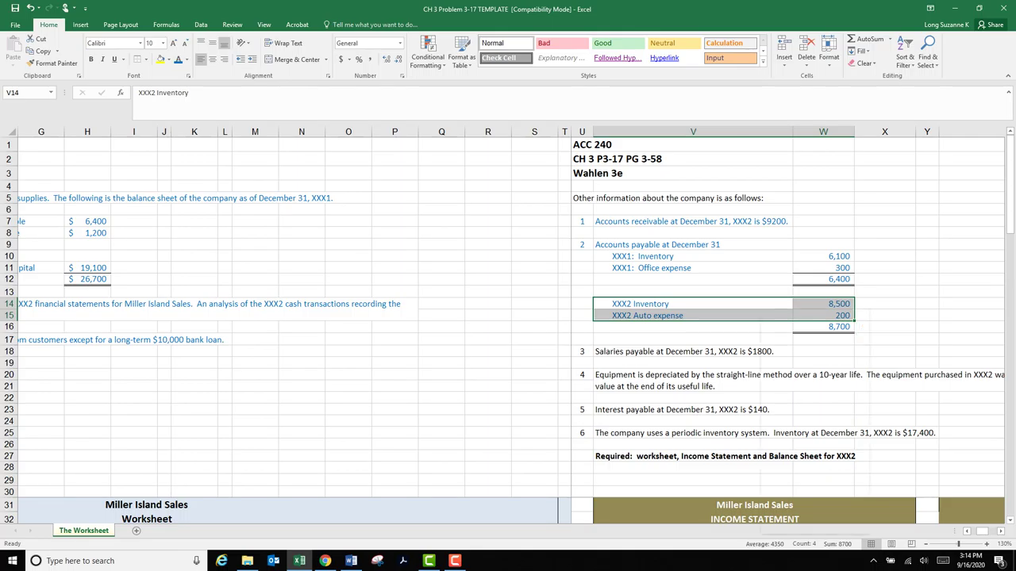
{"action": "right_click", "coordinate": [760, 310]}
{"action": "left_click", "coordinate": [785, 329]}
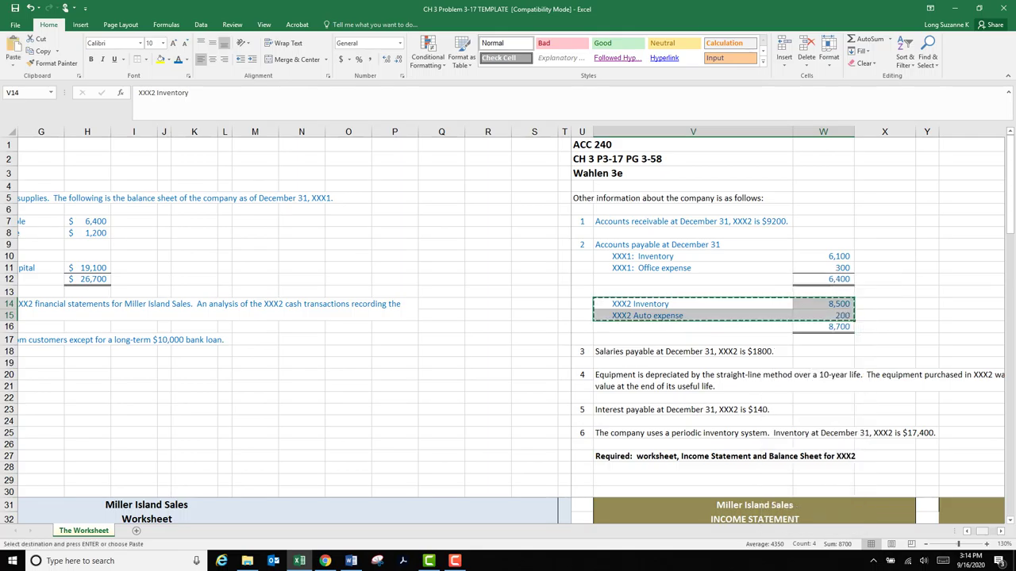
{"action": "left_click_drag", "start_coordinate": [982, 531], "coordinate": [976, 531]}
{"action": "scroll", "coordinate": [508, 330], "scroll_direction": "down", "scroll_amount": 20}
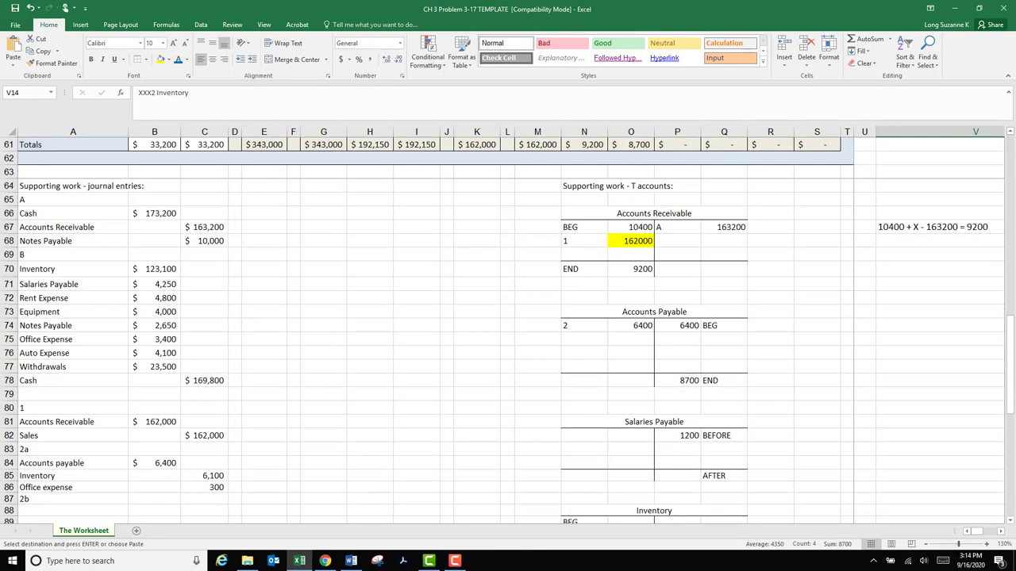
{"action": "scroll", "coordinate": [508, 330], "scroll_direction": "down", "scroll_amount": 5}
{"action": "left_click", "coordinate": [73, 302]}
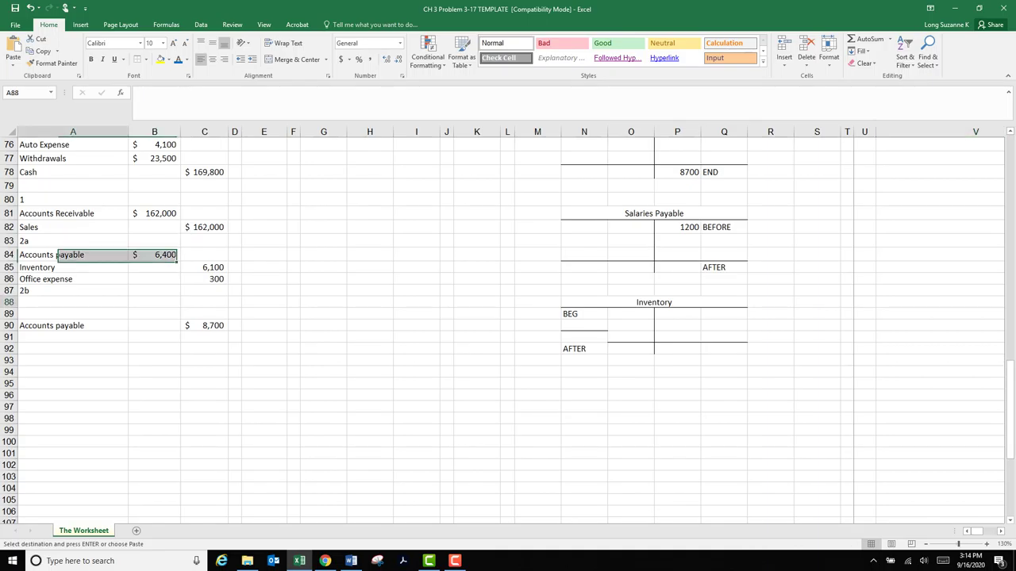
{"action": "key", "text": "ctrl+v"}
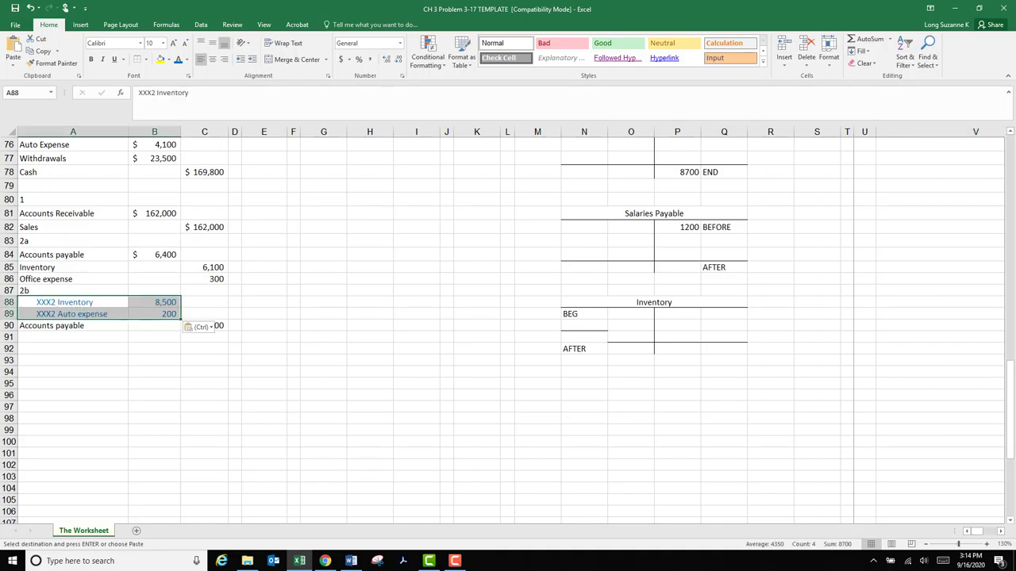
- Set the font color of the copied lines in A88:B89 to Automatic
{"action": "left_click", "coordinate": [187, 60]}
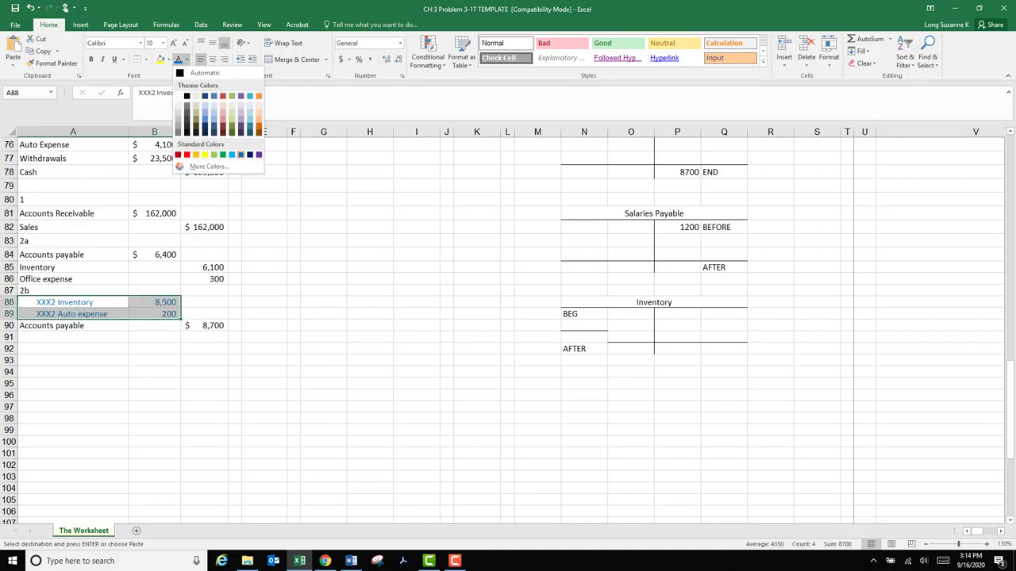
{"action": "left_click", "coordinate": [205, 73]}
{"action": "left_click", "coordinate": [73, 395]}
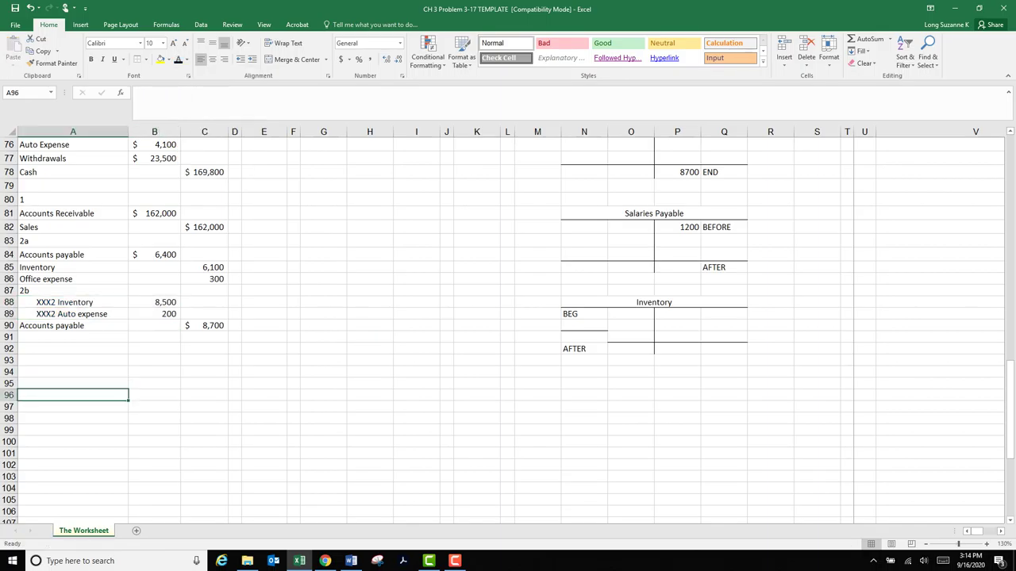
- Remove the "XXX2" prefix from the Inventory and Auto expense labels in A88 and A89
{"action": "left_click", "coordinate": [73, 302]}
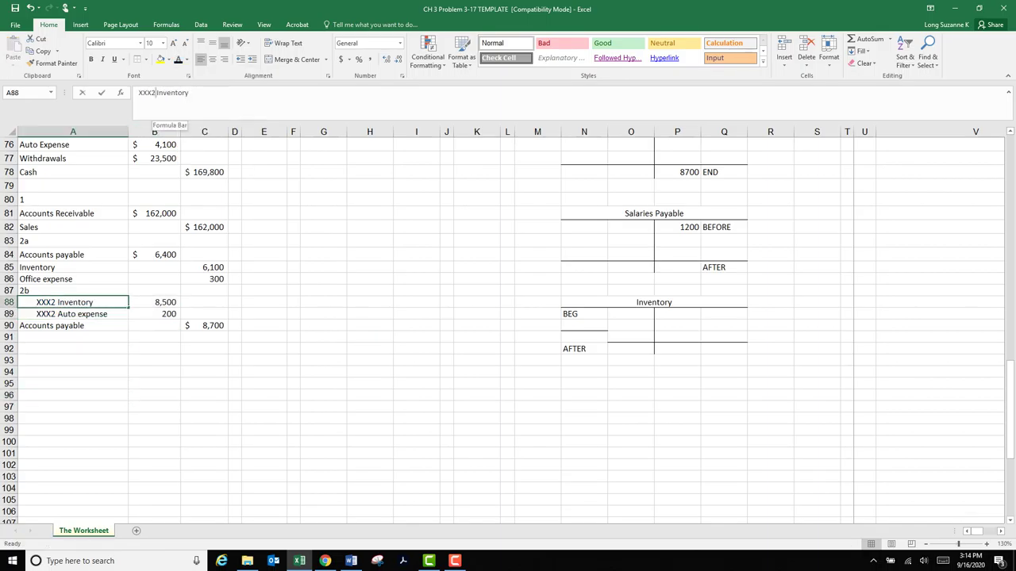
{"action": "left_click_drag", "start_coordinate": [156, 92], "coordinate": [138, 93]}
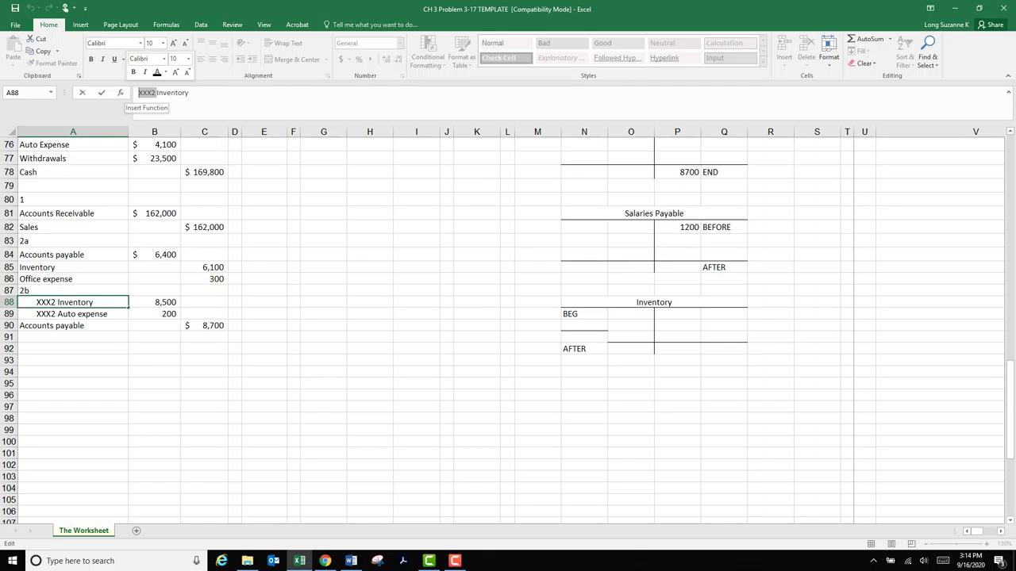
{"action": "key", "text": "BackSpace"}
{"action": "key", "text": "Return"}
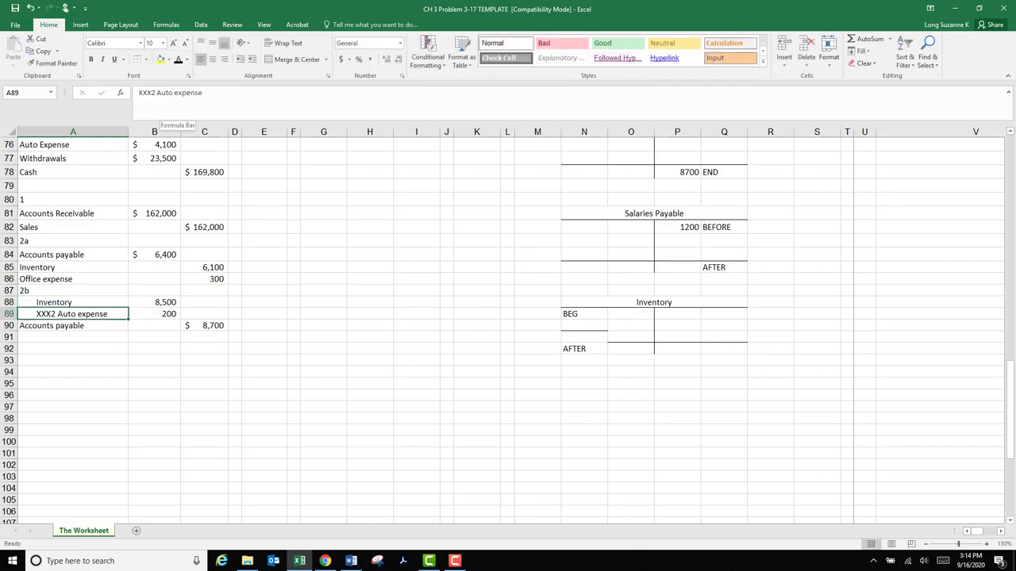
{"action": "left_click_drag", "start_coordinate": [158, 93], "coordinate": [138, 93]}
{"action": "key", "text": "BackSpace"}
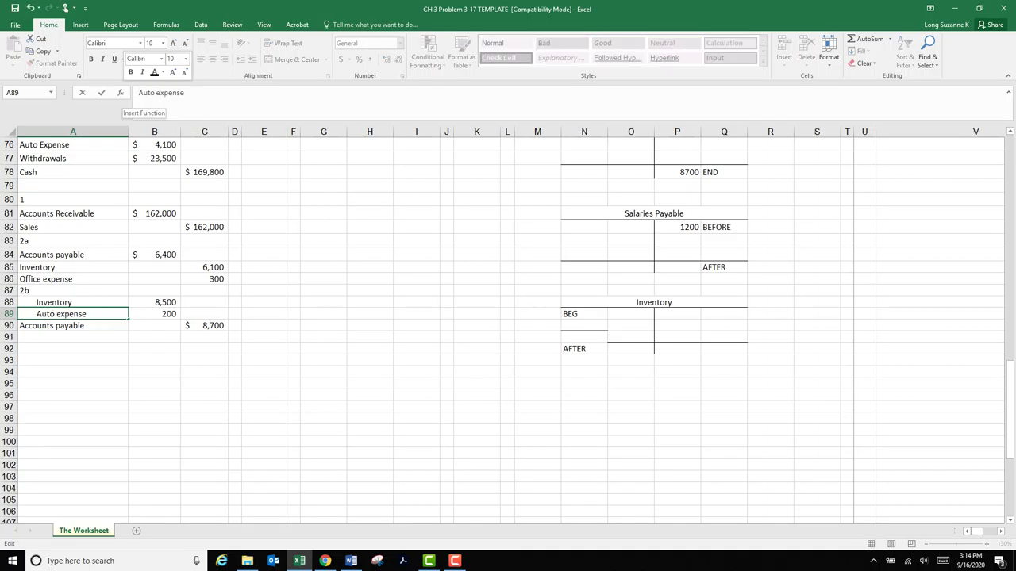
{"action": "key", "text": "Return"}
- Remove the indentation from the Inventory and Auto expense labels in A88:A89
{"action": "key", "text": "Up"}
{"action": "key", "text": "shift+Up"}
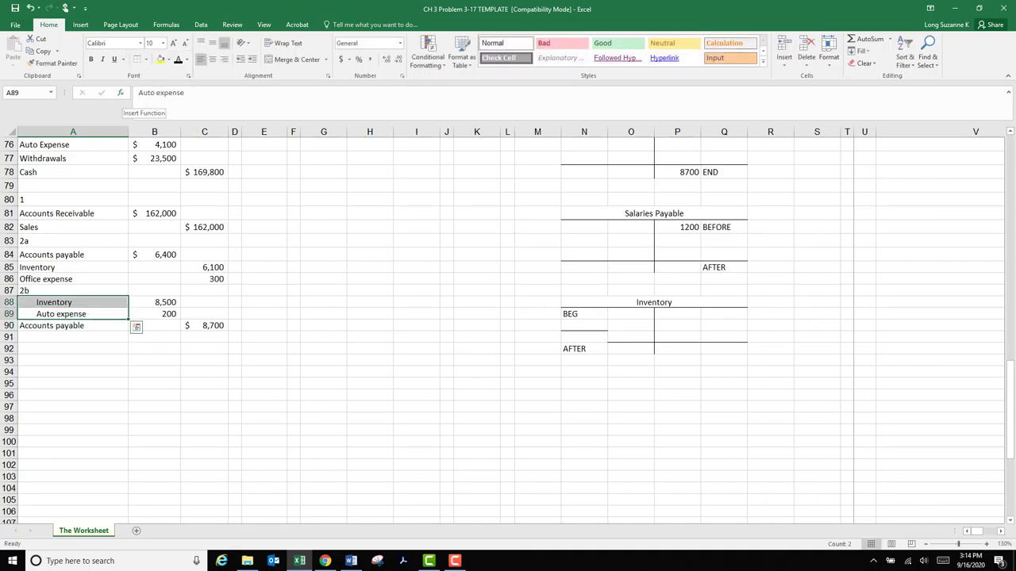
{"action": "left_click", "coordinate": [240, 59]}
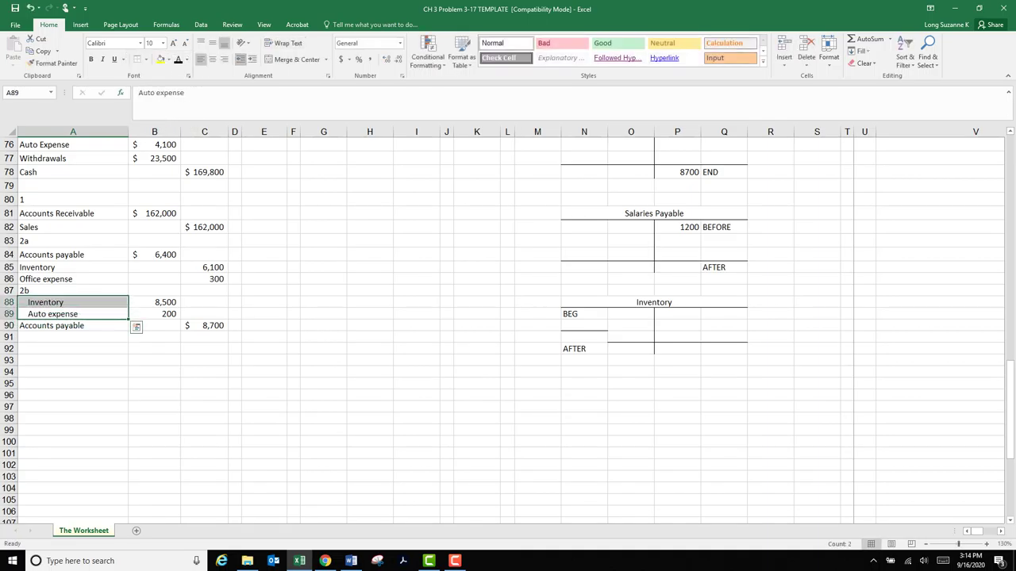
{"action": "left_click", "coordinate": [241, 60]}
{"action": "left_click", "coordinate": [73, 395]}
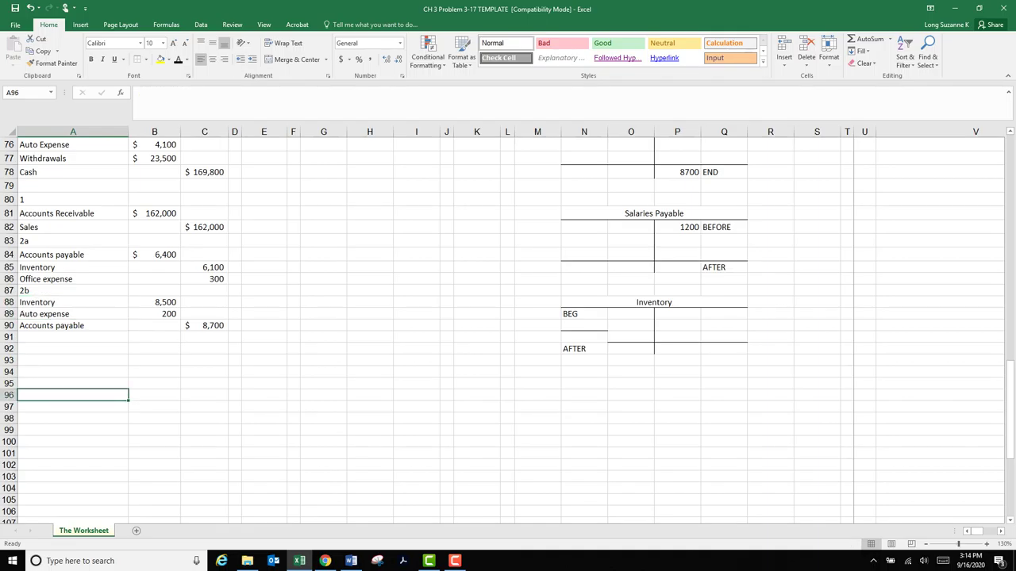
{"action": "key", "text": "Down"}
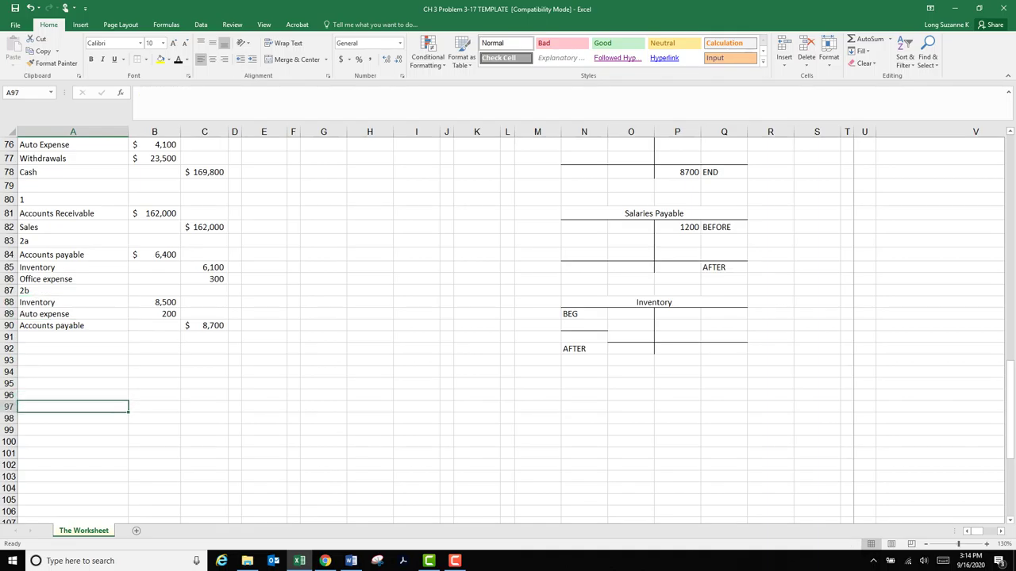
- Compare the accounts payable debit in entry 2a with the credit in entry 2b, and review the Accounts Payable T account
{"action": "left_click", "coordinate": [154, 255]}
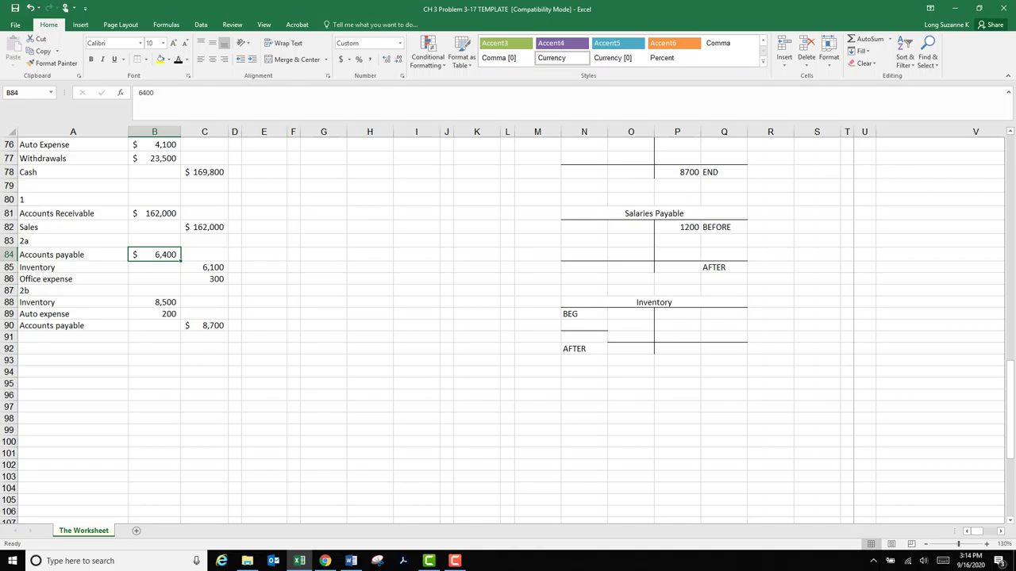
{"action": "left_click", "coordinate": [204, 326]}
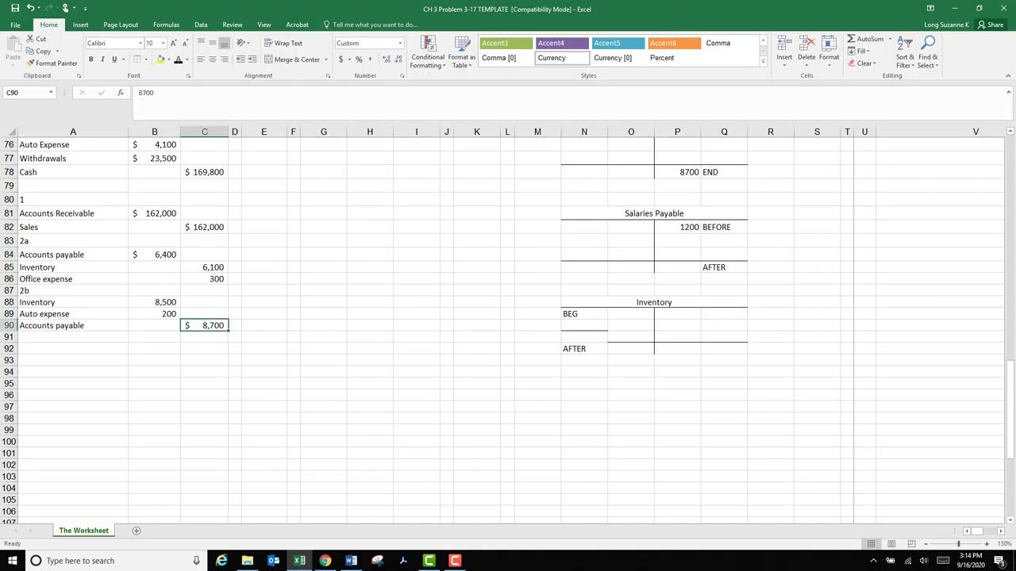
{"action": "left_click", "coordinate": [154, 255]}
{"action": "left_click", "coordinate": [205, 326]}
{"action": "left_click", "coordinate": [155, 255]}
{"action": "left_click", "coordinate": [205, 326]}
{"action": "scroll", "coordinate": [508, 330], "scroll_direction": "up", "scroll_amount": 5}
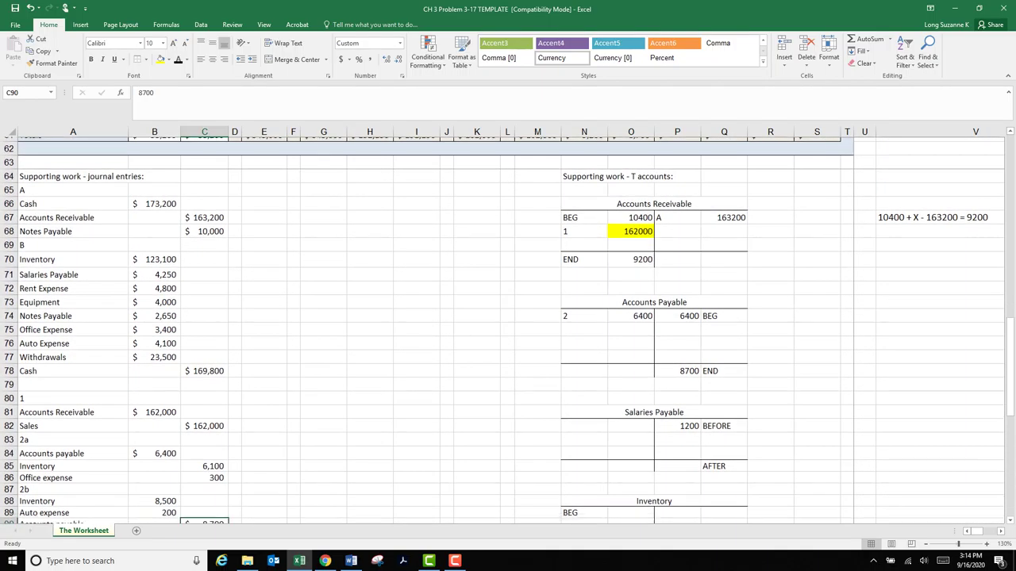
{"action": "scroll", "coordinate": [508, 331], "scroll_direction": "down", "scroll_amount": 6}
{"action": "left_click", "coordinate": [154, 319]}
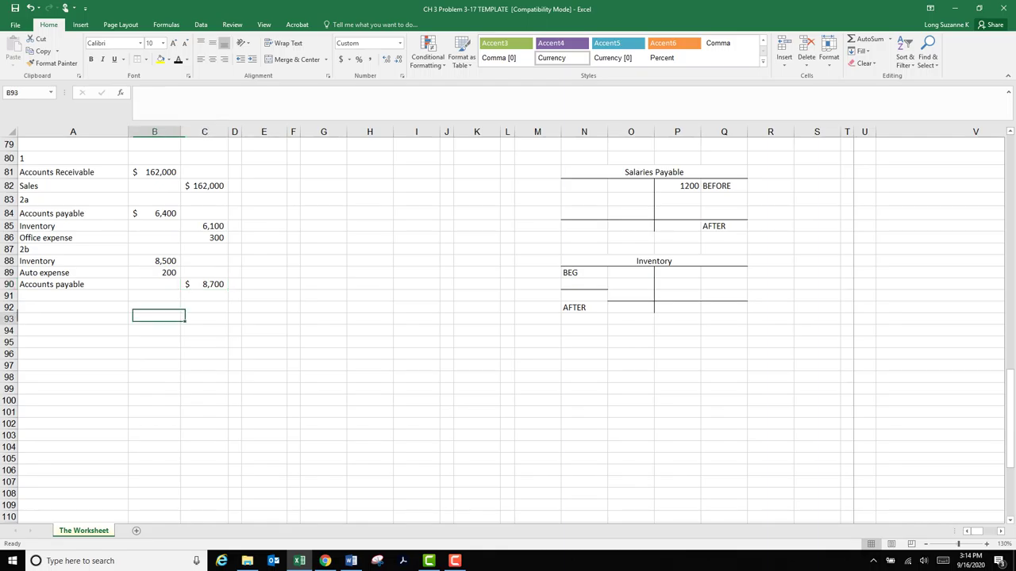
{"action": "scroll", "coordinate": [508, 331], "scroll_direction": "down", "scroll_amount": 2}
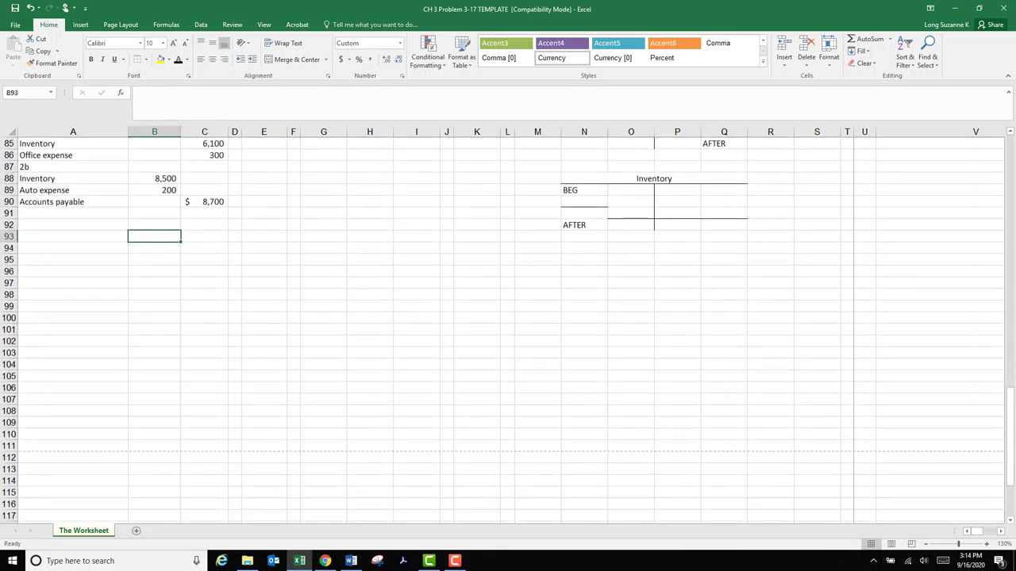
{"action": "scroll", "coordinate": [508, 331], "scroll_direction": "up", "scroll_amount": 1}
{"action": "scroll", "coordinate": [508, 330], "scroll_direction": "up", "scroll_amount": 3}
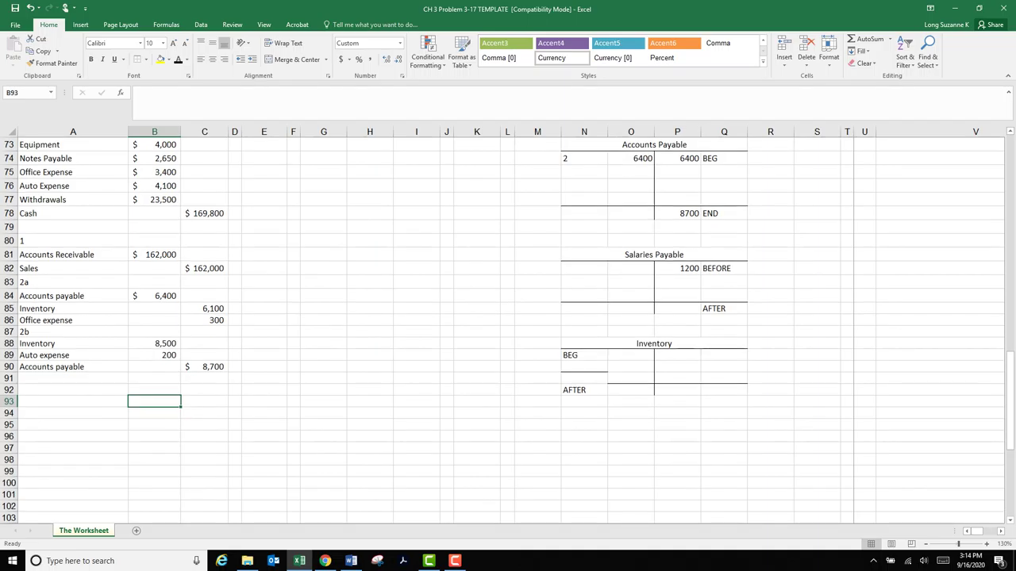
- Post an 8700 credit labeled 2b to the Accounts Payable T account in P75:Q75
{"action": "left_click", "coordinate": [677, 173]}
{"action": "type", "text": "8700"}
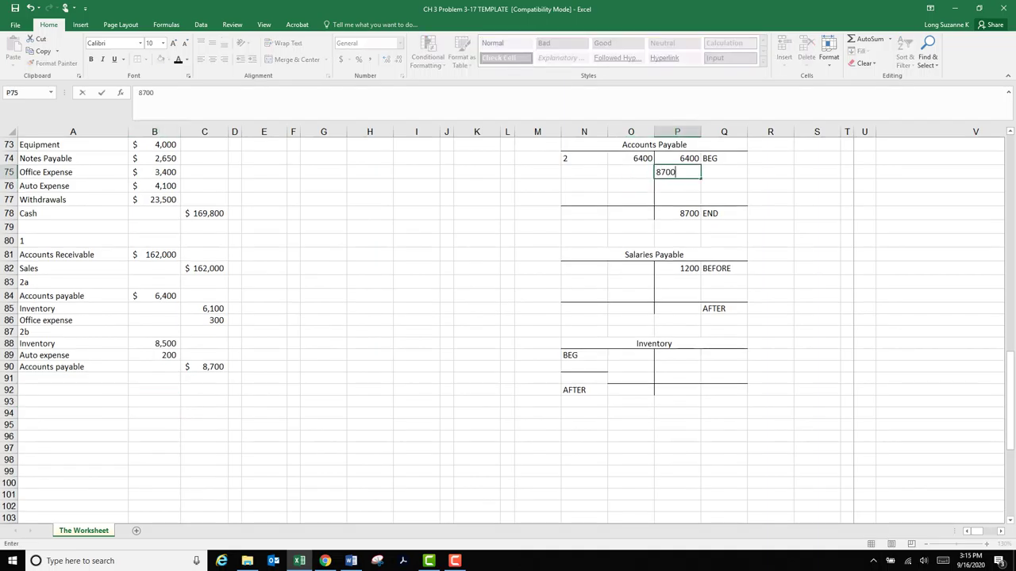
{"action": "key", "text": "Return"}
{"action": "key", "text": "Up"}
{"action": "key", "text": "Right"}
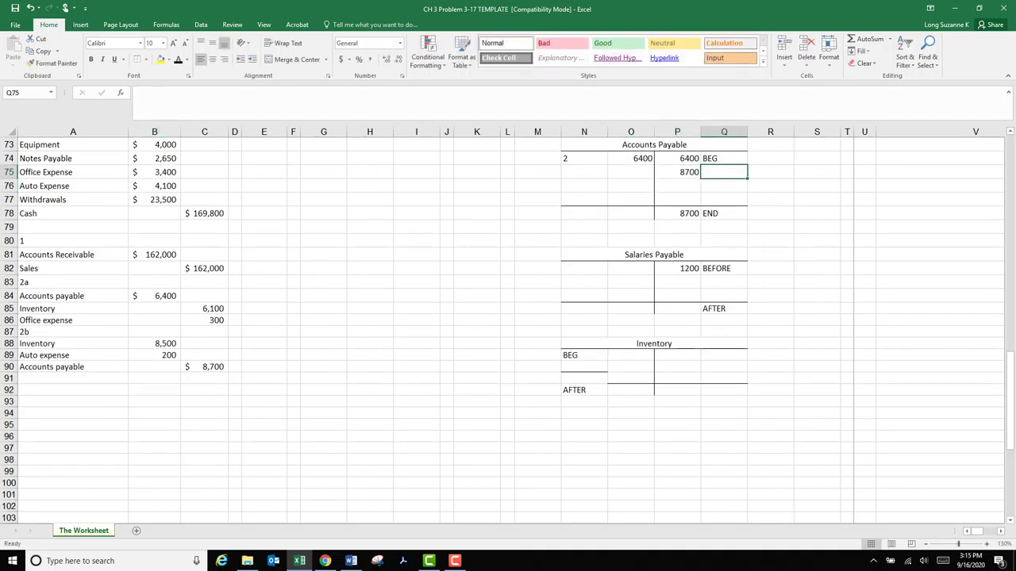
{"action": "type", "text": "2b"}
{"action": "key", "text": "Return"}
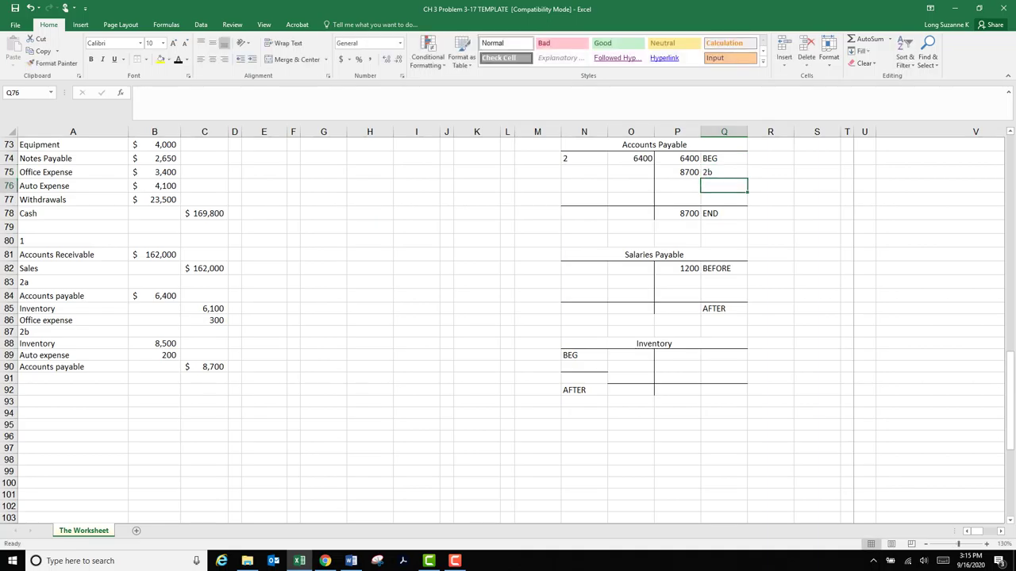
- Check the Accounts Payable T account's debit, credits and ending balance against journal entries 2a and 2b
{"action": "left_click", "coordinate": [155, 296]}
{"action": "left_click", "coordinate": [205, 367]}
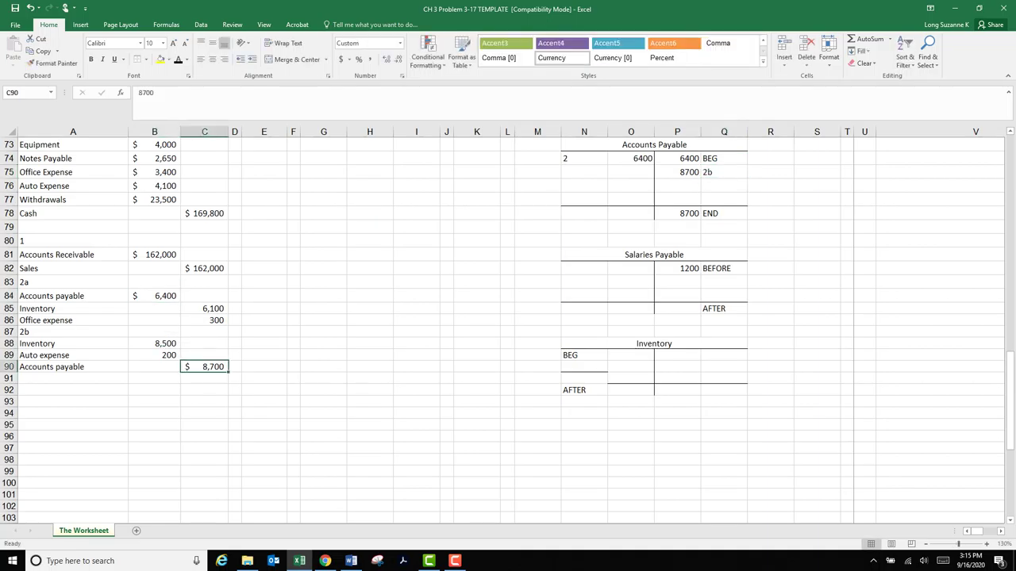
{"action": "left_click", "coordinate": [631, 158]}
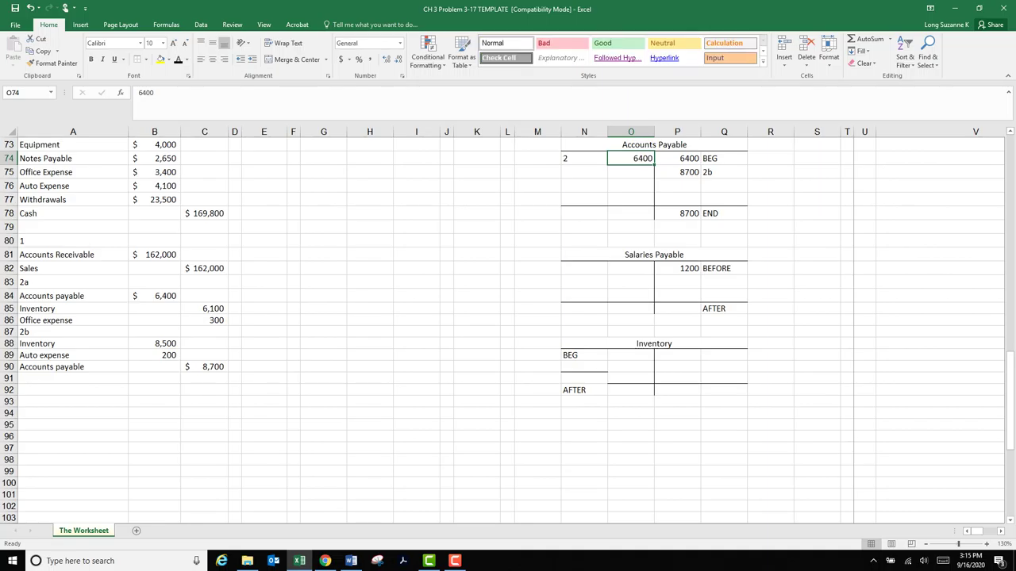
{"action": "left_click", "coordinate": [678, 172]}
{"action": "left_click_drag", "start_coordinate": [678, 159], "coordinate": [677, 214]}
{"action": "left_click", "coordinate": [768, 213]}
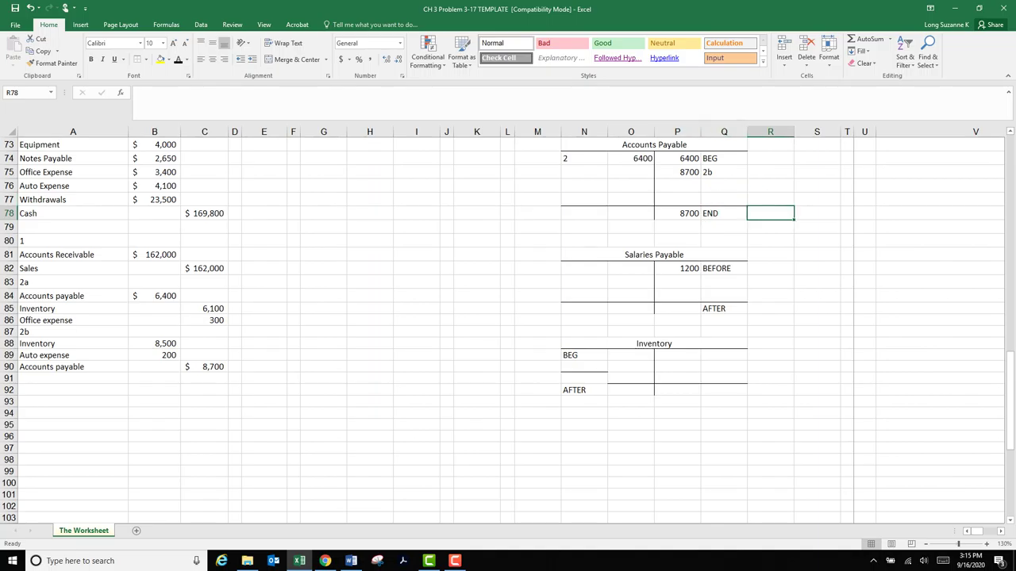
{"action": "left_click_drag", "start_coordinate": [155, 296], "coordinate": [205, 367]}
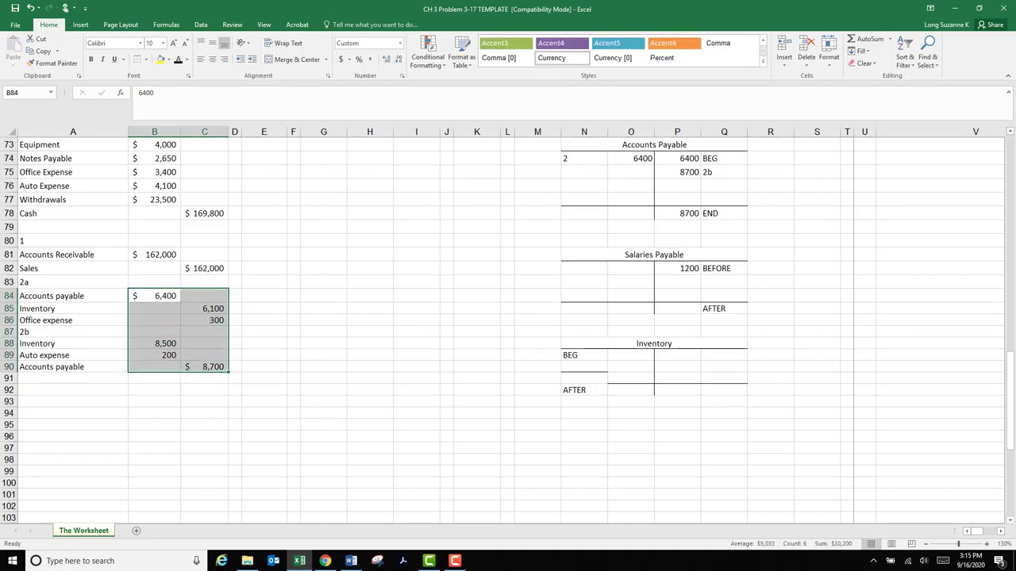
- Enter Accounts Payable adjustments of 6400 debit in K43 and 8700 credit in M43
{"action": "scroll", "coordinate": [508, 325], "scroll_direction": "up", "scroll_amount": 13}
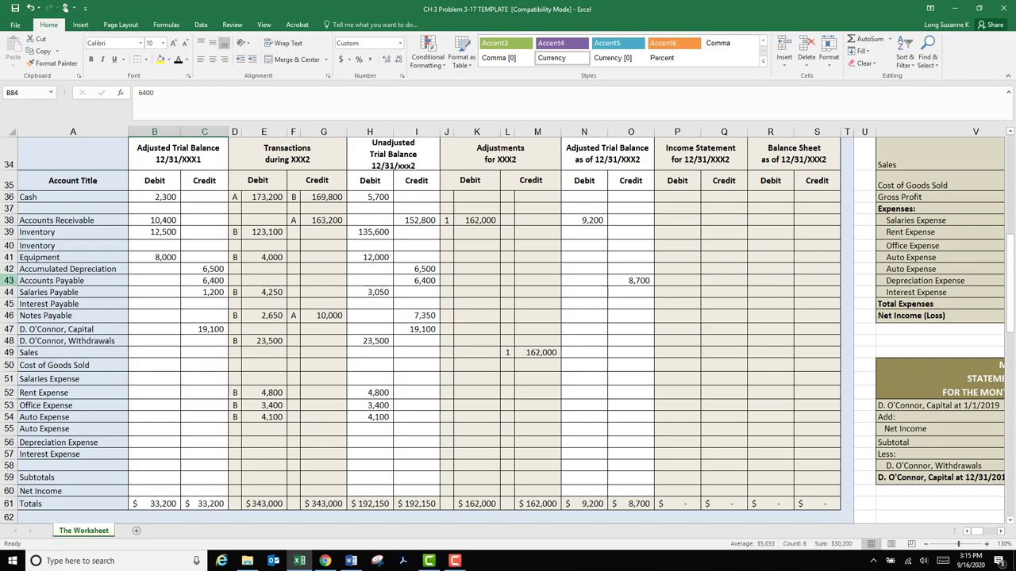
{"action": "left_click", "coordinate": [9, 281]}
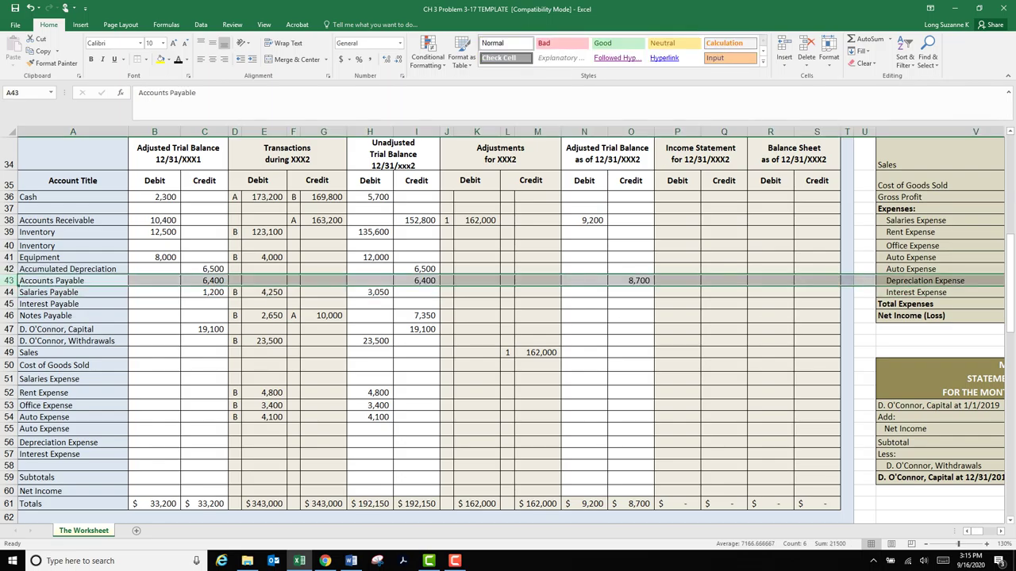
{"action": "left_click", "coordinate": [477, 281]}
{"action": "type", "text": "6400"}
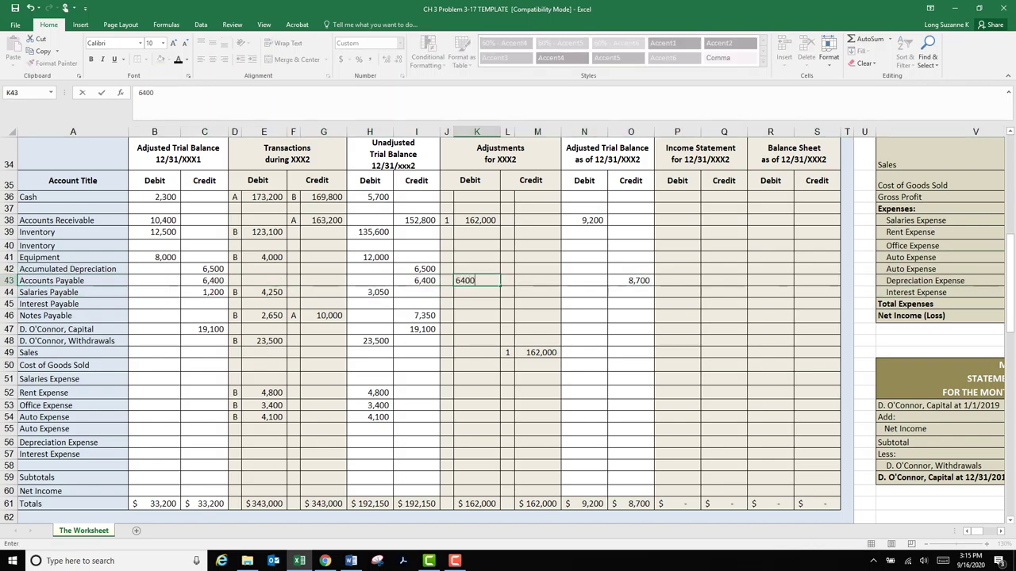
{"action": "key", "text": "Tab"}
{"action": "key", "text": "Tab"}
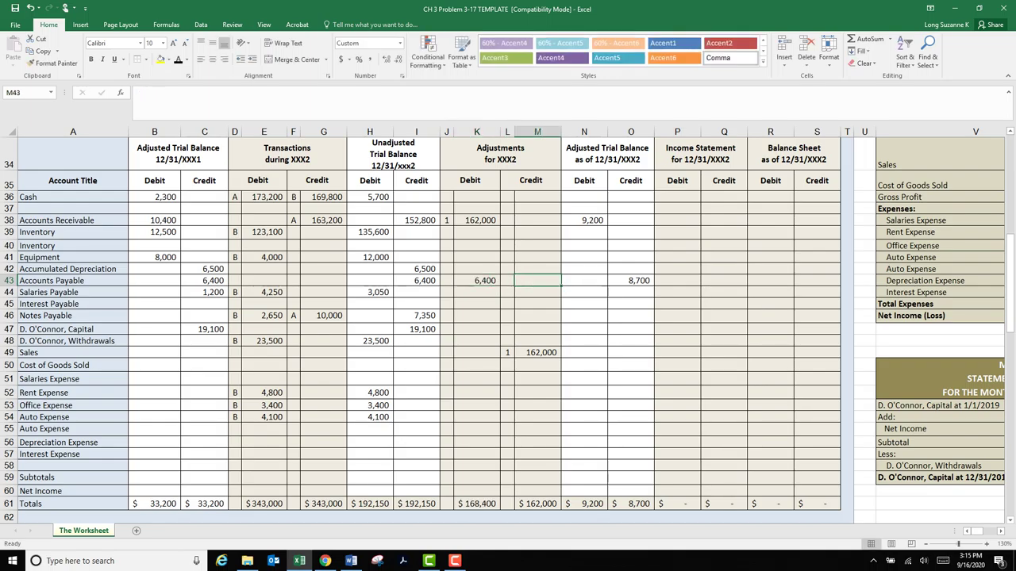
{"action": "type", "text": "8700"}
{"action": "key", "text": "Return"}
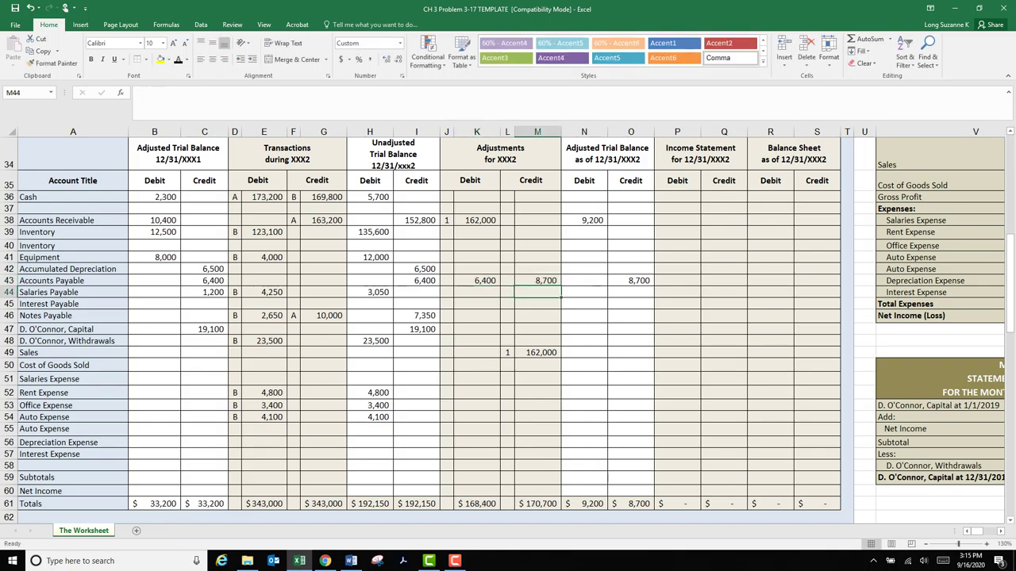
- Label the Accounts Payable adjustments 2a for the debit in J43 and 2b for the credit in L43
{"action": "left_click", "coordinate": [447, 281]}
{"action": "type", "text": "2a"}
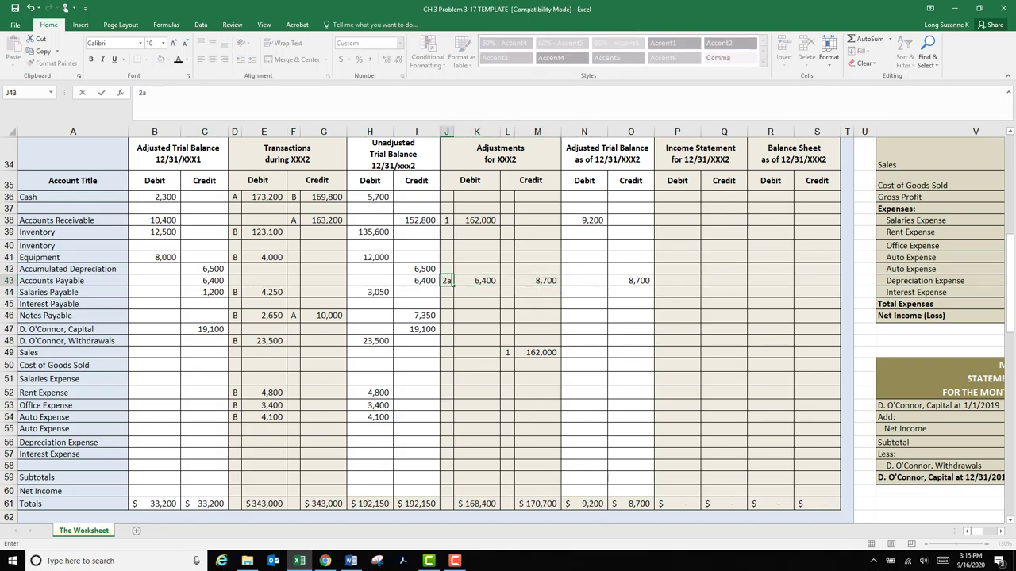
{"action": "key", "text": "Tab"}
{"action": "key", "text": "Tab"}
{"action": "type", "text": "2b"}
{"action": "key", "text": "ctrl+Return"}
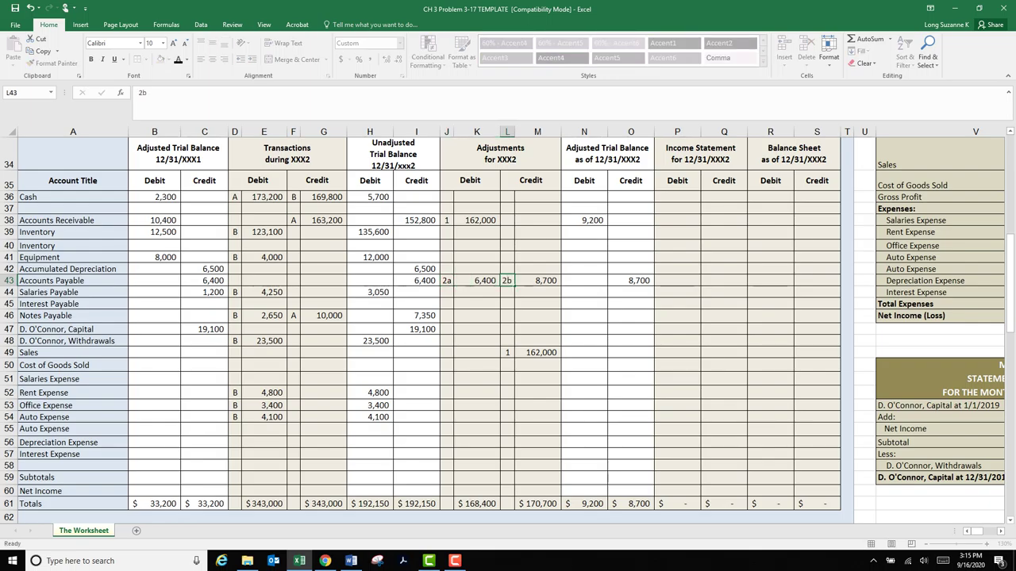
{"action": "left_click", "coordinate": [539, 316]}
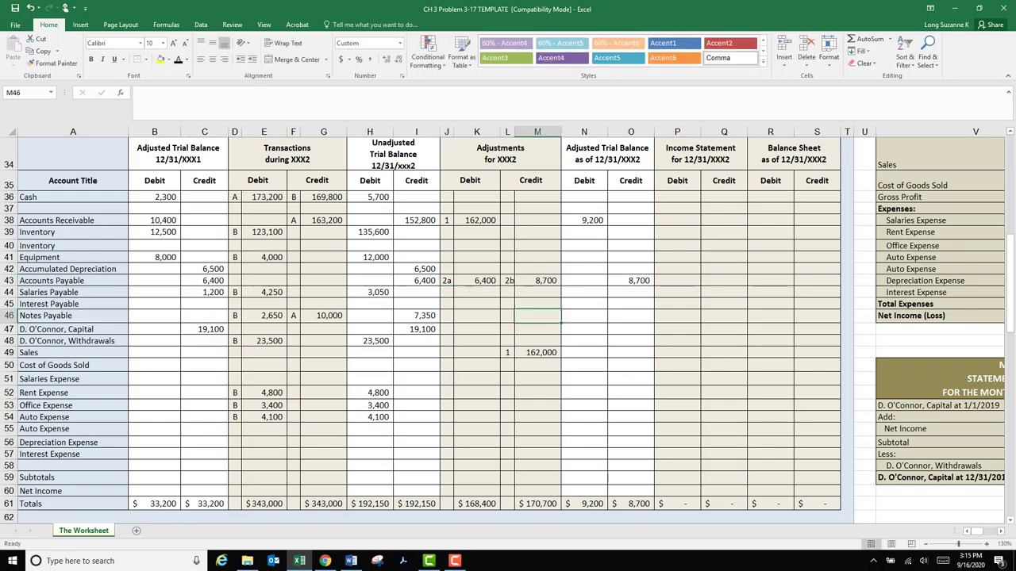
- Post entry 2a's inventory credit of 6100 to the Inventory adjustments in M39, with reference 2a in L39
{"action": "scroll", "coordinate": [508, 326], "scroll_direction": "down", "scroll_amount": 11}
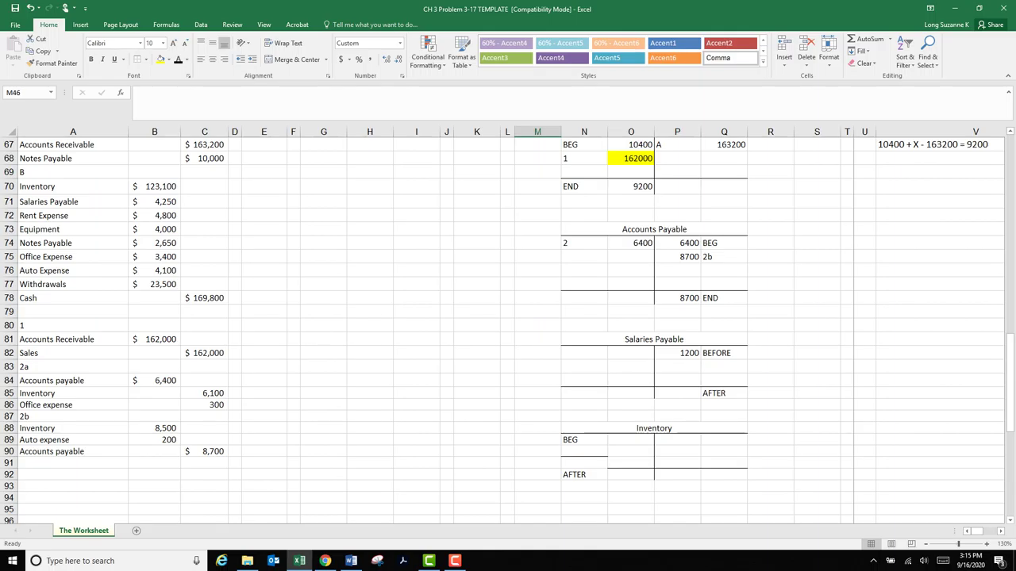
{"action": "left_click", "coordinate": [205, 394]}
{"action": "scroll", "coordinate": [205, 394], "scroll_direction": "up", "scroll_amount": 14}
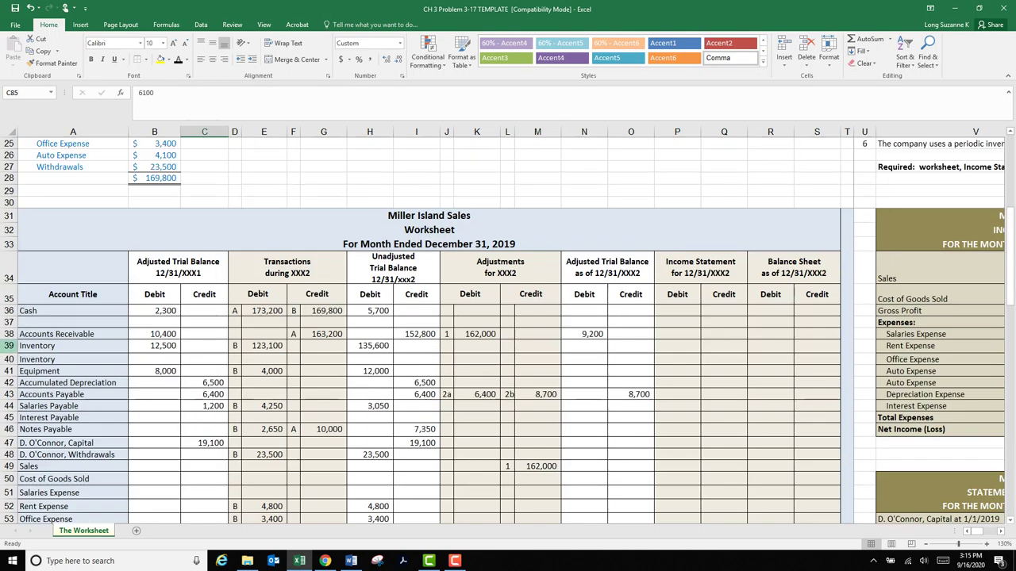
{"action": "left_click", "coordinate": [8, 346]}
{"action": "left_click", "coordinate": [538, 346]}
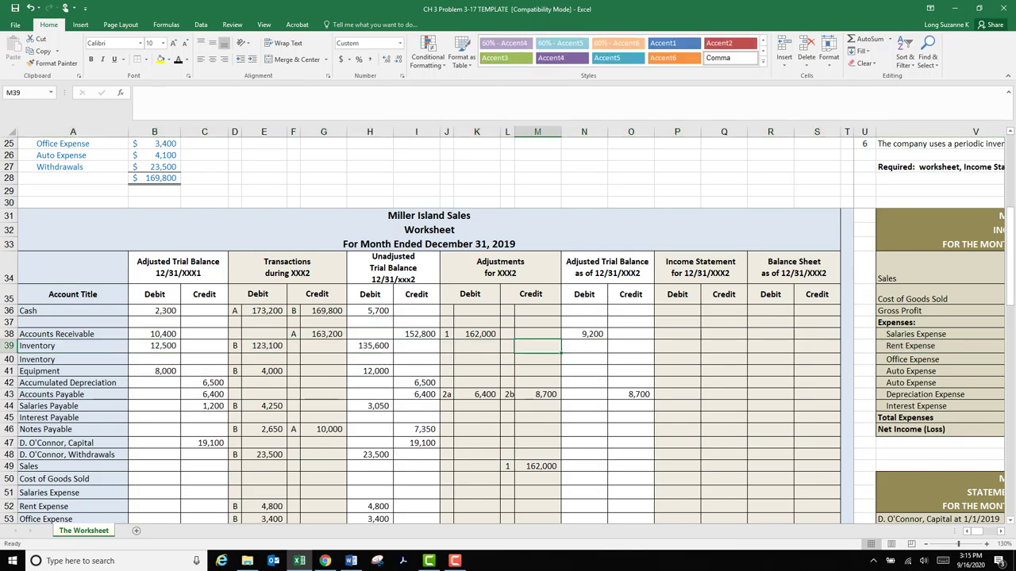
{"action": "type", "text": "6100"}
{"action": "key", "text": "Return"}
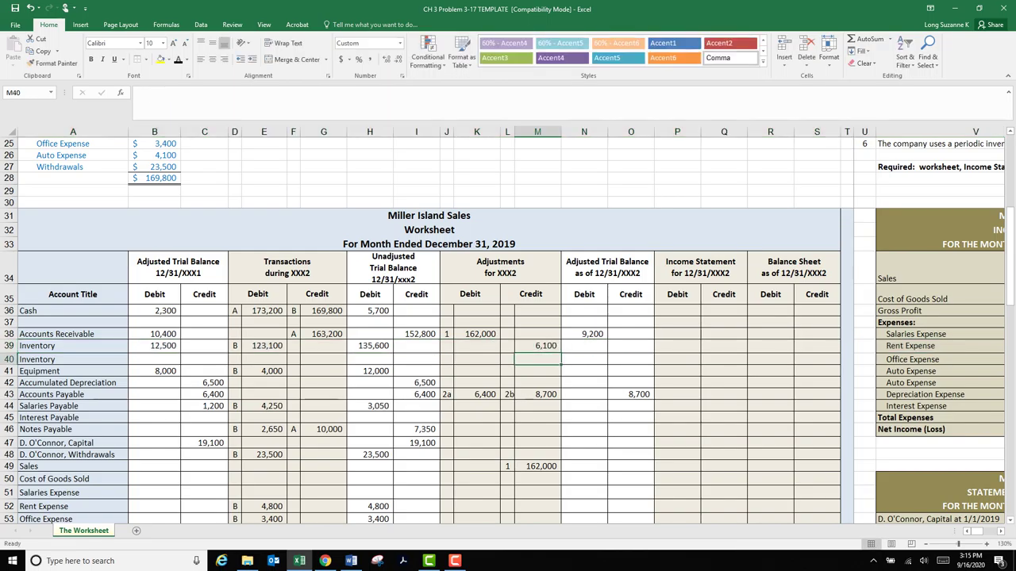
{"action": "key", "text": "Up"}
{"action": "key", "text": "Left"}
{"action": "type", "text": "2a"}
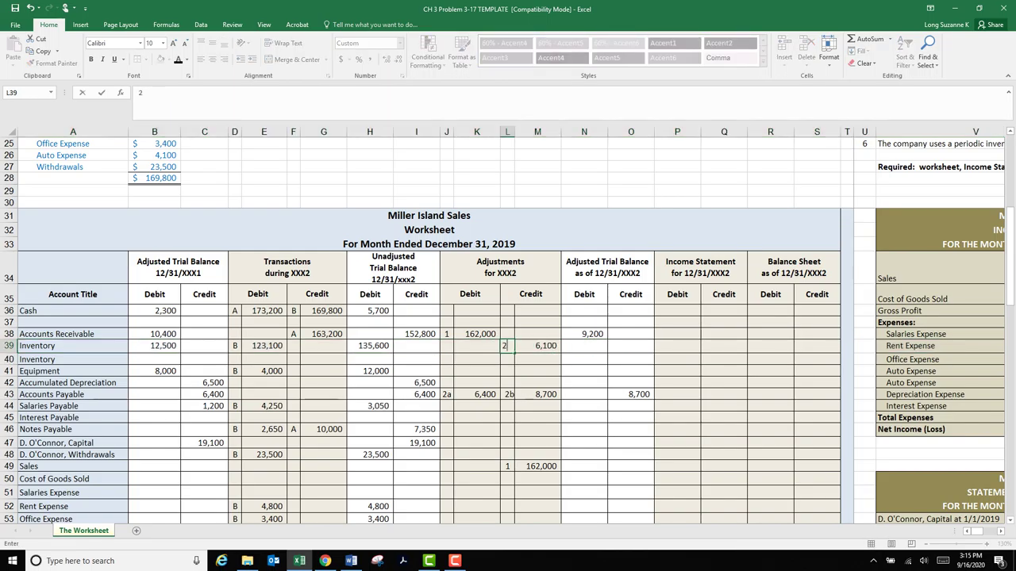
{"action": "key", "text": "Return"}
- Post entry 2a's office expense credit of 300 to the Office Expense adjustments in M53, with reference 2a in L53
{"action": "scroll", "coordinate": [508, 330], "scroll_direction": "down", "scroll_amount": 7}
{"action": "scroll", "coordinate": [507, 358], "scroll_direction": "down", "scroll_amount": 7}
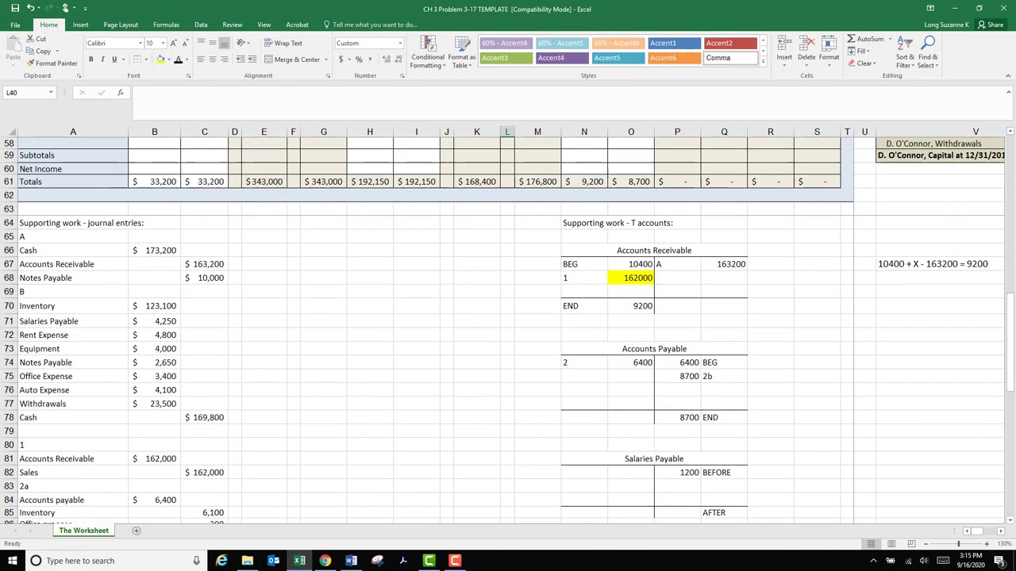
{"action": "left_click", "coordinate": [73, 394]}
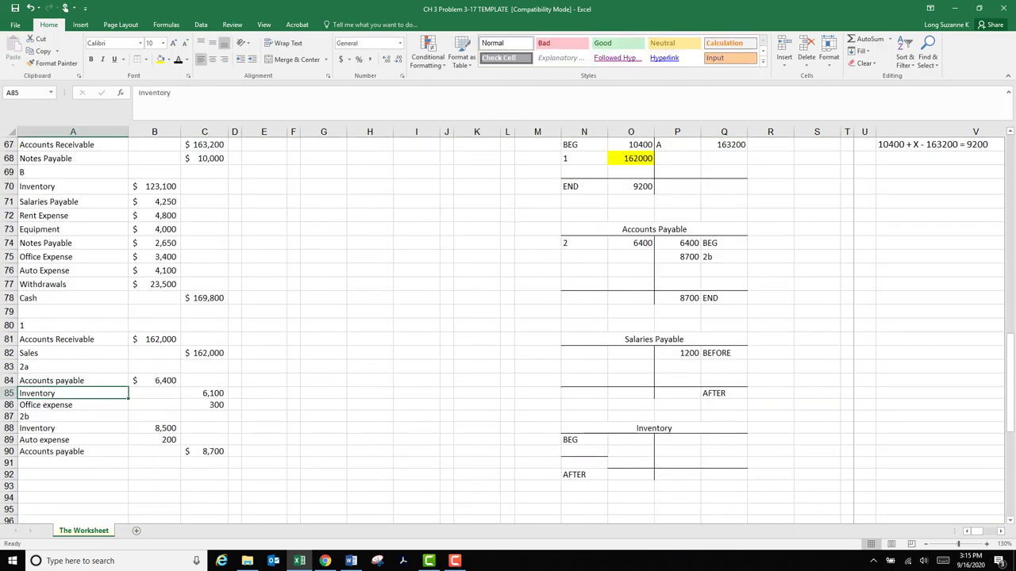
{"action": "left_click", "coordinate": [73, 405]}
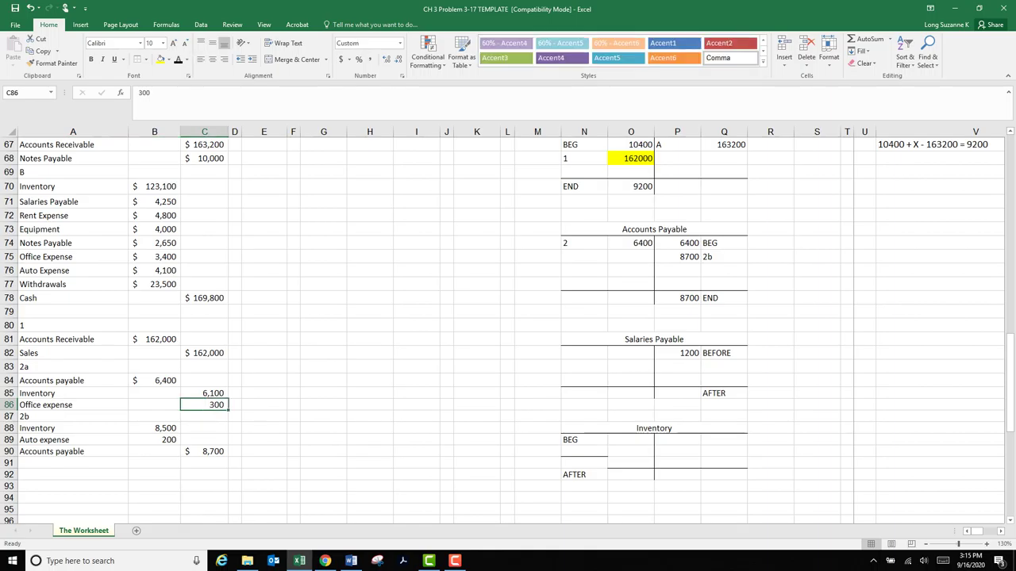
{"action": "scroll", "coordinate": [72, 404], "scroll_direction": "up", "scroll_amount": 10}
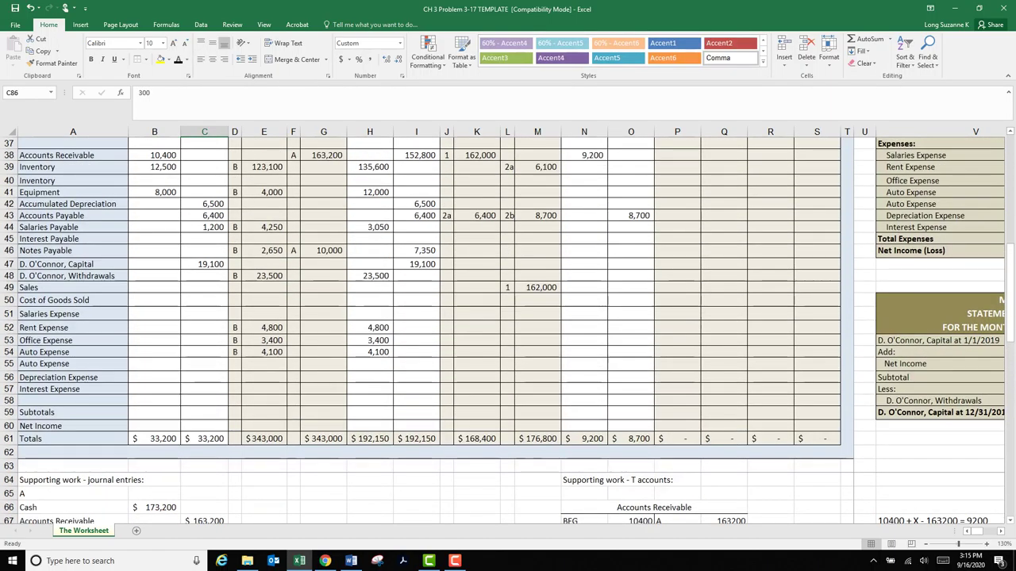
{"action": "left_click", "coordinate": [10, 340]}
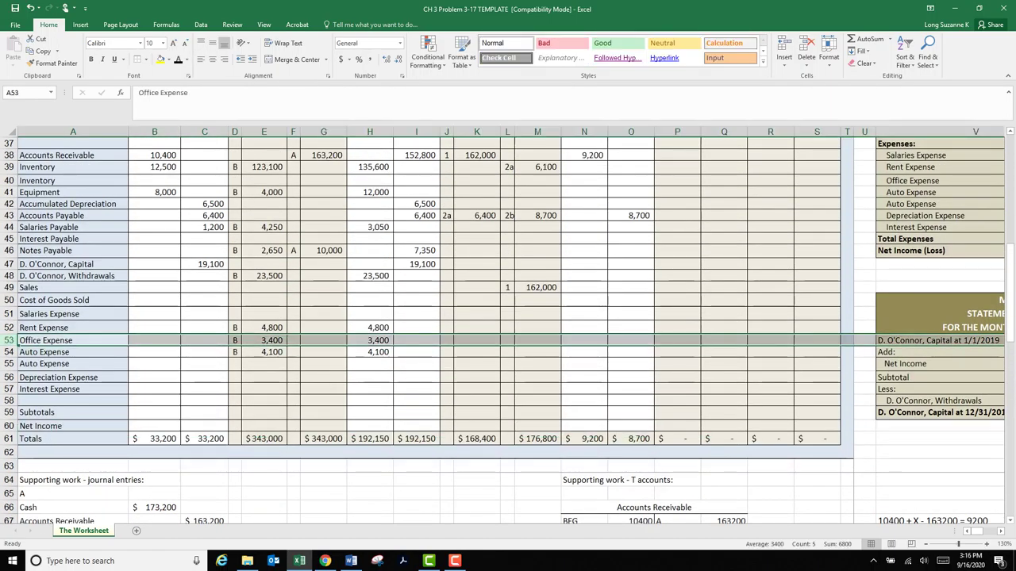
{"action": "left_click", "coordinate": [537, 341]}
{"action": "type", "text": "300"}
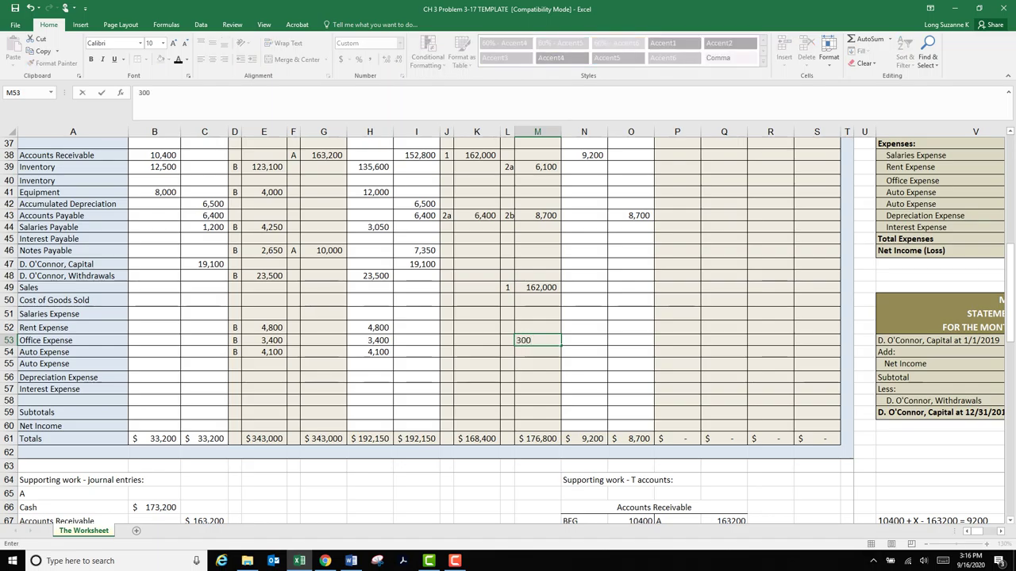
{"action": "key", "text": "Left"}
{"action": "type", "text": "2a"}
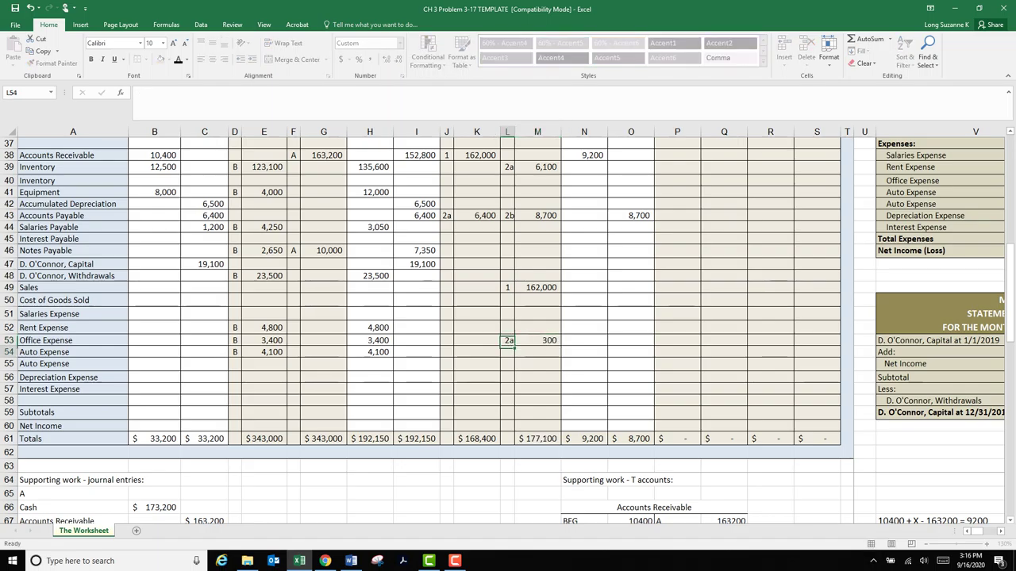
{"action": "key", "text": "Return"}
- Check entry 2a's posted inventory and office expense credits against the Accounts Payable debit in the Adjustments columns
{"action": "scroll", "coordinate": [428, 334], "scroll_direction": "up", "scroll_amount": 2}
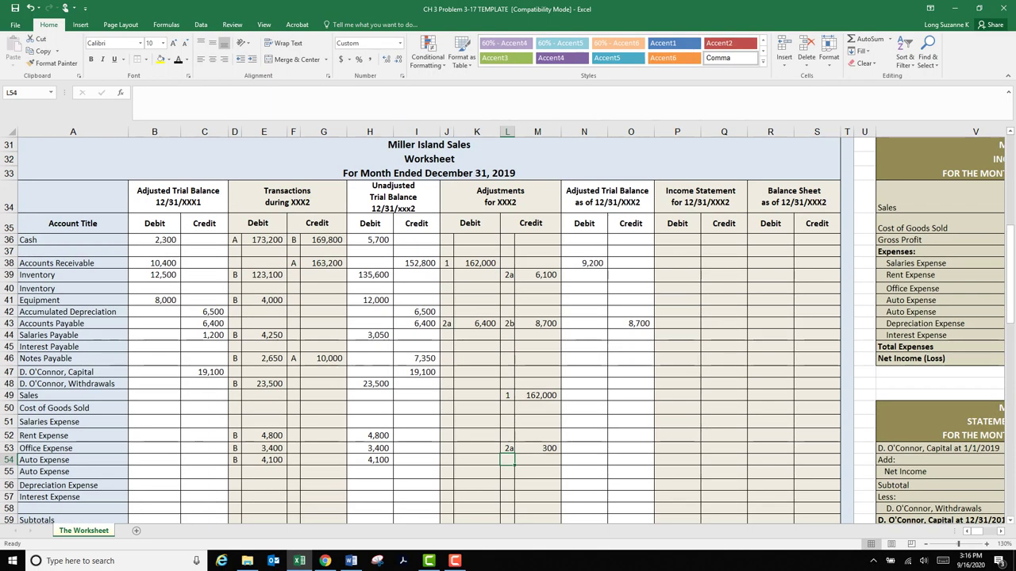
{"action": "left_click", "coordinate": [538, 276]}
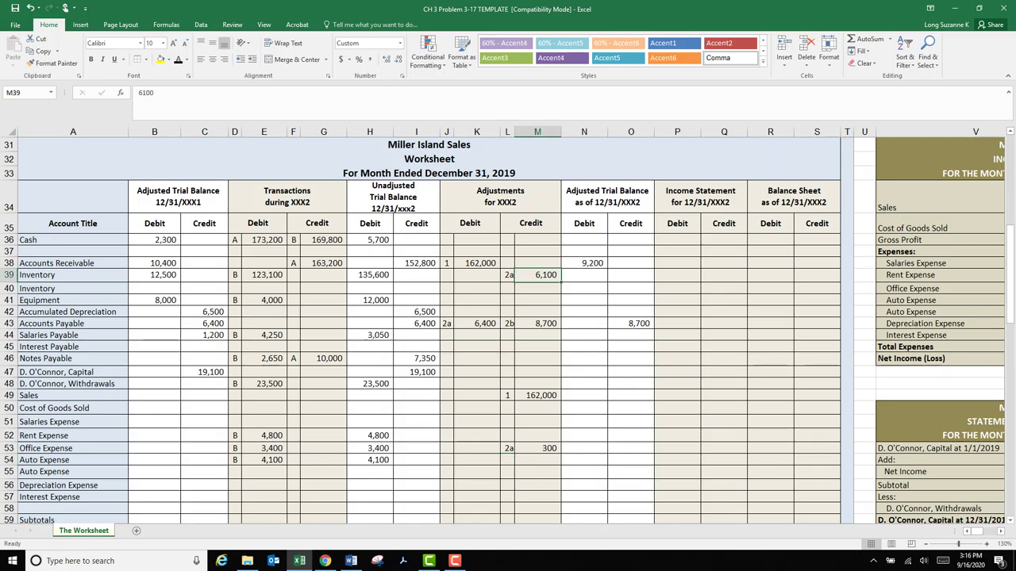
{"action": "left_click", "coordinate": [538, 449]}
{"action": "left_click", "coordinate": [477, 324]}
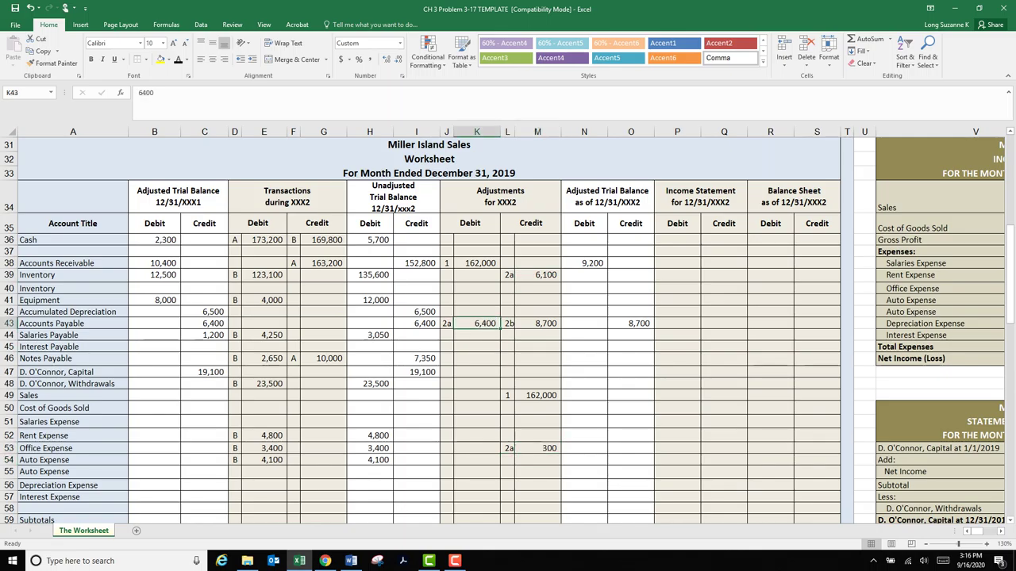
{"action": "left_click", "coordinate": [477, 372]}
- Post entry 2b's inventory debit of 8500 to the Inventory adjustments in K39, with reference 2b in J39
{"action": "scroll", "coordinate": [477, 372], "scroll_direction": "down", "scroll_amount": 13}
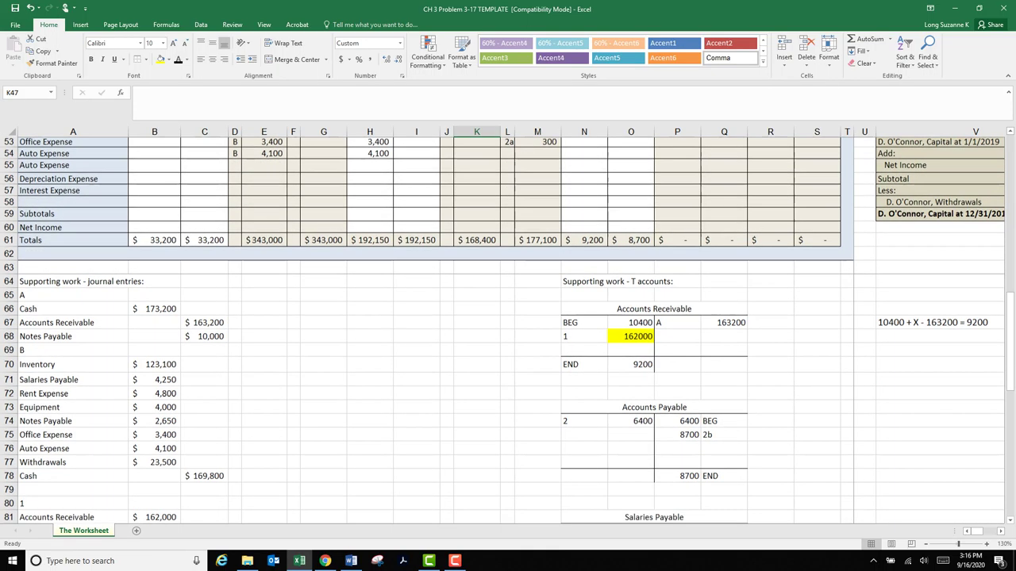
{"action": "left_click", "coordinate": [73, 388]}
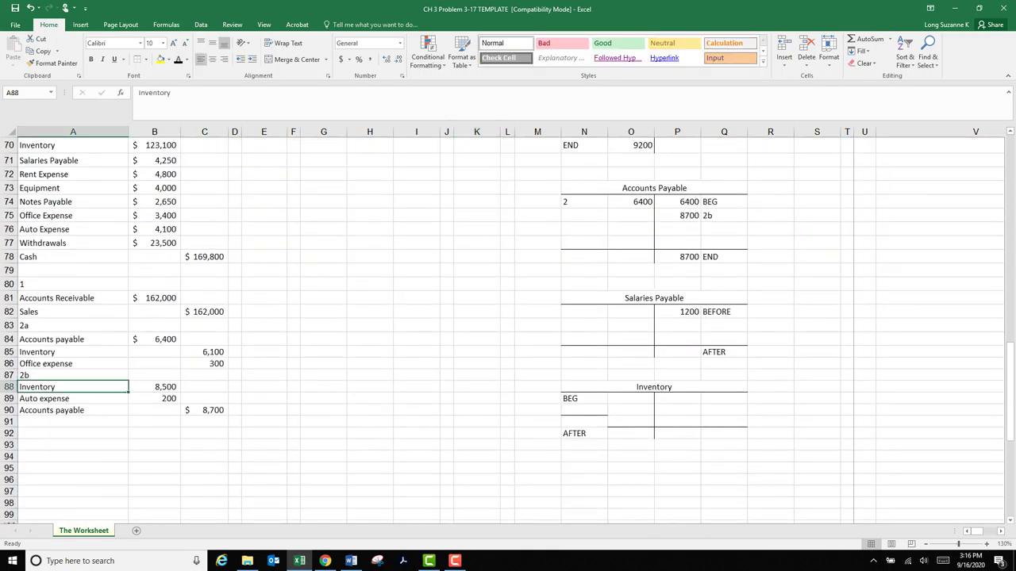
{"action": "left_click", "coordinate": [155, 387]}
{"action": "scroll", "coordinate": [508, 331], "scroll_direction": "up", "scroll_amount": 13}
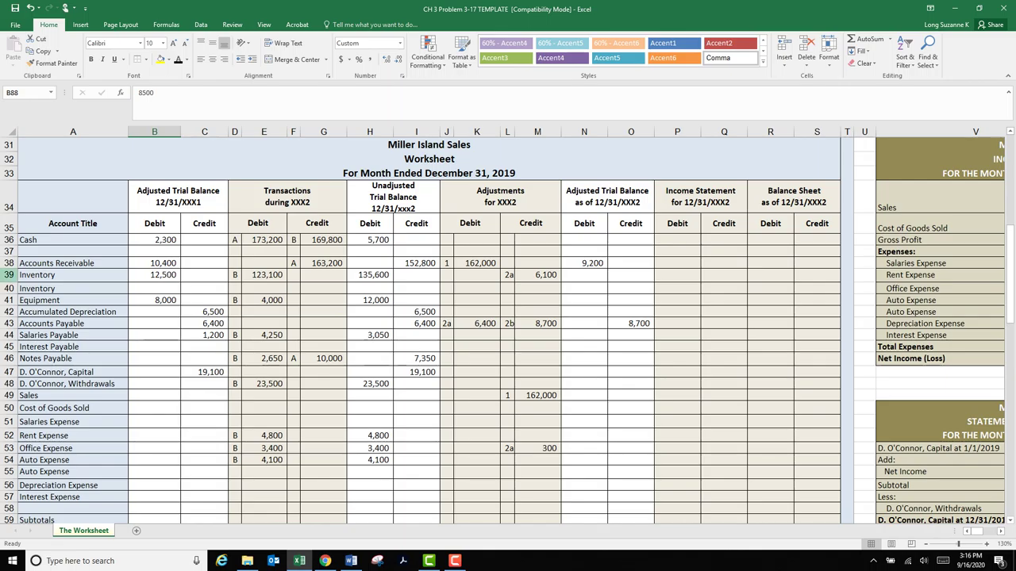
{"action": "left_click", "coordinate": [8, 275]}
{"action": "left_click", "coordinate": [477, 276]}
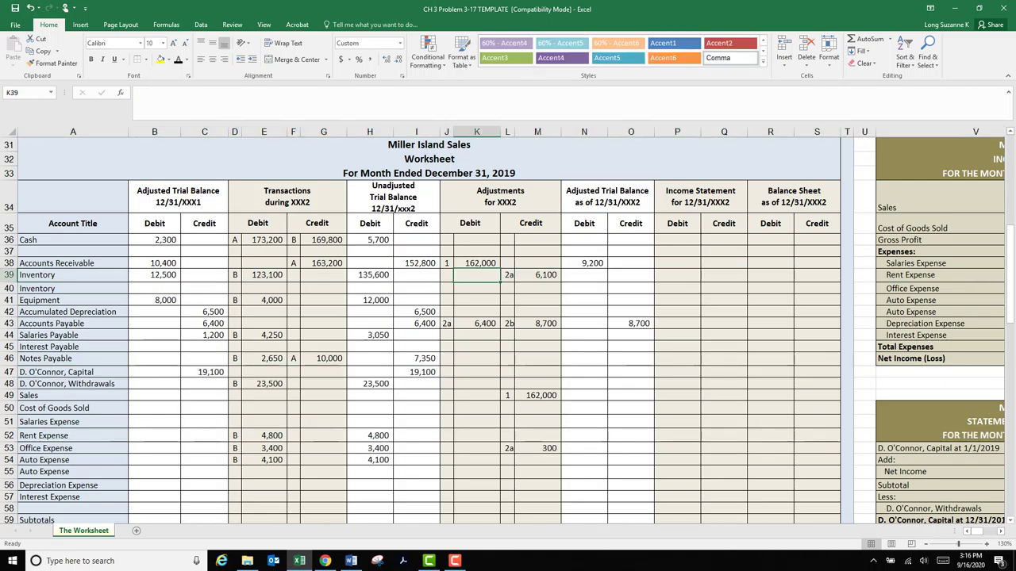
{"action": "type", "text": "8500"}
{"action": "key", "text": "Left"}
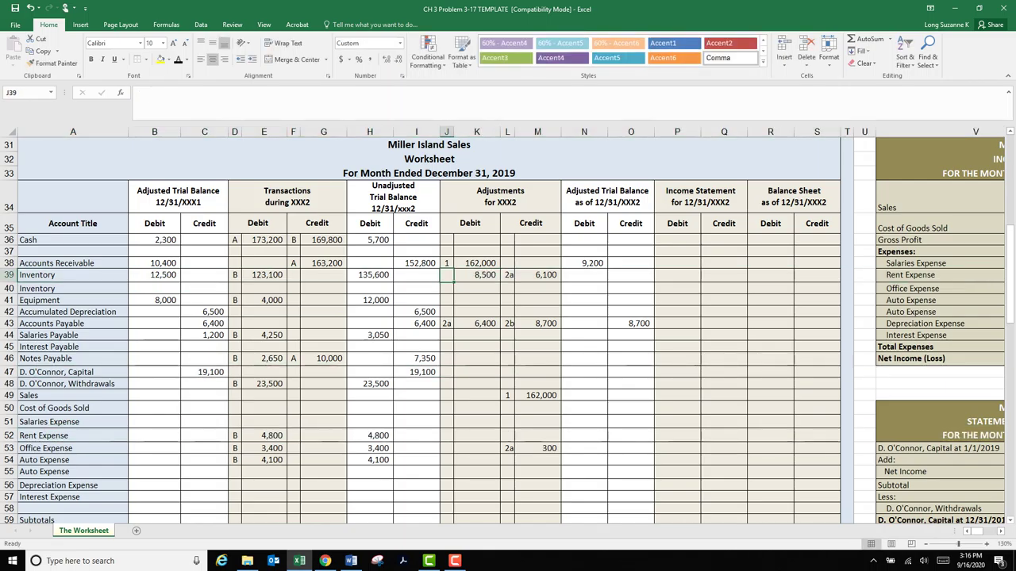
{"action": "type", "text": "2b"}
{"action": "key", "text": "Return"}
{"action": "key", "text": "Return"}
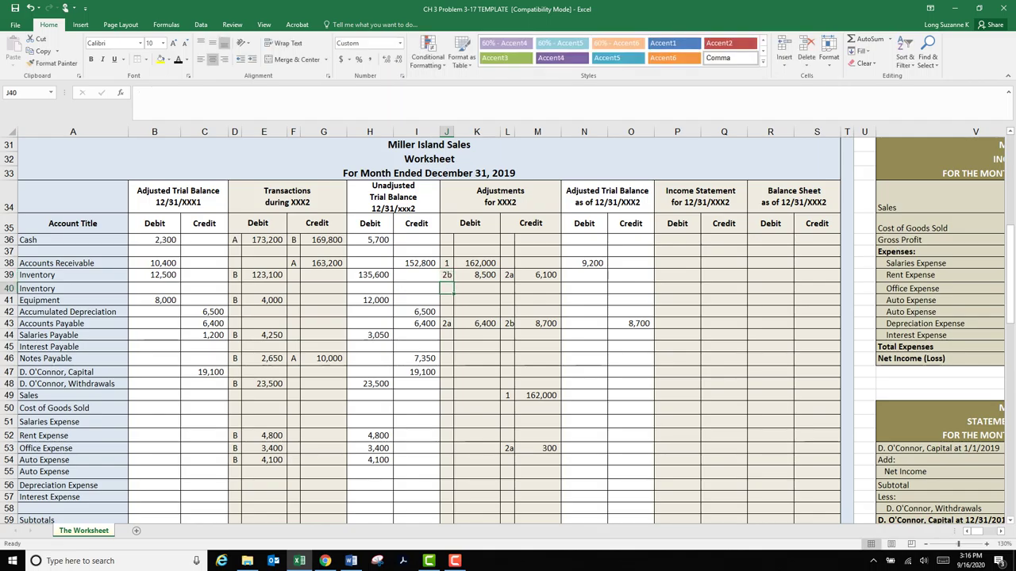
- Enter entry 2b's auto expense of 200 in the Adjustments credit cell M54, with reference 2b in L54
{"action": "scroll", "coordinate": [508, 325], "scroll_direction": "down", "scroll_amount": 13}
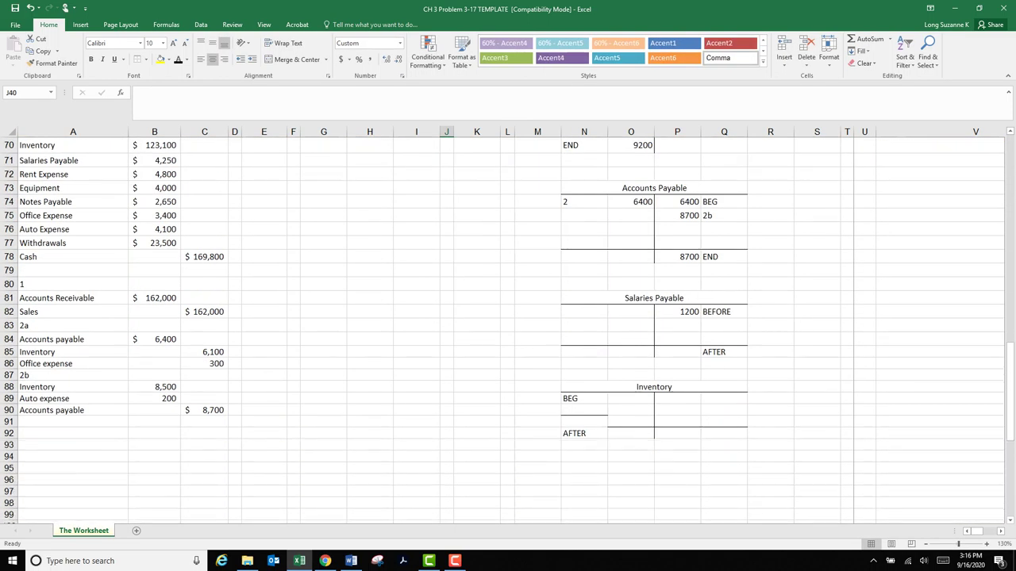
{"action": "left_click", "coordinate": [73, 398]}
{"action": "left_click", "coordinate": [155, 398]}
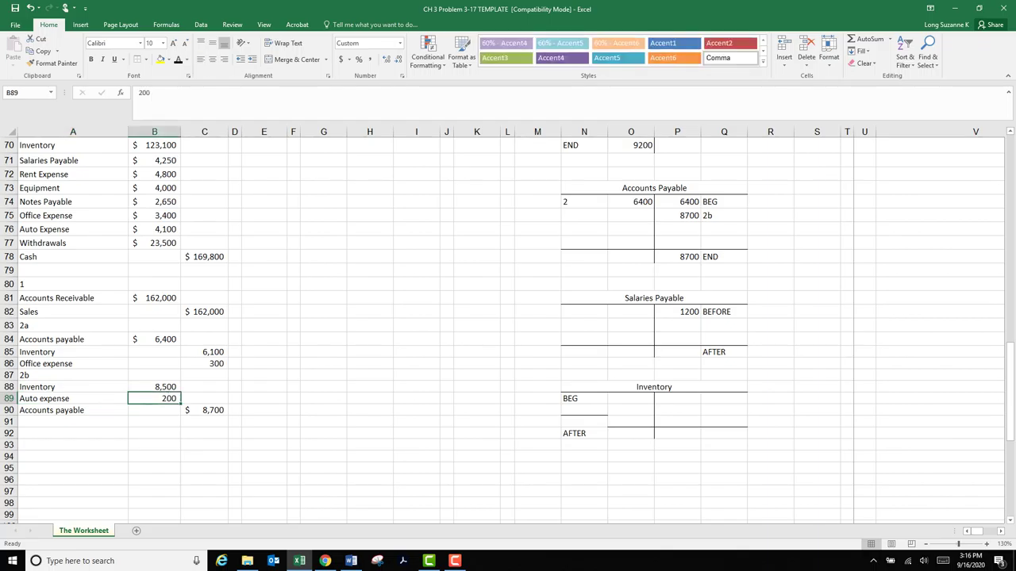
{"action": "scroll", "coordinate": [507, 330], "scroll_direction": "up", "scroll_amount": 6}
{"action": "scroll", "coordinate": [508, 326], "scroll_direction": "up", "scroll_amount": 1}
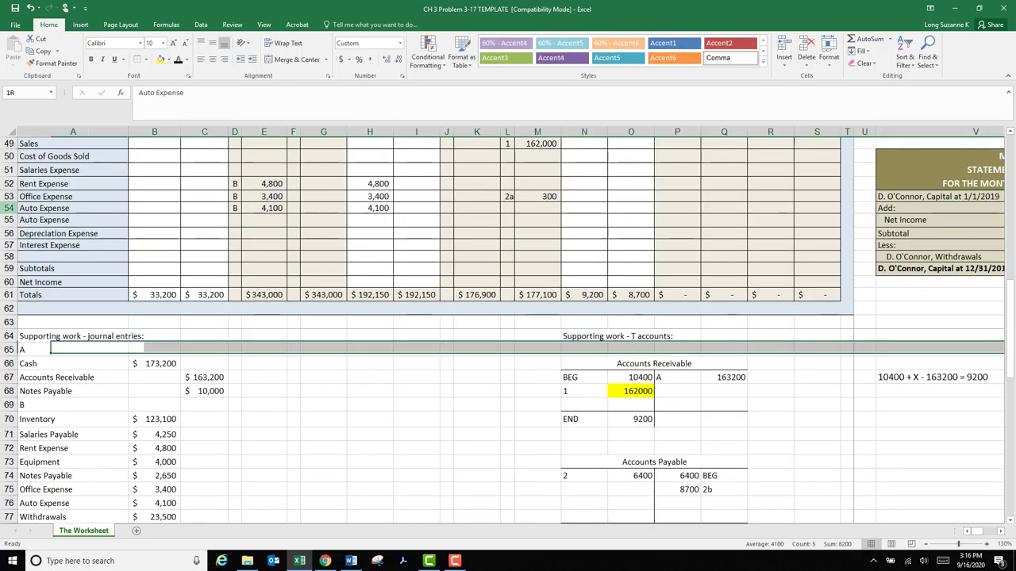
{"action": "left_click", "coordinate": [9, 208]}
{"action": "left_click", "coordinate": [538, 208]}
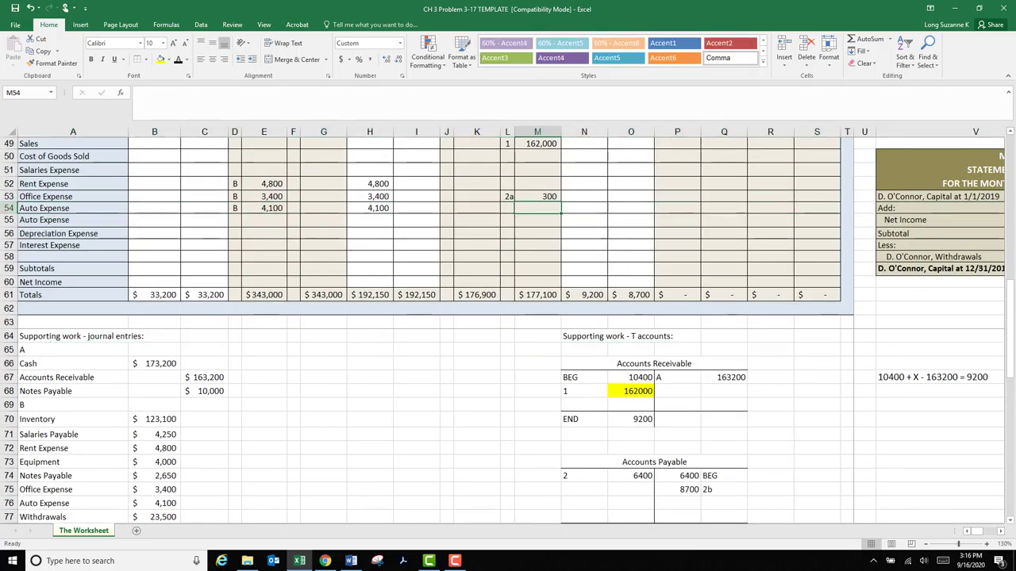
{"action": "type", "text": "200"}
{"action": "key", "text": "Left"}
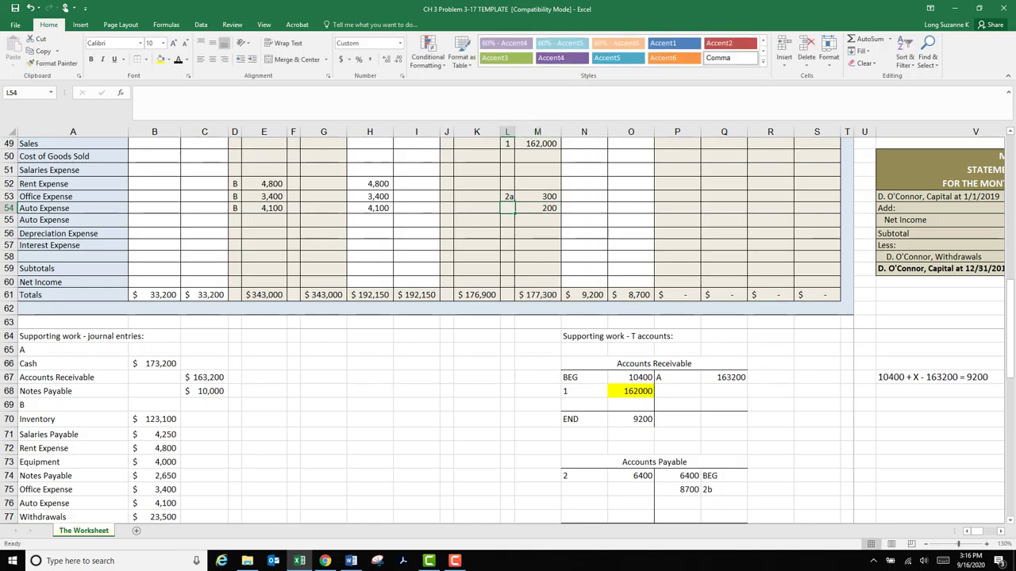
{"action": "type", "text": "2b"}
{"action": "key", "text": "Return"}
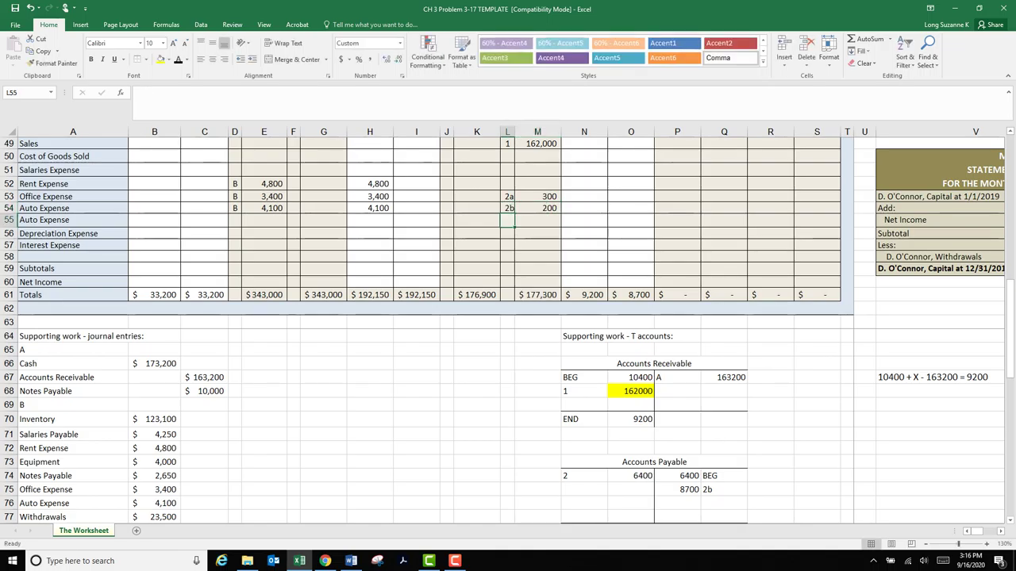
- Recheck entry 2b's auto expense and post it as a 200 debit in K54, with reference 2b in J54
{"action": "scroll", "coordinate": [508, 317], "scroll_direction": "up", "scroll_amount": 2}
{"action": "scroll", "coordinate": [508, 331], "scroll_direction": "up", "scroll_amount": 4}
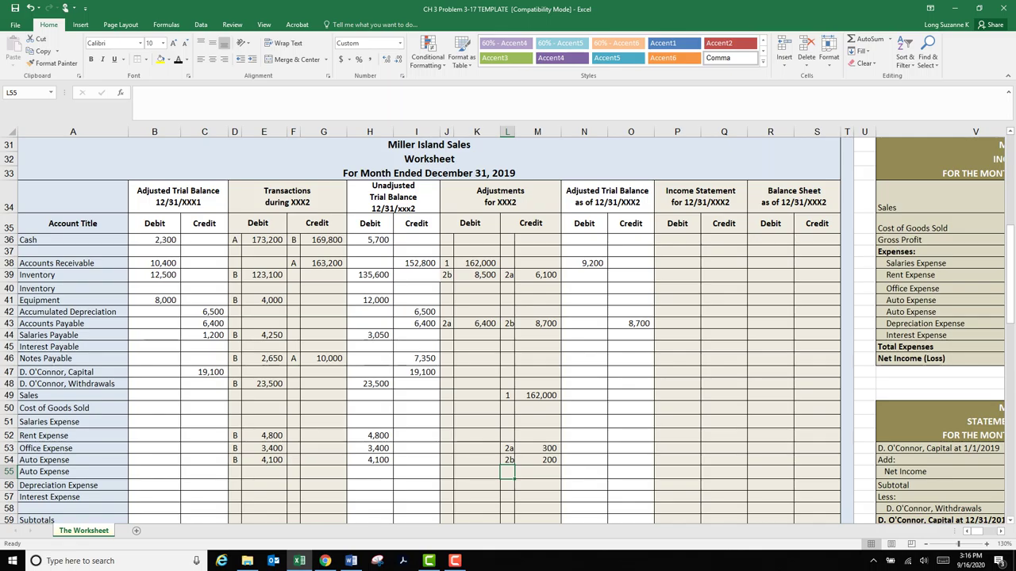
{"action": "left_click", "coordinate": [538, 460]}
{"action": "scroll", "coordinate": [537, 461], "scroll_direction": "down", "scroll_amount": 12}
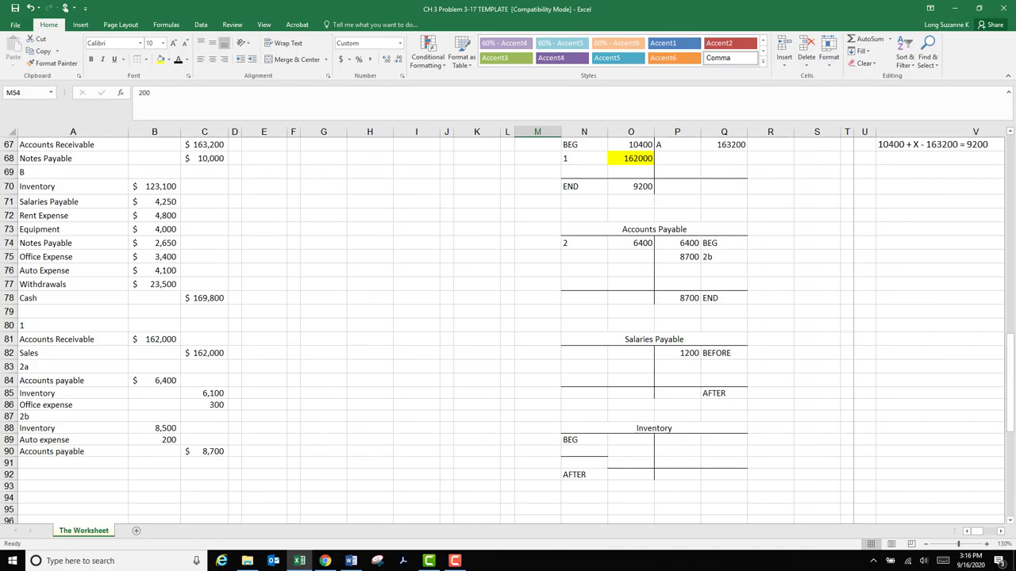
{"action": "left_click", "coordinate": [155, 440]}
{"action": "scroll", "coordinate": [155, 440], "scroll_direction": "up", "scroll_amount": 8}
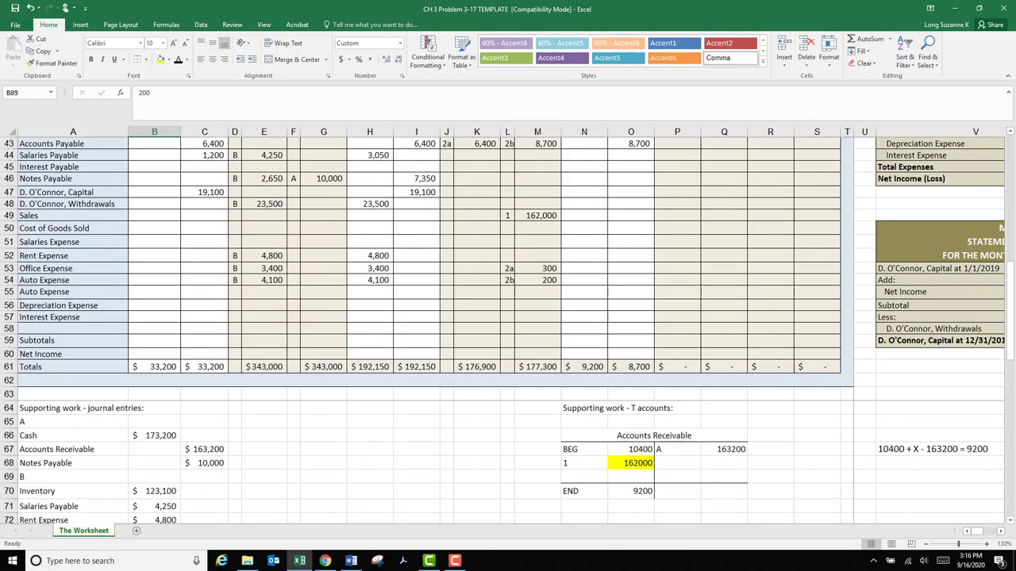
{"action": "left_click", "coordinate": [446, 281]}
{"action": "type", "text": "2b"}
{"action": "key", "text": "Tab"}
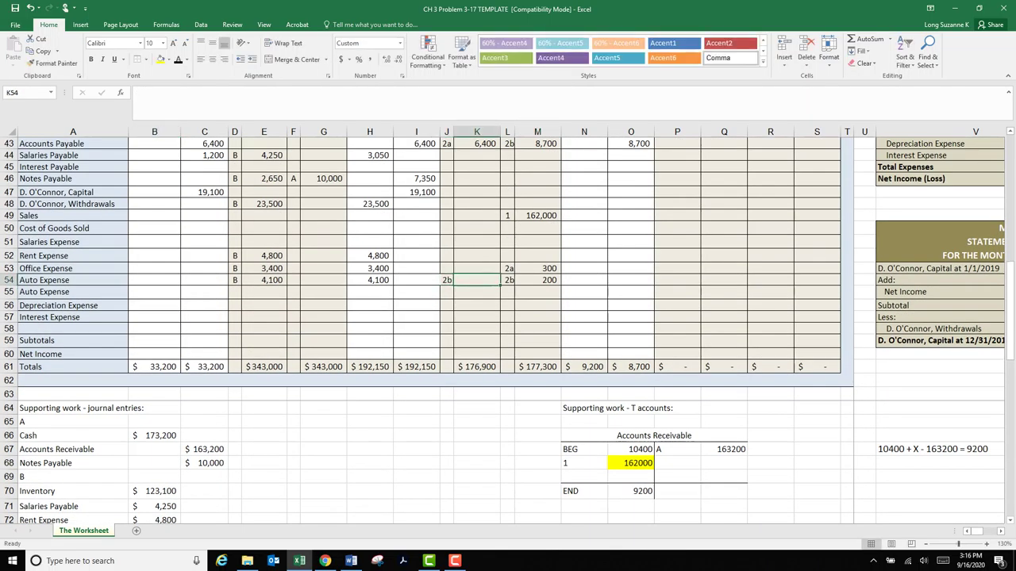
{"action": "type", "text": "200"}
{"action": "key", "text": "Tab"}
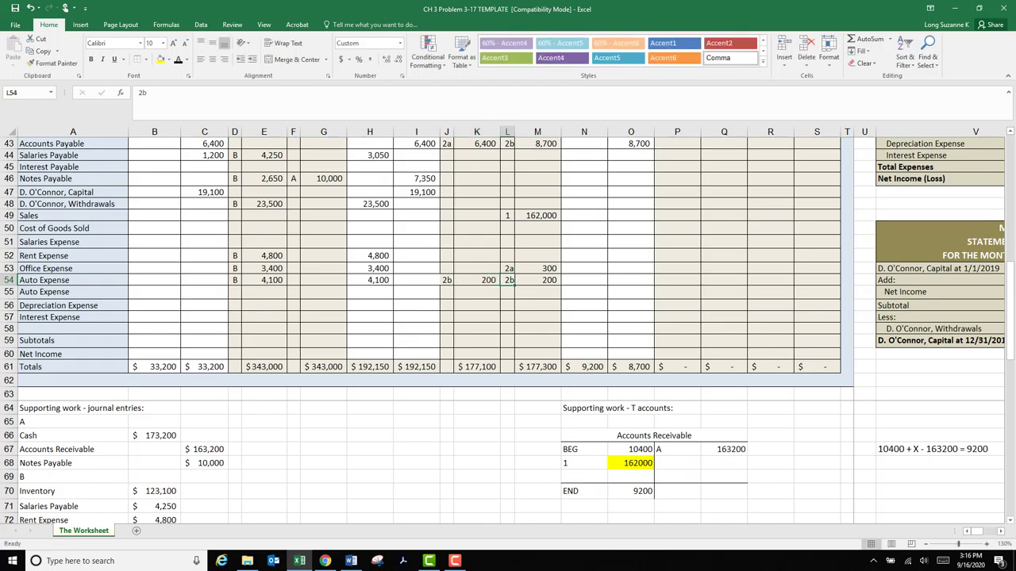
- Clear the mistaken Auto Expense credit and its 2b reference from L54:M54
{"action": "key", "text": "shift+Right"}
{"action": "key", "text": "ctrl+c"}
{"action": "key", "text": "Delete"}
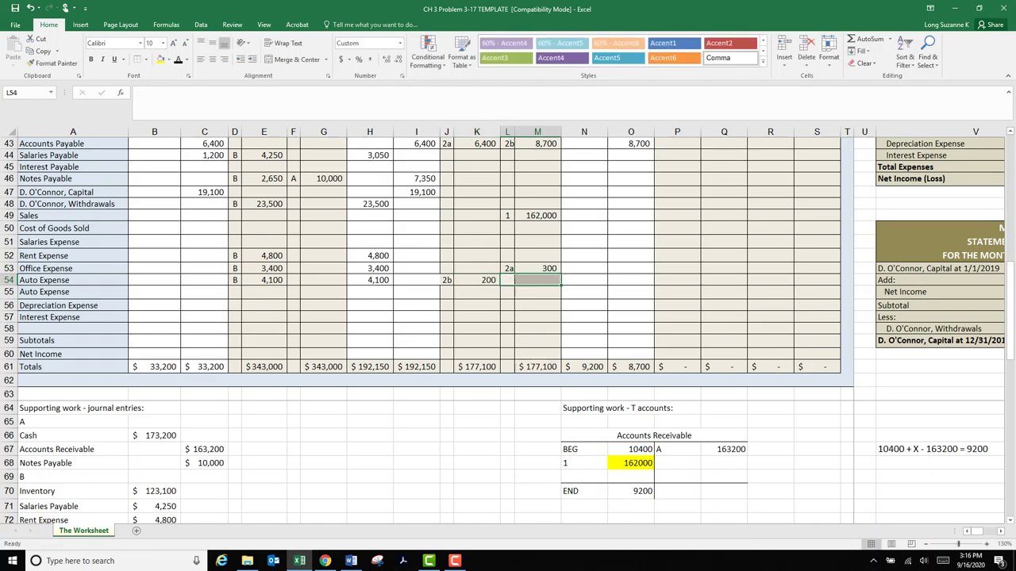
{"action": "left_click", "coordinate": [537, 318]}
- Review the Adjustments columns and totals, the supporting journal entries and T accounts, and the problem information above the worksheet
{"action": "scroll", "coordinate": [538, 317], "scroll_direction": "up", "scroll_amount": 4}
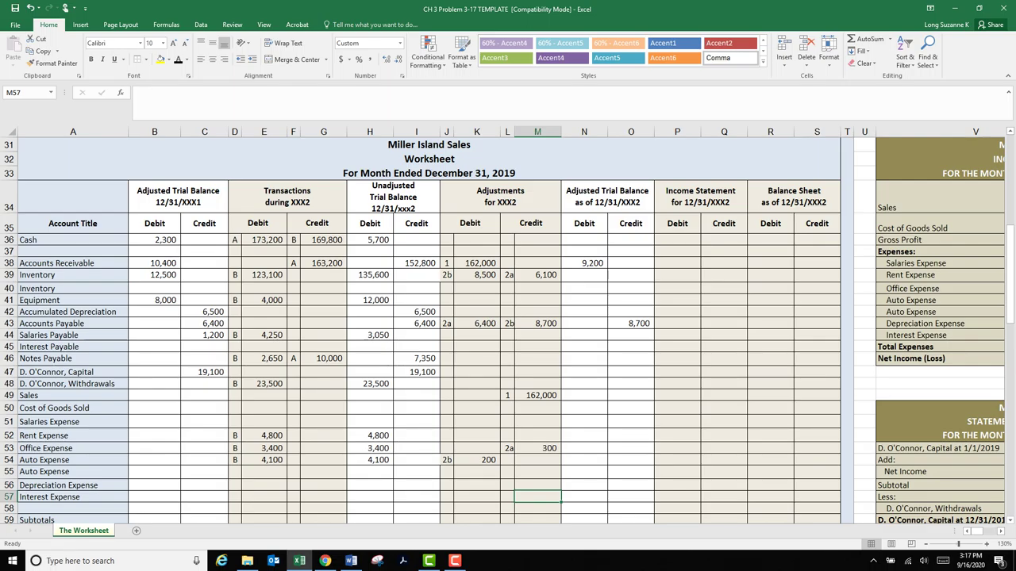
{"action": "scroll", "coordinate": [508, 330], "scroll_direction": "down", "scroll_amount": 3}
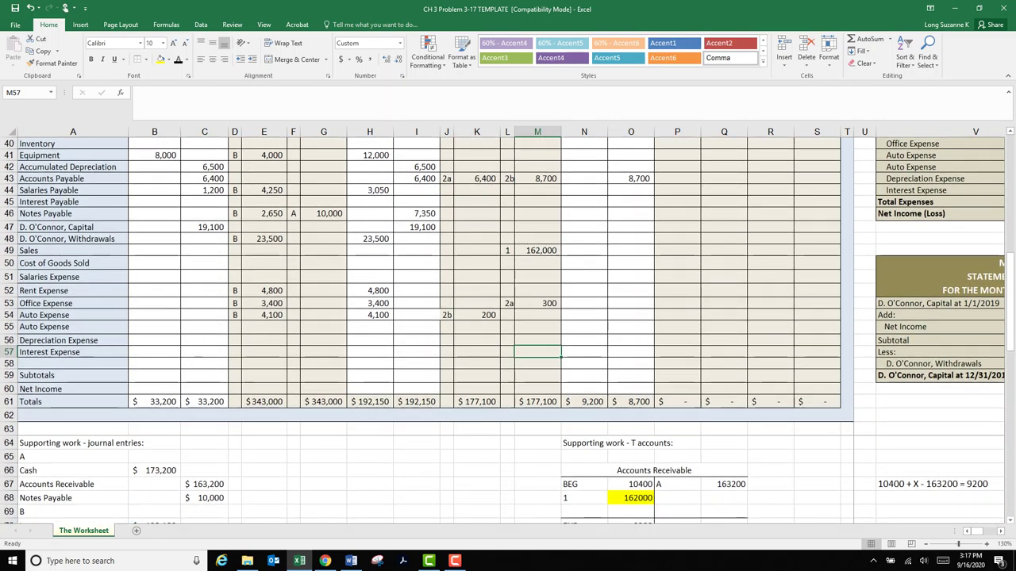
{"action": "scroll", "coordinate": [508, 331], "scroll_direction": "up", "scroll_amount": 5}
{"action": "scroll", "coordinate": [507, 330], "scroll_direction": "down", "scroll_amount": 3}
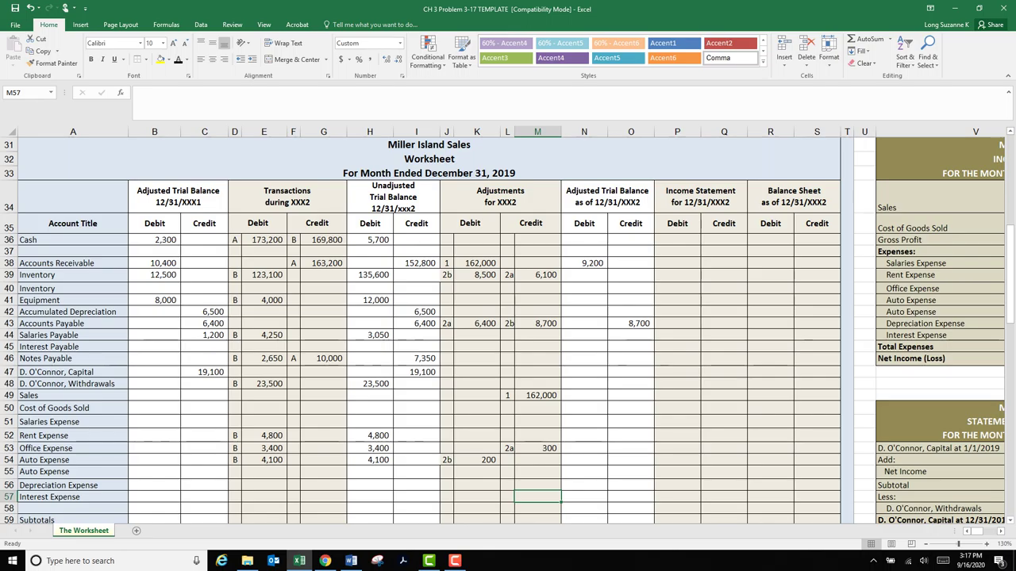
{"action": "scroll", "coordinate": [508, 331], "scroll_direction": "down", "scroll_amount": 10}
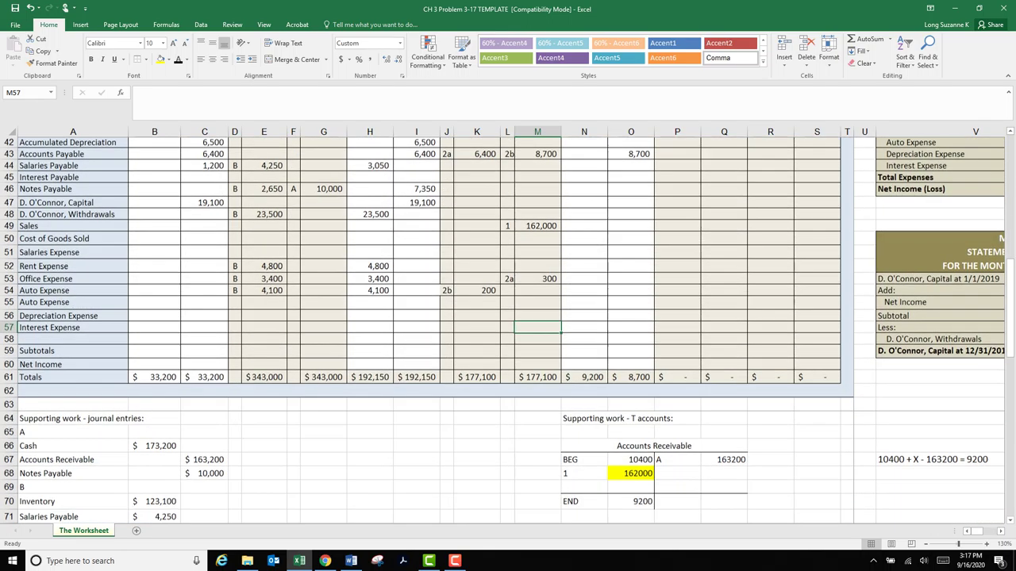
{"action": "scroll", "coordinate": [508, 330], "scroll_direction": "down", "scroll_amount": 4}
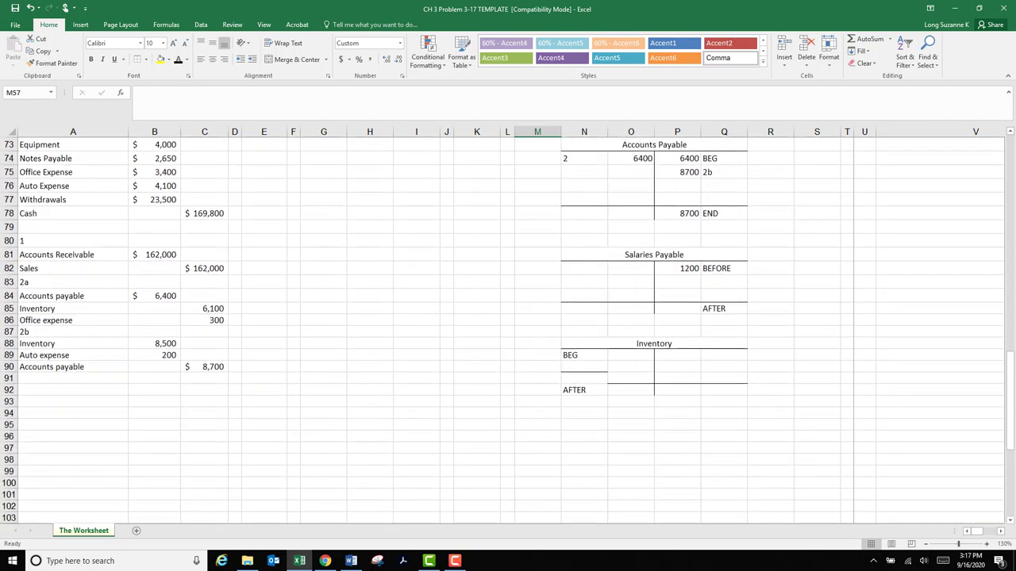
{"action": "scroll", "coordinate": [508, 330], "scroll_direction": "up", "scroll_amount": 3}
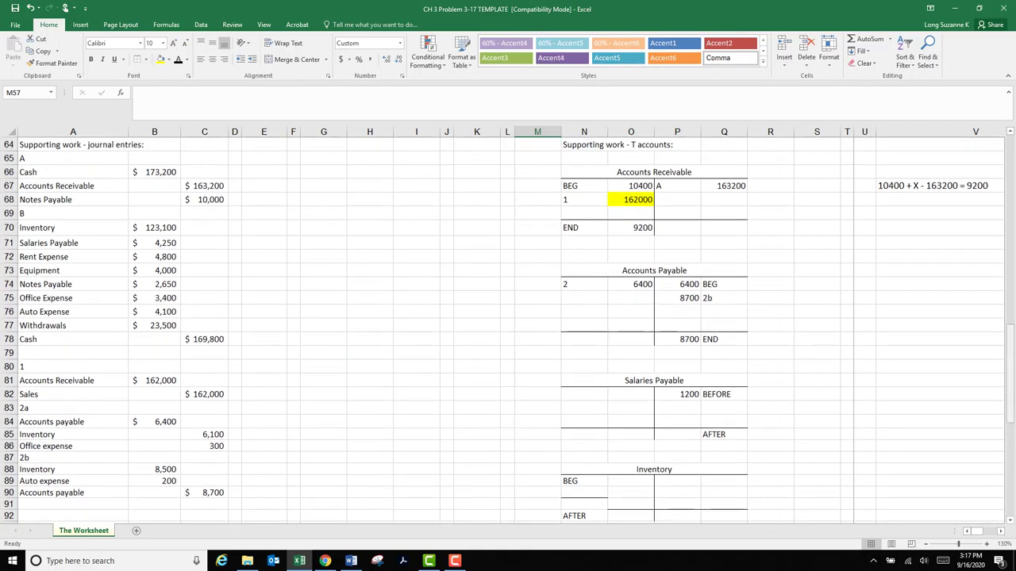
{"action": "scroll", "coordinate": [508, 331], "scroll_direction": "up", "scroll_amount": 20}
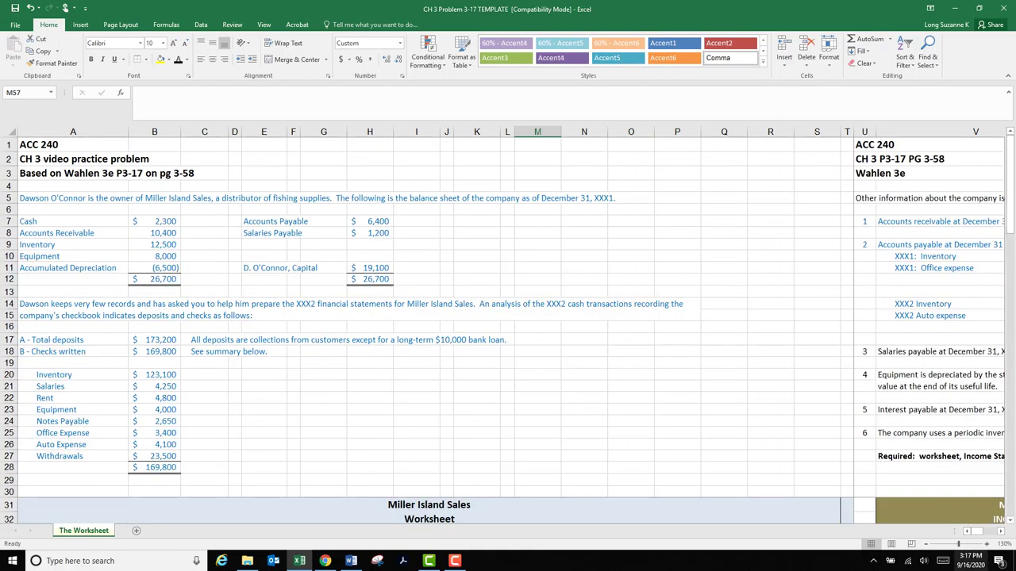
- Check item 3's year-end salaries payable and enter 1800 as the Salaries Payable credit in the XXX2 adjusted trial balance, cell O44
{"action": "scroll", "coordinate": [508, 330], "scroll_direction": "right", "scroll_amount": 4}
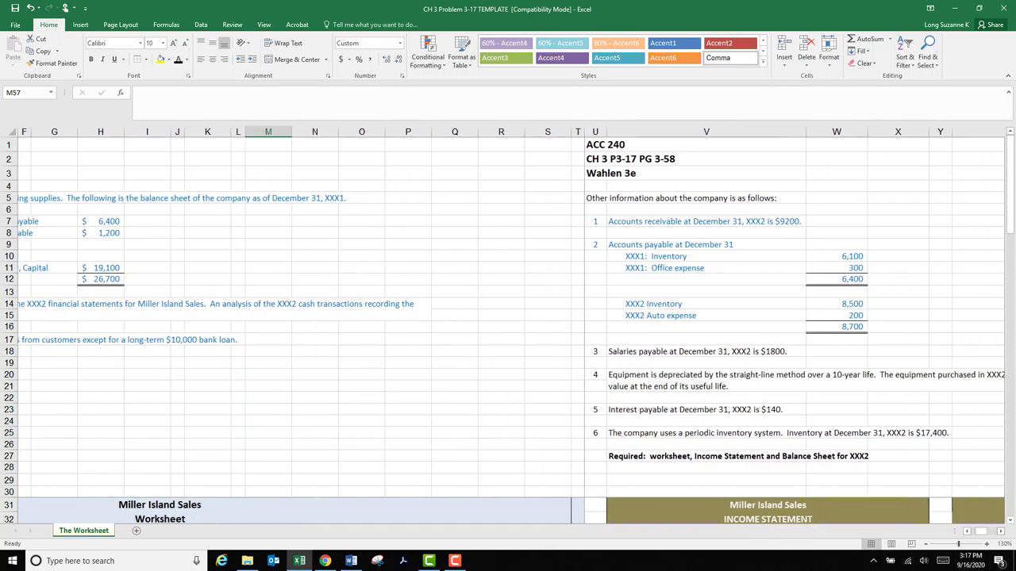
{"action": "left_click", "coordinate": [706, 352]}
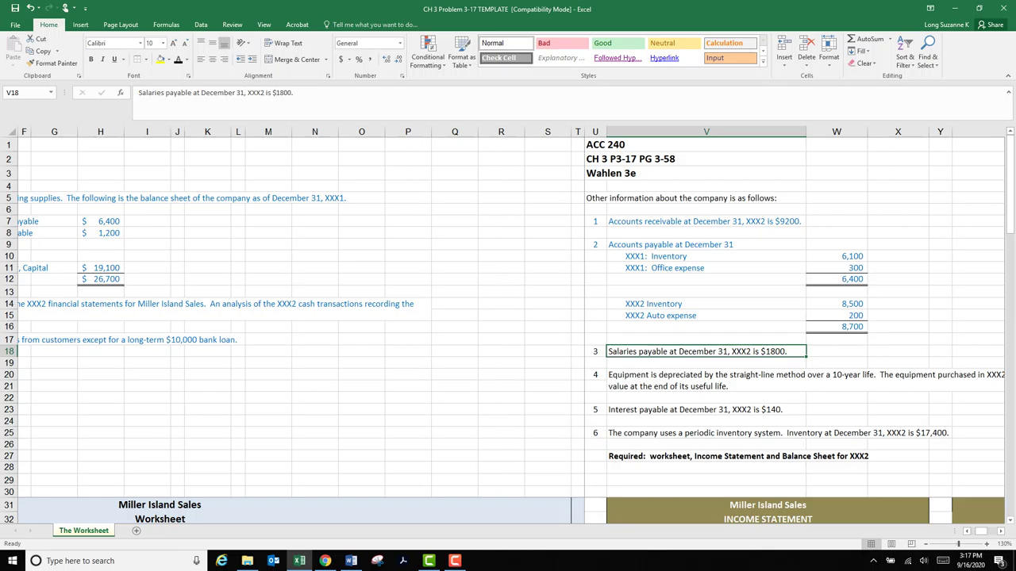
{"action": "scroll", "coordinate": [508, 330], "scroll_direction": "left", "scroll_amount": 4}
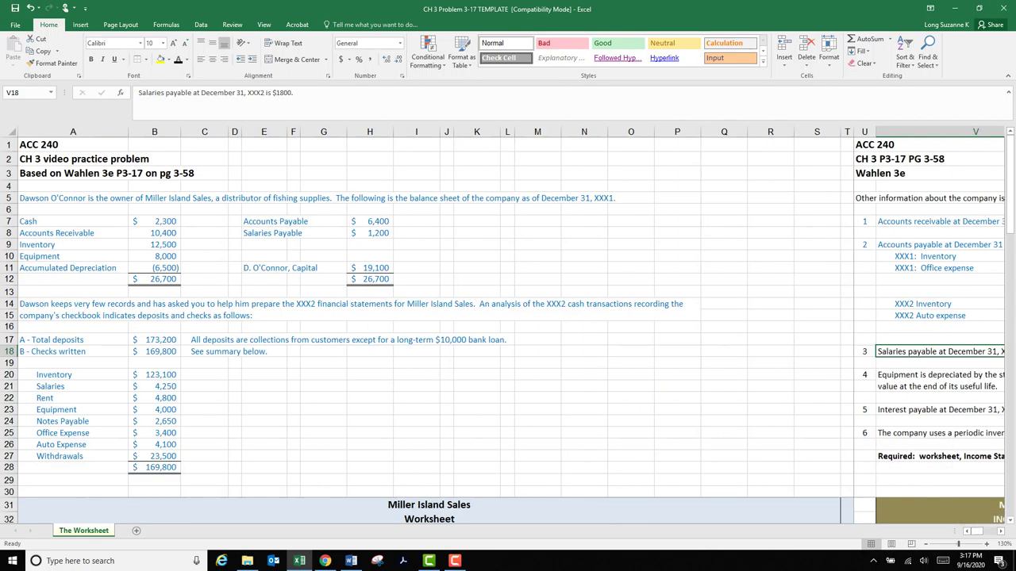
{"action": "scroll", "coordinate": [508, 330], "scroll_direction": "down", "scroll_amount": 7}
{"action": "scroll", "coordinate": [508, 330], "scroll_direction": "down", "scroll_amount": 4}
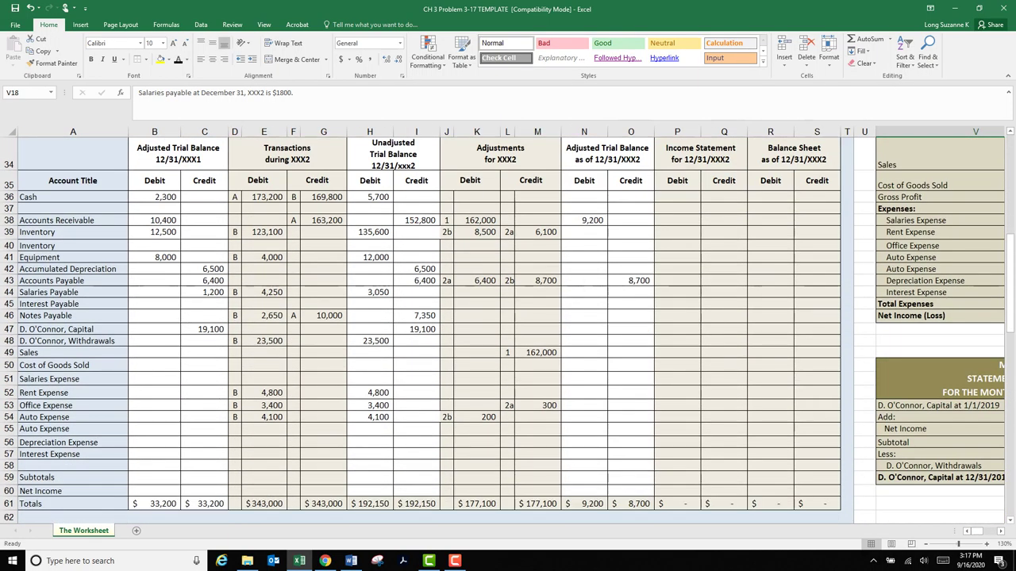
{"action": "left_click", "coordinate": [8, 293]}
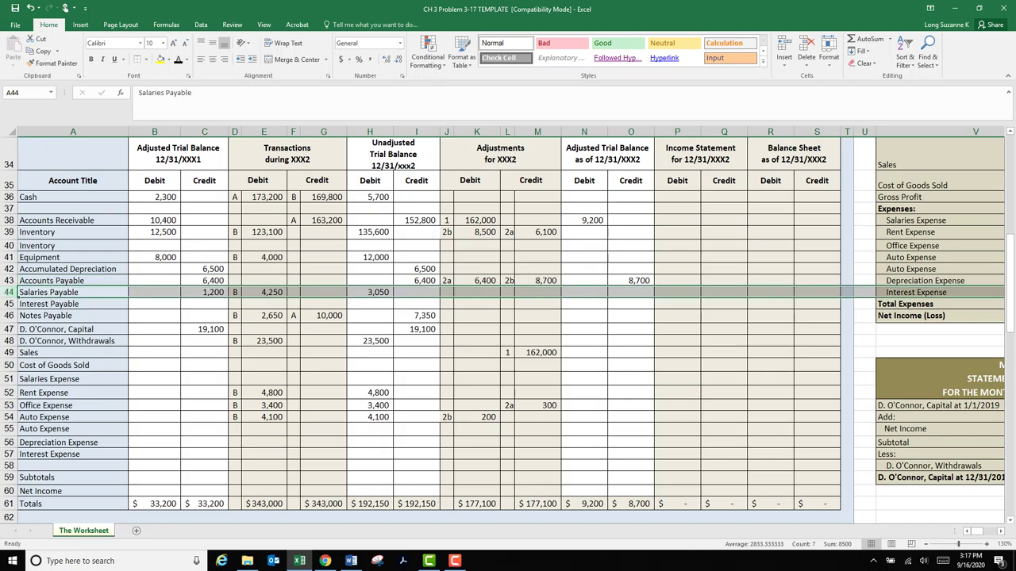
{"action": "left_click", "coordinate": [631, 293]}
{"action": "type", "text": "1800"}
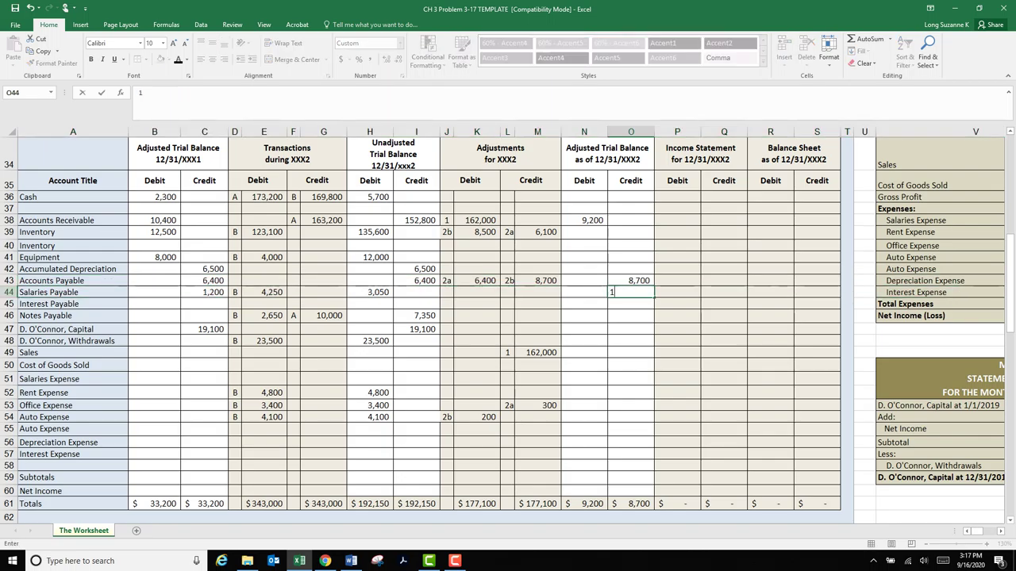
{"action": "key", "text": "Return"}
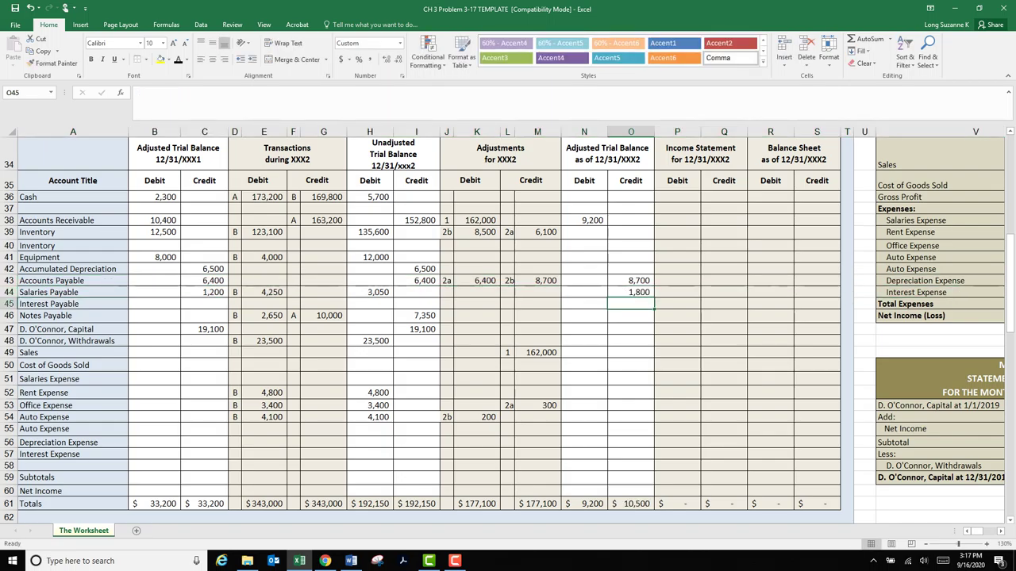
- Enter 1800 as the AFTER balance on the credit side of the Salaries Payable T account, cell P85
{"action": "left_click", "coordinate": [205, 293]}
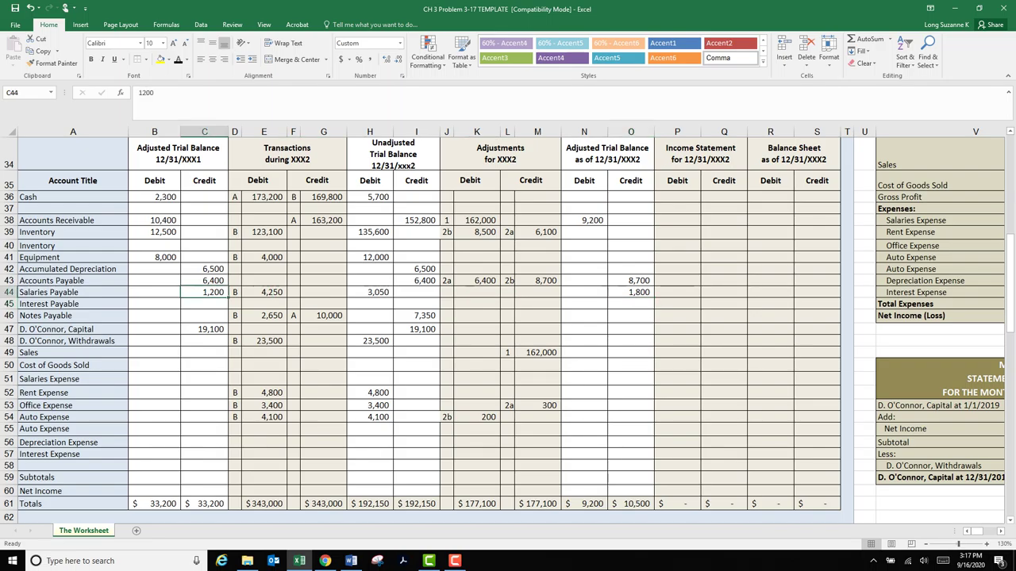
{"action": "left_click", "coordinate": [632, 292]}
{"action": "scroll", "coordinate": [632, 292], "scroll_direction": "down", "scroll_amount": 13}
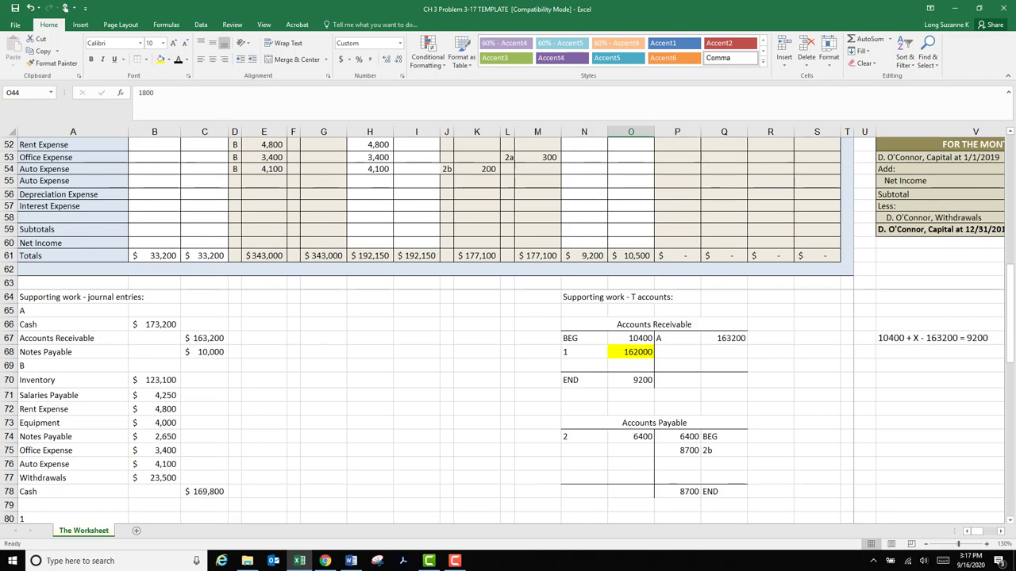
{"action": "left_click", "coordinate": [678, 269]}
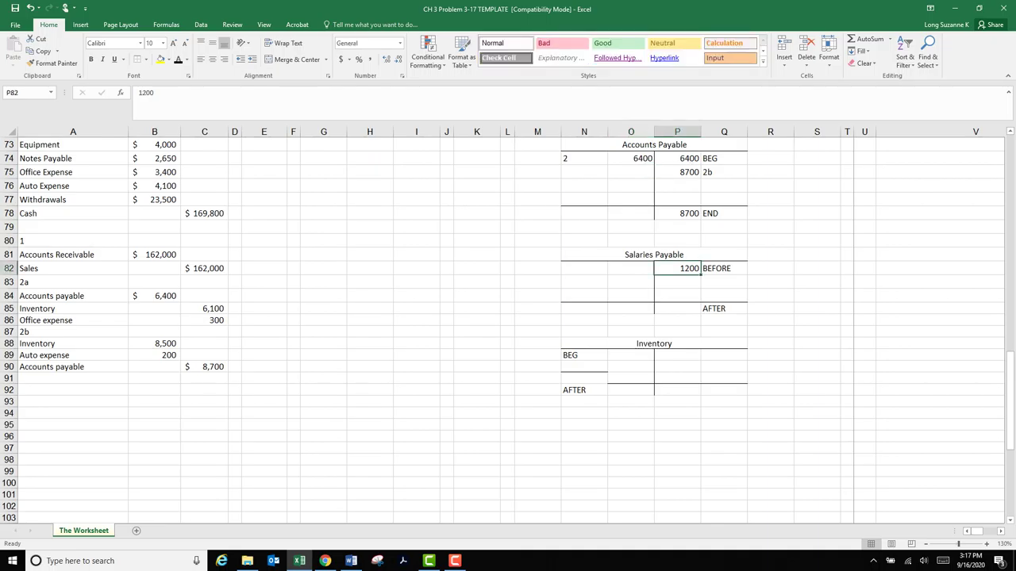
{"action": "key", "text": "Down"}
{"action": "key", "text": "Down"}
{"action": "key", "text": "Down"}
{"action": "type", "text": "1800"}
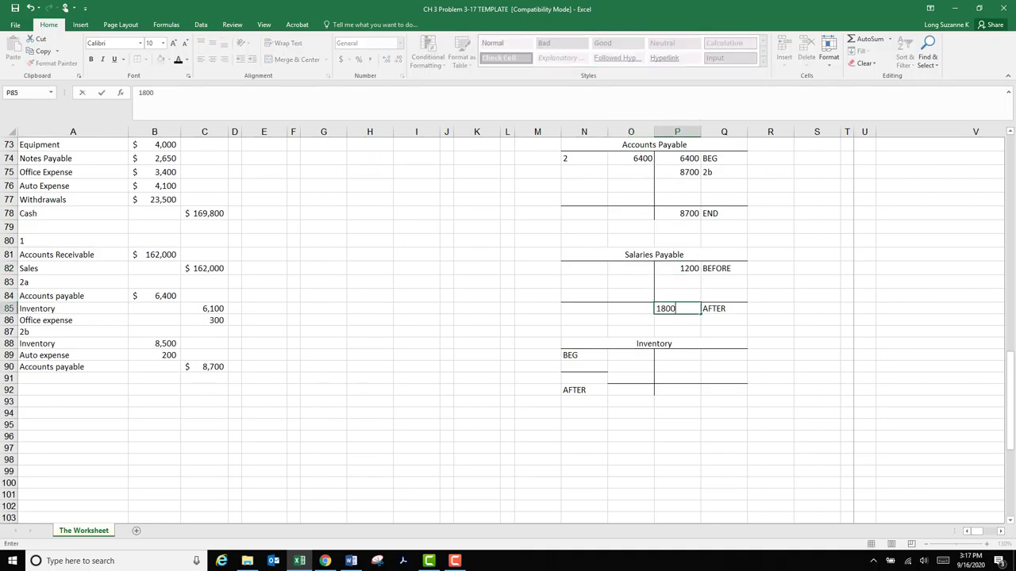
{"action": "key", "text": "Return"}
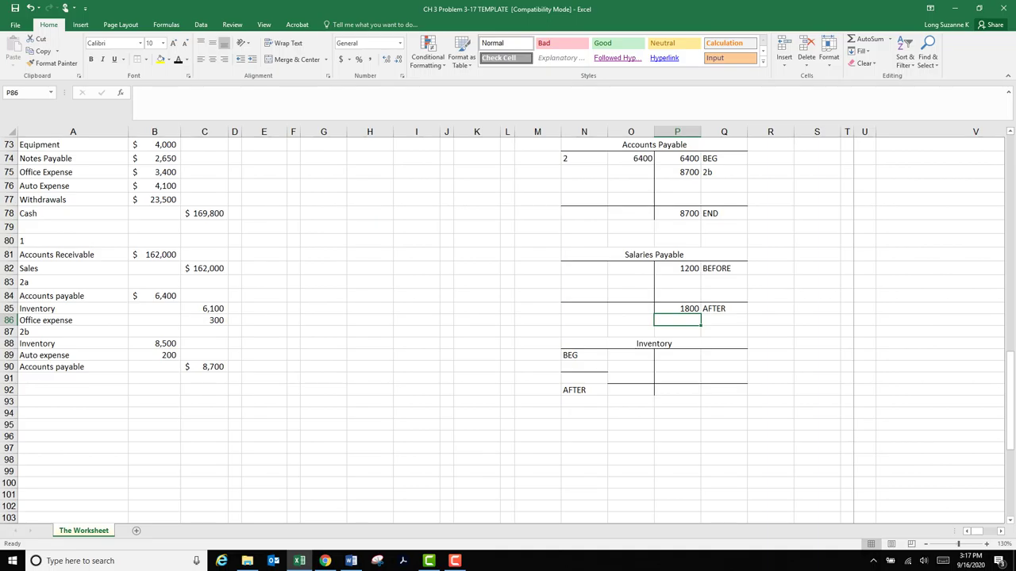
- Post entry B's salaries payment of 4250 to the debit side of the Salaries Payable T account, with reference B in N82
{"action": "scroll", "coordinate": [508, 329], "scroll_direction": "up", "scroll_amount": 4}
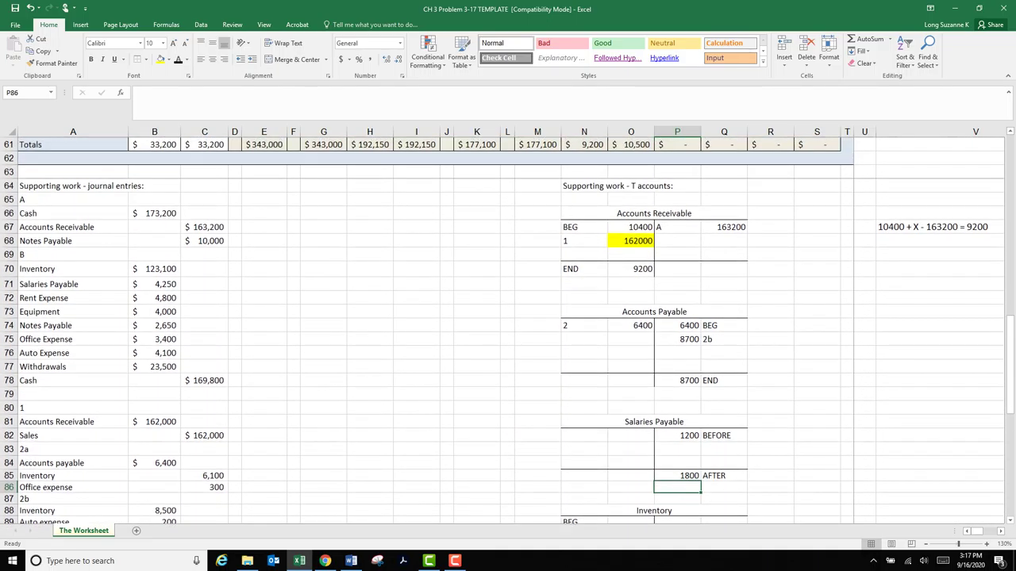
{"action": "left_click", "coordinate": [73, 284]}
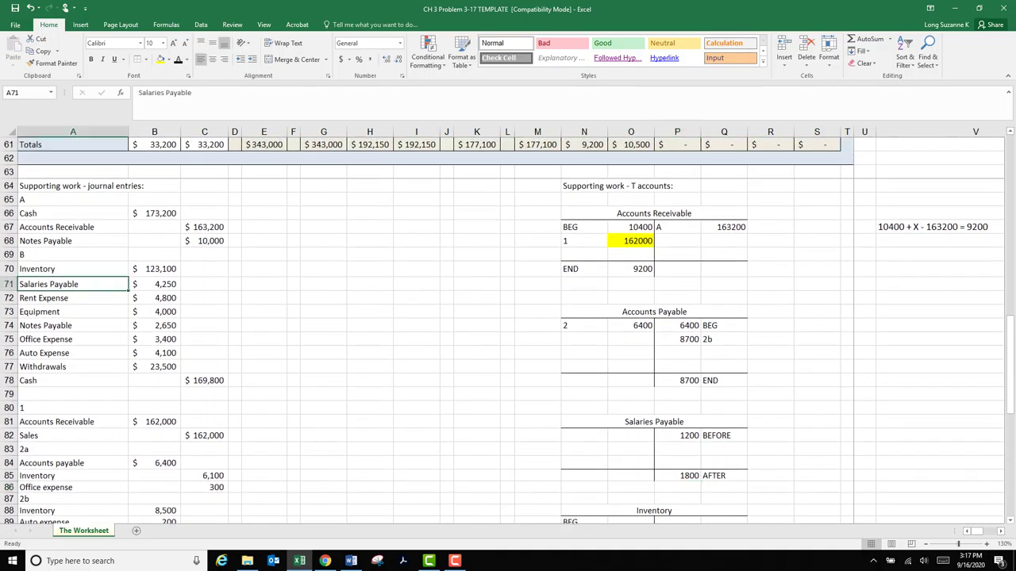
{"action": "left_click", "coordinate": [155, 284]}
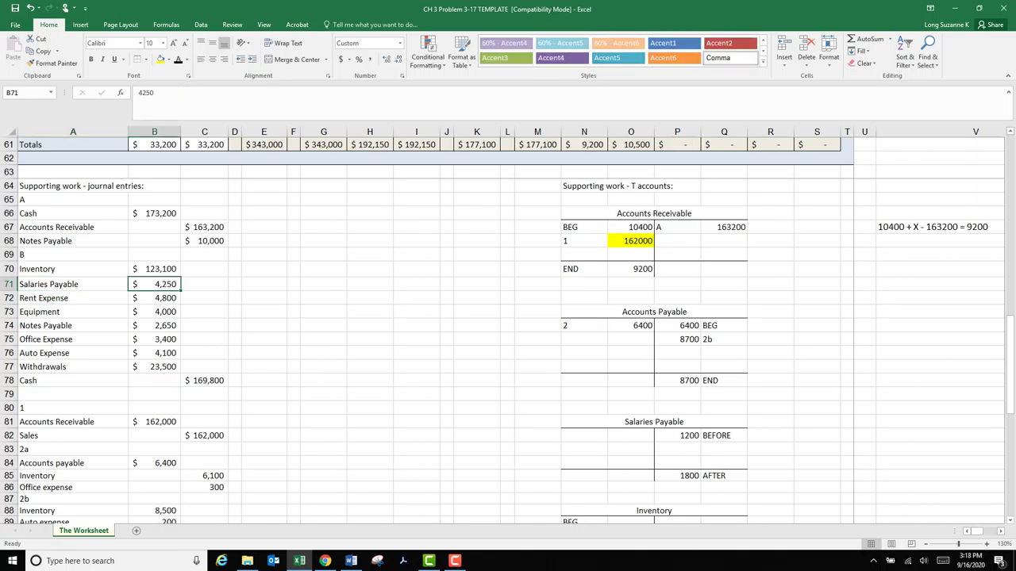
{"action": "left_click", "coordinate": [584, 436]}
{"action": "type", "text": "B"}
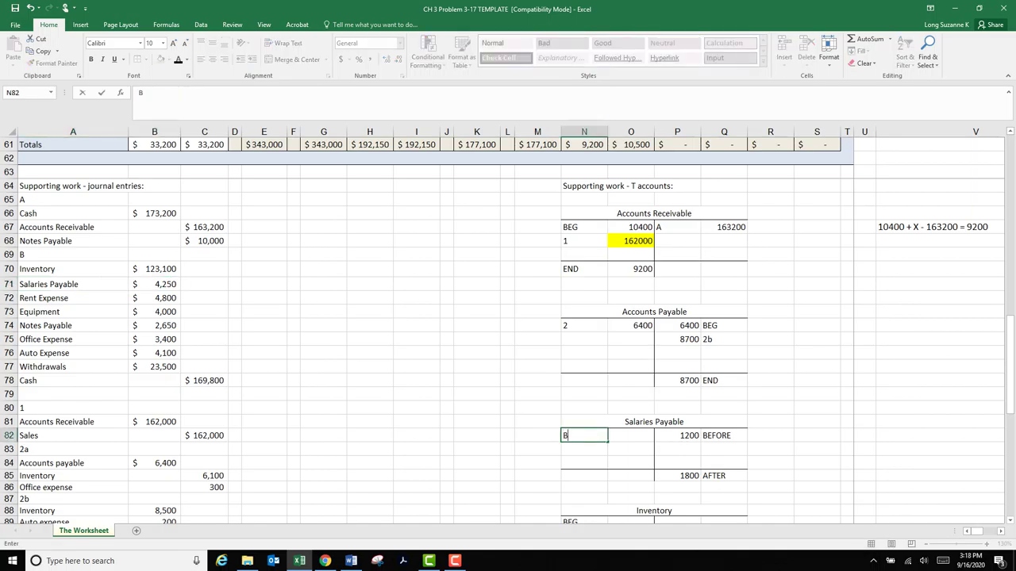
{"action": "key", "text": "Tab"}
{"action": "type", "text": "4250"}
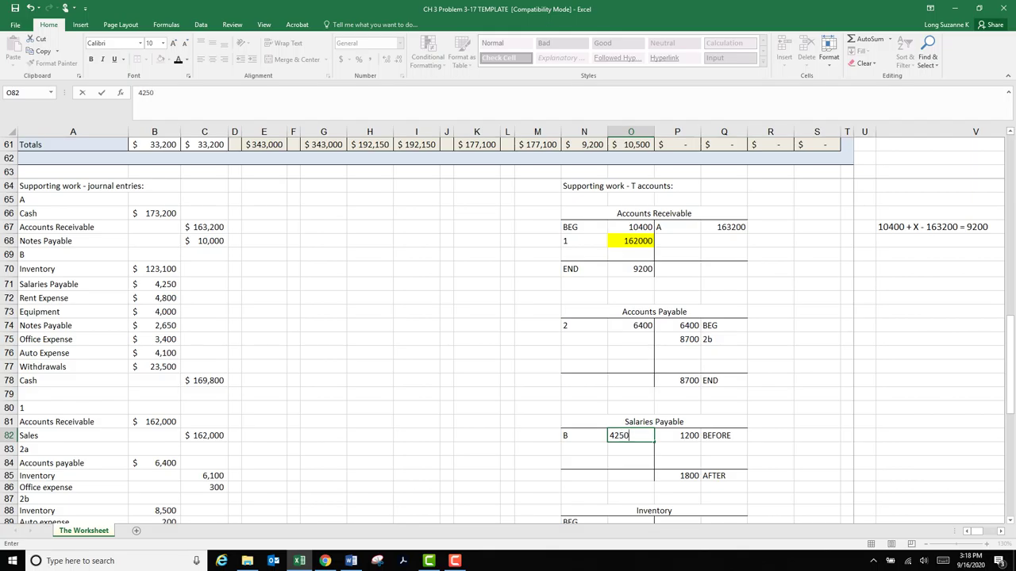
{"action": "key", "text": "Return"}
{"action": "left_click", "coordinate": [323, 367]}
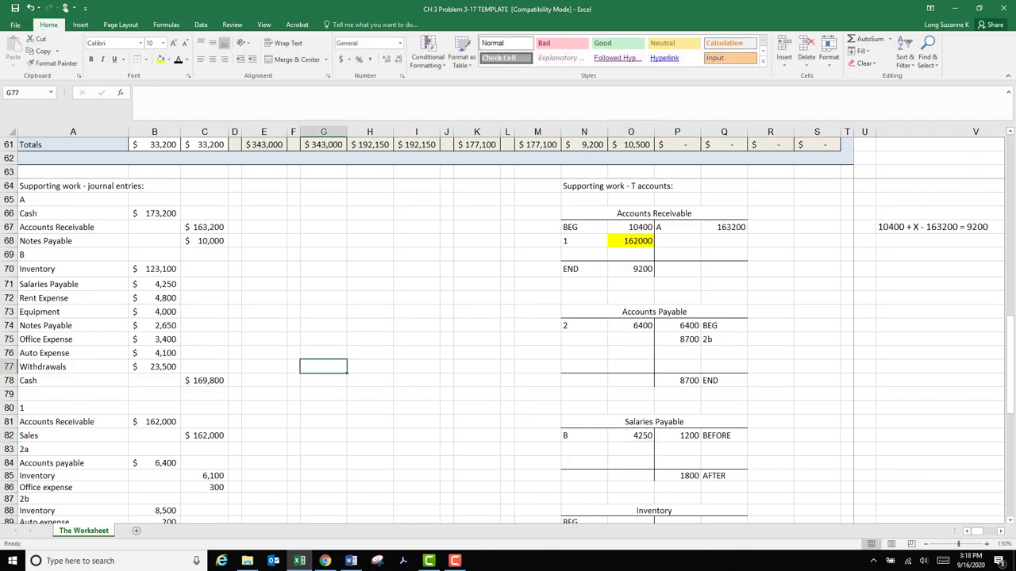
- Label the new journal entry below entry 2b as 3 in cell A91
{"action": "scroll", "coordinate": [508, 331], "scroll_direction": "down", "scroll_amount": 3}
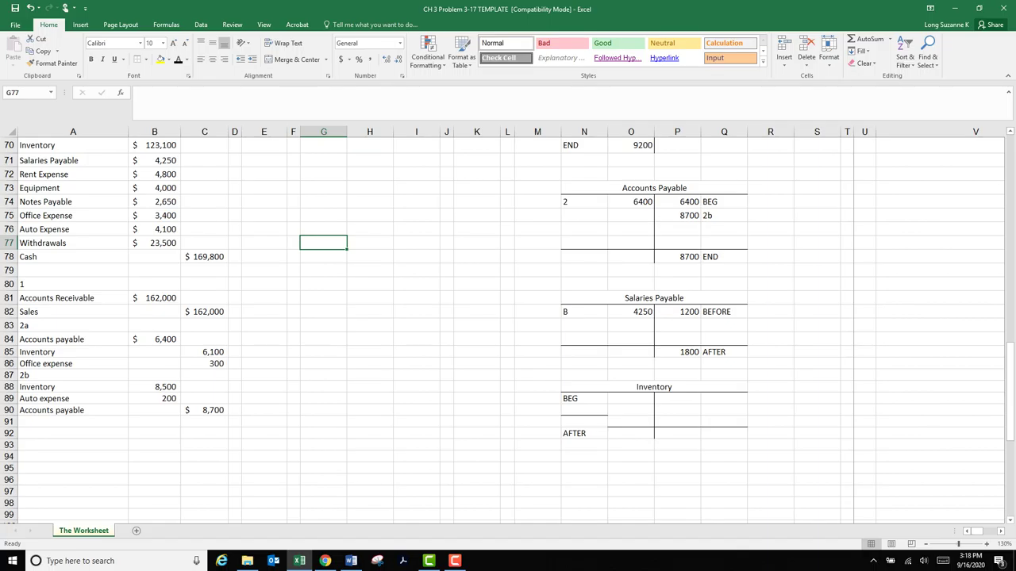
{"action": "scroll", "coordinate": [508, 330], "scroll_direction": "down", "scroll_amount": 1}
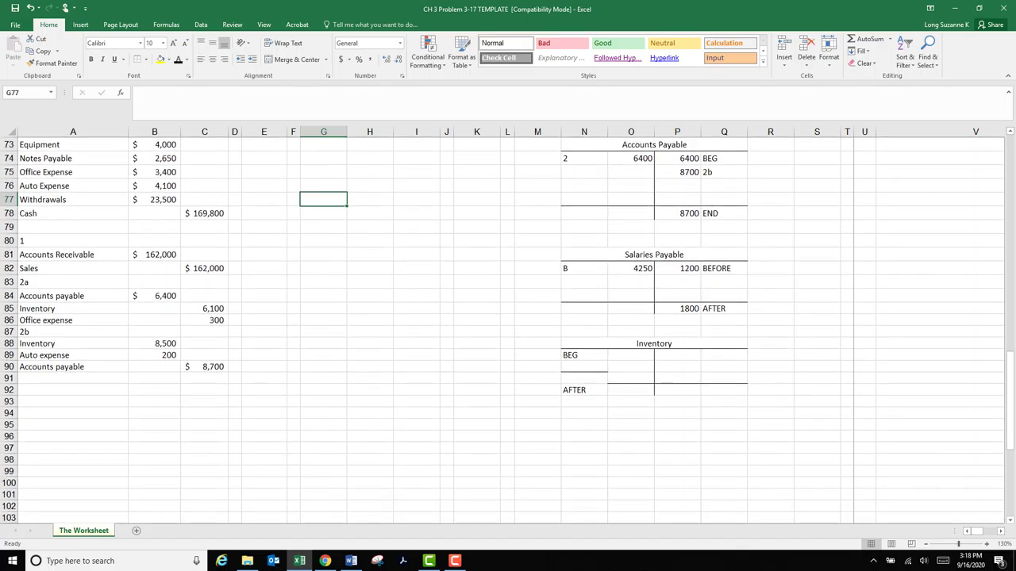
{"action": "left_click", "coordinate": [73, 378]}
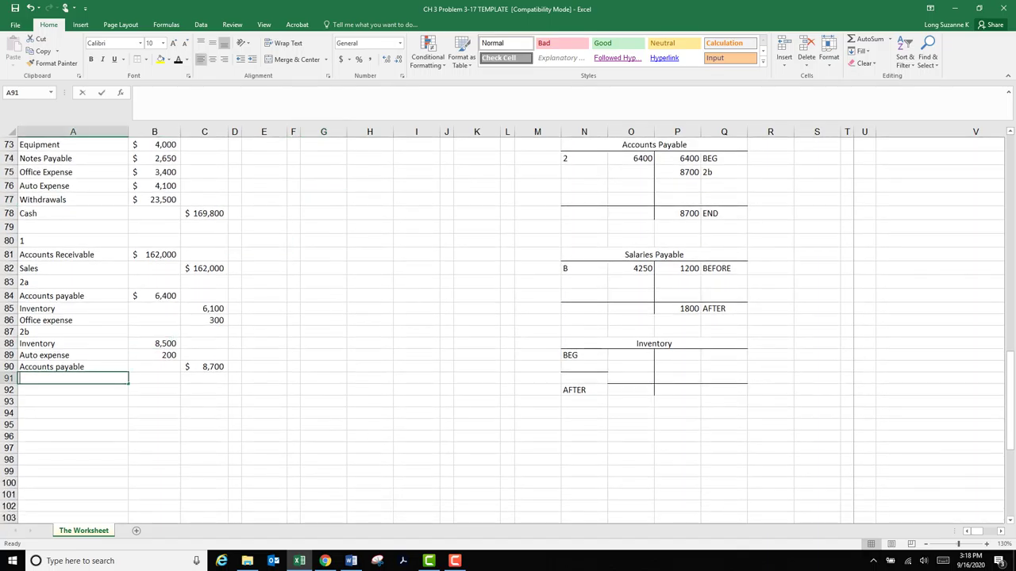
{"action": "type", "text": "3"}
{"action": "key", "text": "Tab"}
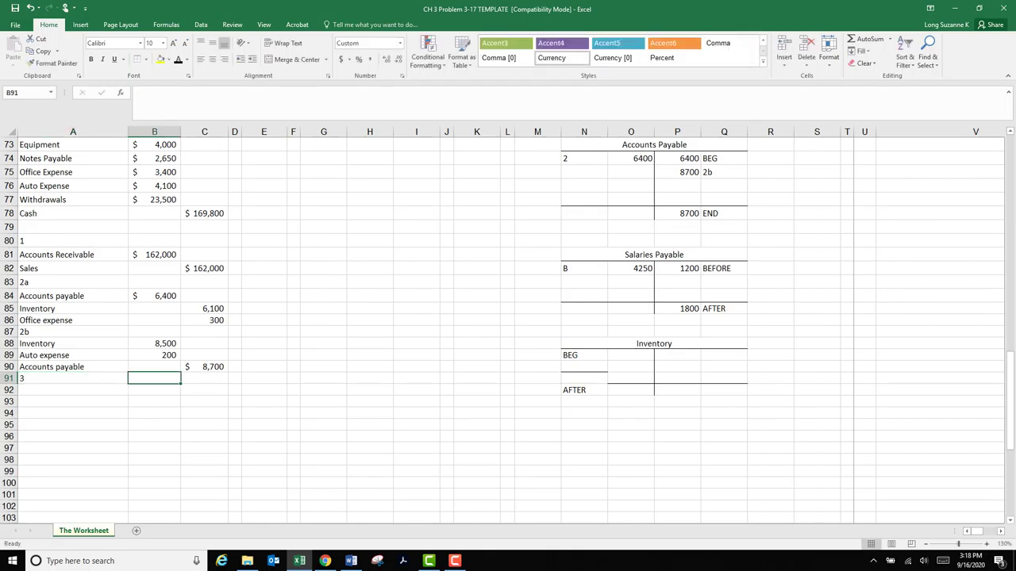
- Recheck the Salaries Payable amounts against entry B, fill the unknown credit cell P83 yellow, and label it with reference 3 in Q83
{"action": "left_click", "coordinate": [677, 269]}
{"action": "left_click", "coordinate": [677, 309]}
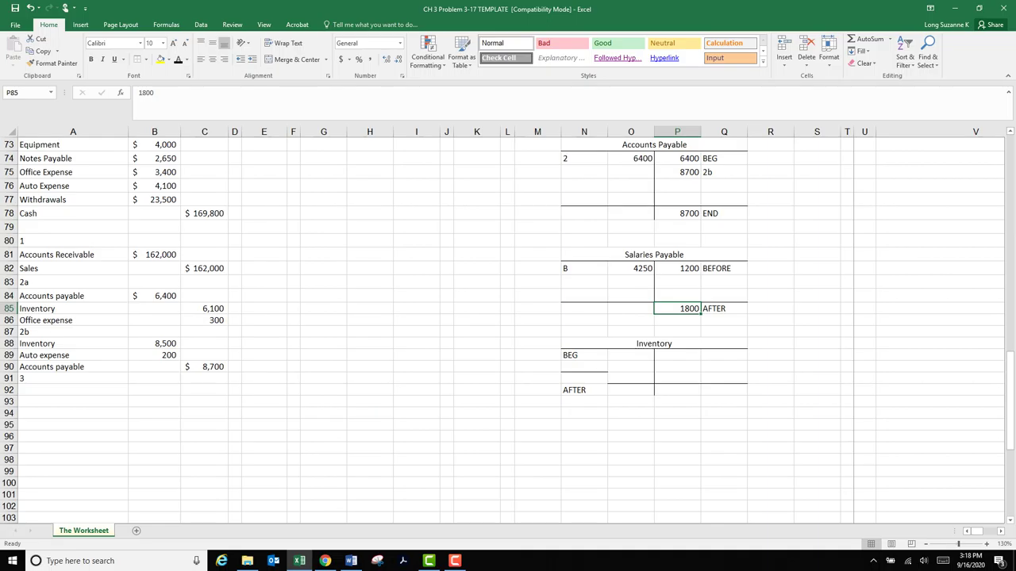
{"action": "left_click", "coordinate": [631, 269]}
{"action": "scroll", "coordinate": [508, 331], "scroll_direction": "up", "scroll_amount": 2}
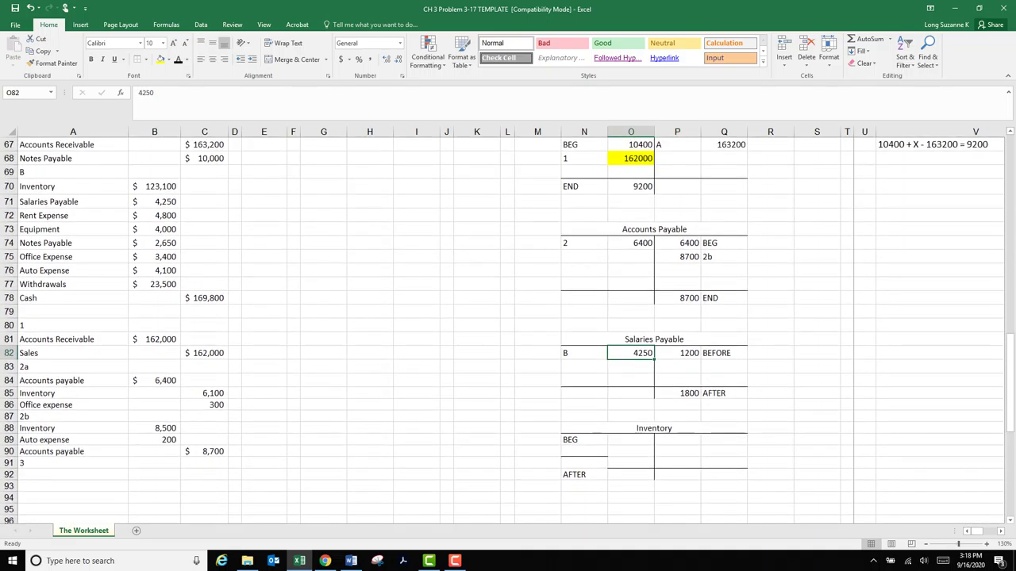
{"action": "left_click", "coordinate": [155, 202]}
{"action": "left_click", "coordinate": [204, 298]}
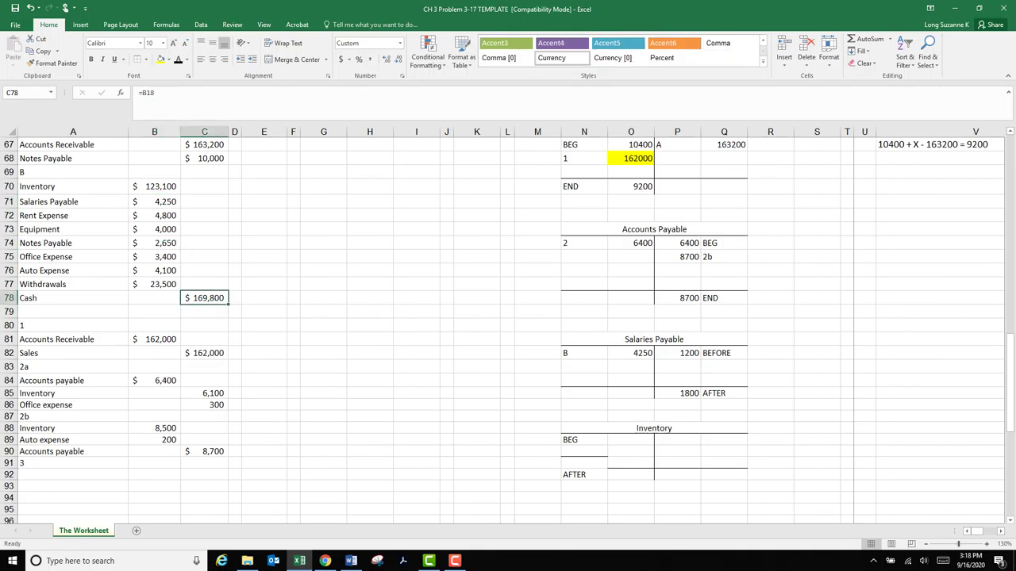
{"action": "left_click", "coordinate": [154, 201]}
{"action": "left_click", "coordinate": [677, 367]}
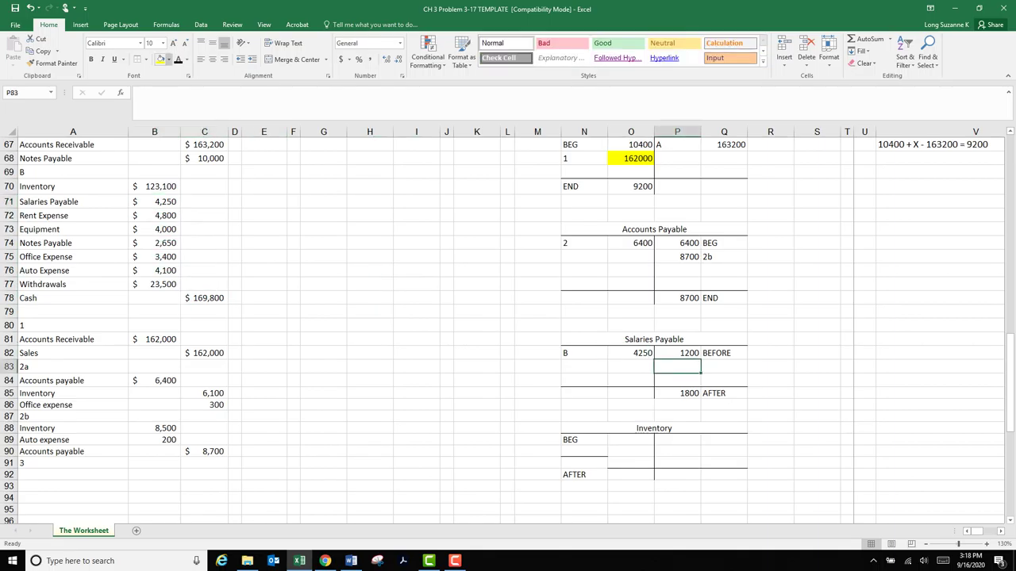
{"action": "left_click", "coordinate": [161, 59]}
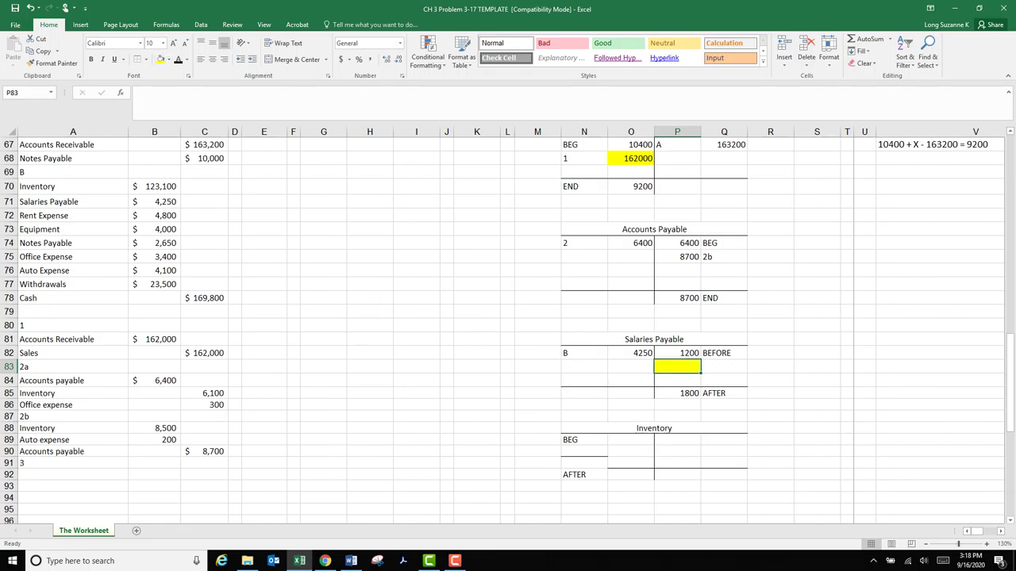
{"action": "left_click", "coordinate": [724, 367]}
{"action": "type", "text": "3"}
{"action": "left_click", "coordinate": [816, 381]}
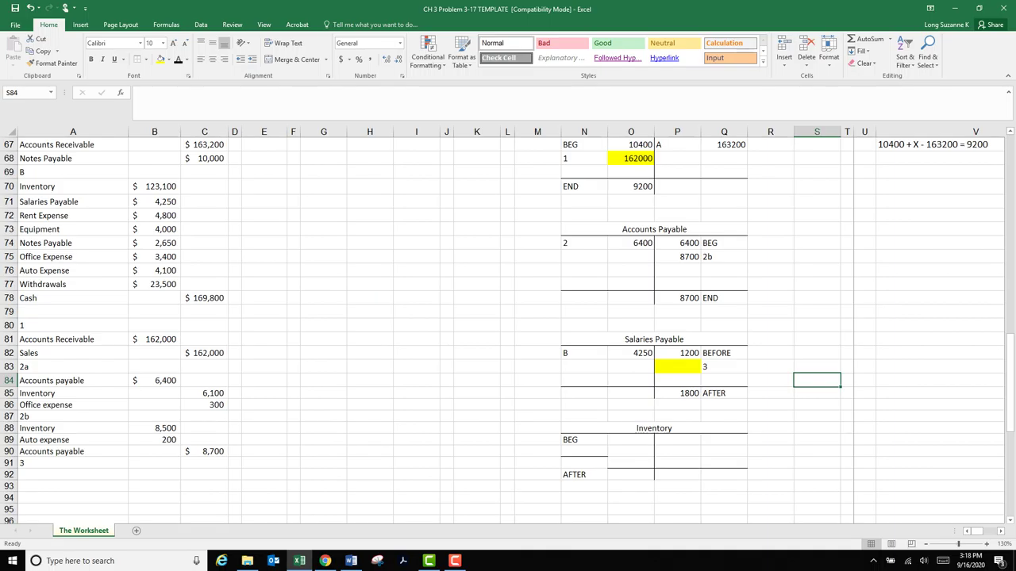
- Write the Salaries Payable equation 1200 + X - 4250 = 1800 as text in cell V82
{"action": "left_click", "coordinate": [939, 353]}
{"action": "type", "text": "'"}
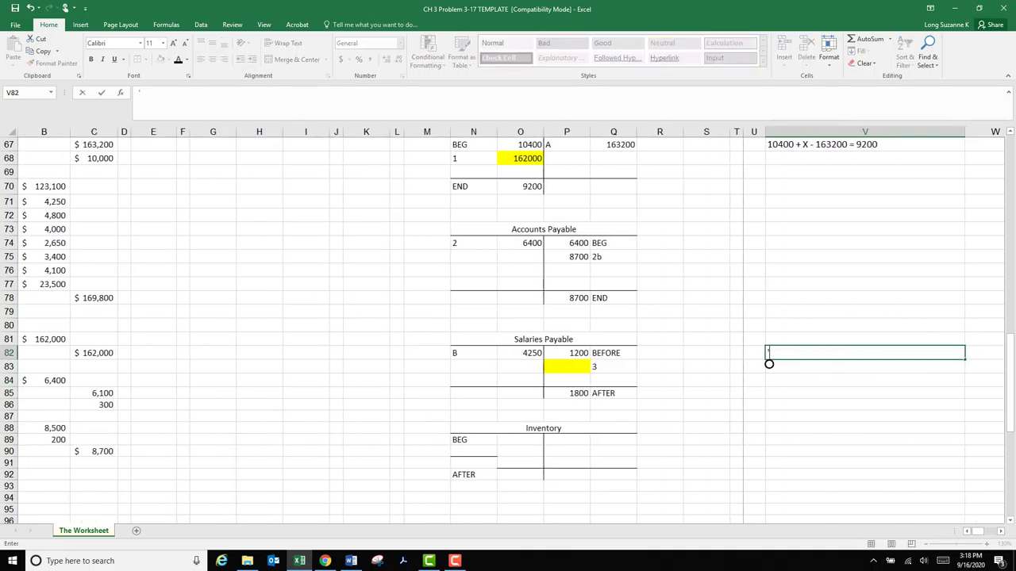
{"action": "type", "text": "1200 + X - 4250 = 1800"}
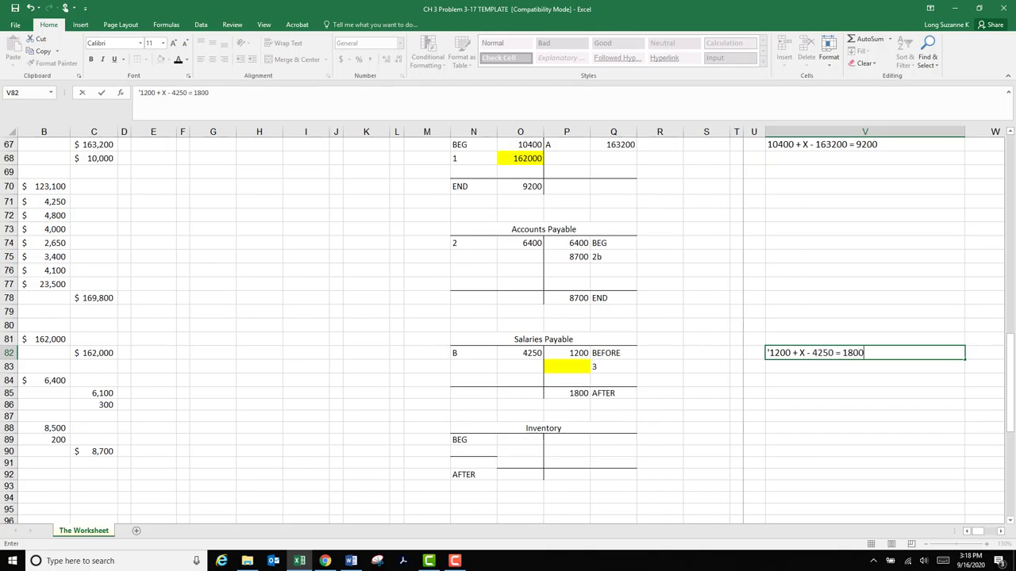
{"action": "key", "text": "Return"}
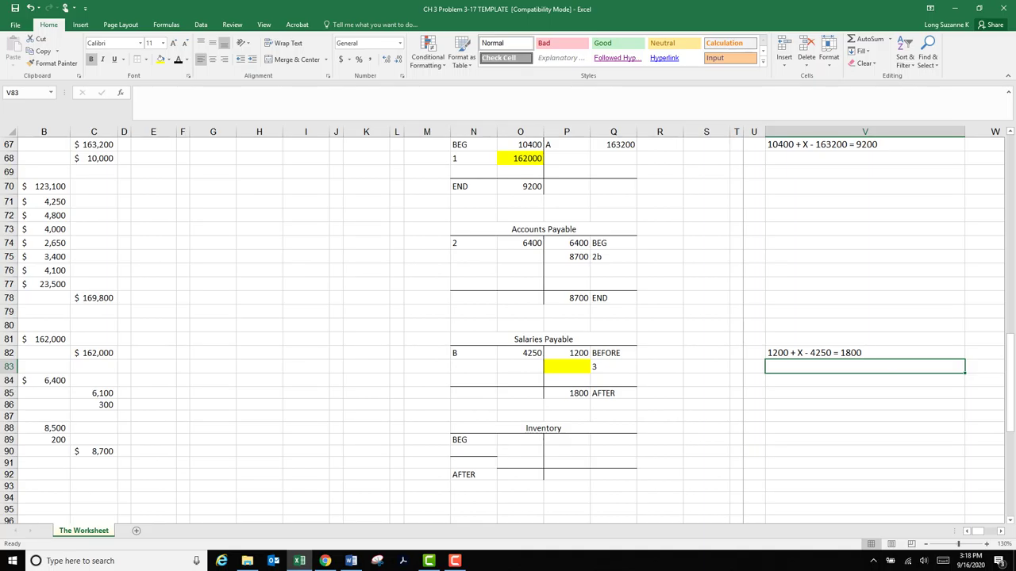
{"action": "key", "text": "Left"}
{"action": "key", "text": "Left"}
{"action": "key", "text": "Left"}
{"action": "key", "text": "Left"}
{"action": "key", "text": "Left"}
{"action": "key", "text": "Left"}
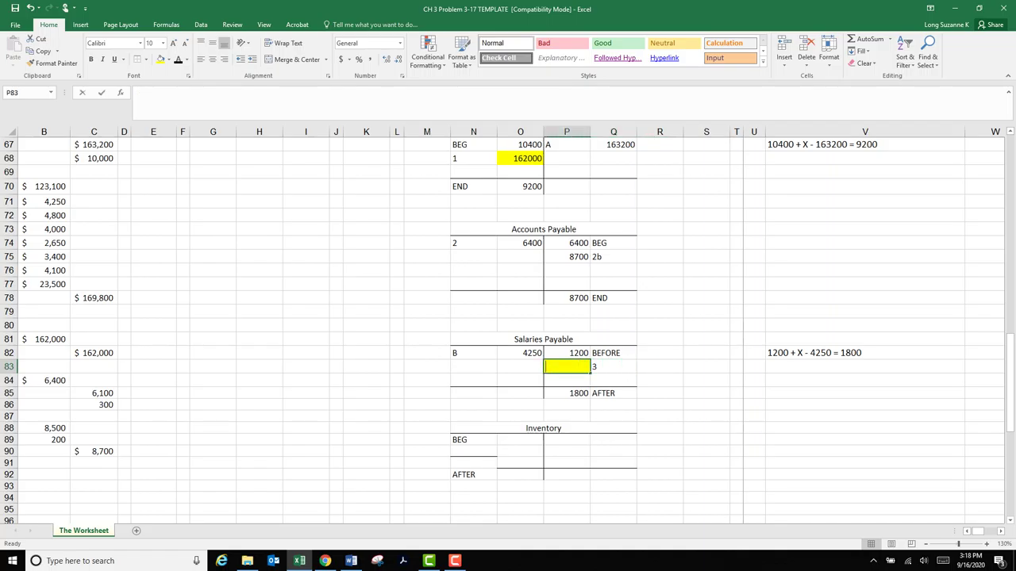
{"action": "type", "text": "=1800-"}
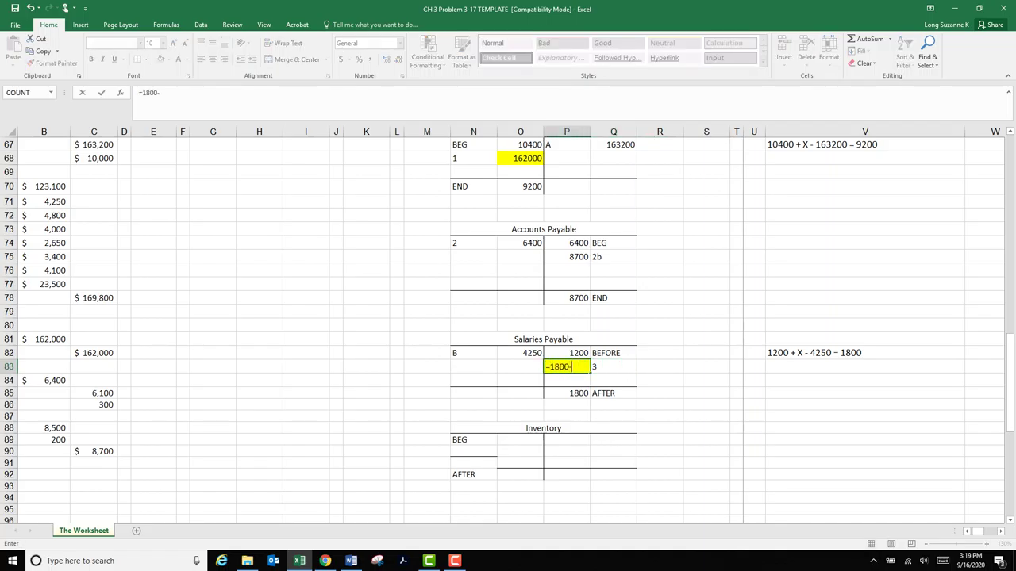
{"action": "type", "text": "(4250-1200)"}
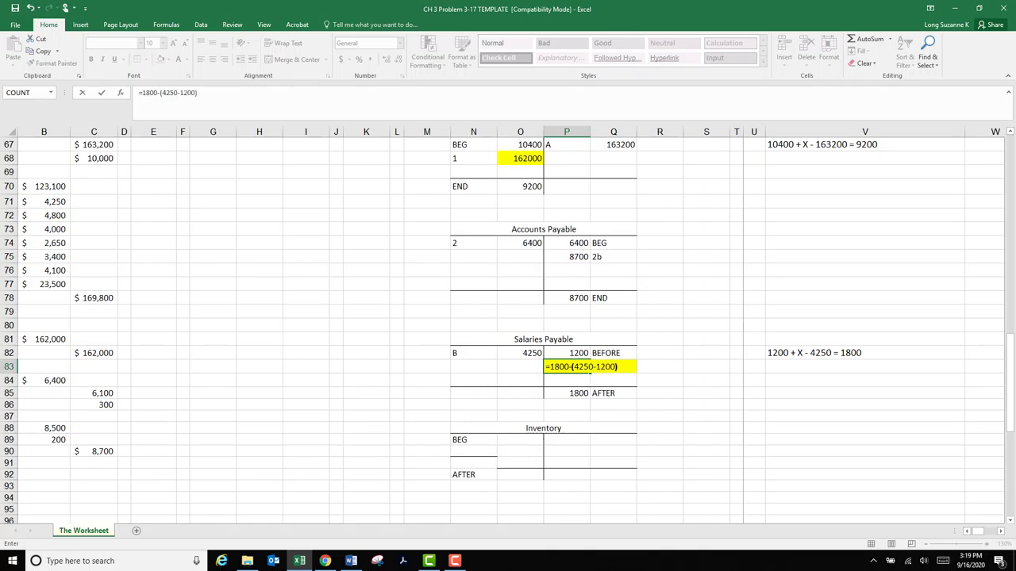
{"action": "key", "text": "Return"}
{"action": "key", "text": "Down"}
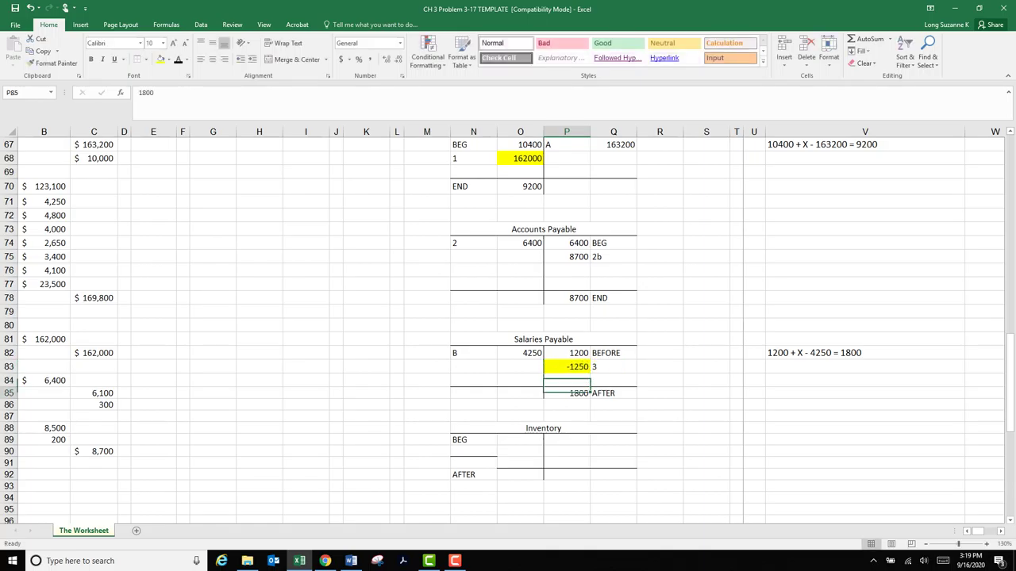
- Correct entry 3's Salaries Payable credit formula in P83 to =1800+(4250-1200)
{"action": "key", "text": "Up"}
{"action": "key", "text": "Up"}
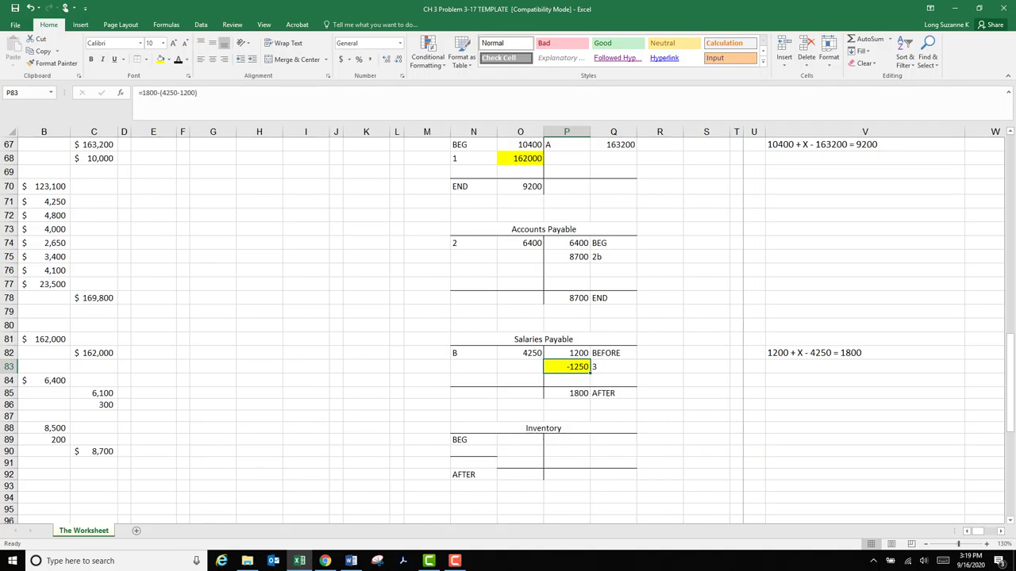
{"action": "left_click", "coordinate": [160, 93]}
{"action": "key", "text": "BackSpace"}
{"action": "type", "text": "+"}
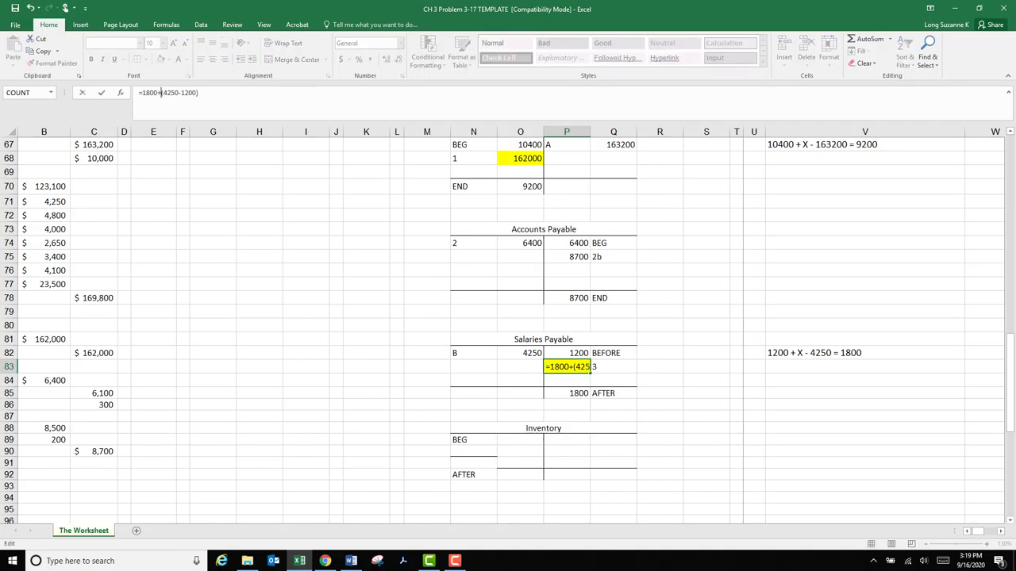
{"action": "key", "text": "Return"}
- Check the Salaries Payable ending balance in P86 with the formula =P82+P83-O82, and clear that cell again
{"action": "key", "text": "Down"}
{"action": "key", "text": "Down"}
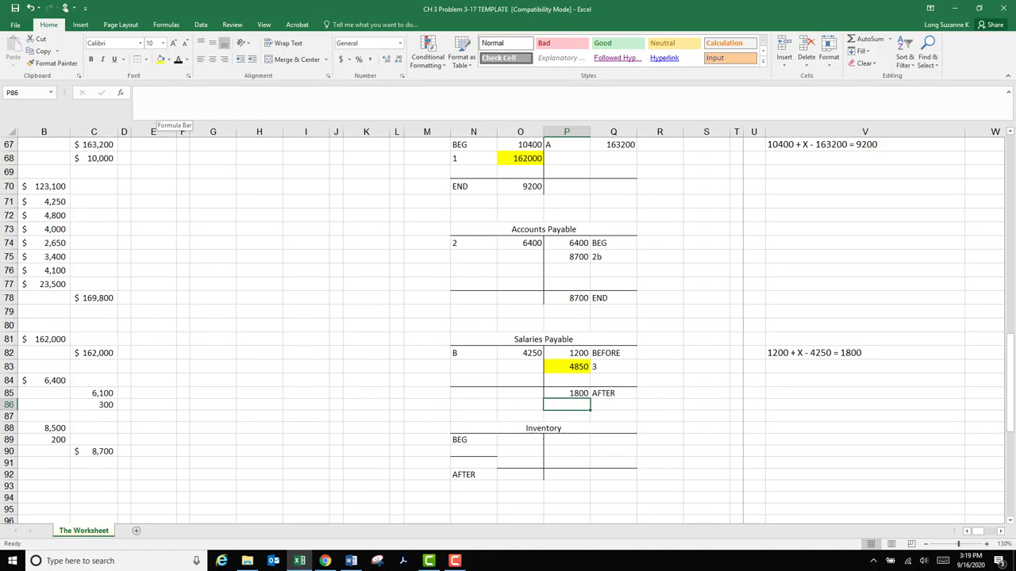
{"action": "type", "text": "="}
{"action": "left_click", "coordinate": [567, 353]}
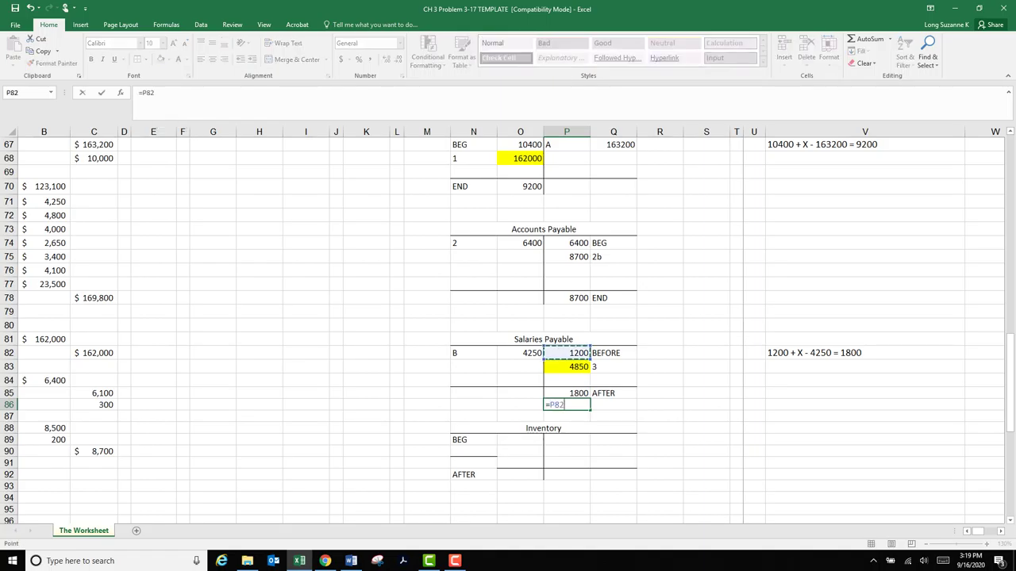
{"action": "type", "text": "+"}
{"action": "left_click", "coordinate": [565, 367]}
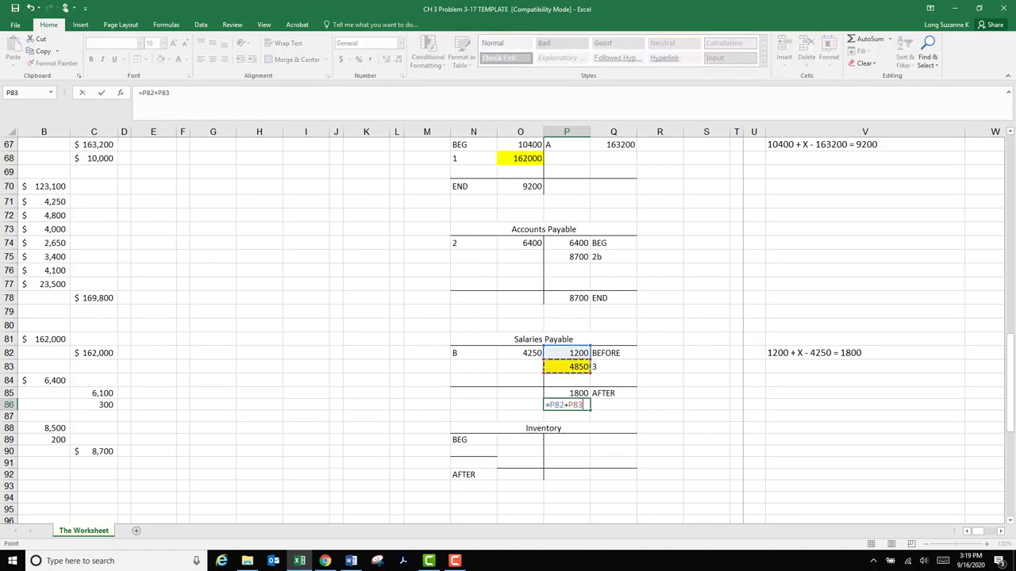
{"action": "type", "text": "-"}
{"action": "left_click", "coordinate": [520, 353]}
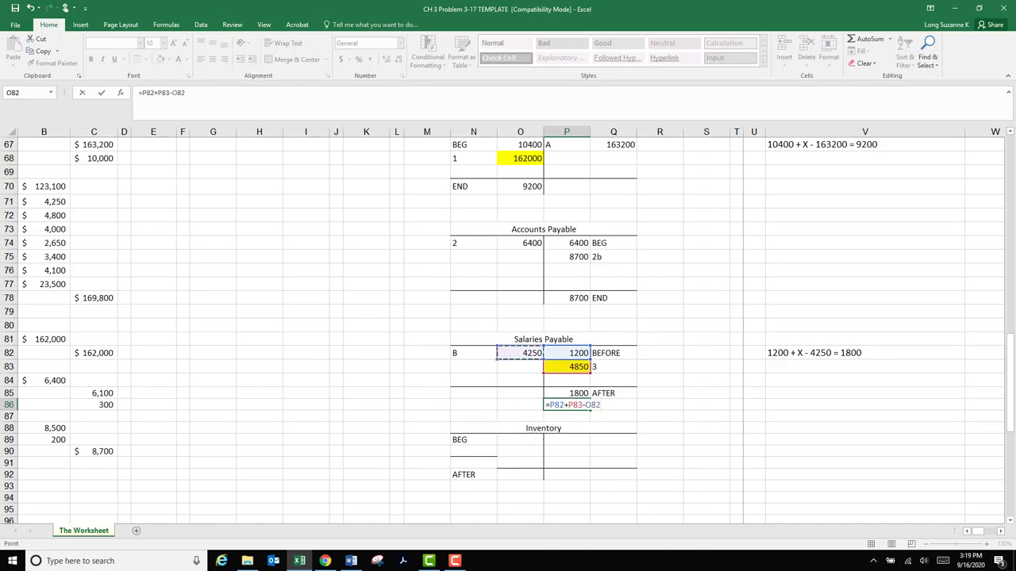
{"action": "key", "text": "Return"}
{"action": "left_click", "coordinate": [567, 405]}
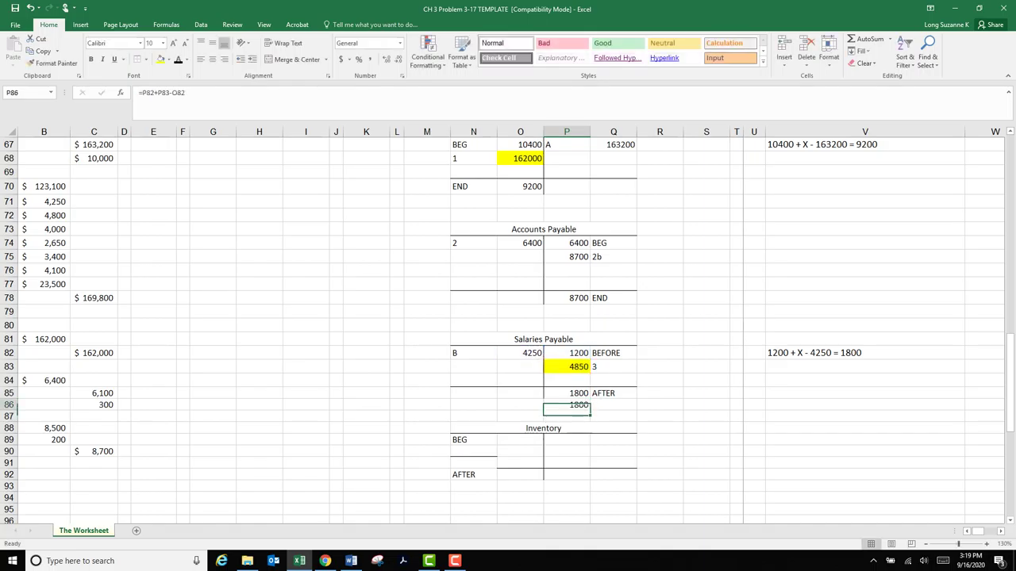
{"action": "key", "text": "Delete"}
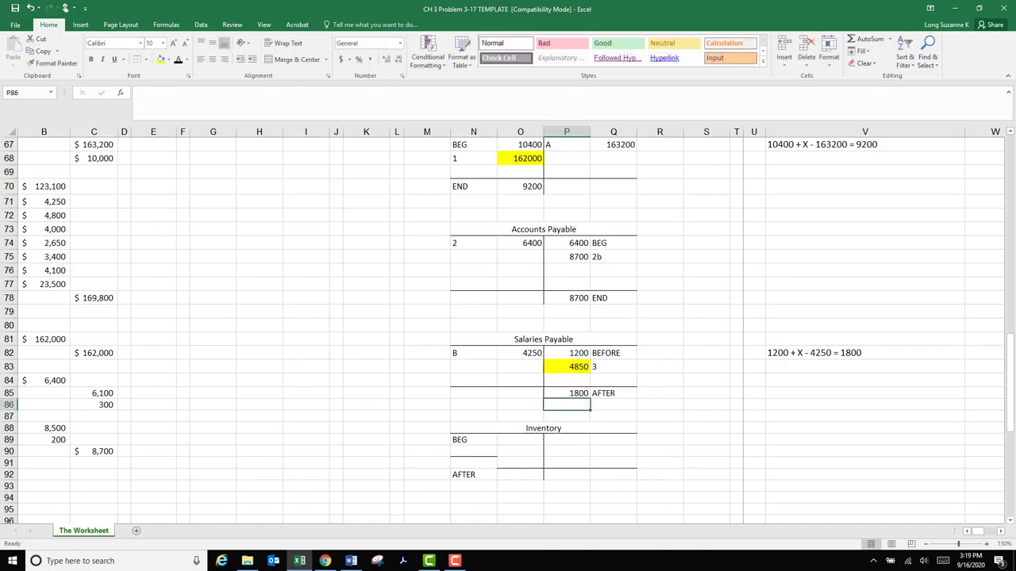
{"action": "left_click", "coordinate": [706, 416]}
{"action": "left_click", "coordinate": [567, 367]}
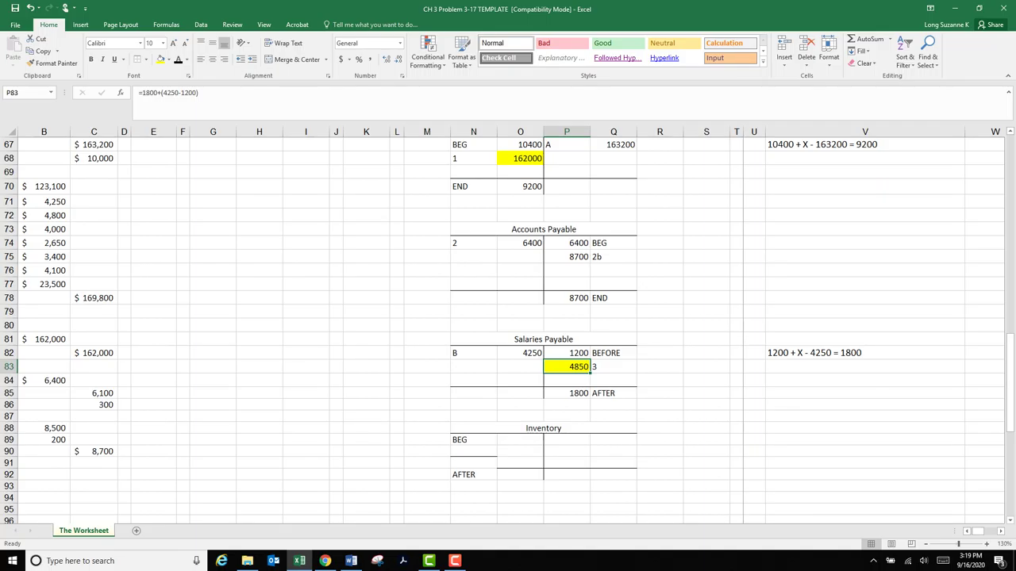
{"action": "left_click", "coordinate": [865, 366]}
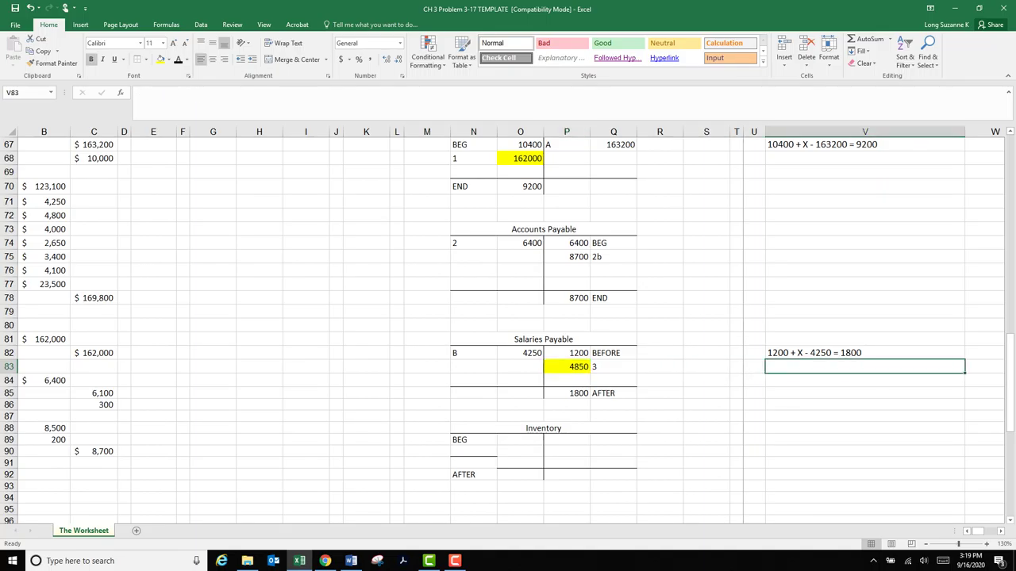
{"action": "left_click", "coordinate": [567, 380]}
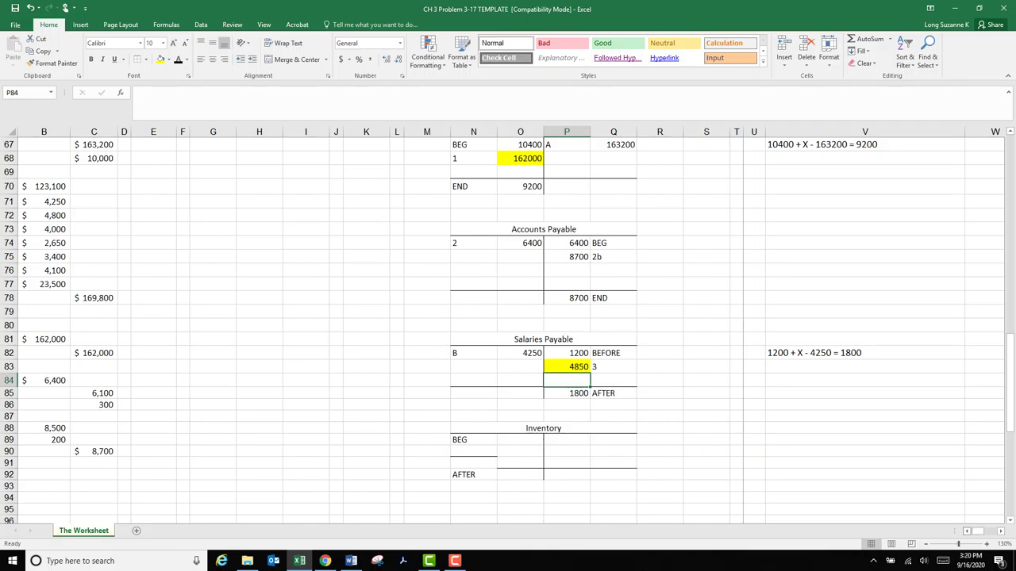
- Enter entry 3's credit line in row 93 of the journal as Salaries Payable with a credit of 4850
{"action": "left_click", "coordinate": [967, 532]}
{"action": "key", "text": "Down"}
{"action": "key", "text": "Down"}
{"action": "key", "text": "Down"}
{"action": "key", "text": "Down"}
{"action": "key", "text": "Down"}
{"action": "key", "text": "Down"}
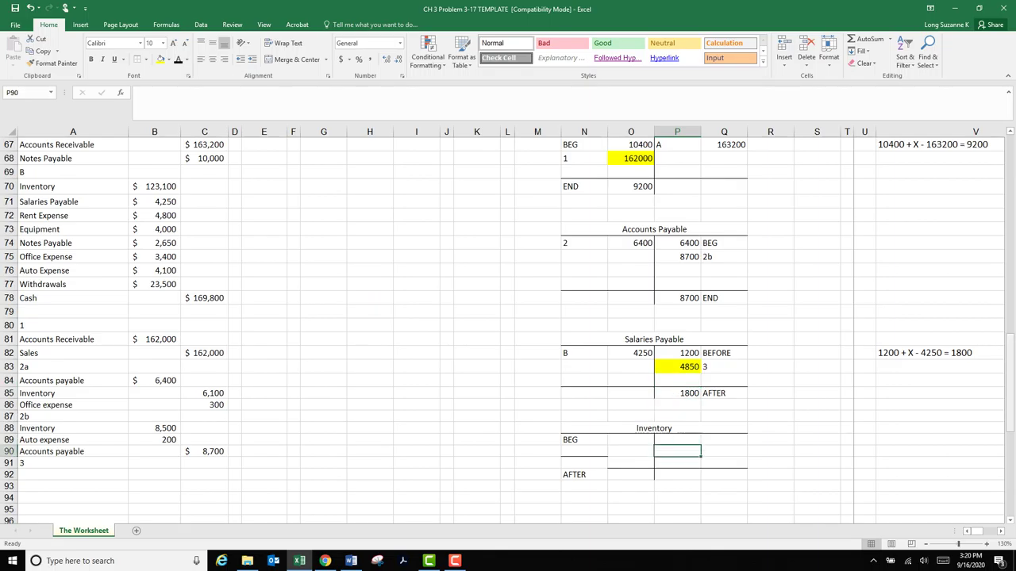
{"action": "left_click_drag", "start_coordinate": [1011, 370], "coordinate": [1011, 369]}
{"action": "left_click", "coordinate": [677, 366]}
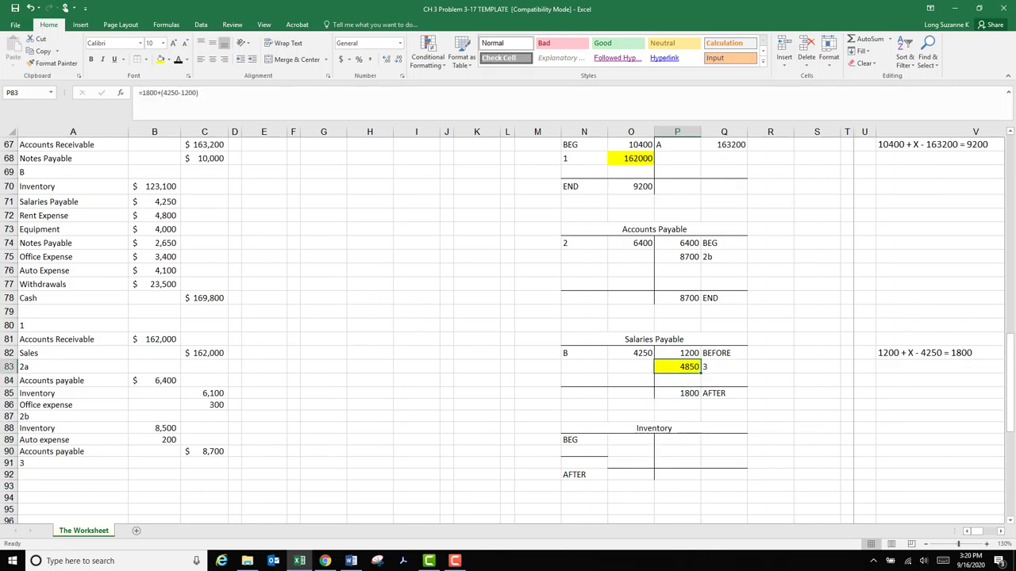
{"action": "left_click", "coordinate": [73, 486]}
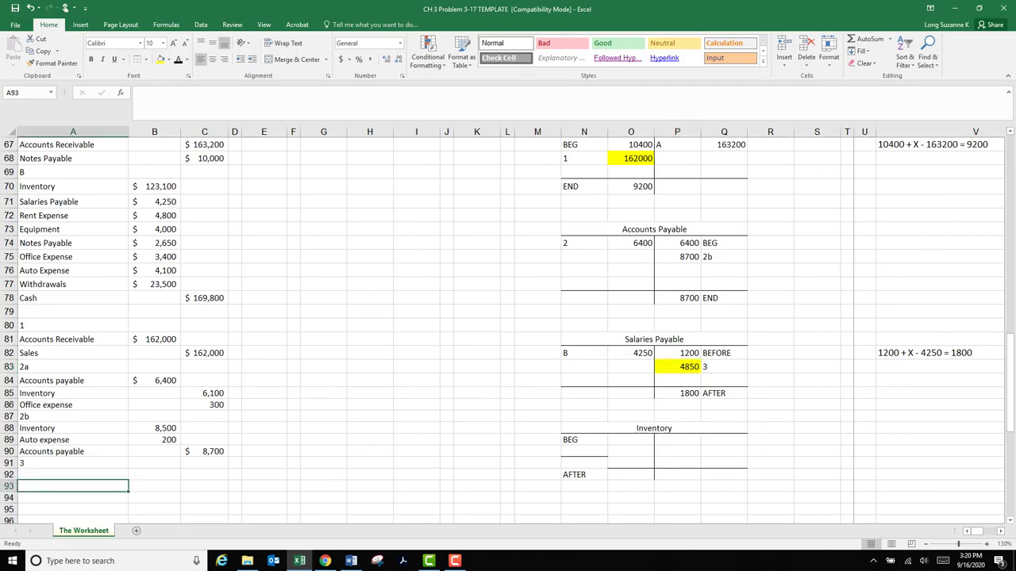
{"action": "type", "text": "Salaries P"}
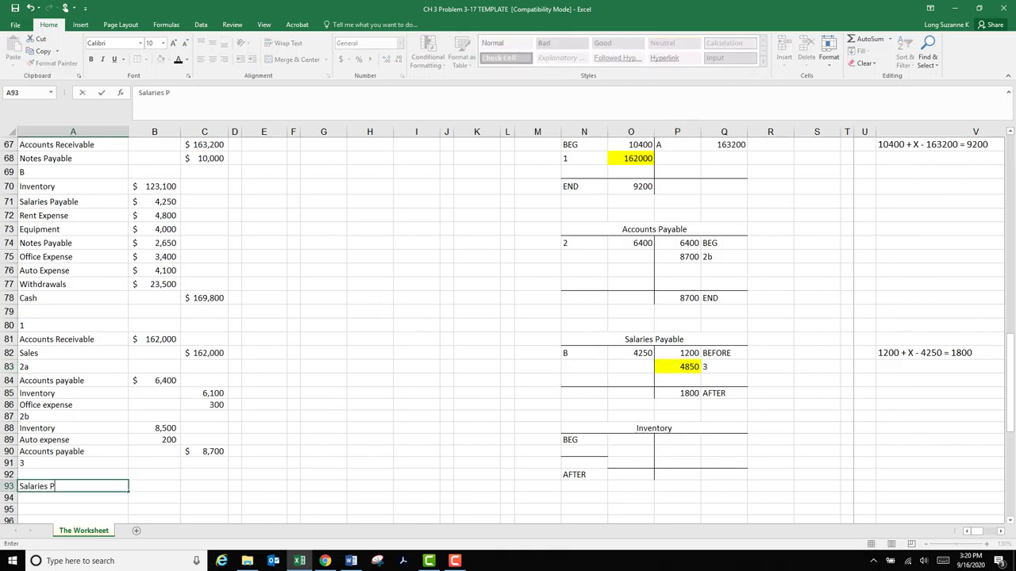
{"action": "type", "text": "ayable"}
{"action": "key", "text": "Tab"}
{"action": "key", "text": "Tab"}
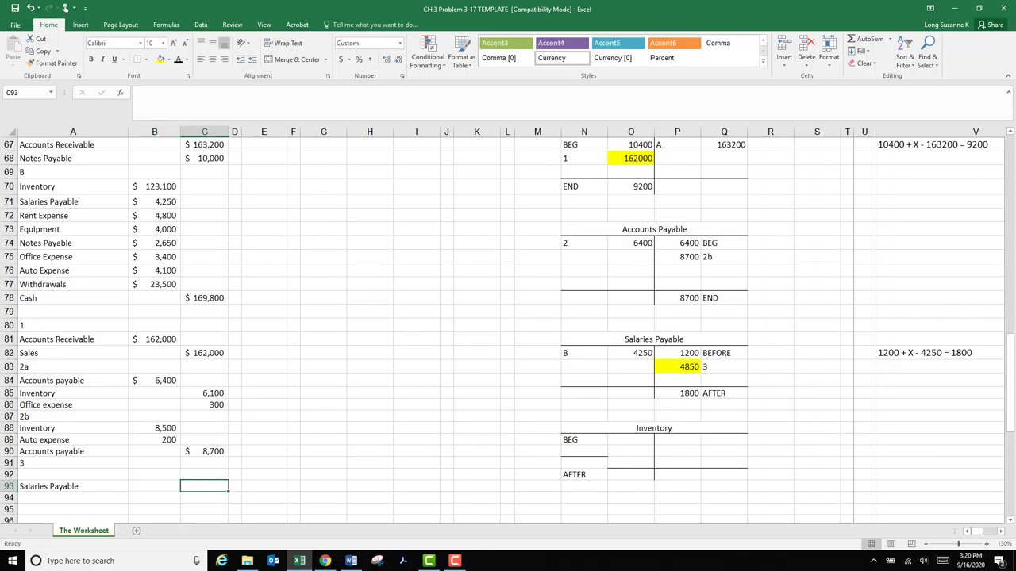
{"action": "type", "text": "4850"}
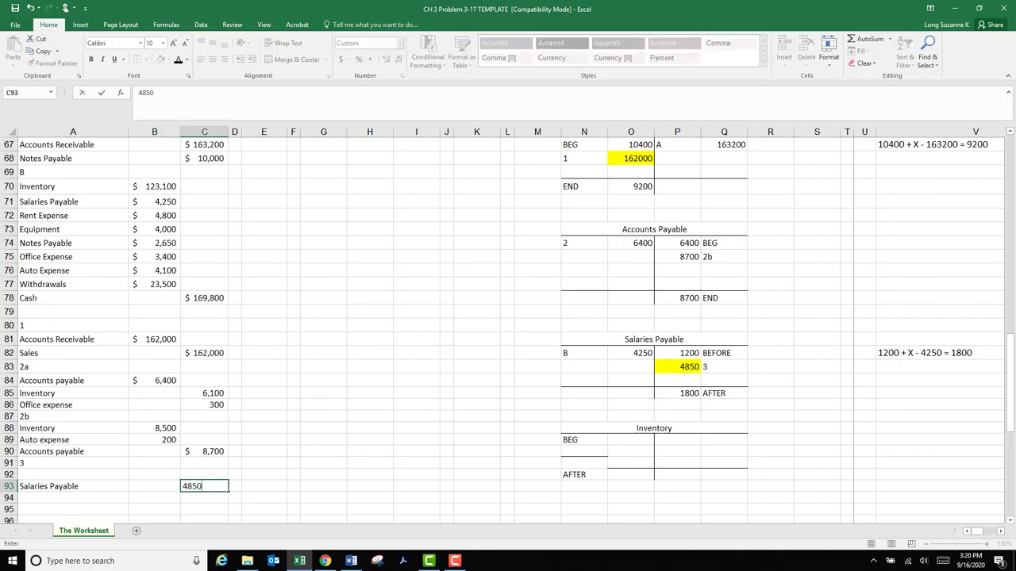
- Fill in entry 3's debit line in row 92 of the journal as Salaries Expense with a debit of 4850
{"action": "key", "text": "Up"}
{"action": "key", "text": "Left"}
{"action": "type", "text": "4850"}
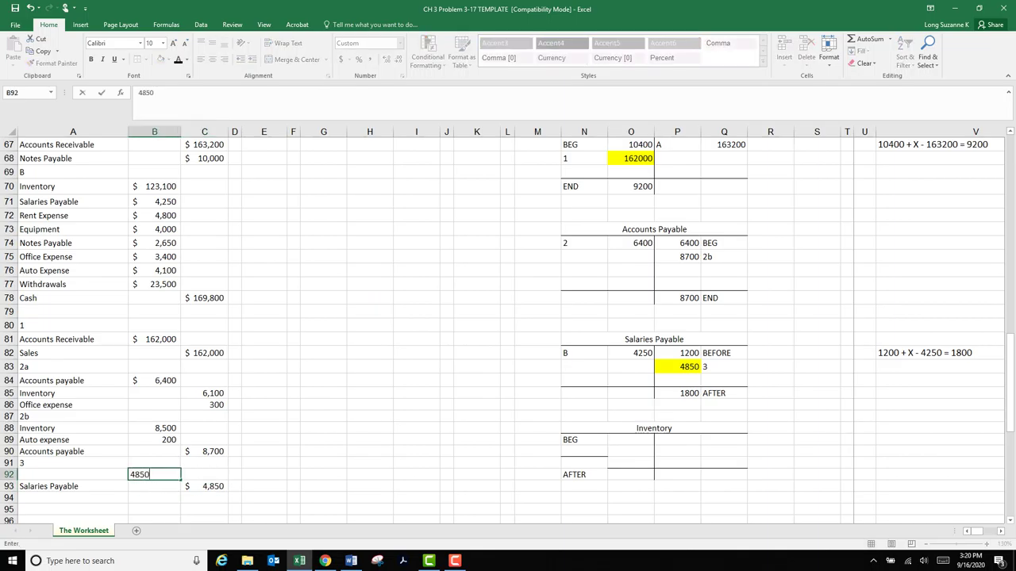
{"action": "key", "text": "Left"}
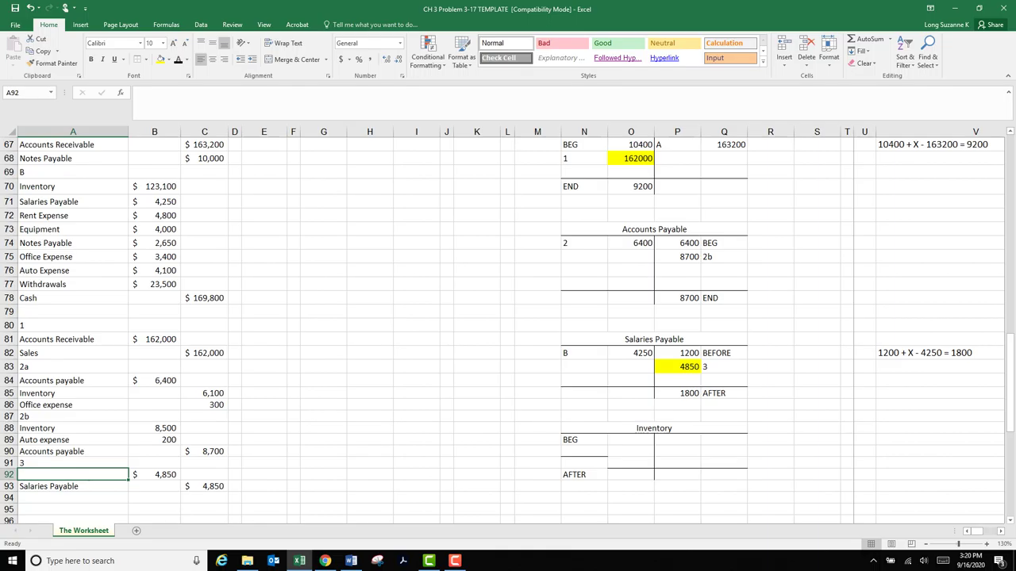
{"action": "left_click_drag", "start_coordinate": [73, 463], "coordinate": [204, 486]}
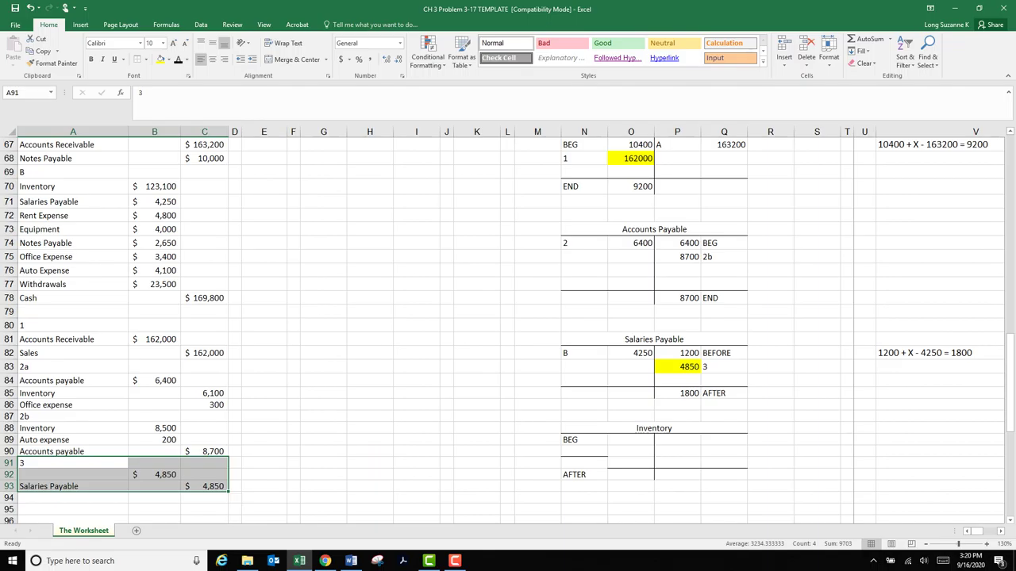
{"action": "left_click", "coordinate": [73, 475]}
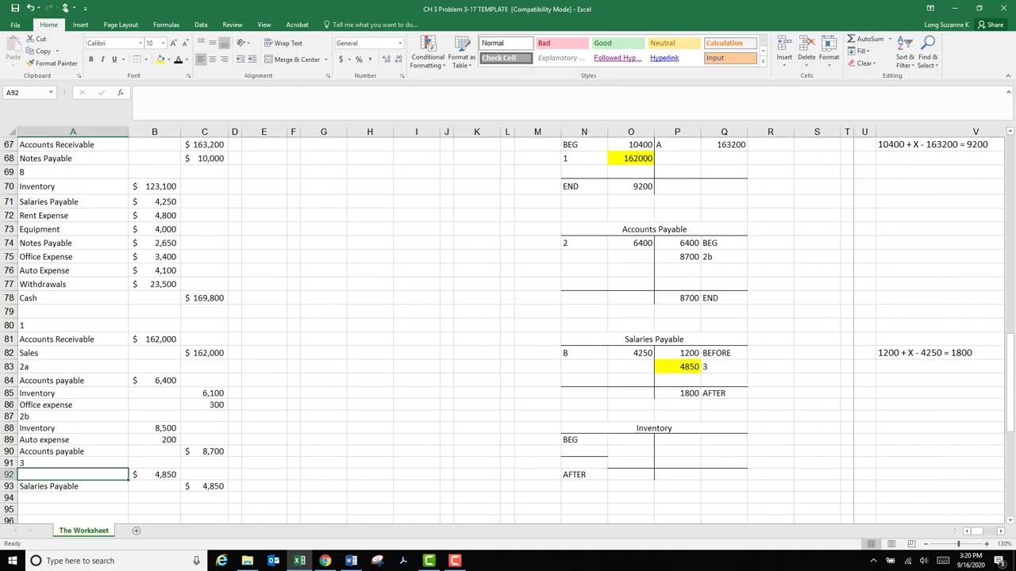
{"action": "type", "text": "Salaries "}
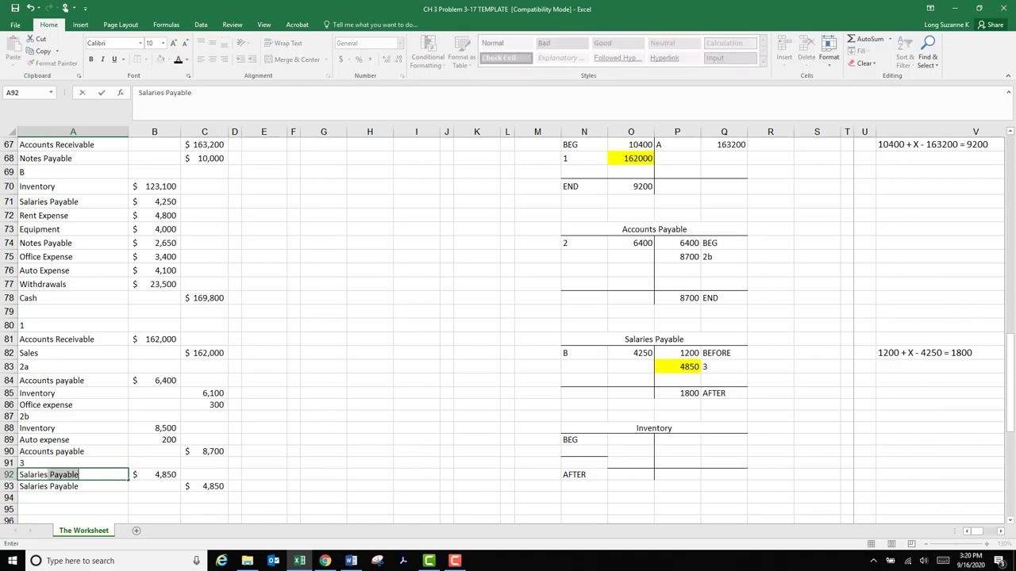
{"action": "type", "text": "Expense"}
{"action": "key", "text": "Return"}
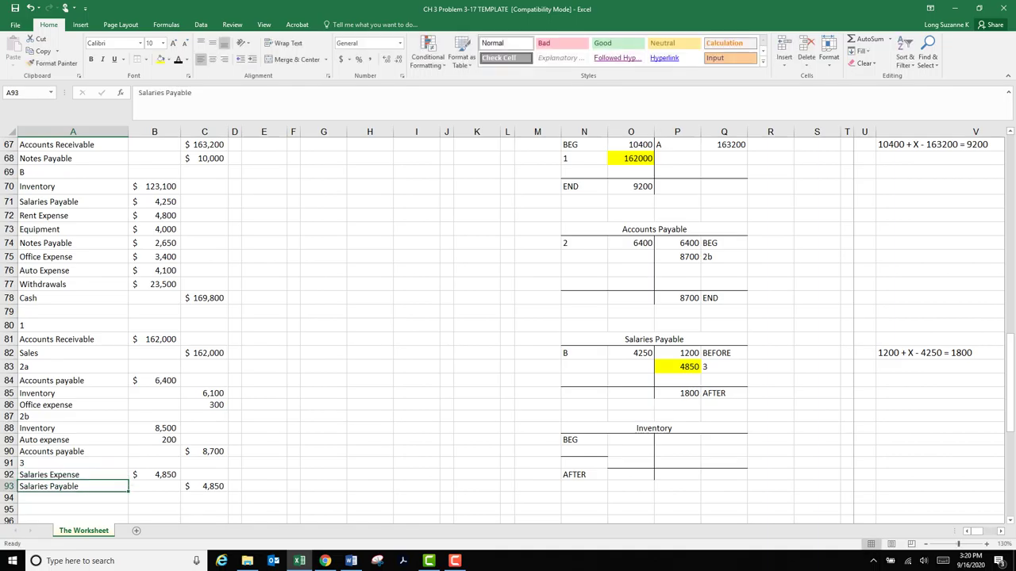
{"action": "left_click", "coordinate": [73, 510]}
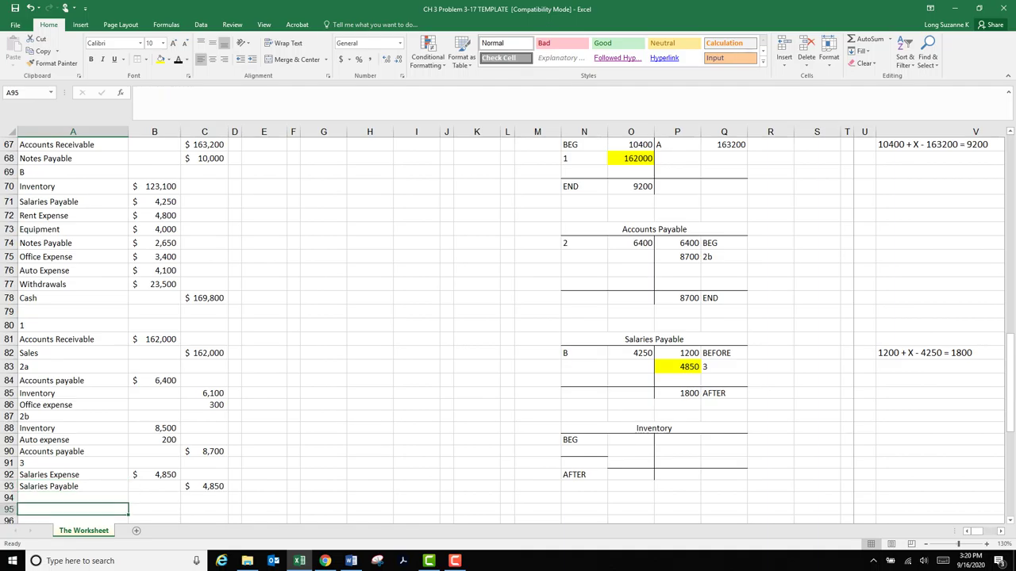
{"action": "left_click_drag", "start_coordinate": [71, 463], "coordinate": [236, 500]}
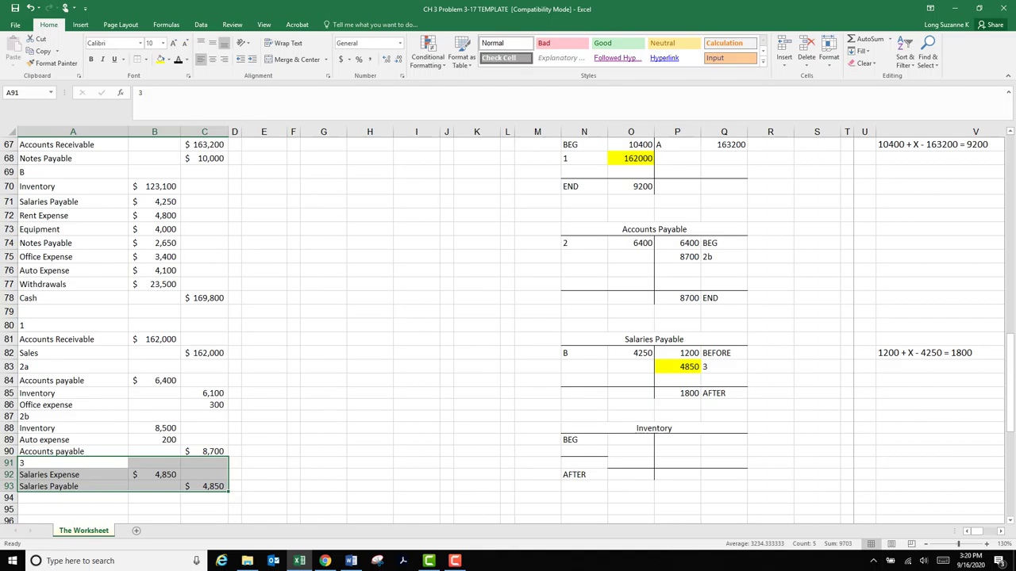
{"action": "left_click", "coordinate": [73, 475]}
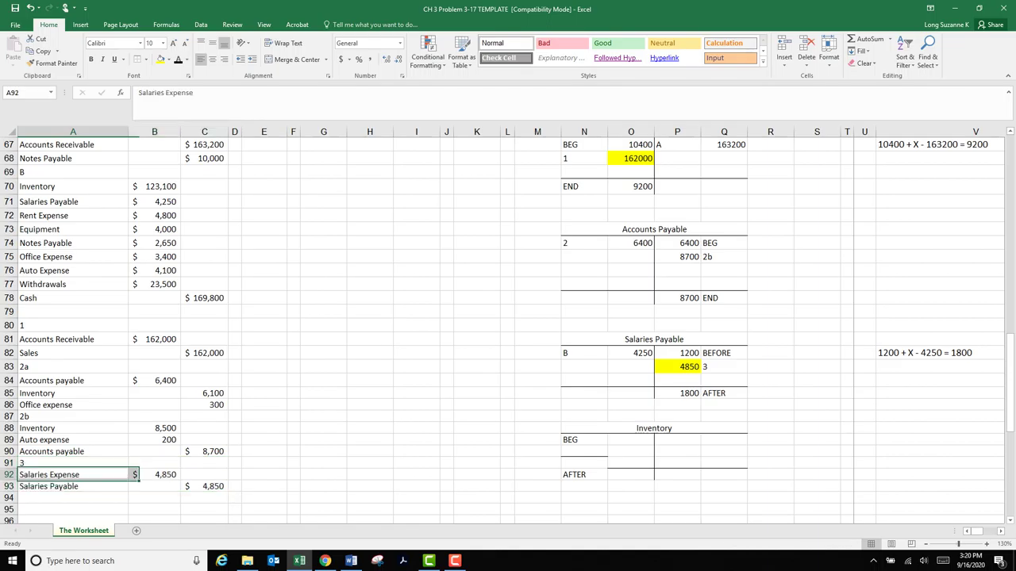
{"action": "left_click", "coordinate": [73, 487]}
{"action": "left_click", "coordinate": [73, 475]}
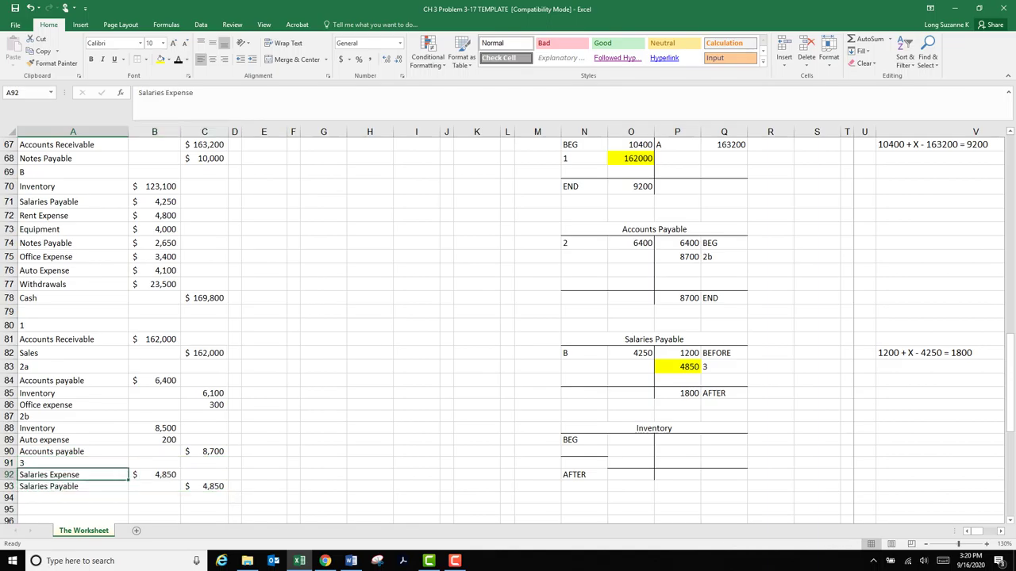
{"action": "left_click", "coordinate": [73, 486]}
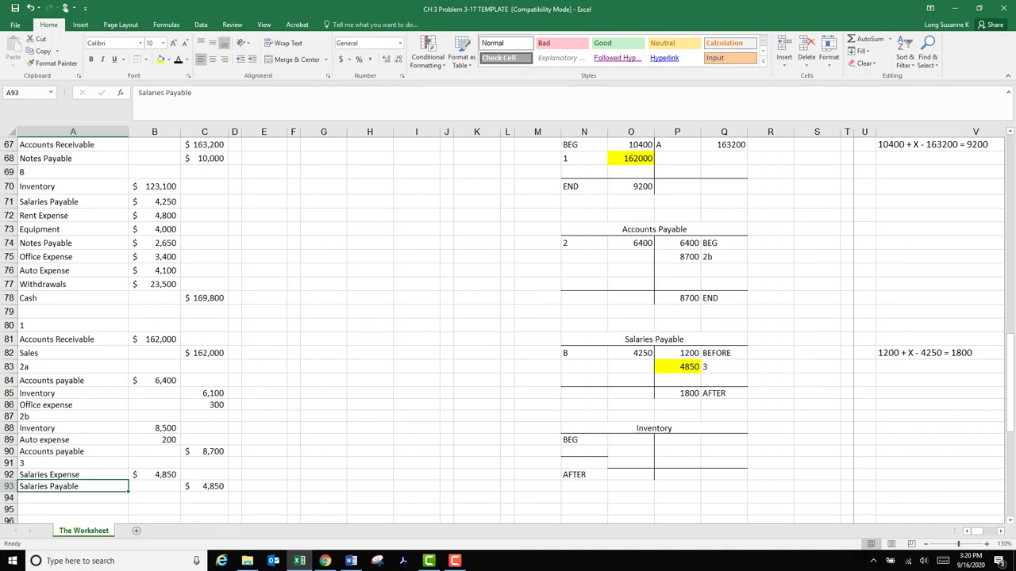
- Post entry 3's debit to the worksheet's Salaries Expense row, with adjustment reference 3 in J51 and 4850 in K51
{"action": "scroll", "coordinate": [508, 330], "scroll_direction": "up", "scroll_amount": 13}
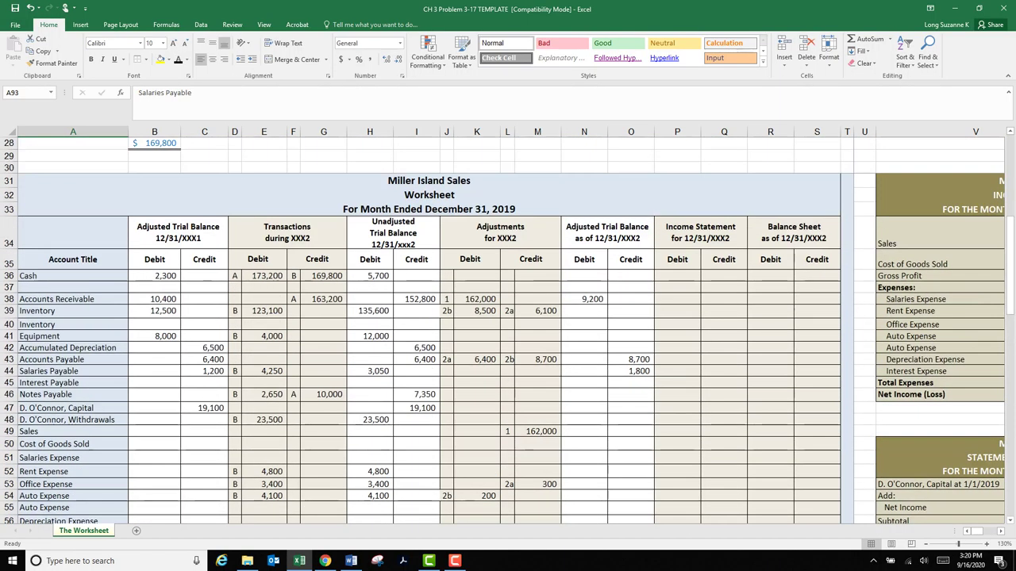
{"action": "scroll", "coordinate": [10, 373], "scroll_direction": "down", "scroll_amount": 2}
{"action": "left_click", "coordinate": [9, 379]}
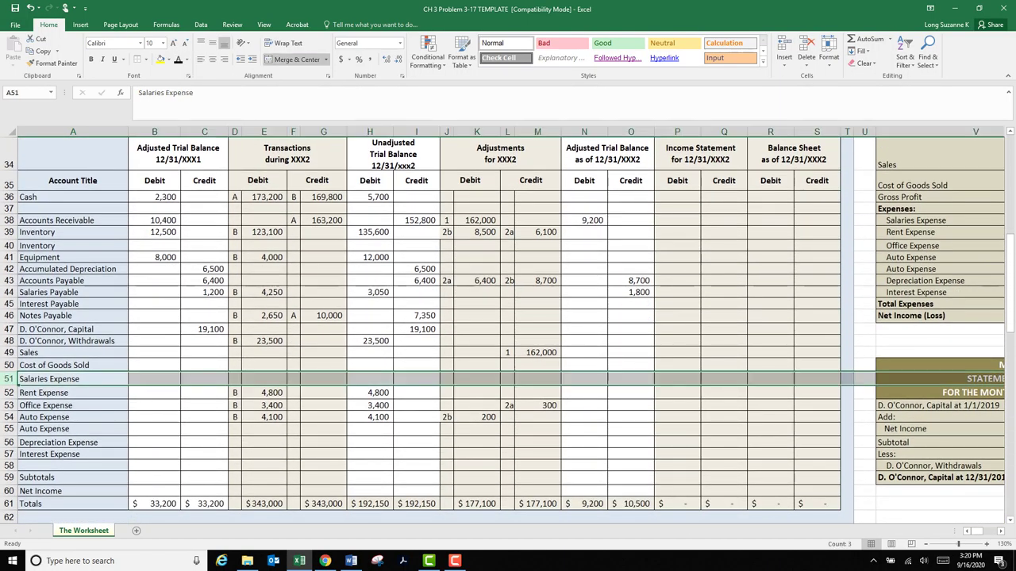
{"action": "left_click", "coordinate": [447, 379]}
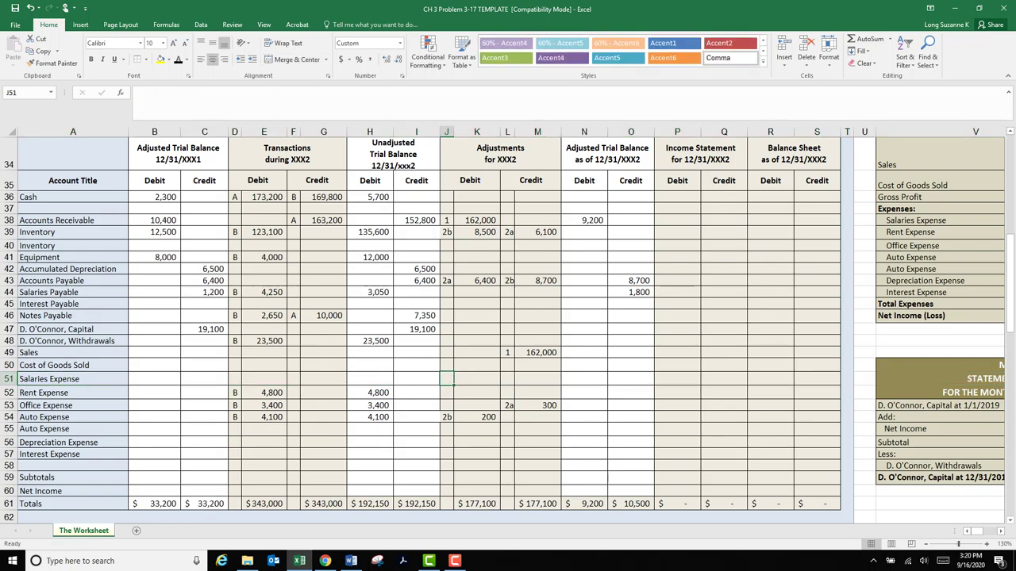
{"action": "type", "text": "3"}
{"action": "key", "text": "Tab"}
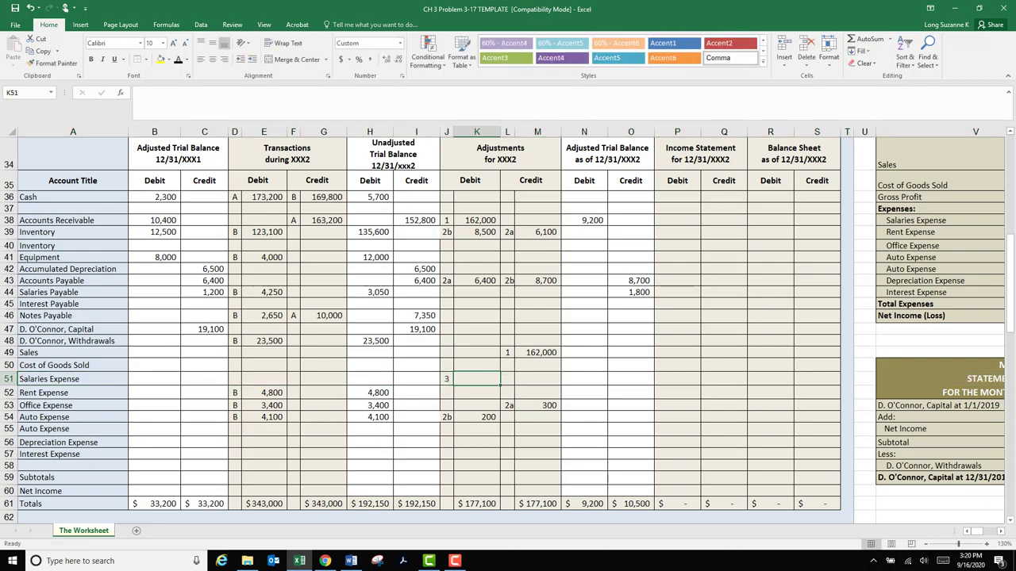
{"action": "type", "text": "4850"}
{"action": "key", "text": "Return"}
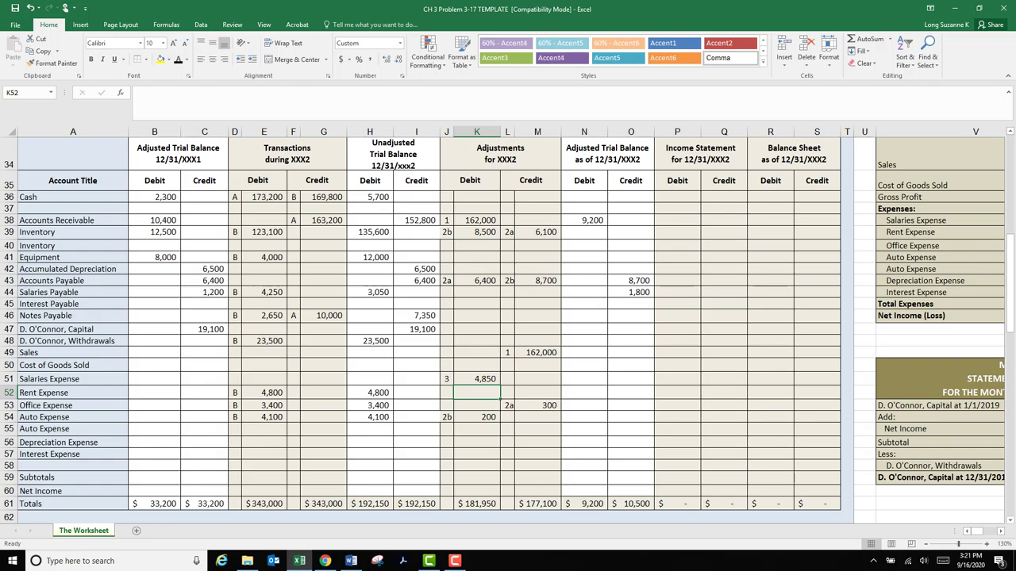
- Post entry 3's credit to the worksheet's Salaries Payable row, with adjustment reference 3 in L44 and 4850 in M44
{"action": "left_click", "coordinate": [9, 292]}
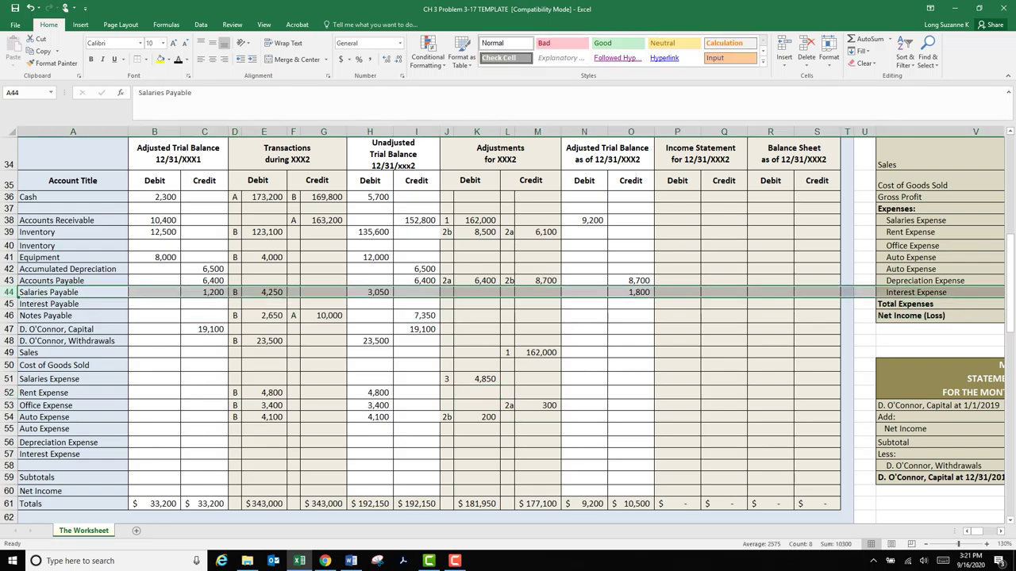
{"action": "left_click", "coordinate": [507, 292]}
{"action": "type", "text": "3"}
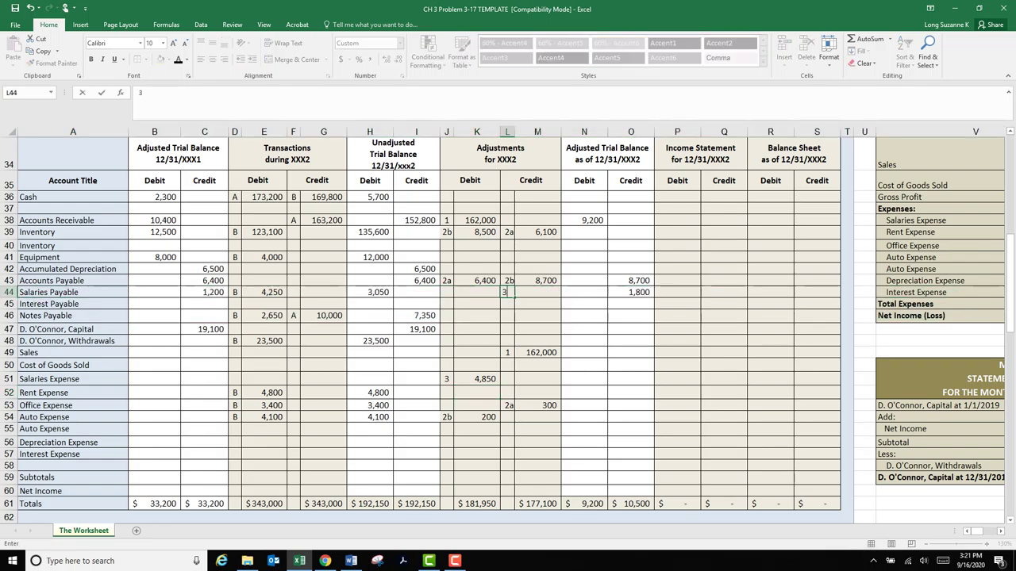
{"action": "key", "text": "Tab"}
{"action": "type", "text": "4850"}
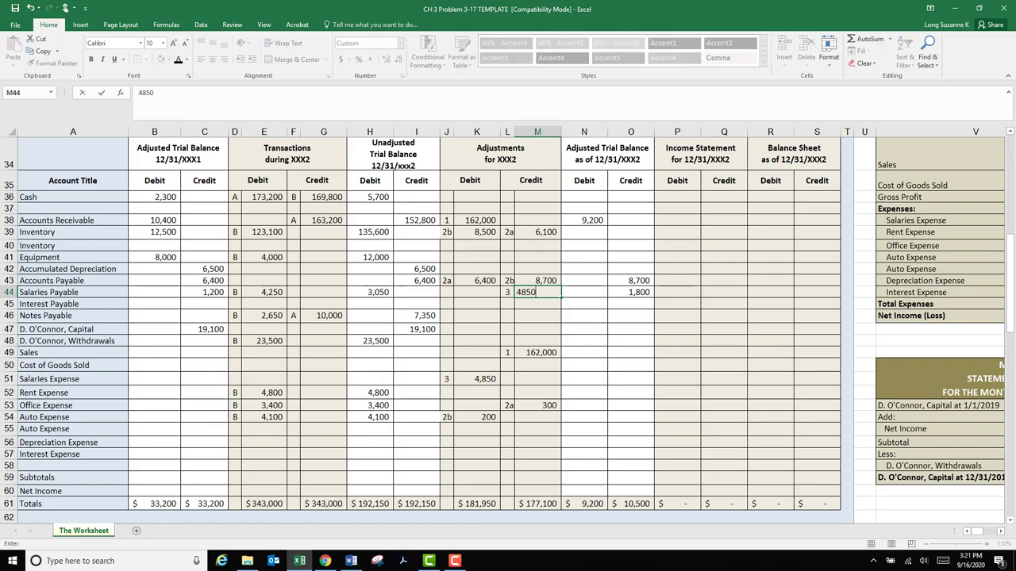
{"action": "key", "text": "Return"}
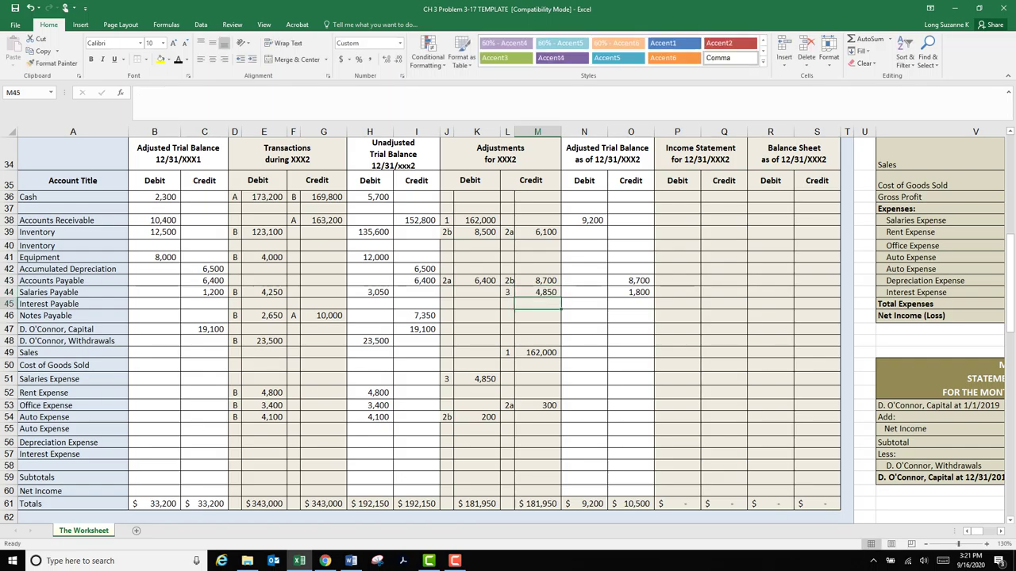
- Mark the item 3 note about salaries payable in U18:V18 as handled by changing its font color to blue
{"action": "scroll", "coordinate": [508, 331], "scroll_direction": "up", "scroll_amount": 9}
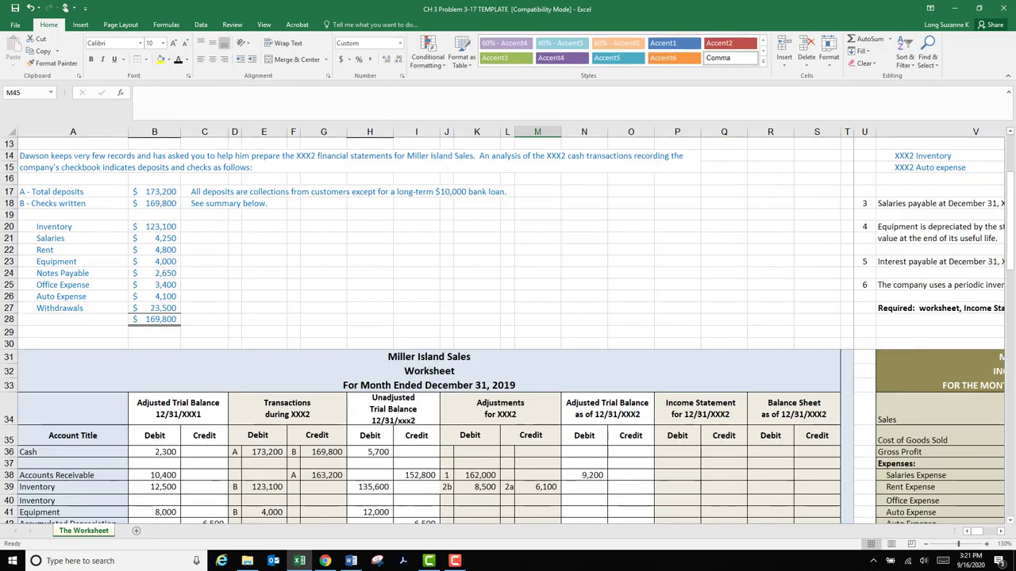
{"action": "scroll", "coordinate": [510, 325], "scroll_direction": "right", "scroll_amount": 3}
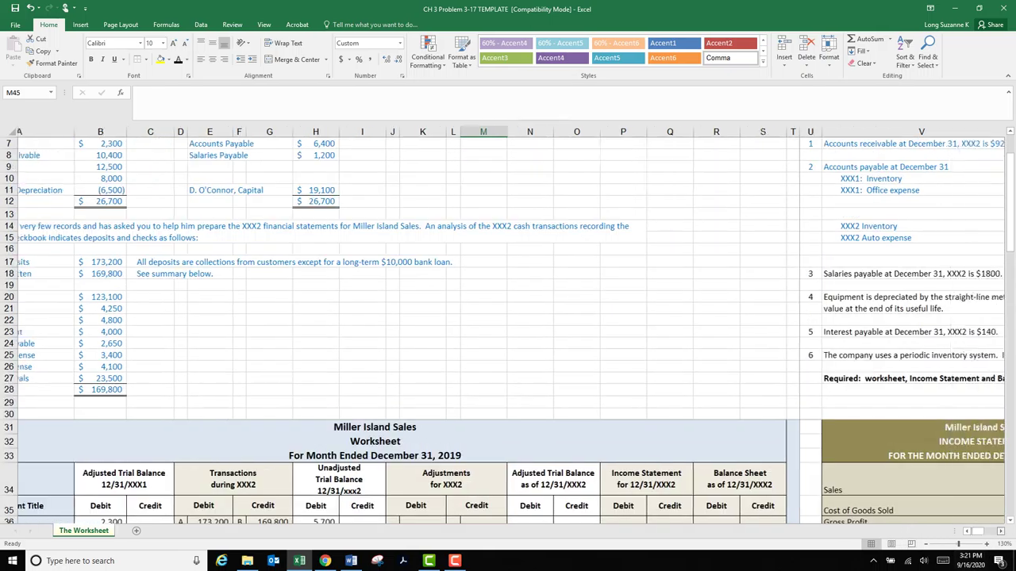
{"action": "left_click_drag", "start_coordinate": [654, 274], "coordinate": [765, 274]}
{"action": "left_click", "coordinate": [187, 59]}
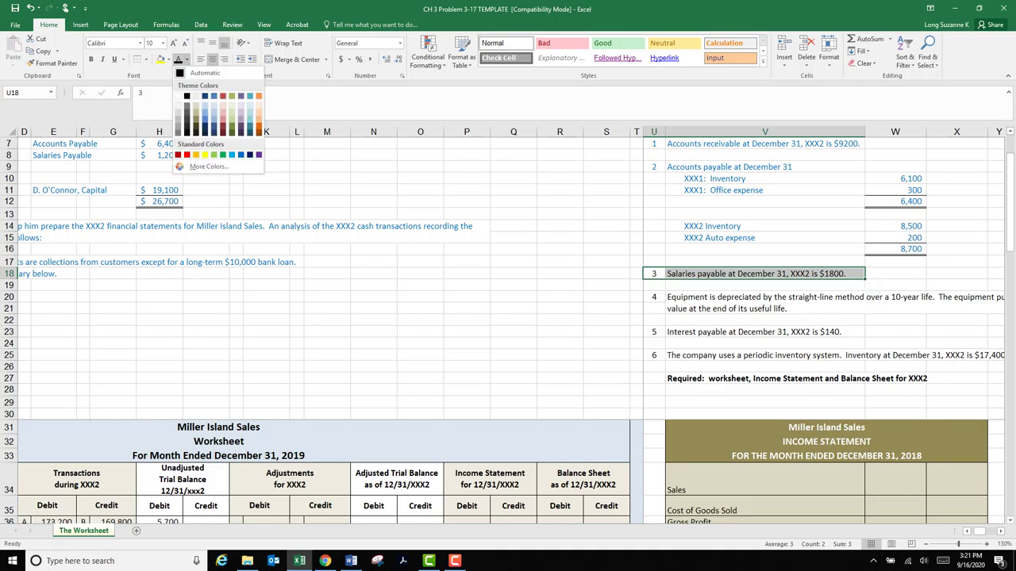
{"action": "left_click", "coordinate": [241, 156]}
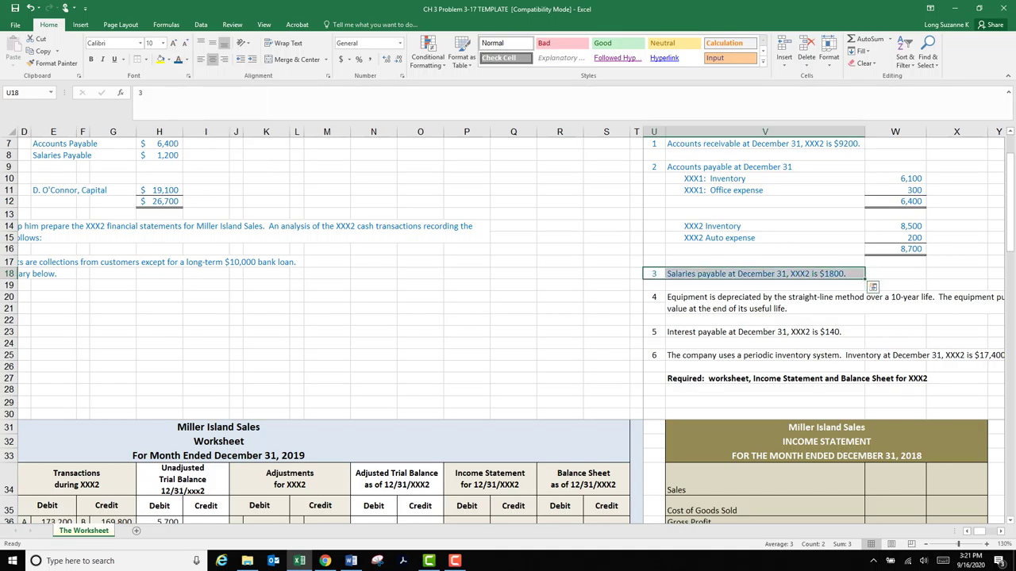
{"action": "left_click_drag", "start_coordinate": [560, 297], "coordinate": [560, 308]}
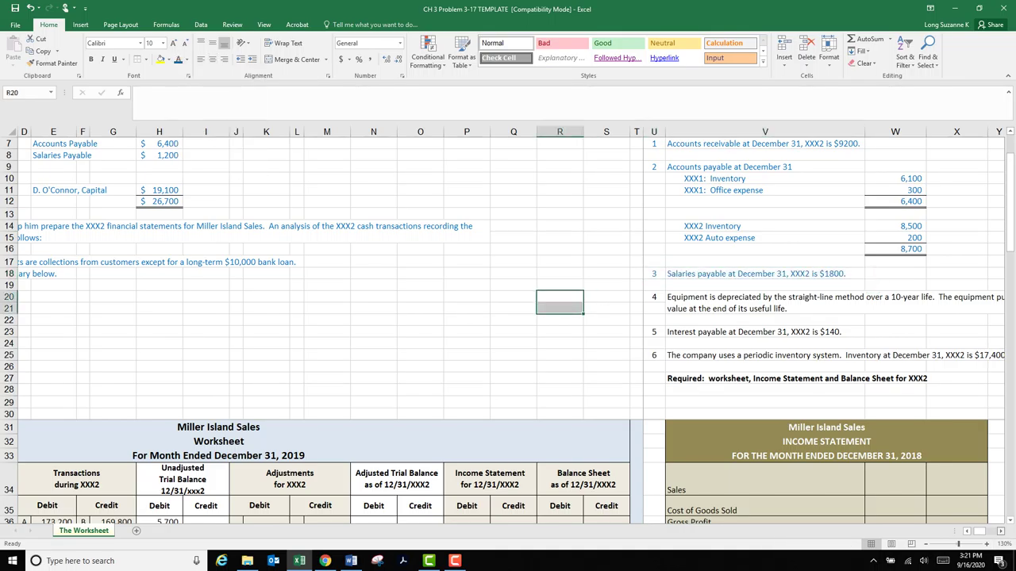
- Examine the item 4 depreciation note together with the equipment amounts in the XXX1 balance sheet and the XXX2 checks-written summary
{"action": "left_click", "coordinate": [1000, 532]}
{"action": "left_click", "coordinate": [1001, 532]}
{"action": "scroll", "coordinate": [510, 325], "scroll_direction": "right", "scroll_amount": 6}
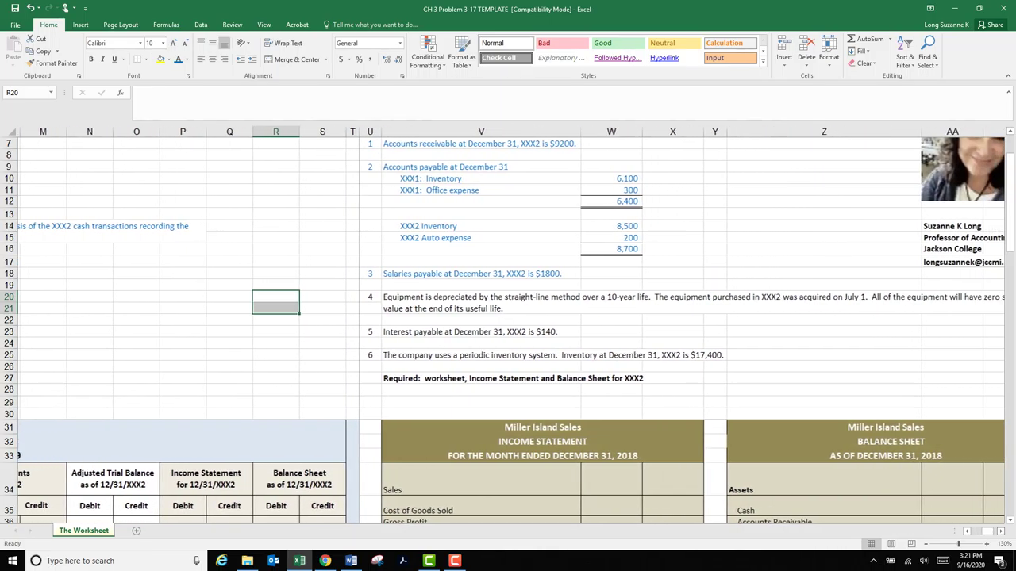
{"action": "left_click", "coordinate": [1000, 532]}
{"action": "left_click", "coordinate": [617, 303]}
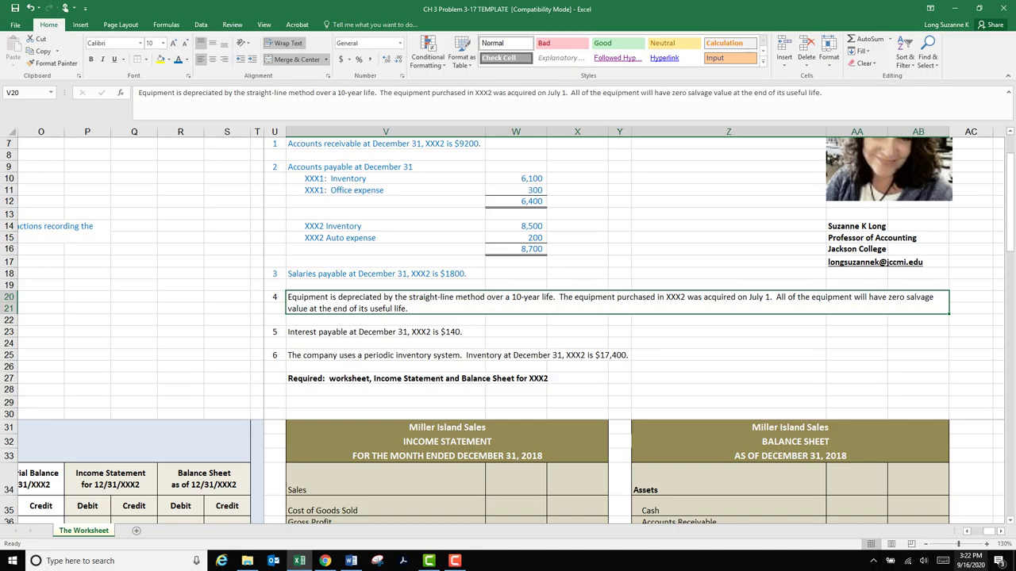
{"action": "scroll", "coordinate": [508, 317], "scroll_direction": "left", "scroll_amount": 6}
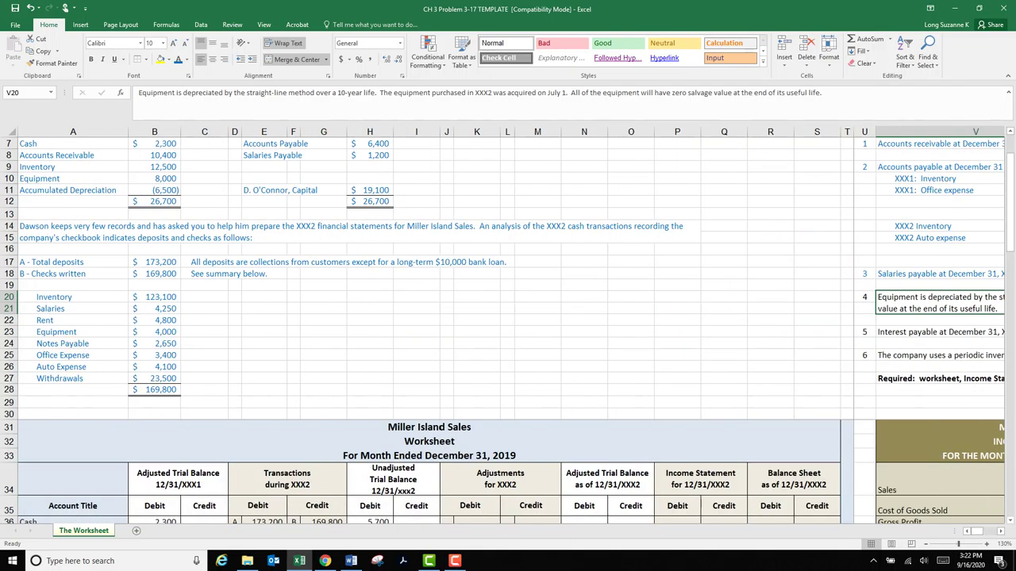
{"action": "scroll", "coordinate": [508, 317], "scroll_direction": "up", "scroll_amount": 2}
{"action": "left_click_drag", "start_coordinate": [73, 256], "coordinate": [157, 256]}
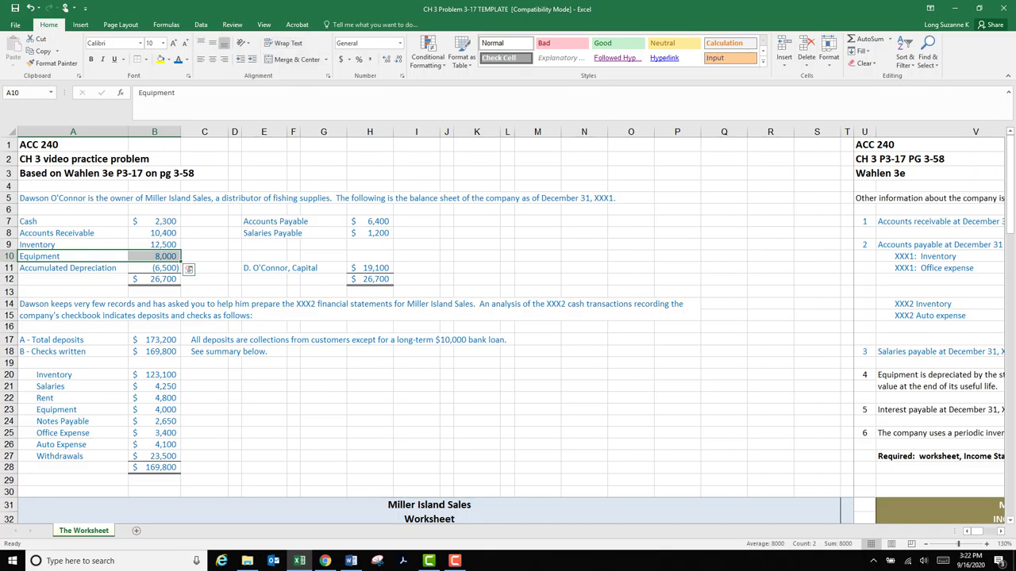
{"action": "left_click_drag", "start_coordinate": [74, 409], "coordinate": [155, 410]}
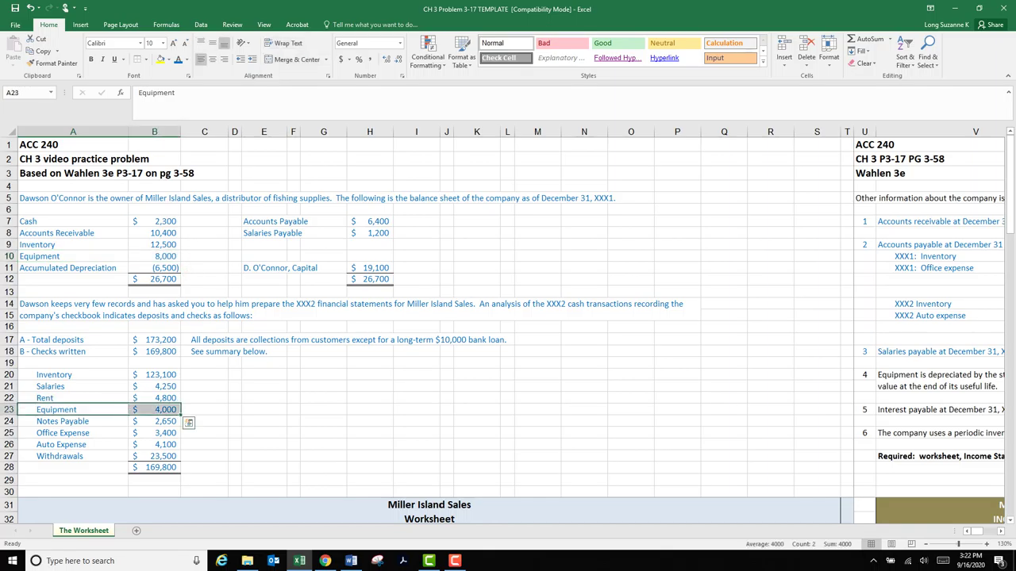
{"action": "left_click", "coordinate": [155, 339]}
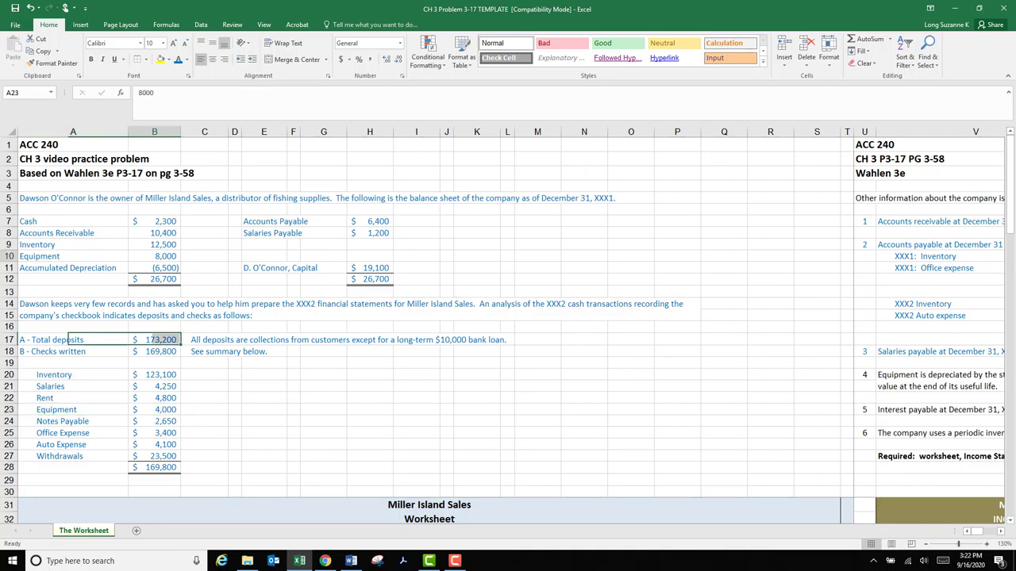
{"action": "left_click", "coordinate": [155, 256]}
{"action": "left_click", "coordinate": [155, 410]}
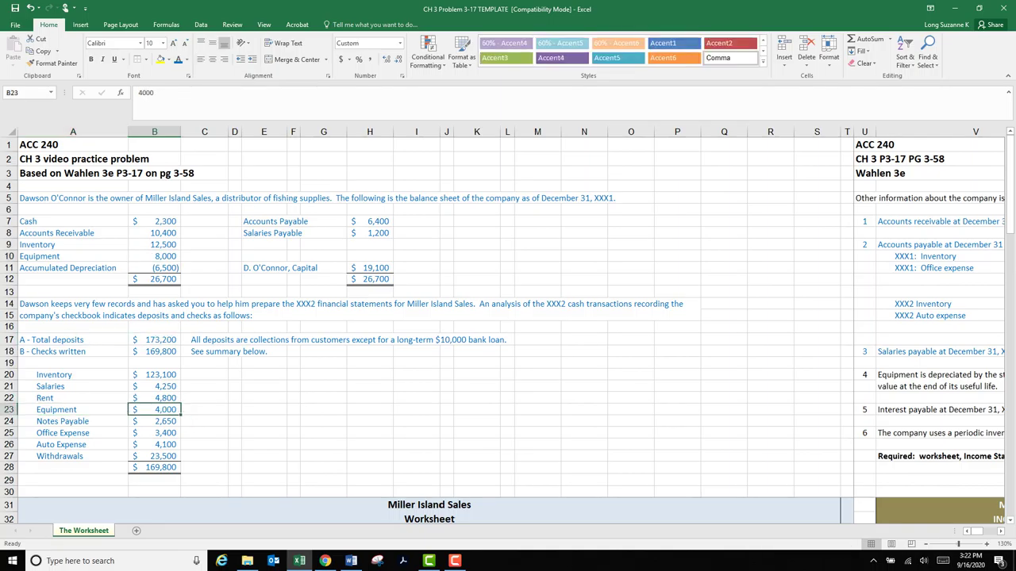
- Start entry 4 in the journal with reference 4 in A94 and Depreciation Expense as the debit account in A95
{"action": "scroll", "coordinate": [508, 333], "scroll_direction": "down", "scroll_amount": 15}
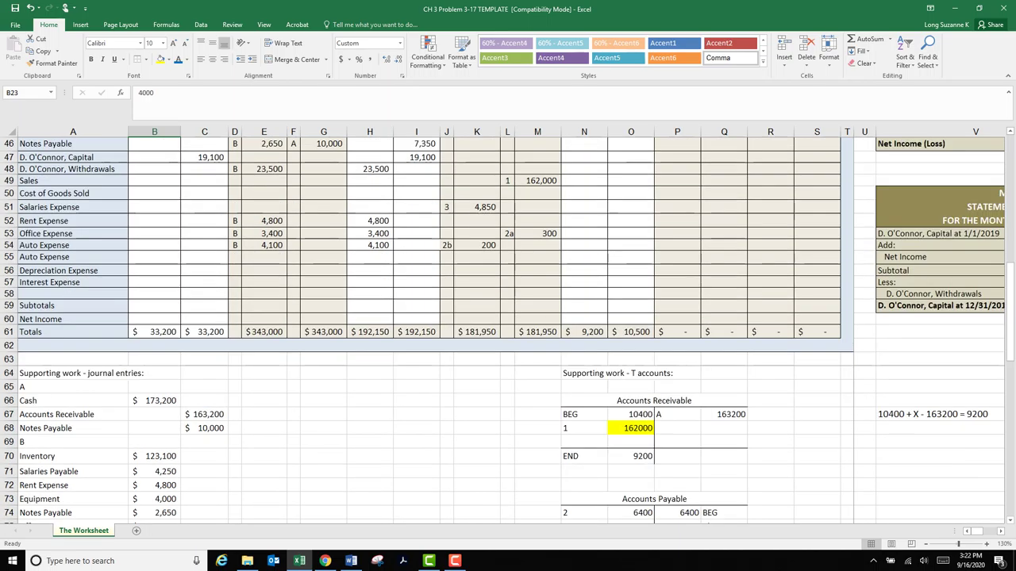
{"action": "scroll", "coordinate": [508, 334], "scroll_direction": "down", "scroll_amount": 11}
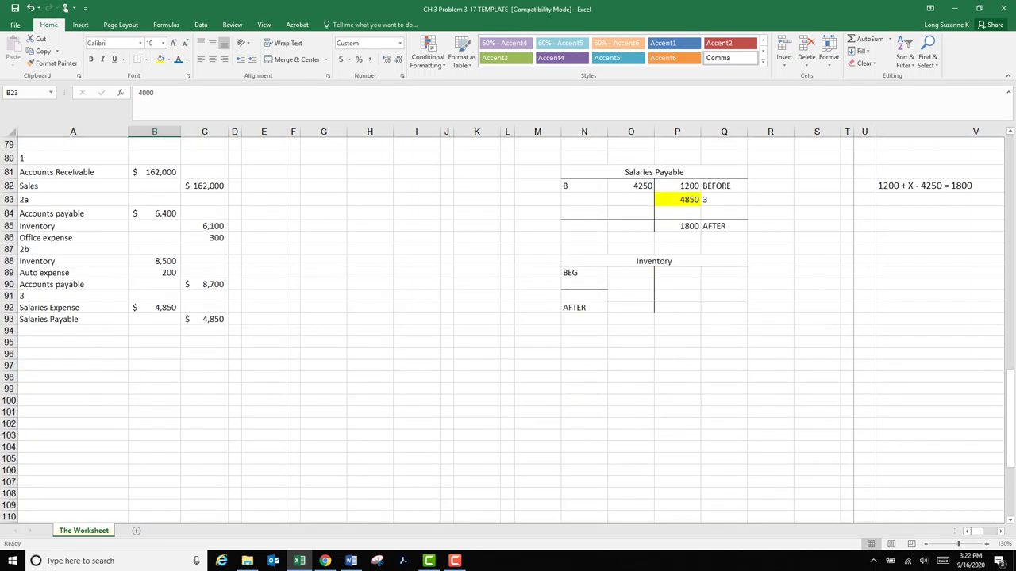
{"action": "left_click", "coordinate": [73, 307]}
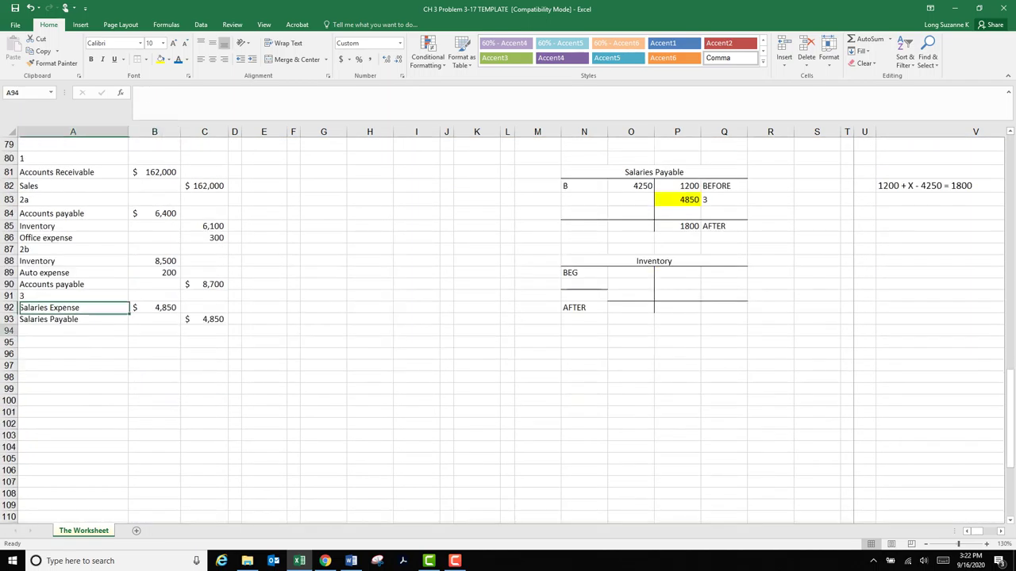
{"action": "left_click", "coordinate": [73, 330]}
{"action": "type", "text": "4"}
{"action": "key", "text": "Return"}
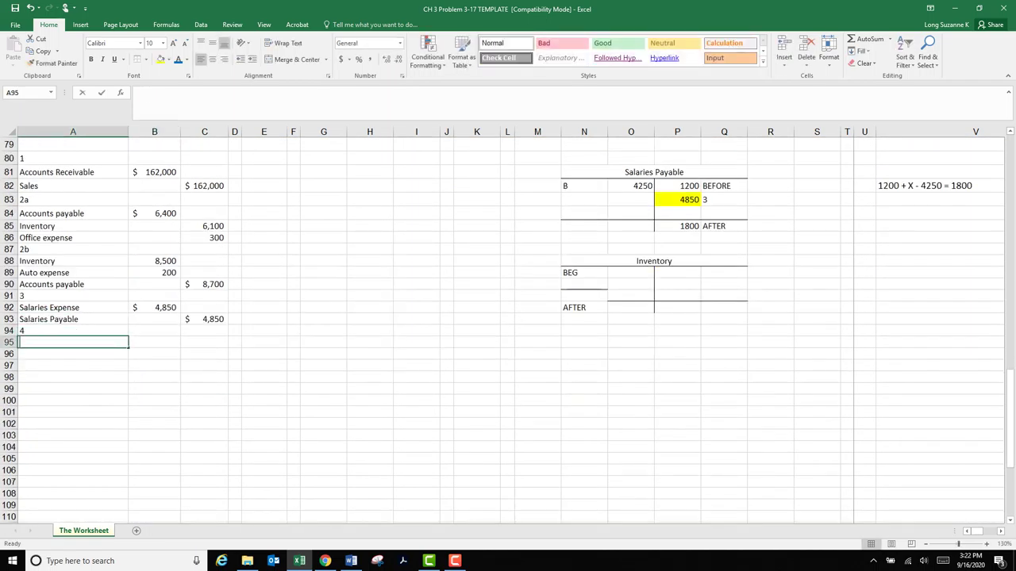
{"action": "type", "text": "Depreciation"}
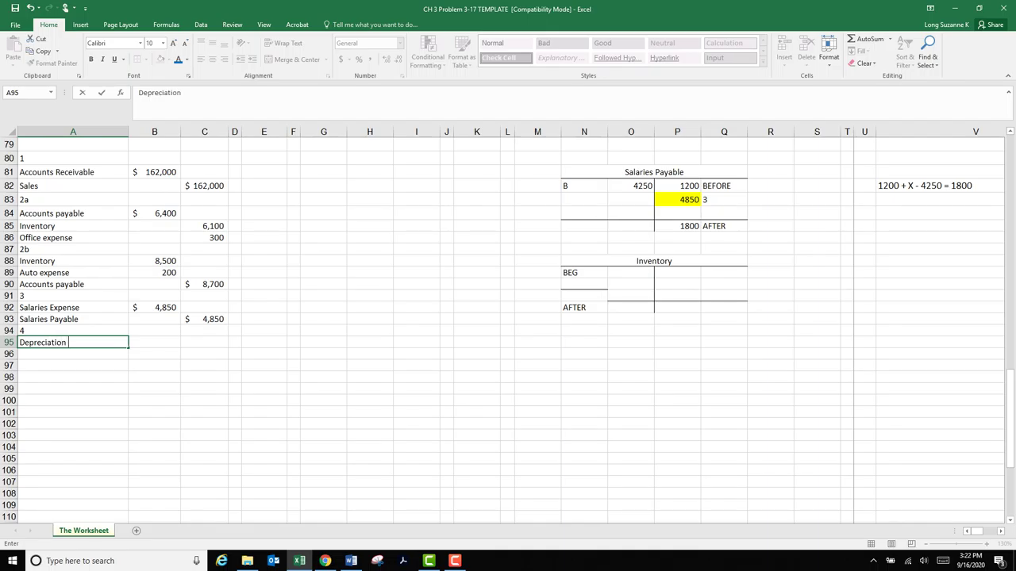
{"action": "type", "text": " Expense"}
{"action": "key", "text": "Tab"}
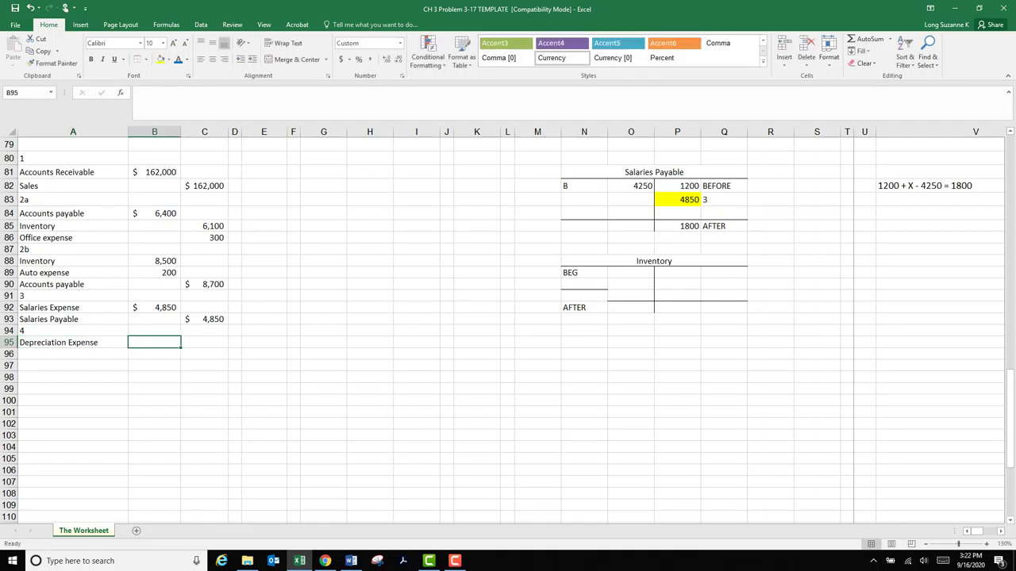
- Calculate the Depreciation Expense debit in B95 with the formula =(8000/10)+(4000/10*(6/12))
{"action": "type", "text": "=(8"}
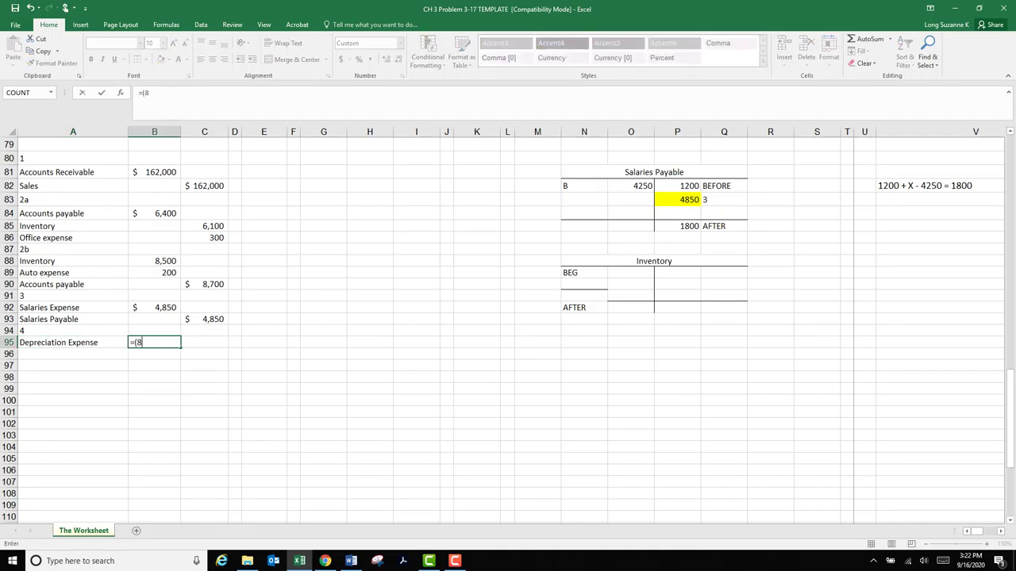
{"action": "type", "text": "000"}
{"action": "type", "text": "/10)+(4000"}
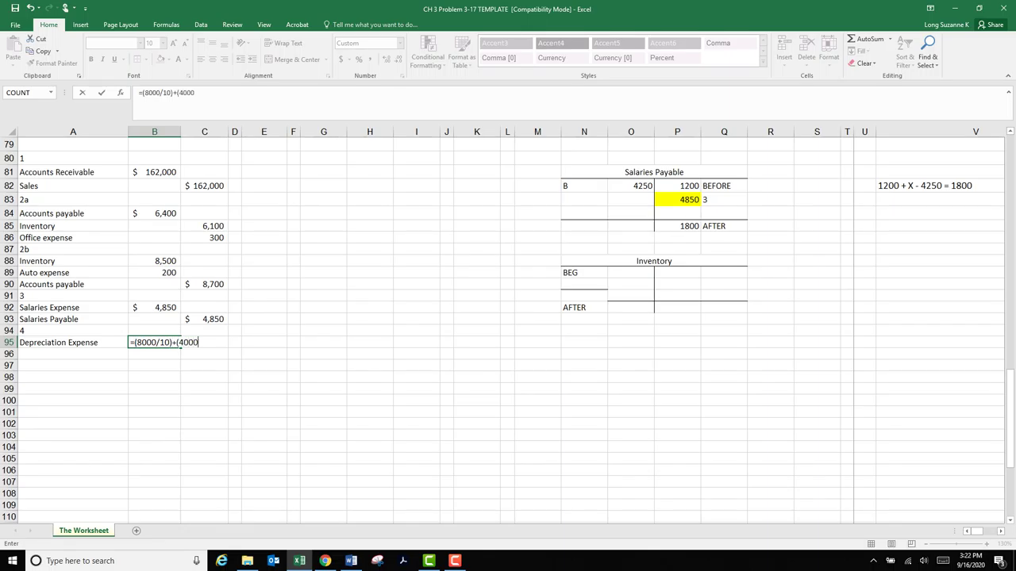
{"action": "type", "text": "/10"}
{"action": "type", "text": "*(6/12))"}
{"action": "key", "text": "Return"}
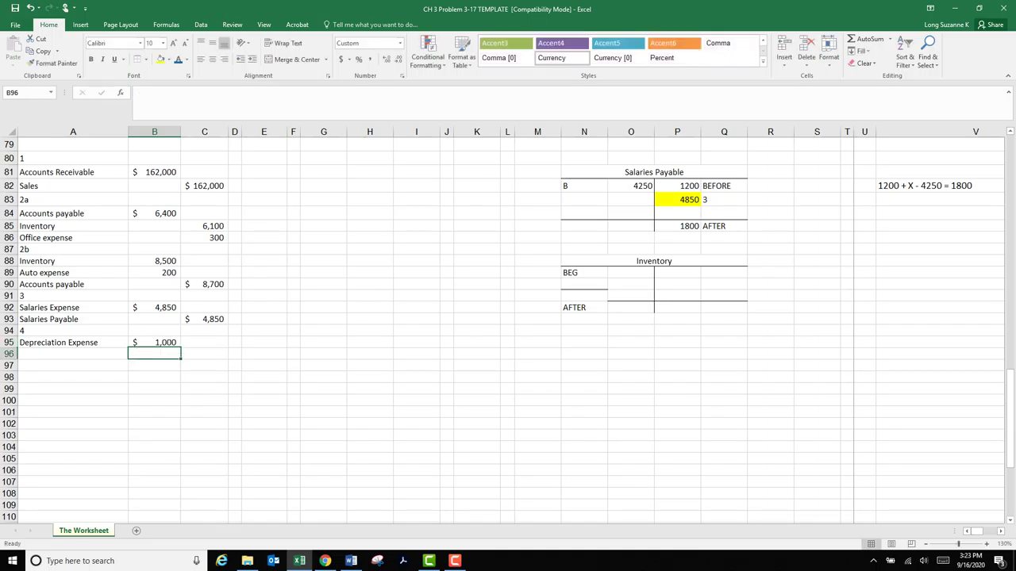
- Fill in entry 4's credit amount in C96 with a formula linking to the debit in B95
{"action": "key", "text": "Right"}
{"action": "type", "text": "="}
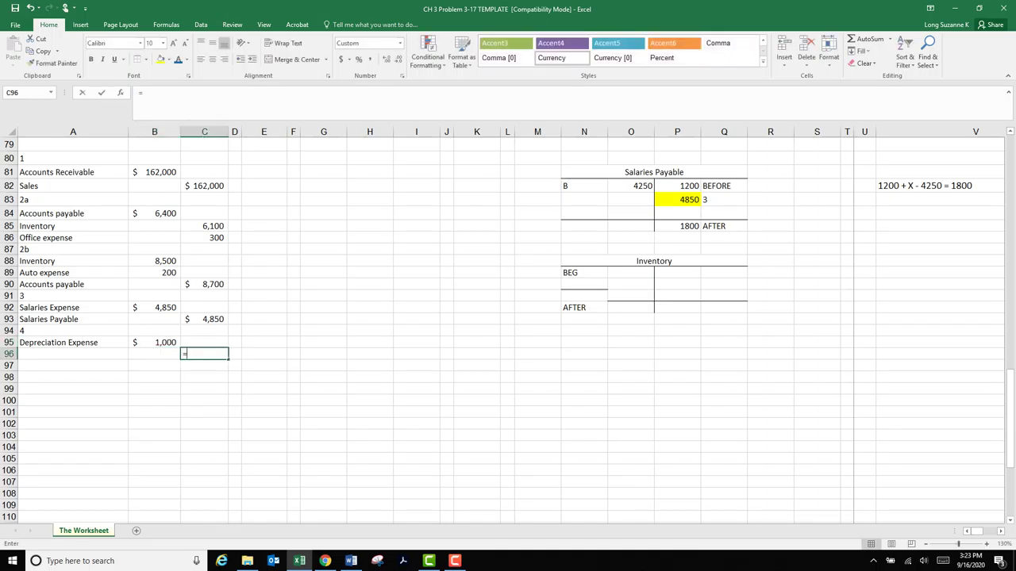
{"action": "key", "text": "Up"}
{"action": "key", "text": "Left"}
{"action": "key", "text": "Return"}
{"action": "left_click", "coordinate": [154, 389]}
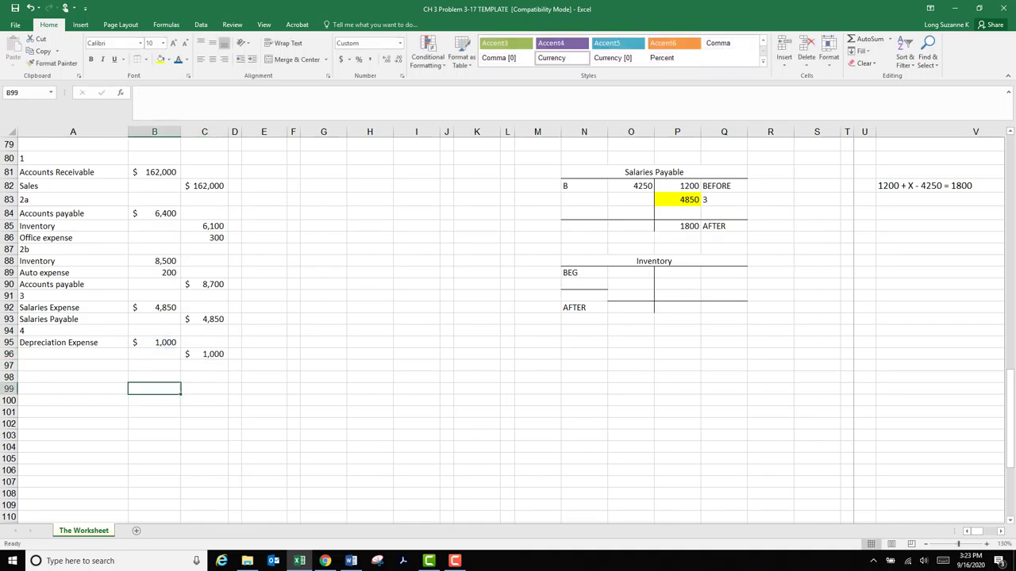
{"action": "left_click_drag", "start_coordinate": [48, 330], "coordinate": [206, 366]}
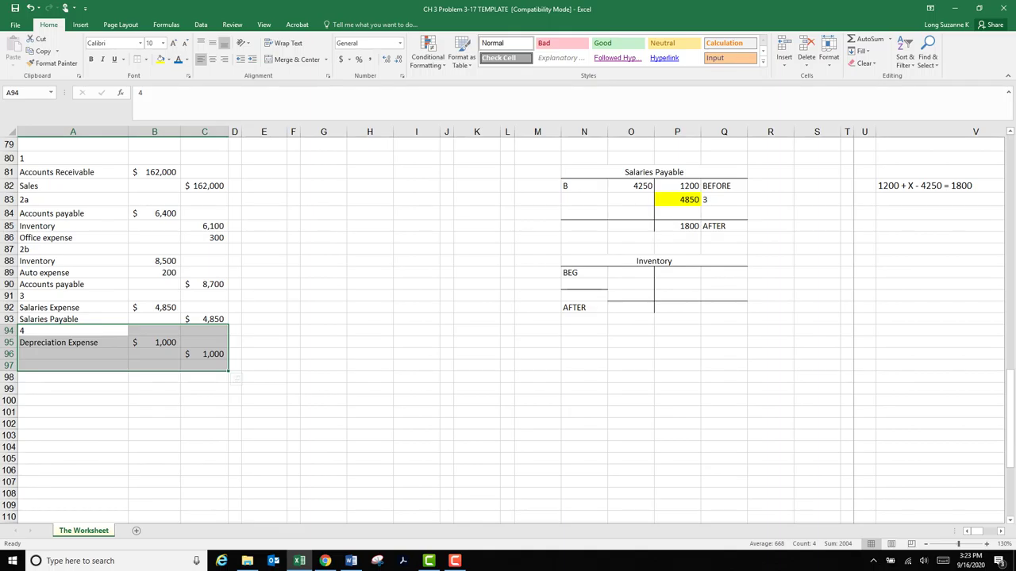
- Copy the Accumulated Depreciation account title from A42 of the worksheet into A96 as entry 4's credit account
{"action": "left_click", "coordinate": [73, 355]}
{"action": "scroll", "coordinate": [508, 326], "scroll_direction": "up", "scroll_amount": 13}
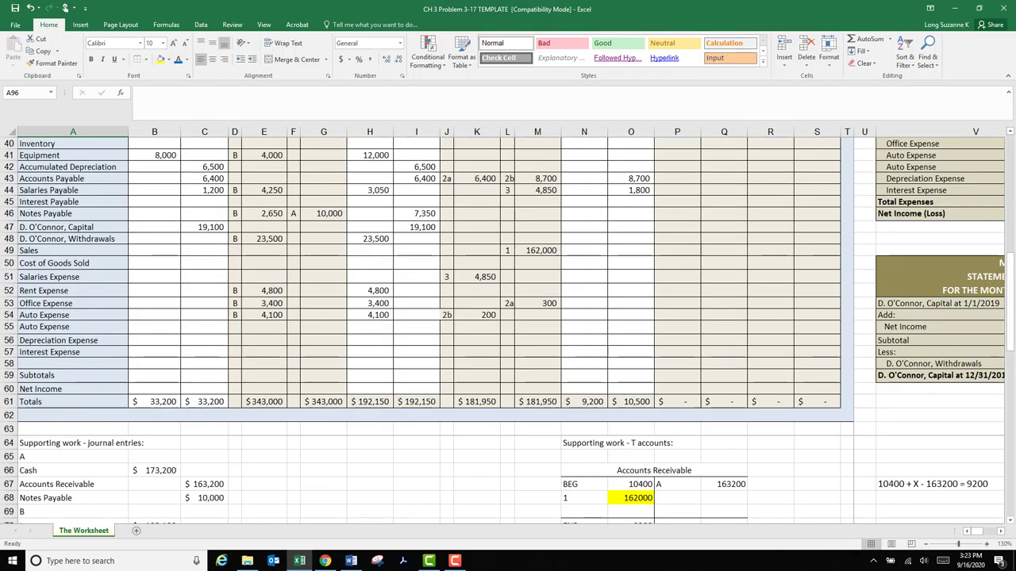
{"action": "scroll", "coordinate": [508, 325], "scroll_direction": "up", "scroll_amount": 2}
{"action": "left_click", "coordinate": [73, 269]}
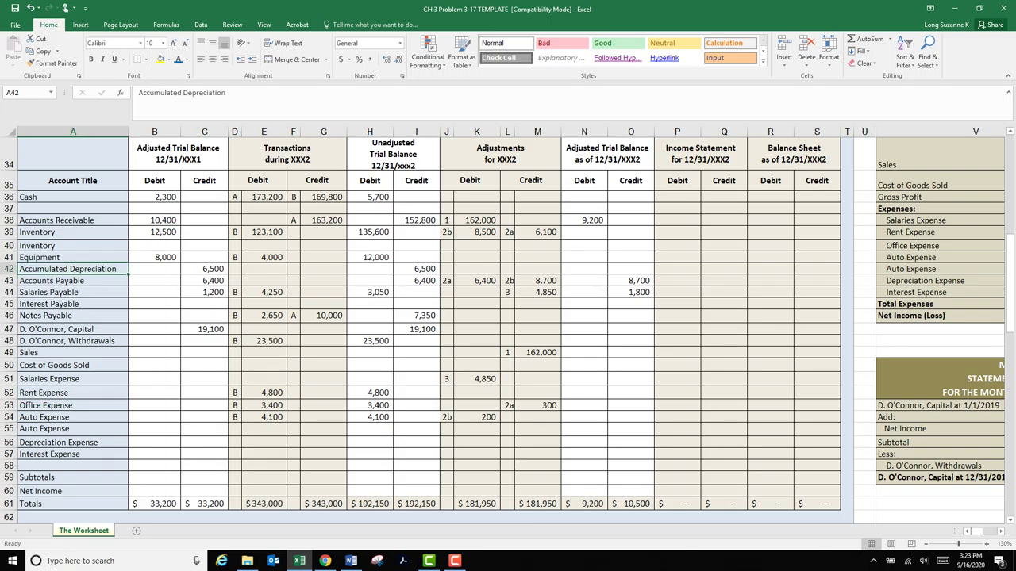
{"action": "left_click_drag", "start_coordinate": [138, 92], "coordinate": [226, 92]}
{"action": "key", "text": "ctrl+c"}
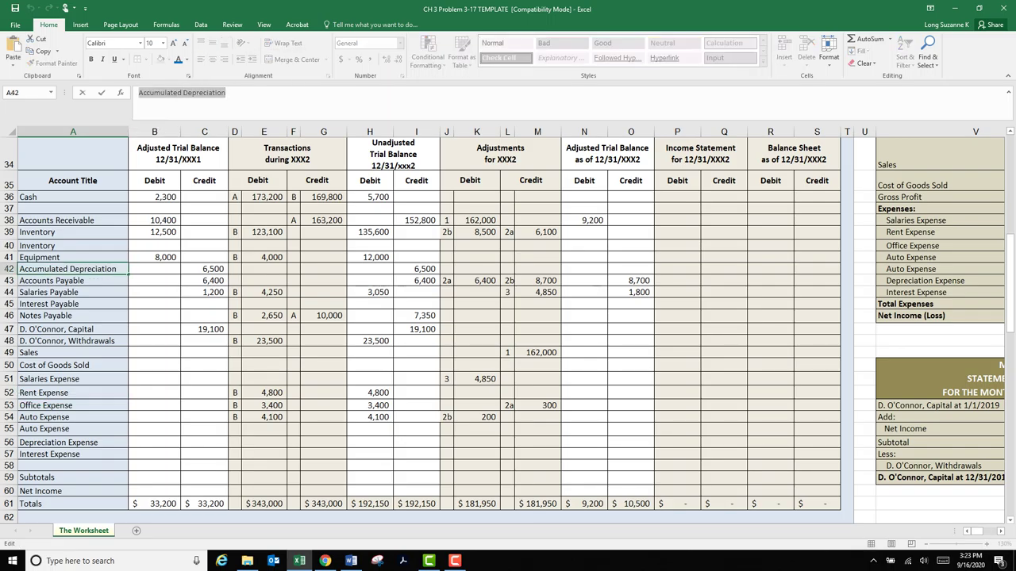
{"action": "left_click", "coordinate": [205, 281]}
{"action": "scroll", "coordinate": [508, 330], "scroll_direction": "down", "scroll_amount": 14}
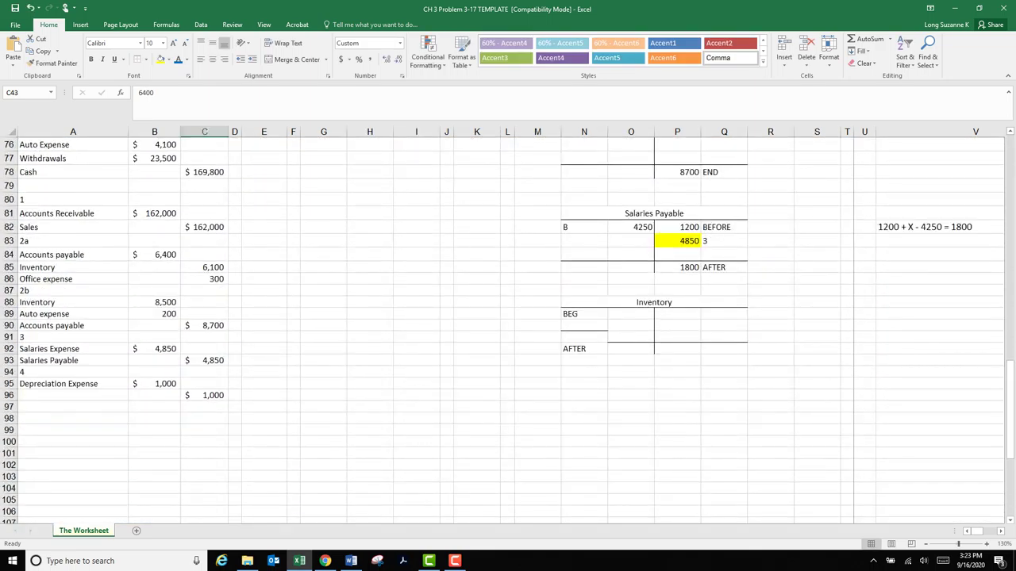
{"action": "left_click", "coordinate": [73, 395]}
{"action": "key", "text": "F2"}
{"action": "key", "text": "ctrl+v"}
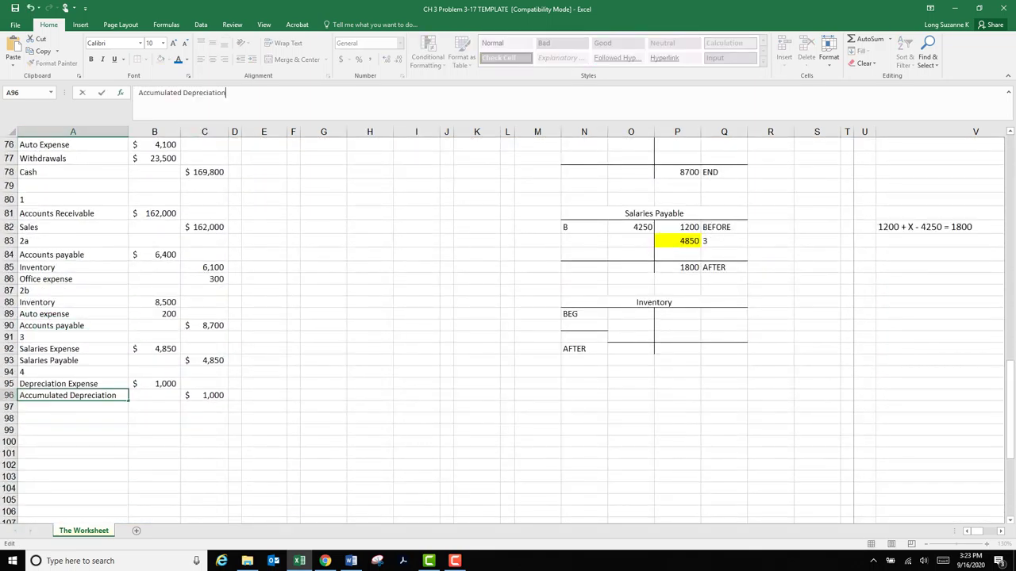
{"action": "key", "text": "Return"}
{"action": "left_click", "coordinate": [446, 477]}
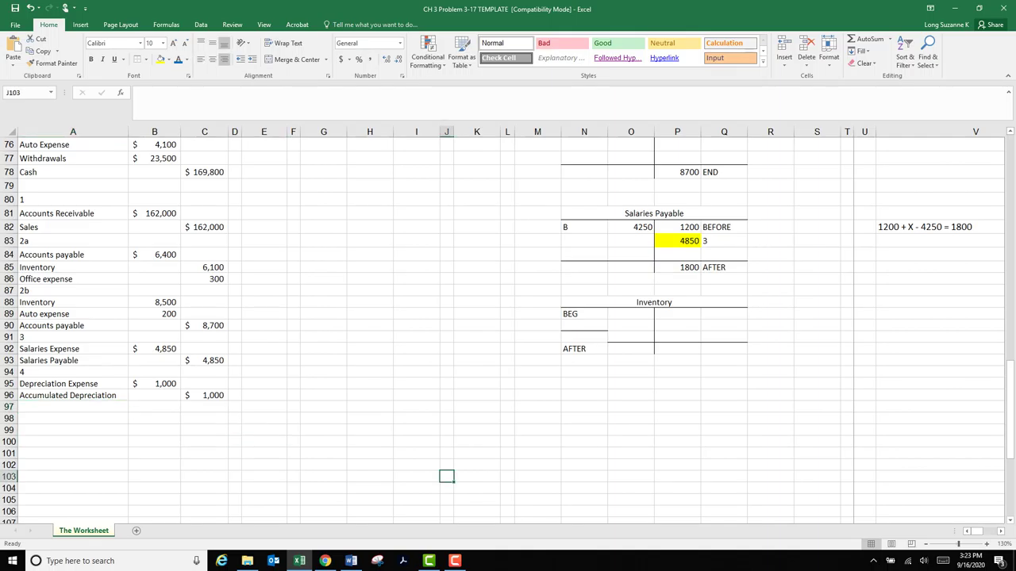
{"action": "scroll", "coordinate": [502, 330], "scroll_direction": "up", "scroll_amount": 18}
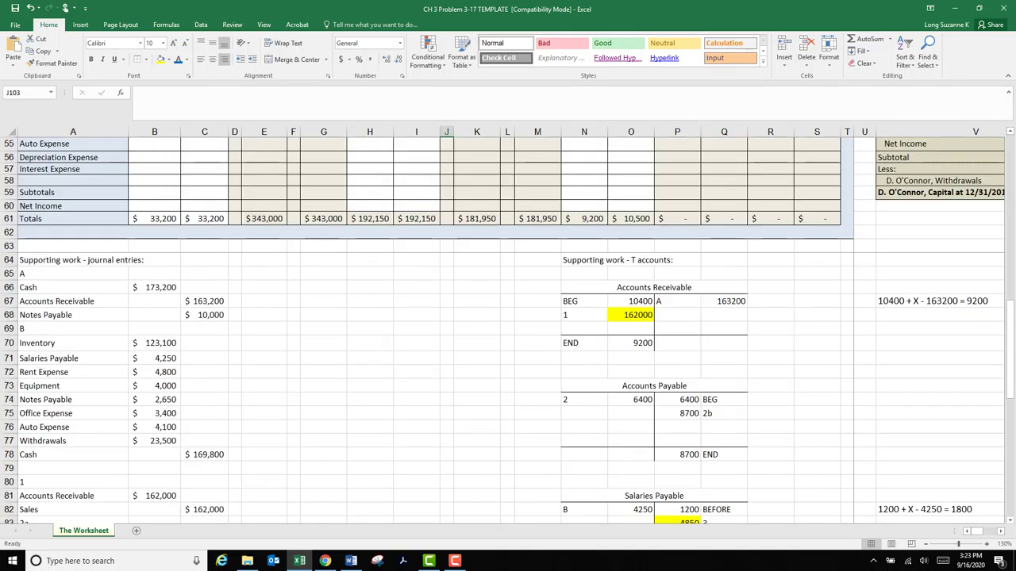
- Post entry 4's debit of 1000 to Depreciation Expense in the Adjustments columns, with reference 4 in J56
{"action": "scroll", "coordinate": [502, 330], "scroll_direction": "down", "scroll_amount": 5}
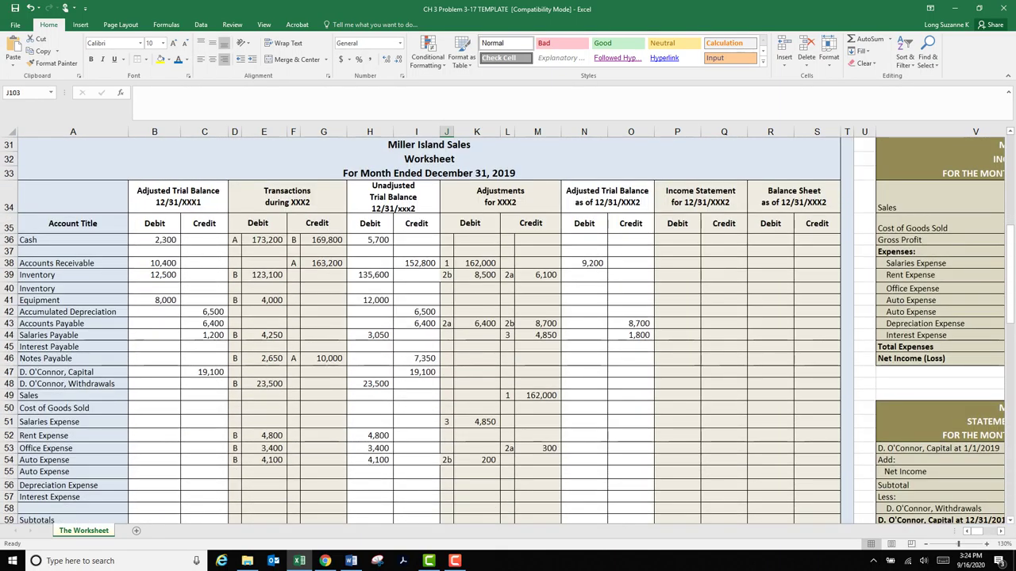
{"action": "left_click", "coordinate": [9, 378]}
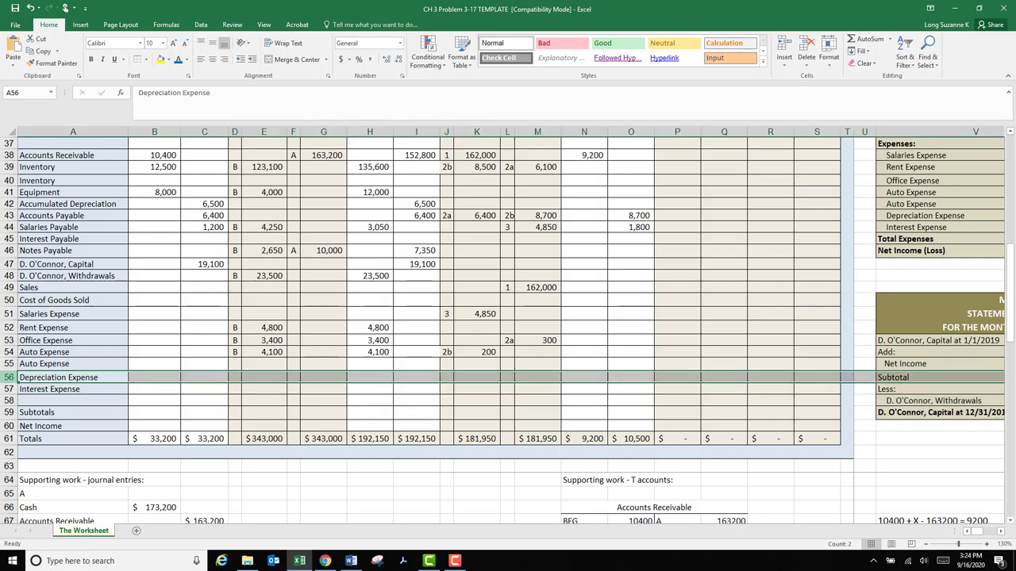
{"action": "left_click", "coordinate": [446, 378]}
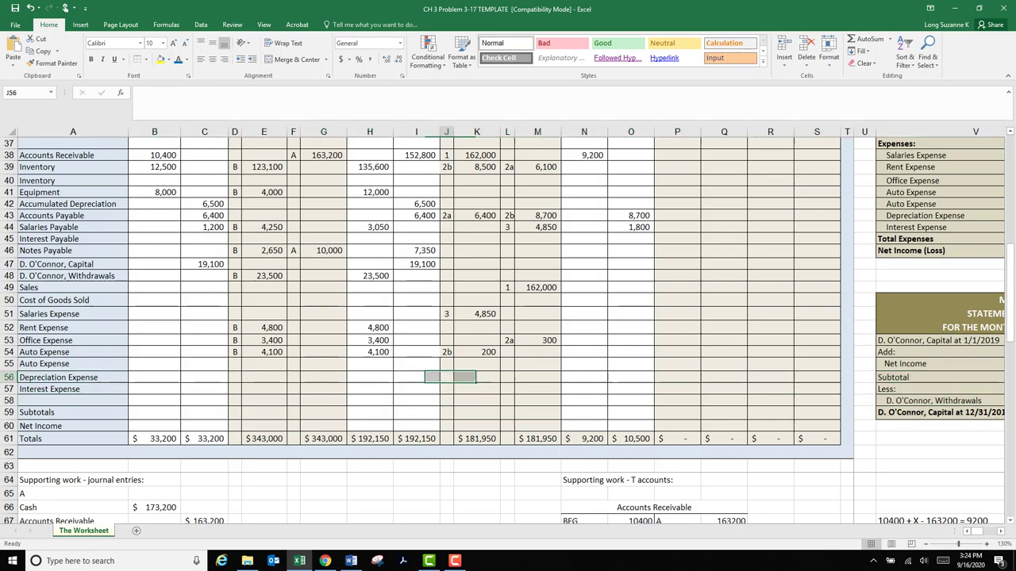
{"action": "type", "text": "4"}
{"action": "key", "text": "Tab"}
{"action": "type", "text": "1000"}
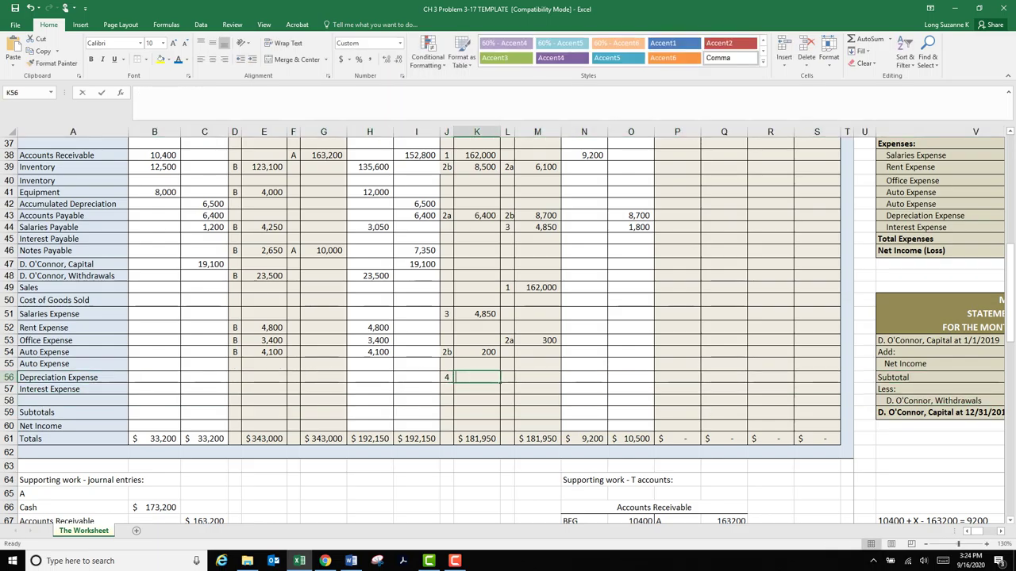
{"action": "key", "text": "Return"}
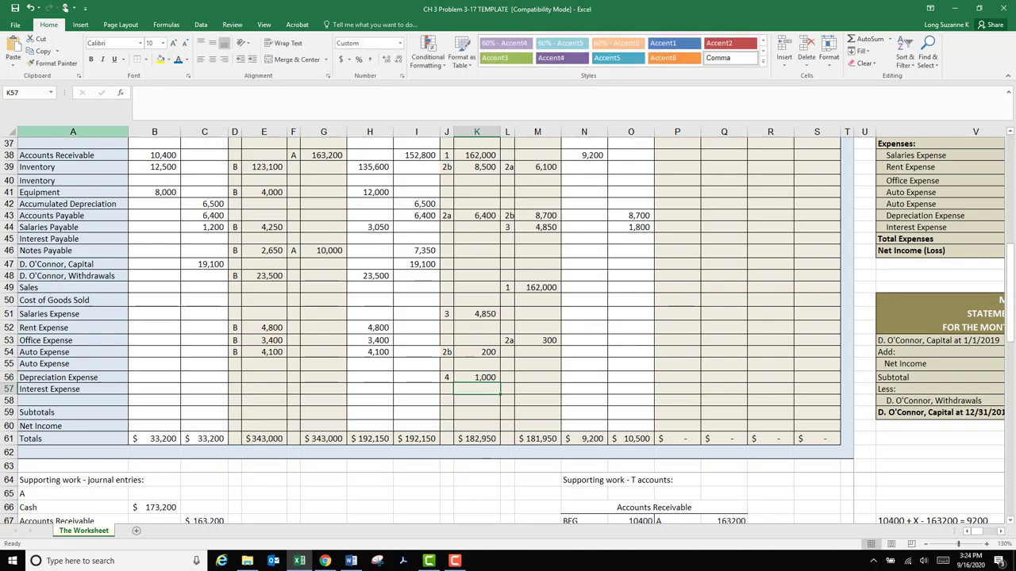
- Post entry 4's credit of 1000 to Accumulated Depreciation in the Adjustments columns, with reference 4 in L42
{"action": "left_click", "coordinate": [9, 204]}
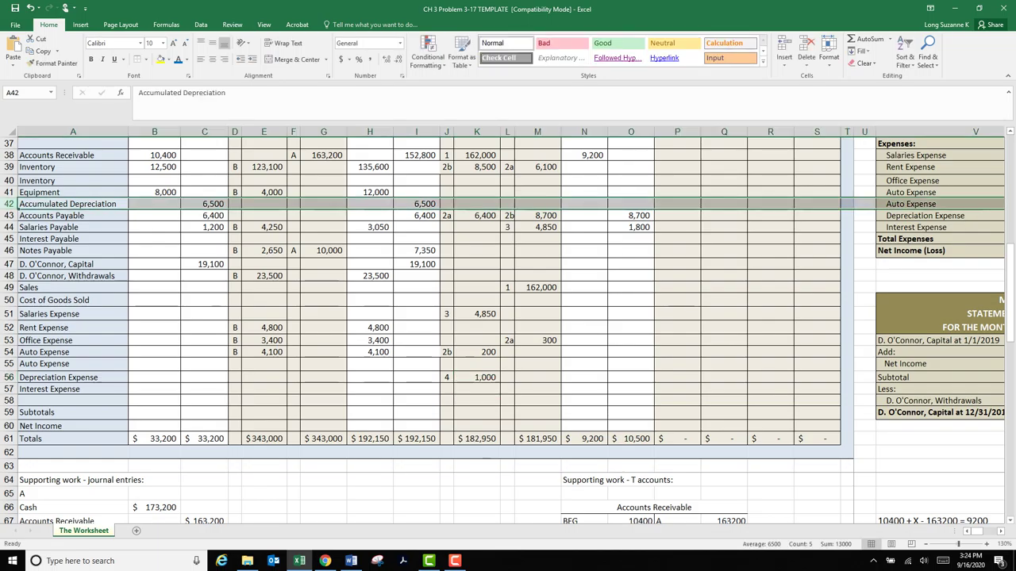
{"action": "left_click", "coordinate": [508, 204]}
{"action": "type", "text": "4"}
{"action": "key", "text": "Tab"}
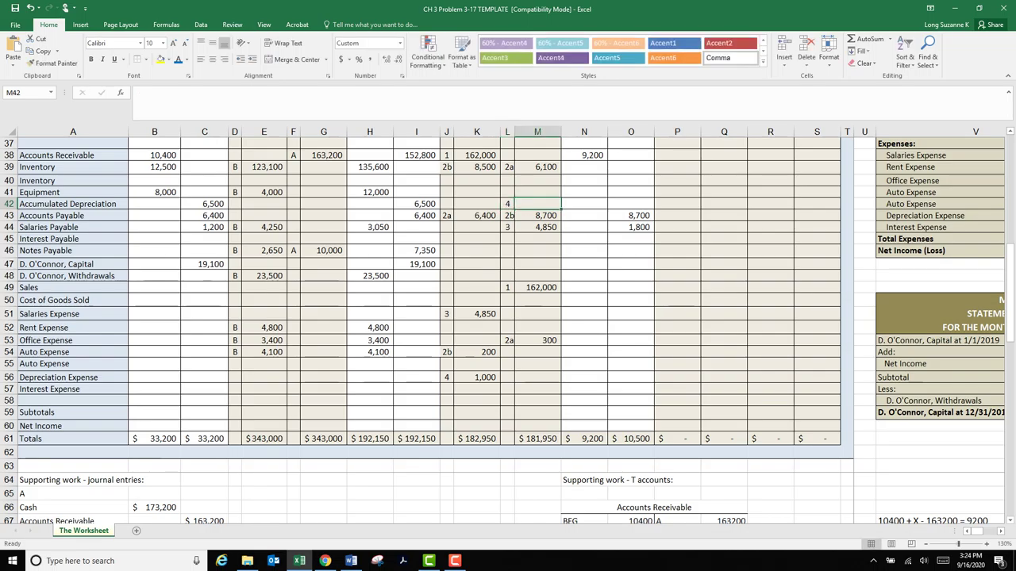
{"action": "type", "text": "1000"}
{"action": "key", "text": "Return"}
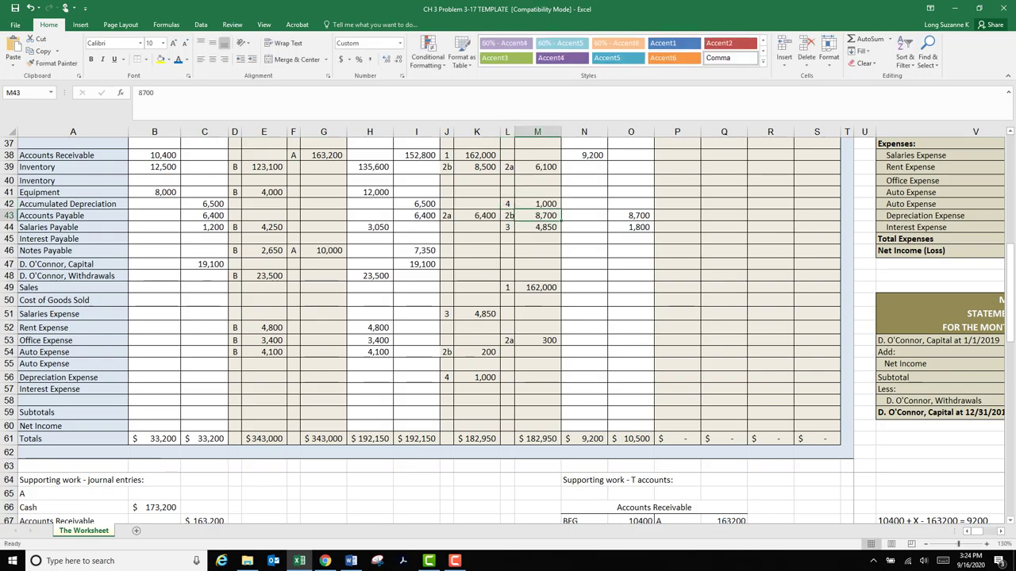
- Colour the text of item 4 on equipment depreciation blue in the other-information list, matching the items already processed
{"action": "scroll", "coordinate": [508, 331], "scroll_direction": "down", "scroll_amount": 12}
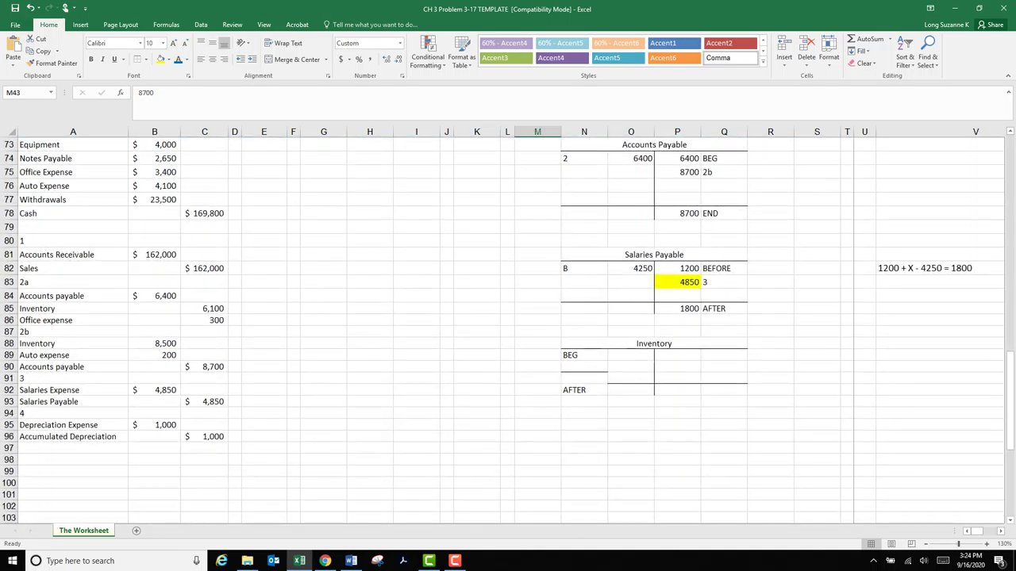
{"action": "scroll", "coordinate": [508, 331], "scroll_direction": "up", "scroll_amount": 20}
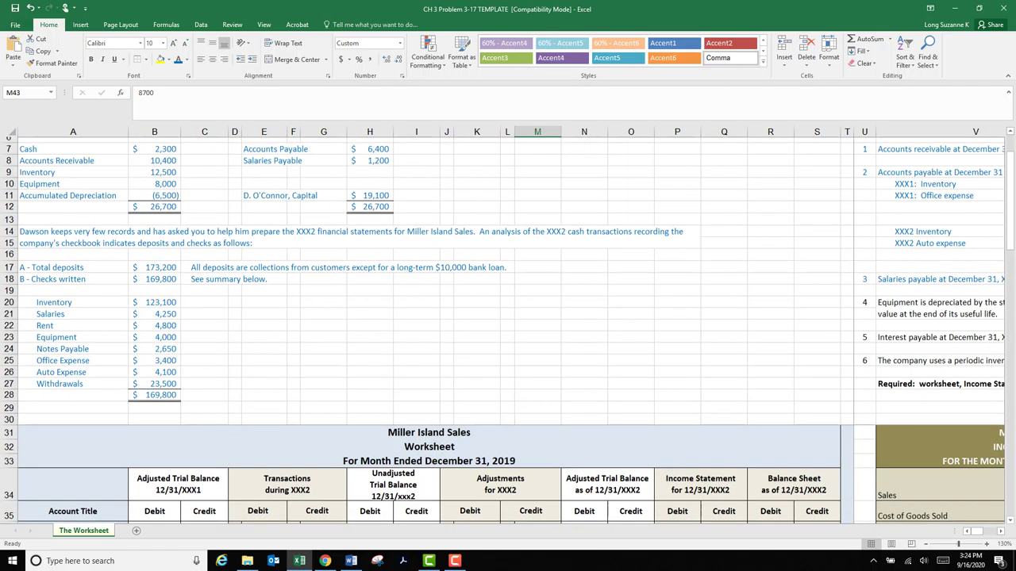
{"action": "scroll", "coordinate": [508, 325], "scroll_direction": "right", "scroll_amount": 4}
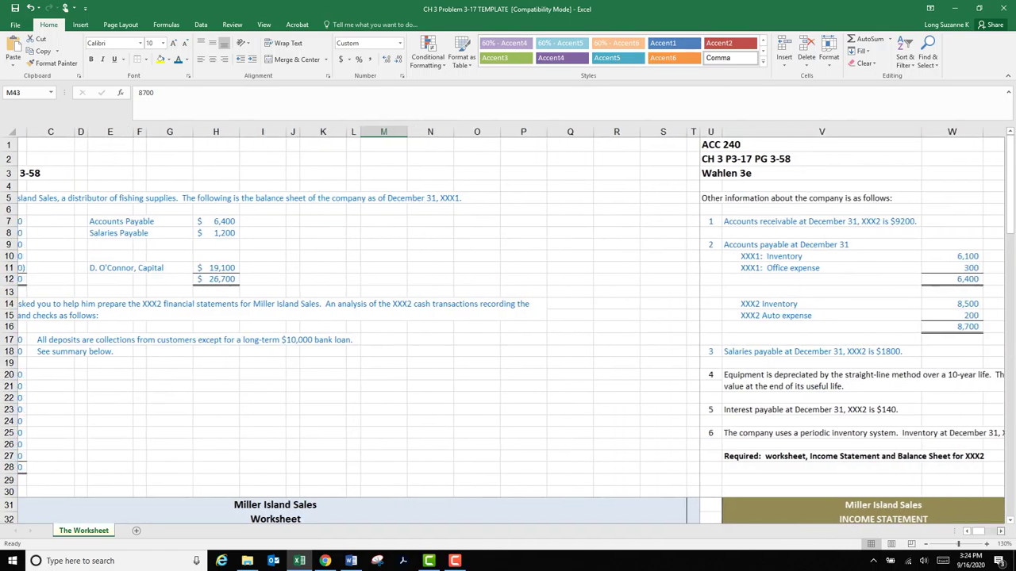
{"action": "scroll", "coordinate": [508, 326], "scroll_direction": "right", "scroll_amount": 5}
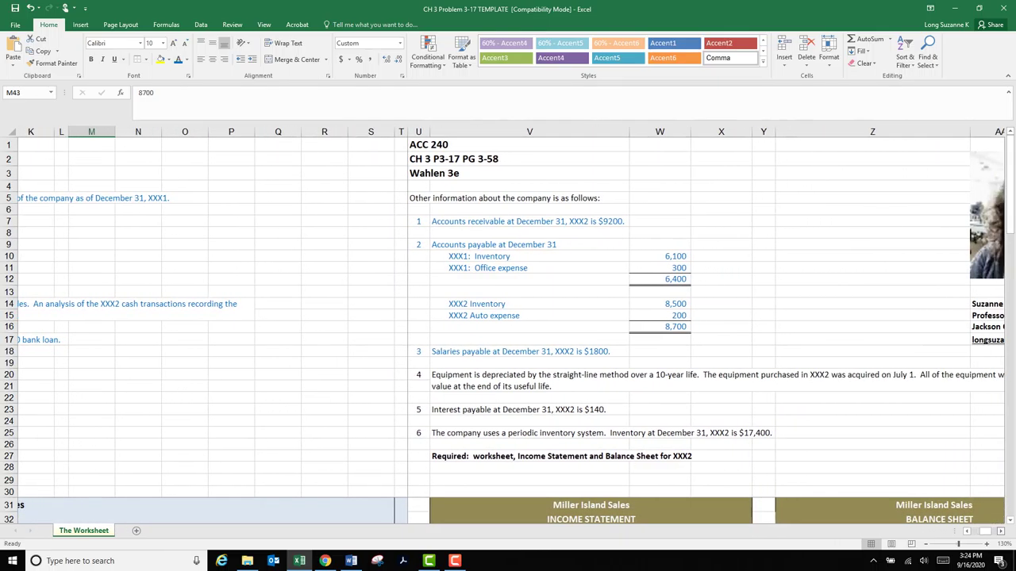
{"action": "scroll", "coordinate": [508, 325], "scroll_direction": "right", "scroll_amount": 5}
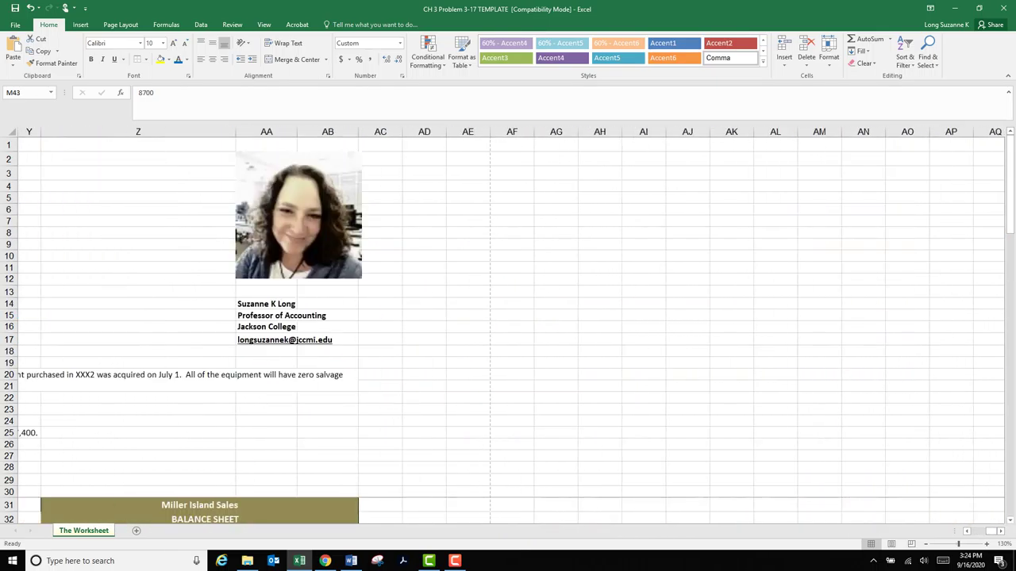
{"action": "scroll", "coordinate": [507, 325], "scroll_direction": "left", "scroll_amount": 5}
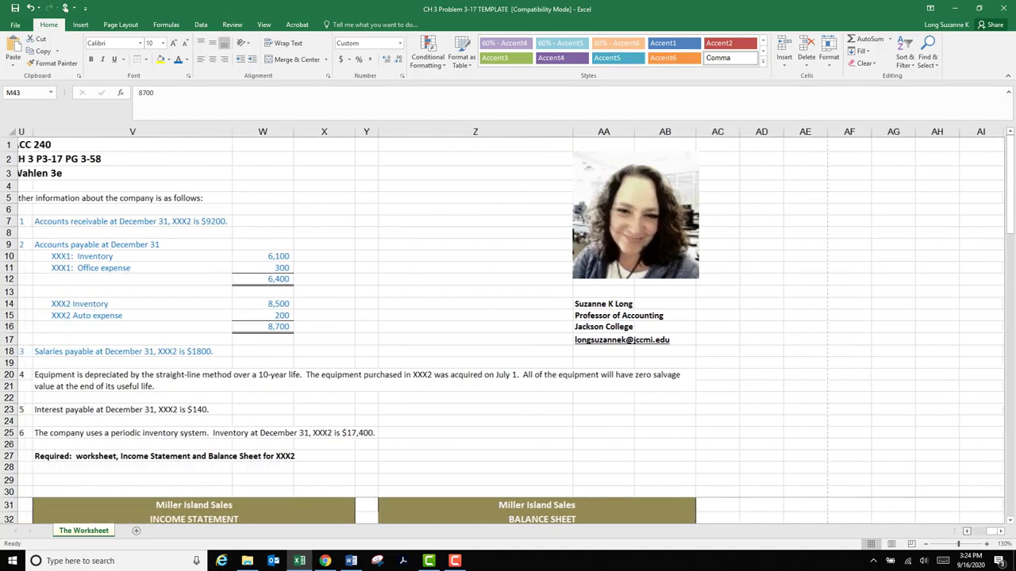
{"action": "scroll", "coordinate": [508, 326], "scroll_direction": "left", "scroll_amount": 1}
{"action": "left_click_drag", "start_coordinate": [42, 376], "coordinate": [104, 377]}
{"action": "left_click", "coordinate": [179, 60]}
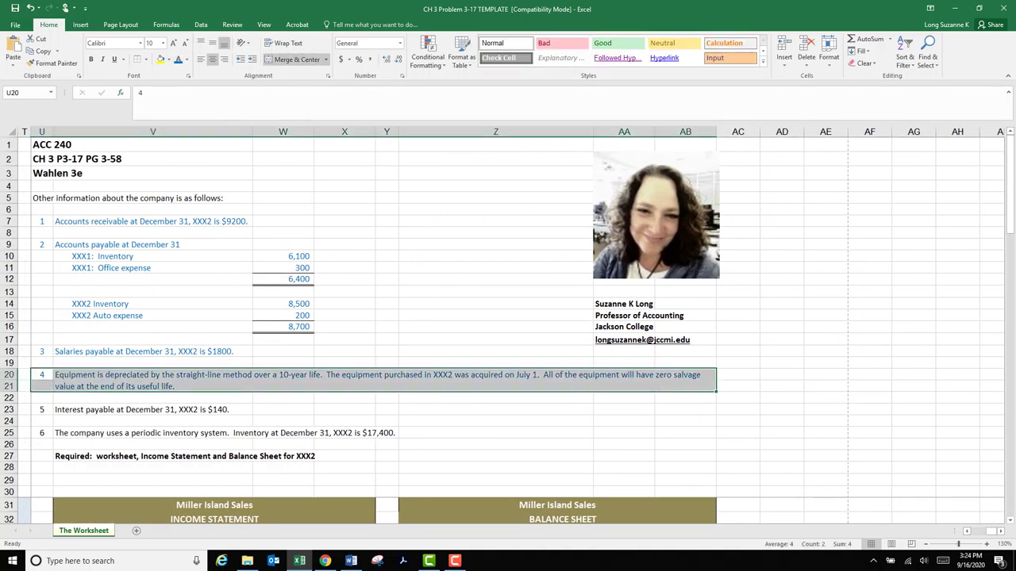
- Enter the year-end Interest Payable balance from item 5, 140, as an Adjusted Trial Balance XXX2 credit in O45
{"action": "left_click", "coordinate": [42, 409]}
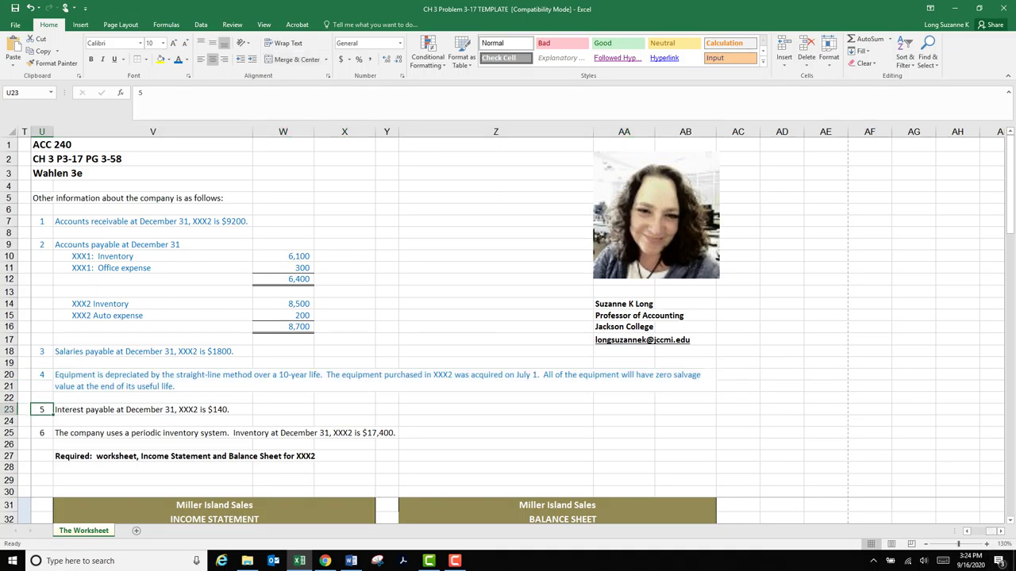
{"action": "left_click_drag", "start_coordinate": [992, 531], "coordinate": [977, 531]}
{"action": "scroll", "coordinate": [508, 333], "scroll_direction": "down", "scroll_amount": 9}
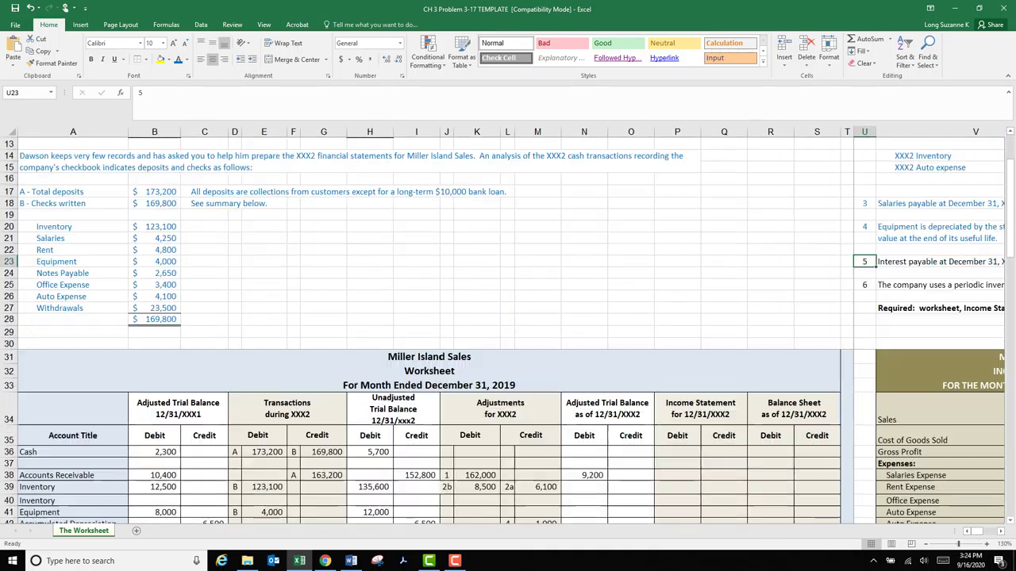
{"action": "scroll", "coordinate": [508, 333], "scroll_direction": "down", "scroll_amount": 1}
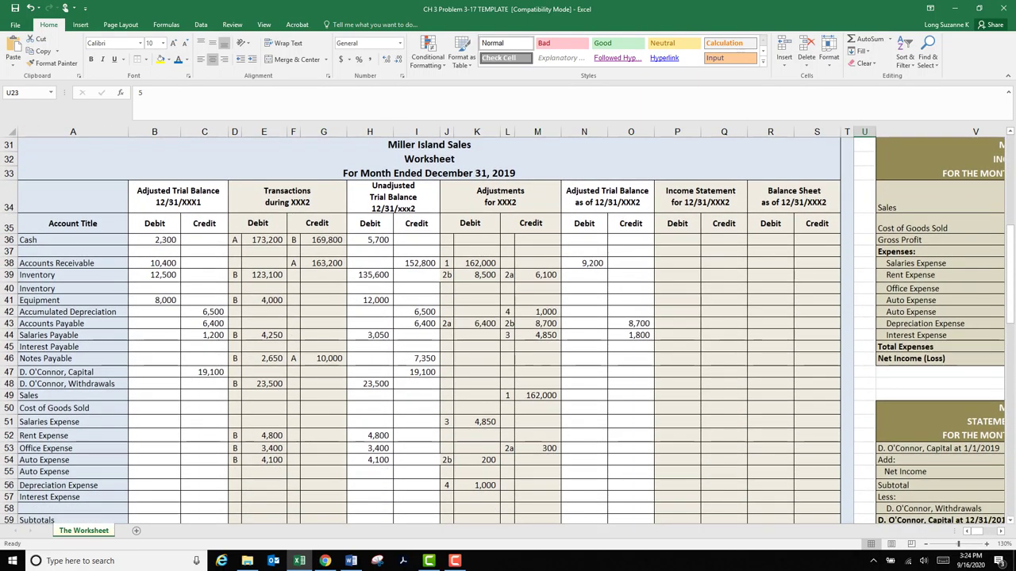
{"action": "left_click", "coordinate": [73, 347]}
{"action": "left_click", "coordinate": [9, 347]}
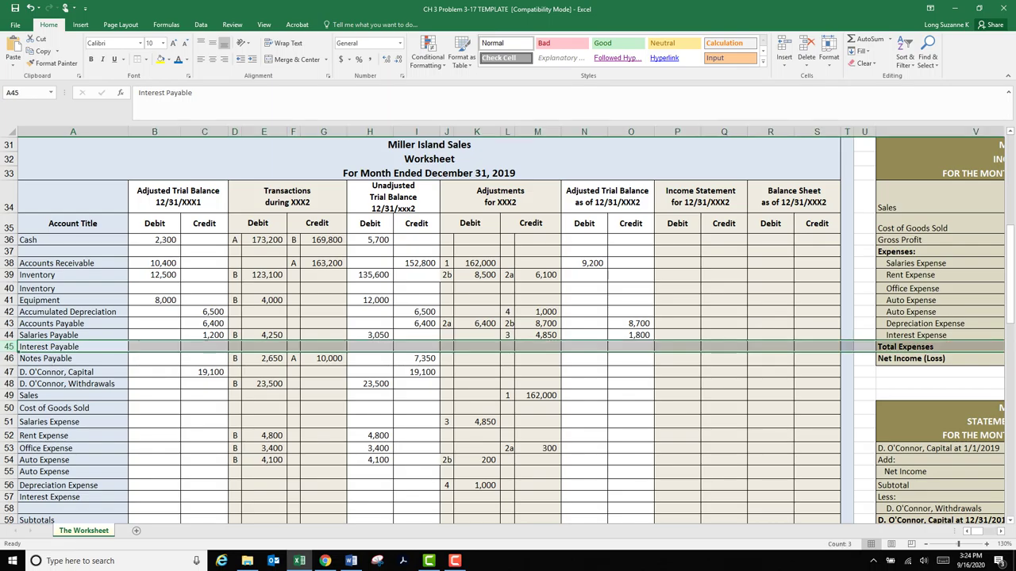
{"action": "left_click", "coordinate": [631, 347]}
{"action": "type", "text": "140"}
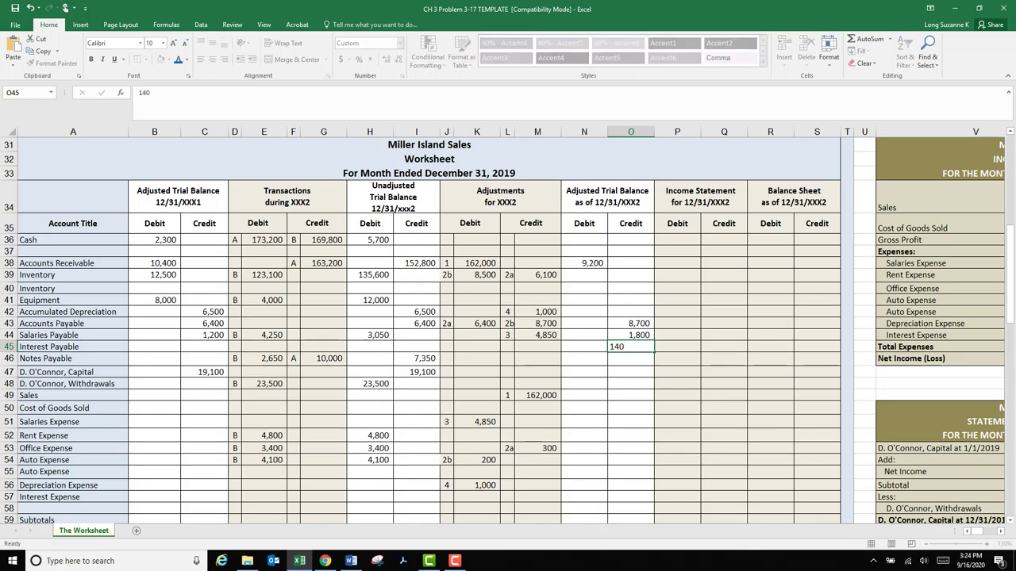
{"action": "key", "text": "Return"}
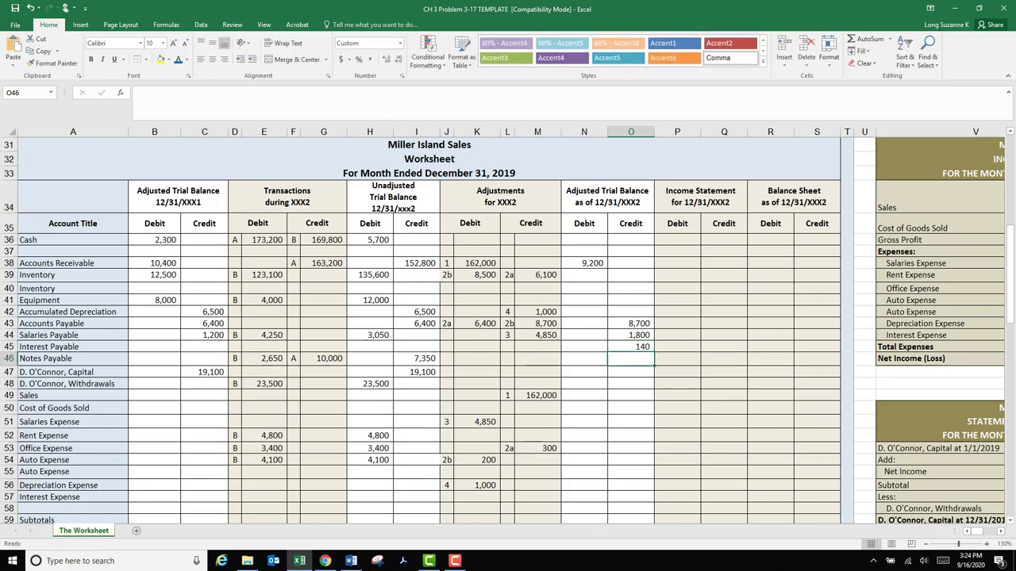
- Start the interest adjustment in the supporting journal entries with reference 5 in A97
{"action": "left_click", "coordinate": [9, 347]}
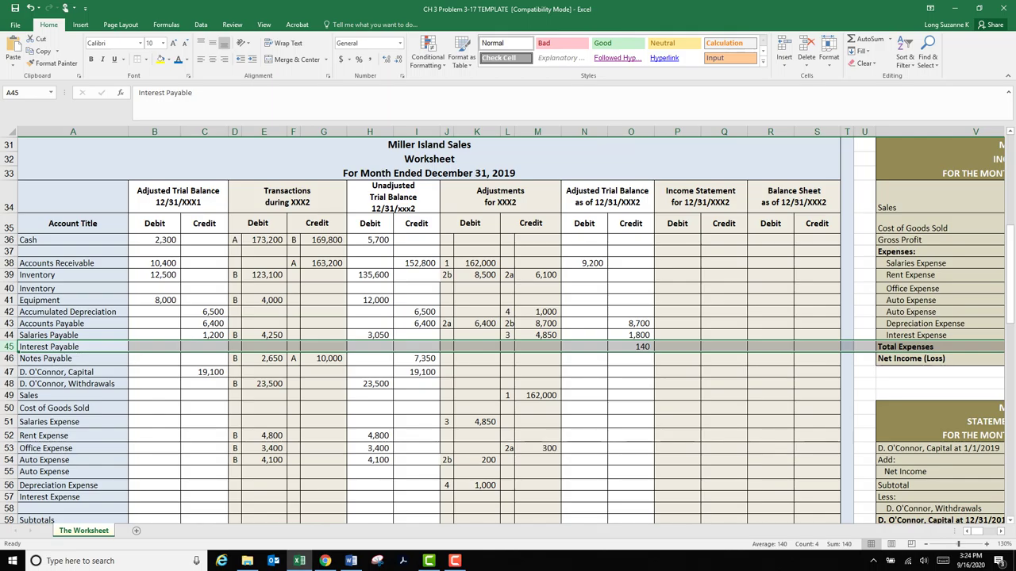
{"action": "scroll", "coordinate": [507, 331], "scroll_direction": "down", "scroll_amount": 17}
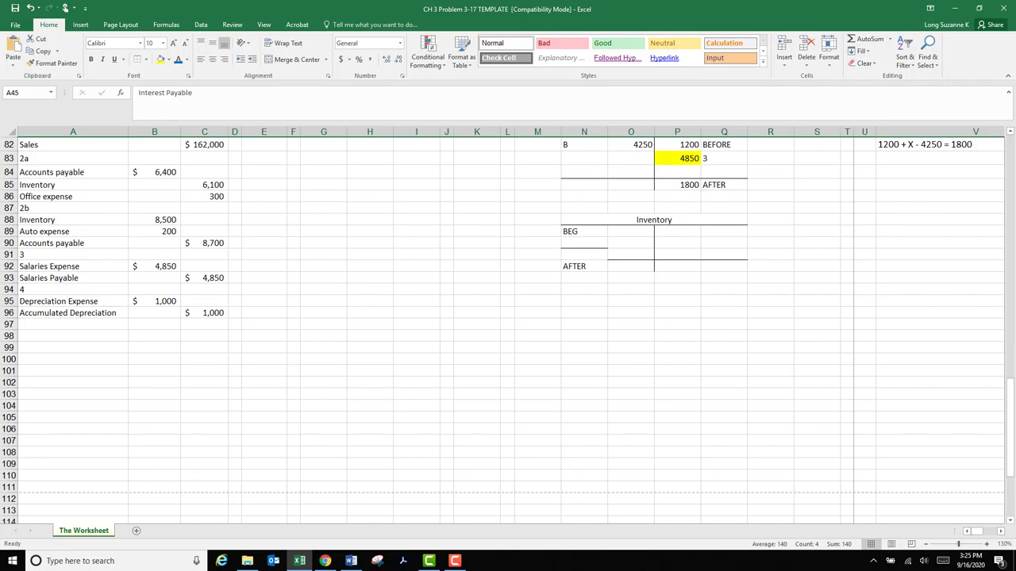
{"action": "left_click", "coordinate": [73, 325]}
{"action": "type", "text": "5"}
{"action": "key", "text": "Return"}
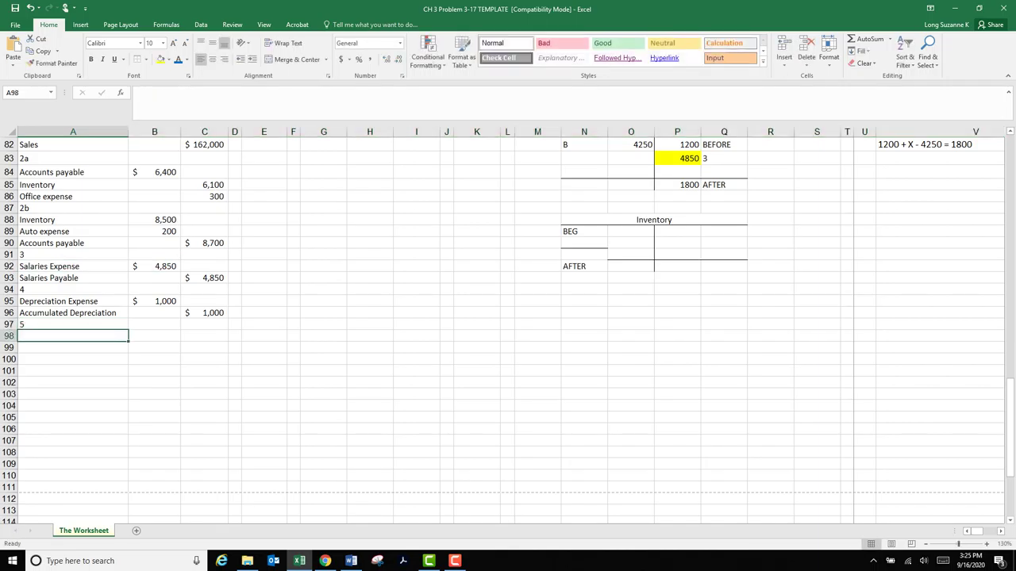
- Record entry 5's credit to Interest Payable in A99 with the amount 140 in C99, leaving row 98 for the debit
{"action": "key", "text": "Return"}
{"action": "type", "text": "Interest Payable"}
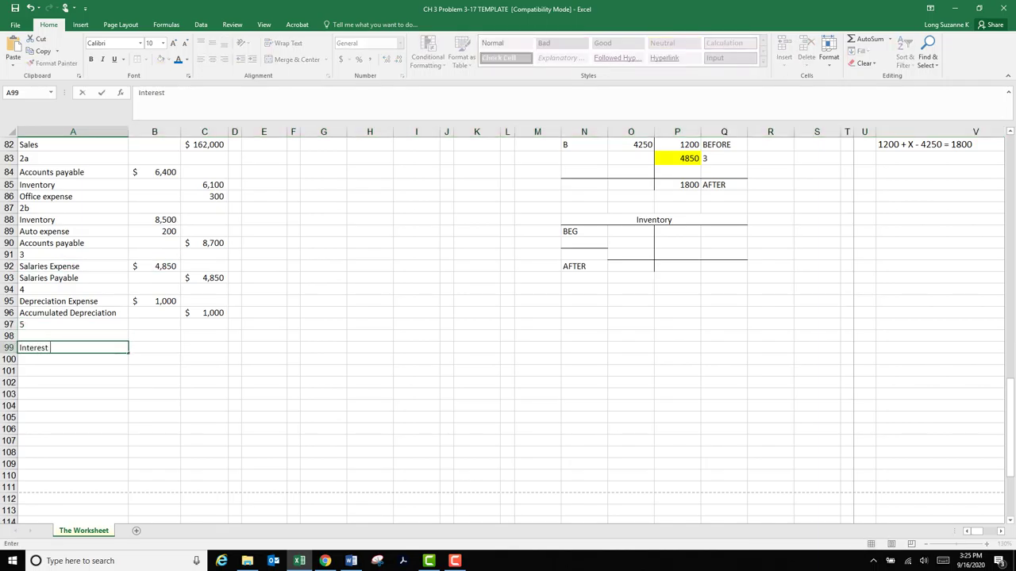
{"action": "key", "text": "Tab"}
{"action": "key", "text": "Tab"}
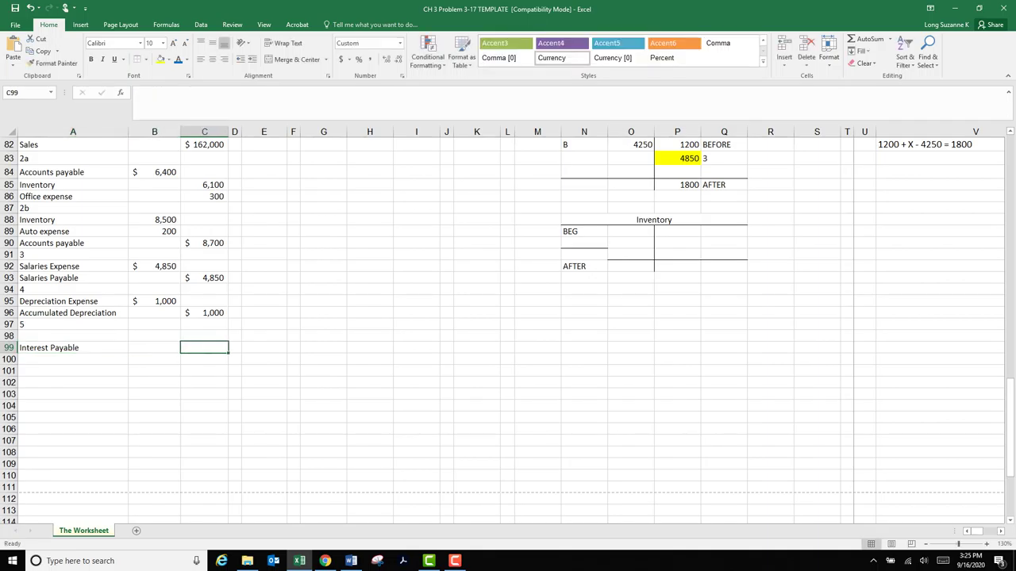
{"action": "type", "text": "140"}
{"action": "key", "text": "Return"}
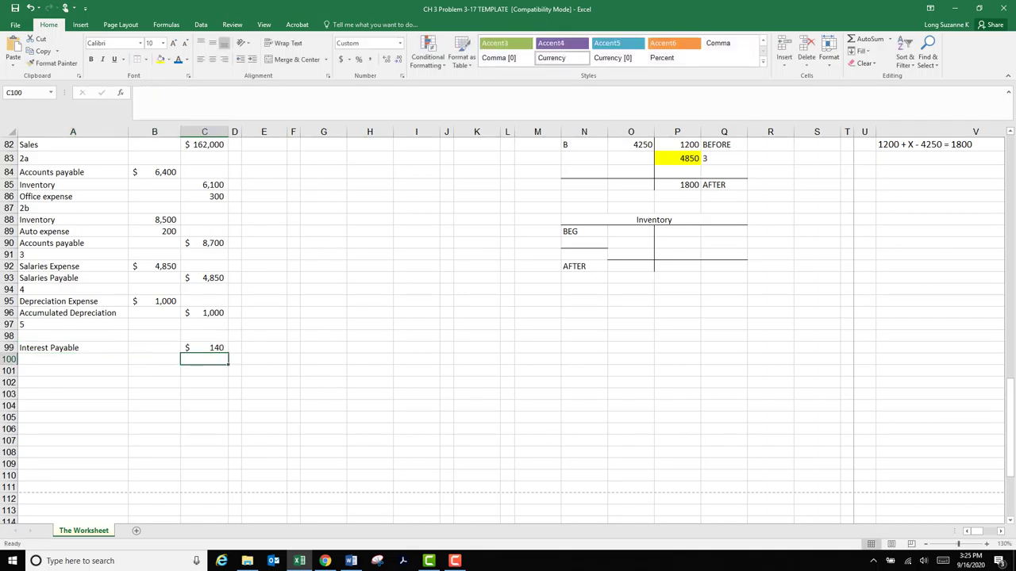
- Enter entry 5's debit amount of 140 in B98
{"action": "key", "text": "Page_Down"}
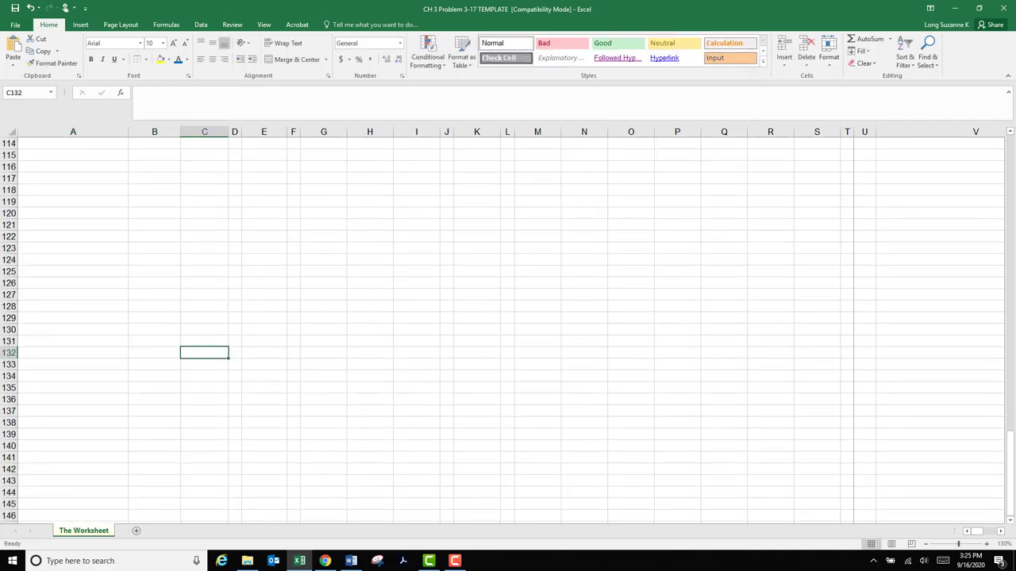
{"action": "left_click", "coordinate": [73, 329]}
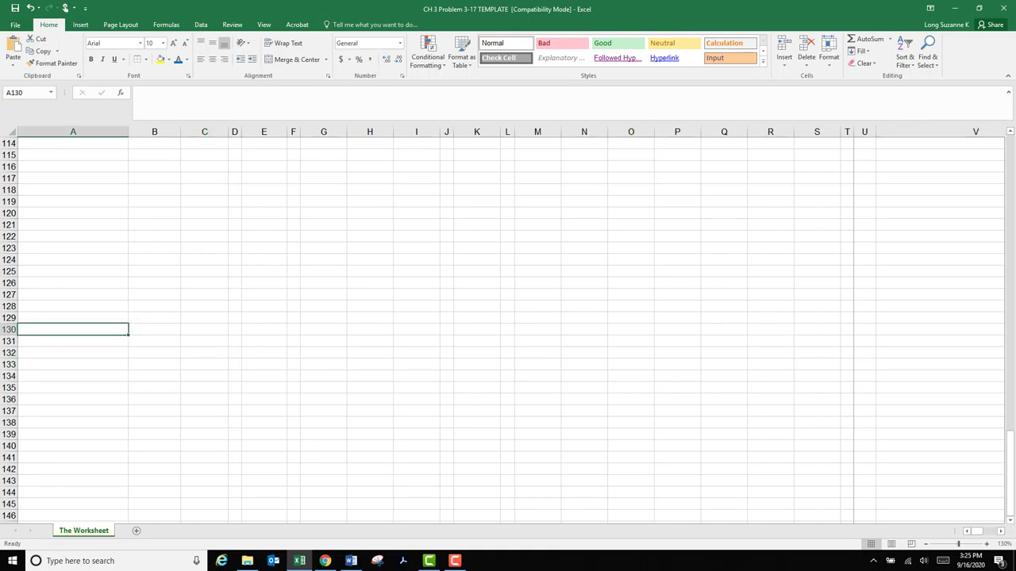
{"action": "scroll", "coordinate": [508, 326], "scroll_direction": "up", "scroll_amount": 11}
{"action": "left_click", "coordinate": [155, 411]}
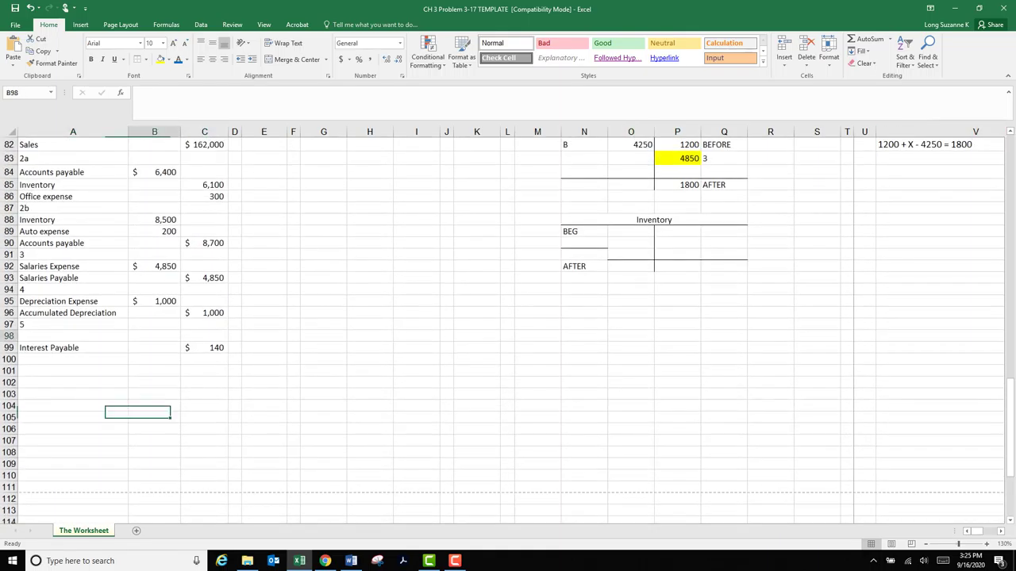
{"action": "left_click", "coordinate": [155, 335]}
{"action": "type", "text": "140"}
{"action": "key", "text": "Return"}
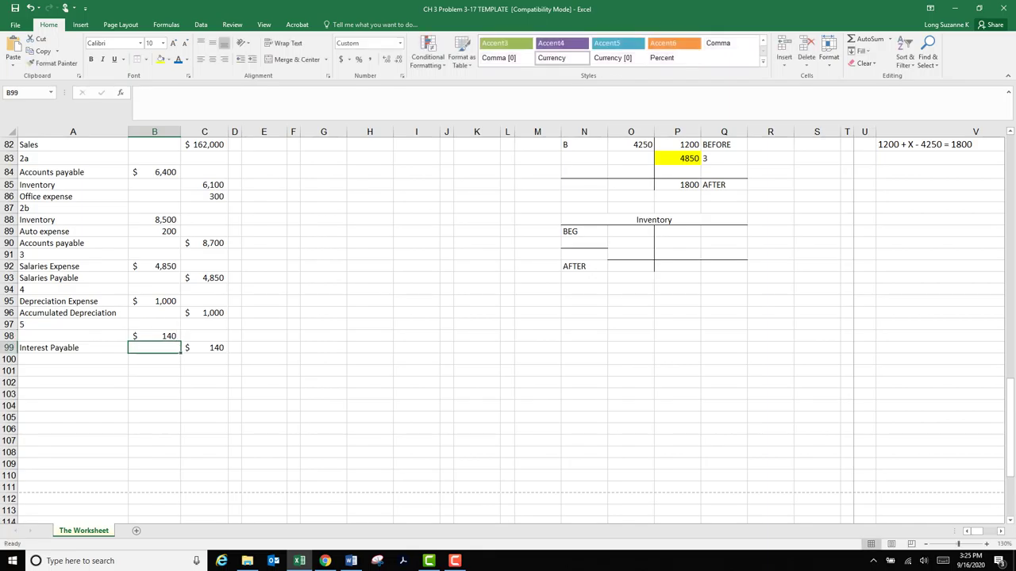
- Name Interest Expense as entry 5's debit account in A98
{"action": "left_click_drag", "start_coordinate": [72, 323], "coordinate": [205, 359]}
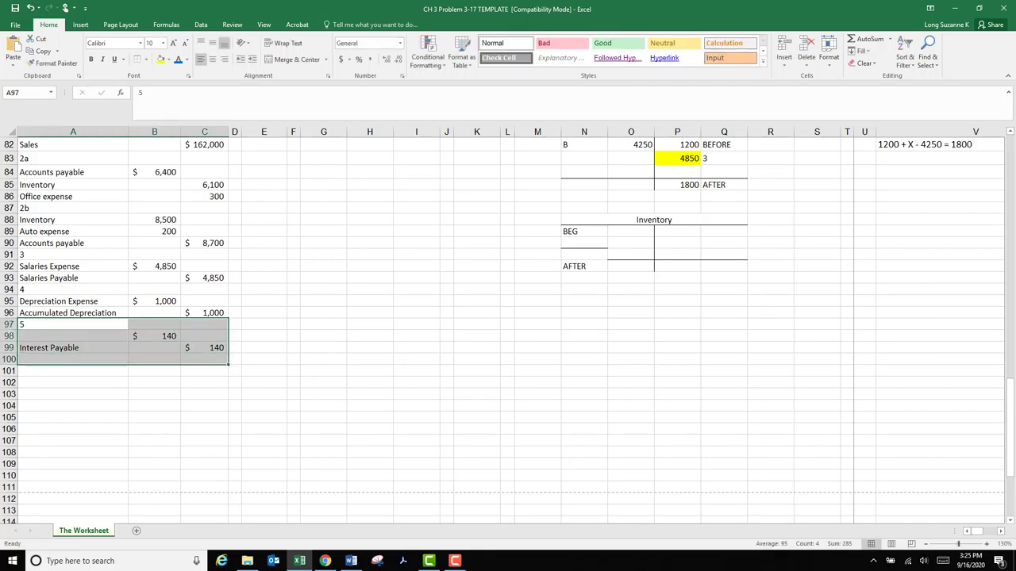
{"action": "left_click", "coordinate": [73, 336]}
{"action": "type", "text": "Int"}
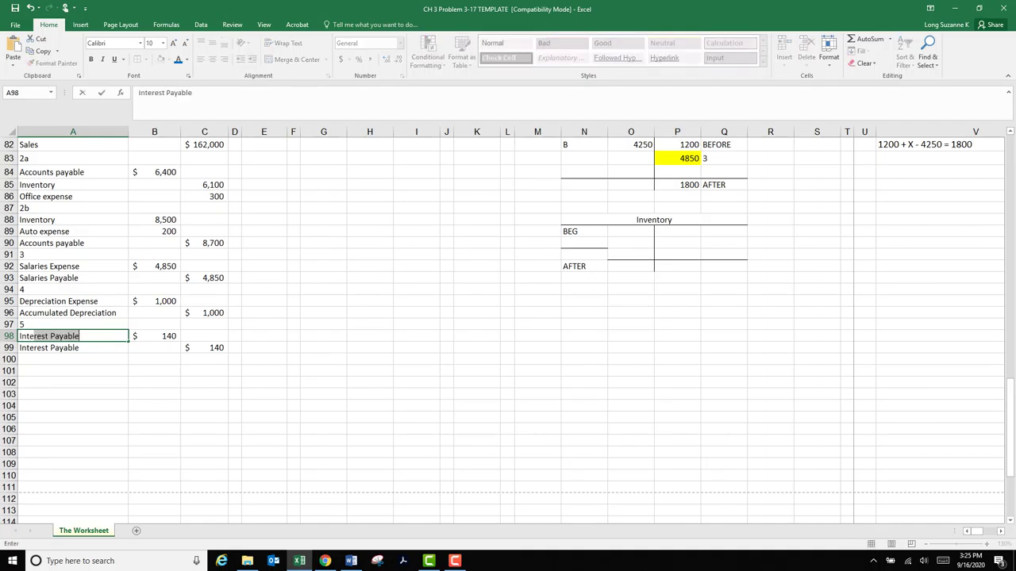
{"action": "type", "text": "erest Expense"}
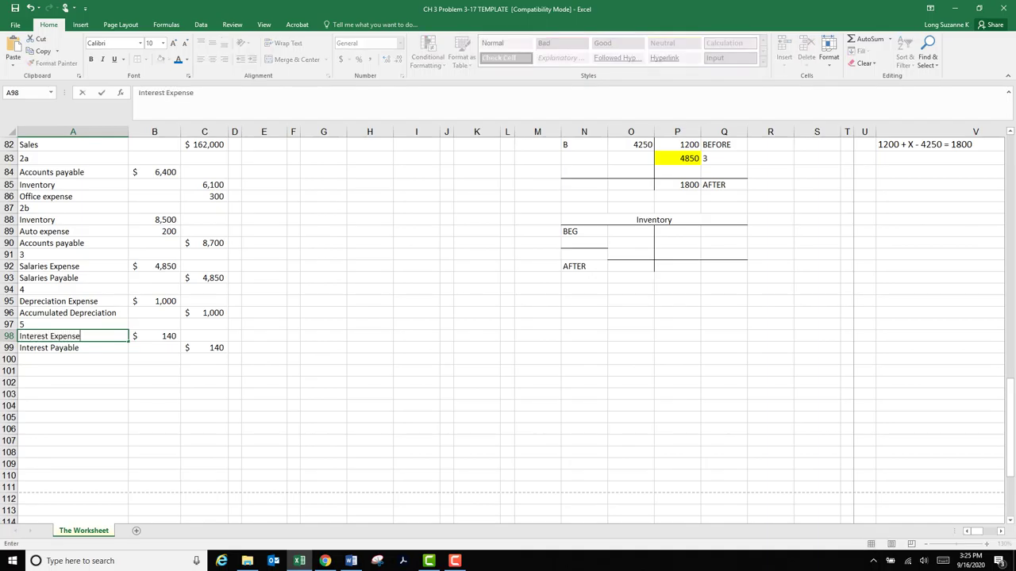
{"action": "left_click", "coordinate": [155, 417]}
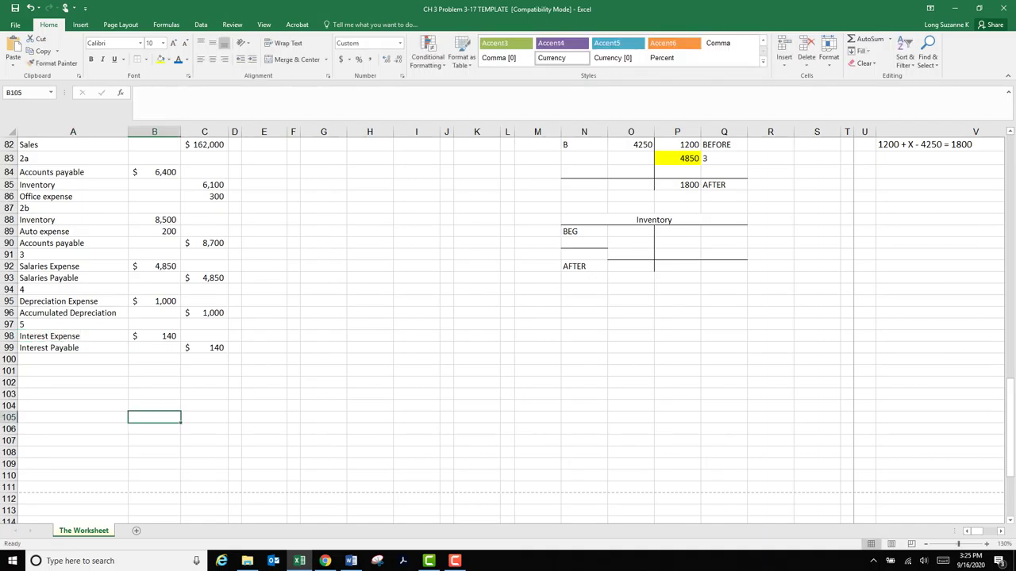
- Post entry 5's debit to Interest Expense in the worksheet's Adjustments columns, with reference 5 in J57 and 140 in K57
{"action": "scroll", "coordinate": [508, 333], "scroll_direction": "up", "scroll_amount": 14}
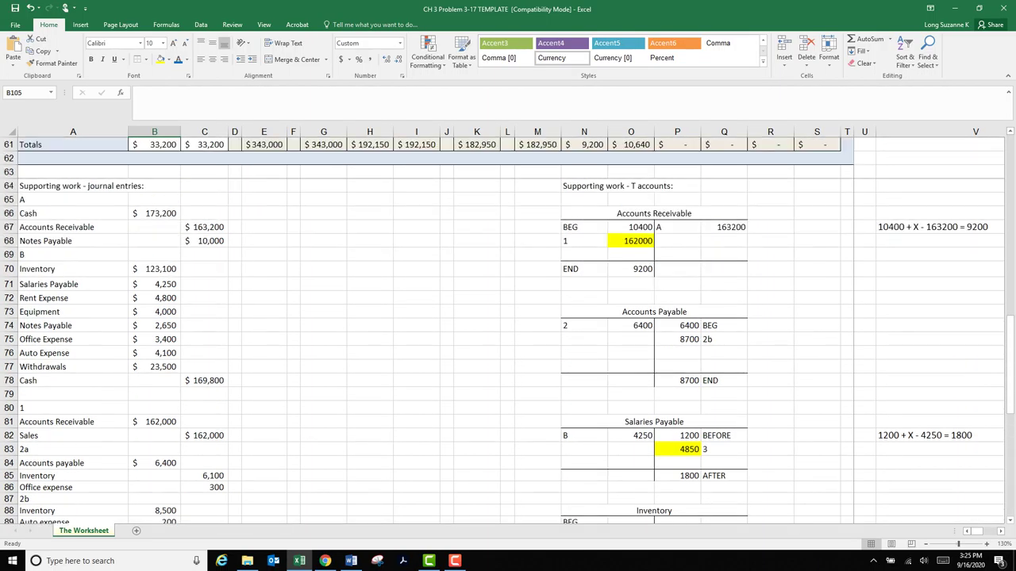
{"action": "scroll", "coordinate": [508, 334], "scroll_direction": "up", "scroll_amount": 1}
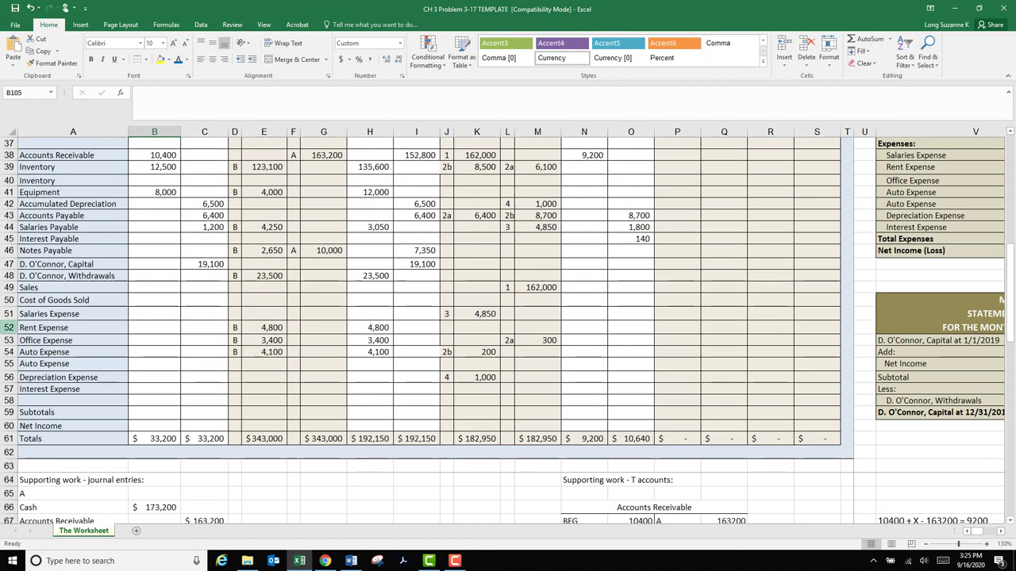
{"action": "left_click", "coordinate": [9, 389]}
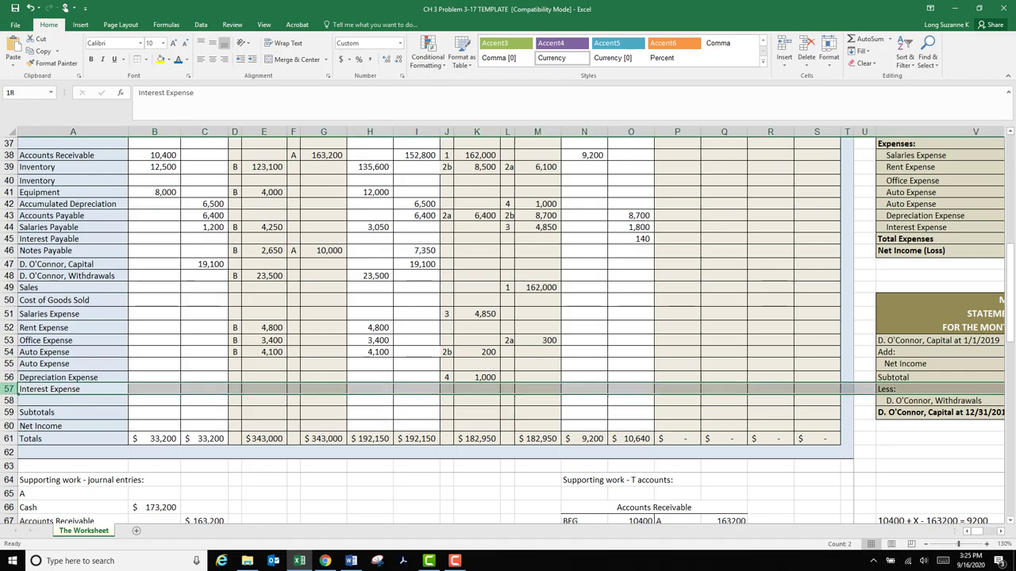
{"action": "left_click", "coordinate": [446, 389]}
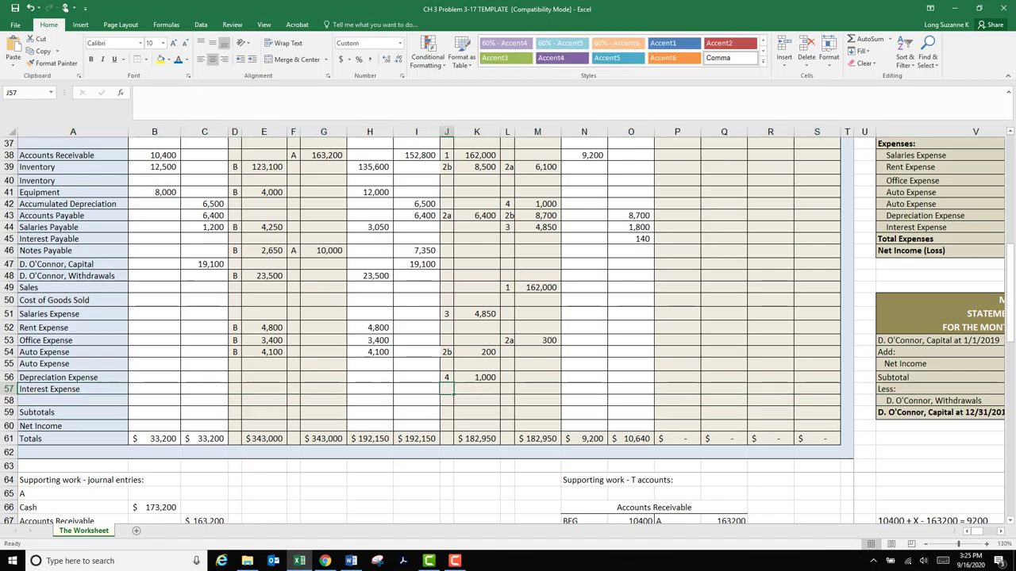
{"action": "type", "text": "5"}
{"action": "key", "text": "Tab"}
{"action": "type", "text": "140"}
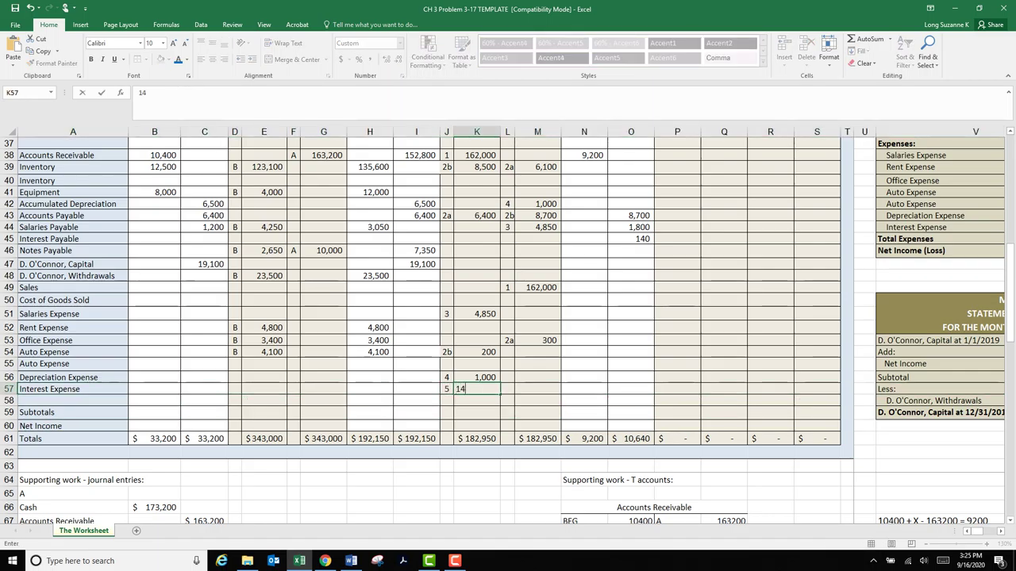
{"action": "key", "text": "Down"}
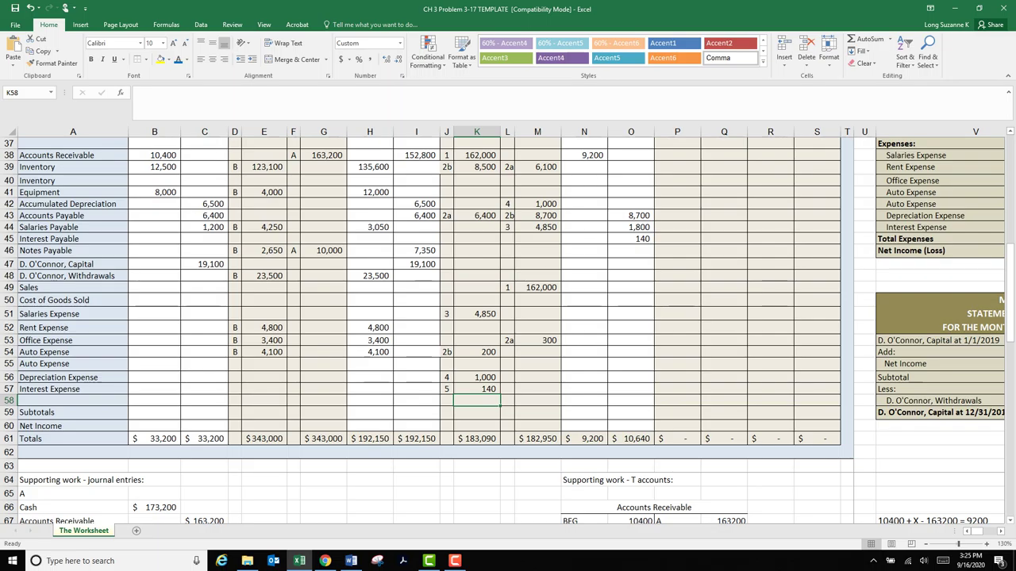
- Post entry 5's credit to Interest Payable in the Adjustments columns, with reference 5 in L45 and 140 in M45
{"action": "left_click", "coordinate": [9, 238]}
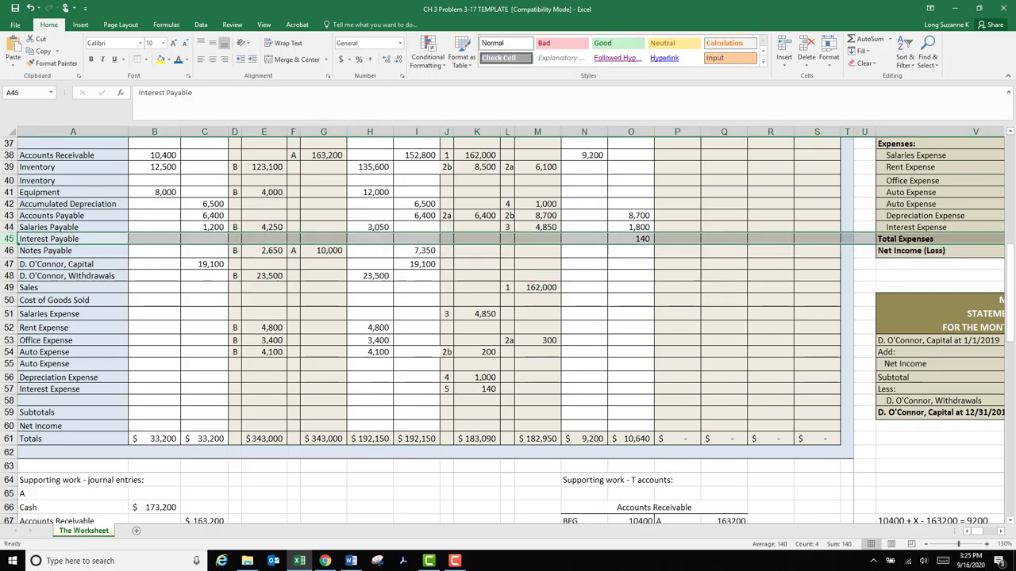
{"action": "left_click", "coordinate": [507, 239]}
{"action": "type", "text": "5"}
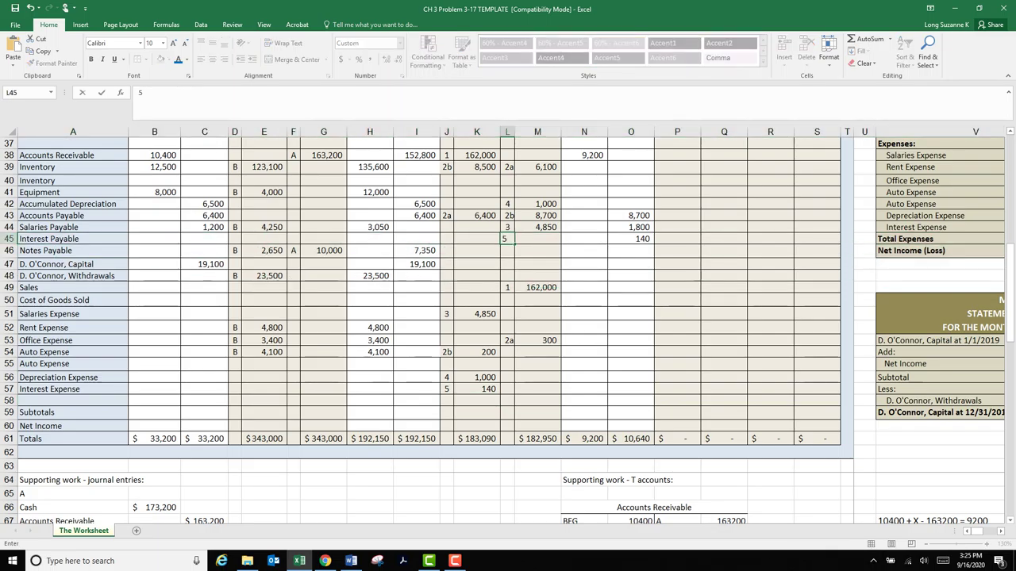
{"action": "key", "text": "Right"}
{"action": "type", "text": "140"}
{"action": "key", "text": "Down"}
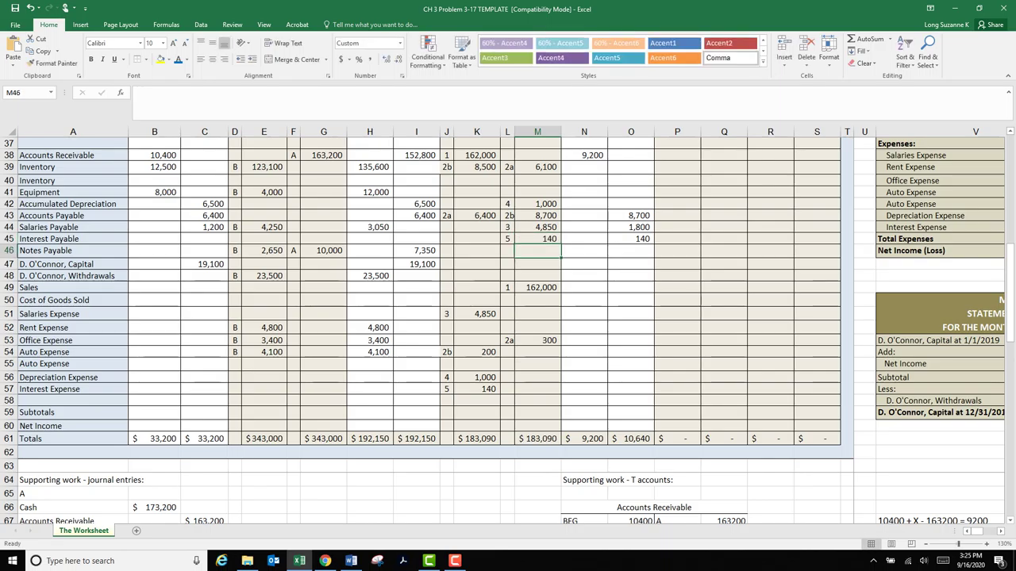
{"action": "left_click", "coordinate": [631, 364]}
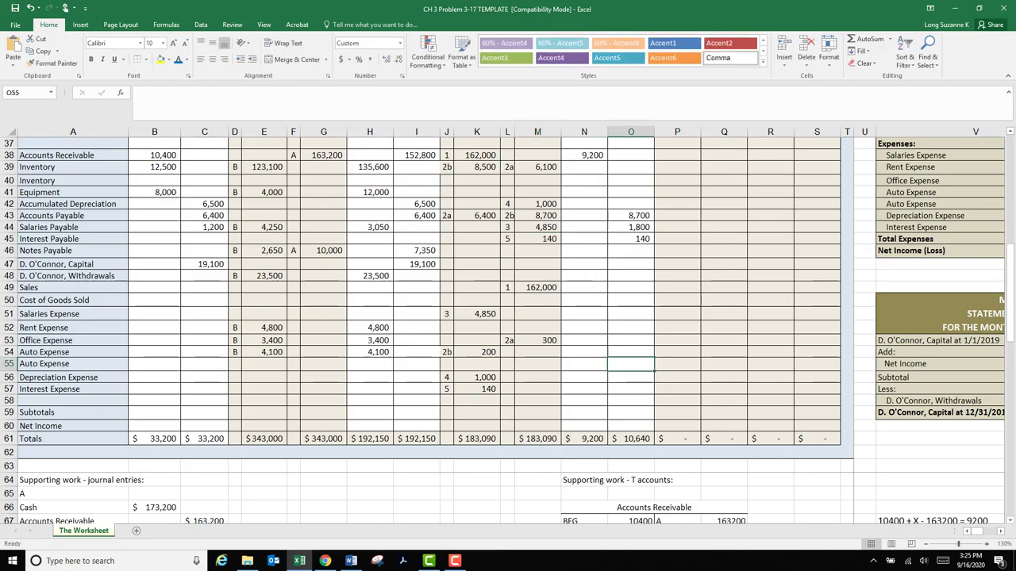
- Mark item 5, the interest payable note in U23:V23, as handled by changing its font colour to blue
{"action": "scroll", "coordinate": [508, 317], "scroll_direction": "up", "scroll_amount": 11}
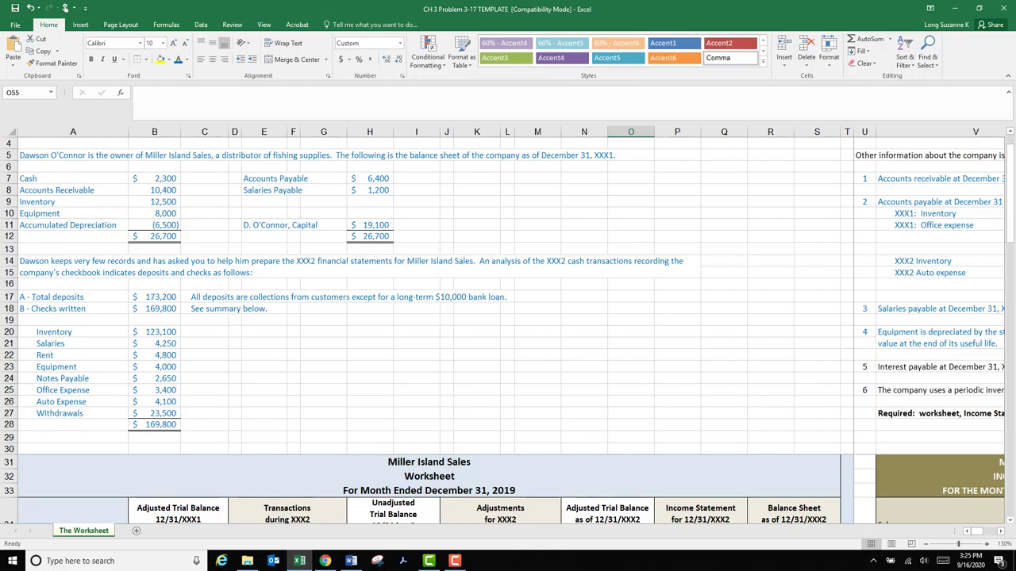
{"action": "scroll", "coordinate": [508, 317], "scroll_direction": "right", "scroll_amount": 3}
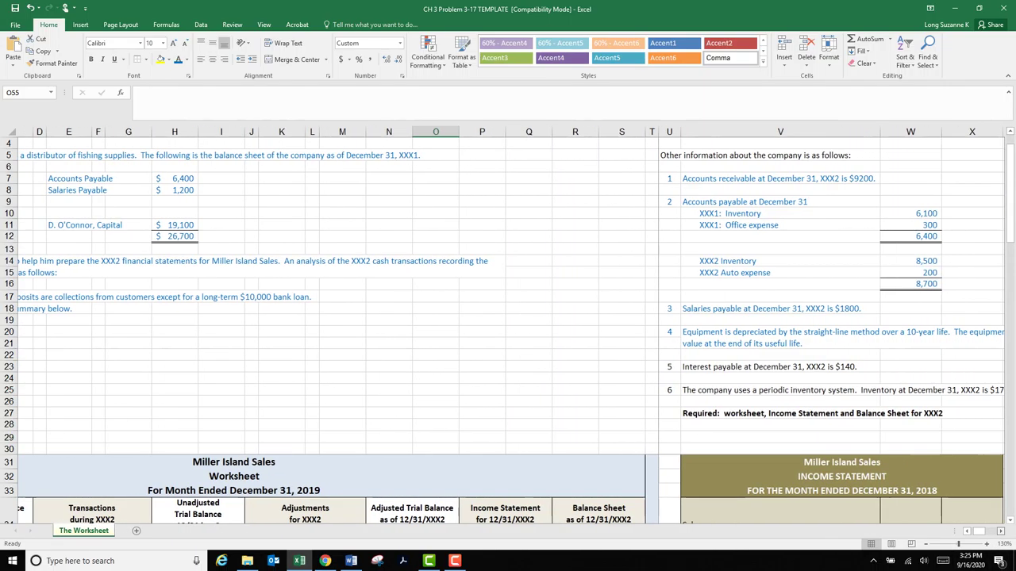
{"action": "scroll", "coordinate": [508, 317], "scroll_direction": "right", "scroll_amount": 2}
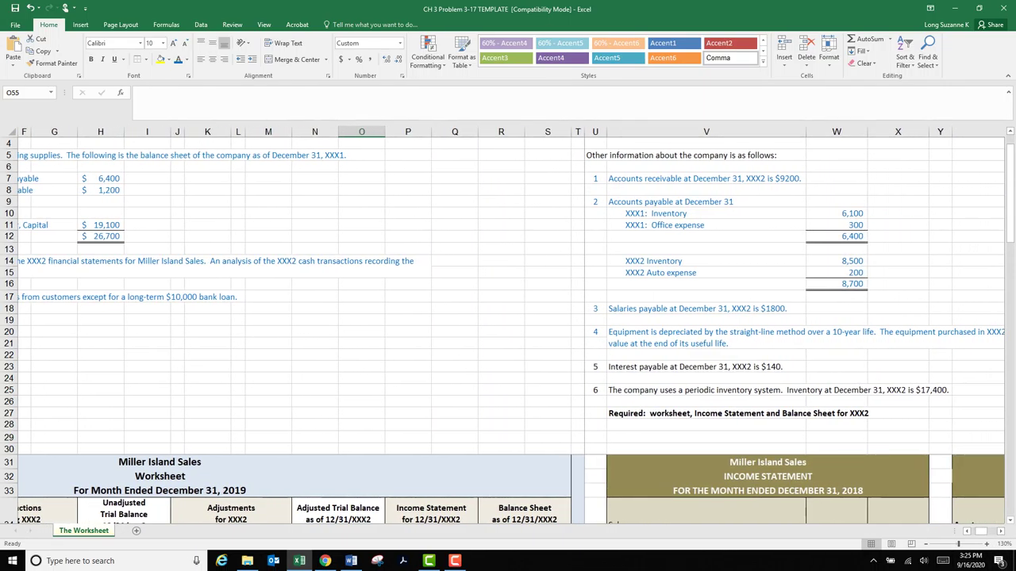
{"action": "left_click_drag", "start_coordinate": [596, 367], "coordinate": [707, 367]}
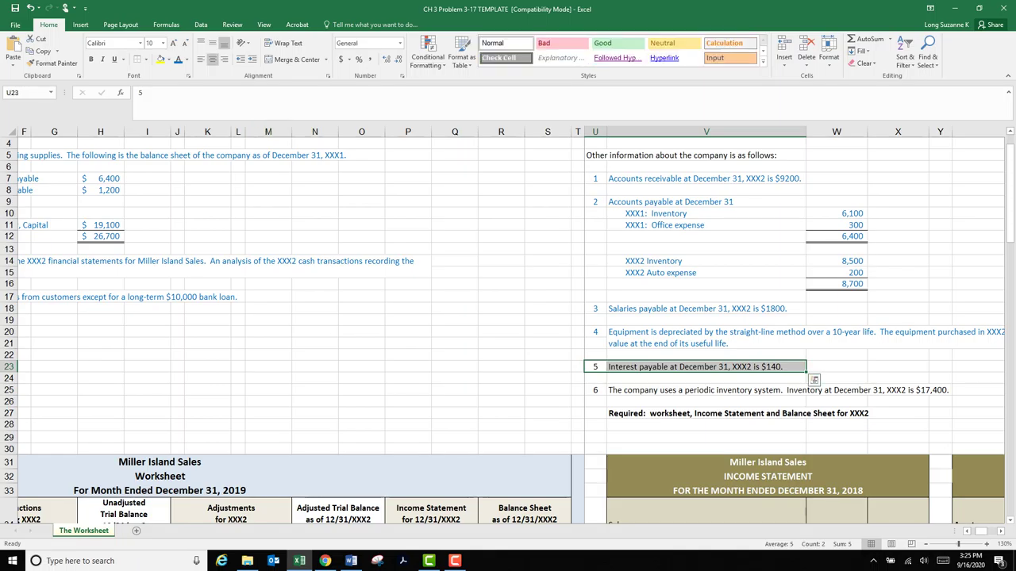
{"action": "left_click", "coordinate": [705, 402]}
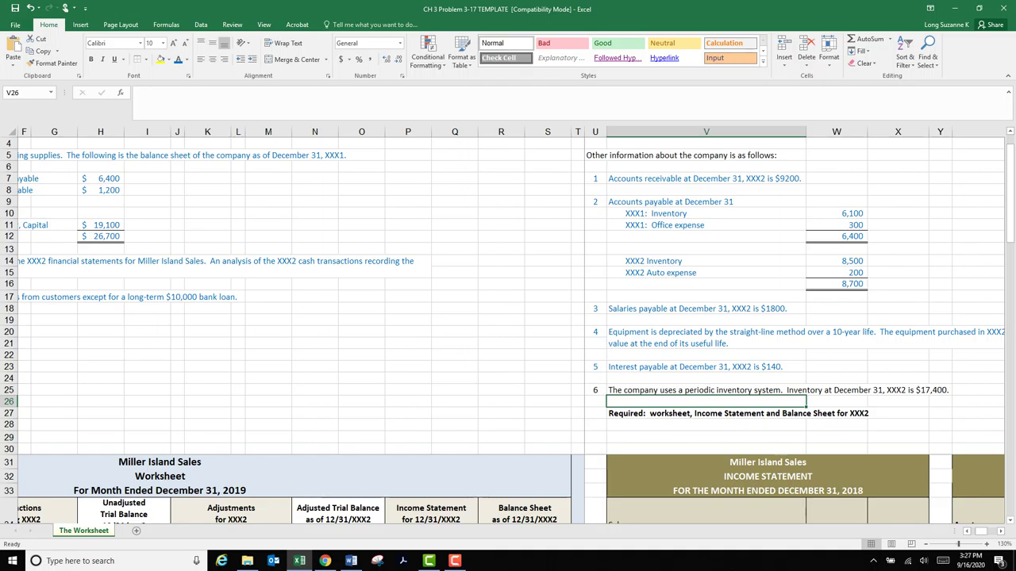
- Enter the ending inventory of 17400 as the Inventory debit in the XXX2 Adjusted Trial Balance, cell N39
{"action": "left_click_drag", "start_coordinate": [1010, 198], "coordinate": [1010, 209]}
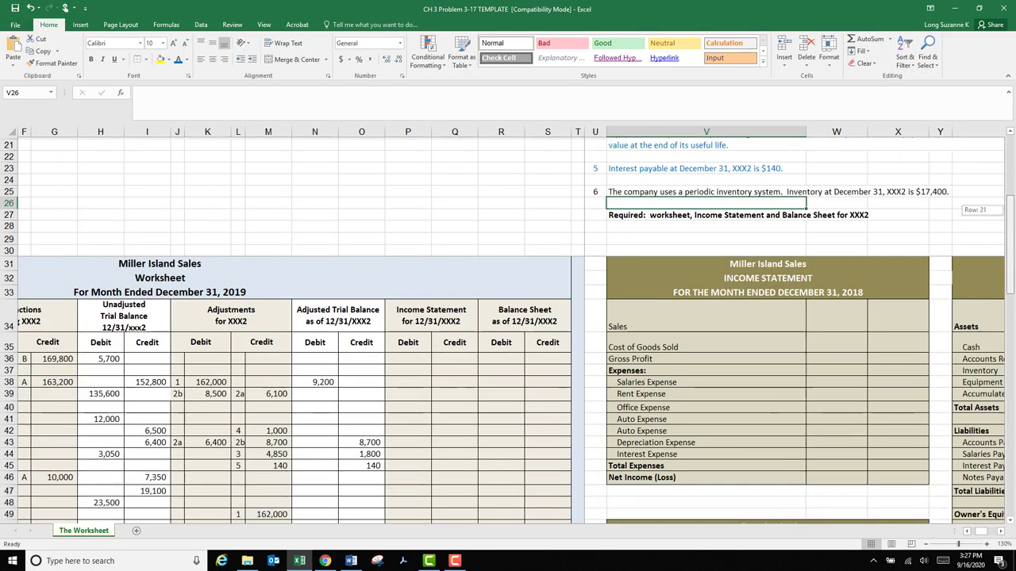
{"action": "left_click_drag", "start_coordinate": [1010, 250], "coordinate": [1010, 285]}
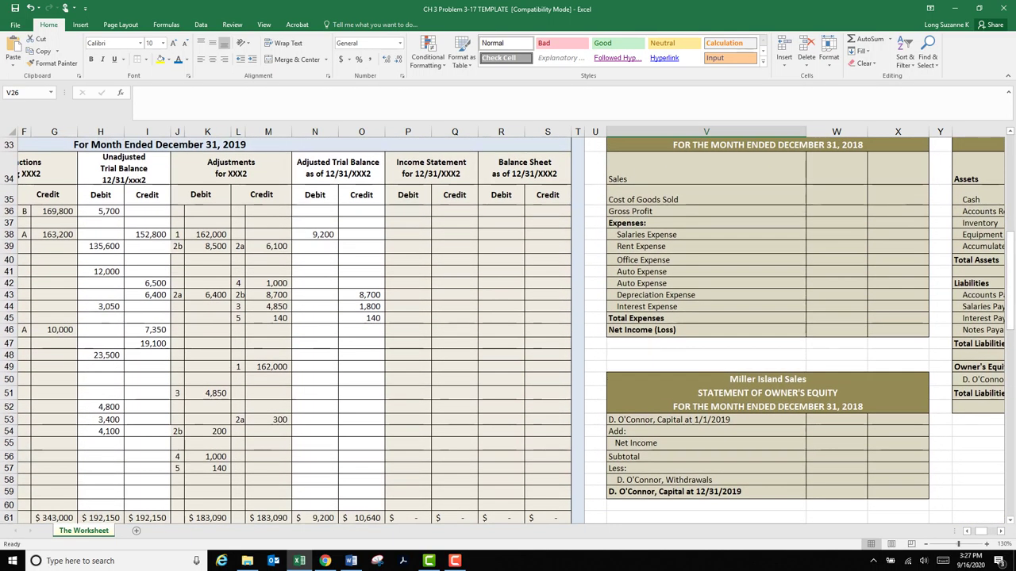
{"action": "left_click_drag", "start_coordinate": [982, 532], "coordinate": [976, 531]}
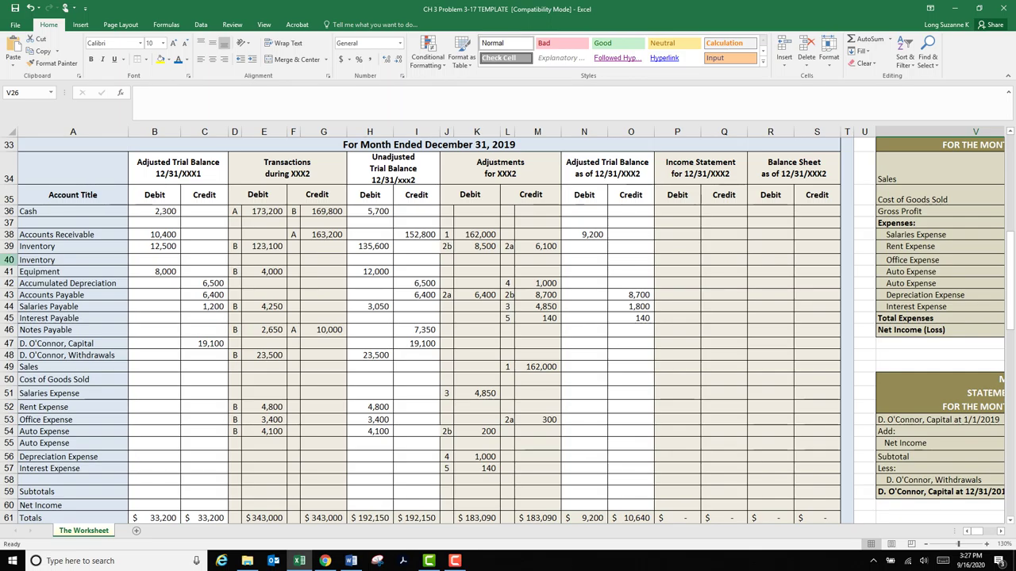
{"action": "left_click", "coordinate": [9, 247]}
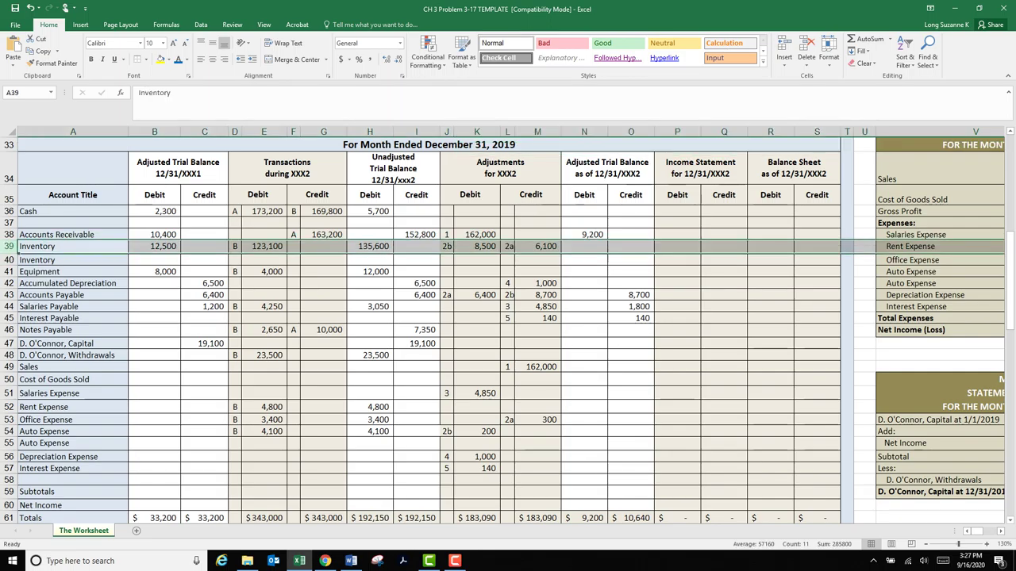
{"action": "left_click", "coordinate": [584, 247]}
{"action": "type", "text": "17400"}
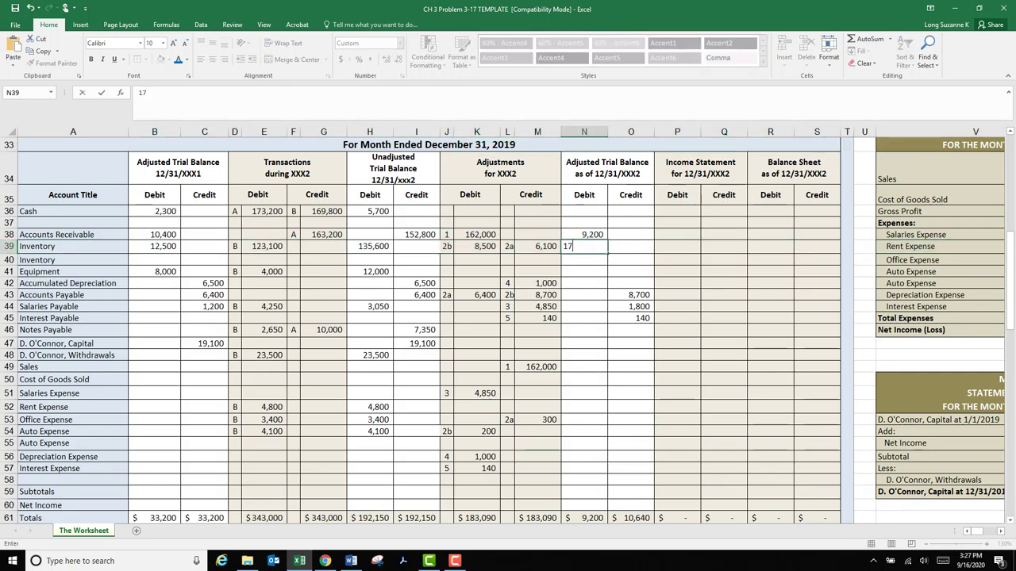
{"action": "key", "text": "Return"}
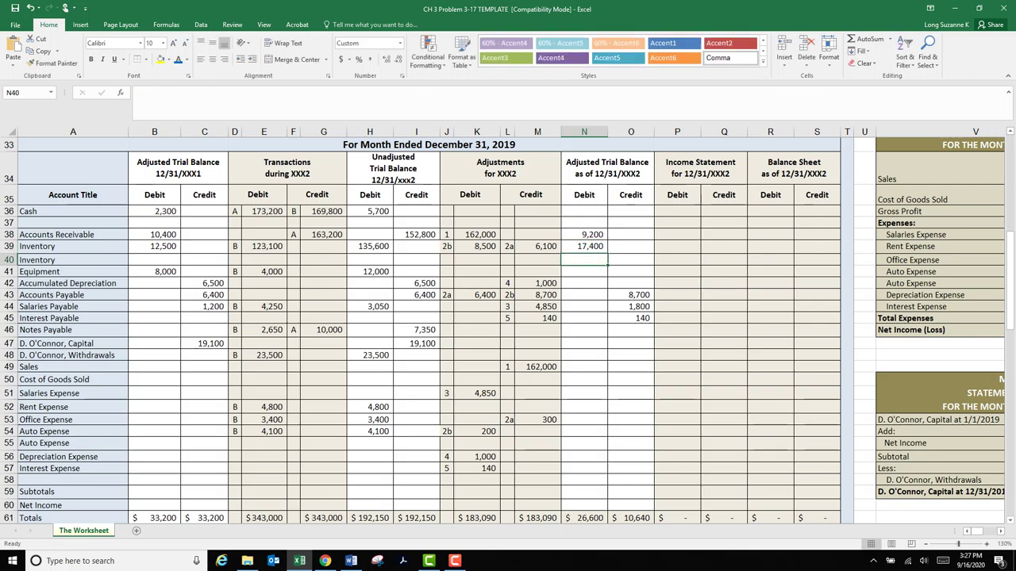
- Enter 17400 as the AFTER balance on the debit side of the Inventory T account in O92
{"action": "scroll", "coordinate": [508, 330], "scroll_direction": "down", "scroll_amount": 12}
{"action": "scroll", "coordinate": [507, 330], "scroll_direction": "down", "scroll_amount": 2}
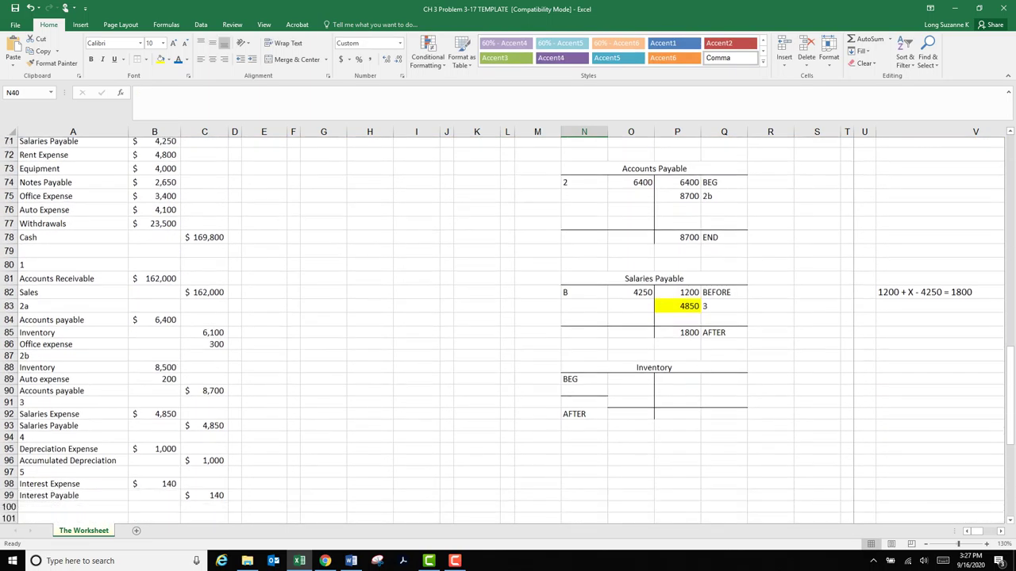
{"action": "left_click", "coordinate": [630, 362]}
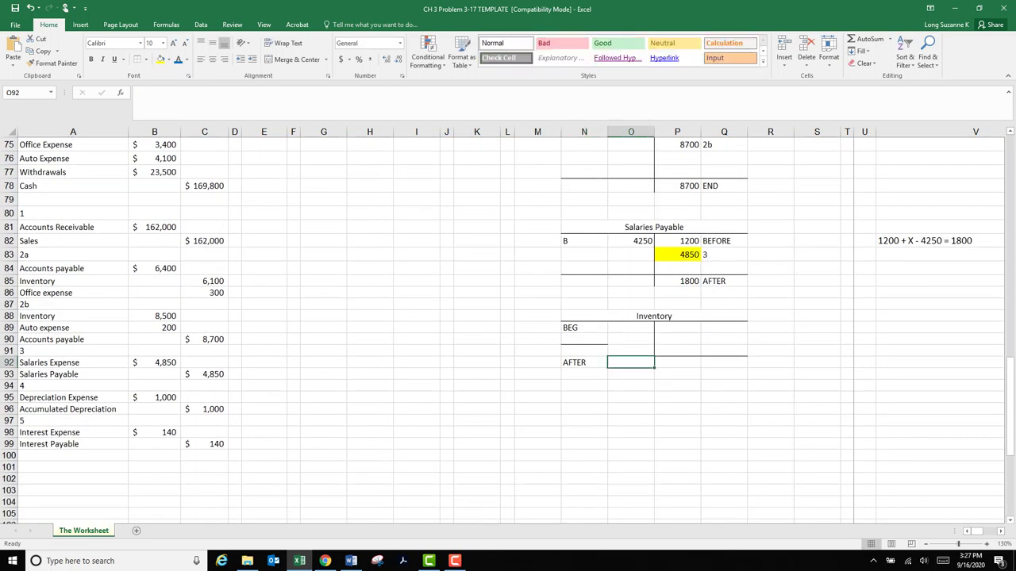
{"action": "type", "text": "17400"}
{"action": "key", "text": "Return"}
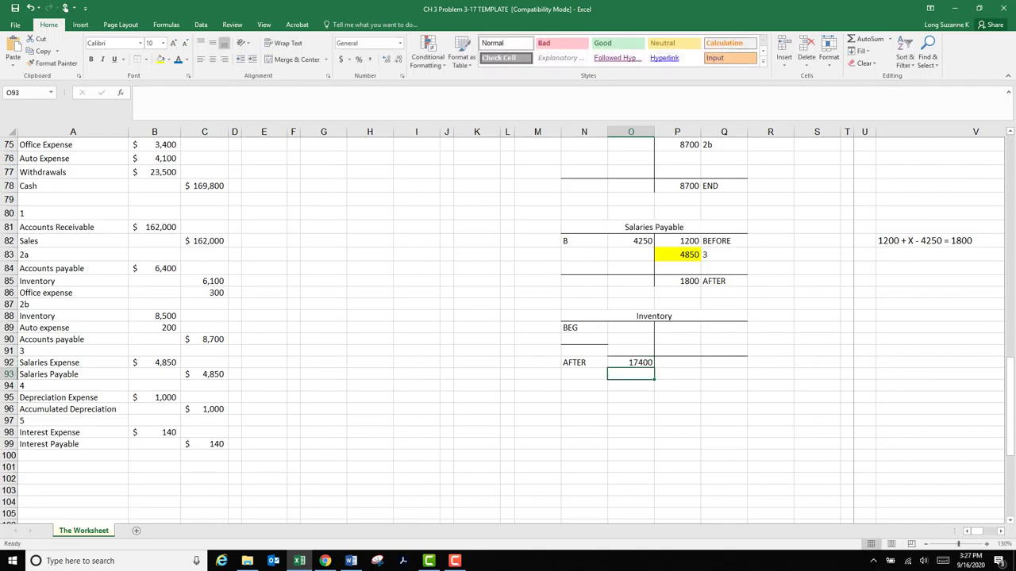
{"action": "left_click", "coordinate": [724, 421]}
- Take Inventory's XXX1 balance from B39 and enter 12500 as the BEG debit of the Inventory T account in O89
{"action": "scroll", "coordinate": [724, 421], "scroll_direction": "up", "scroll_amount": 12}
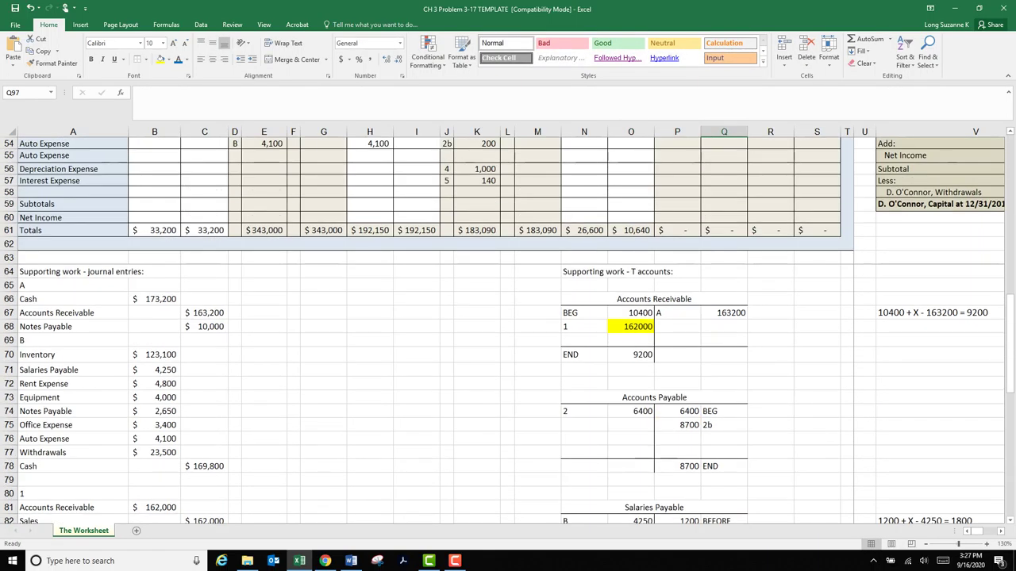
{"action": "scroll", "coordinate": [508, 330], "scroll_direction": "up", "scroll_amount": 2}
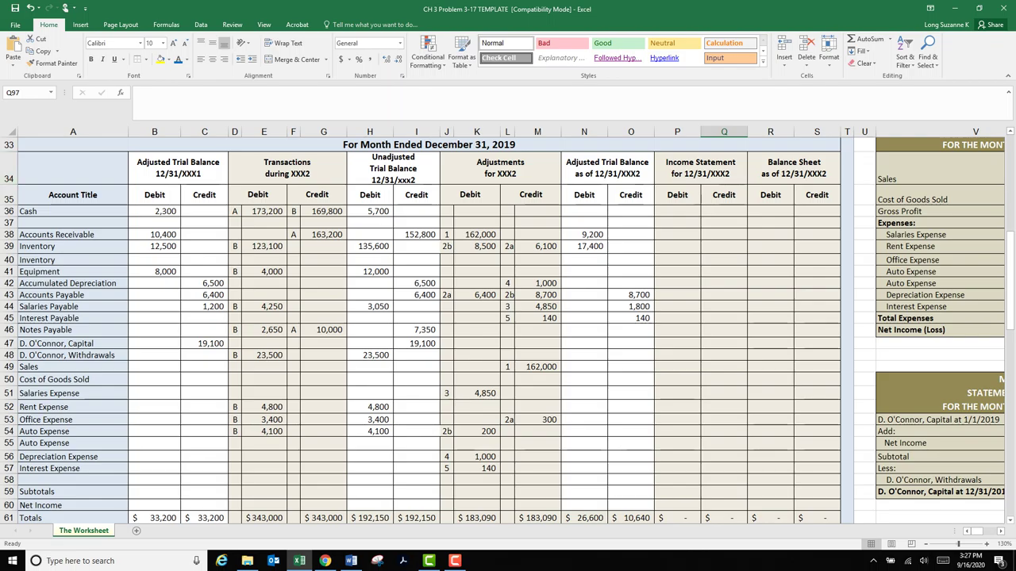
{"action": "left_click", "coordinate": [155, 247]}
{"action": "scroll", "coordinate": [508, 330], "scroll_direction": "down", "scroll_amount": 15}
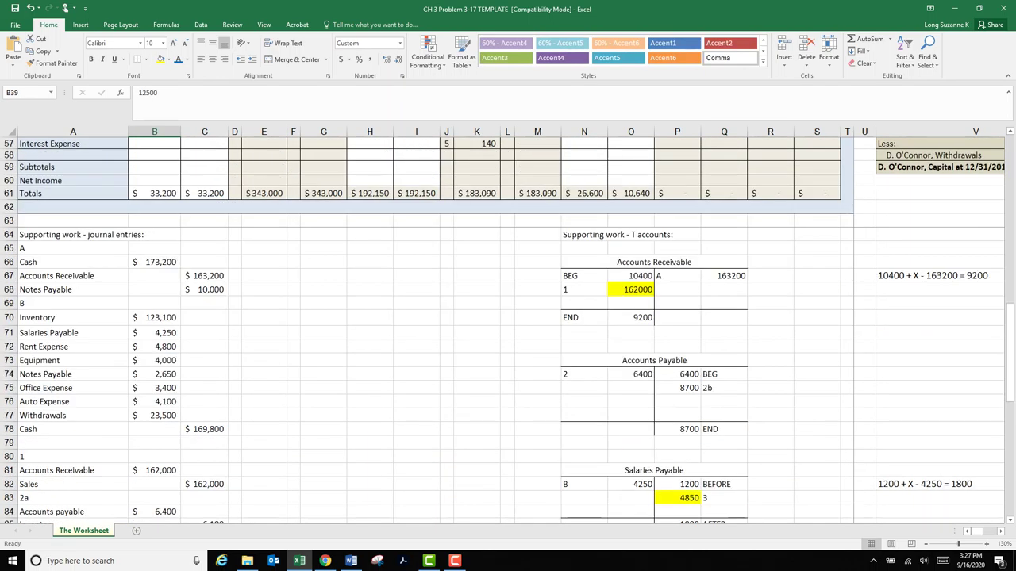
{"action": "left_click", "coordinate": [631, 286]}
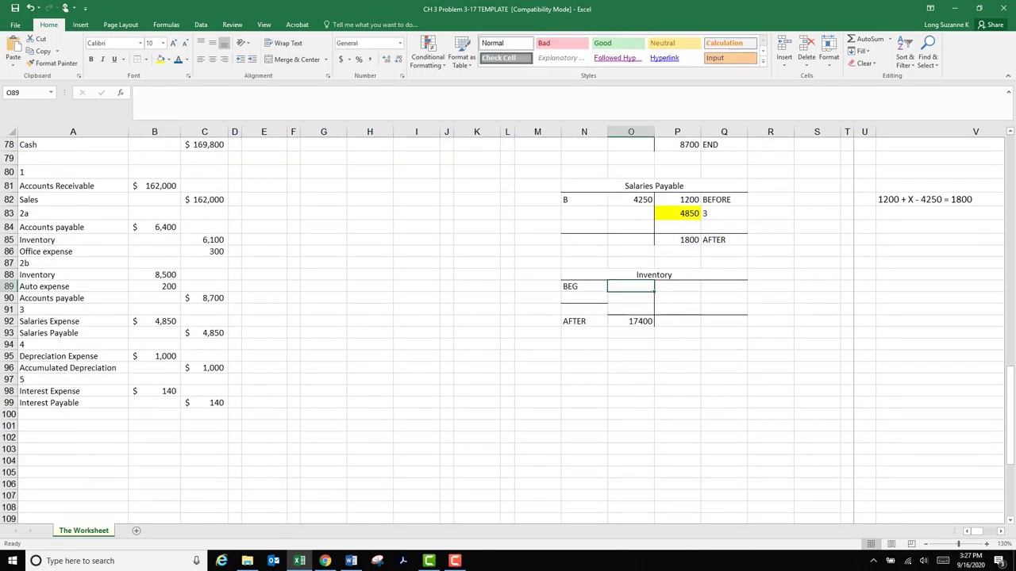
{"action": "type", "text": "12500"}
{"action": "key", "text": "Return"}
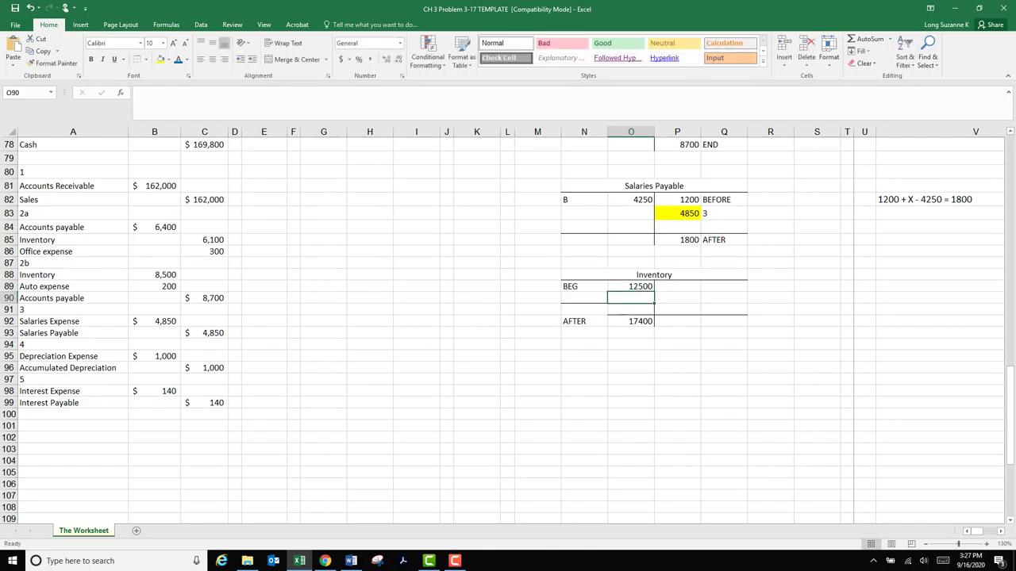
- Clear the borders of cell N91 above the AFTER row of the Inventory T-account and give it a bottom border
{"action": "left_click", "coordinate": [584, 310]}
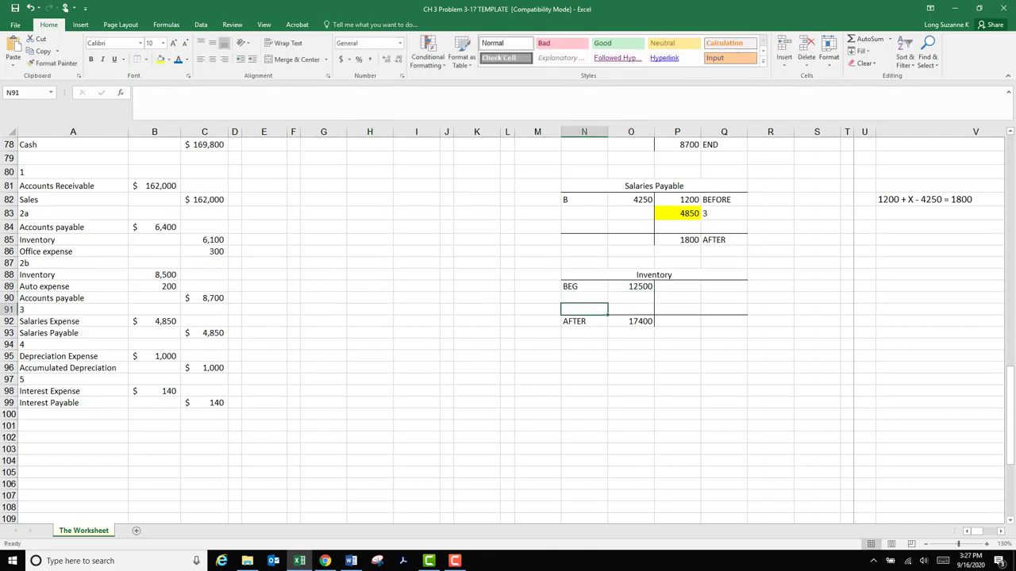
{"action": "left_click", "coordinate": [146, 60]}
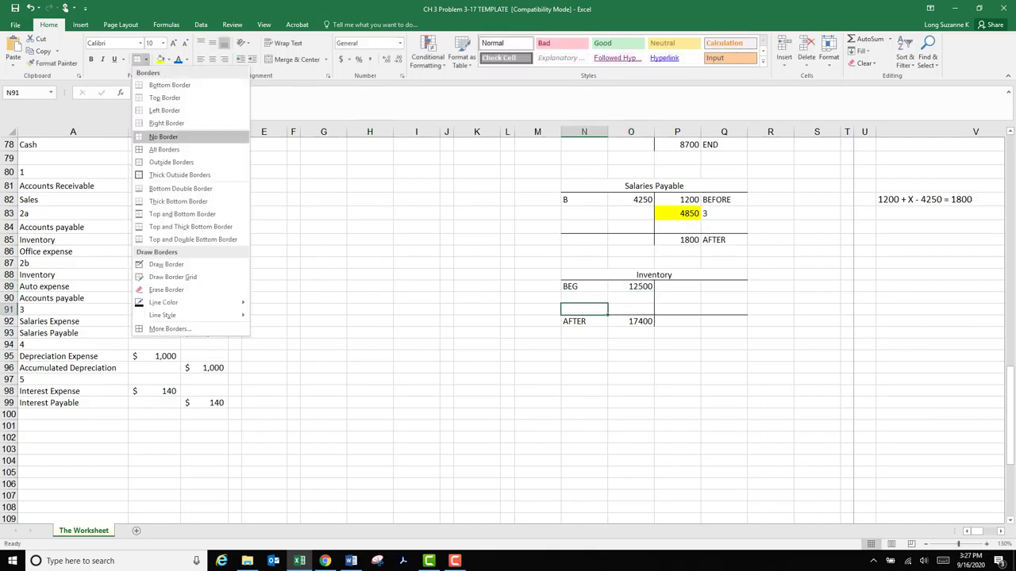
{"action": "left_click", "coordinate": [168, 138]}
{"action": "left_click", "coordinate": [146, 59]}
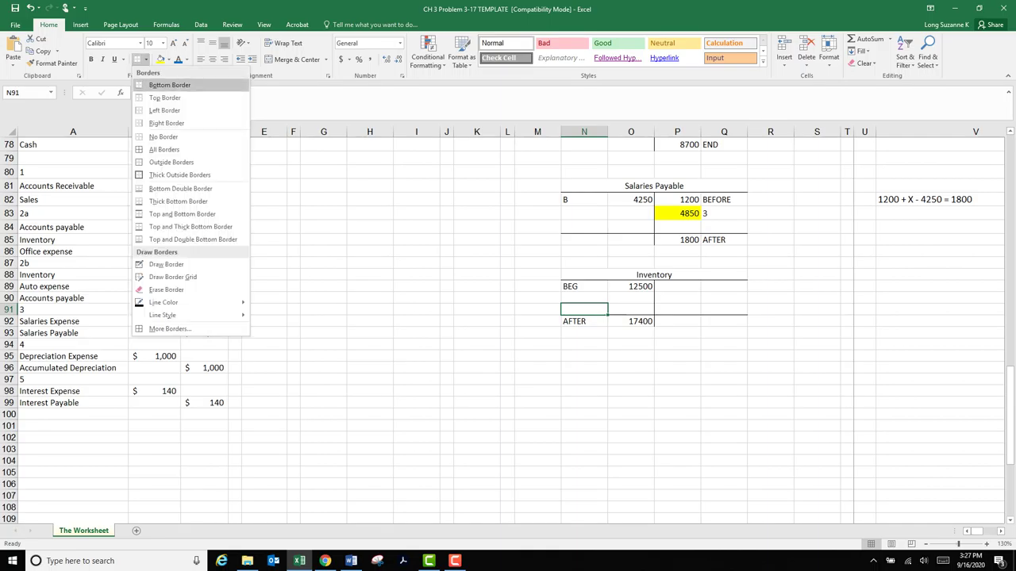
{"action": "left_click", "coordinate": [169, 85]}
{"action": "left_click_drag", "start_coordinate": [538, 437], "coordinate": [538, 427]}
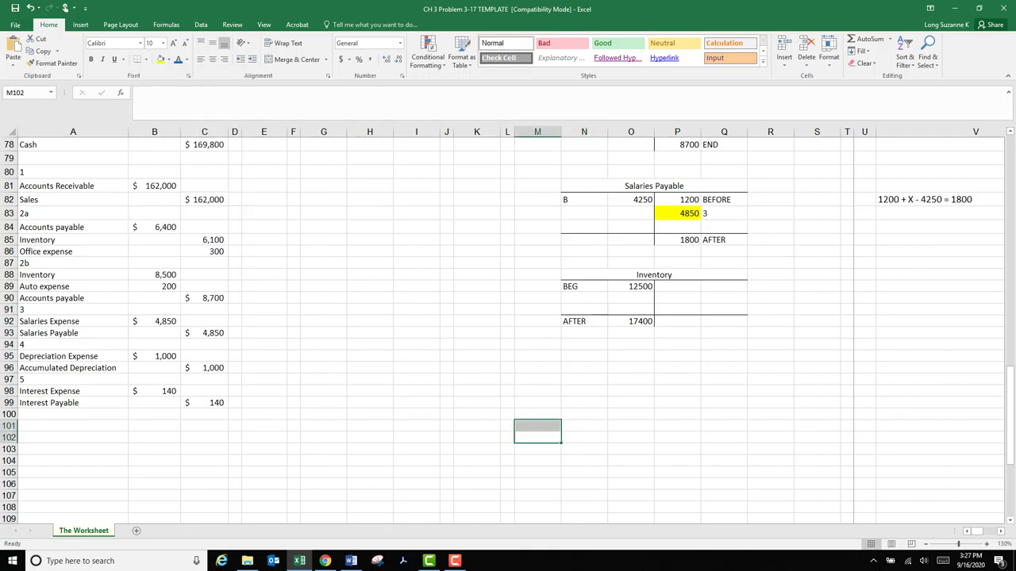
- Examine the Inventory T-account's BEG and AFTER balances and the inventory debit in journal entry B
{"action": "left_click", "coordinate": [631, 286]}
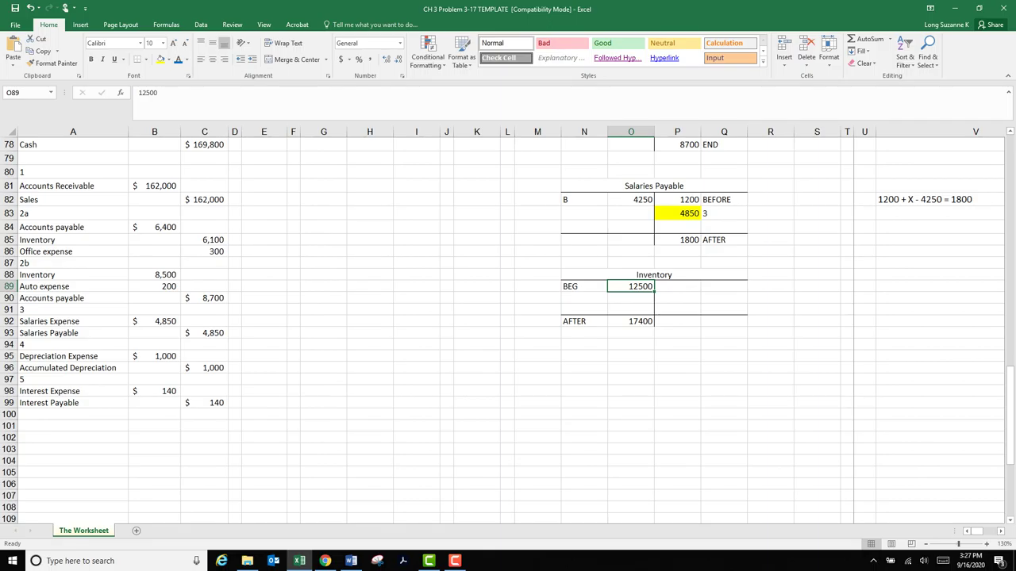
{"action": "left_click", "coordinate": [631, 321]}
{"action": "left_click", "coordinate": [631, 286]}
{"action": "left_click", "coordinate": [631, 309]}
{"action": "left_click", "coordinate": [585, 391]}
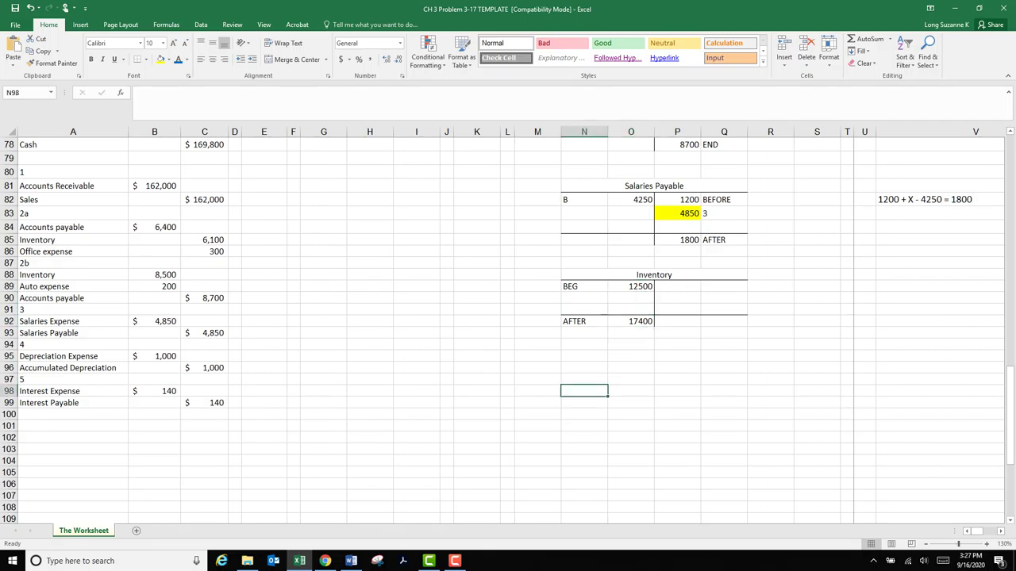
{"action": "left_click", "coordinate": [447, 368]}
{"action": "scroll", "coordinate": [447, 368], "scroll_direction": "up", "scroll_amount": 5}
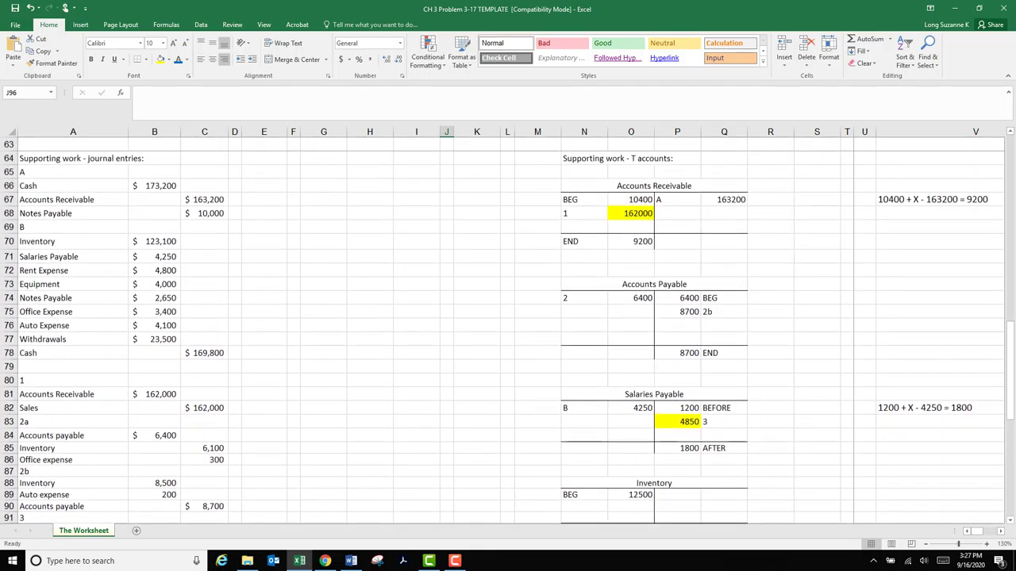
{"action": "left_click", "coordinate": [154, 242]}
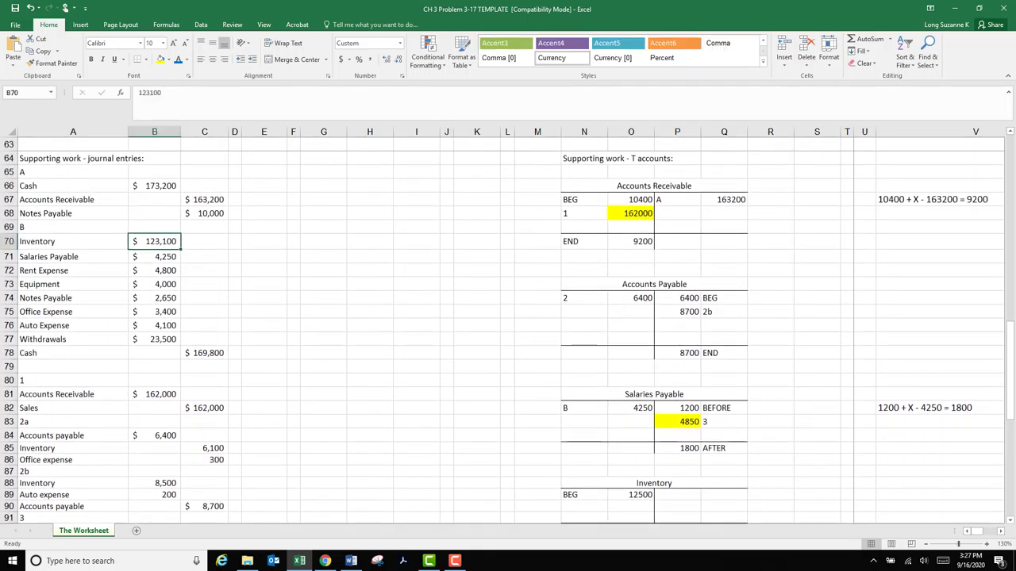
{"action": "left_click", "coordinate": [73, 227]}
{"action": "left_click", "coordinate": [73, 242]}
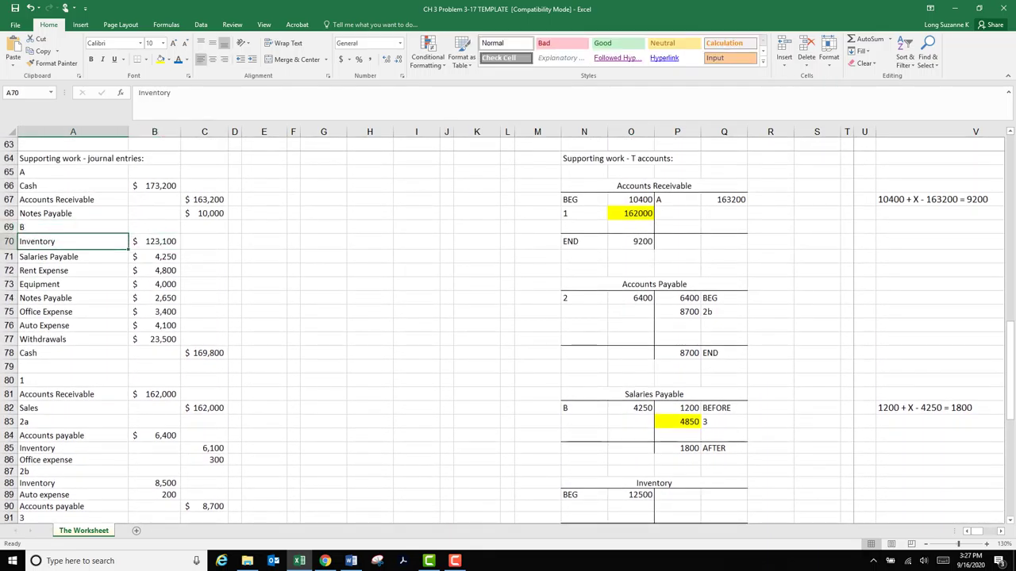
{"action": "left_click", "coordinate": [155, 241]}
{"action": "left_click", "coordinate": [204, 353]}
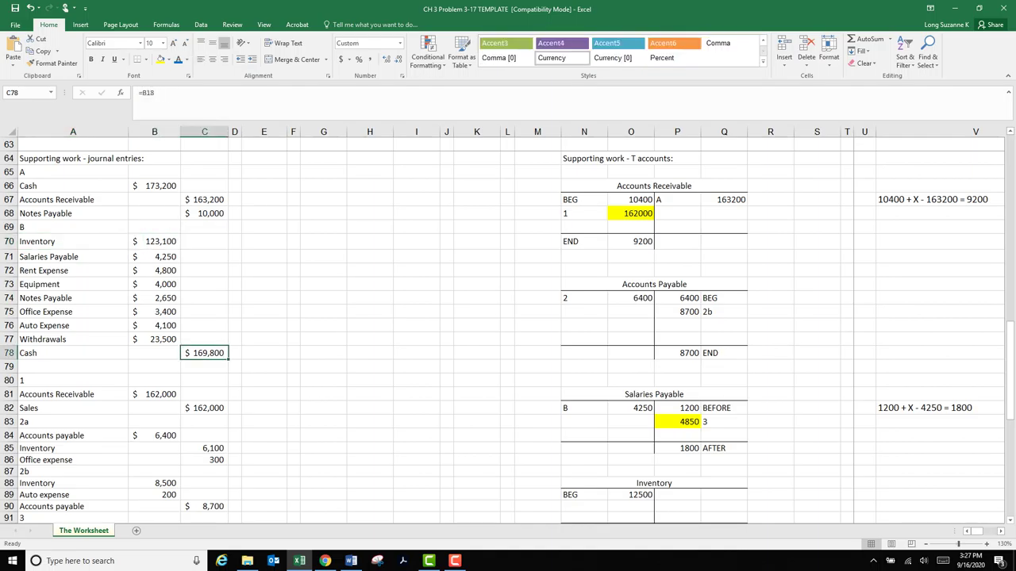
{"action": "left_click", "coordinate": [155, 241]}
{"action": "scroll", "coordinate": [508, 330], "scroll_direction": "down", "scroll_amount": 1}
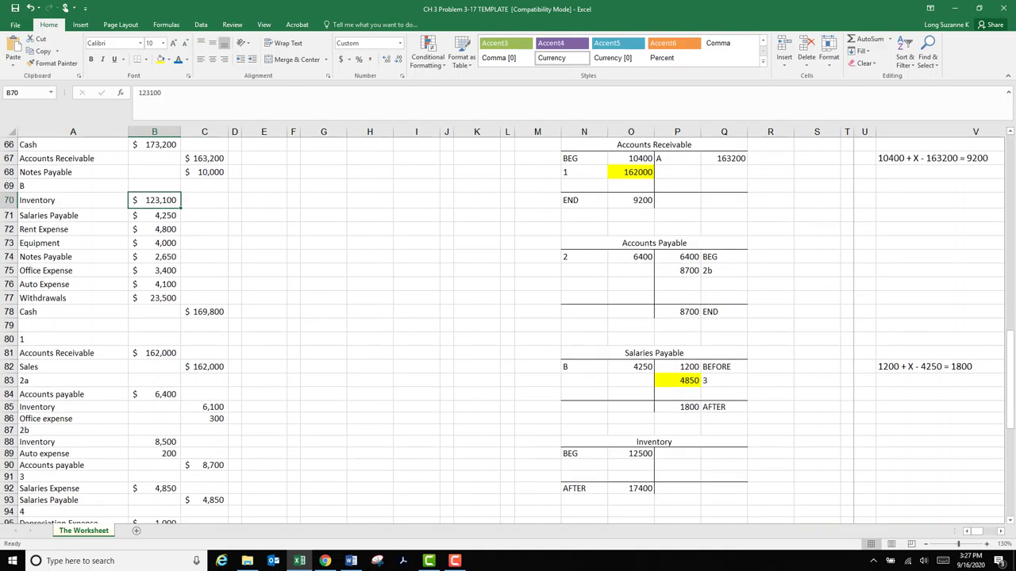
- Post entry B to the debit side of the Inventory T-account, below BEG, with the label B and amount 123100
{"action": "left_click", "coordinate": [584, 465]}
{"action": "type", "text": "BEG"}
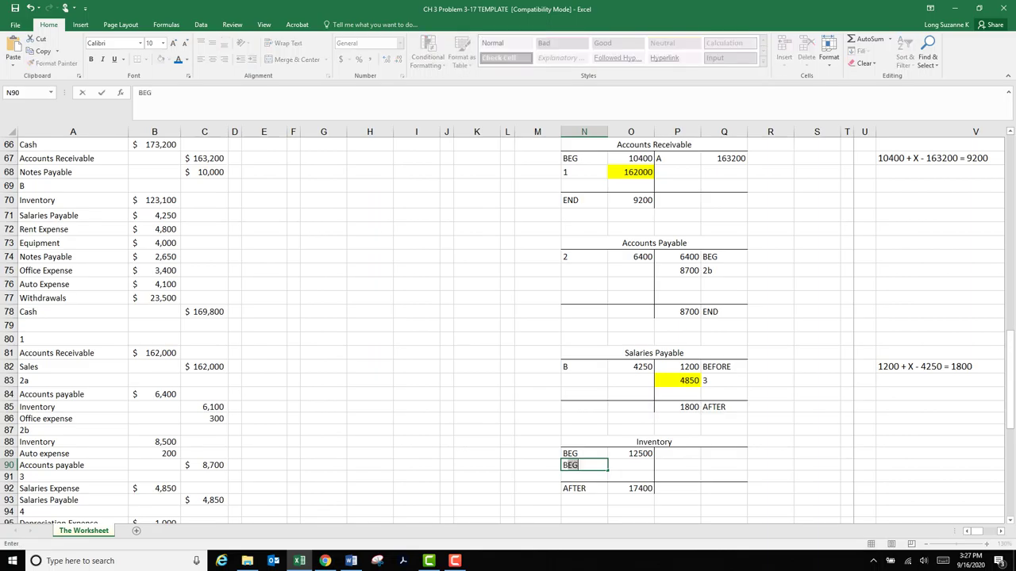
{"action": "key", "text": "Tab"}
{"action": "left_click", "coordinate": [585, 465]}
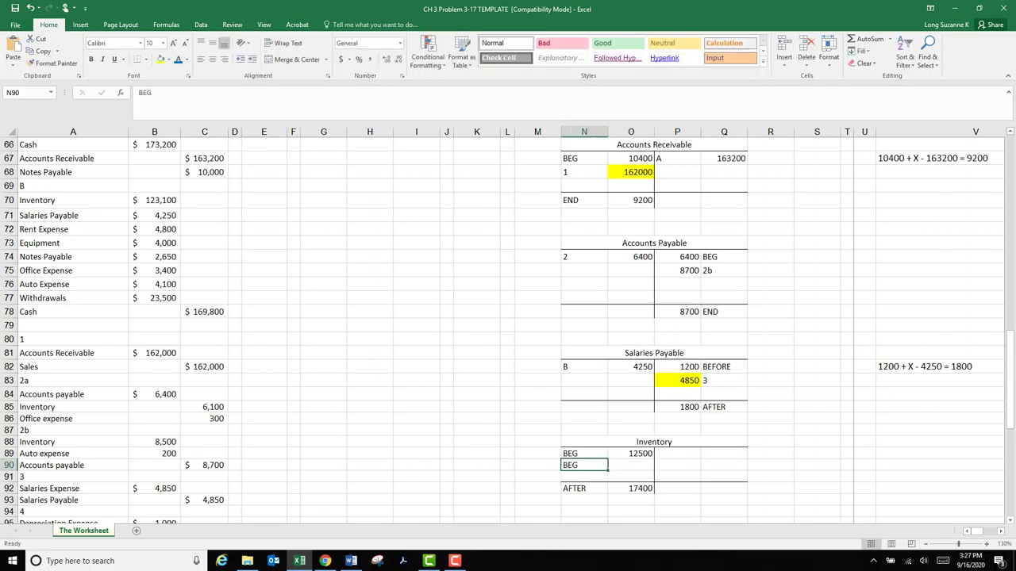
{"action": "type", "text": "B"}
{"action": "key", "text": "BackSpace"}
{"action": "key", "text": "Tab"}
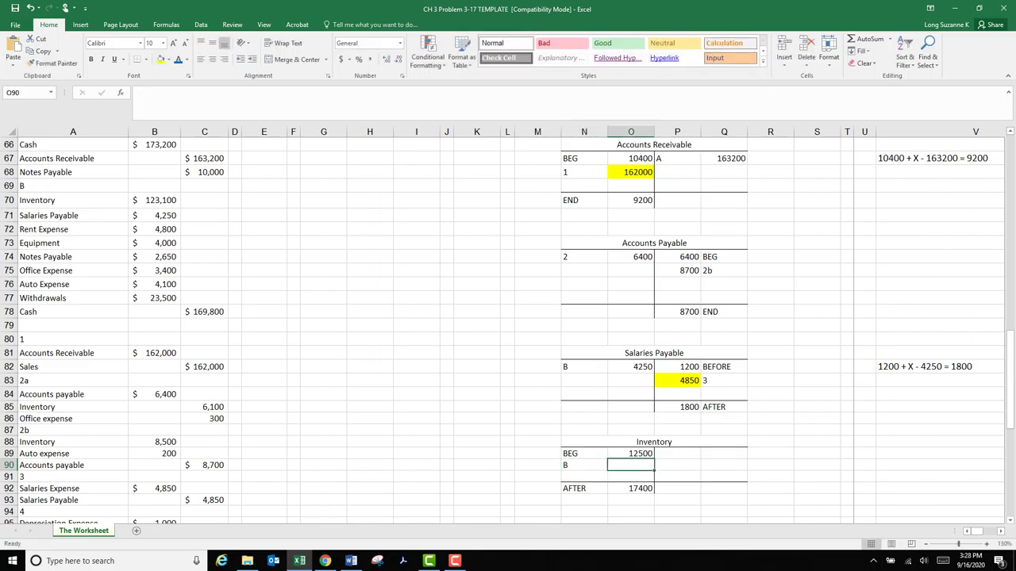
{"action": "type", "text": "123100"}
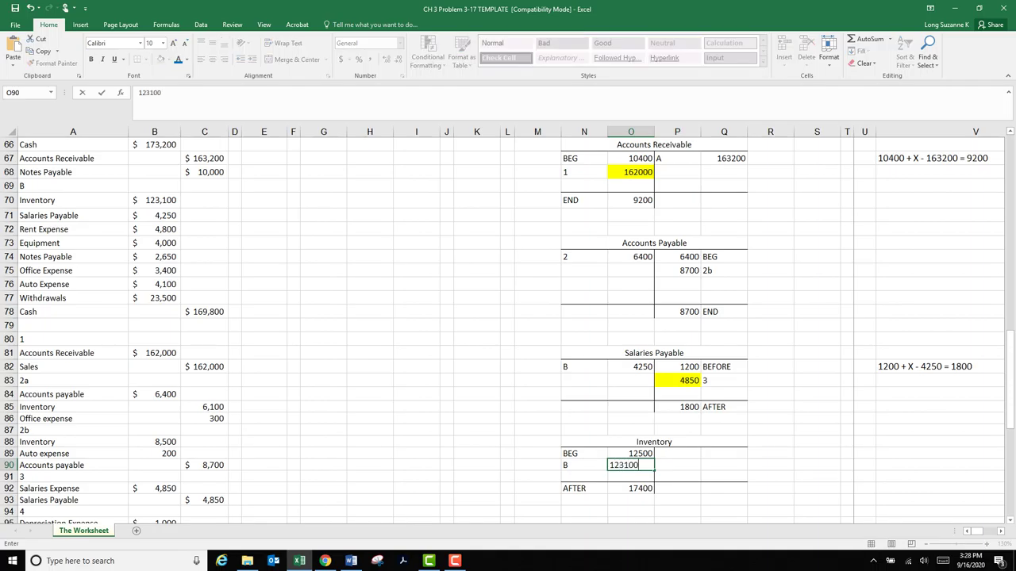
{"action": "key", "text": "Return"}
- Post the inventory credit from entry 2a to the Inventory T-account's credit side as 6100, labelled 2a
{"action": "left_click", "coordinate": [370, 394]}
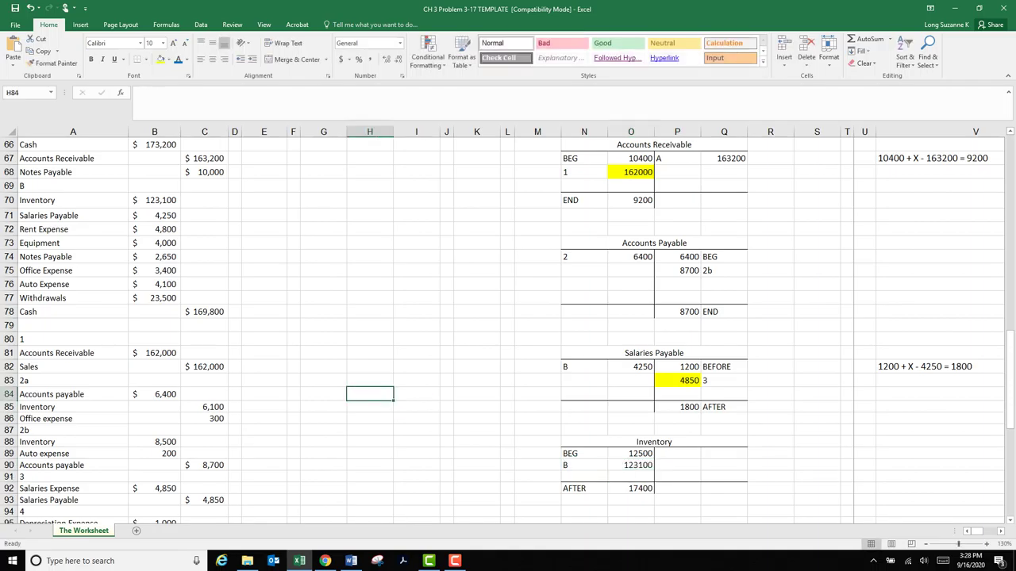
{"action": "scroll", "coordinate": [370, 394], "scroll_direction": "down", "scroll_amount": 3}
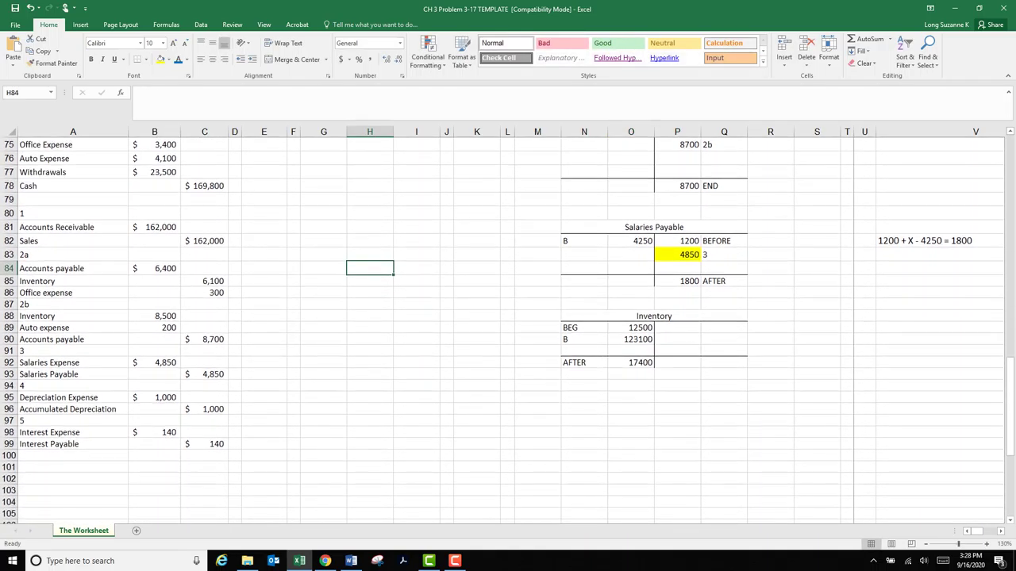
{"action": "left_click", "coordinate": [72, 281]}
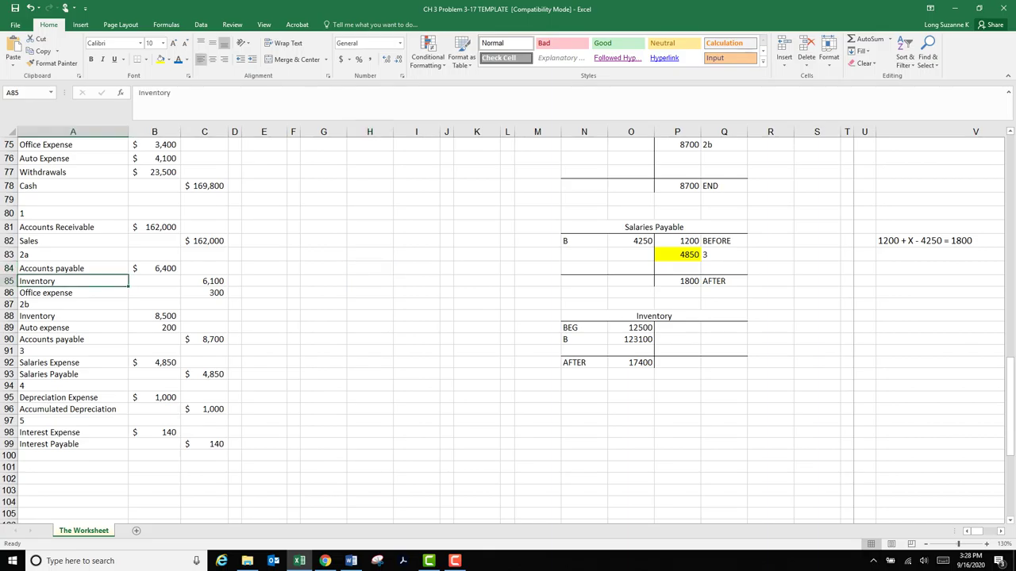
{"action": "left_click", "coordinate": [72, 316]}
{"action": "left_click", "coordinate": [72, 281]}
{"action": "left_click", "coordinate": [205, 281]}
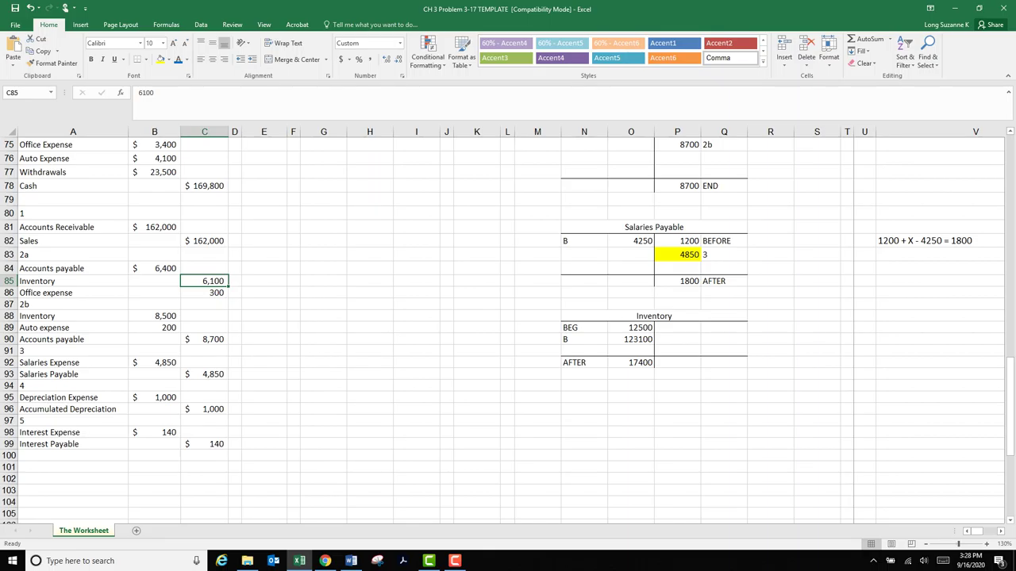
{"action": "left_click", "coordinate": [724, 328]}
{"action": "type", "text": "6100"}
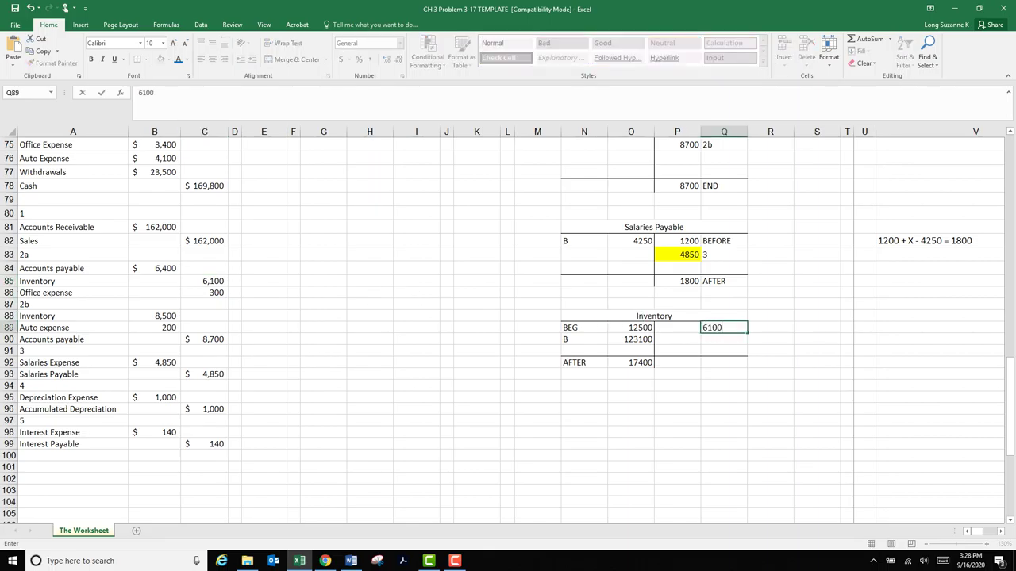
{"action": "left_click", "coordinate": [677, 328]}
{"action": "type", "text": "2a"}
{"action": "key", "text": "Return"}
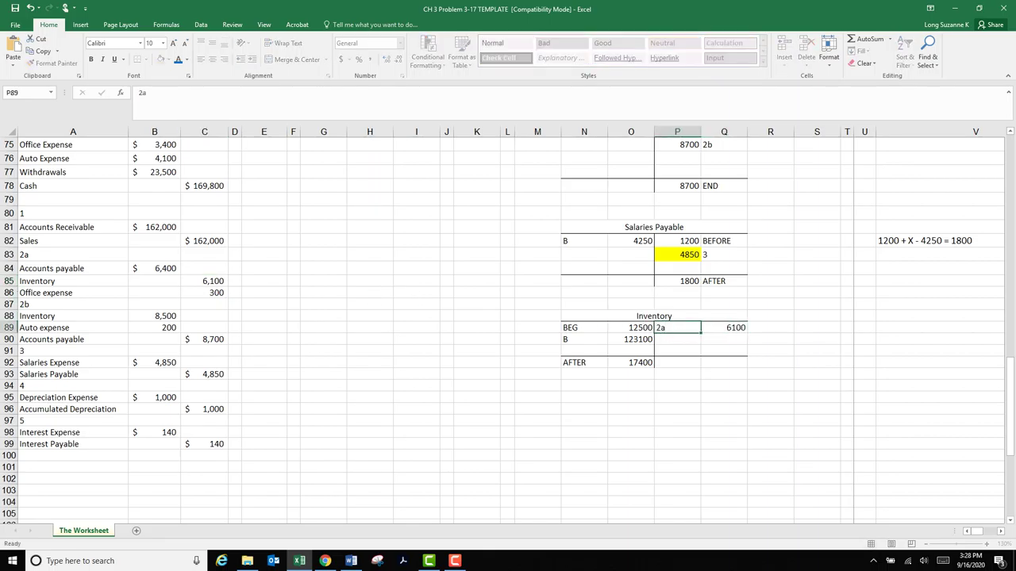
- Post the inventory debit from entry 2b below entry B in the Inventory T-account as 8500, labelled 2b
{"action": "key", "text": "Down"}
{"action": "key", "text": "Left"}
{"action": "key", "text": "Left"}
{"action": "type", "text": "2"}
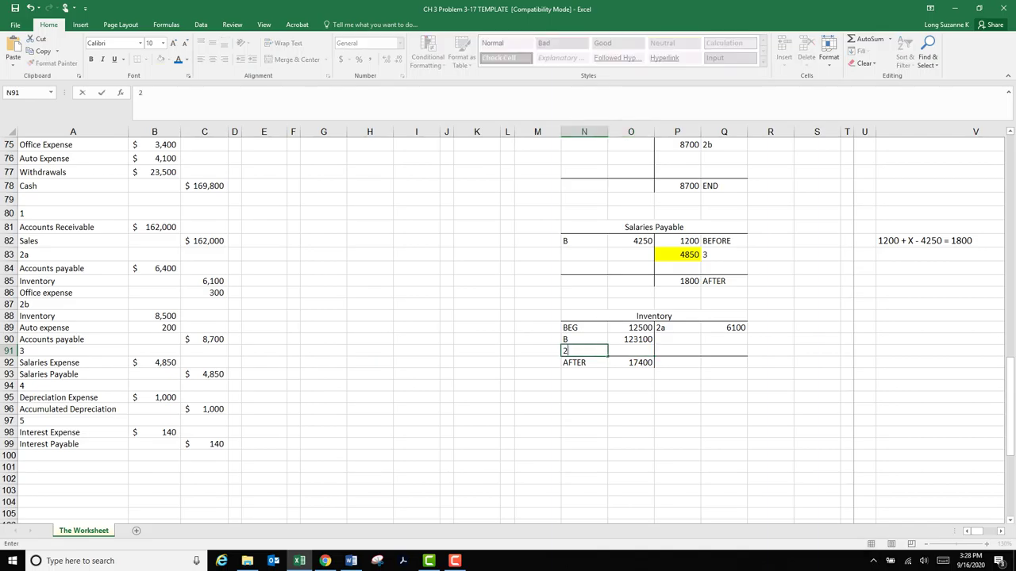
{"action": "type", "text": "b"}
{"action": "key", "text": "Tab"}
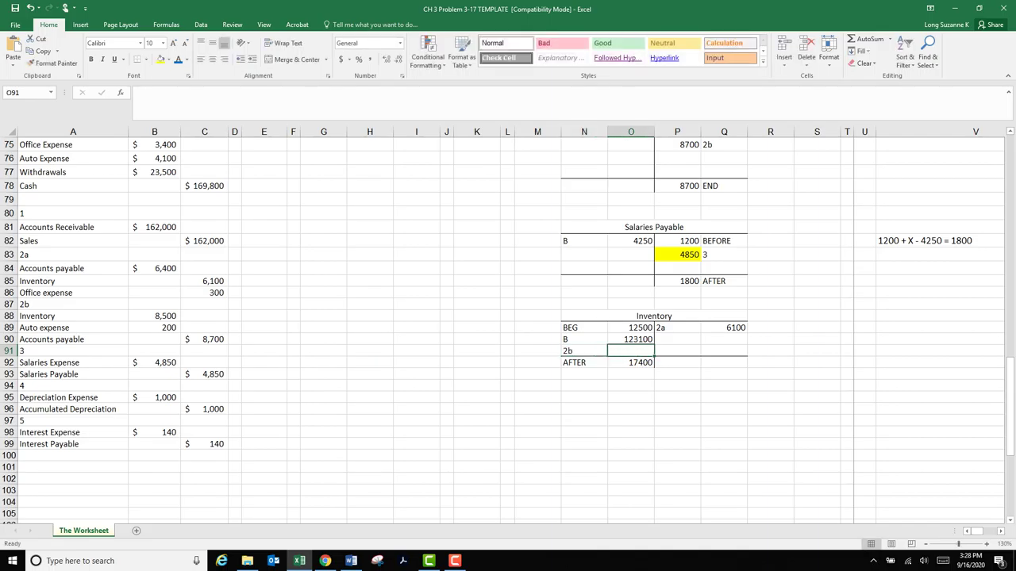
{"action": "type", "text": "8500"}
{"action": "key", "text": "Return"}
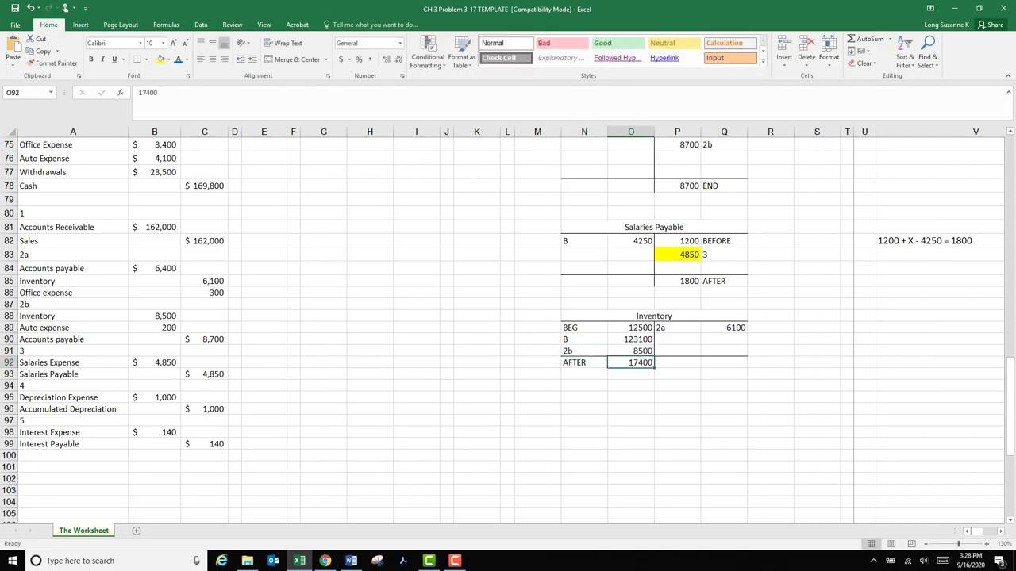
- Check the inventory lines of entries 2a and 2b and fill cell Q90, below the 6100 credit, with yellow
{"action": "left_click", "coordinate": [9, 304]}
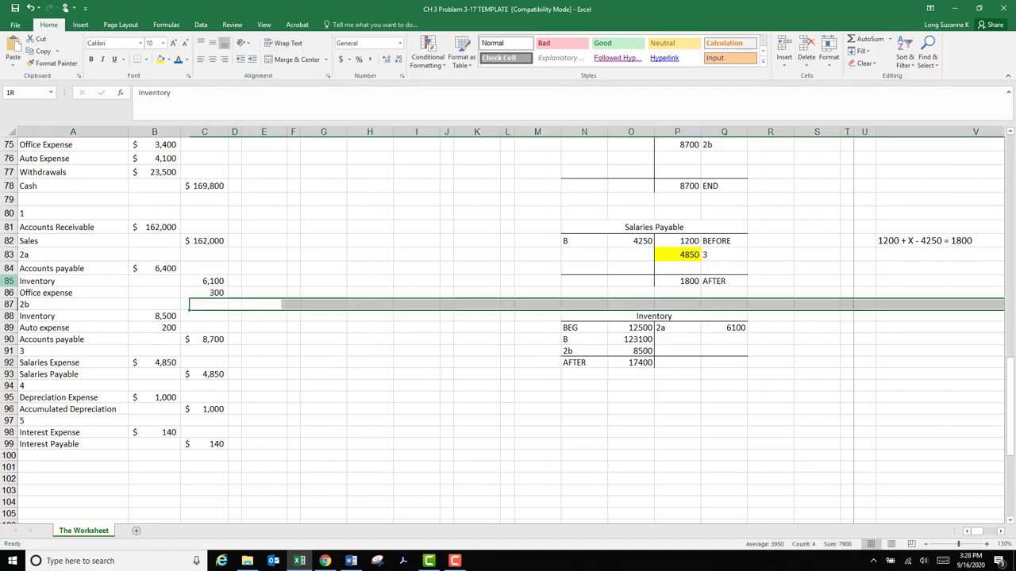
{"action": "left_click", "coordinate": [8, 281]}
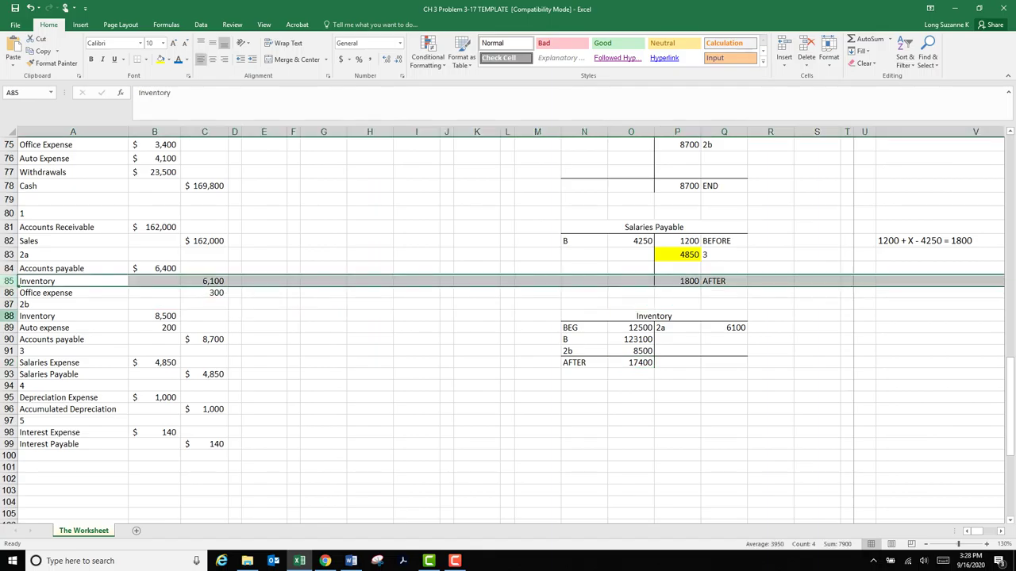
{"action": "left_click", "coordinate": [8, 316]}
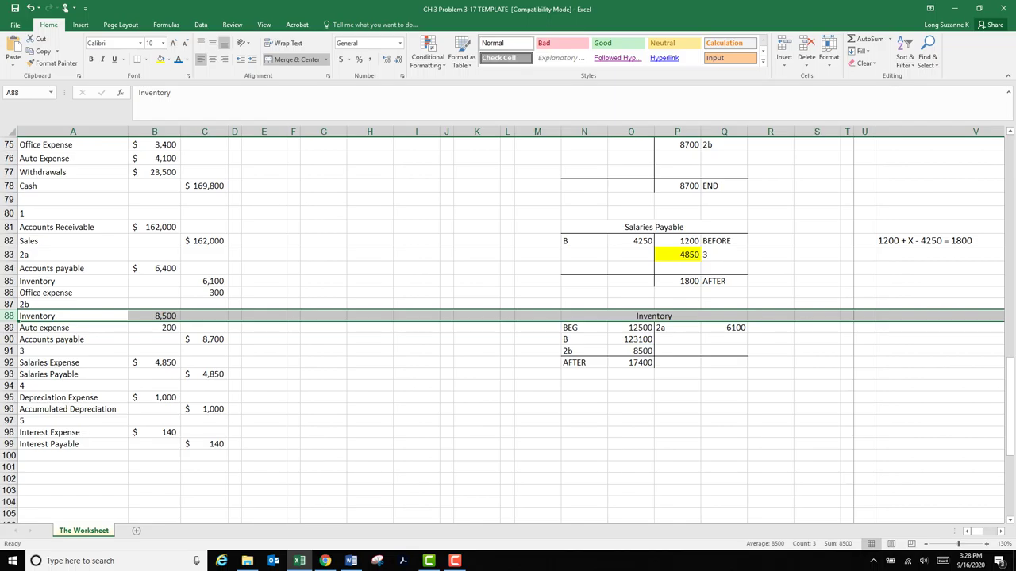
{"action": "left_click_drag", "start_coordinate": [631, 468], "coordinate": [631, 456]}
{"action": "left_click", "coordinate": [724, 340]}
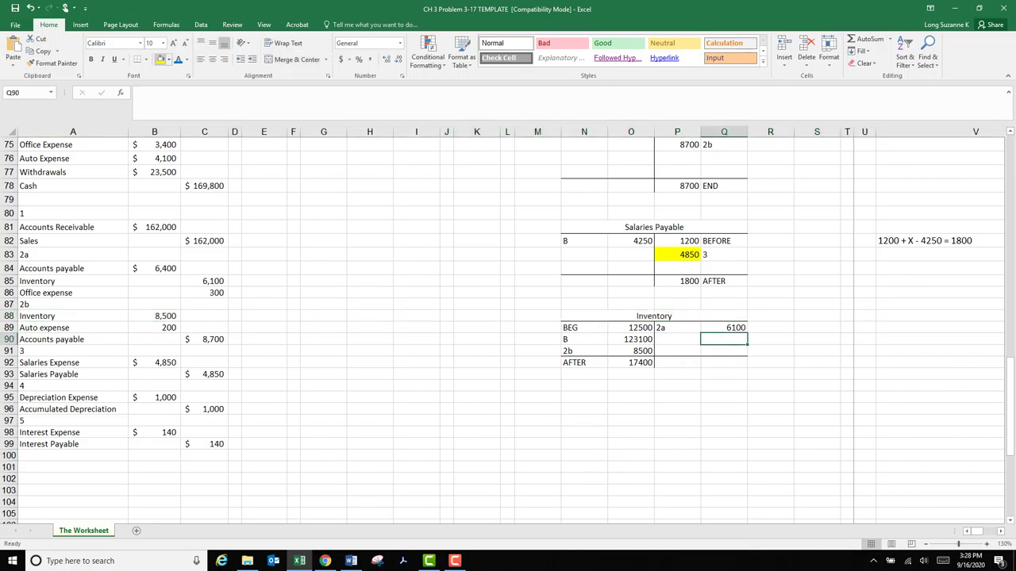
{"action": "left_click", "coordinate": [160, 59]}
{"action": "left_click", "coordinate": [724, 445]}
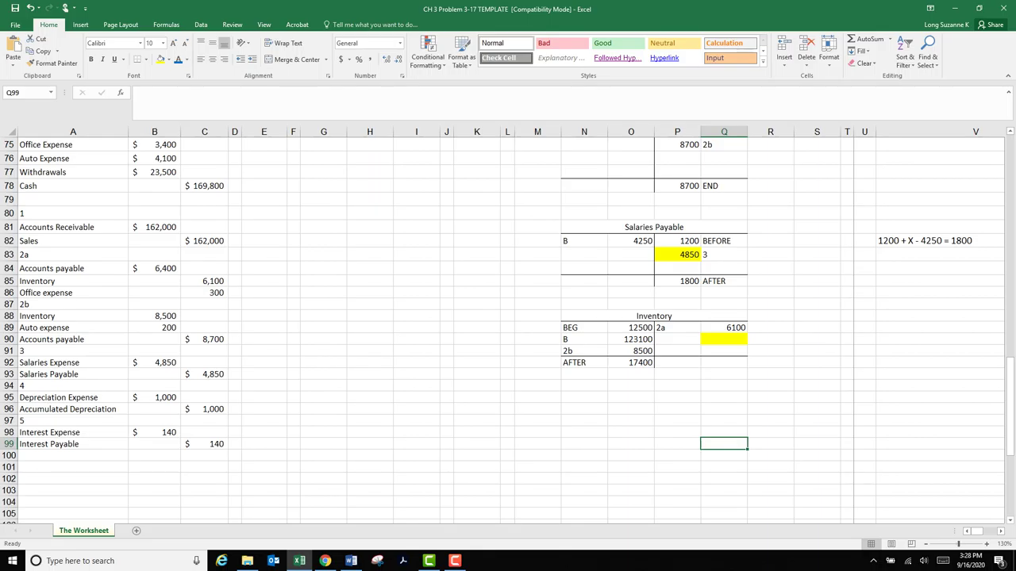
- Enter the Inventory equation as text in V89 beside the T-account: 12500 + 123100 + 8500 - 6100 - X - 17400
{"action": "left_click", "coordinate": [940, 328]}
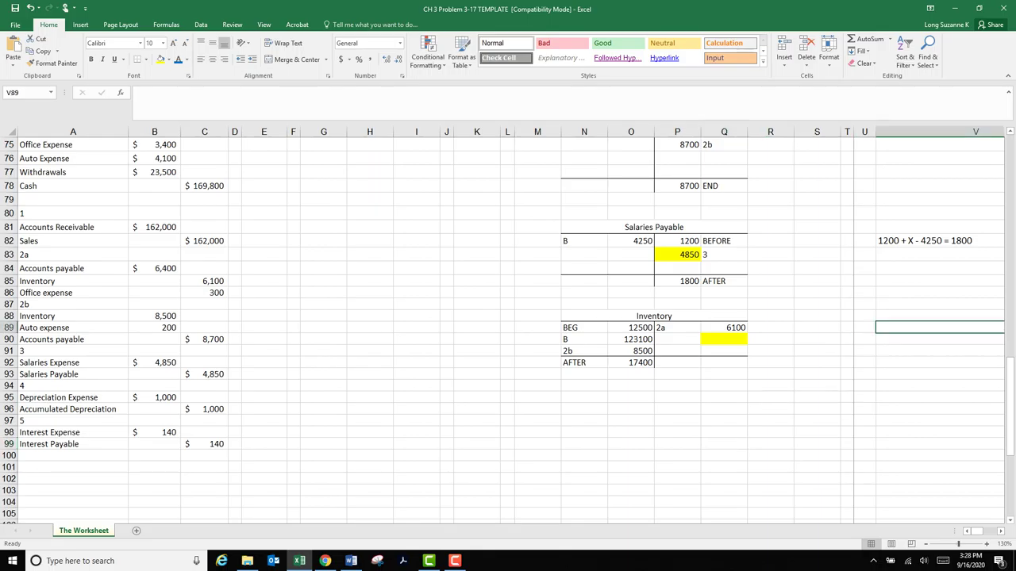
{"action": "type", "text": "'"}
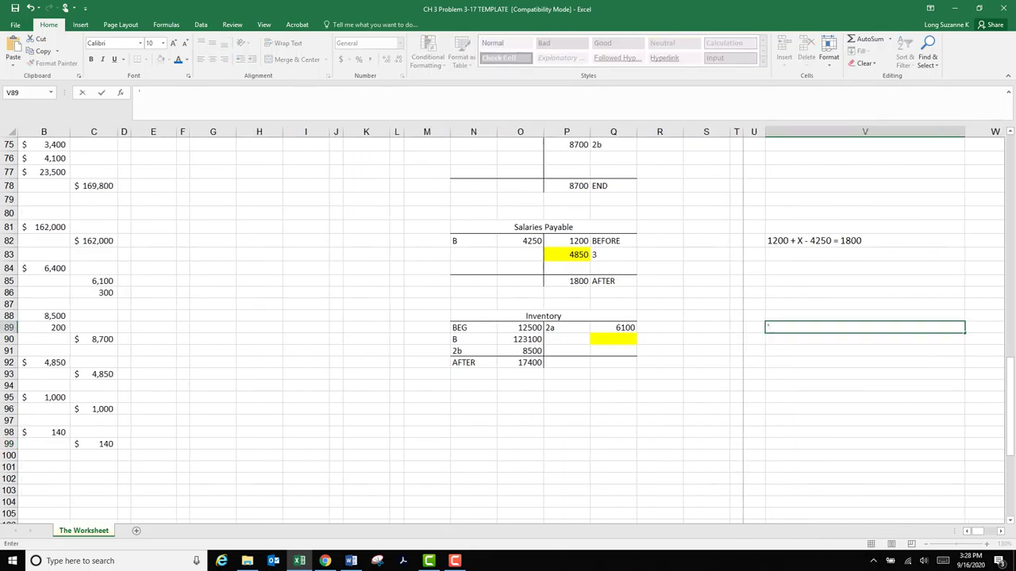
{"action": "type", "text": "12500 + 123100 + 8"}
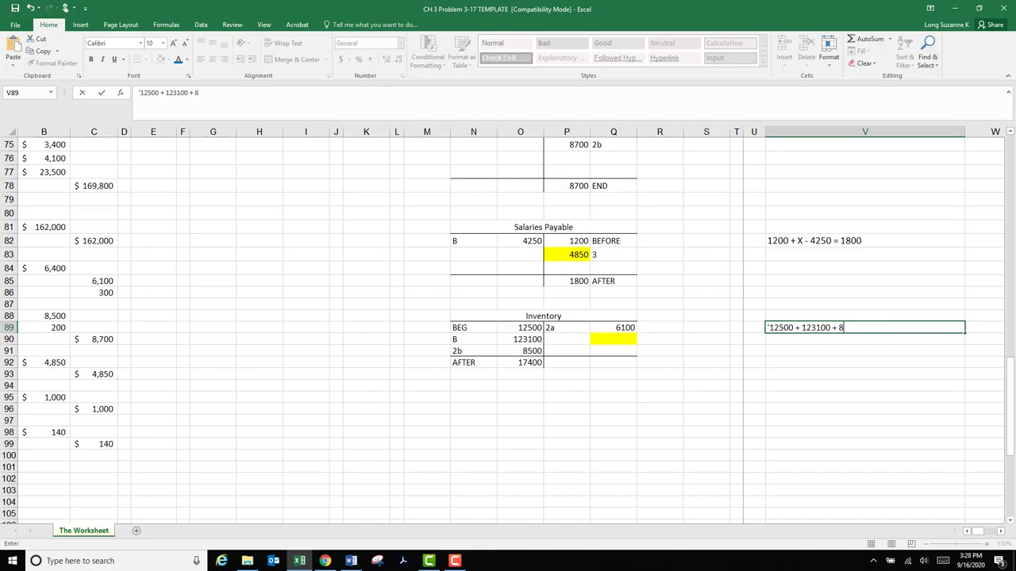
{"action": "type", "text": "500 - 6100 - X - 17740"}
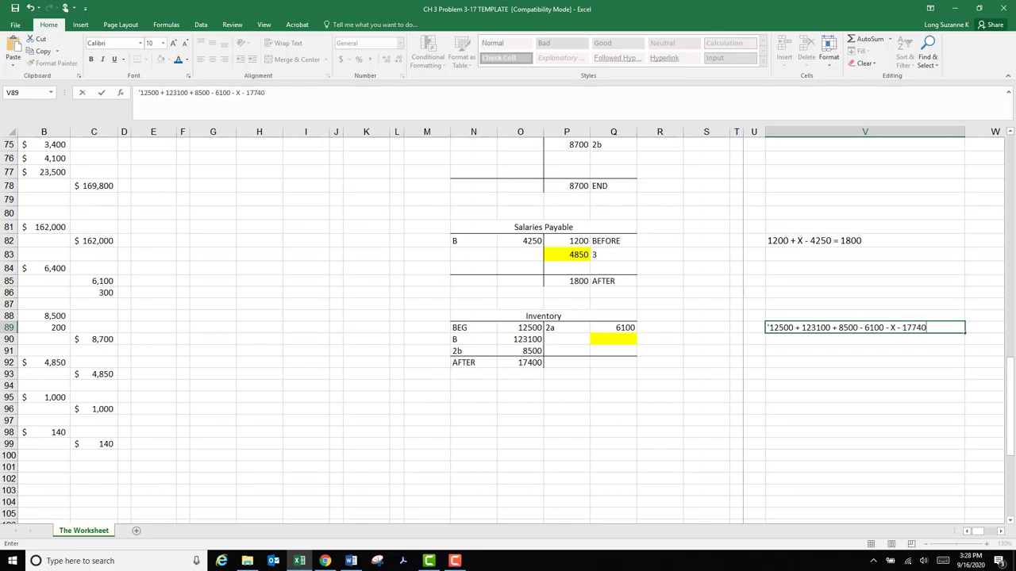
{"action": "key", "text": "BackSpace"}
{"action": "key", "text": "BackSpace"}
{"action": "type", "text": "400"}
{"action": "key", "text": "Return"}
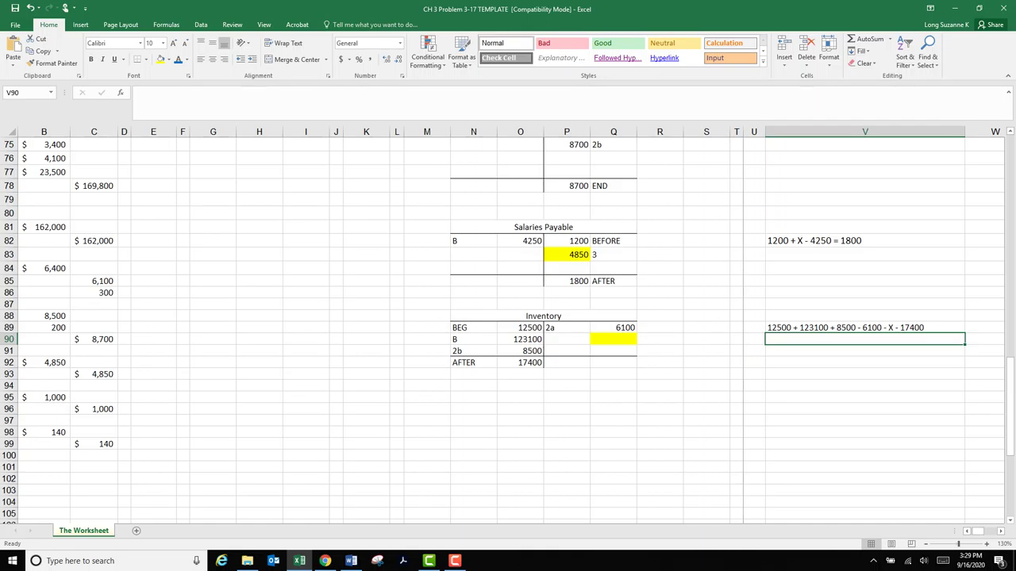
{"action": "left_click", "coordinate": [521, 385]}
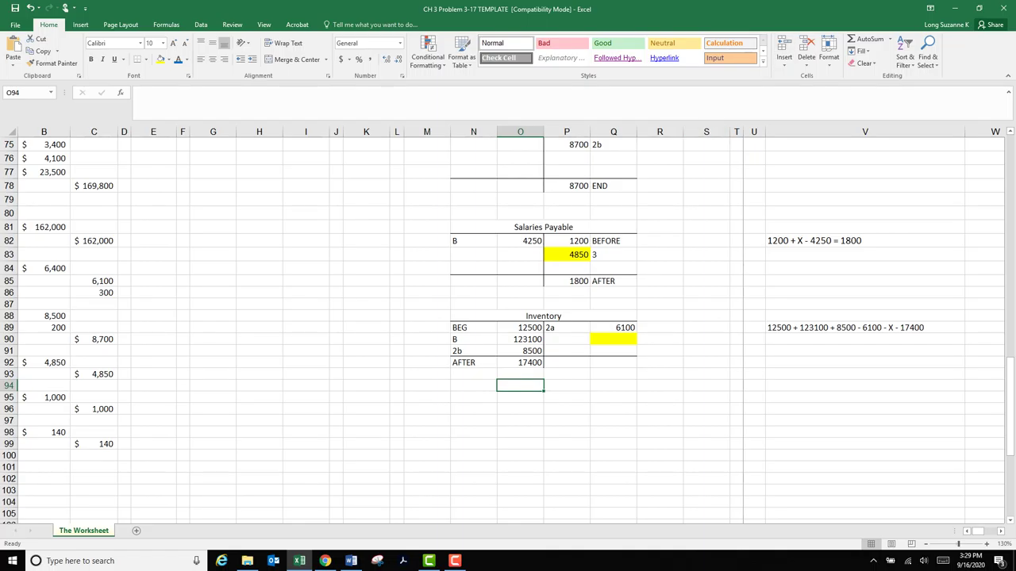
- Sum the three Inventory debit amounts (O89:O91) in cell O94, below the T-account
{"action": "left_click", "coordinate": [870, 39]}
{"action": "left_click_drag", "start_coordinate": [524, 328], "coordinate": [528, 351]}
{"action": "key", "text": "Return"}
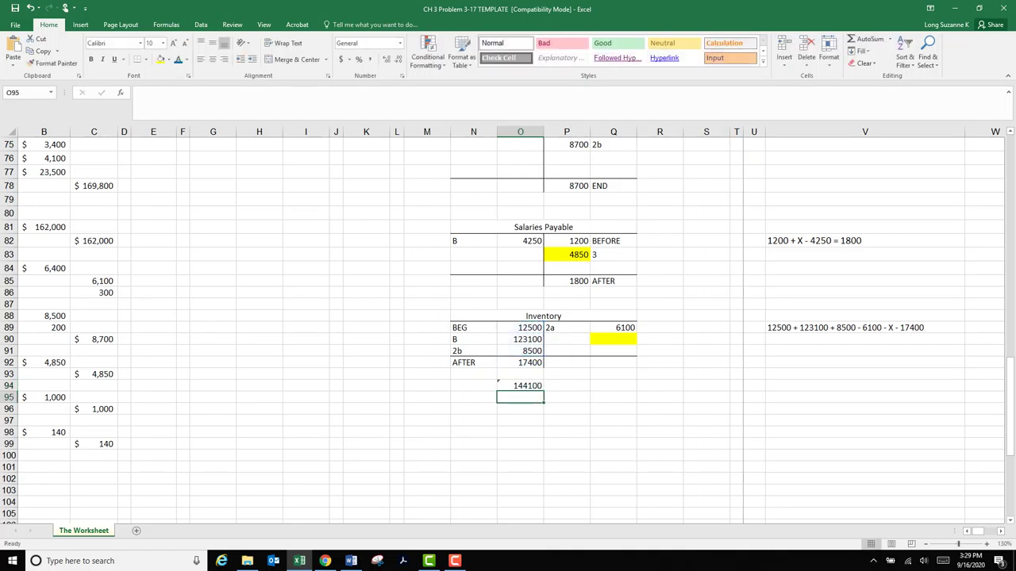
{"action": "left_click_drag", "start_coordinate": [524, 328], "coordinate": [525, 352]}
{"action": "left_click", "coordinate": [524, 386]}
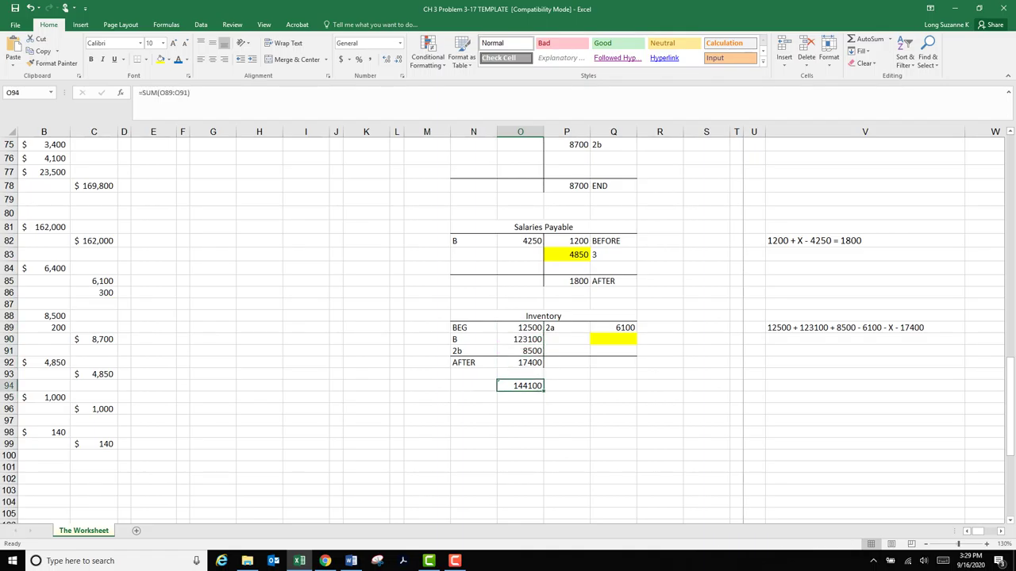
- Enter the known Inventory credit of 6100 in Q94, on the same row as the debit total
{"action": "key", "text": "Right"}
{"action": "key", "text": "Right"}
{"action": "type", "text": "00"}
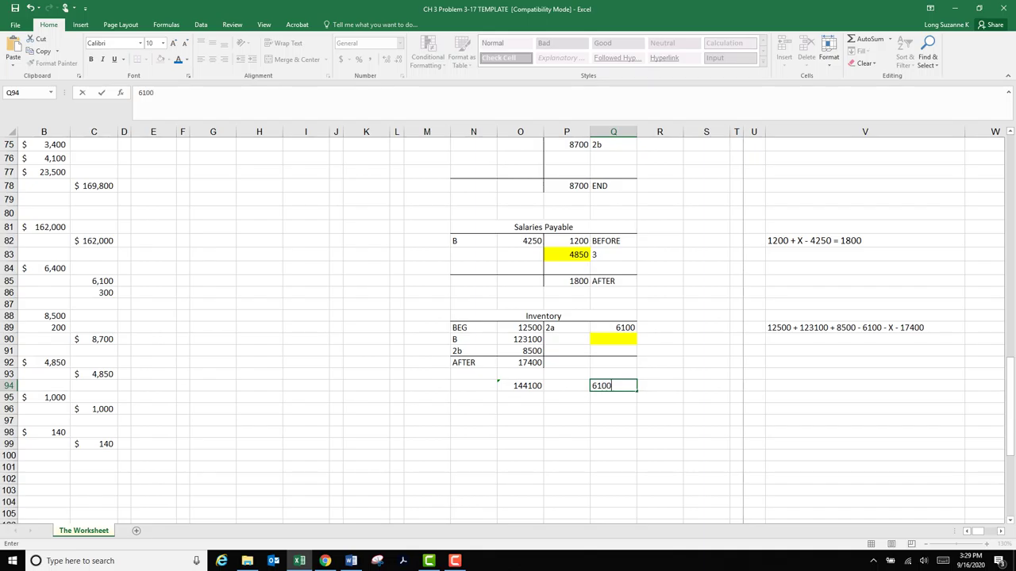
{"action": "key", "text": "Return"}
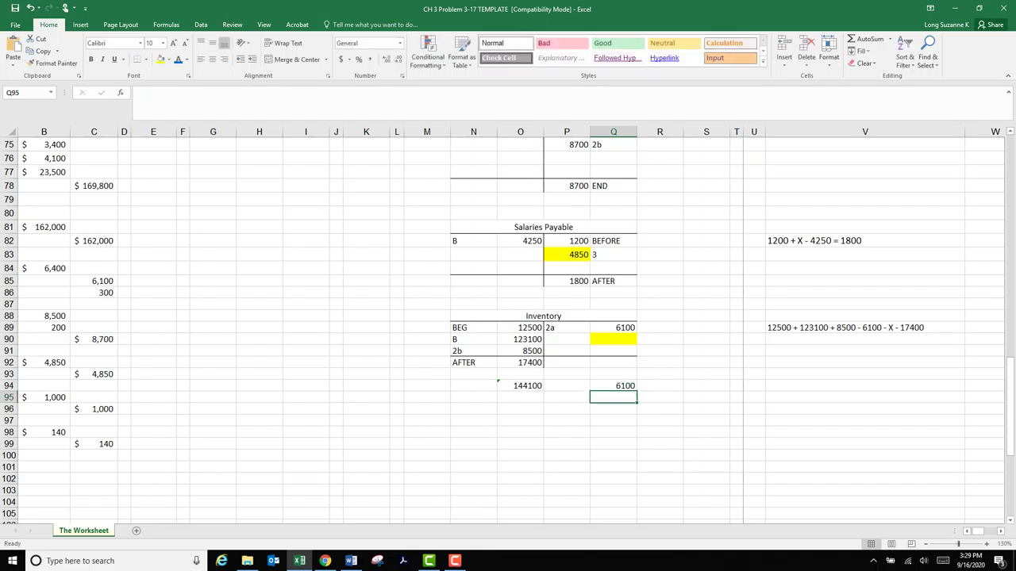
- Subtract the known credit from the debit total in O95 with the formula =O94-Q94
{"action": "key", "text": "Left"}
{"action": "key", "text": "Left"}
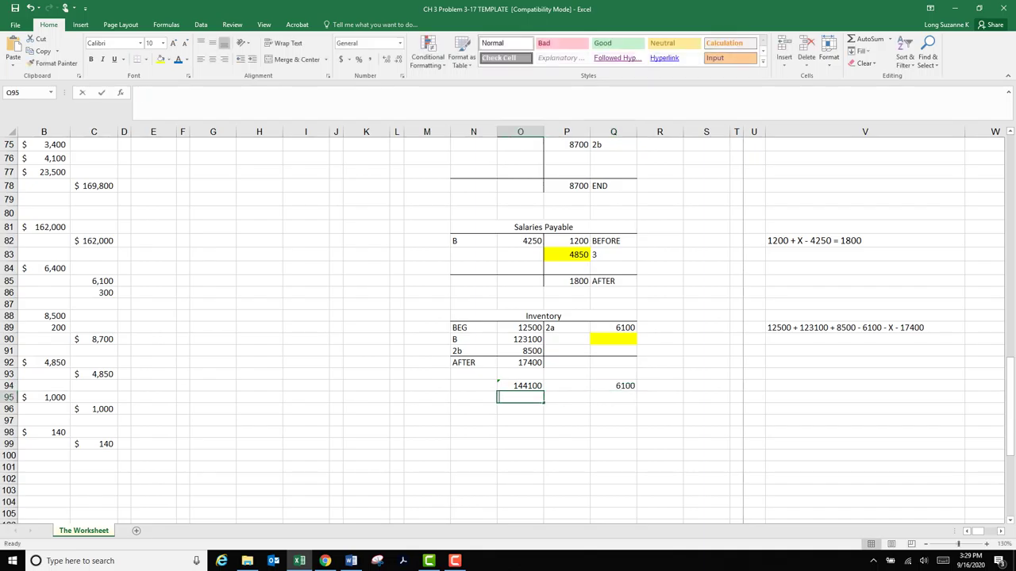
{"action": "type", "text": "="}
{"action": "key", "text": "Up"}
{"action": "type", "text": "-"}
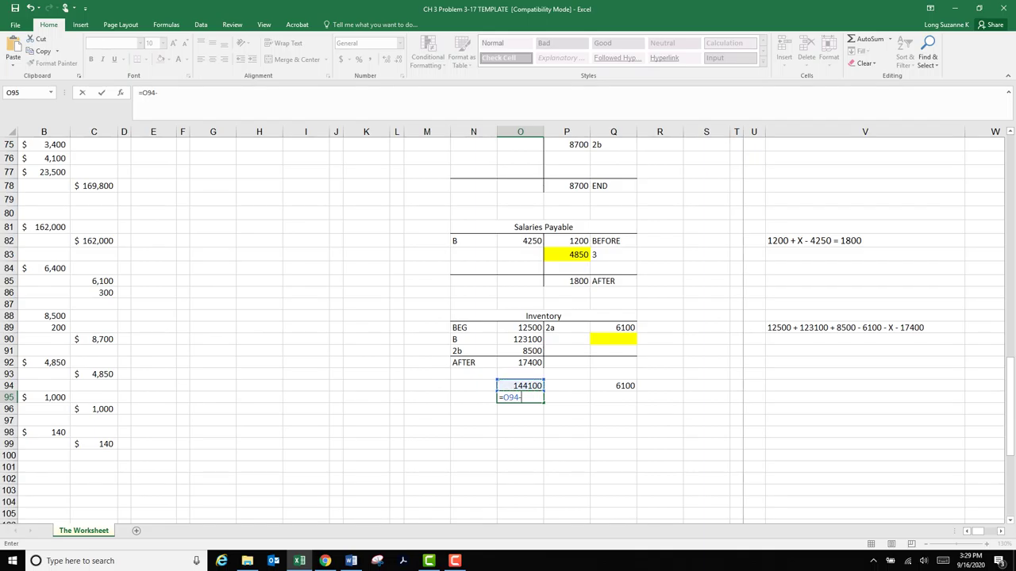
{"action": "key", "text": "Up"}
{"action": "key", "text": "Right"}
{"action": "key", "text": "Right"}
{"action": "key", "text": "Return"}
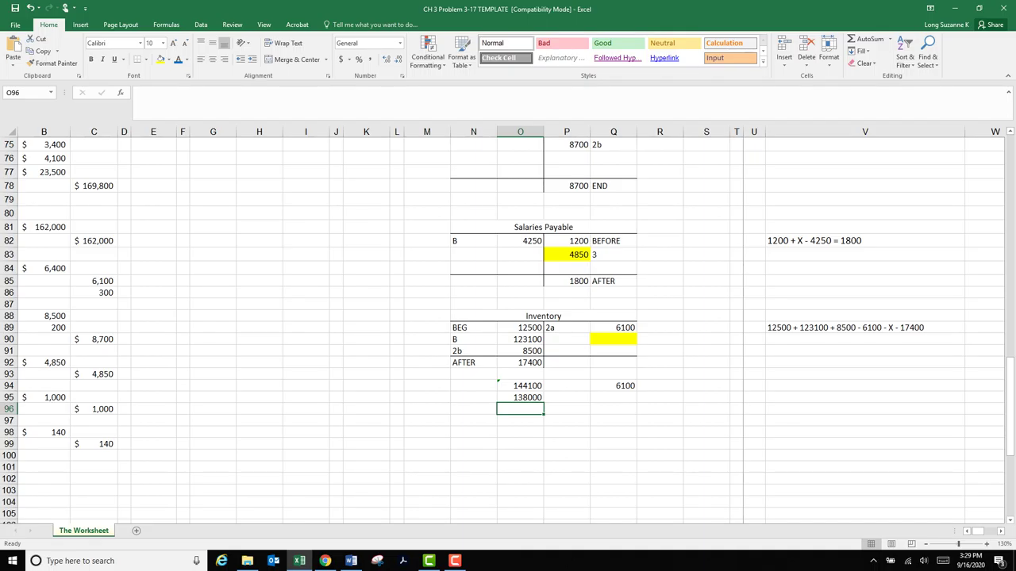
- Try solving for the missing credit in O96 by adding the AFTER balance with the formula =O95+O92
{"action": "type", "text": "="}
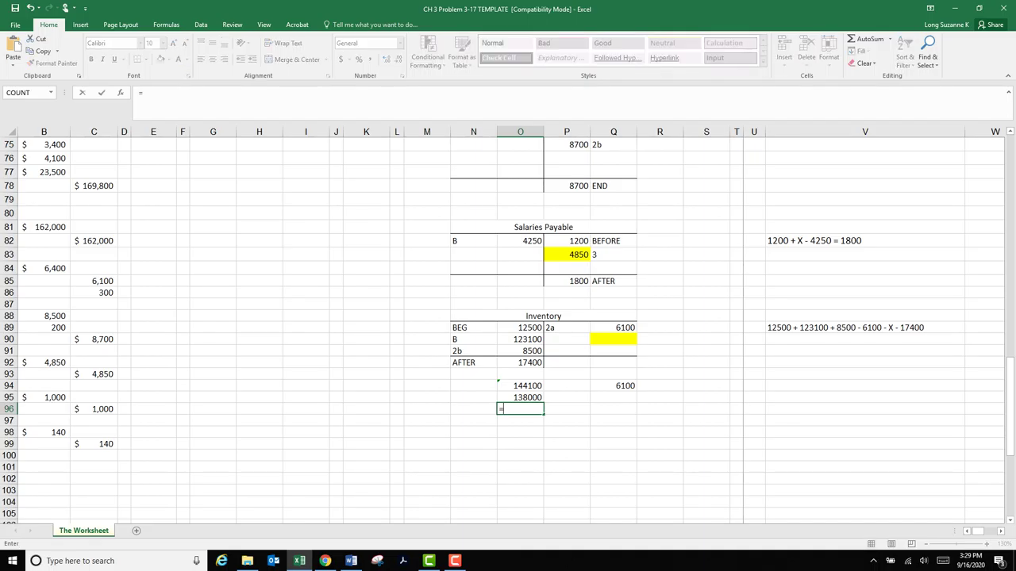
{"action": "key", "text": "Up"}
{"action": "type", "text": "+"}
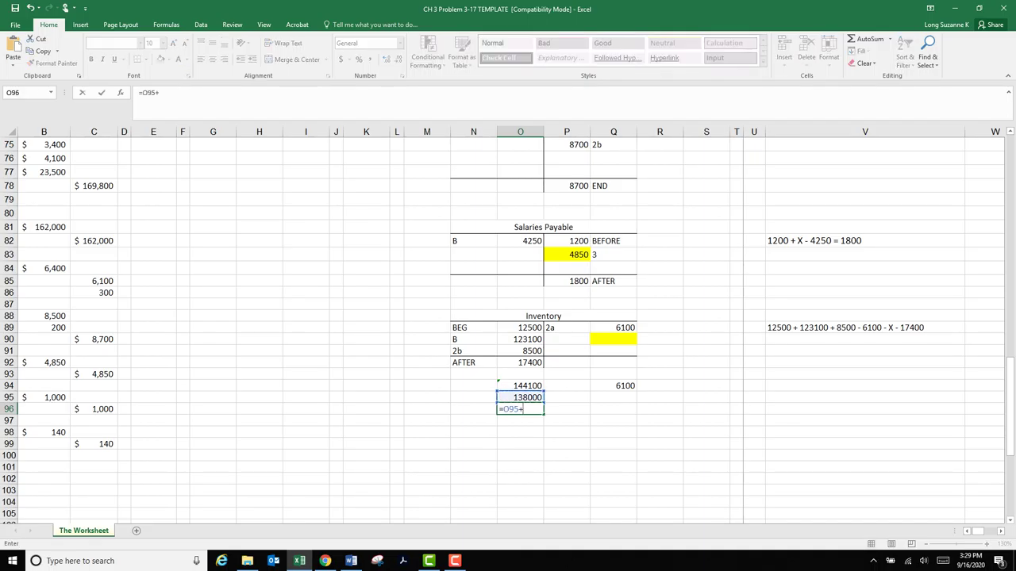
{"action": "key", "text": "Up"}
{"action": "key", "text": "Up"}
{"action": "key", "text": "Up"}
{"action": "key", "text": "Up"}
{"action": "key", "text": "Return"}
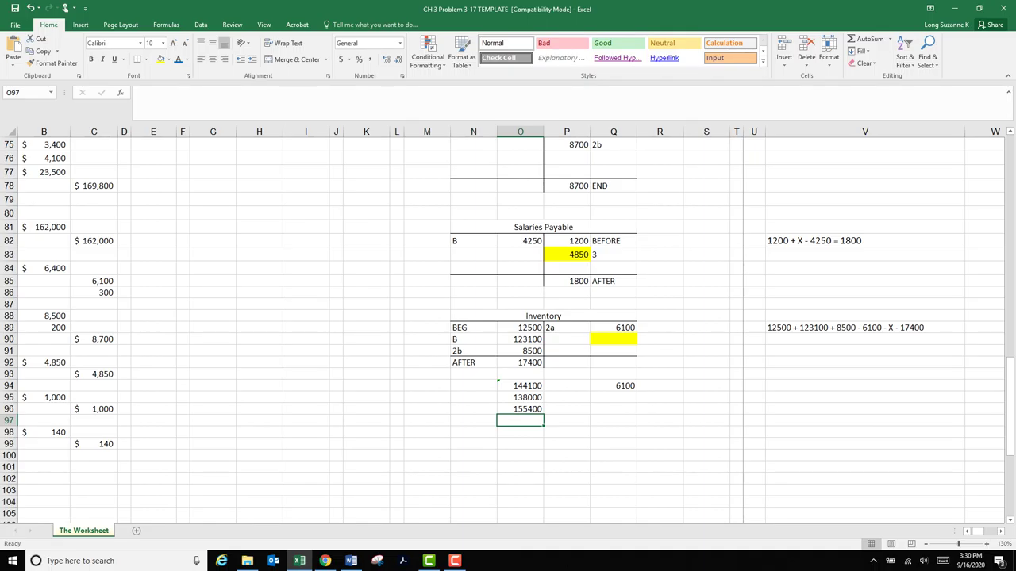
- Enter 155400 as the missing Inventory credit in the yellow cell Q90, correcting the mistyped 15540
{"action": "left_click", "coordinate": [613, 340]}
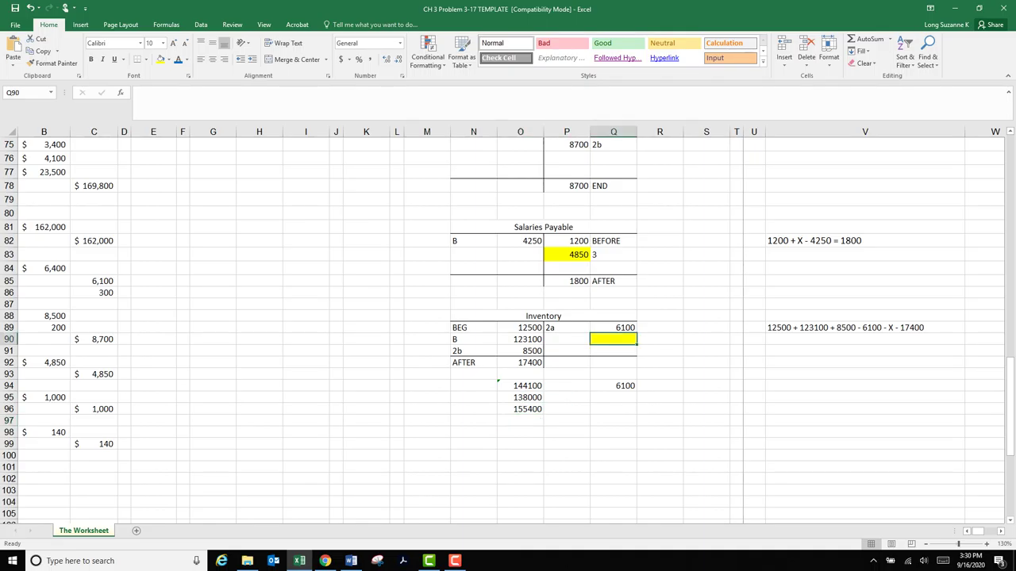
{"action": "type", "text": "15540"}
{"action": "key", "text": "Return"}
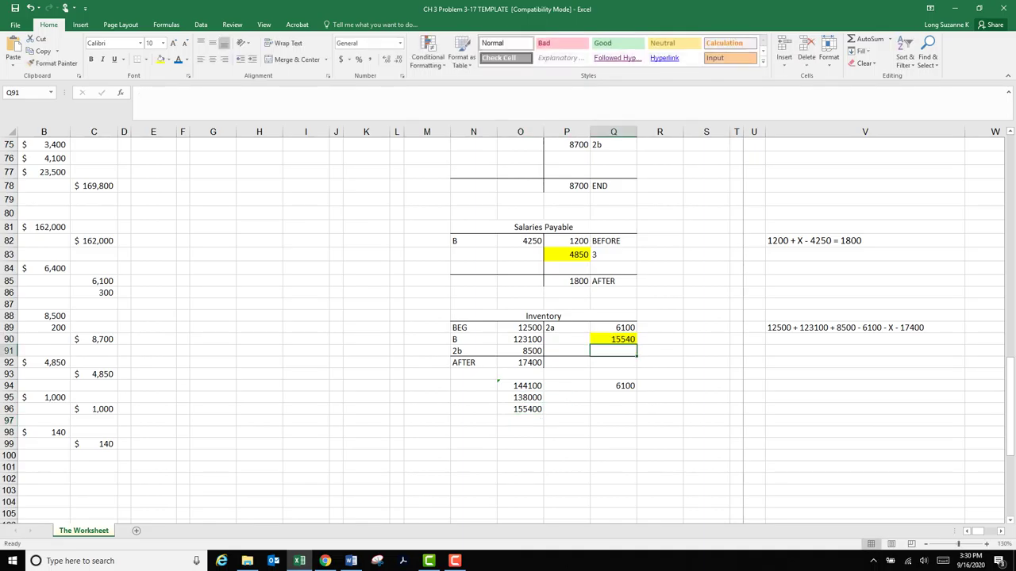
{"action": "left_click_drag", "start_coordinate": [615, 346], "coordinate": [614, 340]}
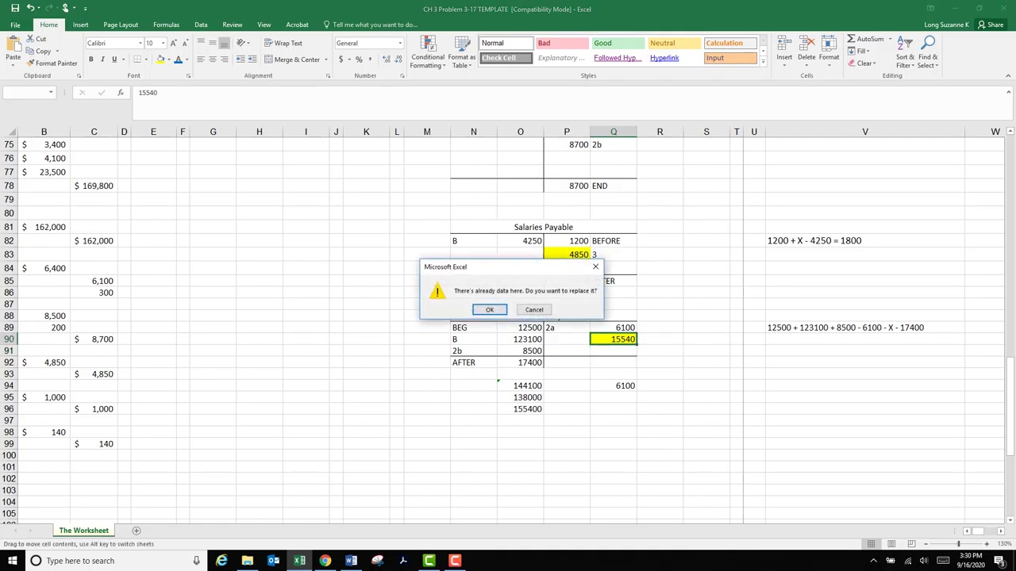
{"action": "left_click", "coordinate": [534, 309]}
{"action": "left_click", "coordinate": [614, 340]}
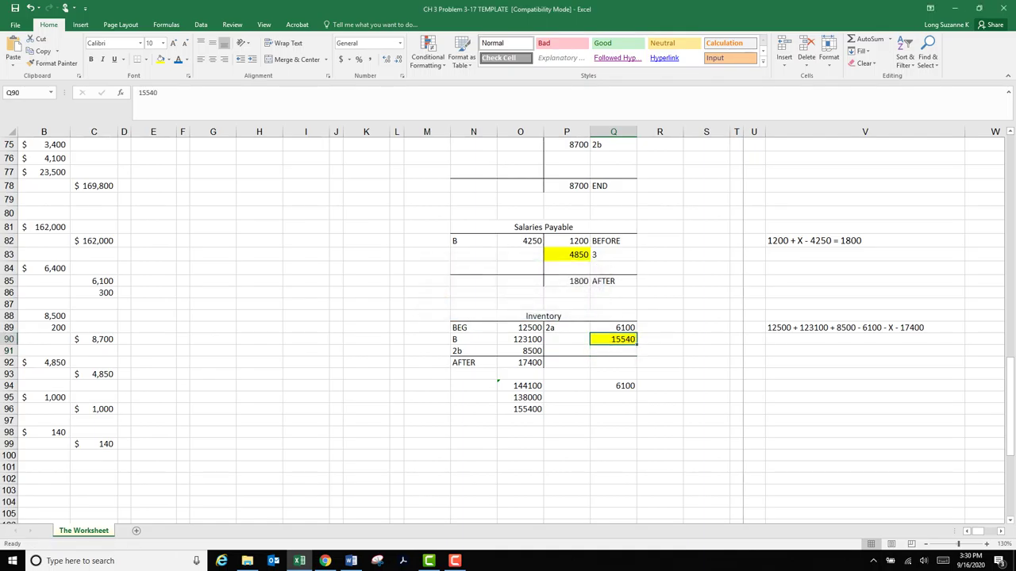
{"action": "type", "text": "155400"}
{"action": "key", "text": "Return"}
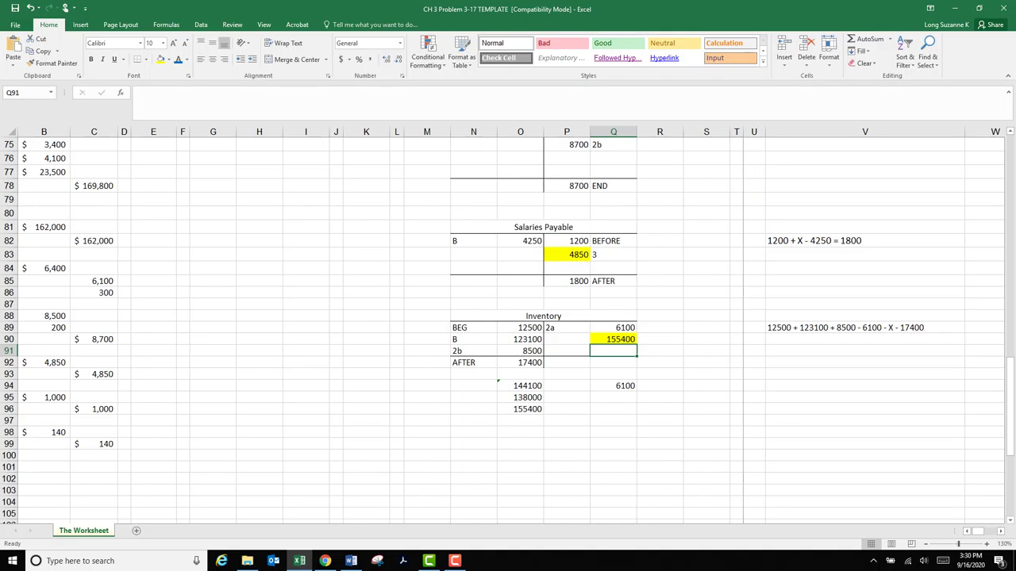
- Check the Inventory balance in O98 with the formula =O89+O90+O91-Q89-Q90
{"action": "left_click", "coordinate": [521, 433]}
{"action": "type", "text": "="}
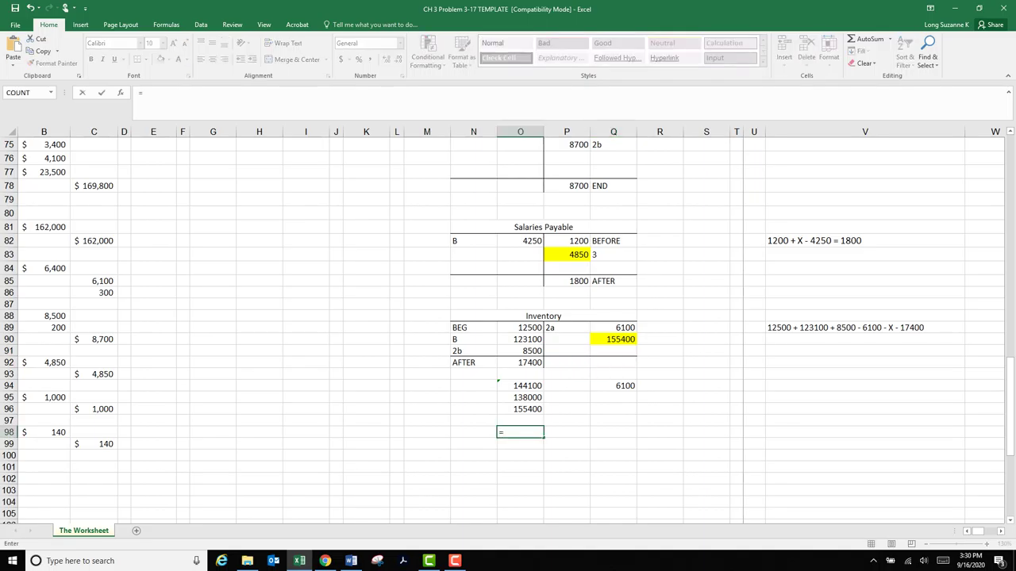
{"action": "left_click", "coordinate": [520, 327]}
{"action": "type", "text": "+"}
{"action": "left_click", "coordinate": [519, 339]}
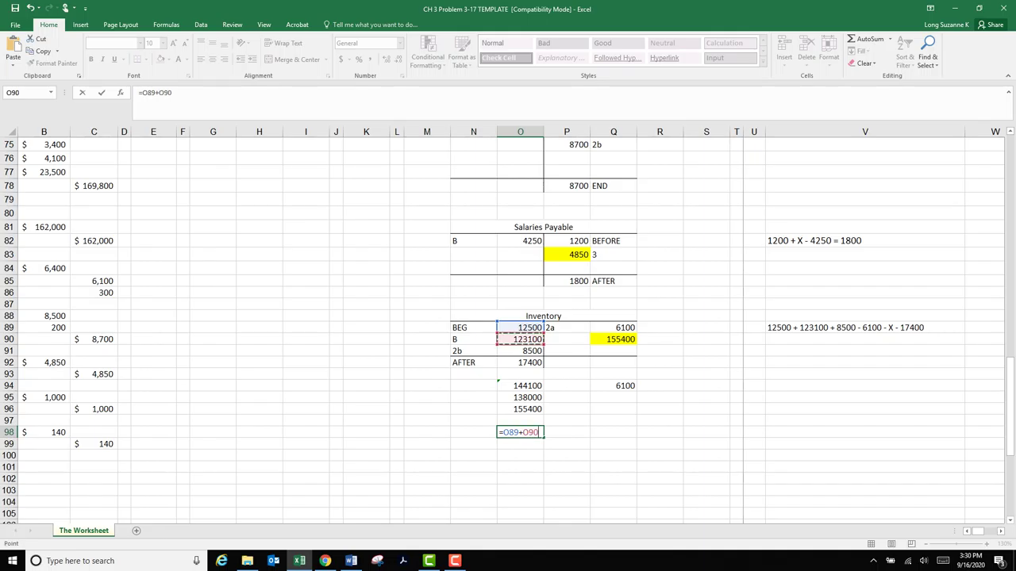
{"action": "type", "text": "+"}
{"action": "left_click", "coordinate": [520, 351]}
{"action": "type", "text": "-"}
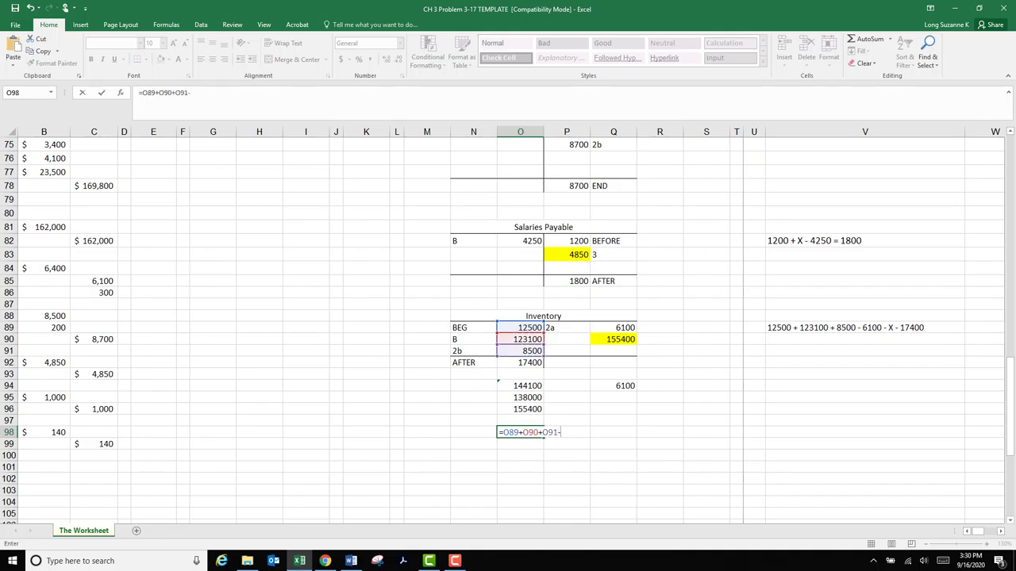
{"action": "left_click", "coordinate": [614, 327]}
{"action": "type", "text": "-"}
{"action": "left_click", "coordinate": [614, 339]}
{"action": "key", "text": "Return"}
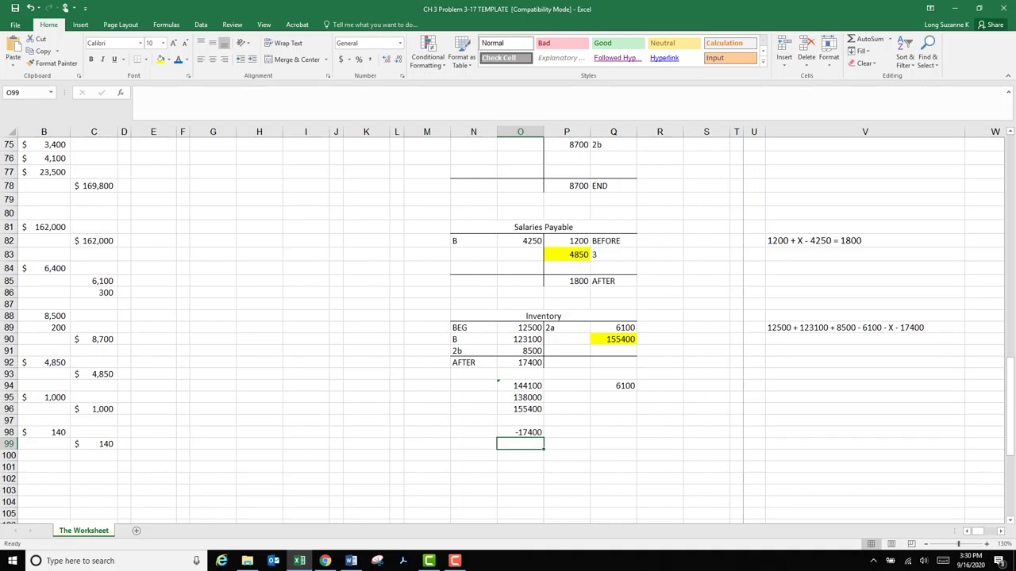
- Change the calculation in O96 to subtract the AFTER balance, using the formula =O95-O92
{"action": "key", "text": "Up"}
{"action": "key", "text": "Up"}
{"action": "key", "text": "Up"}
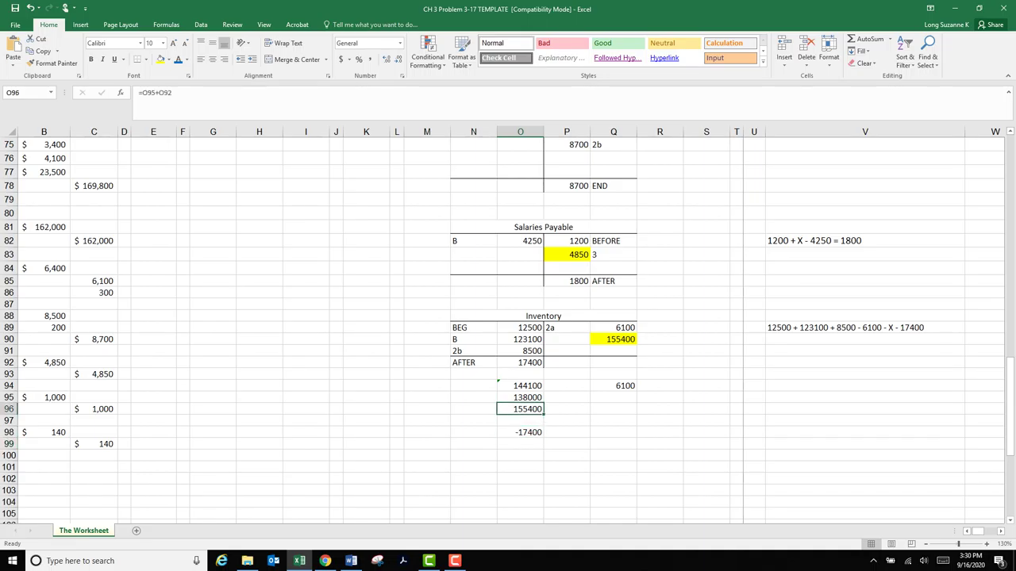
{"action": "key", "text": "Up"}
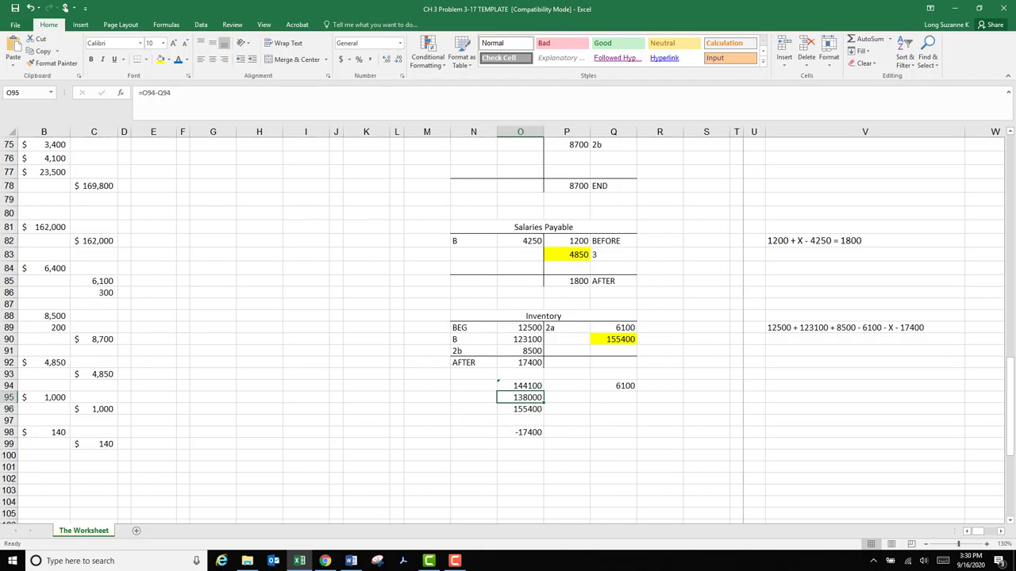
{"action": "key", "text": "Down"}
{"action": "type", "text": "="}
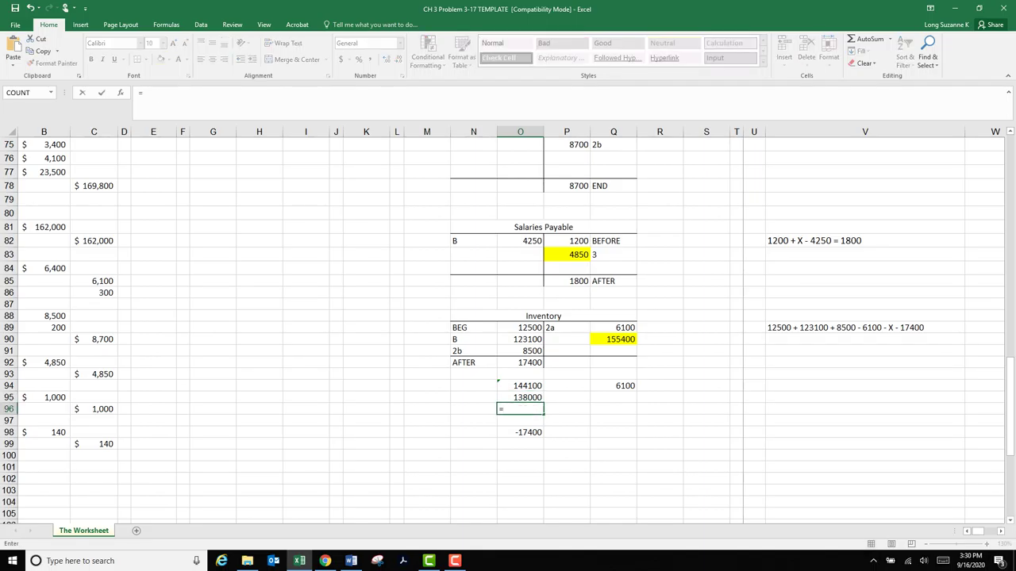
{"action": "key", "text": "Up"}
{"action": "type", "text": "-"}
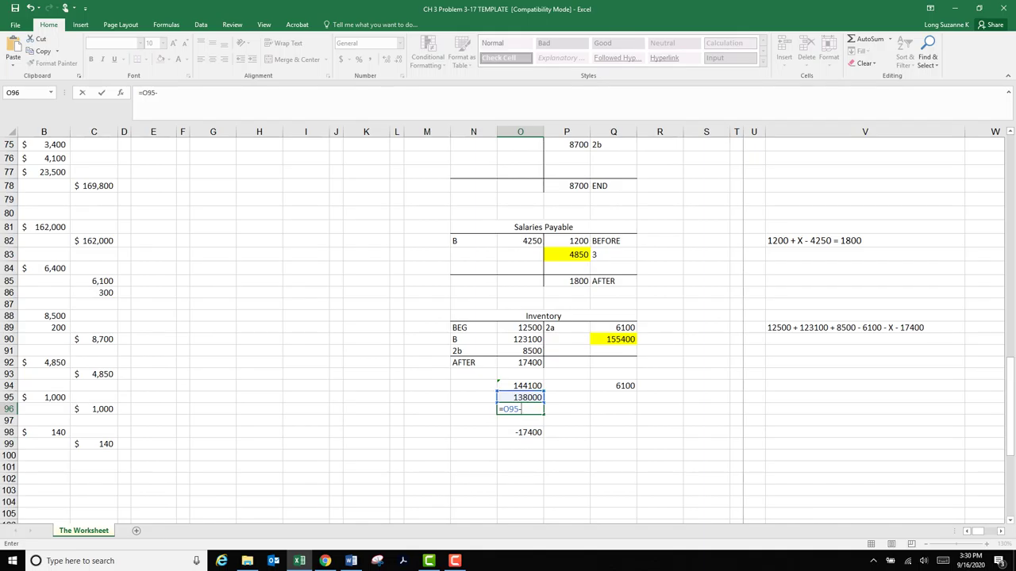
{"action": "key", "text": "Up"}
{"action": "key", "text": "Up"}
{"action": "key", "text": "Up"}
{"action": "key", "text": "Up"}
{"action": "key", "text": "Return"}
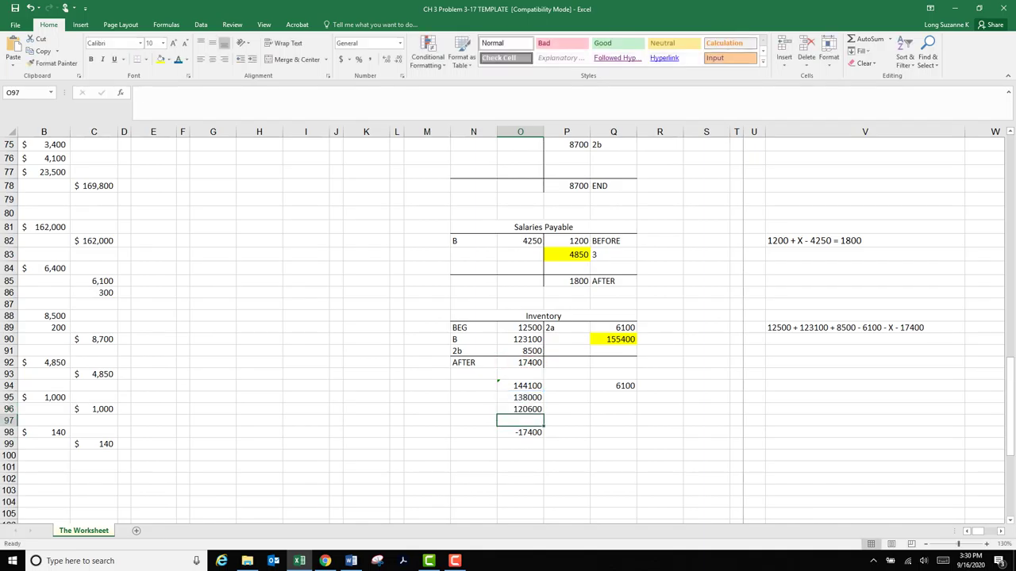
- Delete the balance check formula from cell O98
{"action": "key", "text": "Down"}
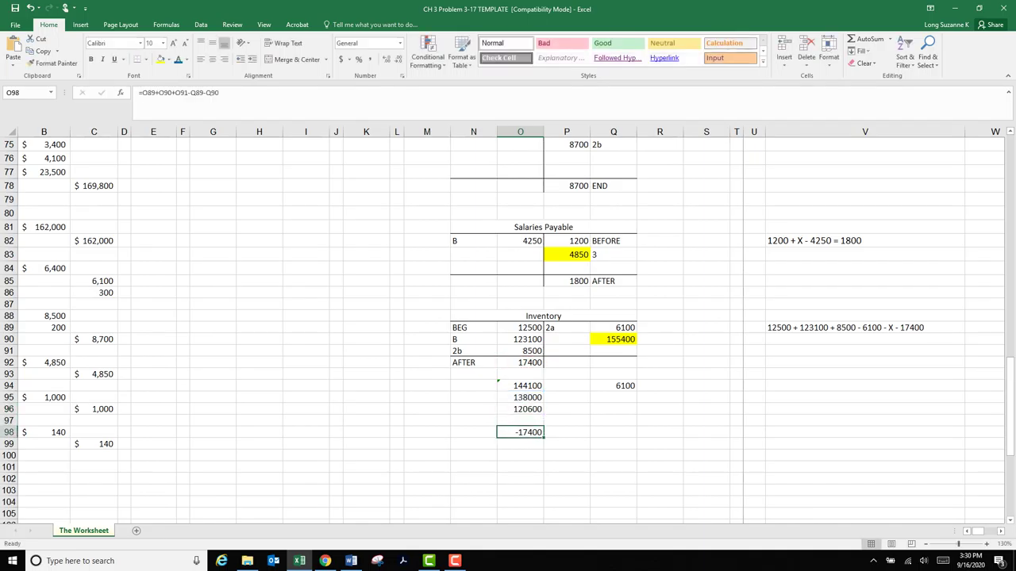
{"action": "key", "text": "Delete"}
{"action": "key", "text": "Up"}
{"action": "key", "text": "Right"}
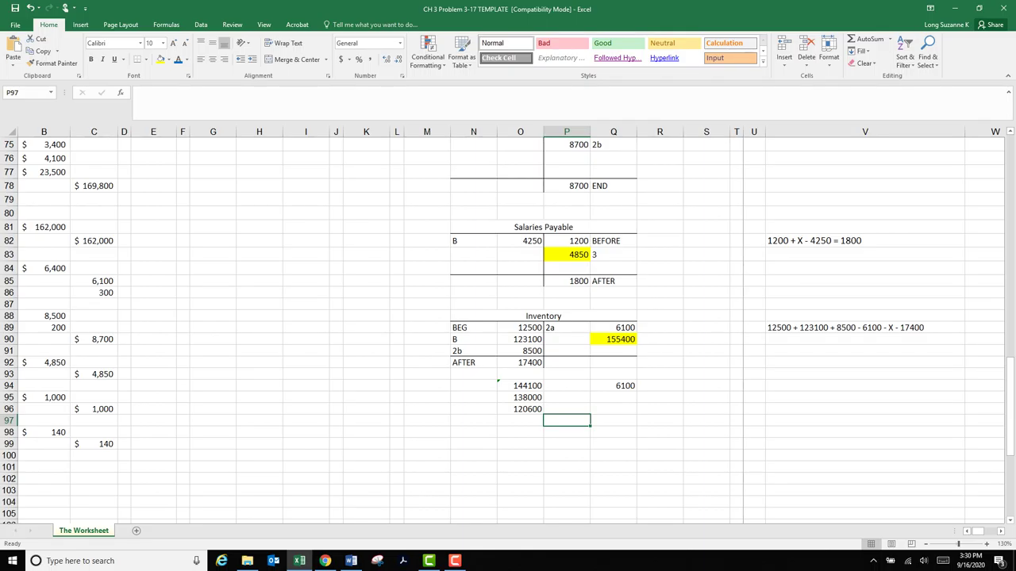
- Review the calculation in O95 and re-enter the missing credit formula in O96 as =O95-O92
{"action": "key", "text": "Left"}
{"action": "key", "text": "Up"}
{"action": "key", "text": "Up"}
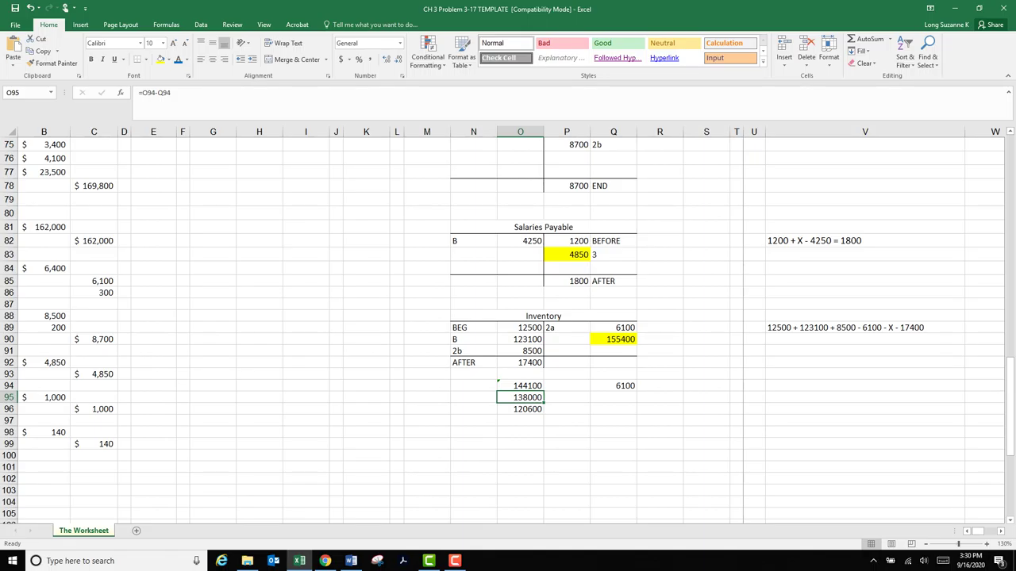
{"action": "key", "text": "Down"}
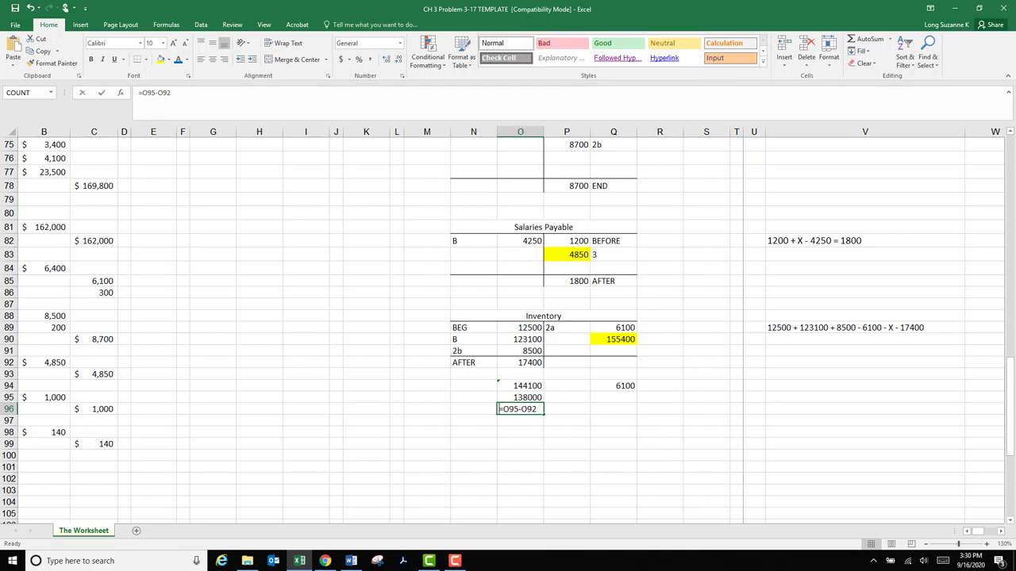
{"action": "type", "text": "="}
{"action": "key", "text": "Up"}
{"action": "type", "text": "-"}
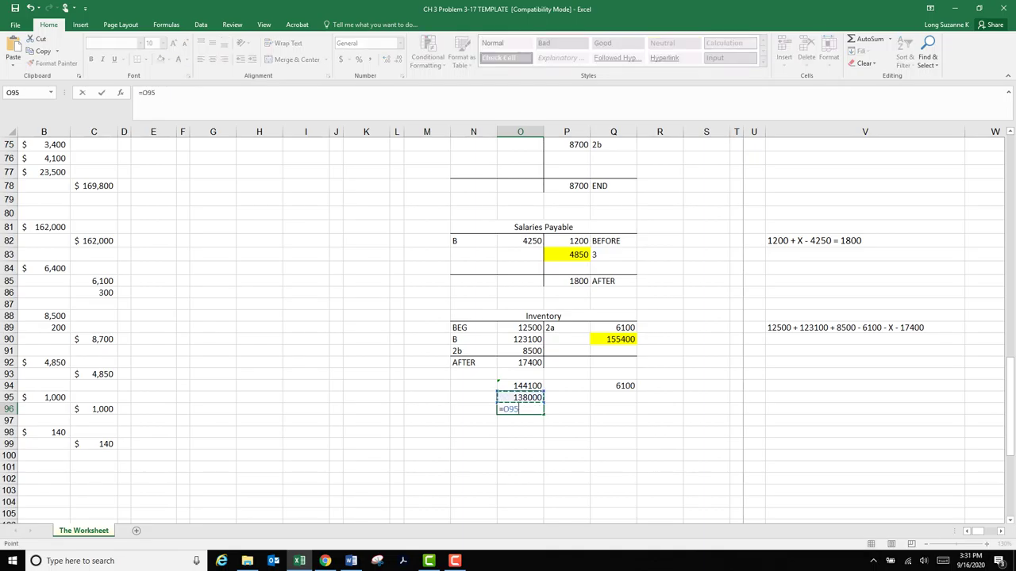
{"action": "key", "text": "Up"}
{"action": "key", "text": "Up"}
{"action": "key", "text": "Up"}
{"action": "key", "text": "Up"}
{"action": "key", "text": "Return"}
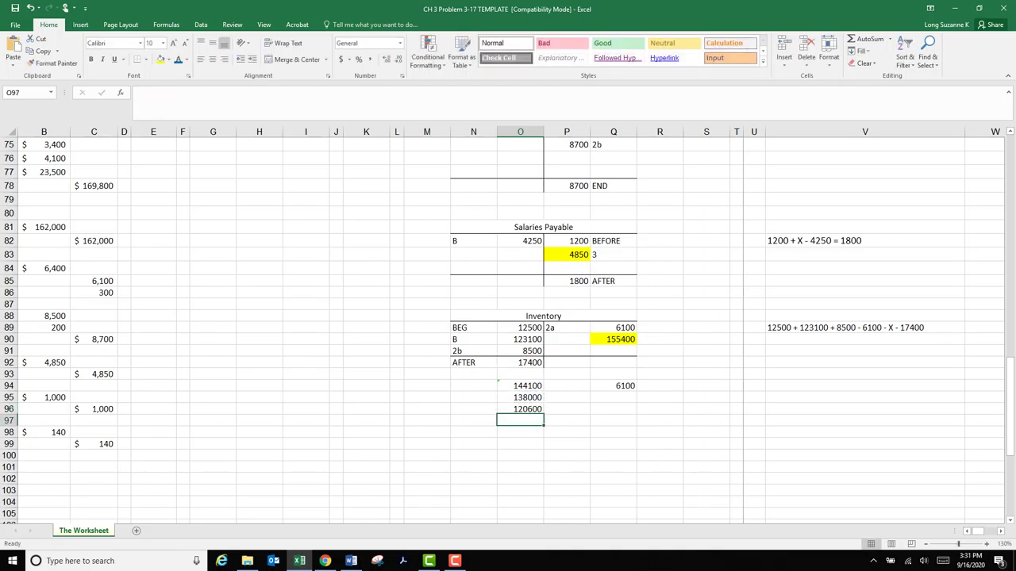
- Replace the missing Inventory credit in the yellow cell Q90 with 120600
{"action": "left_click", "coordinate": [613, 339]}
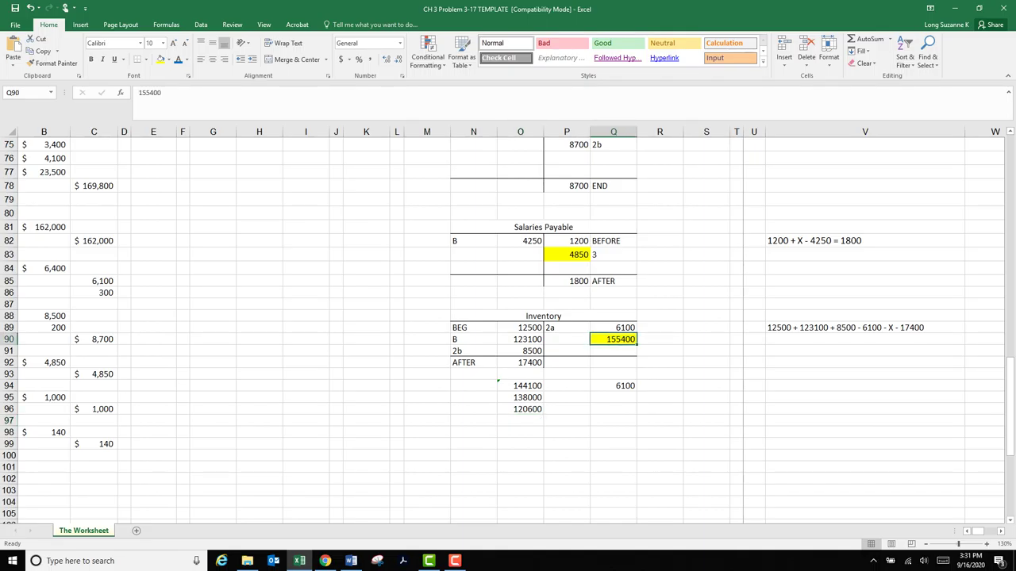
{"action": "type", "text": "120600"}
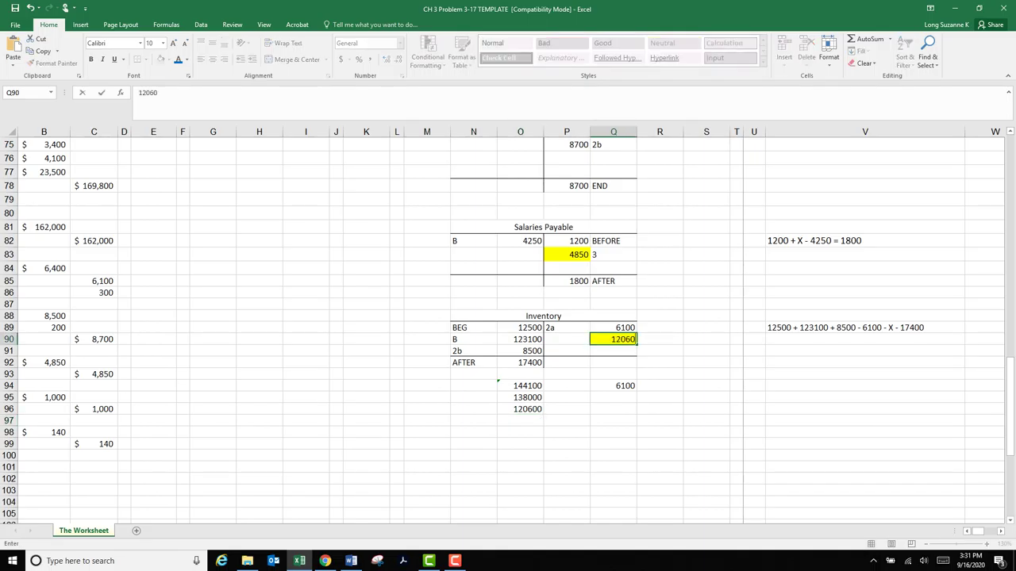
{"action": "key", "text": "Return"}
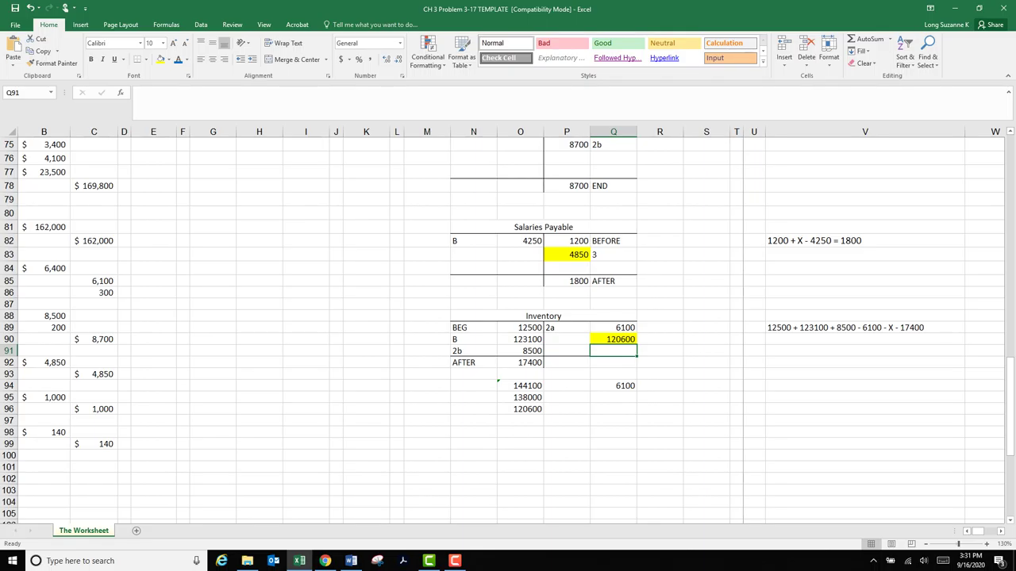
- Check the Inventory ending balance in cell O98 with the formula =O89+O90+O91-Q89-Q90
{"action": "left_click", "coordinate": [520, 432]}
{"action": "type", "text": "=O89+"}
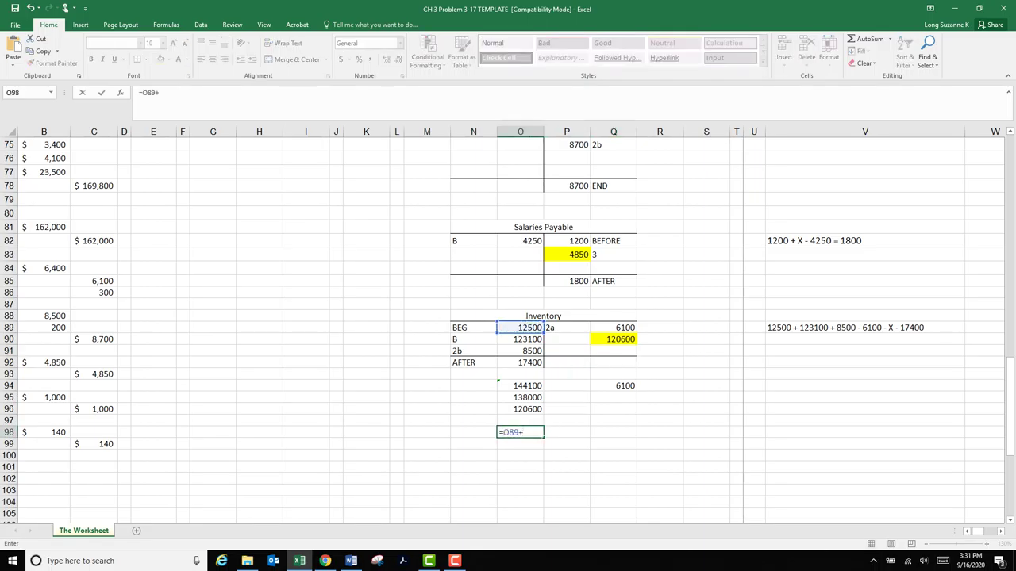
{"action": "left_click", "coordinate": [521, 340]}
{"action": "type", "text": "+"}
{"action": "left_click", "coordinate": [521, 351]}
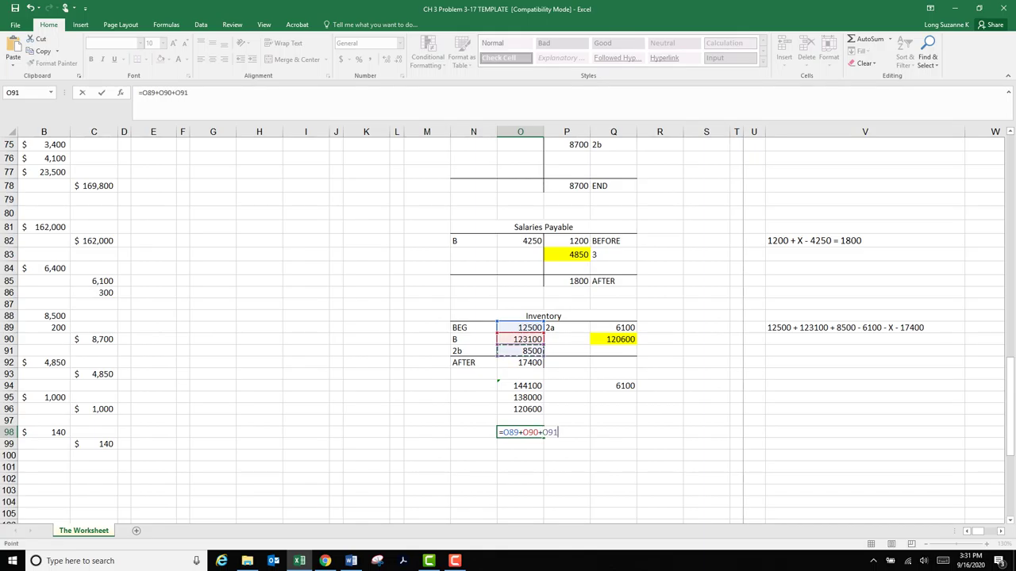
{"action": "type", "text": "-"}
{"action": "left_click", "coordinate": [613, 328]}
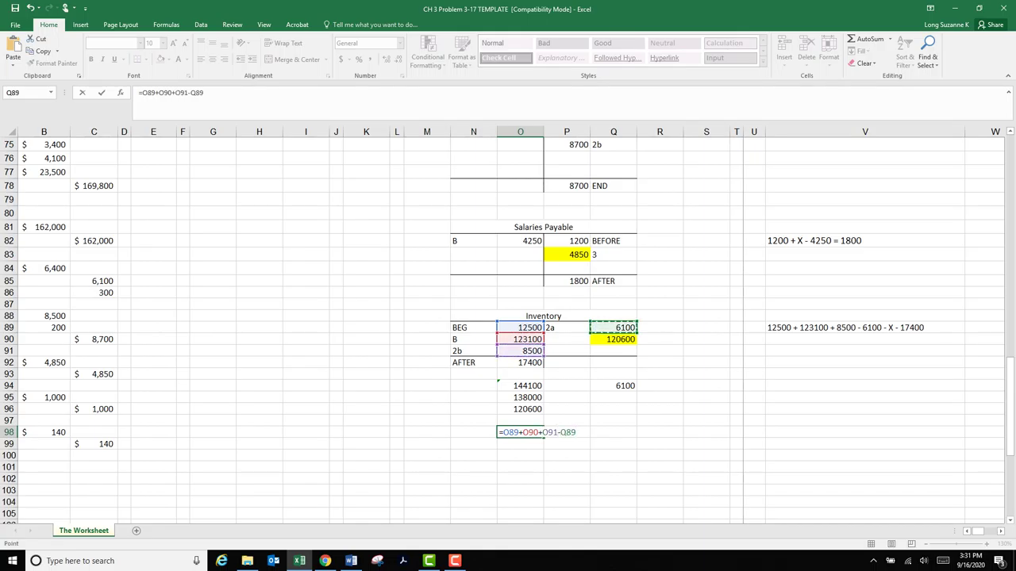
{"action": "type", "text": "-"}
{"action": "left_click", "coordinate": [613, 339]}
{"action": "key", "text": "Return"}
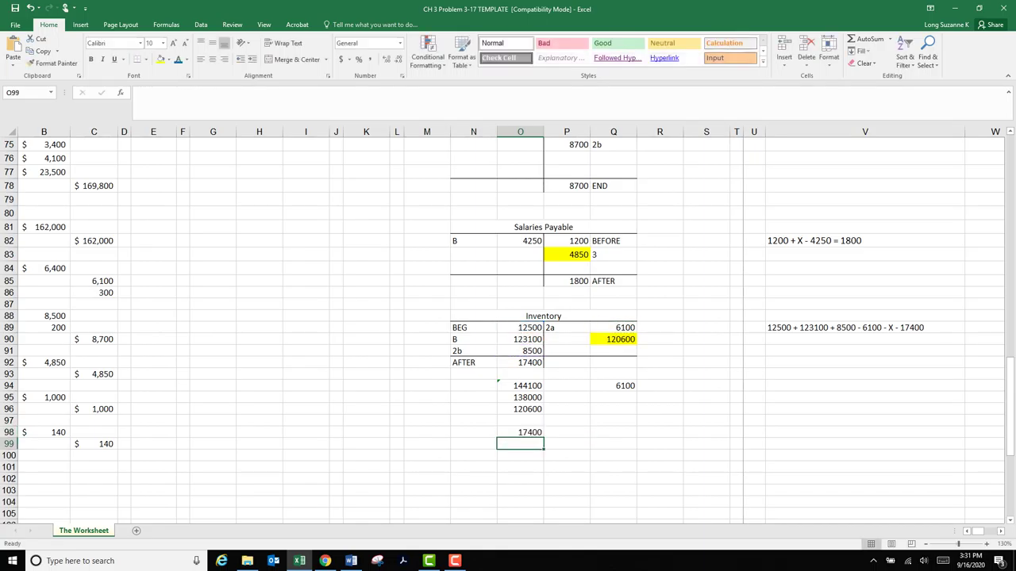
- Clear the scratch calculations in O94:Q98 below the Inventory T-account
{"action": "left_click_drag", "start_coordinate": [520, 386], "coordinate": [613, 432]}
{"action": "key", "text": "Delete"}
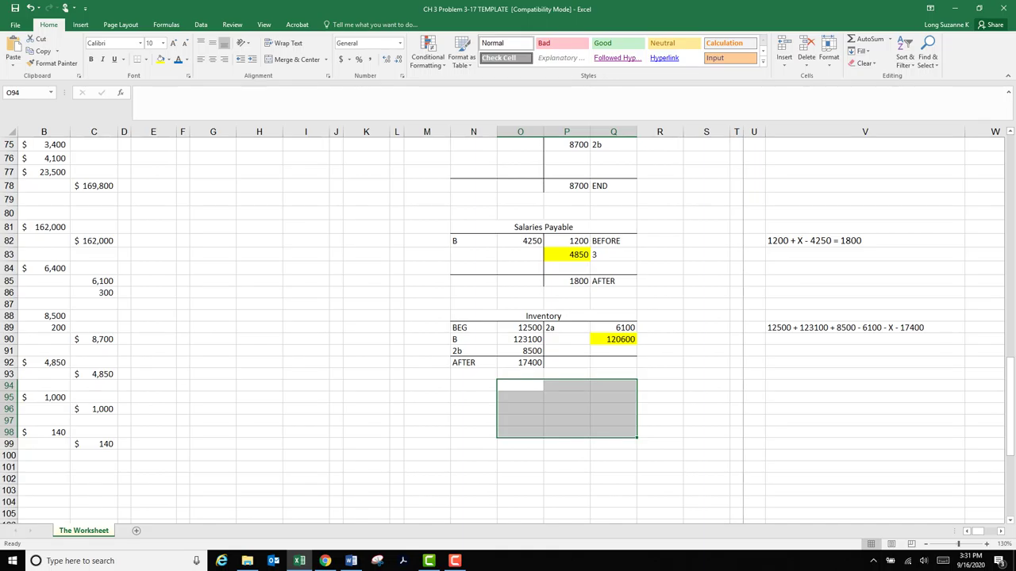
{"action": "left_click", "coordinate": [614, 339]}
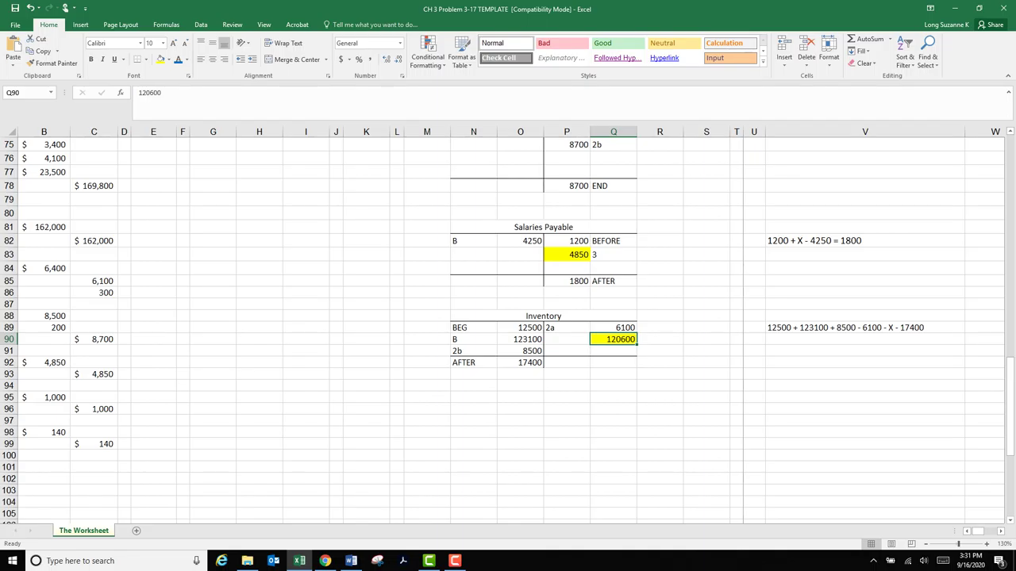
{"action": "left_click", "coordinate": [520, 363]}
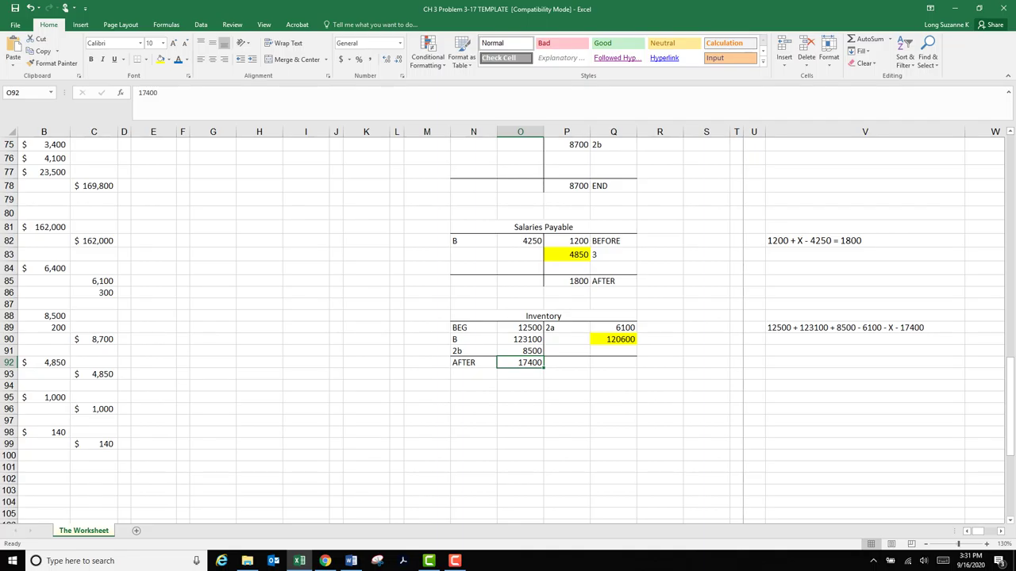
- Label a new journal entry as 6 in cell A100, below the Interest Payable line
{"action": "left_click", "coordinate": [966, 531]}
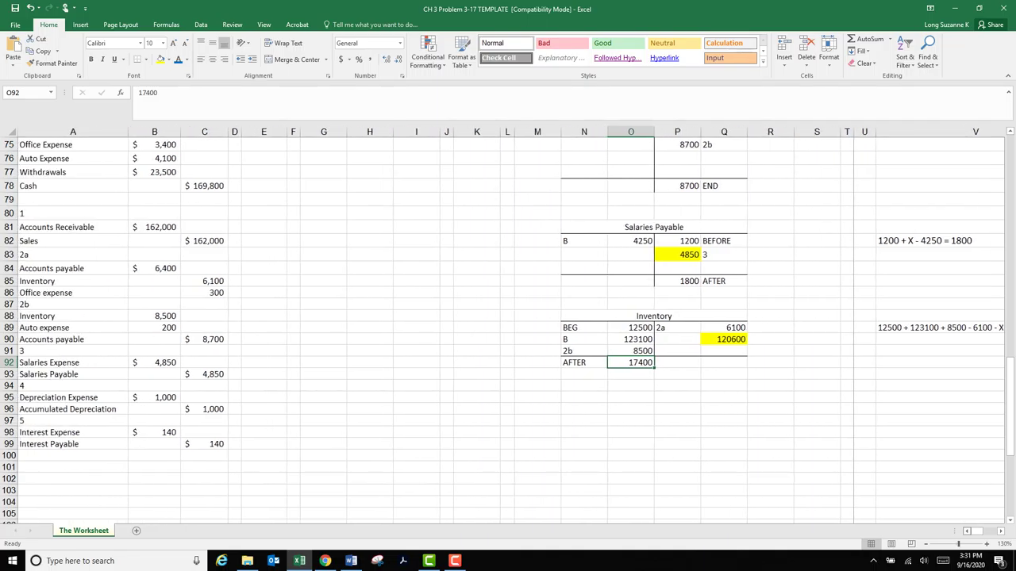
{"action": "left_click", "coordinate": [73, 455]}
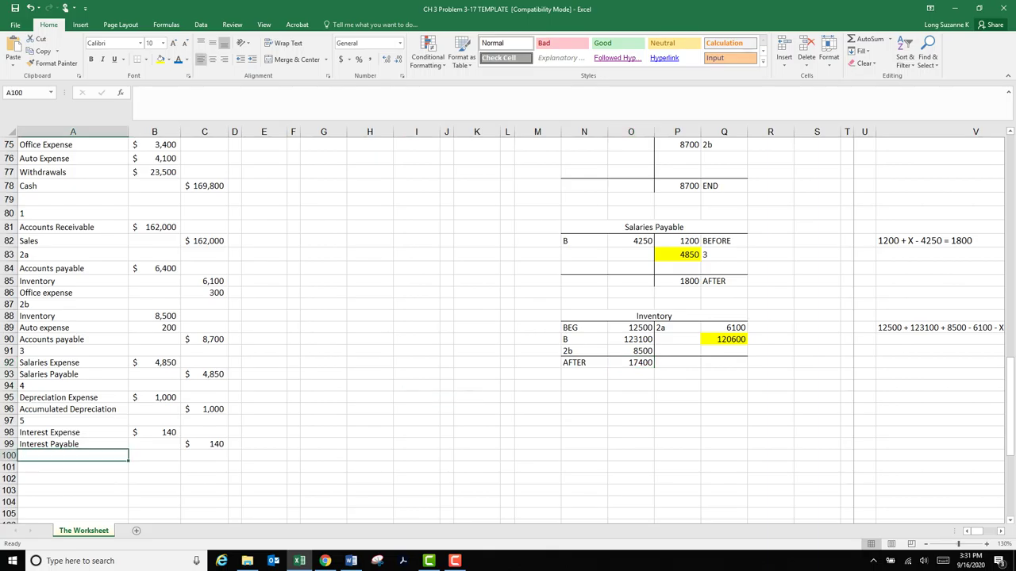
{"action": "type", "text": "6"}
{"action": "key", "text": "Return"}
{"action": "key", "text": "Return"}
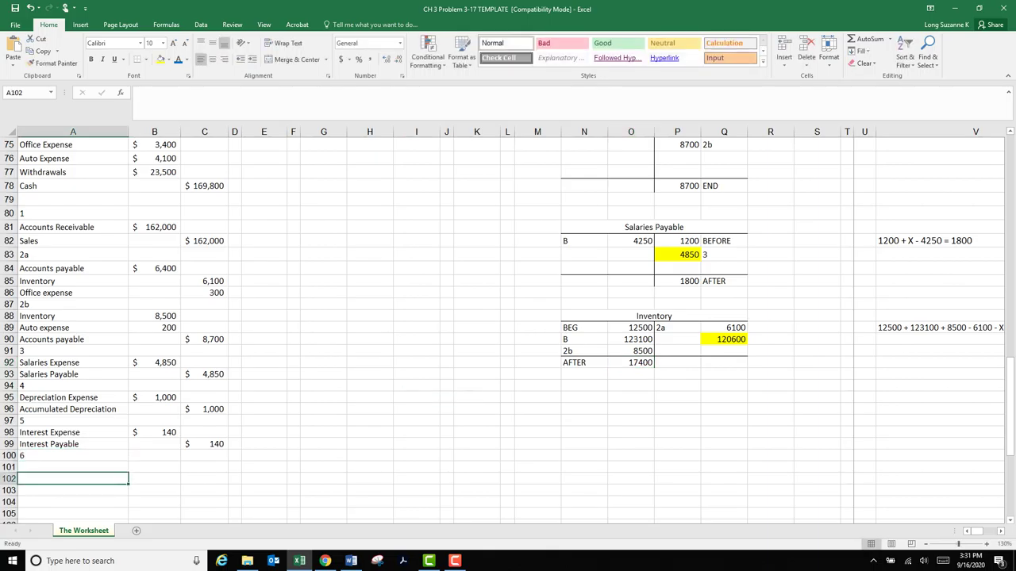
- Enter a credit of 120600 in C102 and a debit of 12060 in B101 for journal entry 6
{"action": "left_click", "coordinate": [724, 340]}
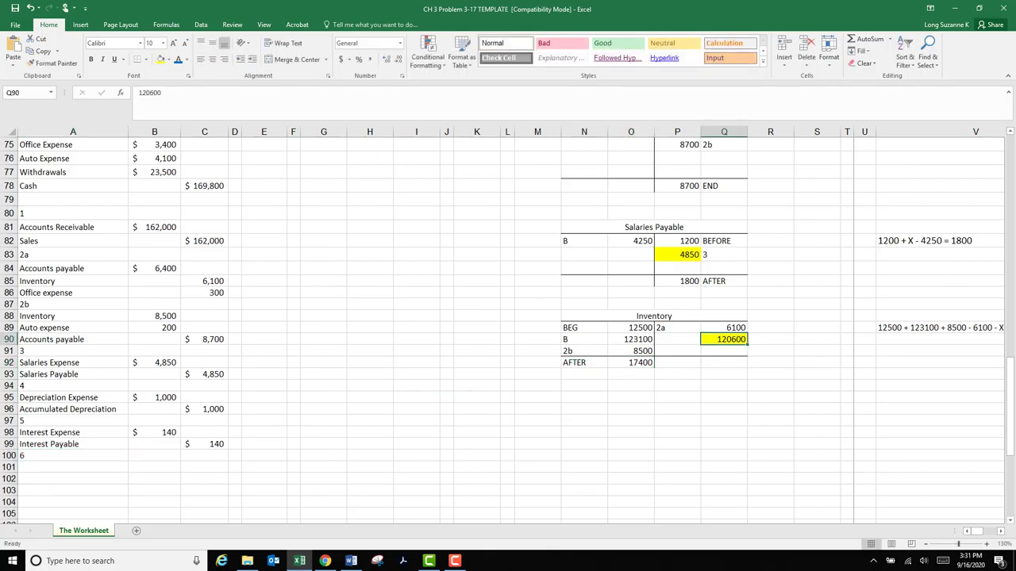
{"action": "left_click_drag", "start_coordinate": [155, 467], "coordinate": [205, 480]}
{"action": "left_click", "coordinate": [205, 478]}
{"action": "type", "text": "120600"}
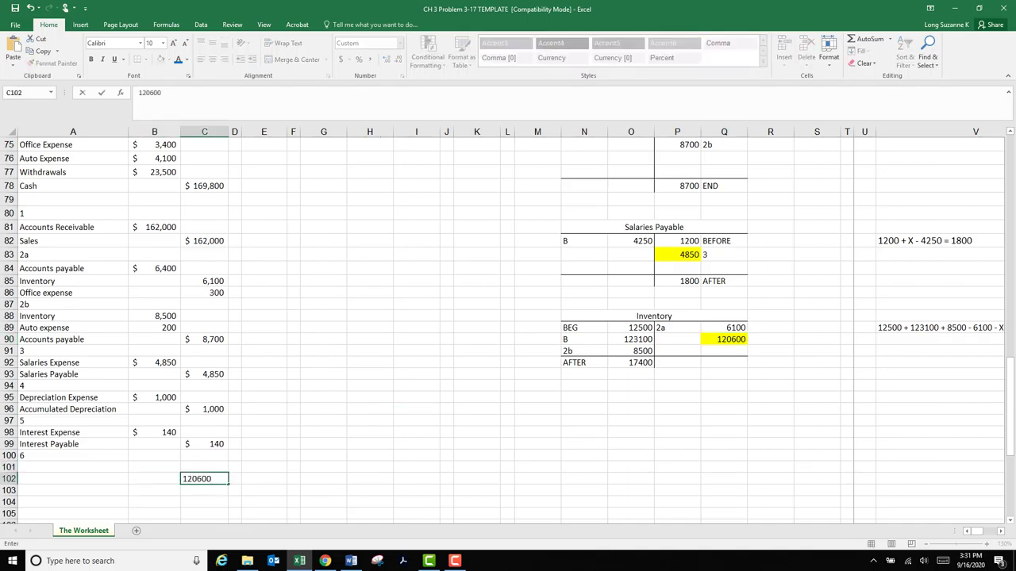
{"action": "key", "text": "Up"}
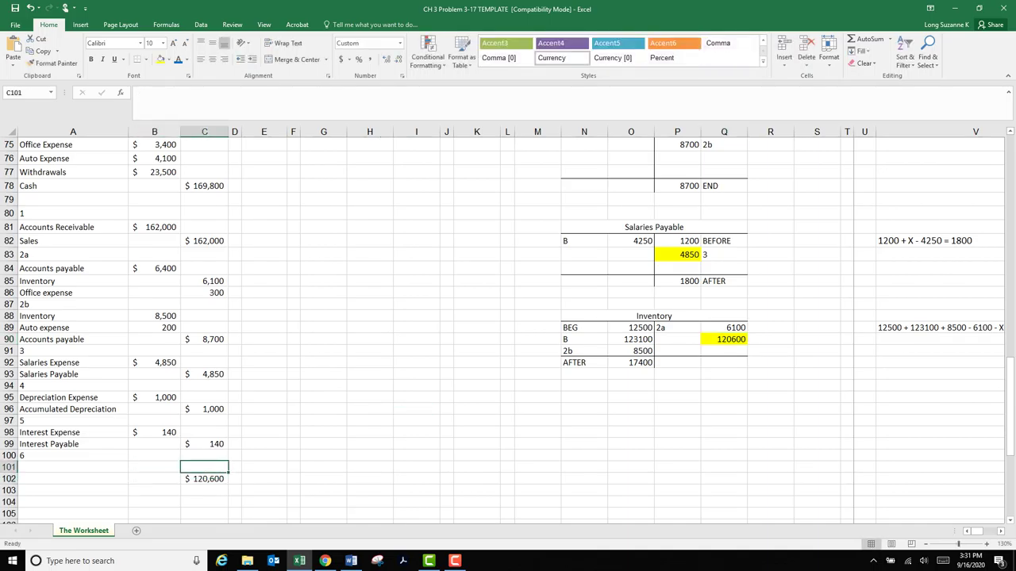
{"action": "key", "text": "Left"}
{"action": "type", "text": "12060"}
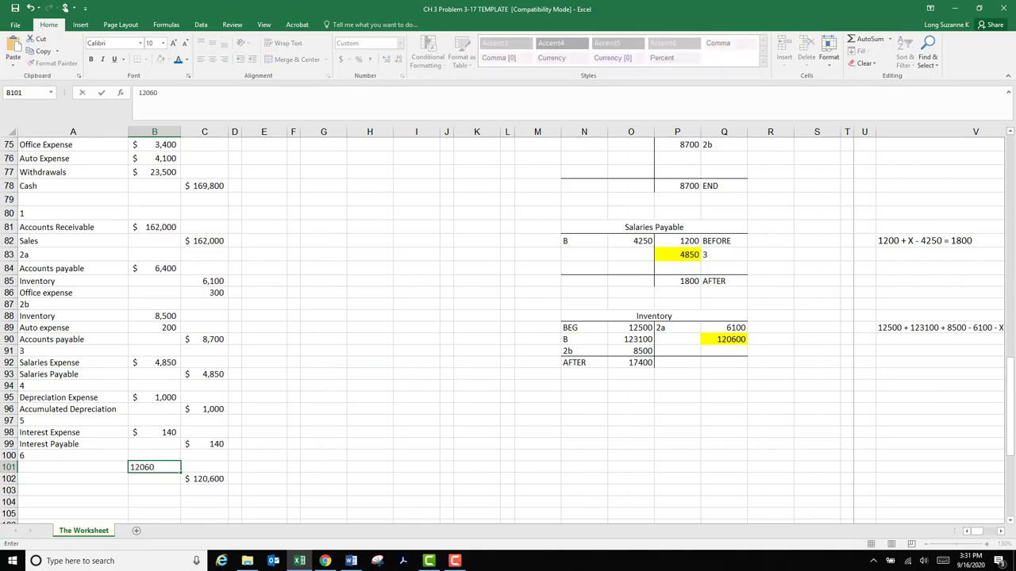
{"action": "key", "text": "Return"}
- Name the credited account Inventory in cell A102
{"action": "key", "text": "Left"}
{"action": "type", "text": "I"}
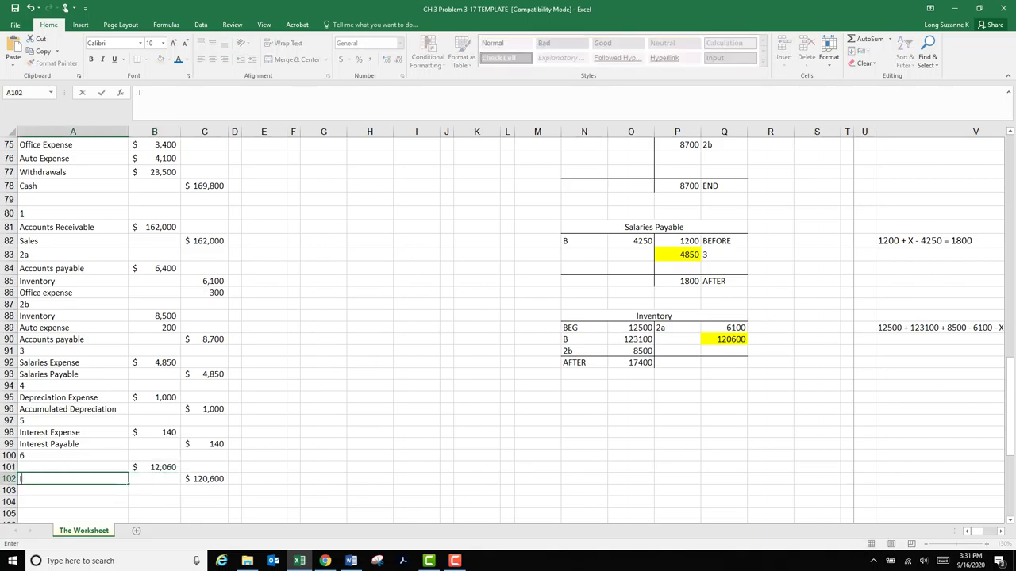
{"action": "type", "text": "nventory"}
{"action": "key", "text": "Return"}
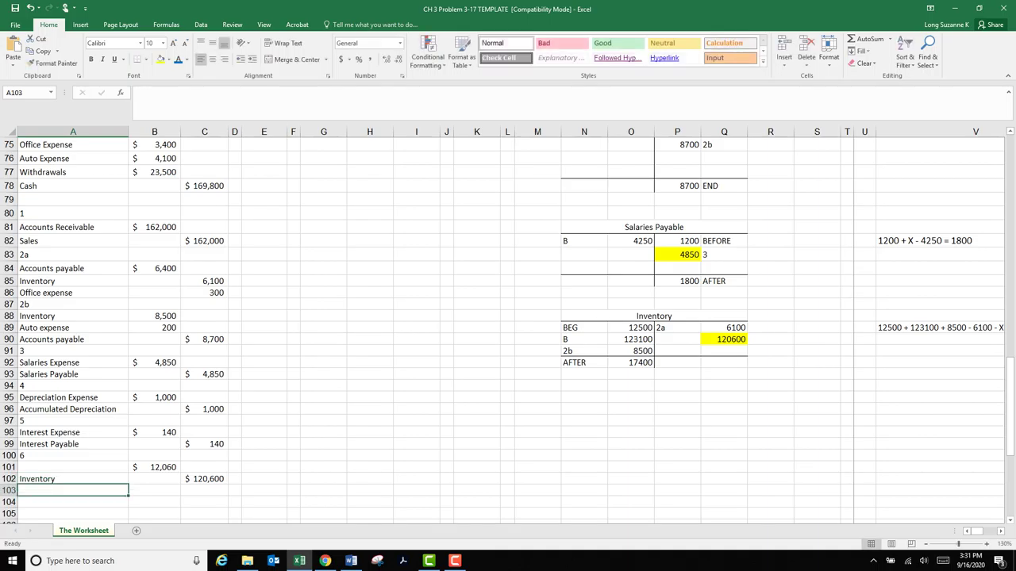
- Compare the Inventory debit B with the solved credit, and examine the Inventory debit and Cash credit in journal entry B
{"action": "left_click", "coordinate": [631, 339]}
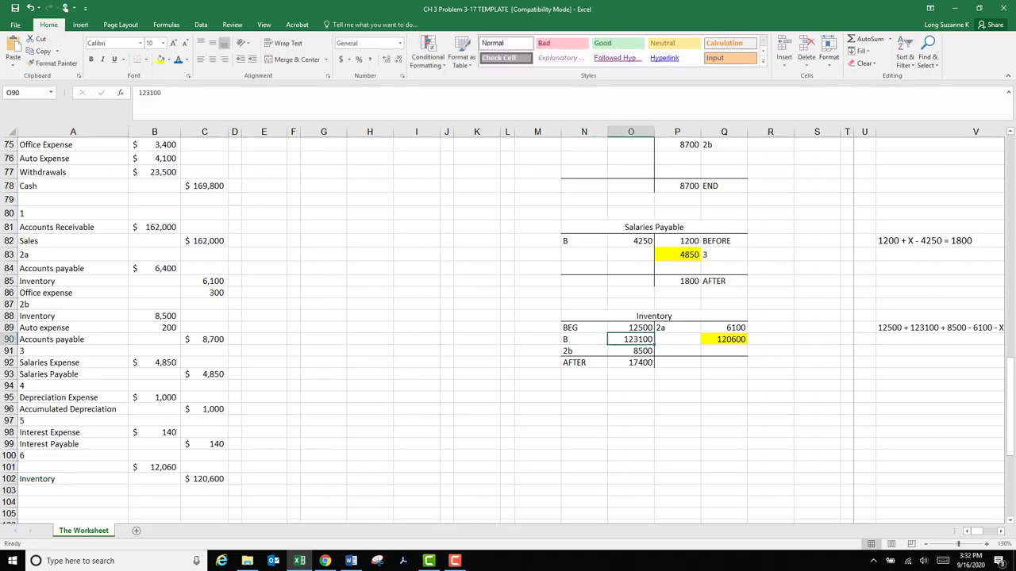
{"action": "left_click", "coordinate": [724, 340]}
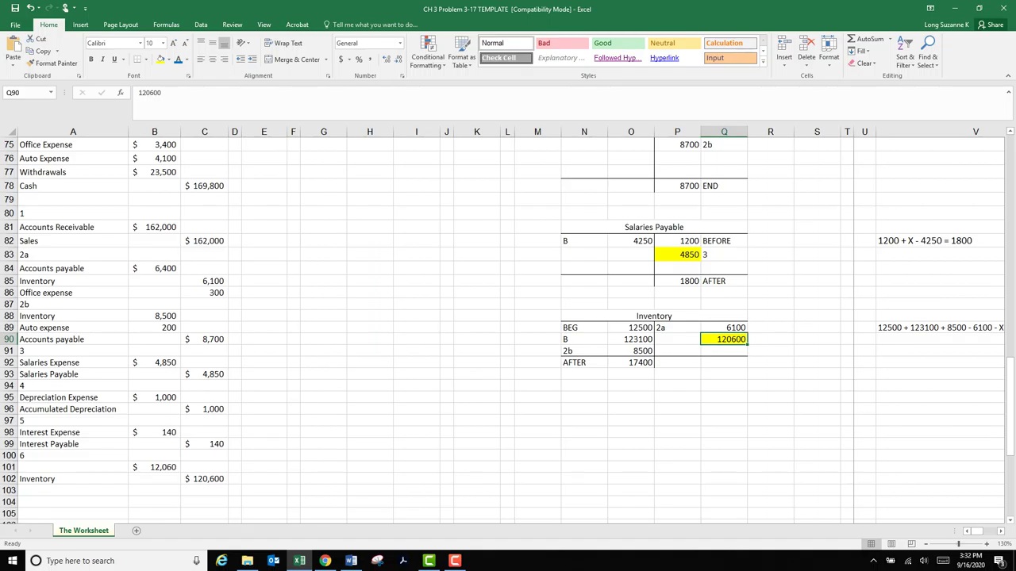
{"action": "left_click", "coordinate": [631, 339]}
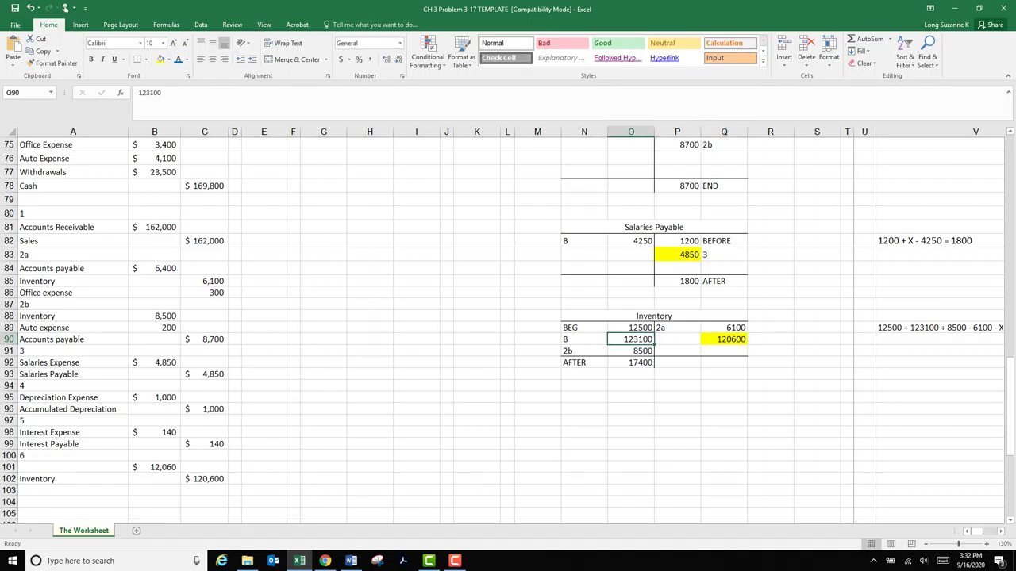
{"action": "left_click", "coordinate": [724, 339]}
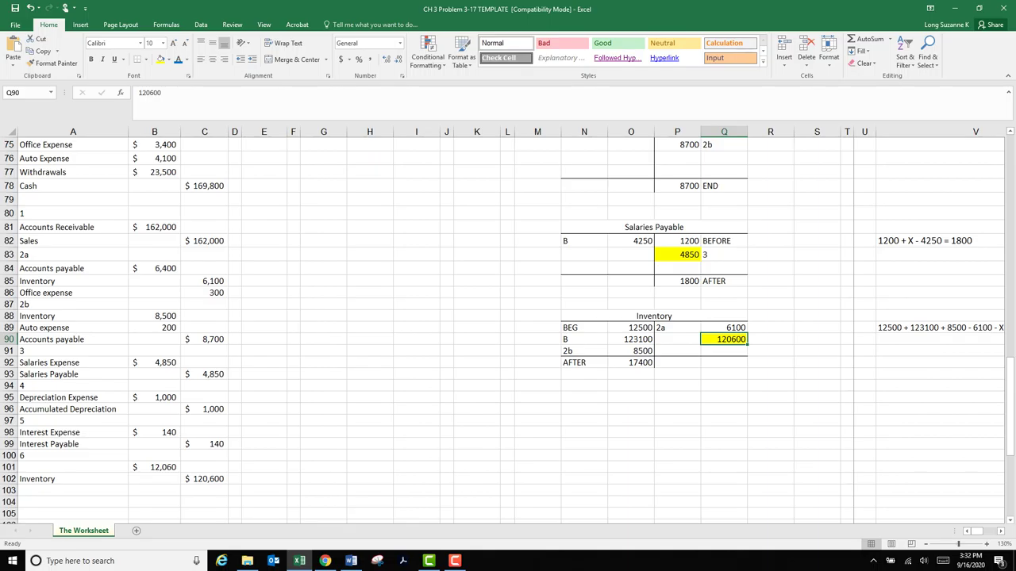
{"action": "left_click", "coordinate": [631, 339]}
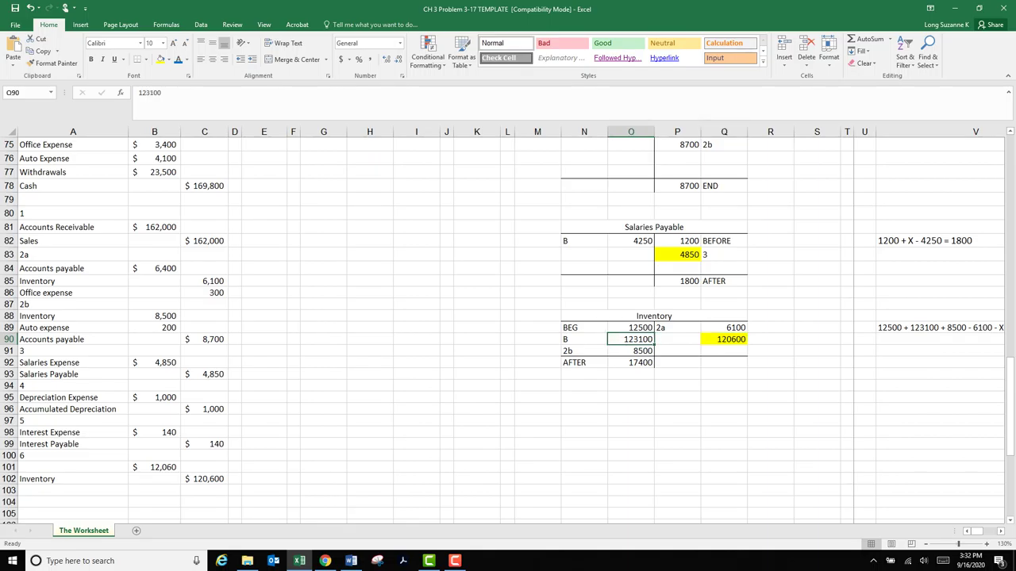
{"action": "left_click", "coordinate": [724, 340]}
{"action": "scroll", "coordinate": [508, 325], "scroll_direction": "up", "scroll_amount": 5}
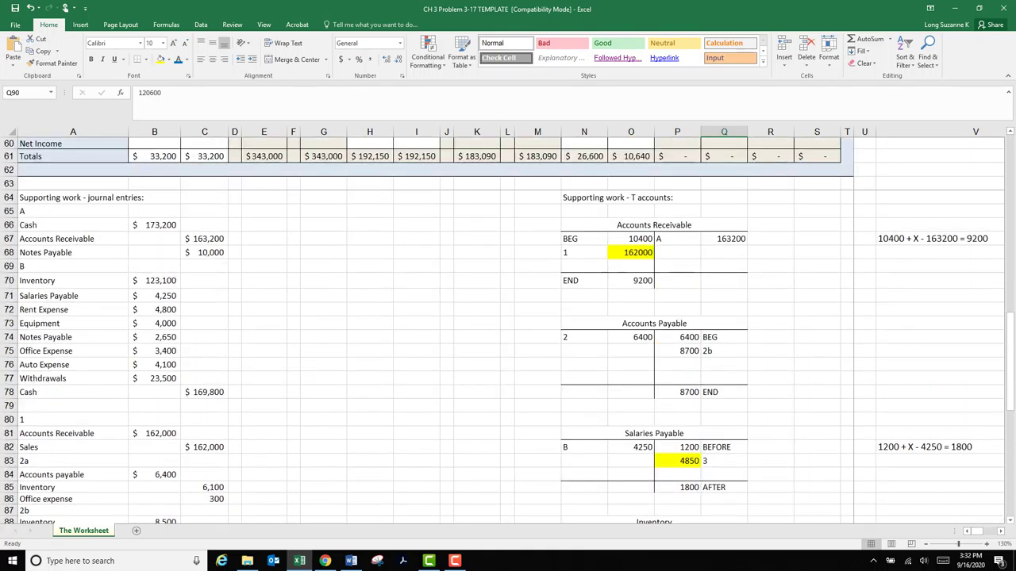
{"action": "left_click", "coordinate": [155, 281]}
{"action": "left_click", "coordinate": [205, 392]}
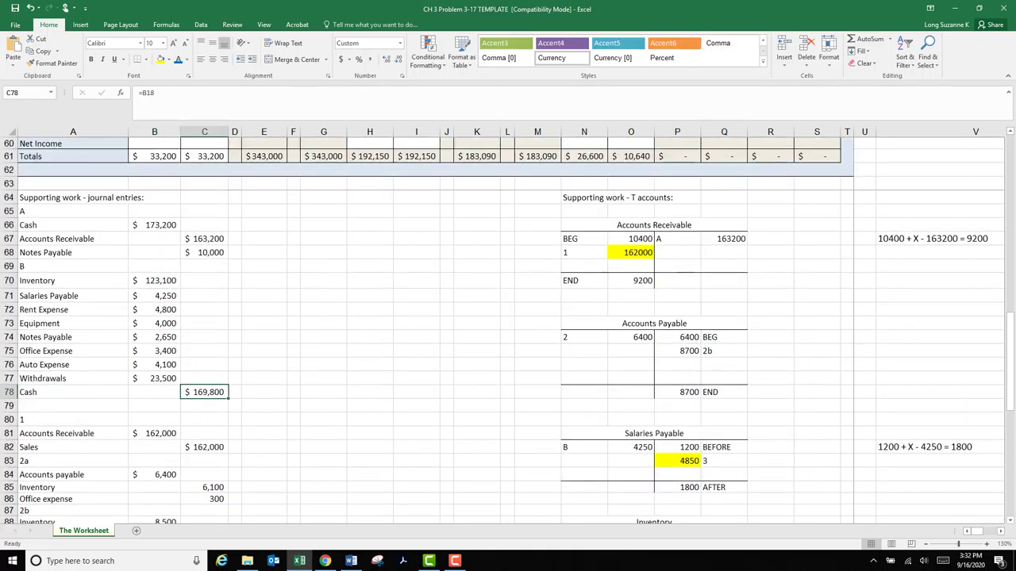
- Correct the debit amount of journal entry 6 in B101 to 120600
{"action": "scroll", "coordinate": [205, 392], "scroll_direction": "down", "scroll_amount": 5}
{"action": "scroll", "coordinate": [508, 331], "scroll_direction": "down", "scroll_amount": 2}
{"action": "left_click", "coordinate": [155, 222]}
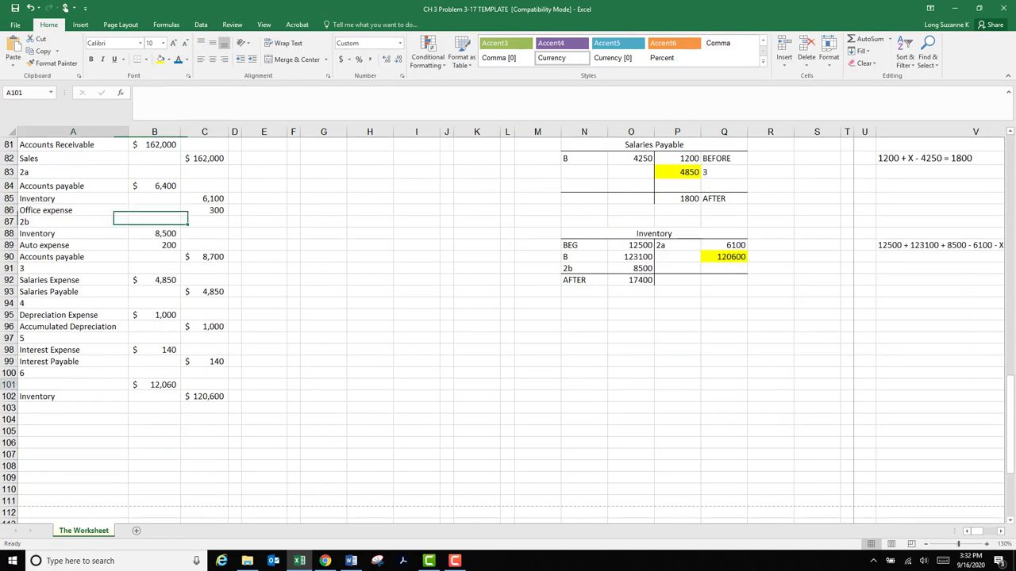
{"action": "left_click", "coordinate": [73, 385]}
{"action": "left_click", "coordinate": [73, 397]}
{"action": "left_click", "coordinate": [73, 385]}
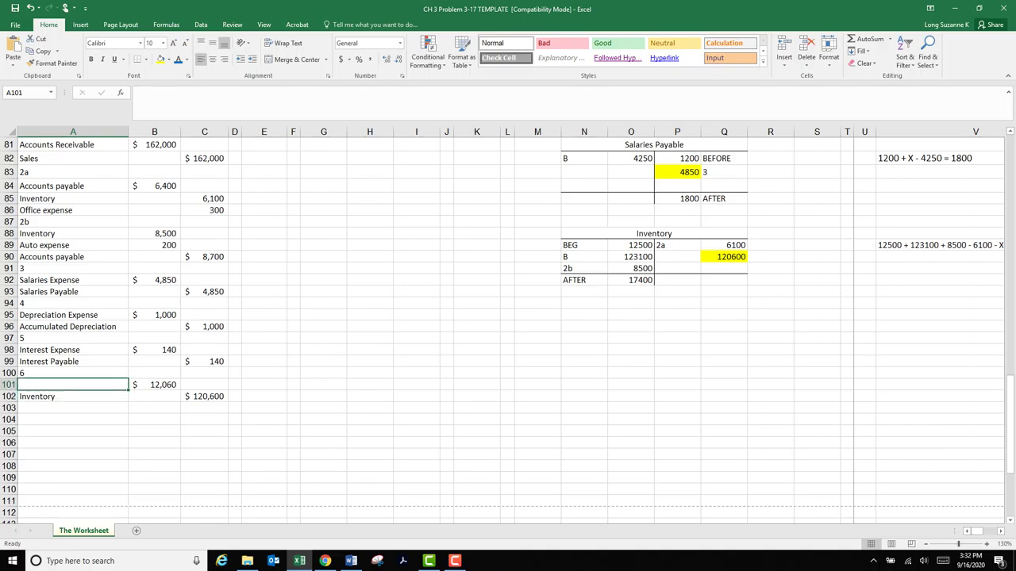
{"action": "left_click", "coordinate": [154, 385]}
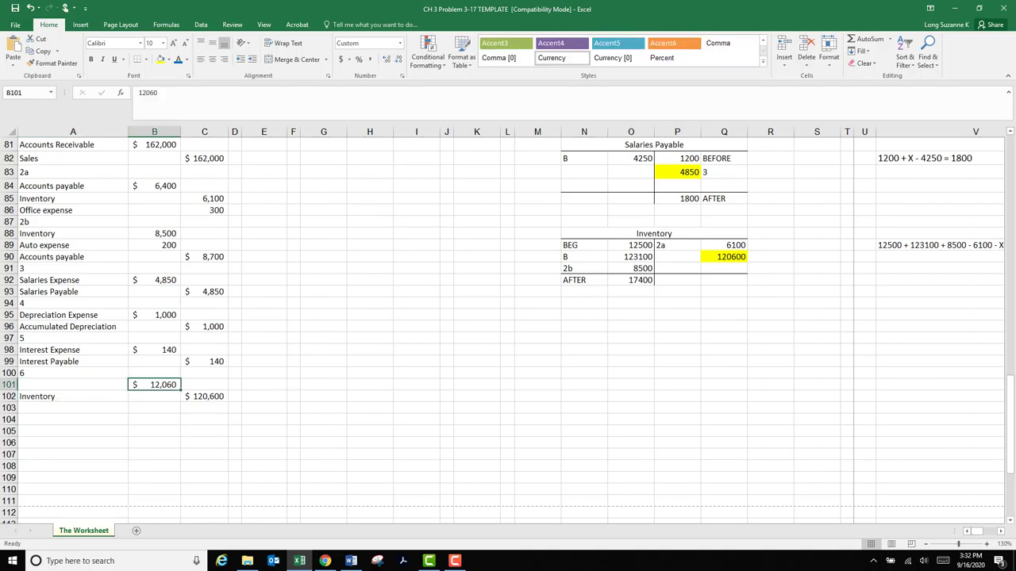
{"action": "left_click", "coordinate": [159, 93]}
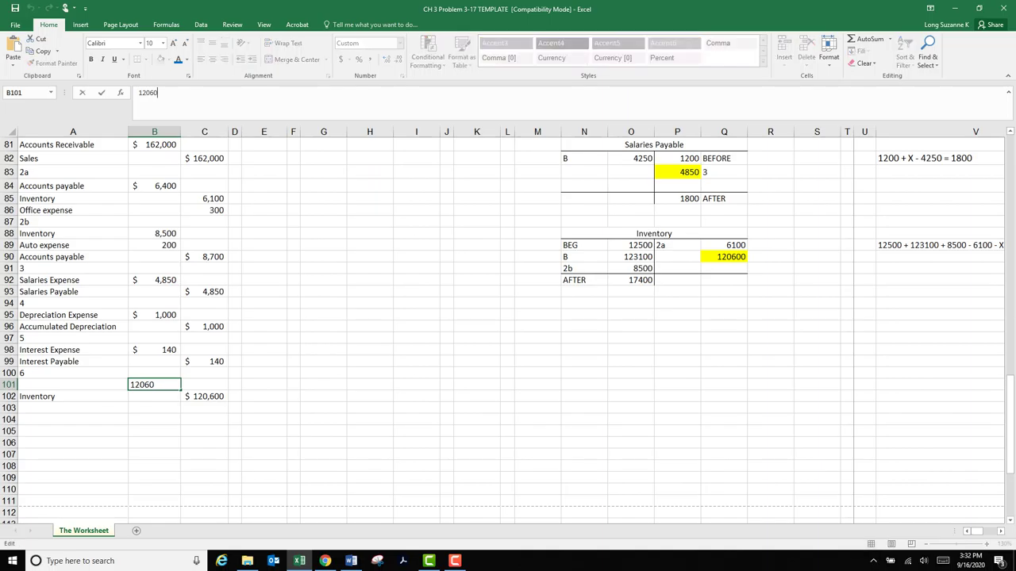
{"action": "type", "text": "0"}
{"action": "key", "text": "Return"}
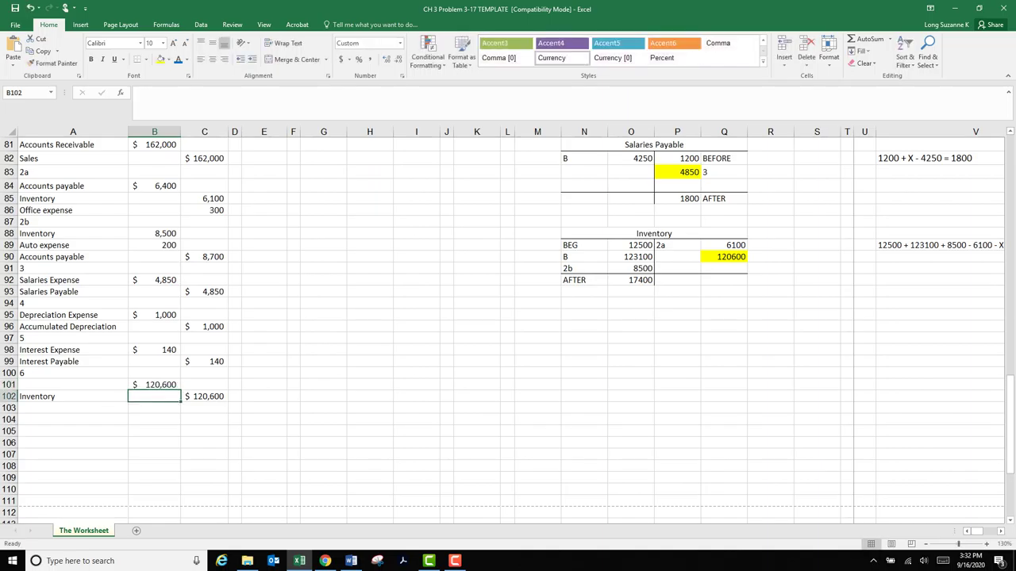
- Name the debited account of entry 6 Cost of Goods Sold in cell A101
{"action": "left_click", "coordinate": [73, 385]}
{"action": "type", "text": "Co"}
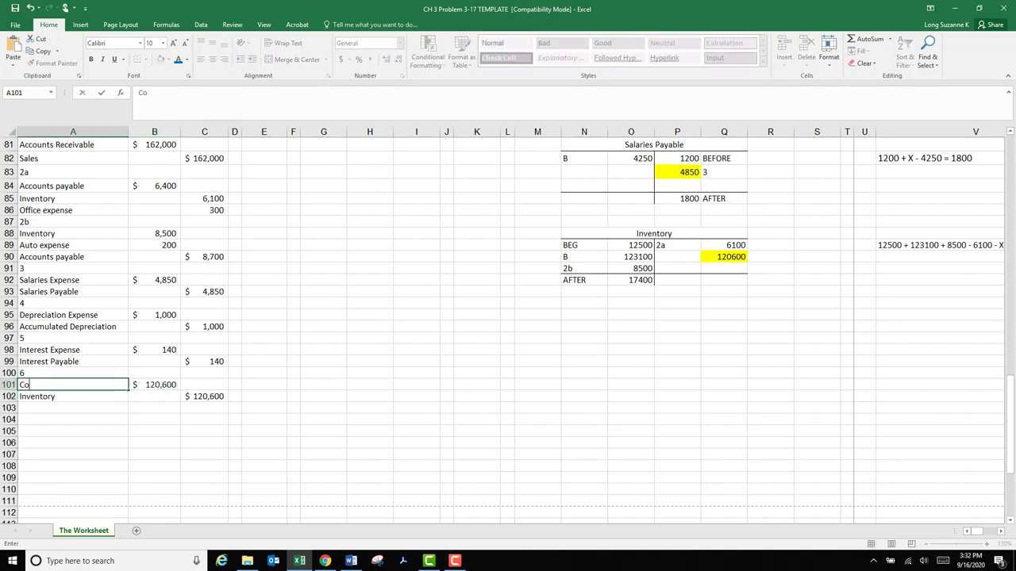
{"action": "type", "text": "st of Goods Sold"}
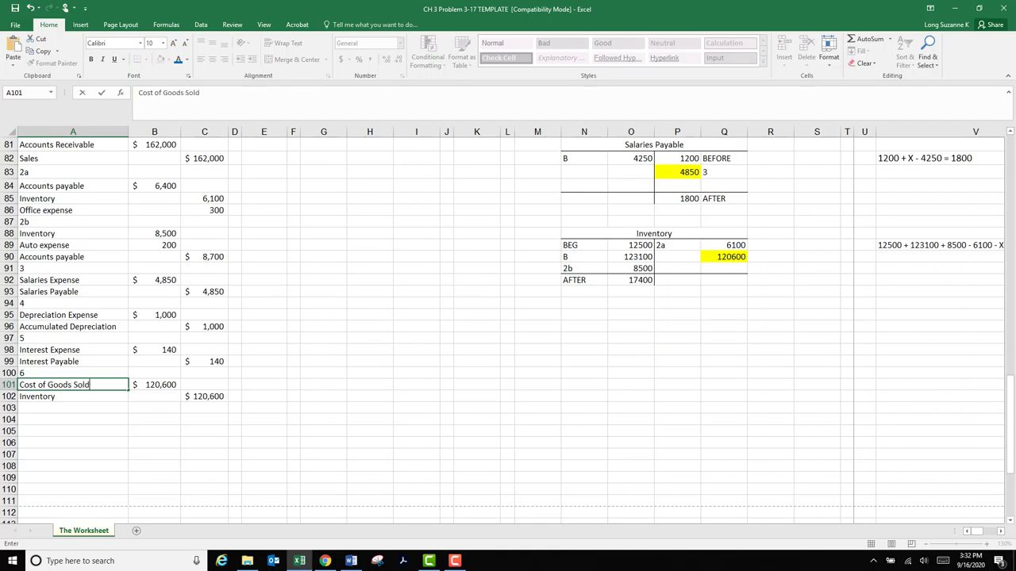
{"action": "key", "text": "Return"}
{"action": "left_click", "coordinate": [73, 385]}
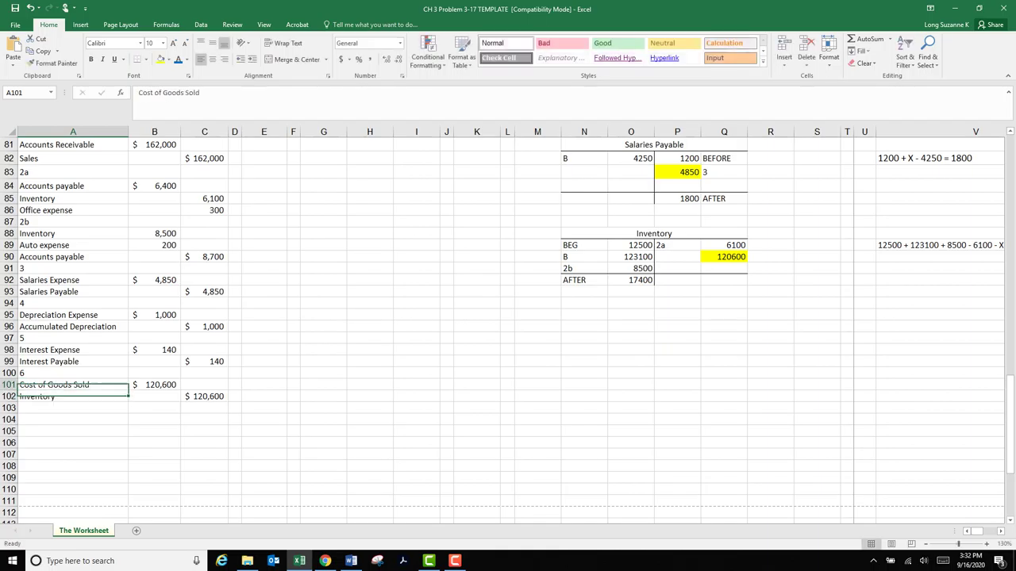
- Locate the Cost of Goods Sold row in the worksheet's account list and return to journal entry 6
{"action": "scroll", "coordinate": [508, 318], "scroll_direction": "up", "scroll_amount": 15}
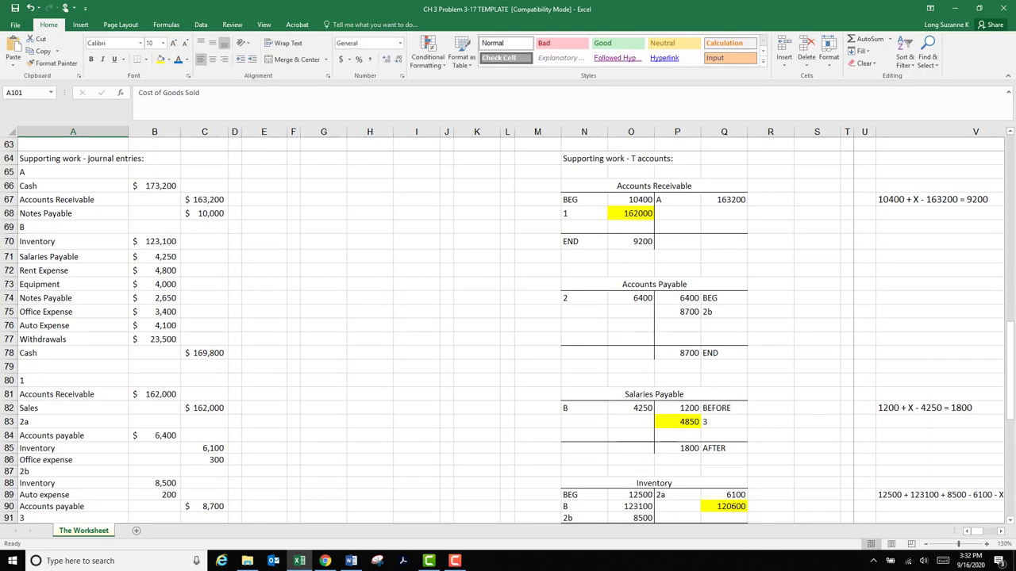
{"action": "left_click", "coordinate": [73, 300]}
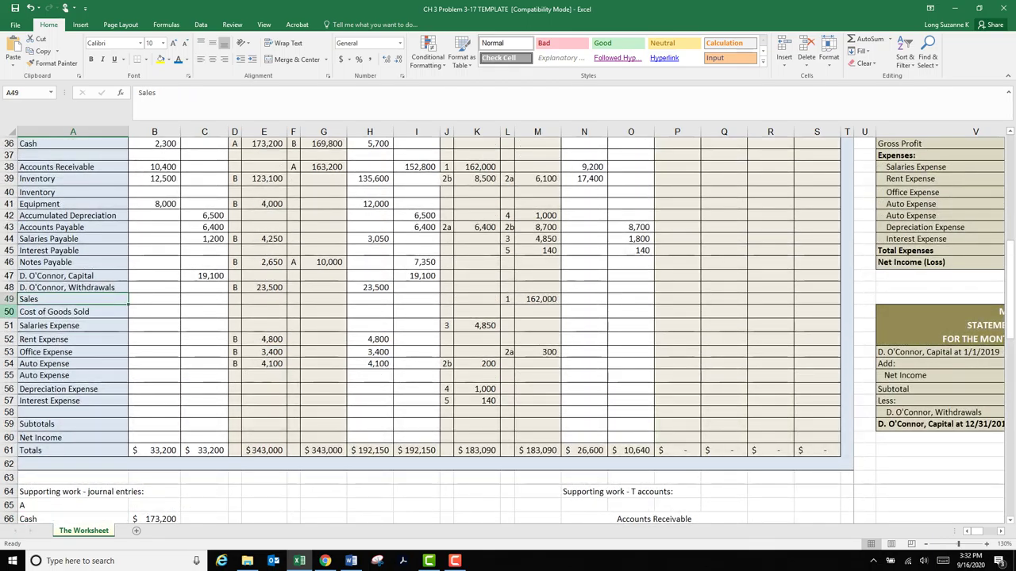
{"action": "left_click", "coordinate": [9, 312]}
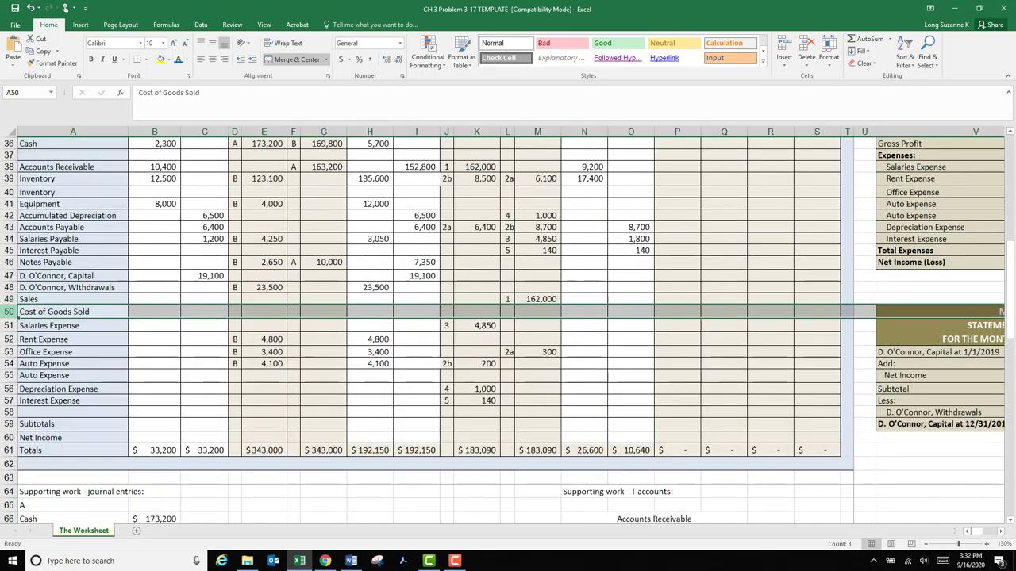
{"action": "scroll", "coordinate": [508, 329], "scroll_direction": "down", "scroll_amount": 15}
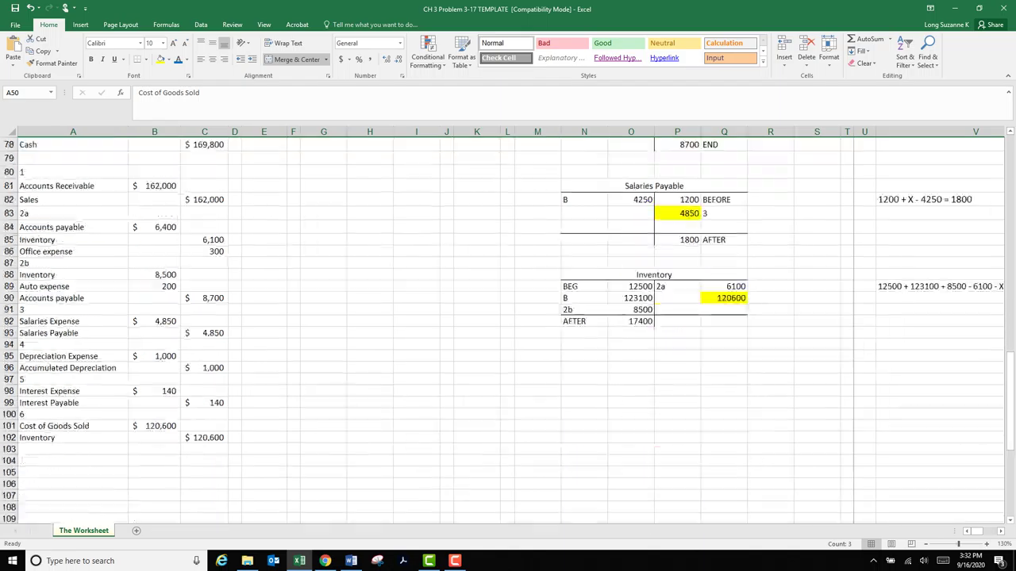
- Compare the Cost of Goods Sold and Inventory lines of journal entry 6 with the Inventory T-account's AFTER balance and highlighted credit
{"action": "left_click", "coordinate": [73, 384]}
{"action": "left_click", "coordinate": [73, 397]}
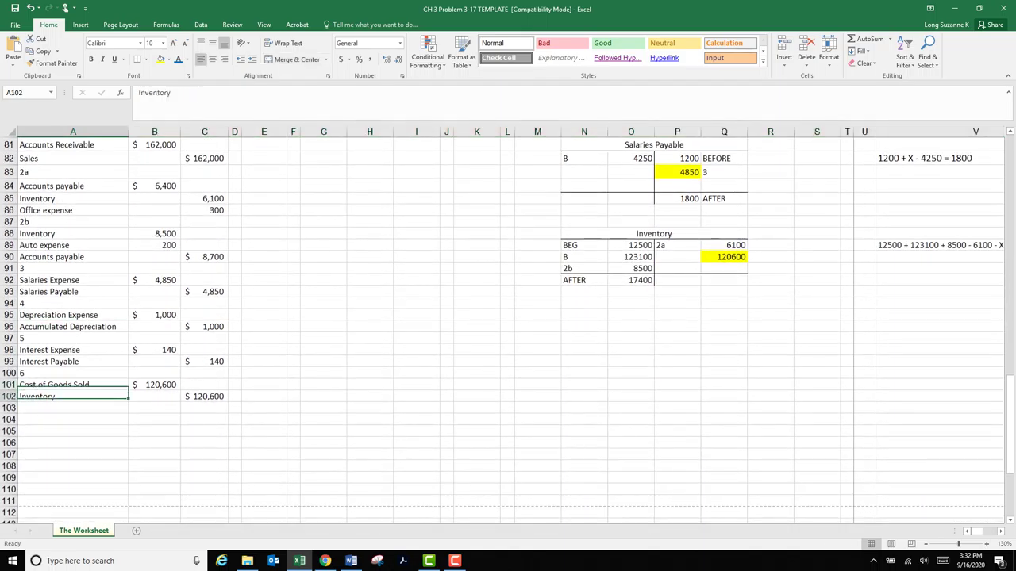
{"action": "left_click", "coordinate": [73, 385]}
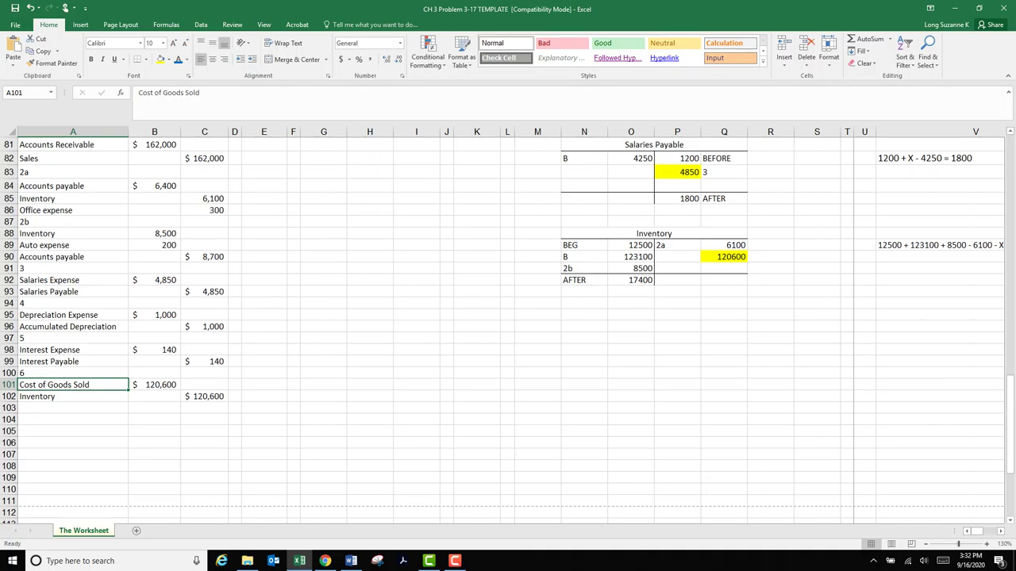
{"action": "left_click", "coordinate": [631, 280]}
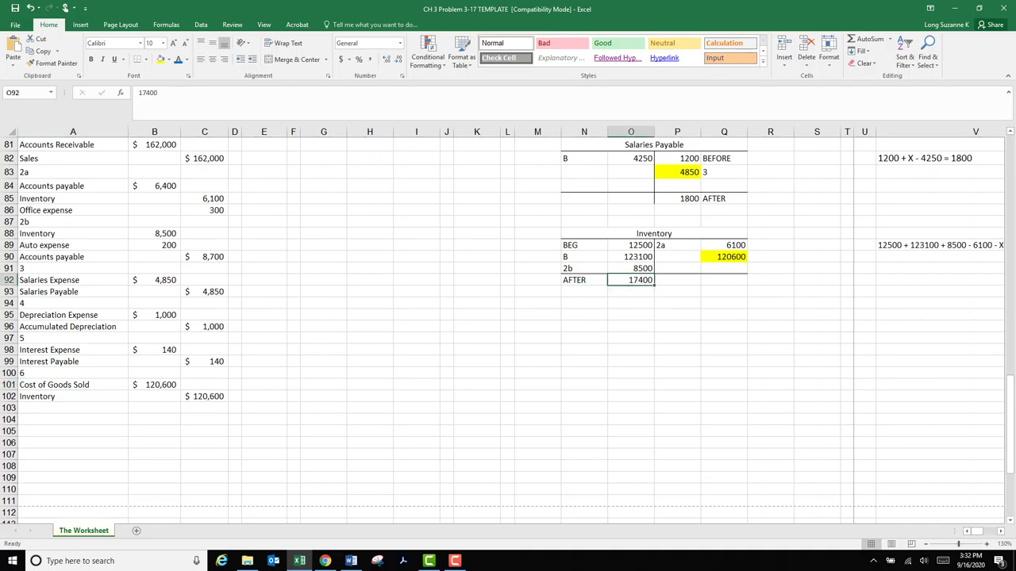
{"action": "left_click", "coordinate": [73, 385]}
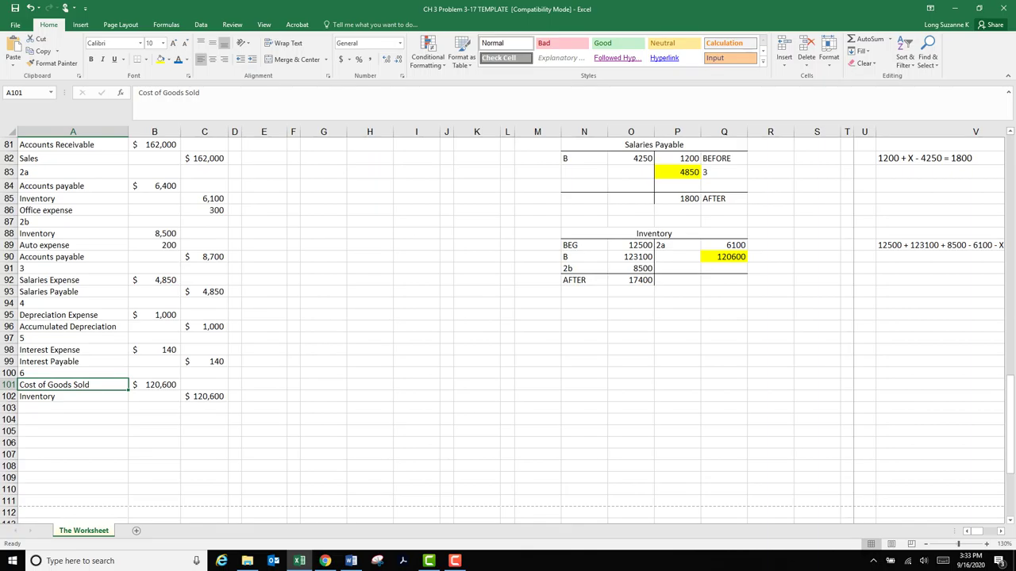
{"action": "left_click", "coordinate": [630, 280]}
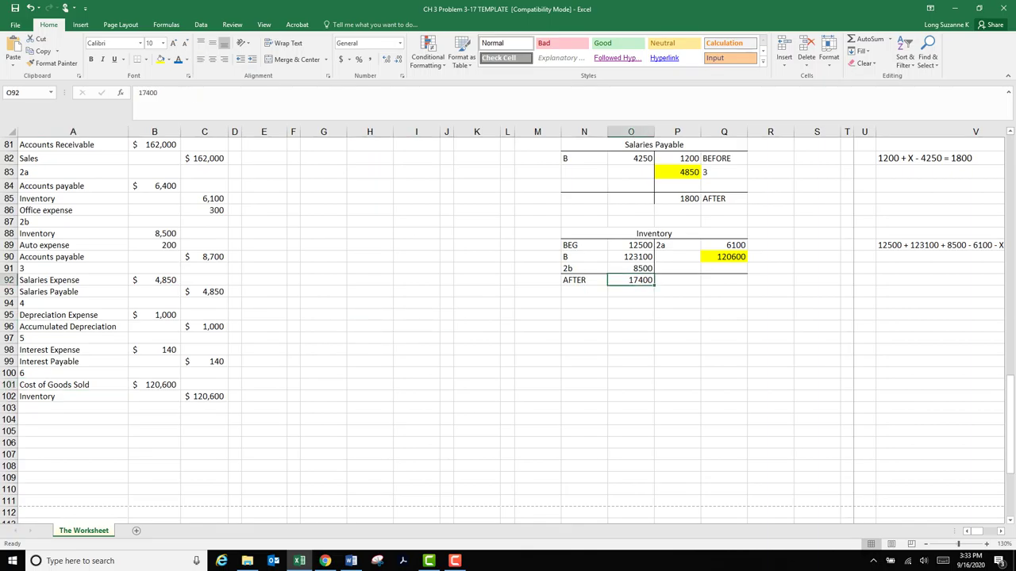
{"action": "left_click", "coordinate": [724, 257]}
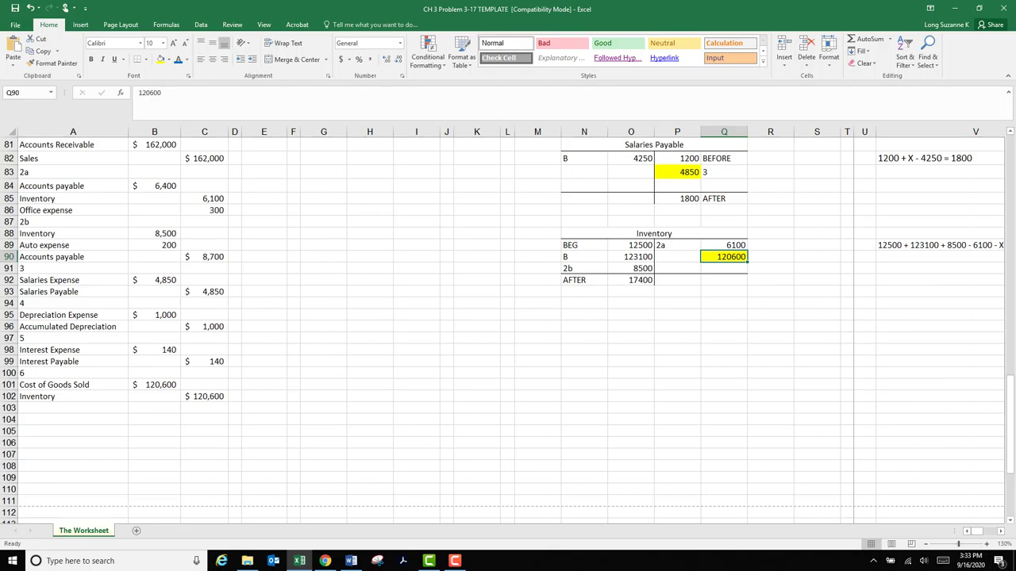
{"action": "left_click", "coordinate": [155, 385]}
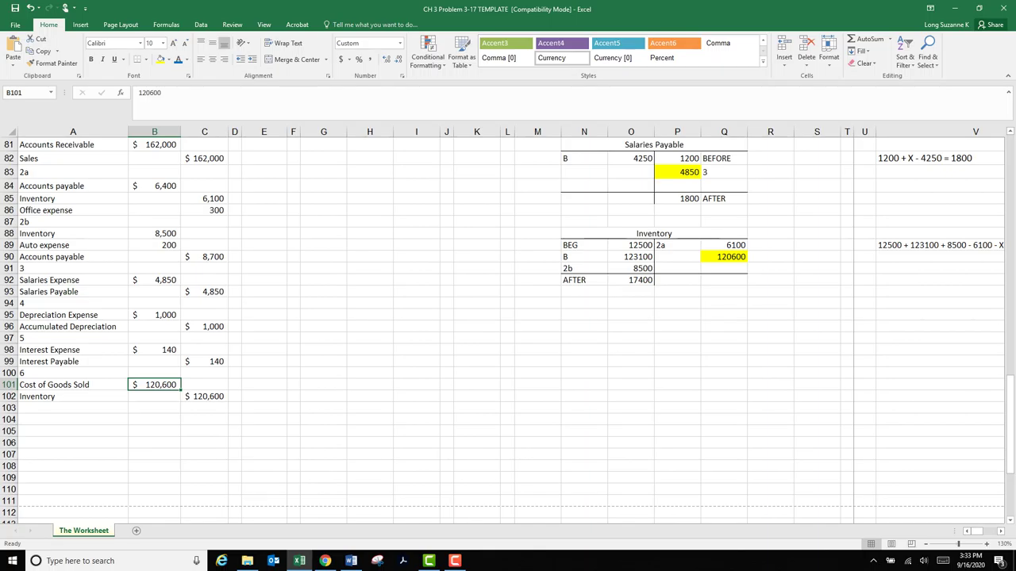
- Enter adjustment 6 as a debit of 120600 in the Adjustments columns of the Cost of Goods Sold row
{"action": "scroll", "coordinate": [503, 330], "scroll_direction": "up", "scroll_amount": 16}
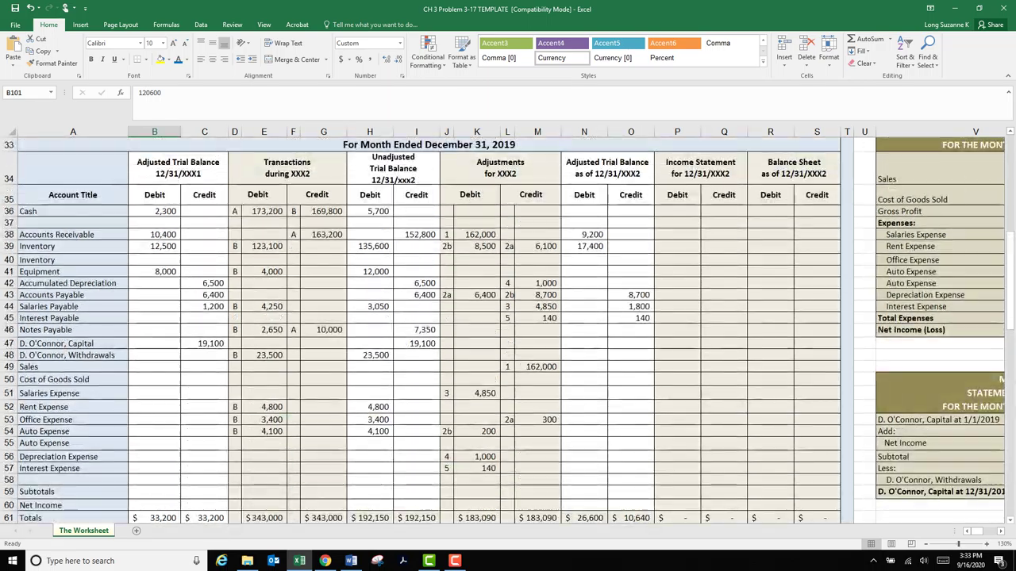
{"action": "left_click", "coordinate": [9, 380]}
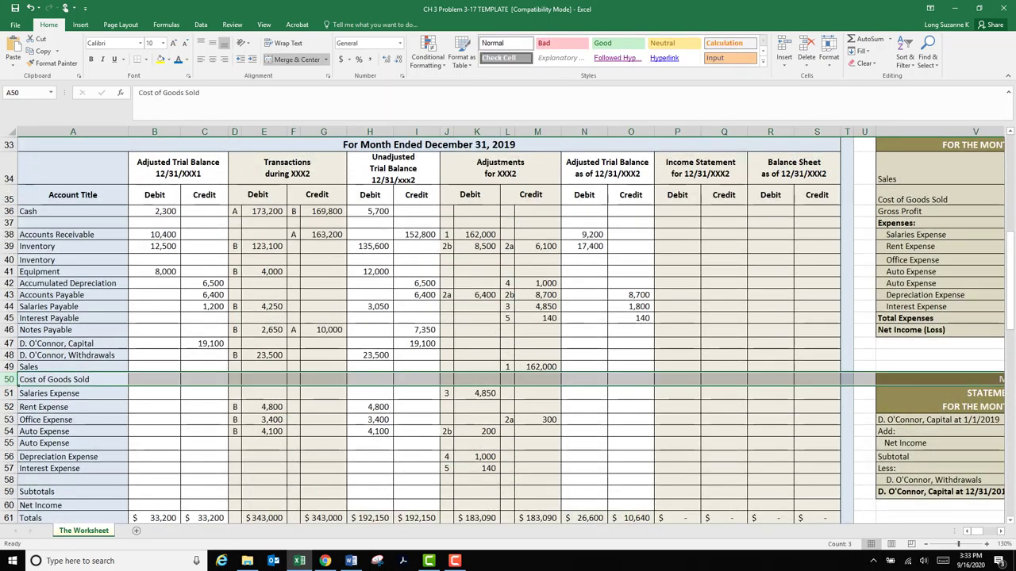
{"action": "left_click", "coordinate": [446, 379]}
{"action": "type", "text": "6"}
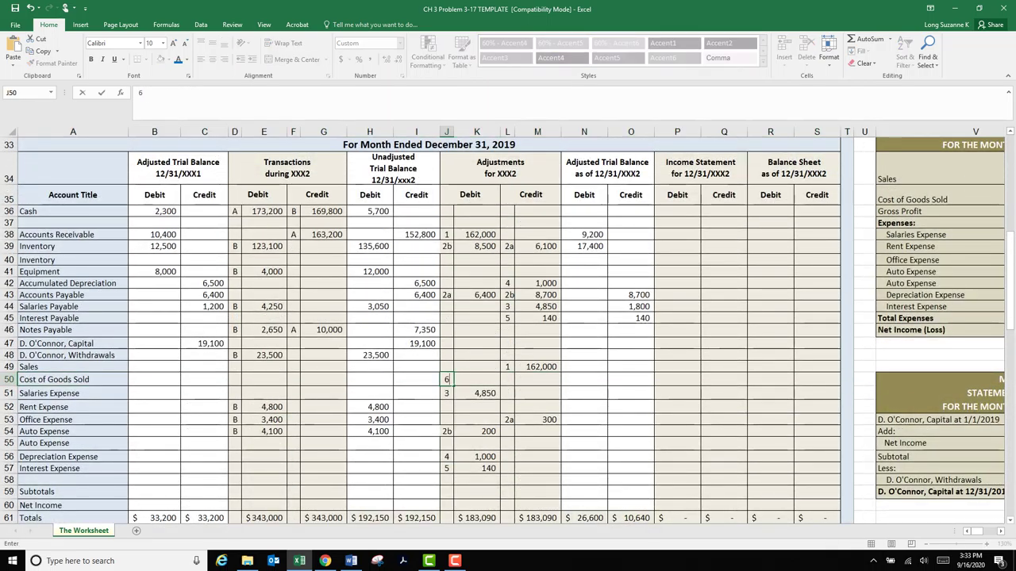
{"action": "key", "text": "Tab"}
{"action": "type", "text": "120"}
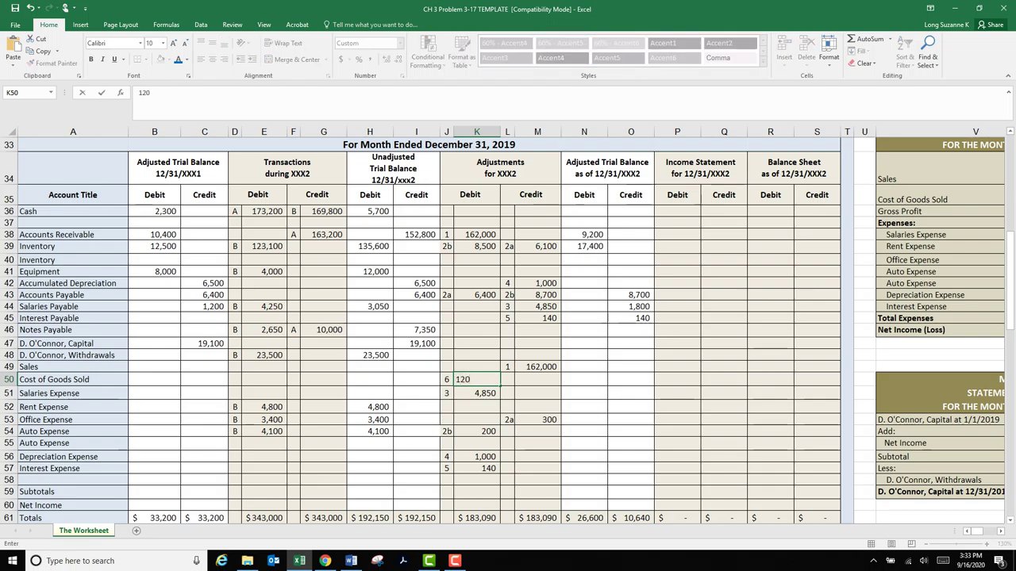
{"action": "type", "text": "600"}
{"action": "key", "text": "Return"}
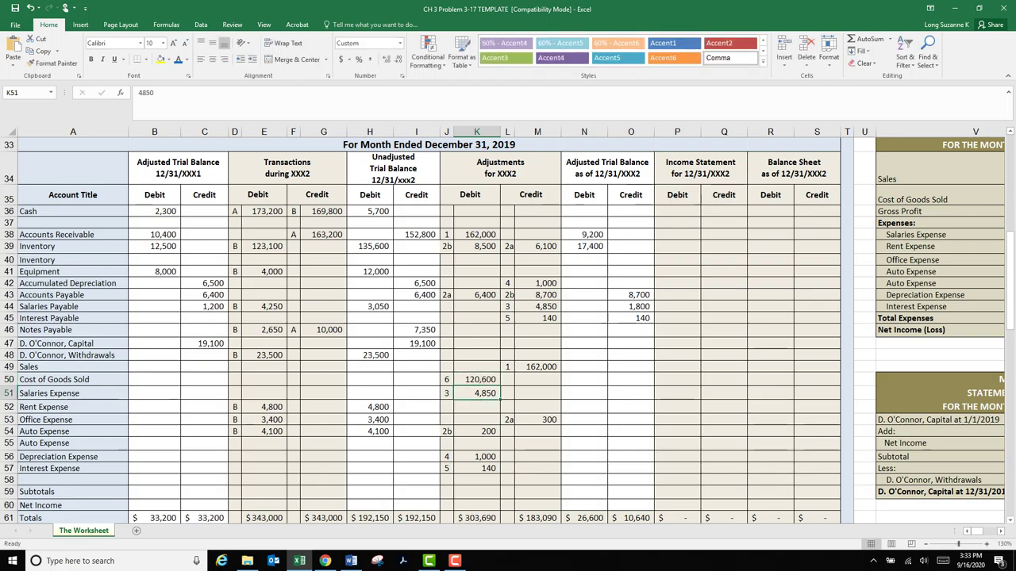
- Enter adjustment 6 as a credit of 120,600 in the second Inventory row and check it against the Cost of Goods Sold debit
{"action": "left_click_drag", "start_coordinate": [8, 246], "coordinate": [10, 262]}
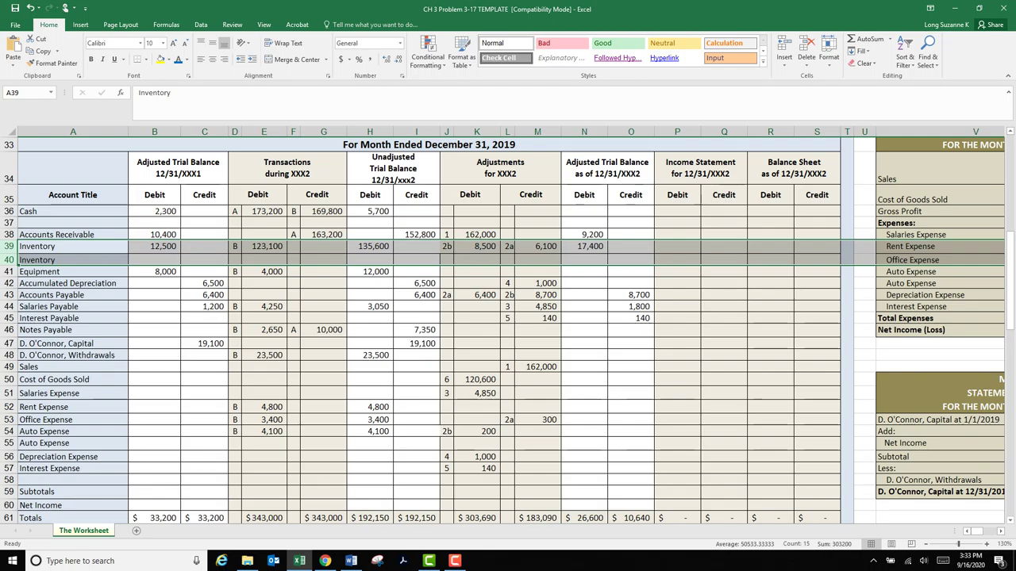
{"action": "left_click", "coordinate": [507, 260]}
{"action": "type", "text": "6"}
{"action": "key", "text": "Tab"}
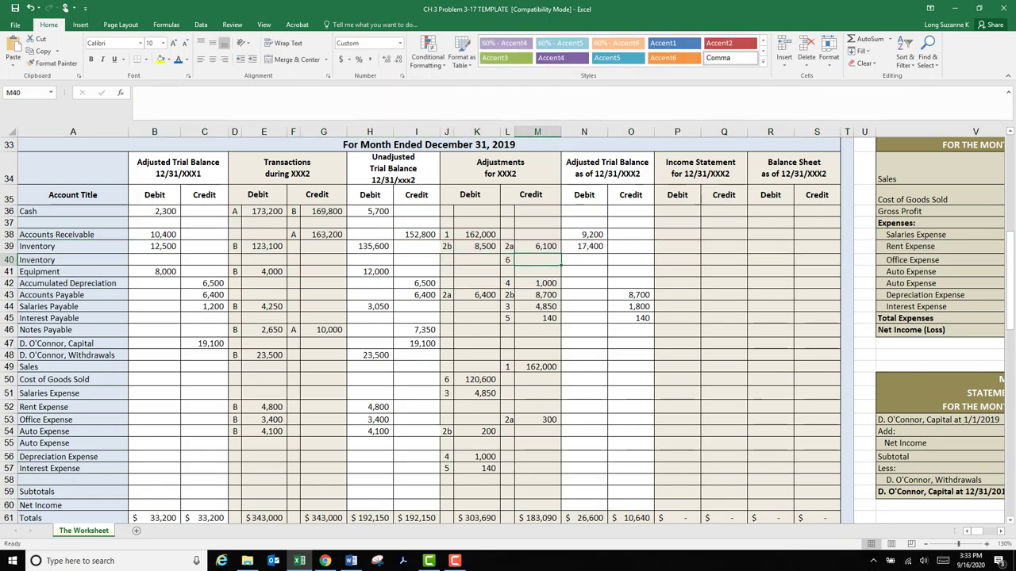
{"action": "type", "text": "120,600"}
{"action": "key", "text": "Return"}
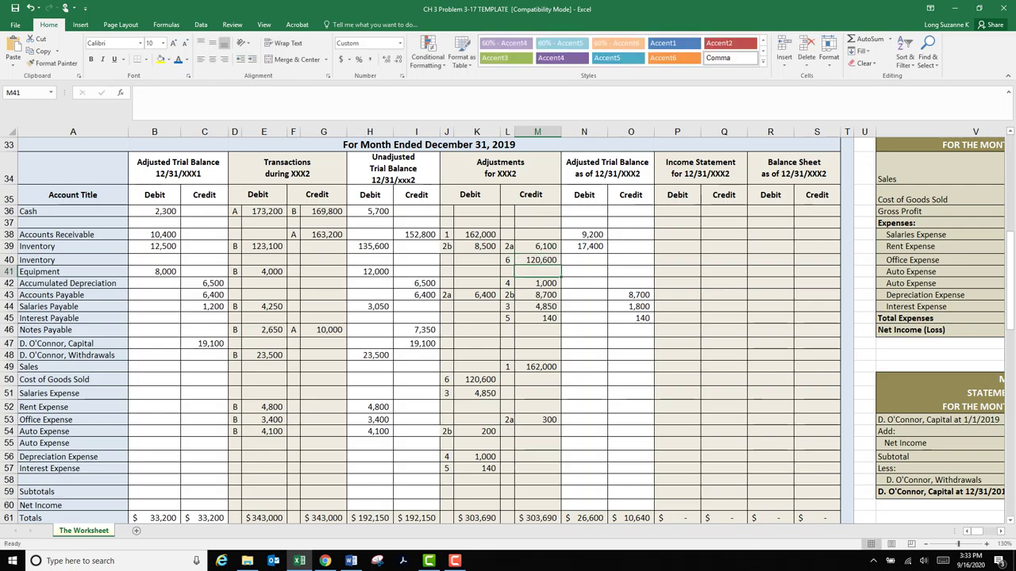
{"action": "left_click", "coordinate": [538, 260]}
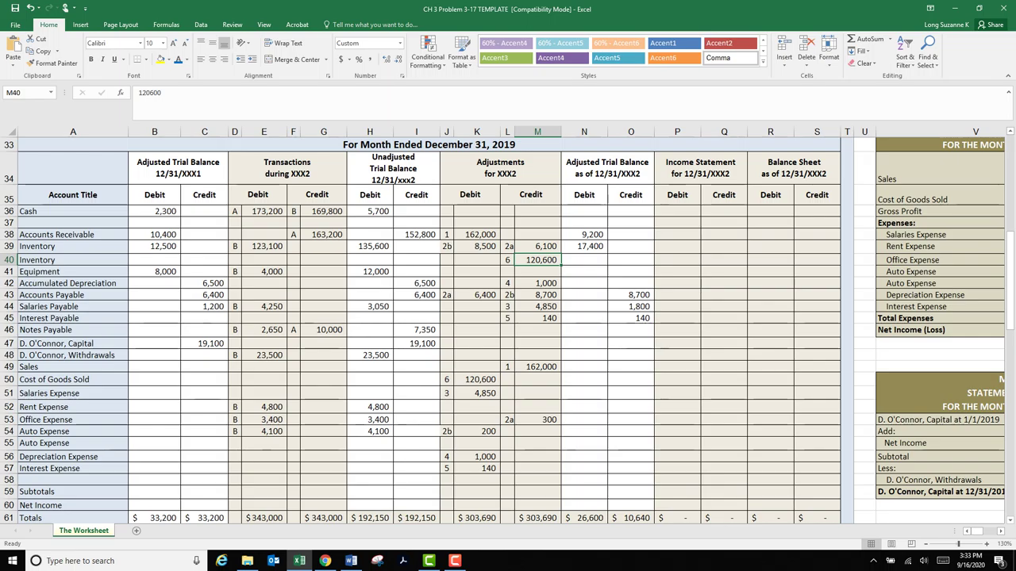
{"action": "left_click", "coordinate": [477, 380]}
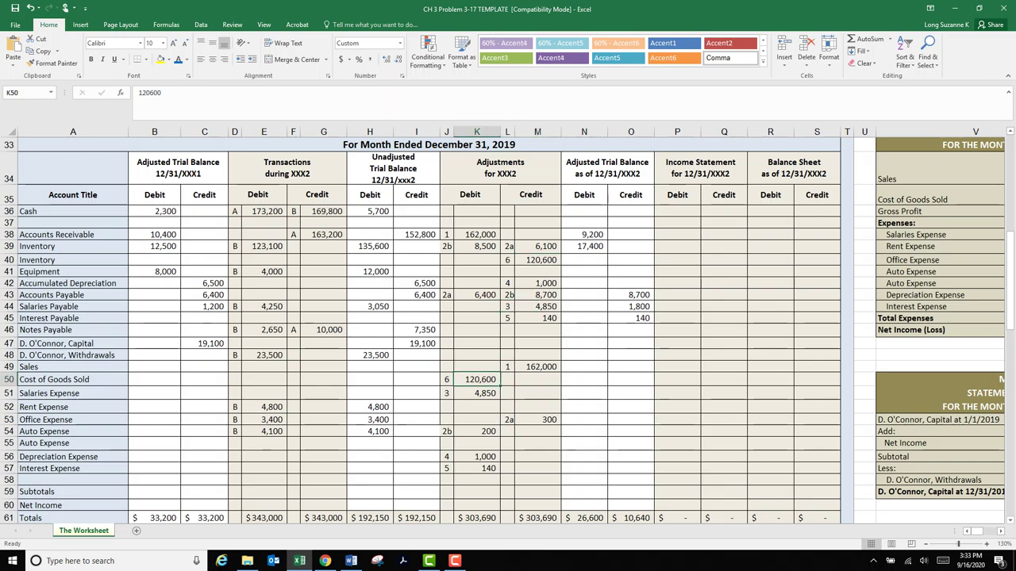
- Color the text of item 6 about the periodic inventory system blue in the problem's other information list
{"action": "scroll", "coordinate": [508, 325], "scroll_direction": "down", "scroll_amount": 5}
{"action": "scroll", "coordinate": [508, 325], "scroll_direction": "down", "scroll_amount": 10}
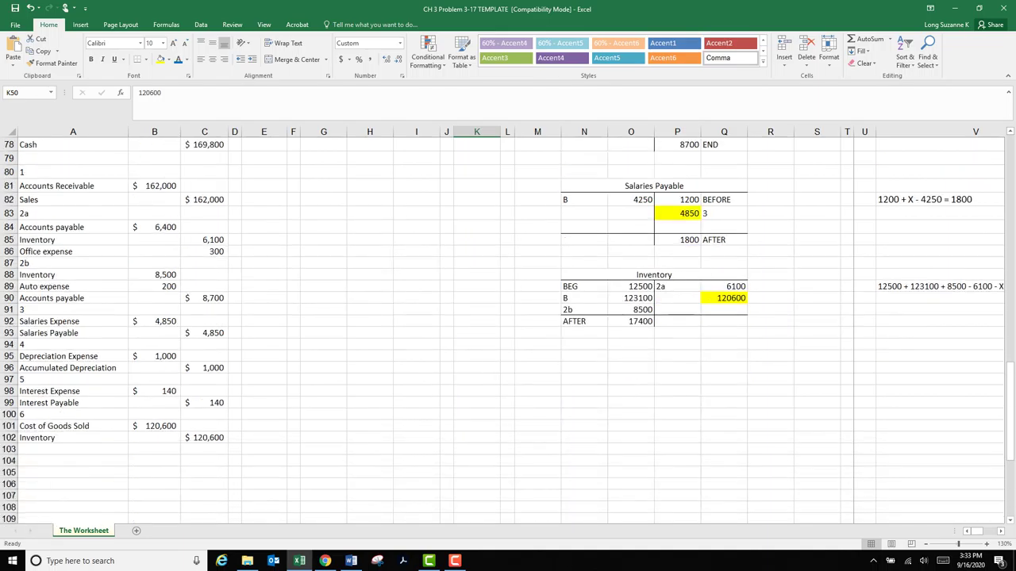
{"action": "scroll", "coordinate": [508, 325], "scroll_direction": "up", "scroll_amount": 20}
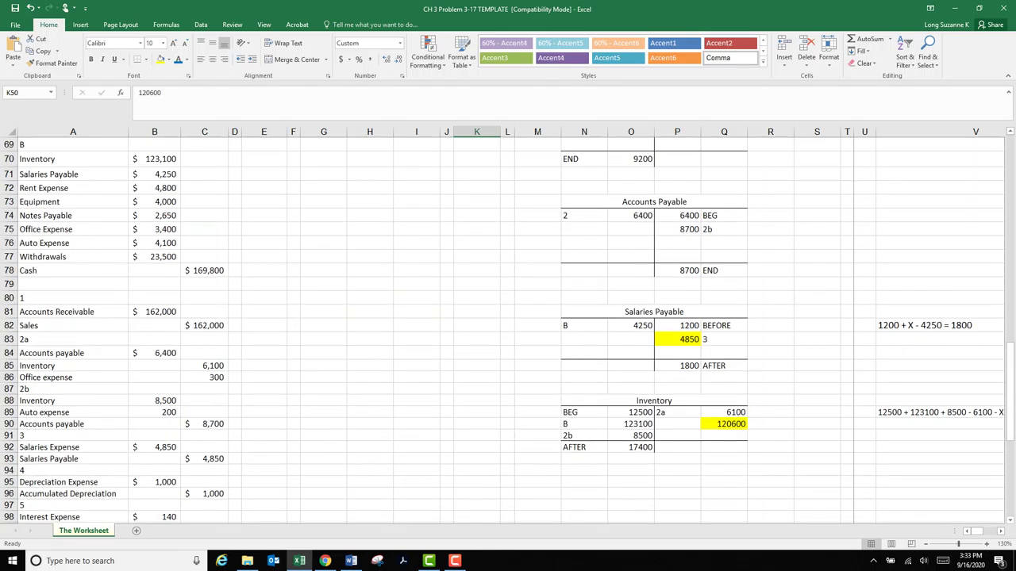
{"action": "scroll", "coordinate": [508, 325], "scroll_direction": "up", "scroll_amount": 1}
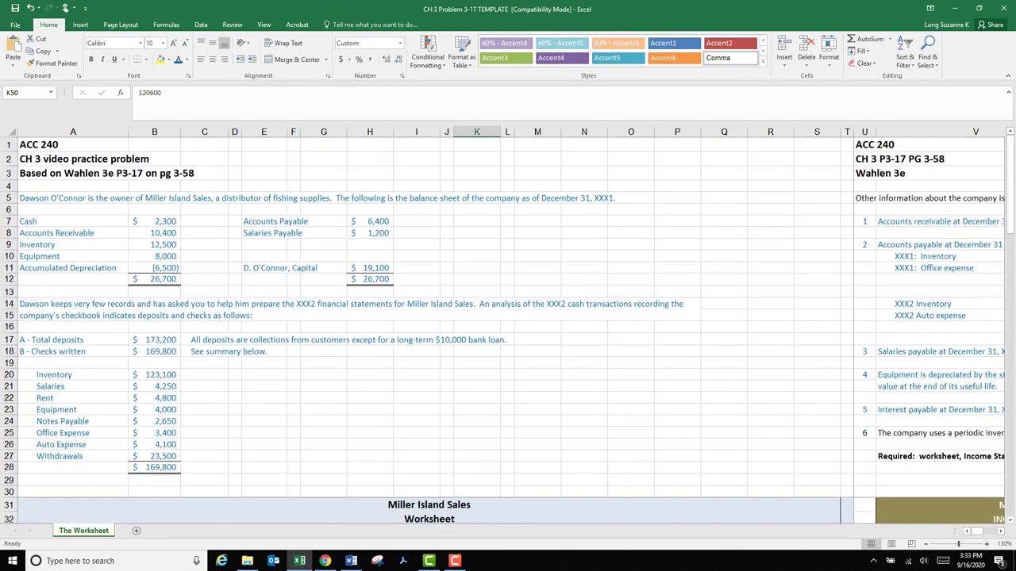
{"action": "scroll", "coordinate": [508, 326], "scroll_direction": "right", "scroll_amount": 10}
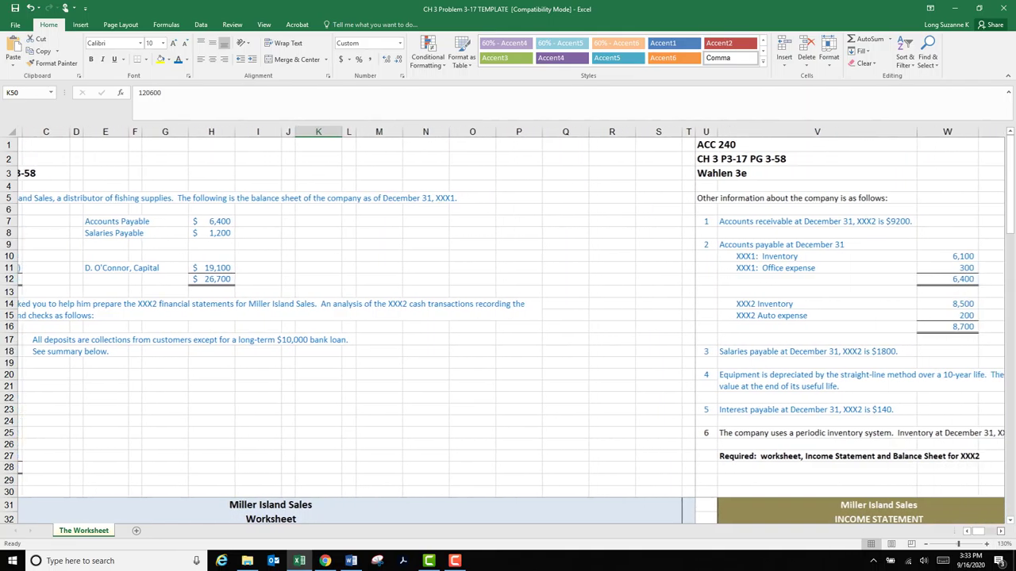
{"action": "scroll", "coordinate": [508, 325], "scroll_direction": "right", "scroll_amount": 6}
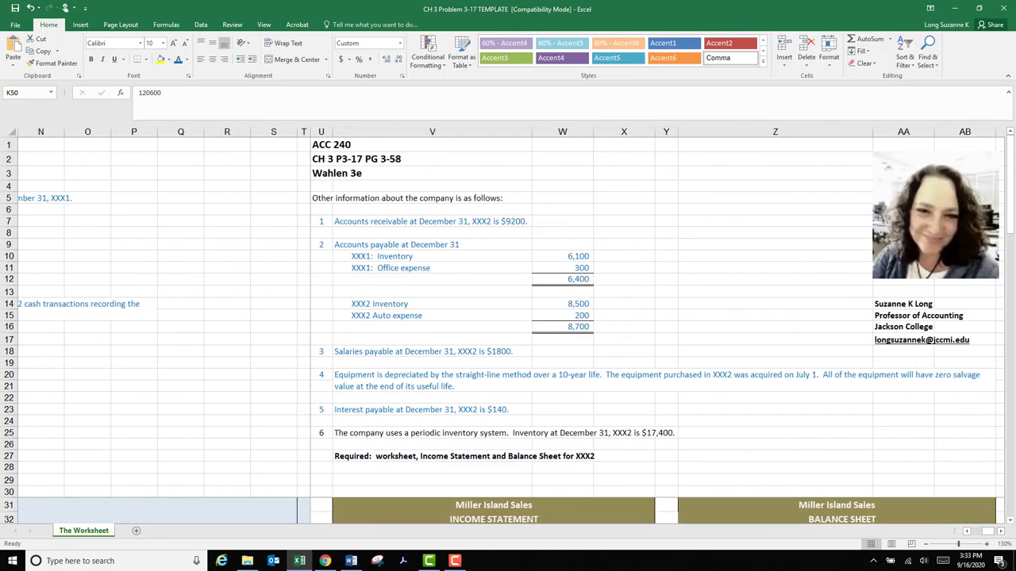
{"action": "scroll", "coordinate": [508, 325], "scroll_direction": "right", "scroll_amount": 1}
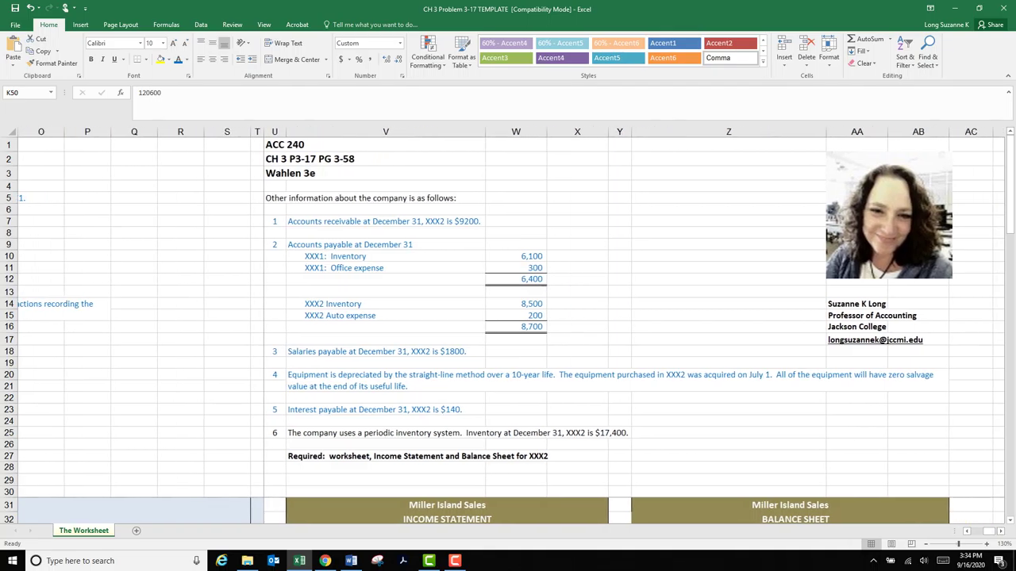
{"action": "left_click_drag", "start_coordinate": [275, 433], "coordinate": [479, 434]}
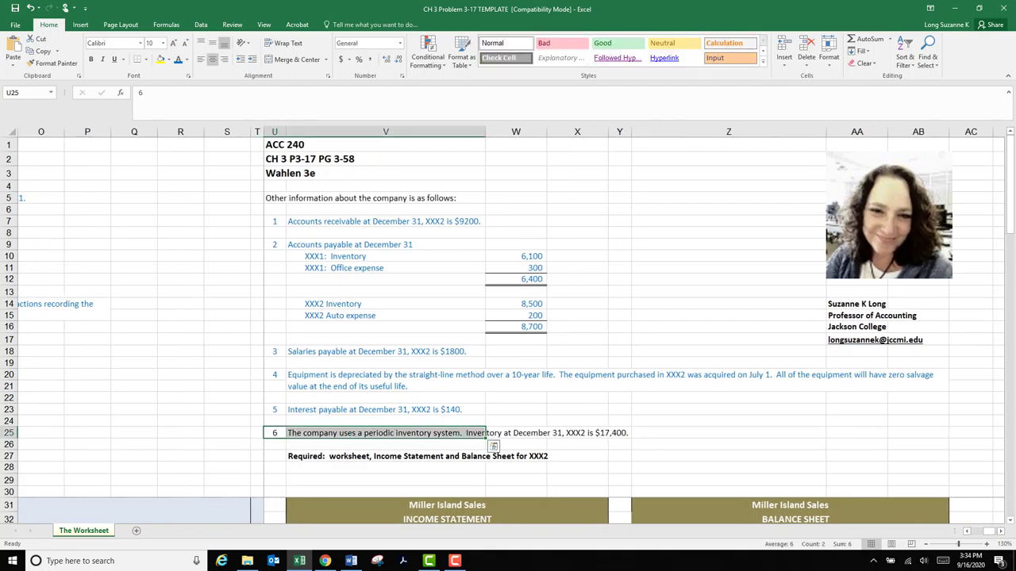
{"action": "left_click", "coordinate": [178, 60]}
{"action": "left_click", "coordinate": [227, 268]}
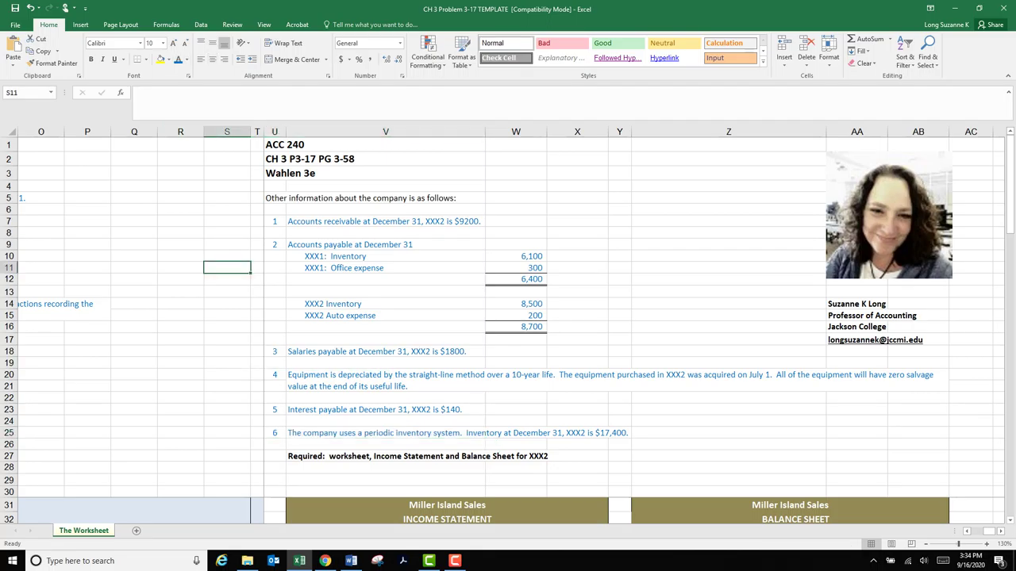
- Color the "Other information about the company is as follows:" line blue
{"action": "left_click", "coordinate": [275, 198]}
{"action": "left_click", "coordinate": [179, 59]}
{"action": "left_click", "coordinate": [227, 292]}
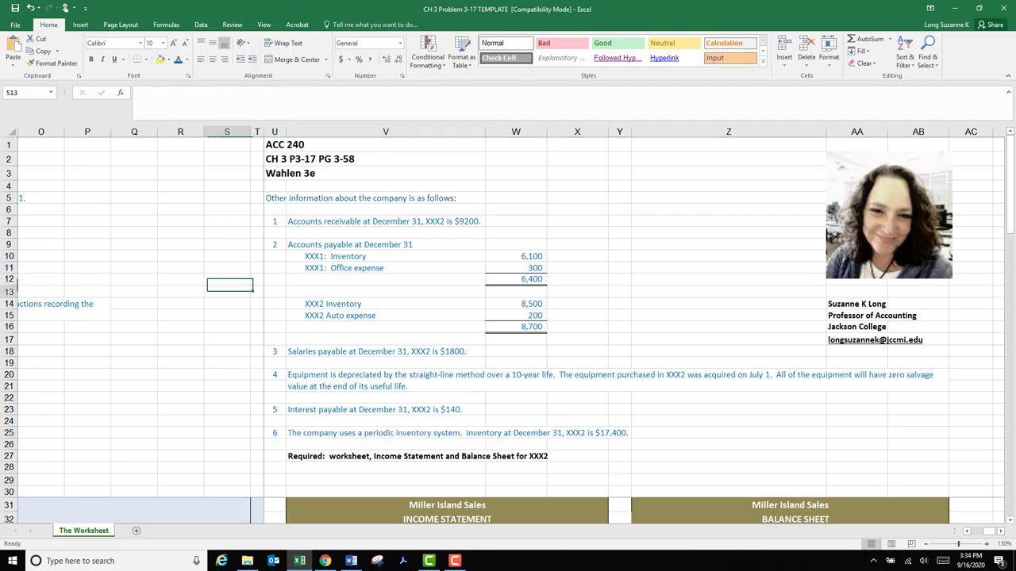
{"action": "left_click_drag", "start_coordinate": [227, 292], "coordinate": [227, 303]}
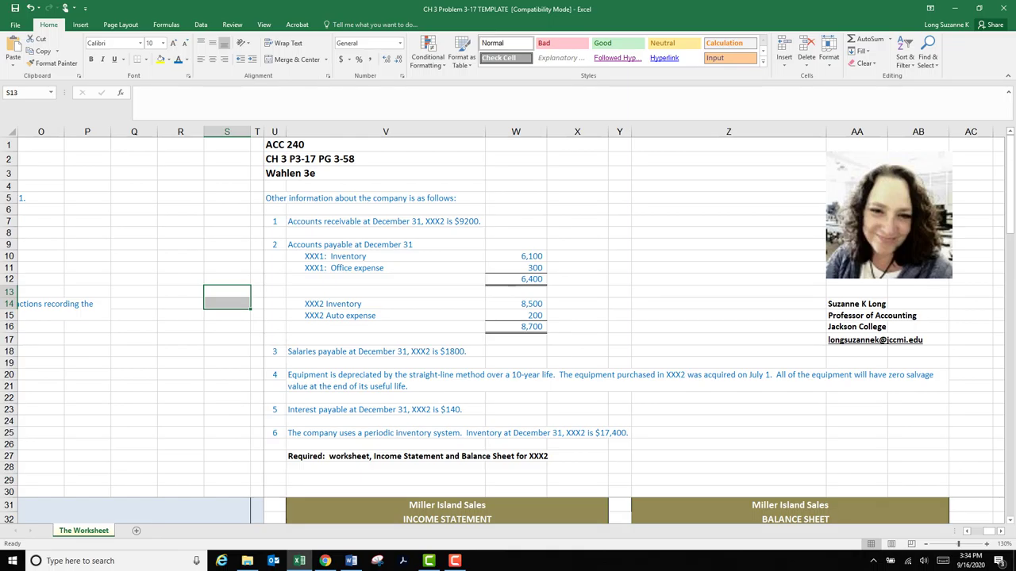
- Calculate the adjusted trial balance debit for Cash in N36 with the formula =H36+K36
{"action": "left_click_drag", "start_coordinate": [989, 532], "coordinate": [977, 532]}
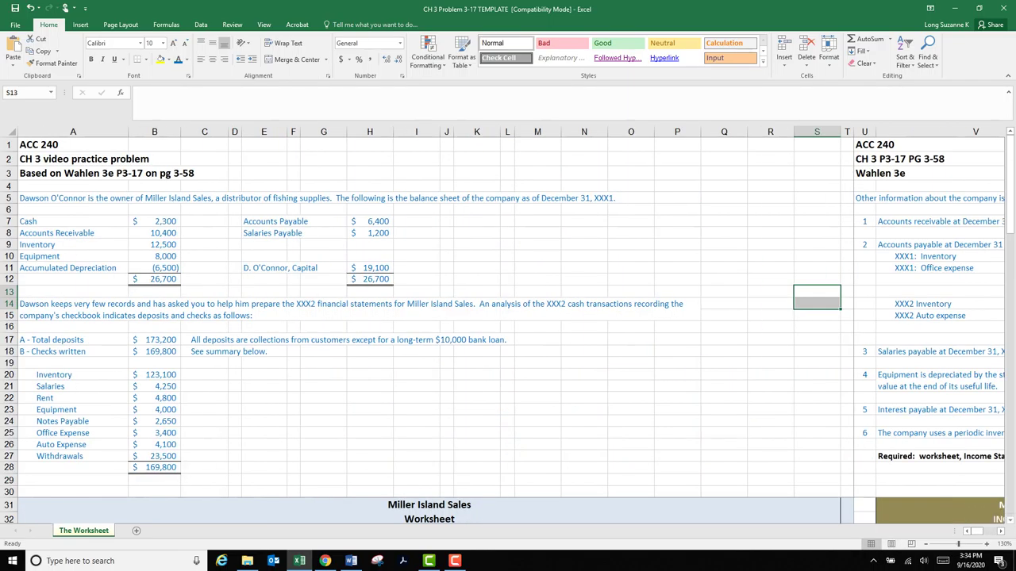
{"action": "scroll", "coordinate": [507, 331], "scroll_direction": "down", "scroll_amount": 10}
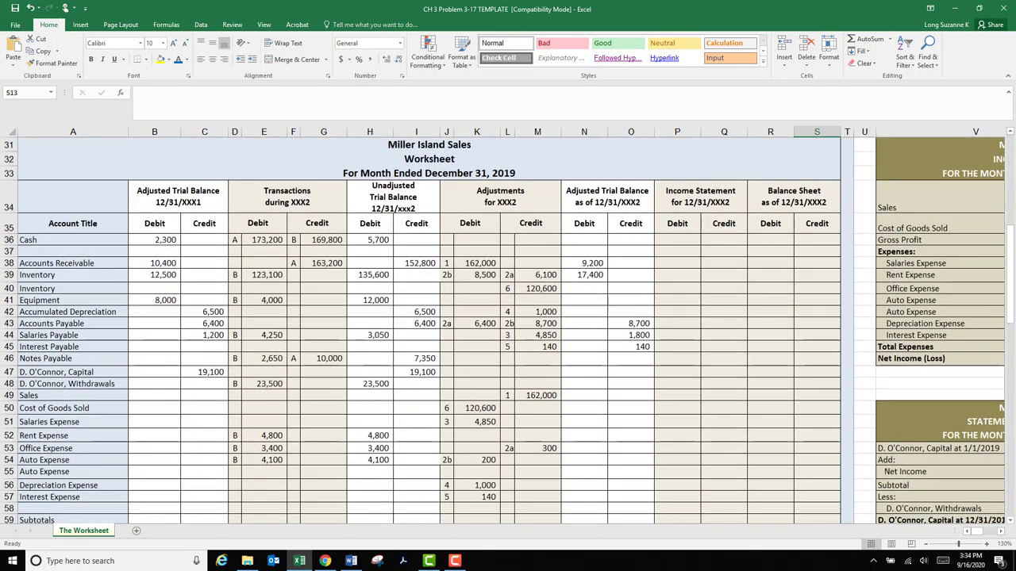
{"action": "left_click", "coordinate": [1011, 521]}
{"action": "left_click", "coordinate": [1010, 521]}
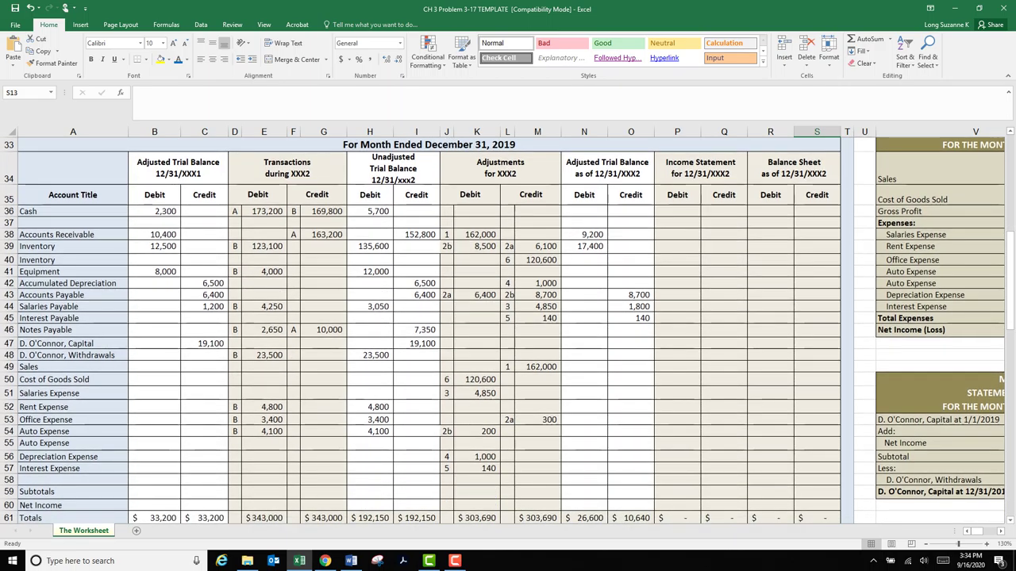
{"action": "left_click", "coordinate": [584, 211]}
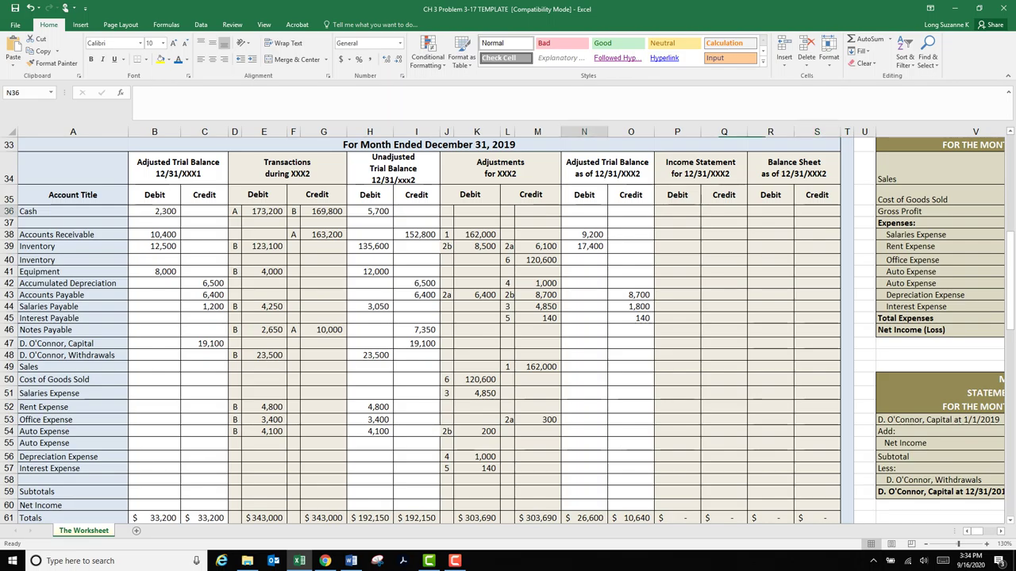
{"action": "type", "text": "="}
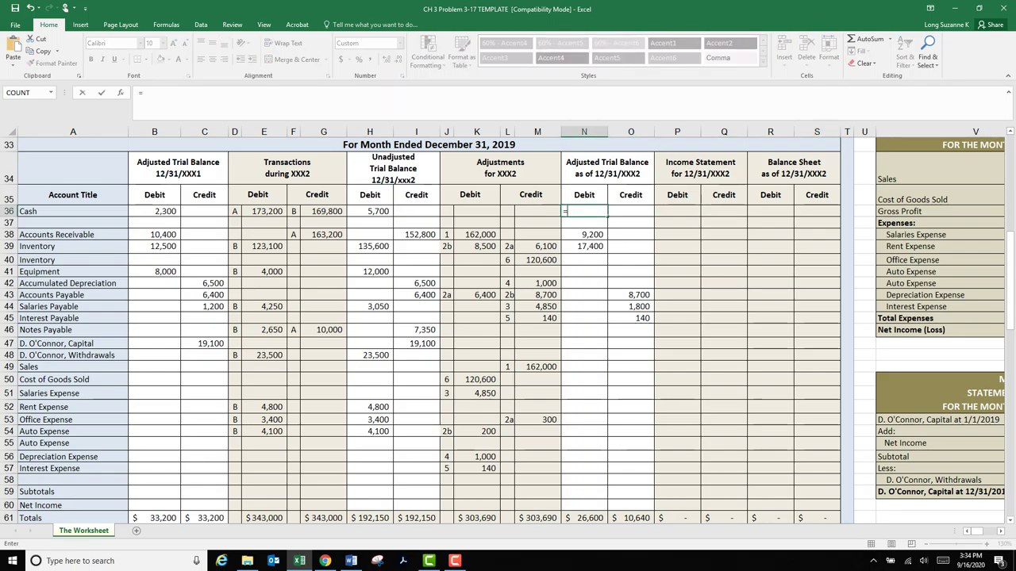
{"action": "left_click", "coordinate": [370, 211]}
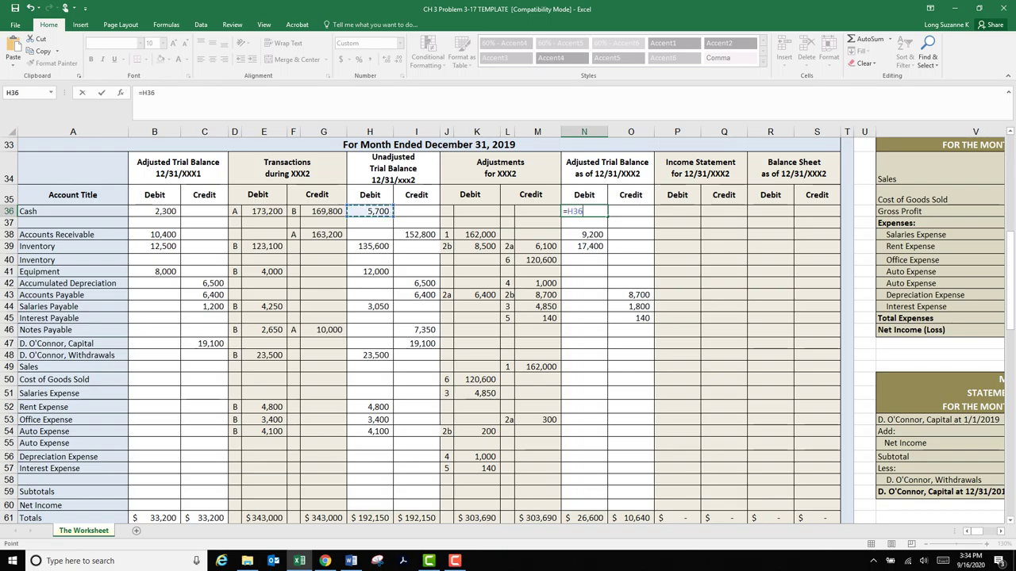
{"action": "type", "text": "+"}
{"action": "left_click", "coordinate": [477, 211]}
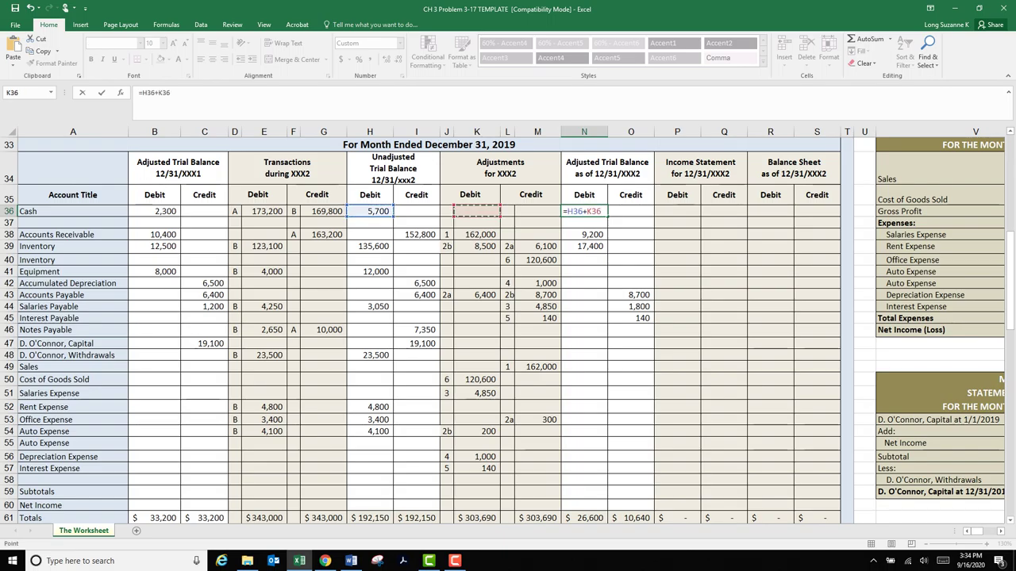
{"action": "key", "text": "Return"}
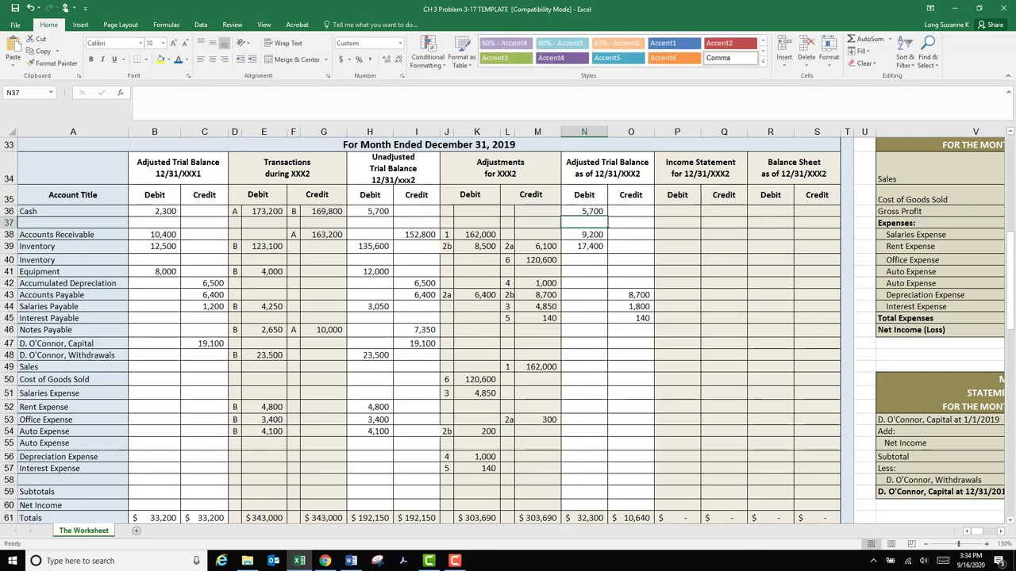
- Fill the Cash adjusted trial balance debit formula from N36 down through Interest Expense in N57
{"action": "left_click", "coordinate": [584, 211]}
{"action": "left_click_drag", "start_coordinate": [608, 217], "coordinate": [606, 473]}
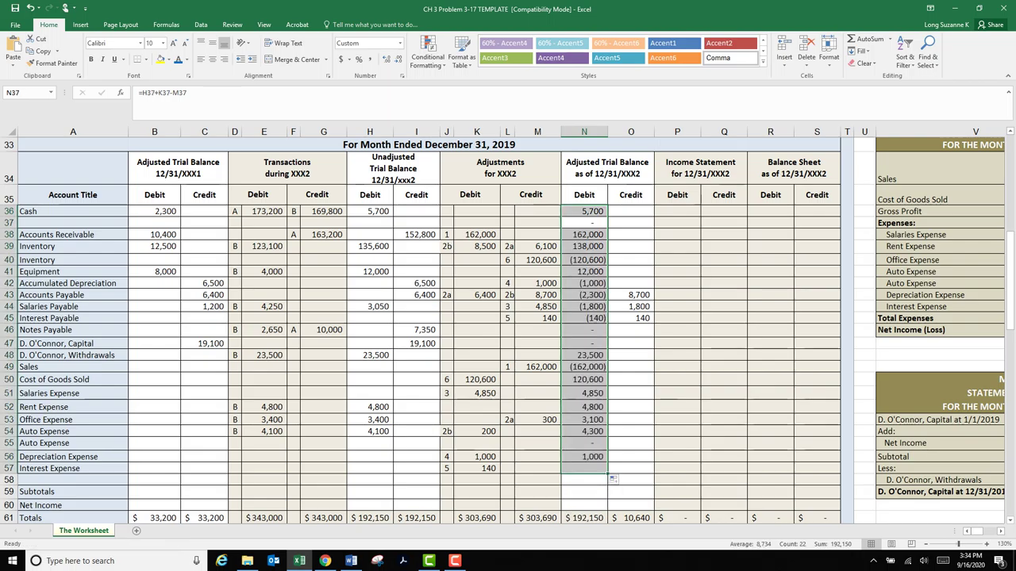
{"action": "left_click", "coordinate": [631, 506]}
- Clear the adjusted trial balance debit formulas for blank row 37, the second Inventory row and Accumulated Depreciation
{"action": "left_click", "coordinate": [584, 223]}
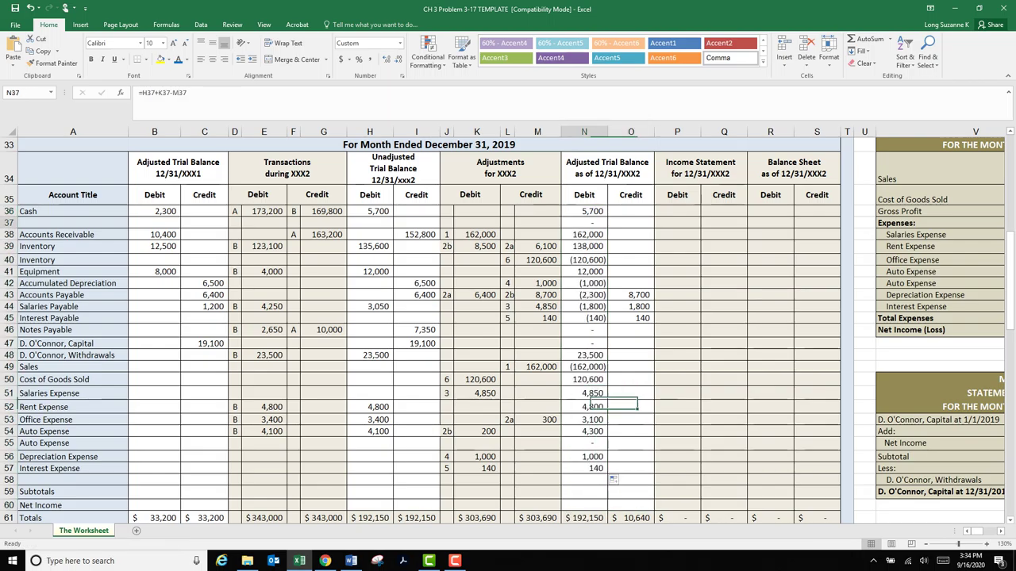
{"action": "key", "text": "Delete"}
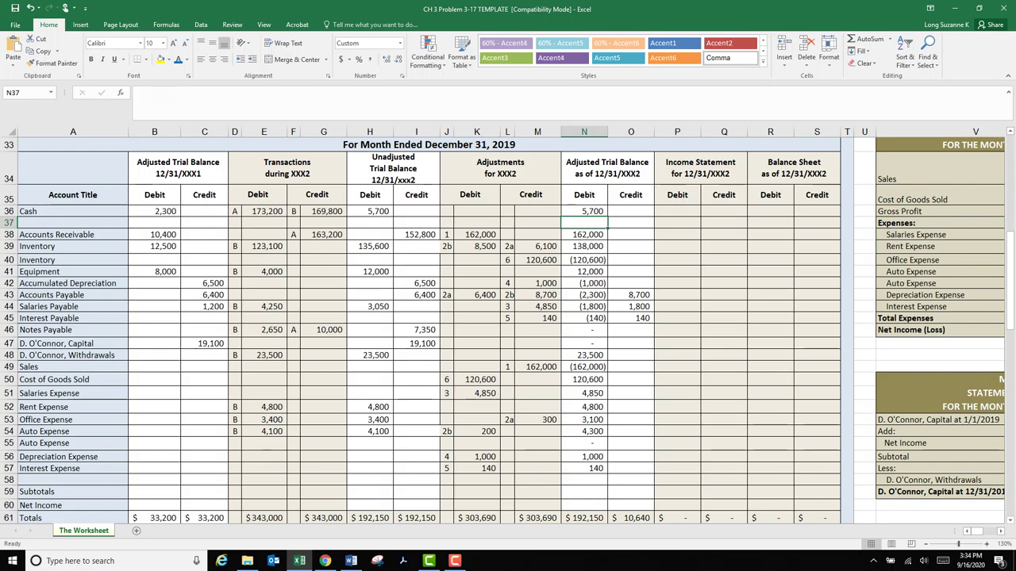
{"action": "left_click", "coordinate": [584, 261]}
{"action": "key", "text": "Delete"}
{"action": "left_click", "coordinate": [584, 283]}
{"action": "key", "text": "Delete"}
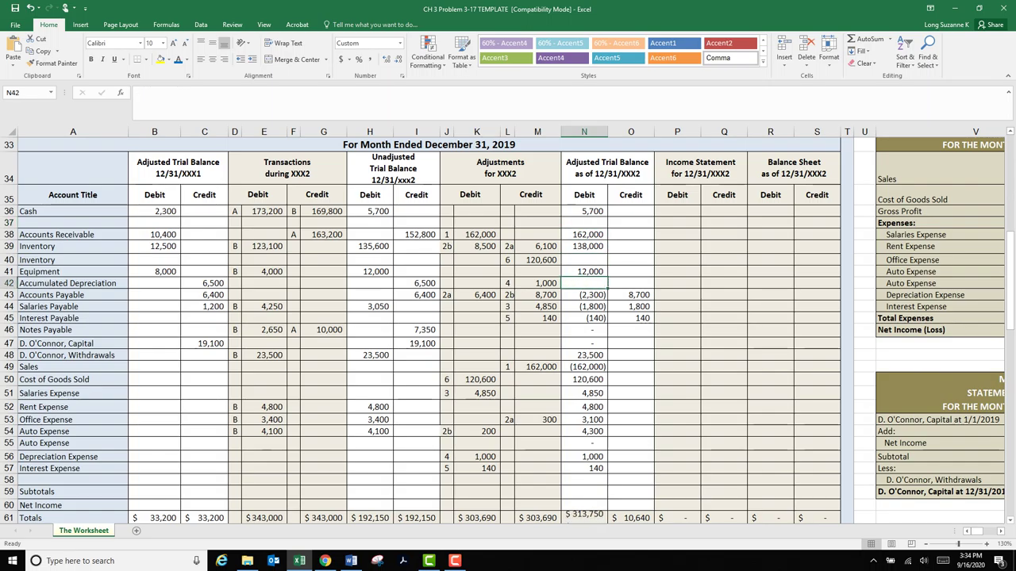
- Clear the adjusted trial balance debit formulas for Accounts, Salaries, Interest and Notes Payable and the owner's Capital, N43:N47
{"action": "key", "text": "Down"}
{"action": "key", "text": "Delete"}
{"action": "key", "text": "Down"}
{"action": "key", "text": "Delete"}
{"action": "key", "text": "Down"}
{"action": "key", "text": "Delete"}
{"action": "key", "text": "Down"}
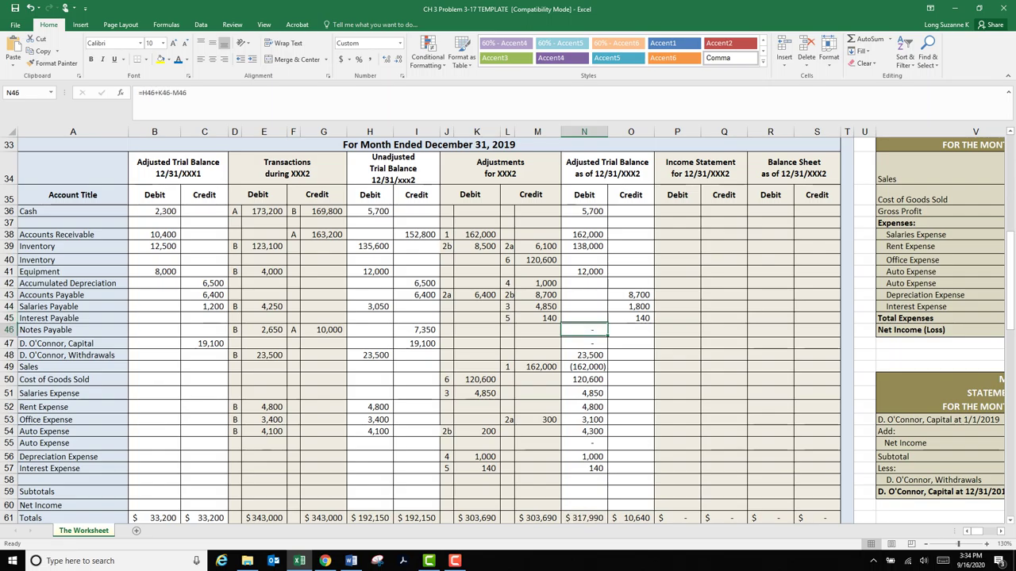
{"action": "key", "text": "Delete"}
{"action": "left_click", "coordinate": [584, 342]}
{"action": "key", "text": "Delete"}
- Clear the adjusted trial balance debit formulas for Sales and the second Auto Expense row
{"action": "left_click", "coordinate": [584, 367]}
{"action": "key", "text": "Delete"}
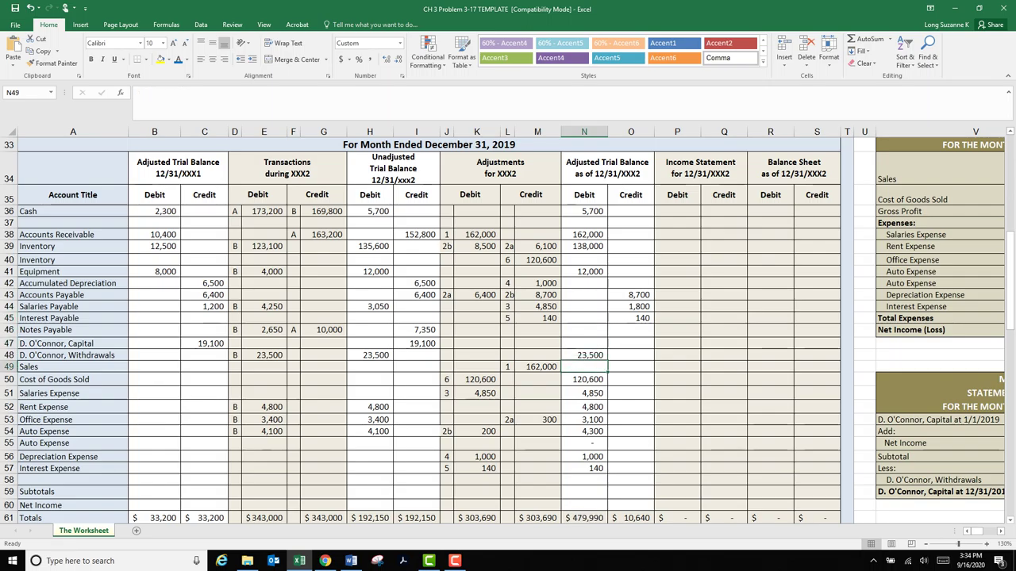
{"action": "left_click", "coordinate": [584, 444]}
{"action": "key", "text": "Delete"}
{"action": "left_click", "coordinate": [630, 432]}
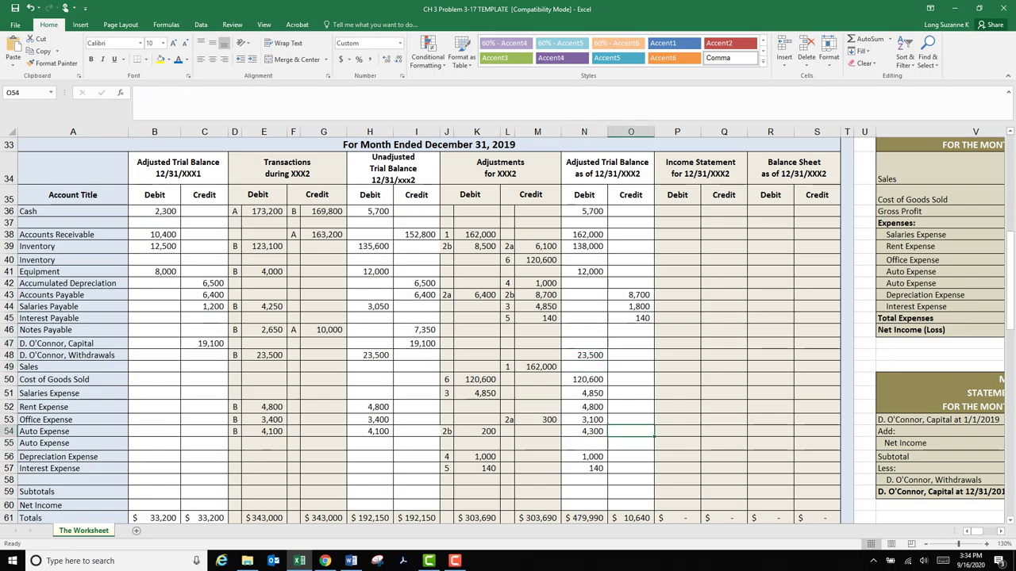
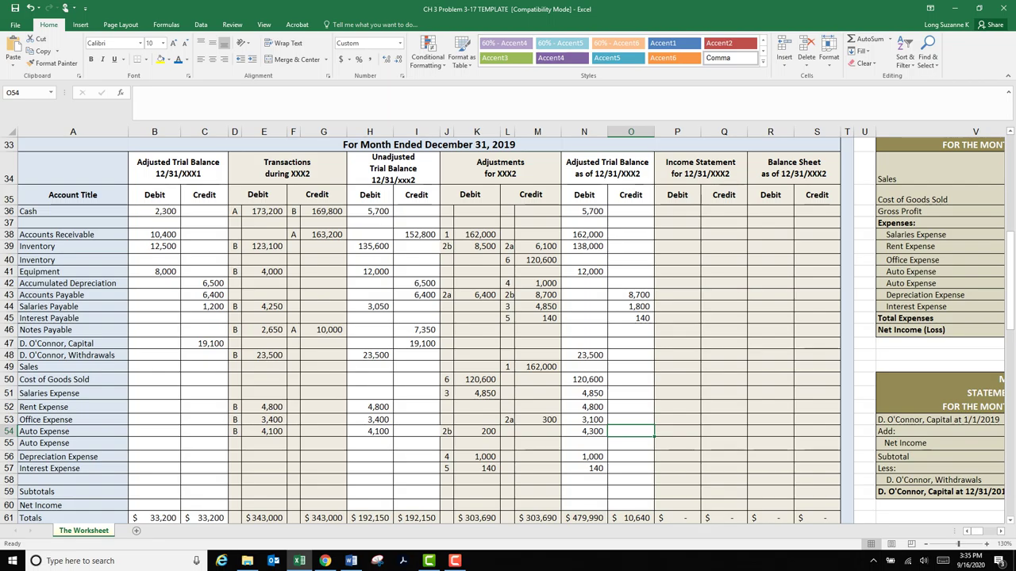
{"action": "left_click", "coordinate": [584, 444]}
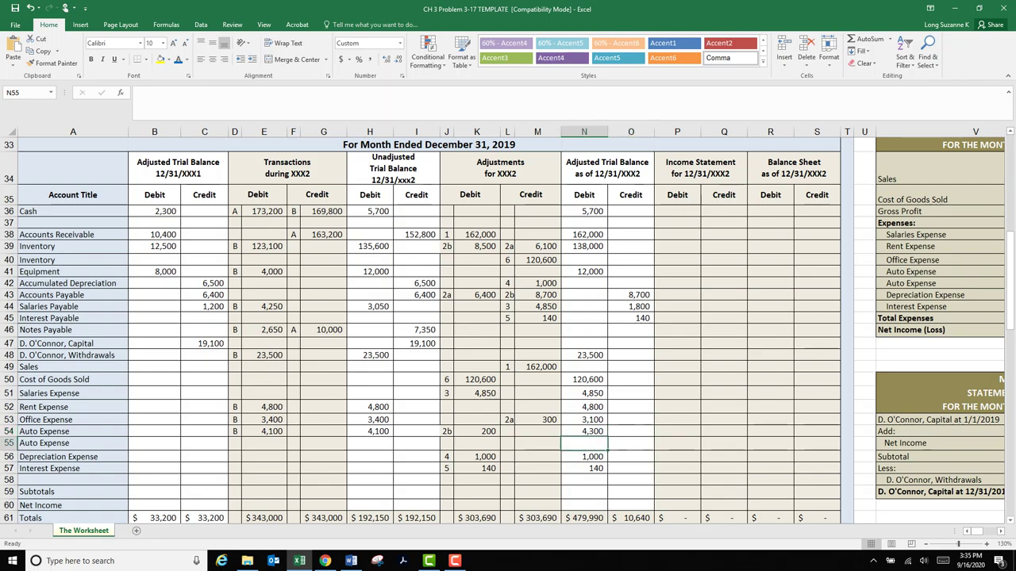
{"action": "scroll", "coordinate": [508, 330], "scroll_direction": "down", "scroll_amount": 1}
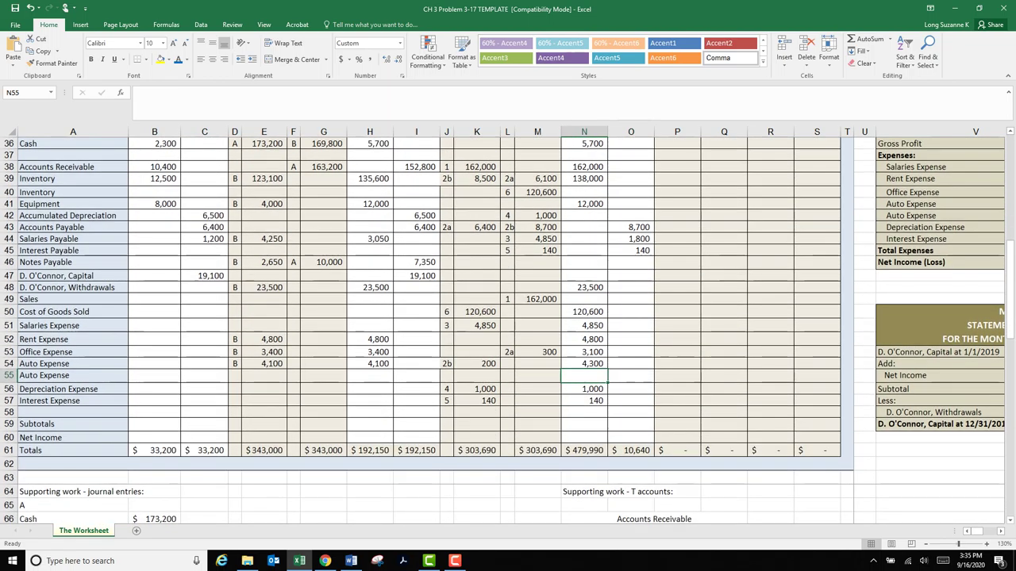
{"action": "scroll", "coordinate": [508, 330], "scroll_direction": "up", "scroll_amount": 1}
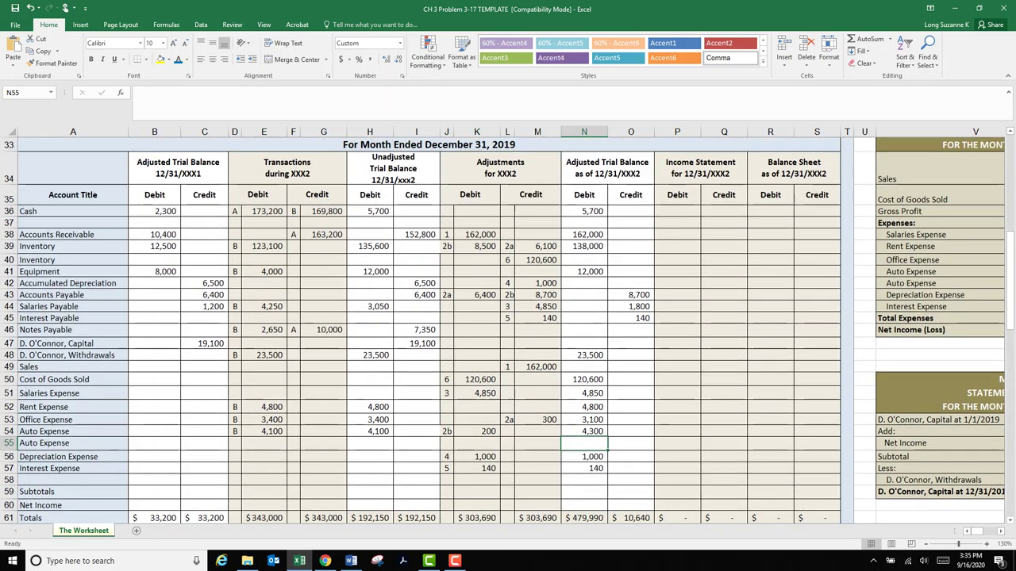
- Calculate the adjusted trial balance credit for Accumulated Depreciation in O42 with the formula =I42+M42-K42
{"action": "left_click", "coordinate": [631, 212]}
{"action": "key", "text": "Down"}
{"action": "key", "text": "Down"}
{"action": "key", "text": "Down"}
{"action": "key", "text": "Down"}
{"action": "key", "text": "Down"}
{"action": "key", "text": "Down"}
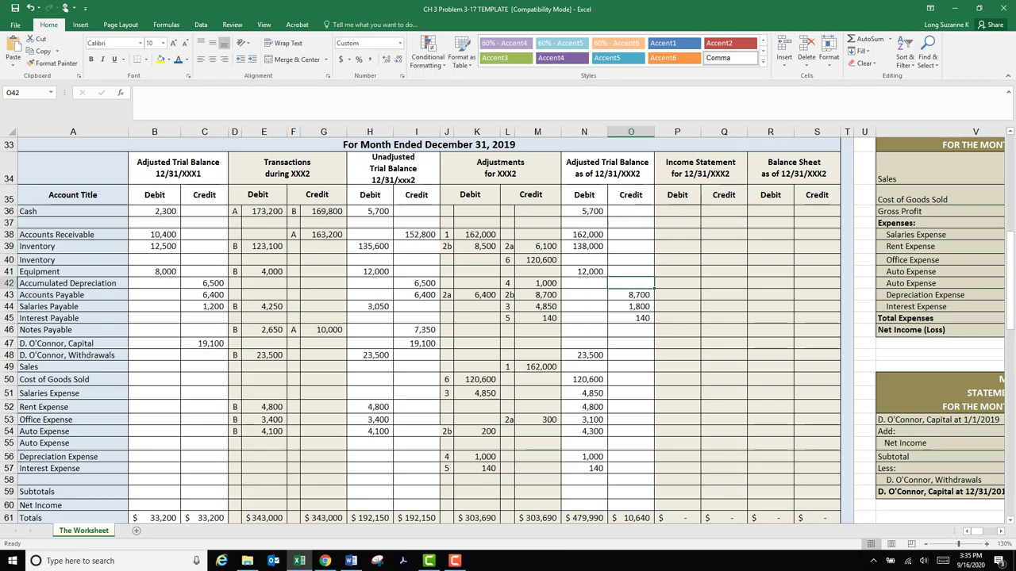
{"action": "type", "text": "="}
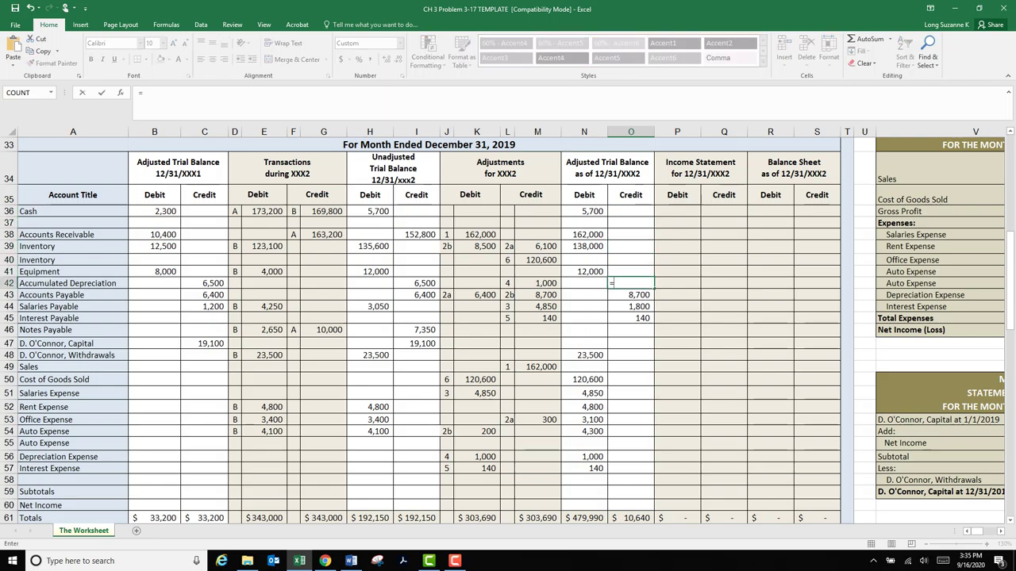
{"action": "left_click", "coordinate": [417, 283]}
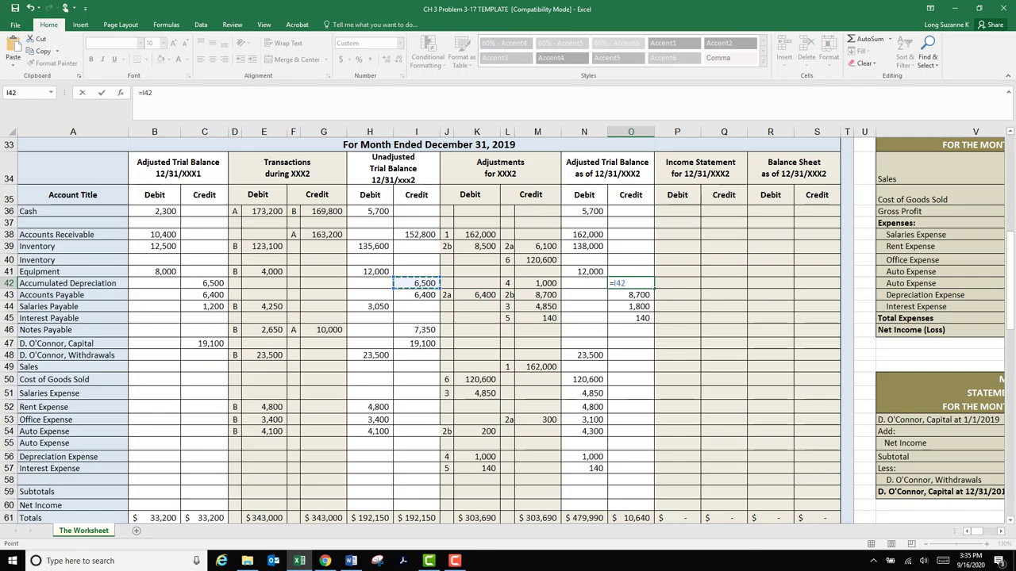
{"action": "type", "text": "+"}
{"action": "left_click", "coordinate": [538, 283]}
{"action": "type", "text": "-"}
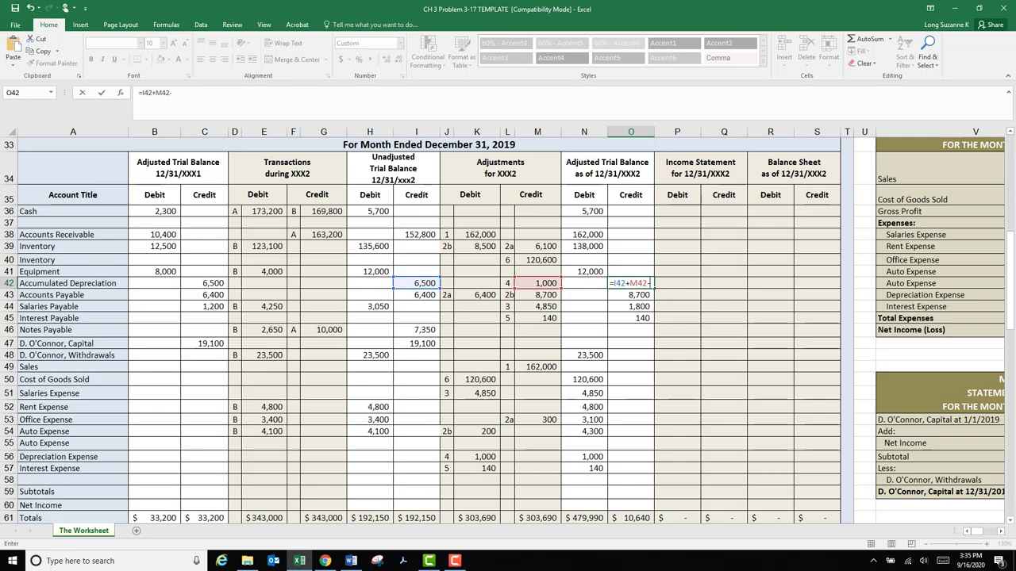
{"action": "left_click", "coordinate": [476, 283]}
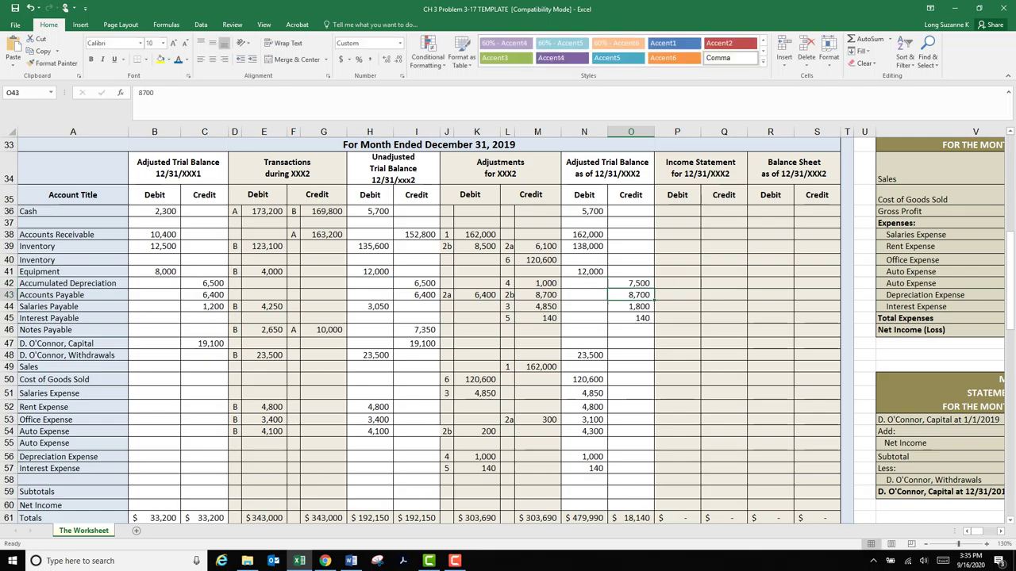
{"action": "key", "text": "Return"}
- Fill the O42 credit formula down to O52, then clear it from the owner's Withdrawals, Cost of Goods Sold, Salaries Expense and Rent Expense rows
{"action": "left_click", "coordinate": [631, 283]}
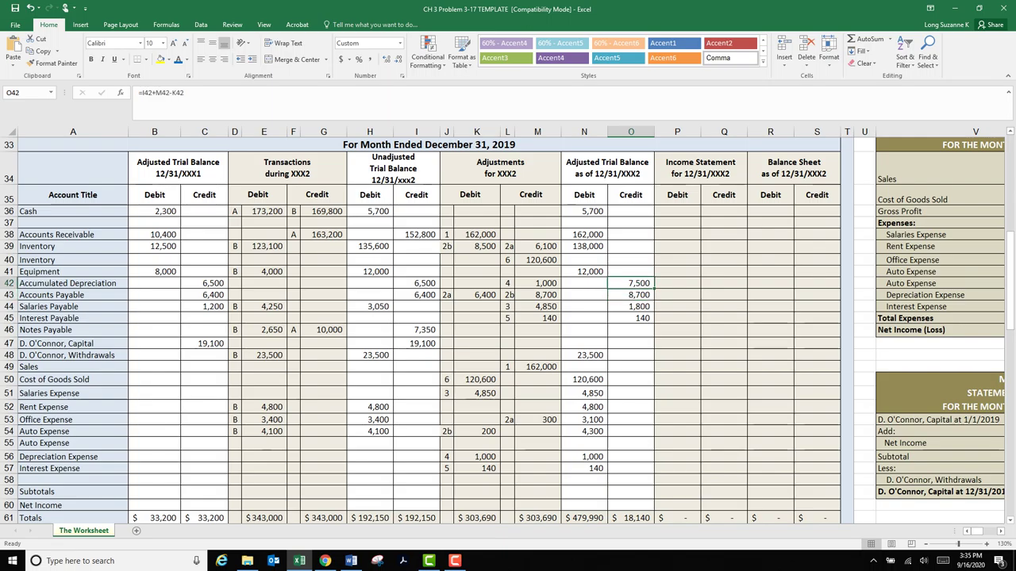
{"action": "left_click_drag", "start_coordinate": [654, 289], "coordinate": [653, 411]}
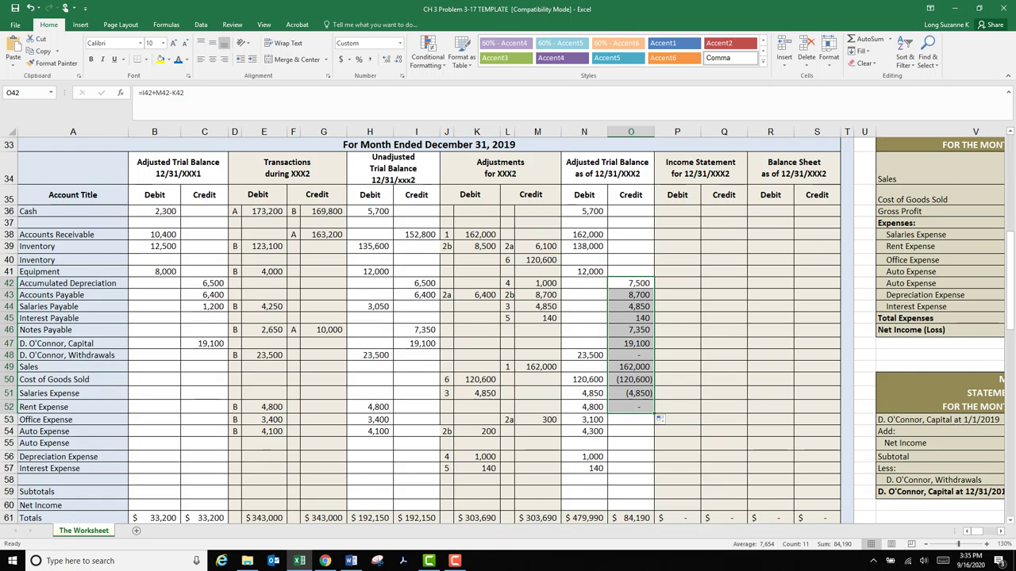
{"action": "left_click", "coordinate": [631, 355]}
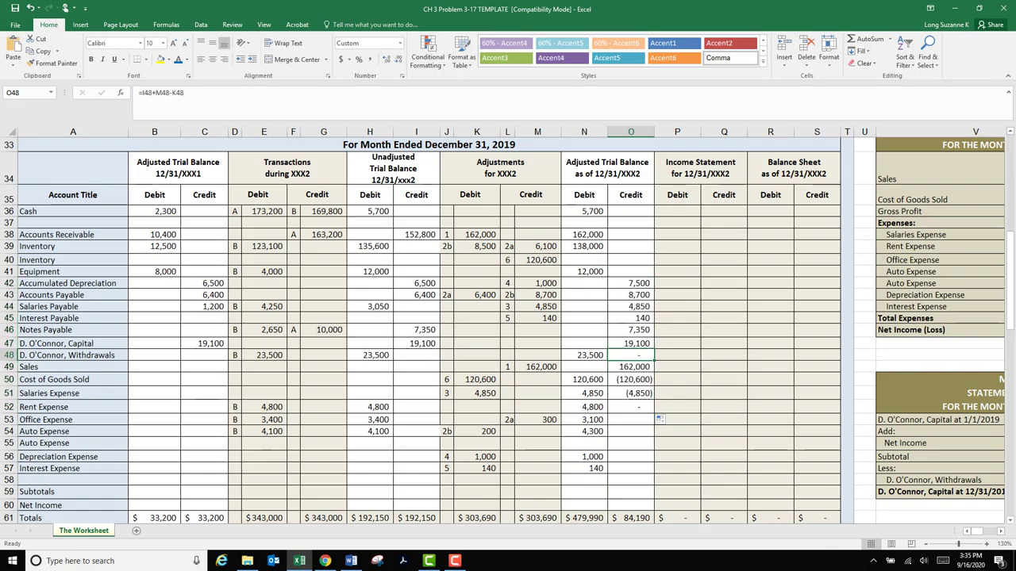
{"action": "key", "text": "Delete"}
{"action": "left_click_drag", "start_coordinate": [631, 380], "coordinate": [631, 407]}
{"action": "key", "text": "Delete"}
{"action": "left_click", "coordinate": [677, 343]}
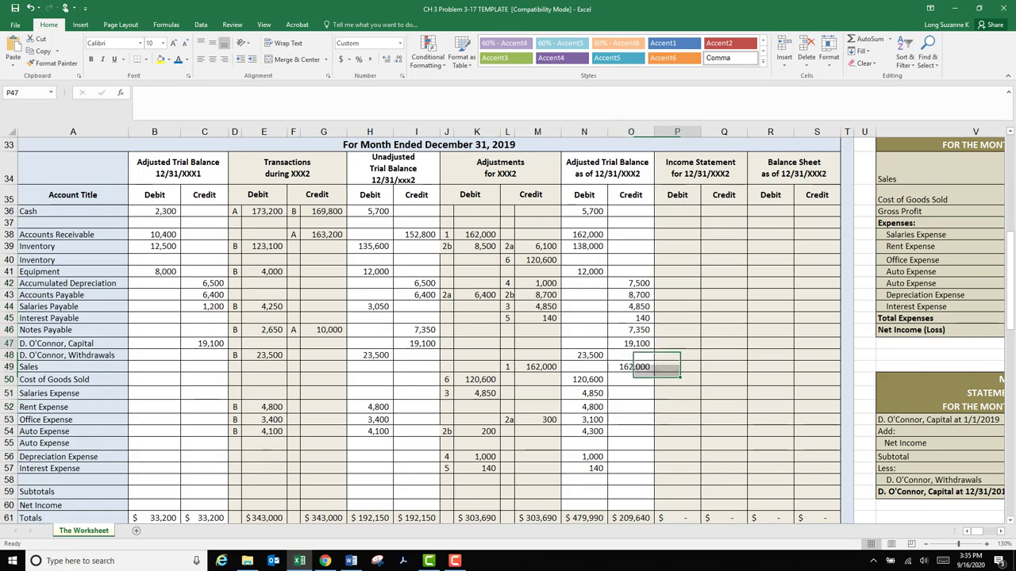
- Check the adjusted trial balance credit formulas from Accumulated Depreciation through the owner's Capital and Sales
{"action": "left_click", "coordinate": [631, 283]}
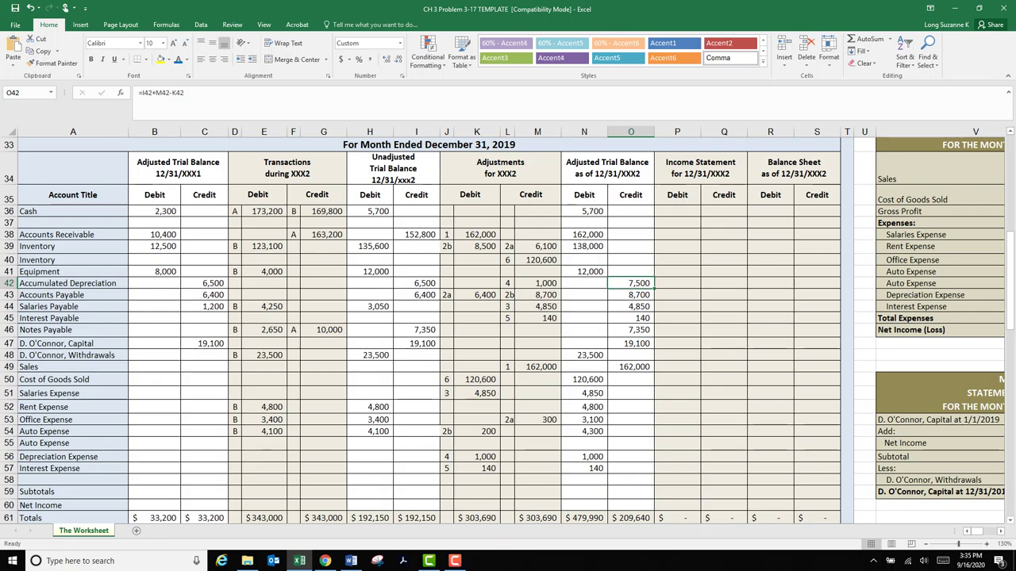
{"action": "left_click_drag", "start_coordinate": [631, 295], "coordinate": [631, 330]}
{"action": "left_click", "coordinate": [631, 344]}
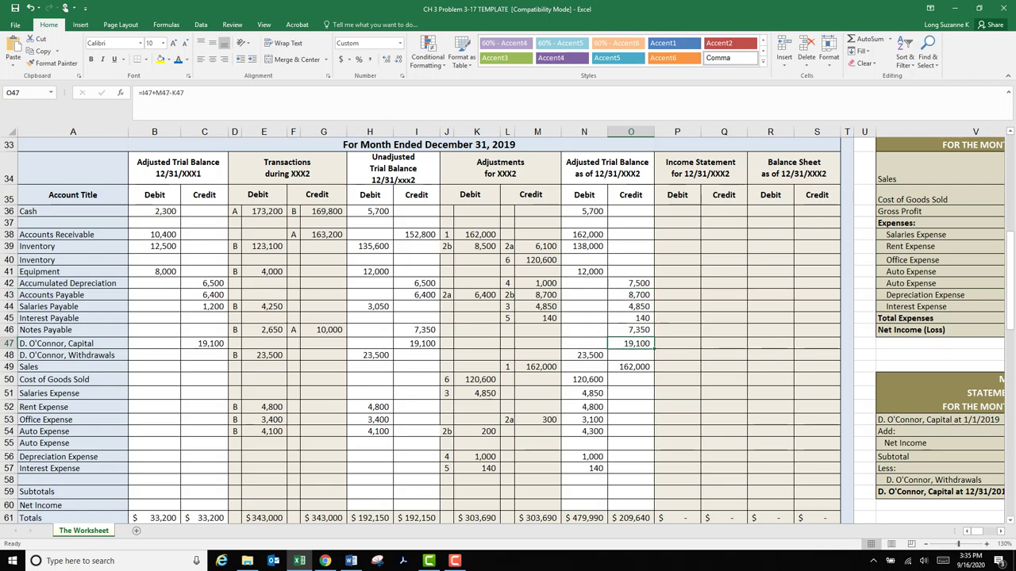
{"action": "left_click", "coordinate": [631, 367]}
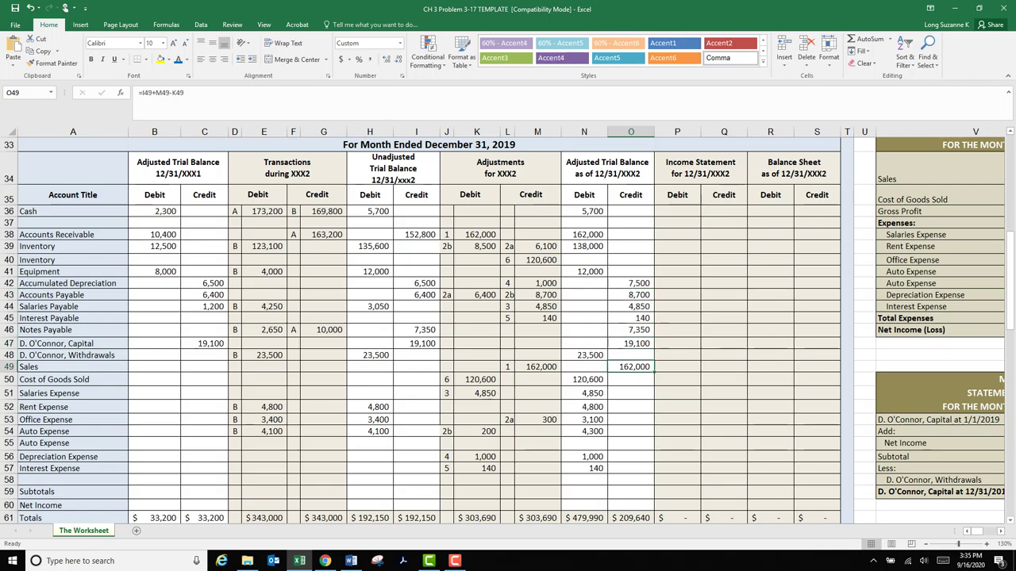
{"action": "left_click", "coordinate": [677, 407]}
- Compare the Adjusted Trial Balance debit and credit totals in row 61 and review the account rows above them
{"action": "scroll", "coordinate": [677, 407], "scroll_direction": "down", "scroll_amount": 1}
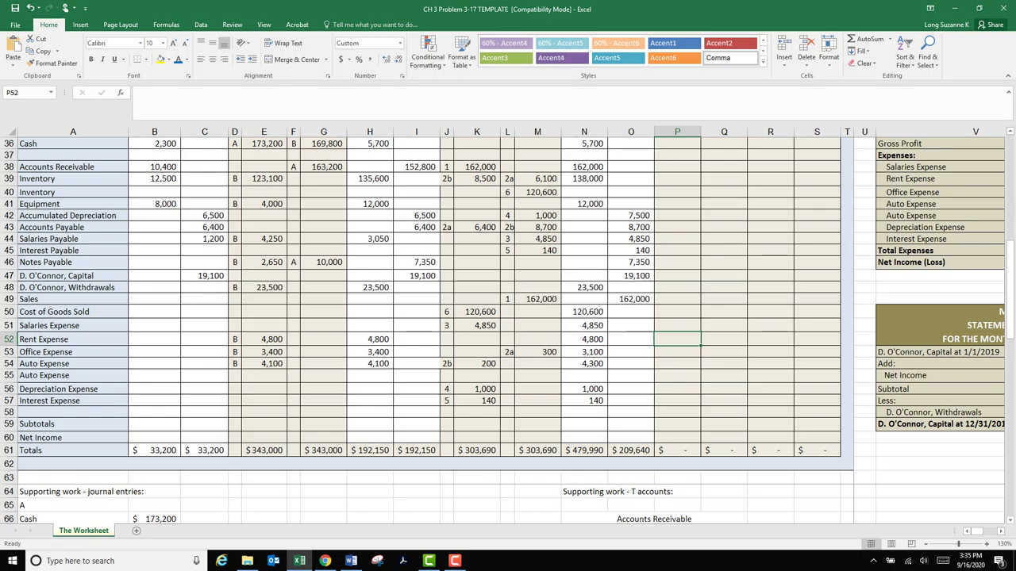
{"action": "left_click_drag", "start_coordinate": [584, 450], "coordinate": [631, 450]}
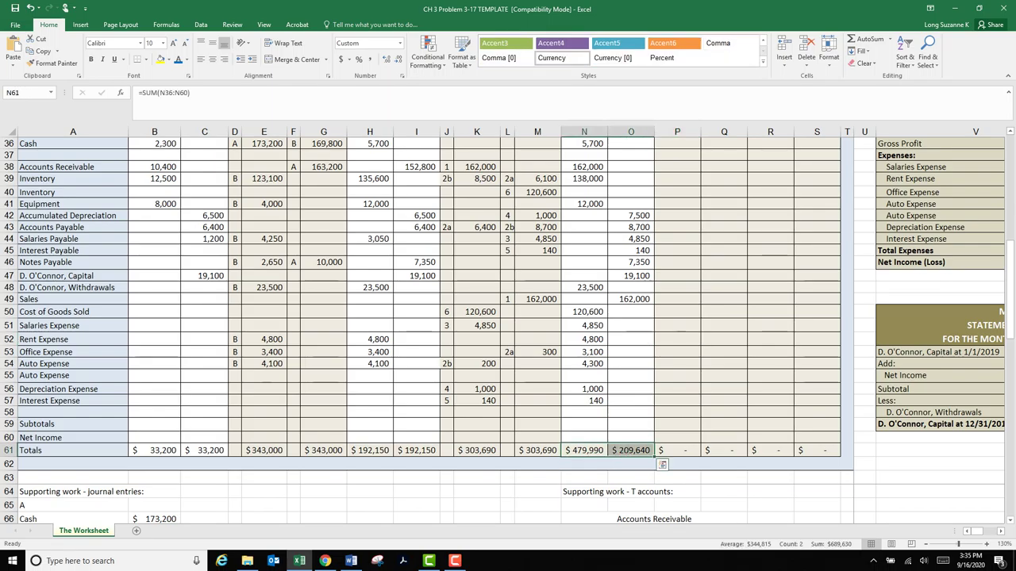
{"action": "left_click", "coordinate": [631, 477]}
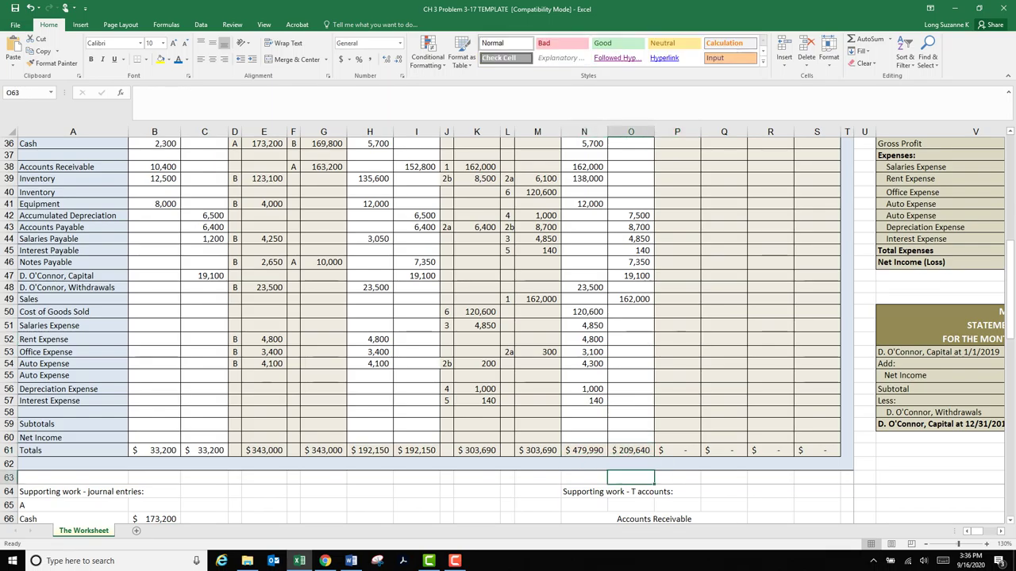
{"action": "left_click", "coordinate": [584, 450]}
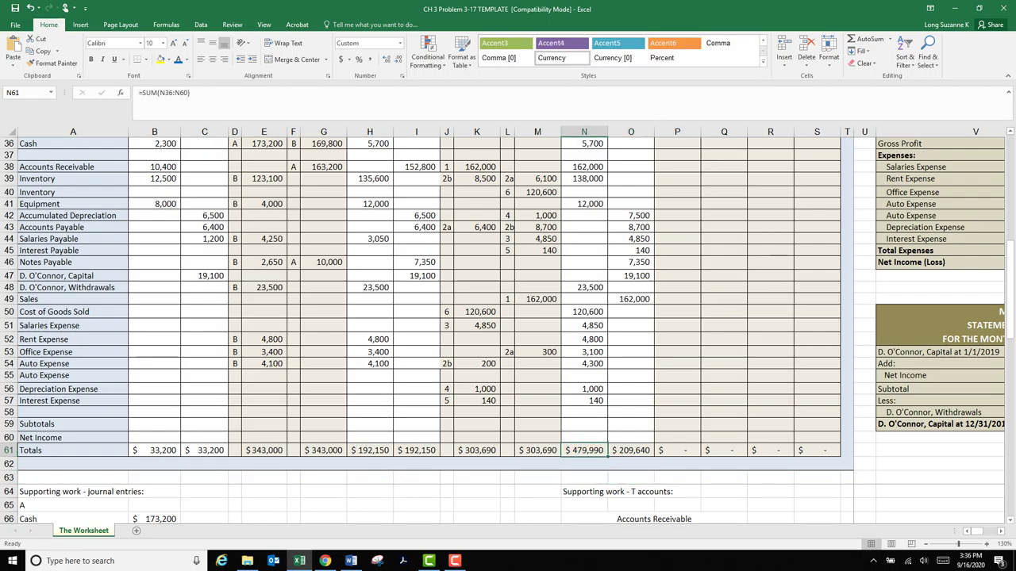
{"action": "left_click", "coordinate": [631, 450]}
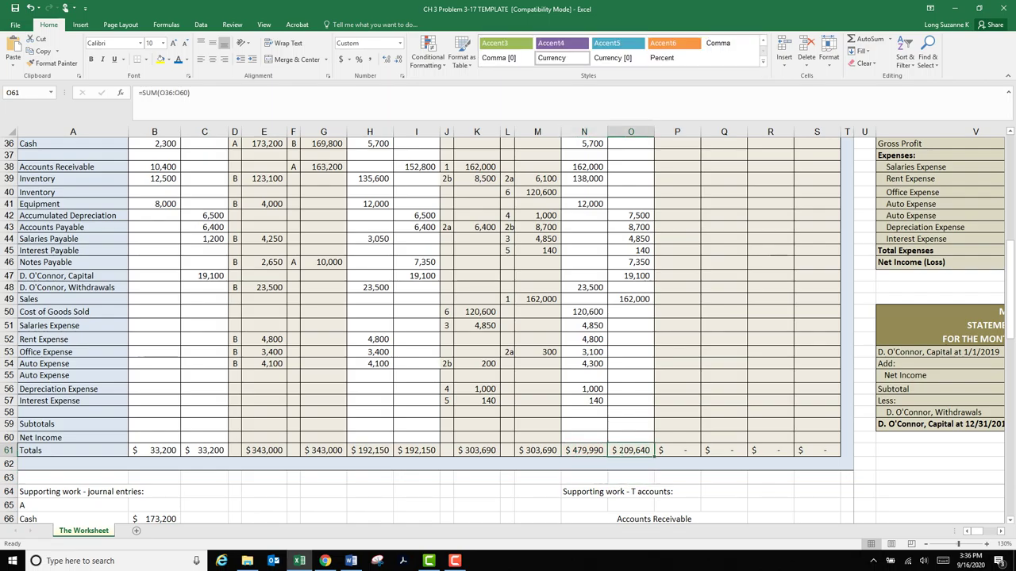
{"action": "left_click", "coordinate": [608, 492]}
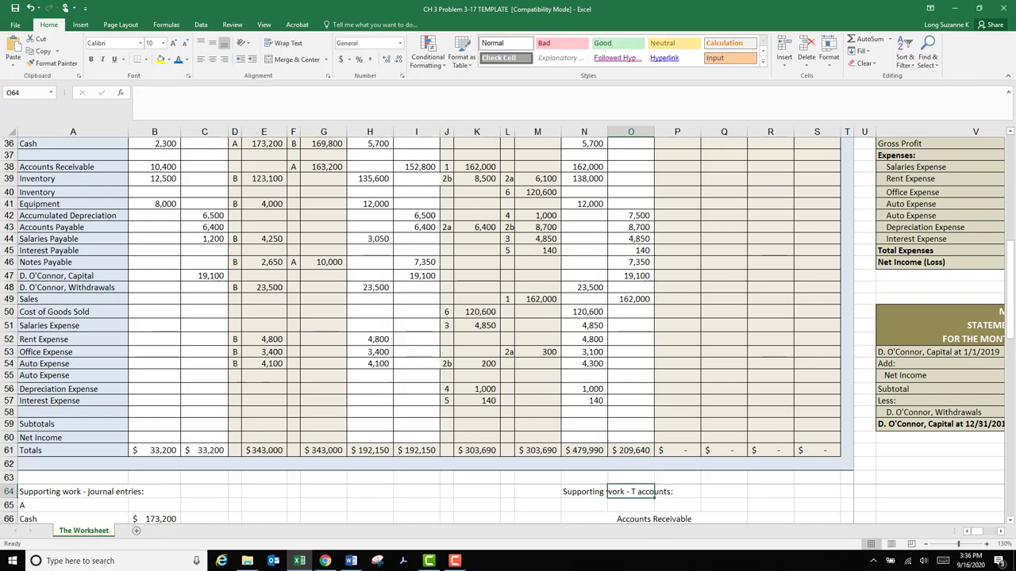
{"action": "scroll", "coordinate": [607, 491], "scroll_direction": "up", "scroll_amount": 2}
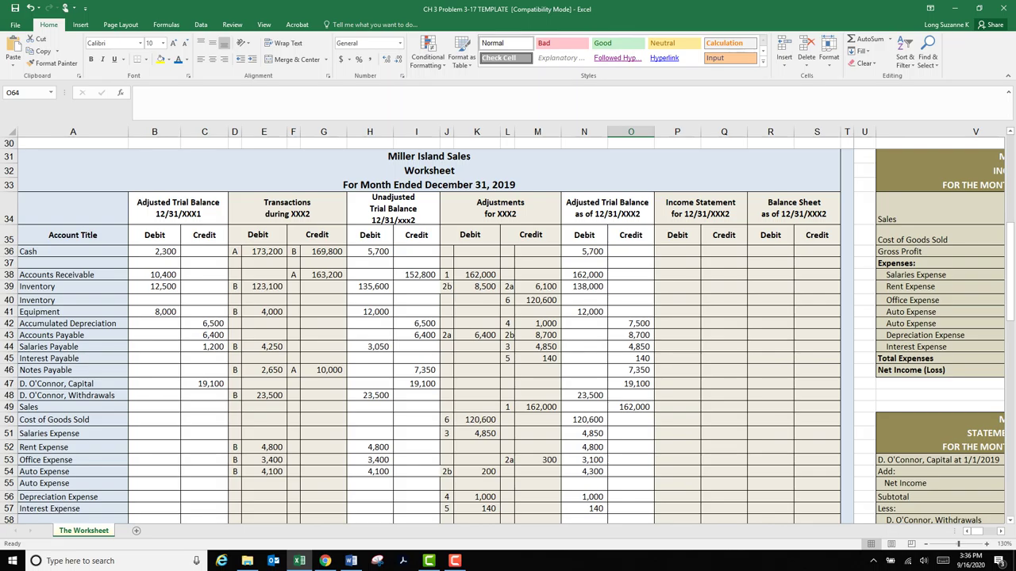
{"action": "scroll", "coordinate": [607, 492], "scroll_direction": "down", "scroll_amount": 2}
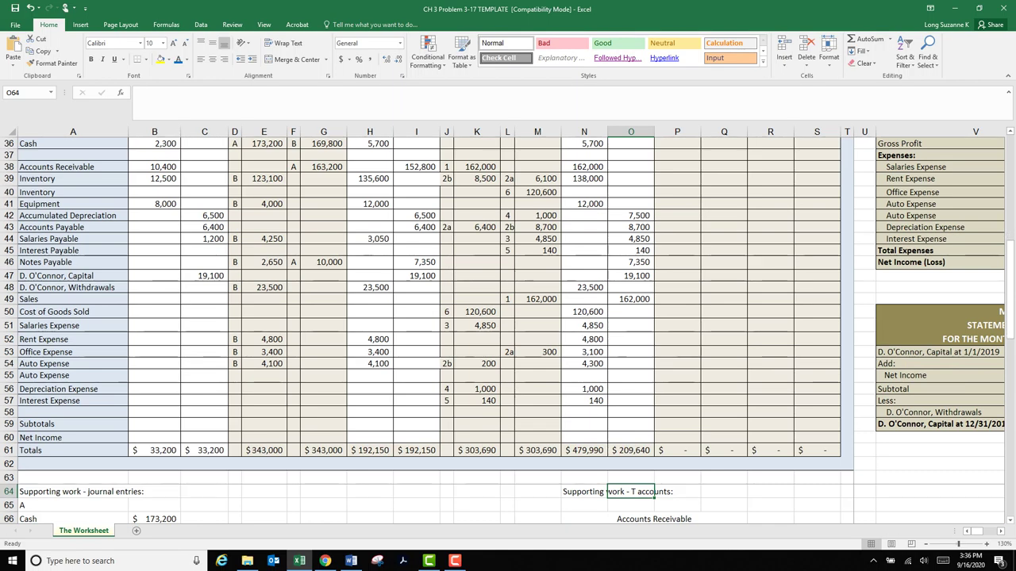
{"action": "scroll", "coordinate": [607, 491], "scroll_direction": "up", "scroll_amount": 1}
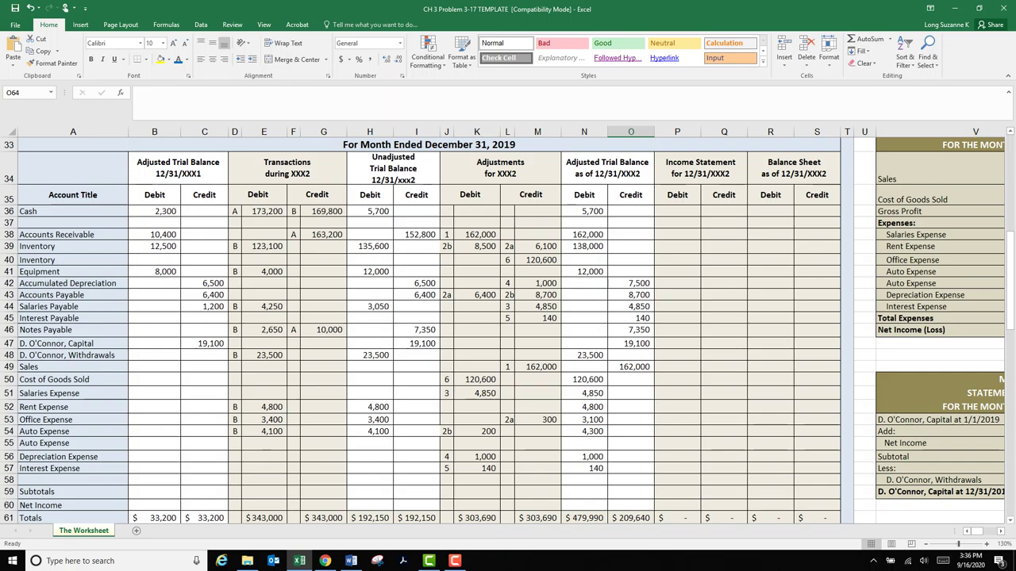
- Correct the adjusted trial balance debit for Accounts Receivable in N38 with the formula =K38-I38
{"action": "left_click", "coordinate": [370, 212]}
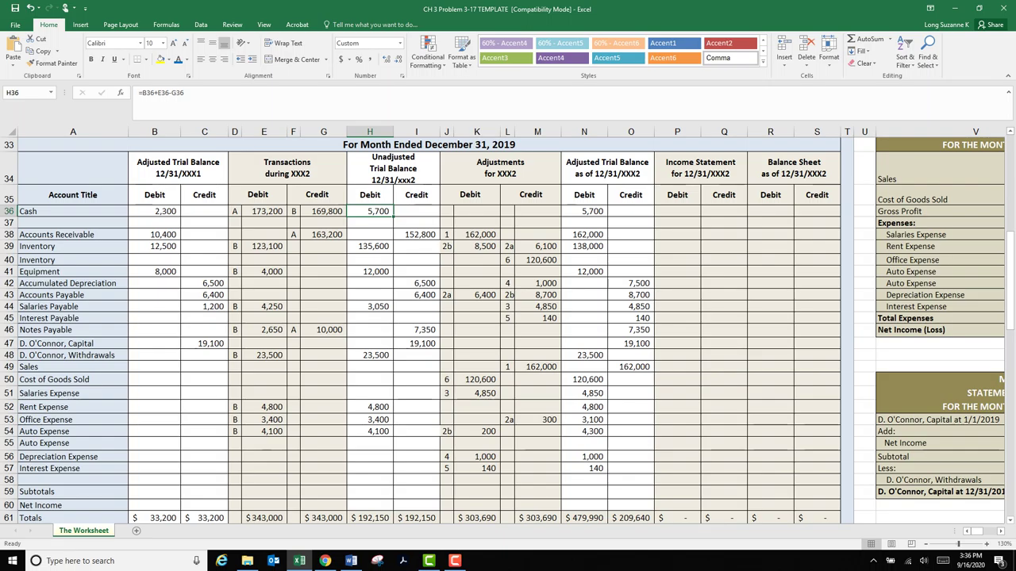
{"action": "left_click", "coordinate": [455, 561]}
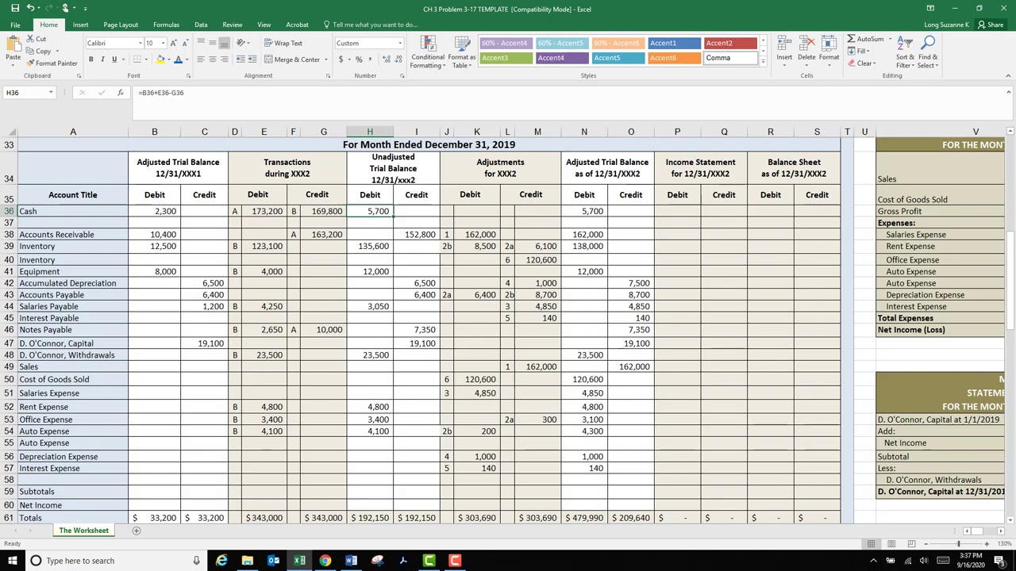
{"action": "left_click", "coordinate": [9, 235]}
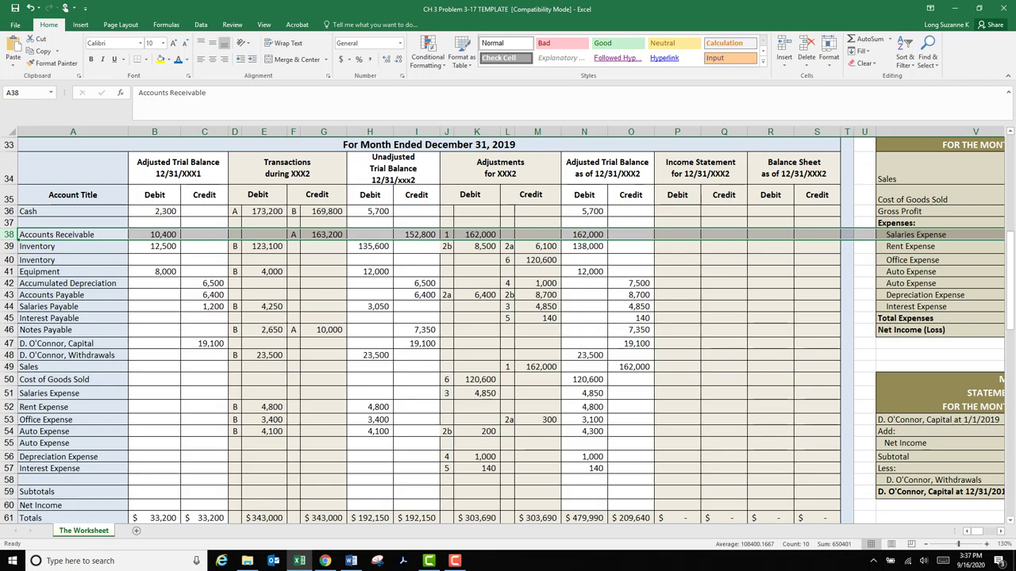
{"action": "left_click", "coordinate": [585, 235]}
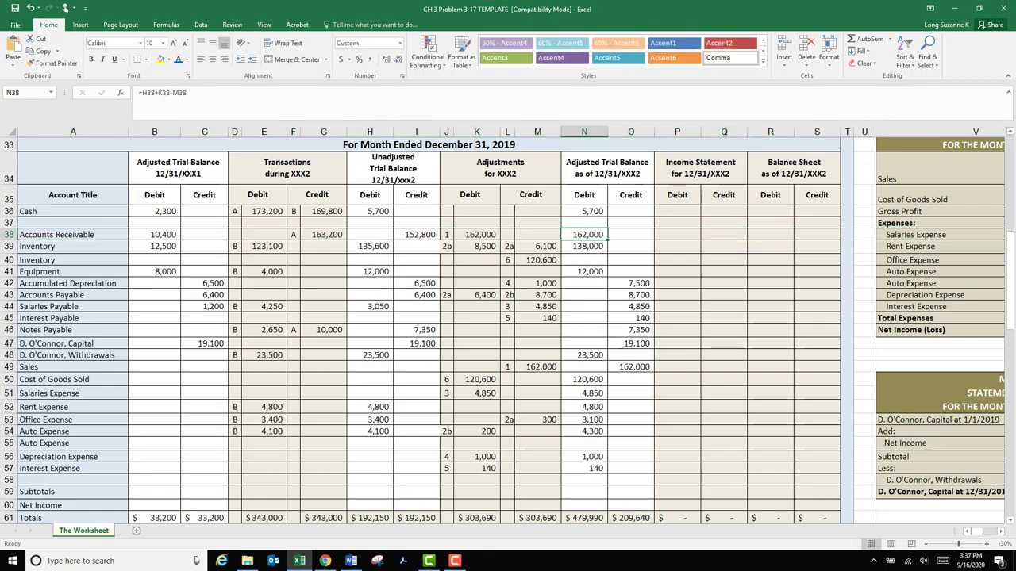
{"action": "type", "text": "="}
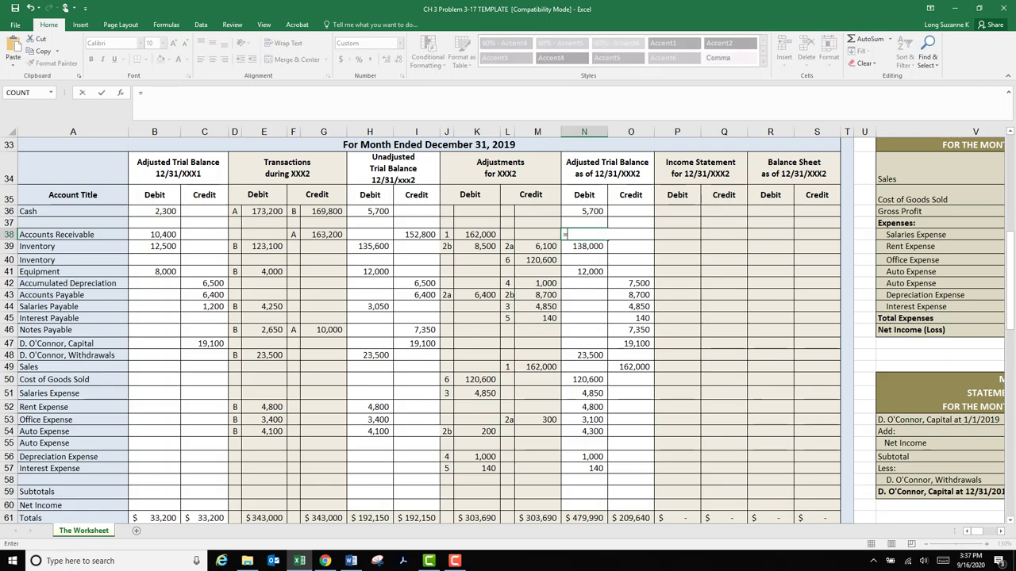
{"action": "left_click", "coordinate": [477, 235]}
{"action": "type", "text": "-"}
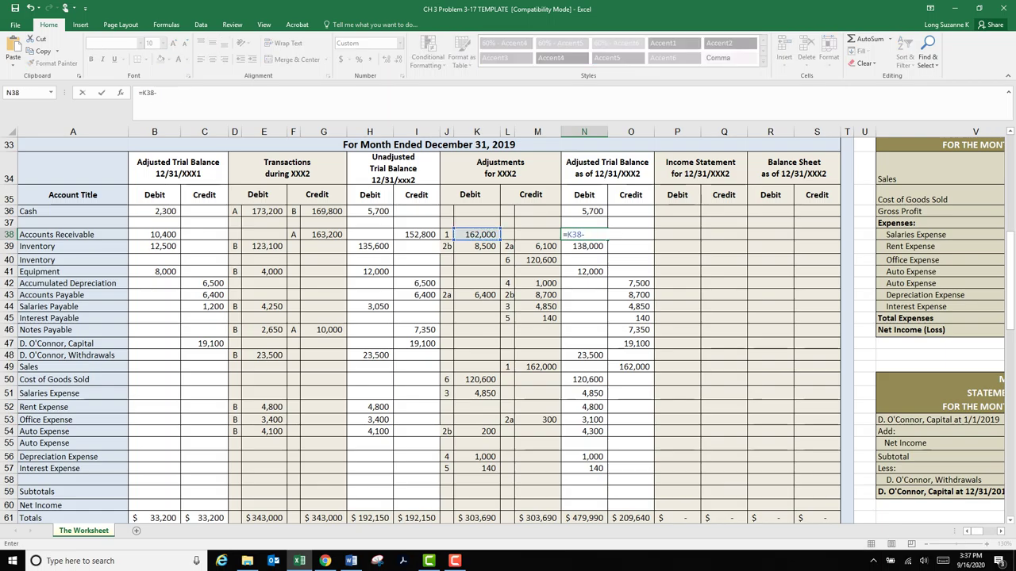
{"action": "left_click", "coordinate": [417, 235]}
{"action": "key", "text": "Return"}
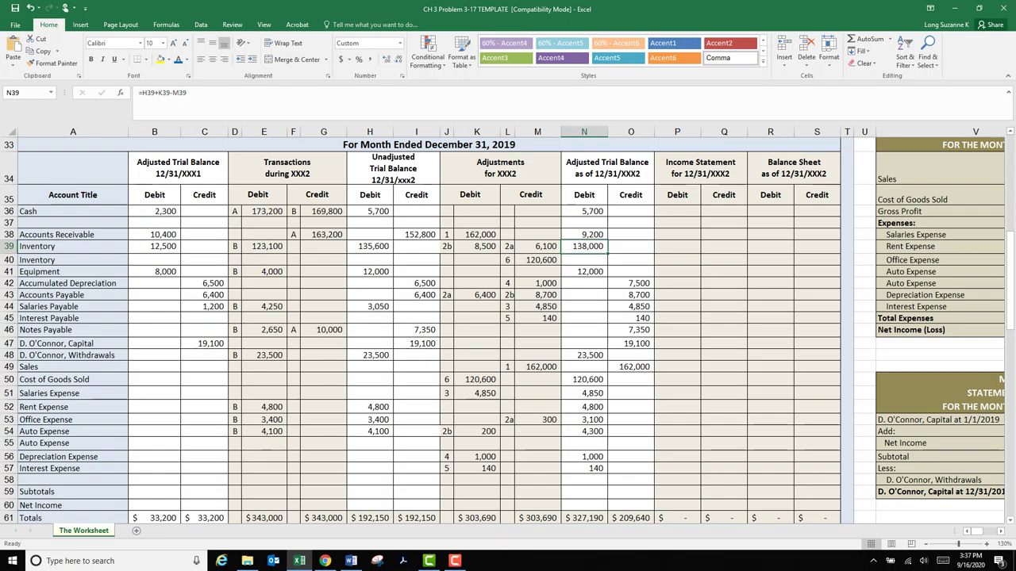
- Correct the adjusted trial balance credit for Salaries Payable in O44 with the formula =M44-H44
{"action": "left_click", "coordinate": [631, 306]}
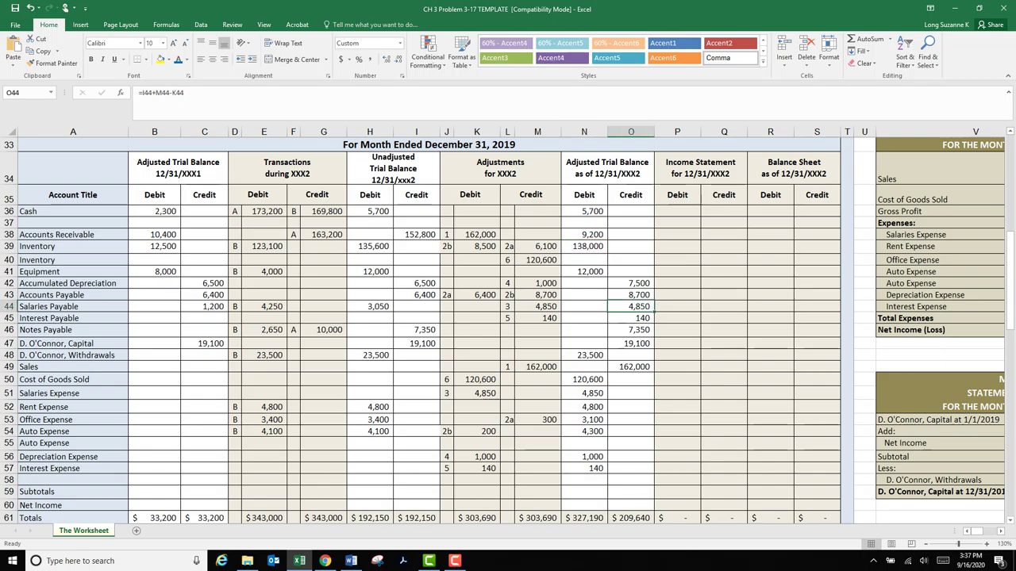
{"action": "type", "text": "="}
{"action": "left_click", "coordinate": [538, 307]}
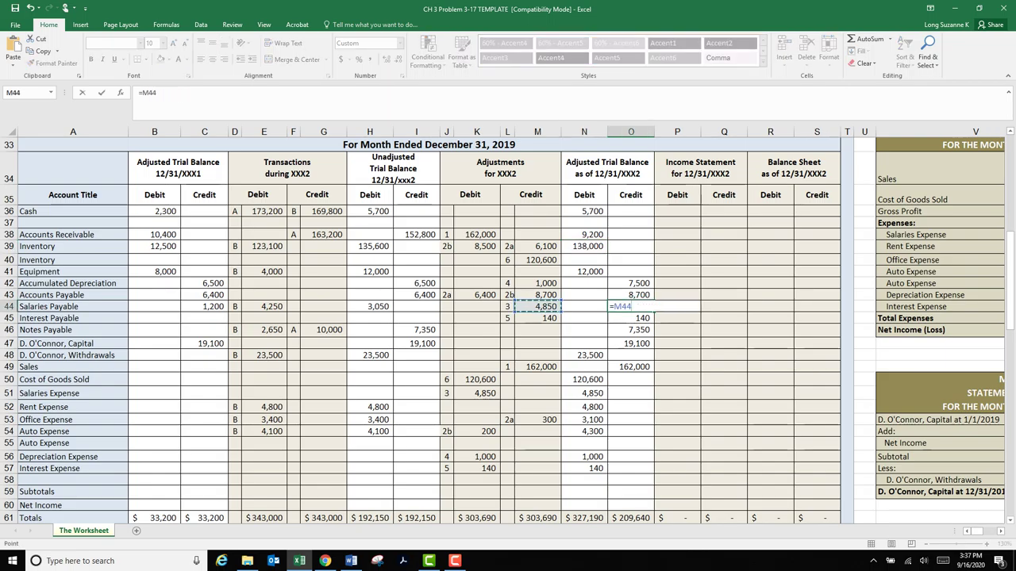
{"action": "type", "text": "-"}
{"action": "left_click", "coordinate": [370, 306]}
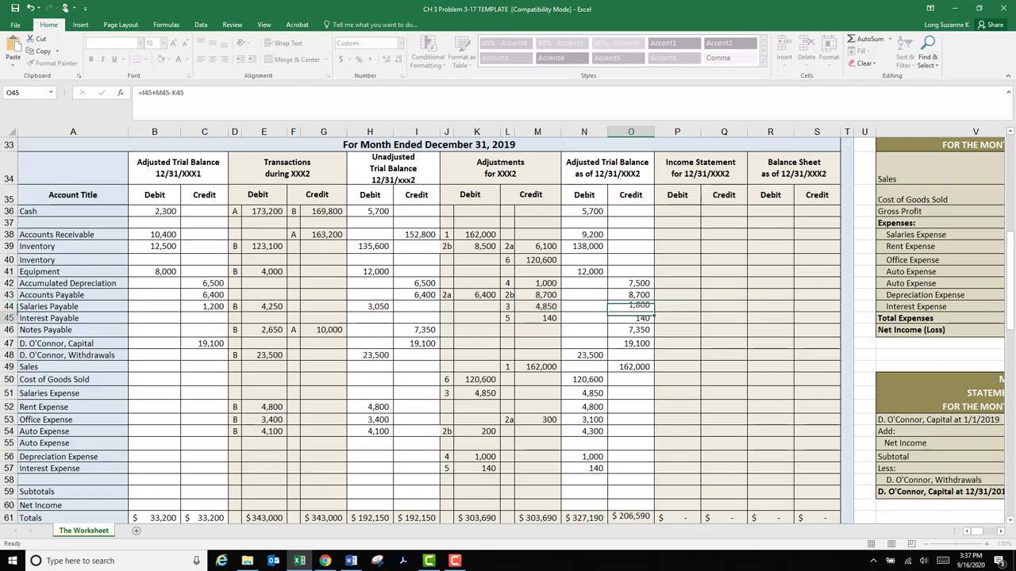
{"action": "key", "text": "Return"}
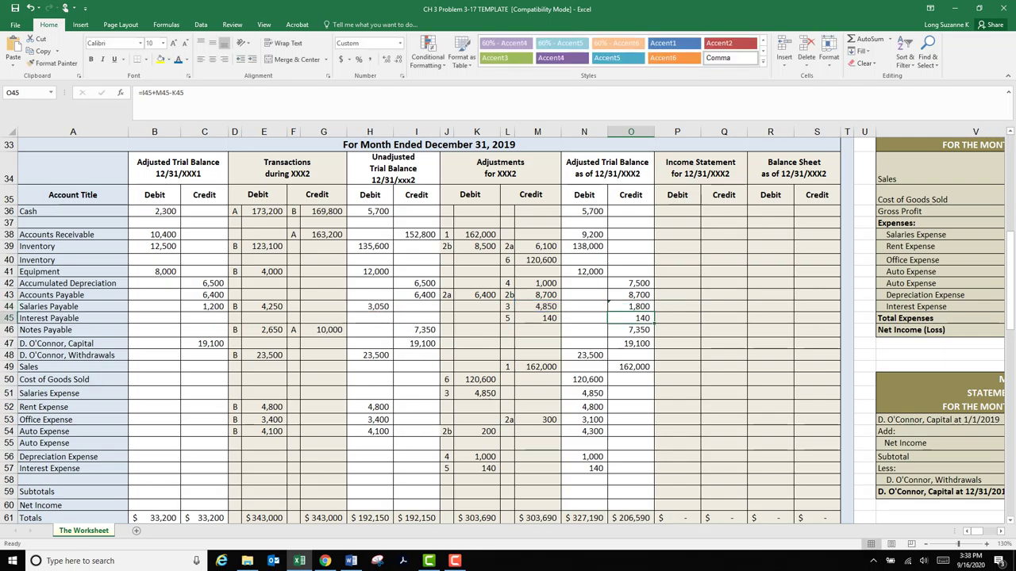
- Check the corrected Salaries Payable balance against the supporting T accounts and review the worksheet totals
{"action": "key", "text": "Up"}
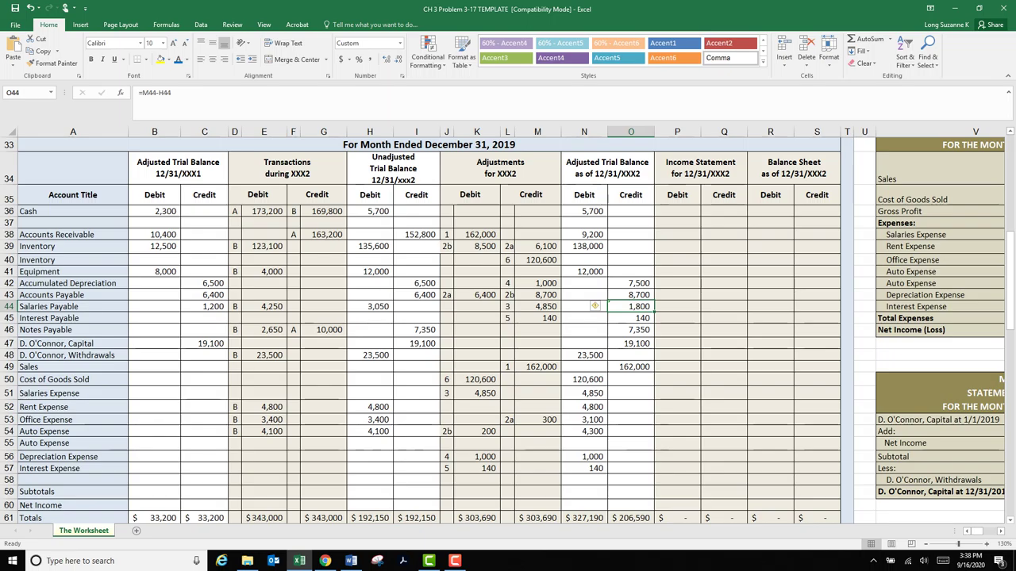
{"action": "scroll", "coordinate": [594, 306], "scroll_direction": "down", "scroll_amount": 13}
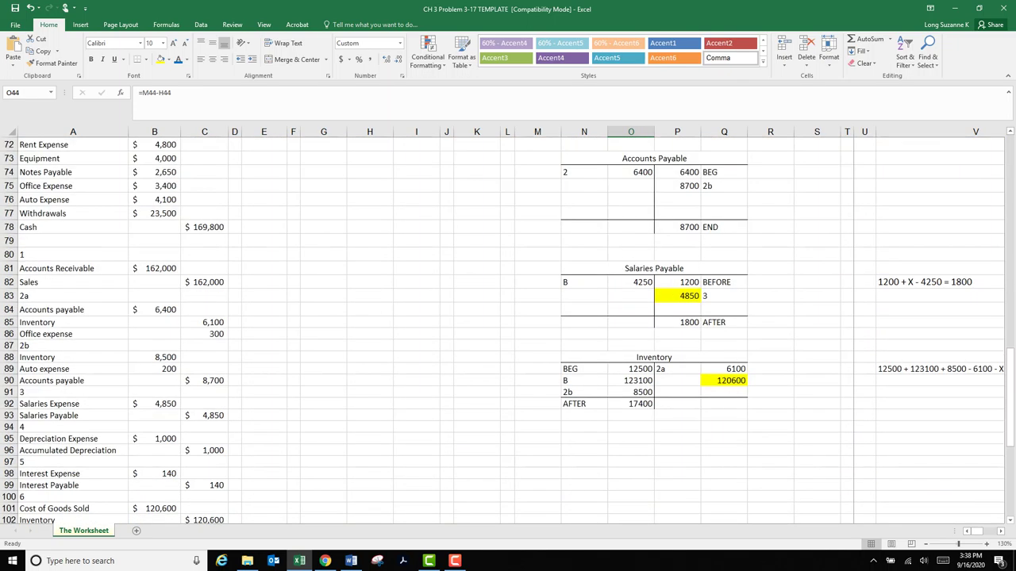
{"action": "scroll", "coordinate": [508, 330], "scroll_direction": "up", "scroll_amount": 14}
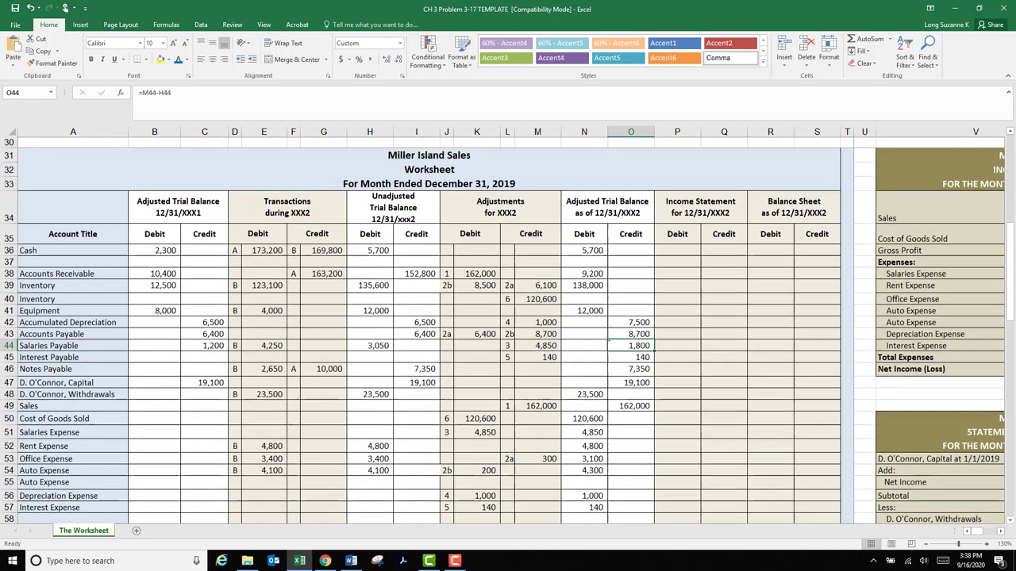
{"action": "scroll", "coordinate": [594, 238], "scroll_direction": "down", "scroll_amount": 3}
{"action": "scroll", "coordinate": [594, 239], "scroll_direction": "up", "scroll_amount": 1}
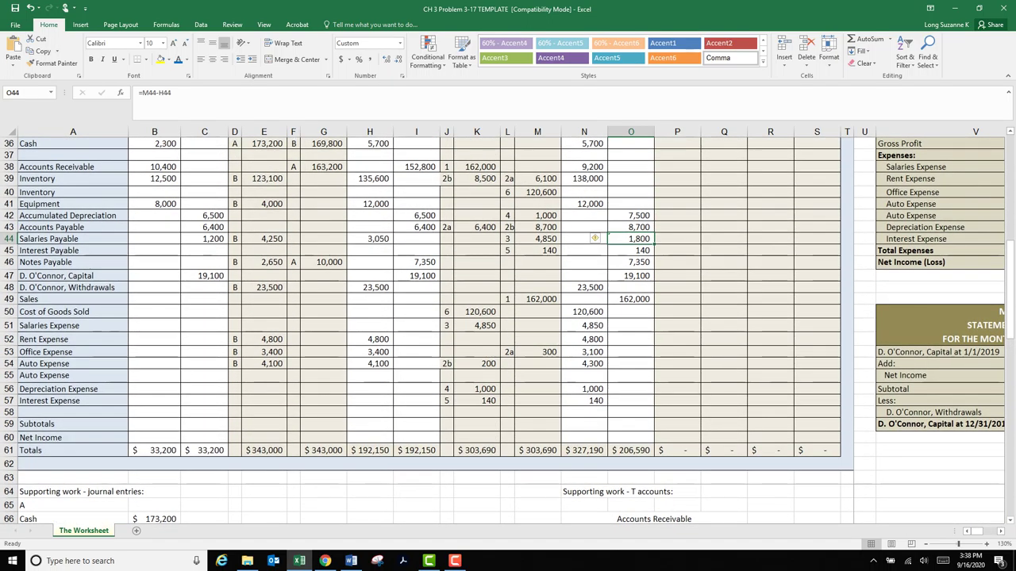
{"action": "left_click", "coordinate": [724, 363]}
{"action": "scroll", "coordinate": [508, 330], "scroll_direction": "up", "scroll_amount": 1}
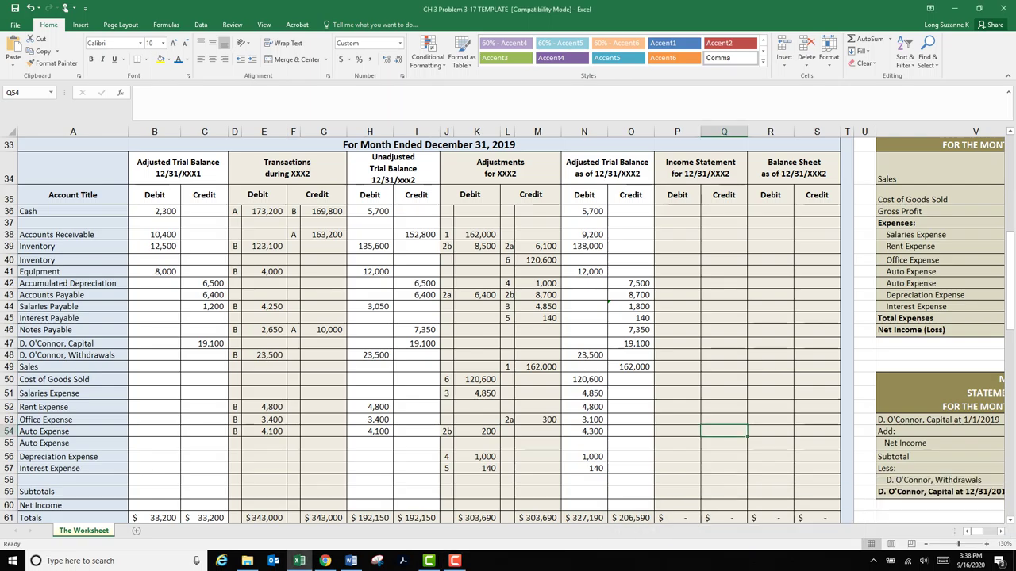
- Correct the adjusted trial balance debit for Inventory in N39 with the formula =H39+K39-M39-M40
{"action": "left_click", "coordinate": [585, 246]}
{"action": "type", "text": "="}
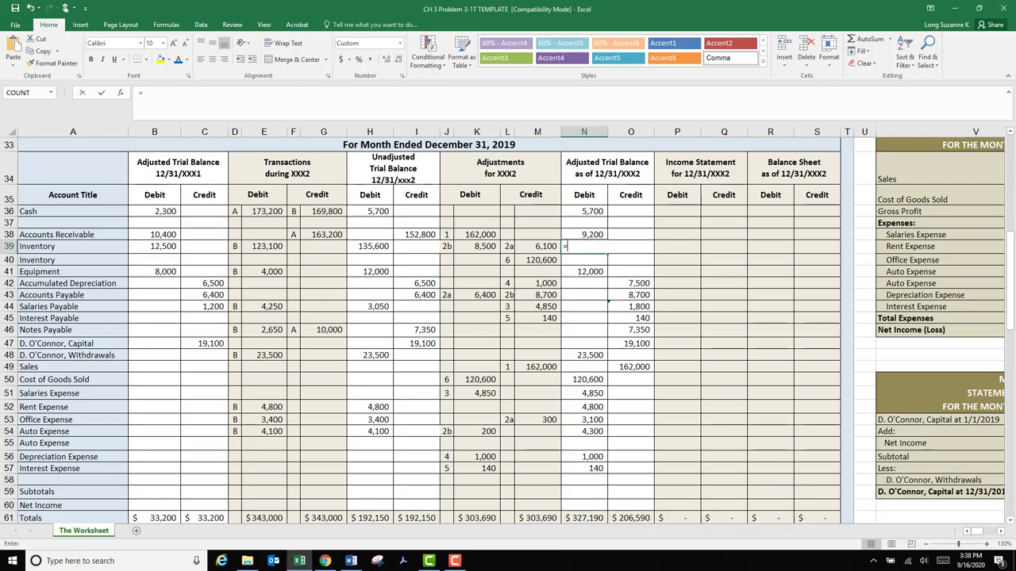
{"action": "left_click", "coordinate": [370, 247]}
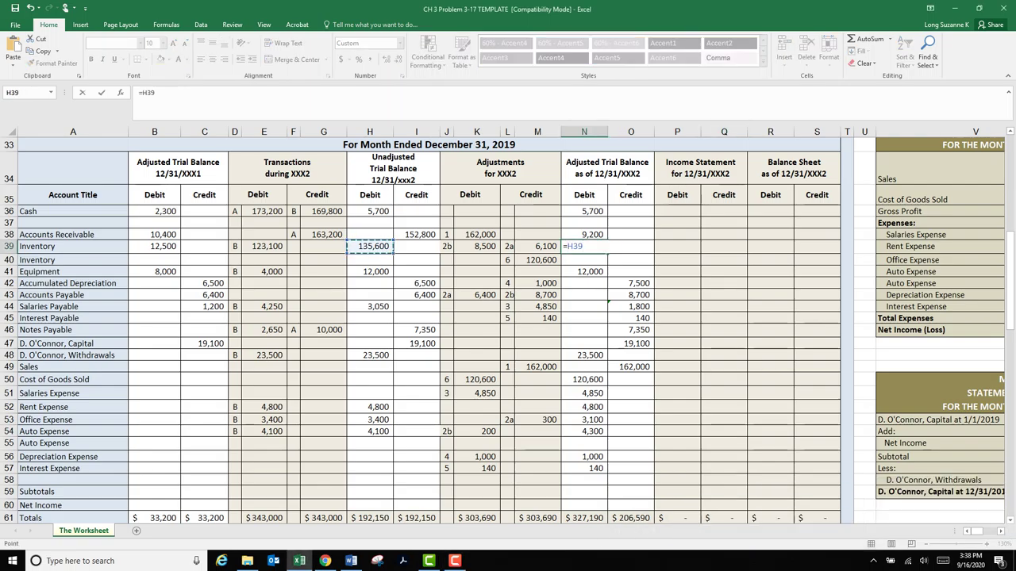
{"action": "type", "text": "+"}
{"action": "left_click", "coordinate": [476, 246]}
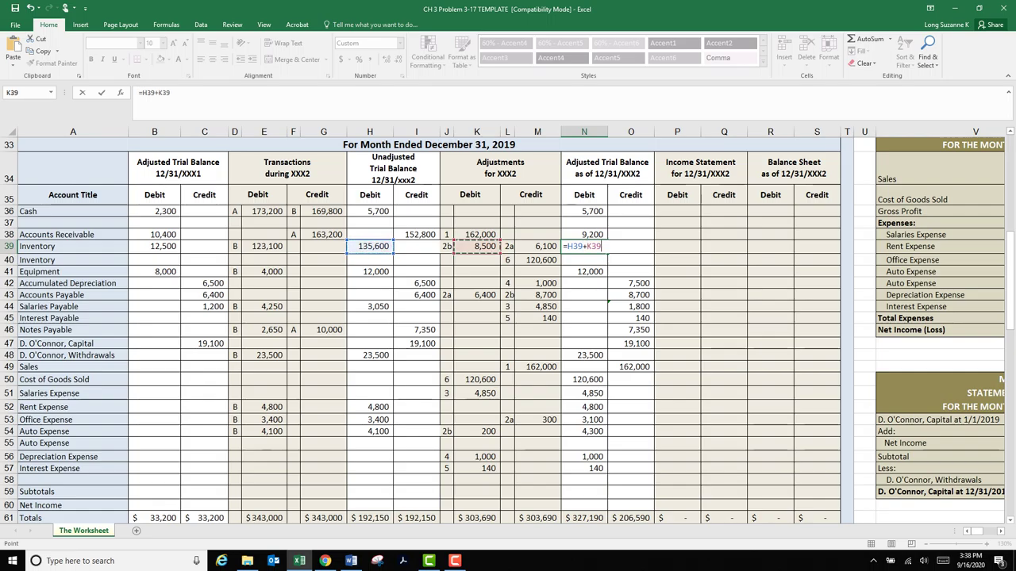
{"action": "type", "text": "-"}
{"action": "left_click", "coordinate": [538, 246]}
{"action": "type", "text": "-"}
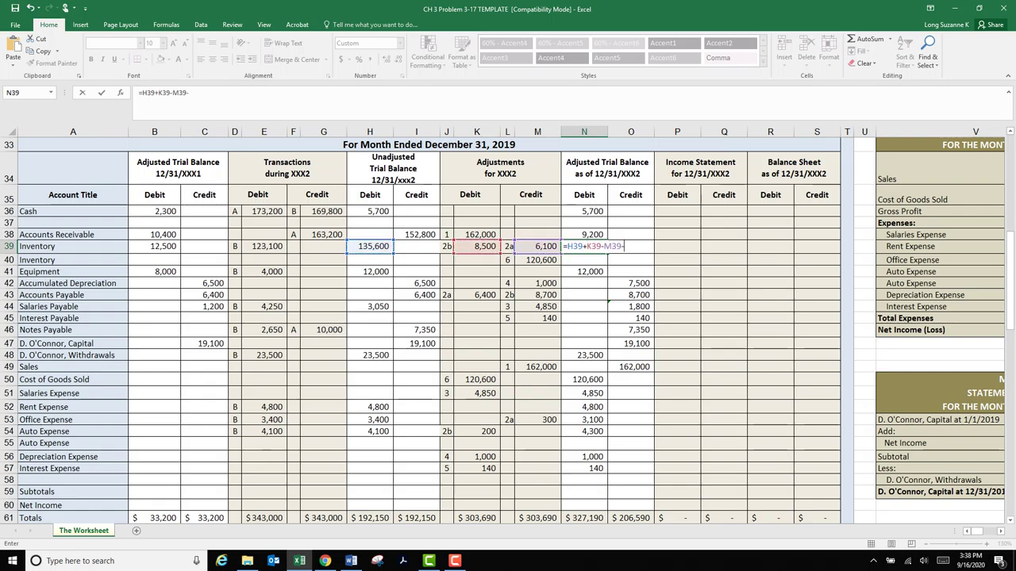
{"action": "left_click", "coordinate": [538, 260]}
{"action": "key", "text": "Return"}
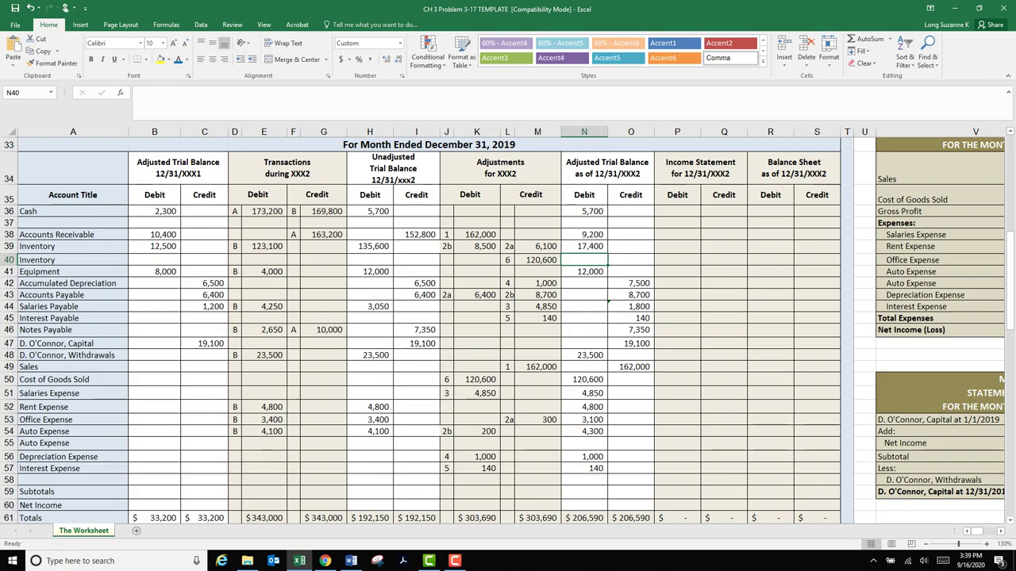
- Carry Sales from the adjusted trial balance into the Income Statement credit in Q49 with the formula =O49
{"action": "left_click_drag", "start_coordinate": [586, 212], "coordinate": [631, 342]}
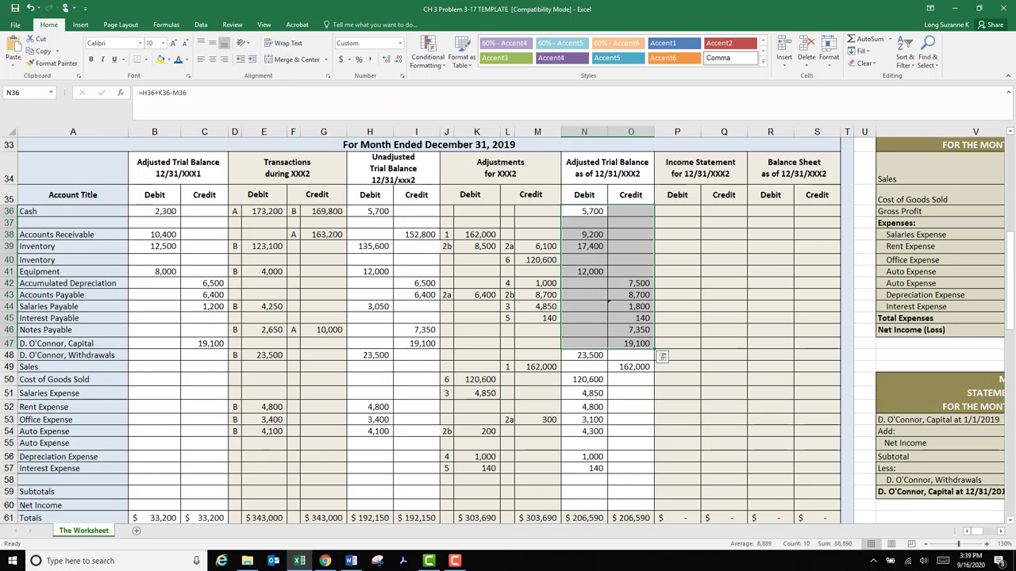
{"action": "left_click_drag", "start_coordinate": [631, 367], "coordinate": [631, 443]}
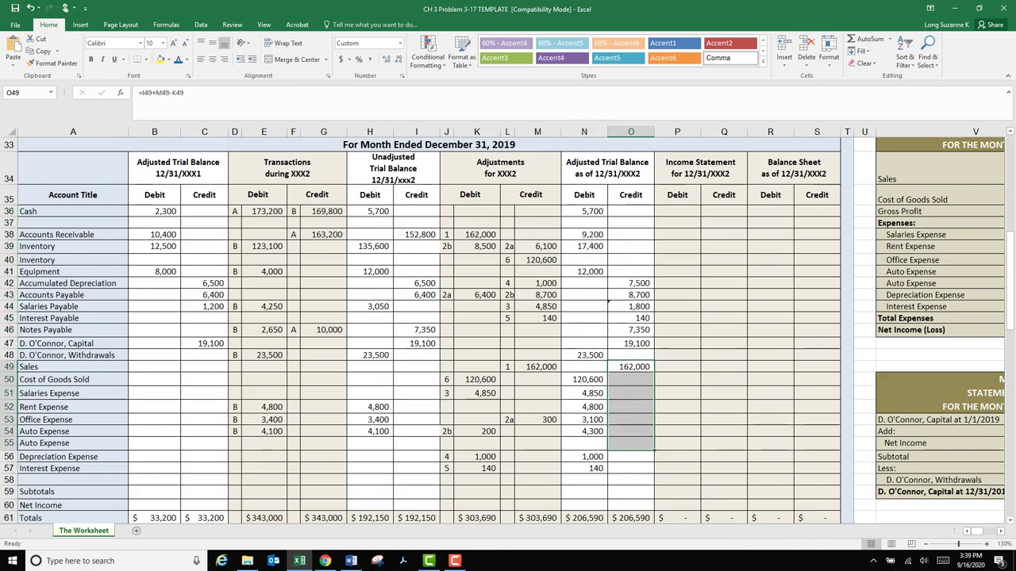
{"action": "left_click", "coordinate": [724, 366]}
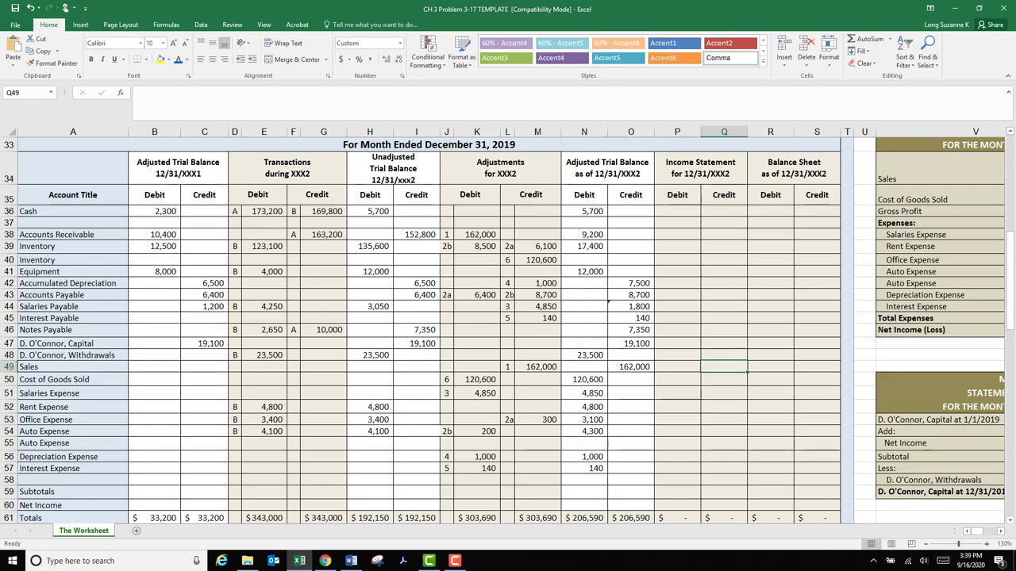
{"action": "type", "text": "="}
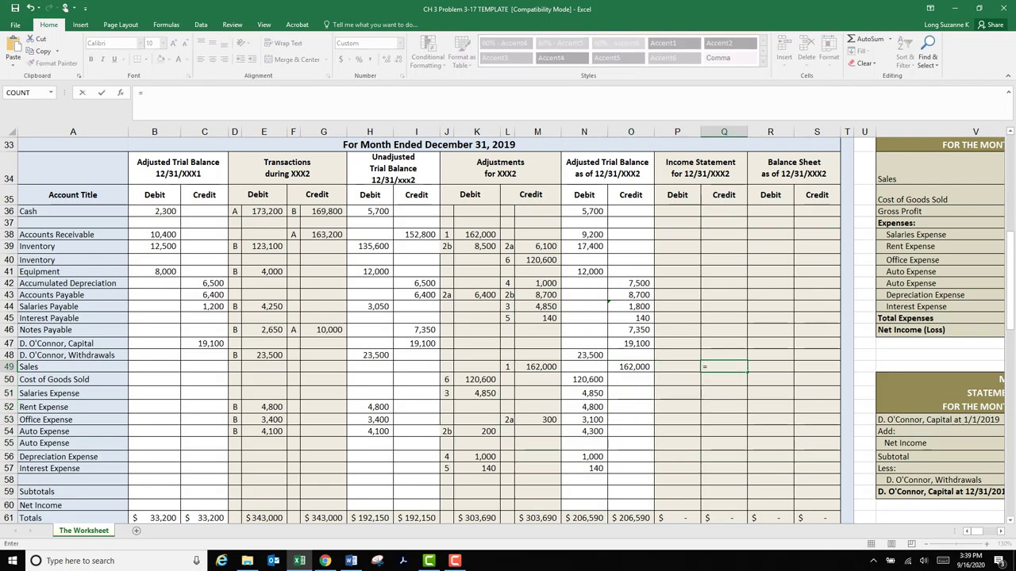
{"action": "key", "text": "Left"}
{"action": "key", "text": "Left"}
{"action": "key", "text": "Return"}
- Carry Cost of Goods Sold into the Income Statement debit in P50 with the formula =N50
{"action": "key", "text": "Left"}
{"action": "type", "text": "="}
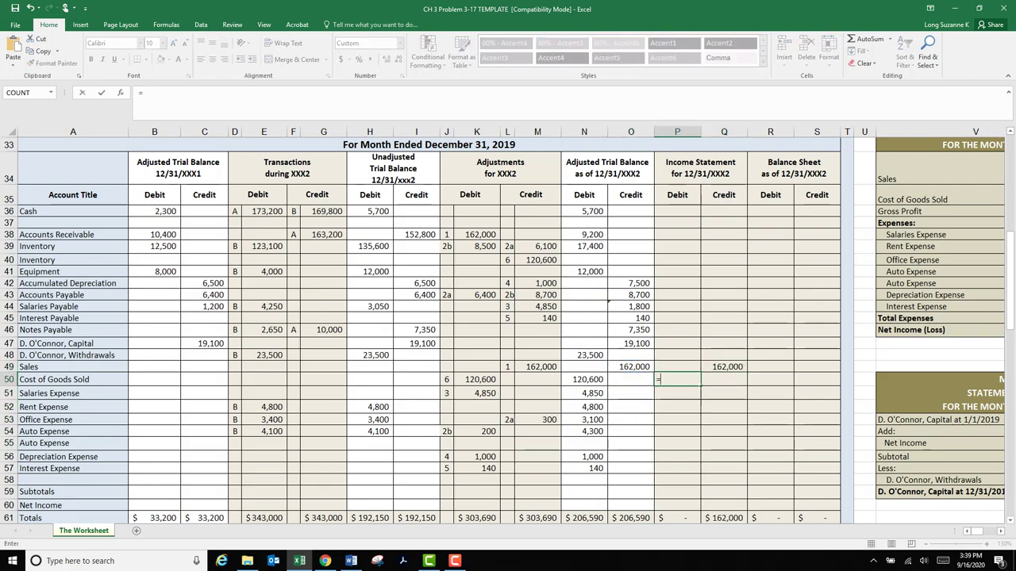
{"action": "key", "text": "Left"}
{"action": "key", "text": "Left"}
{"action": "key", "text": "Return"}
{"action": "key", "text": "Up"}
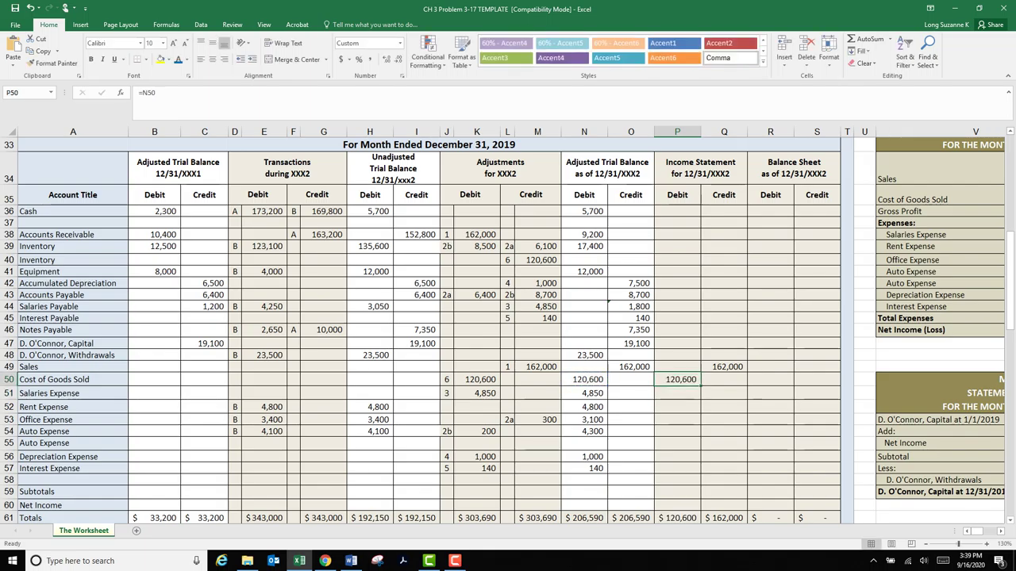
- Fill the P50 debit formula down to Interest Expense in P57 and clear it from the unused second Auto Expense row
{"action": "left_click_drag", "start_coordinate": [701, 385], "coordinate": [698, 470]}
{"action": "left_click", "coordinate": [677, 444]}
{"action": "key", "text": "Delete"}
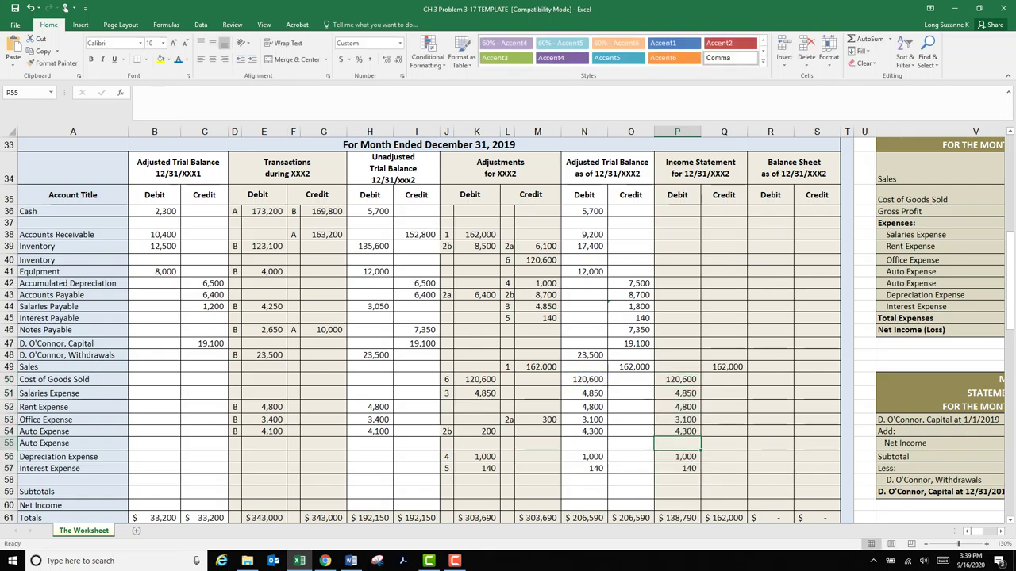
- Insert two blank rows directly below the Totals row 61 of the worksheet
{"action": "left_click", "coordinate": [770, 457]}
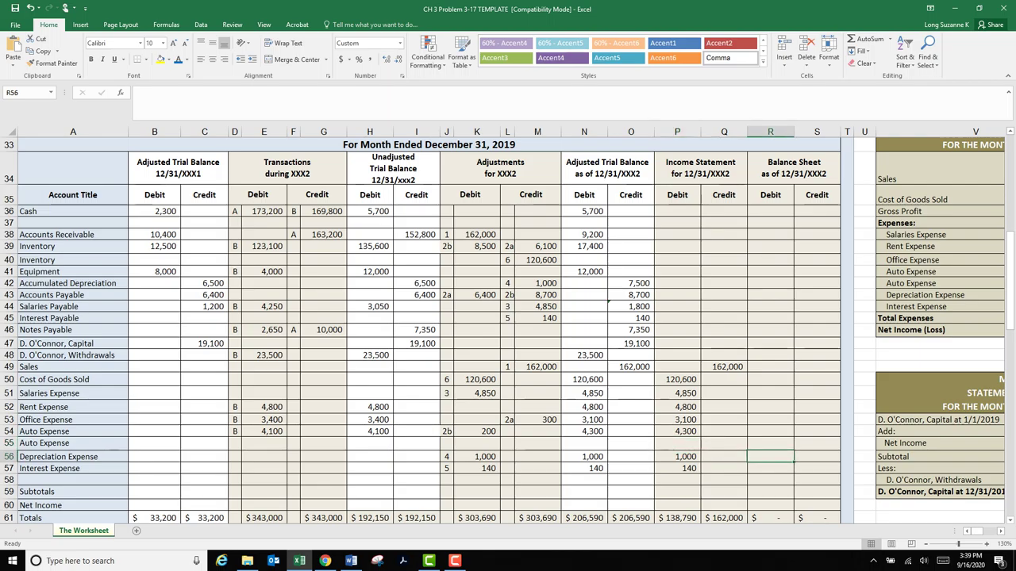
{"action": "scroll", "coordinate": [508, 330], "scroll_direction": "down", "scroll_amount": 1}
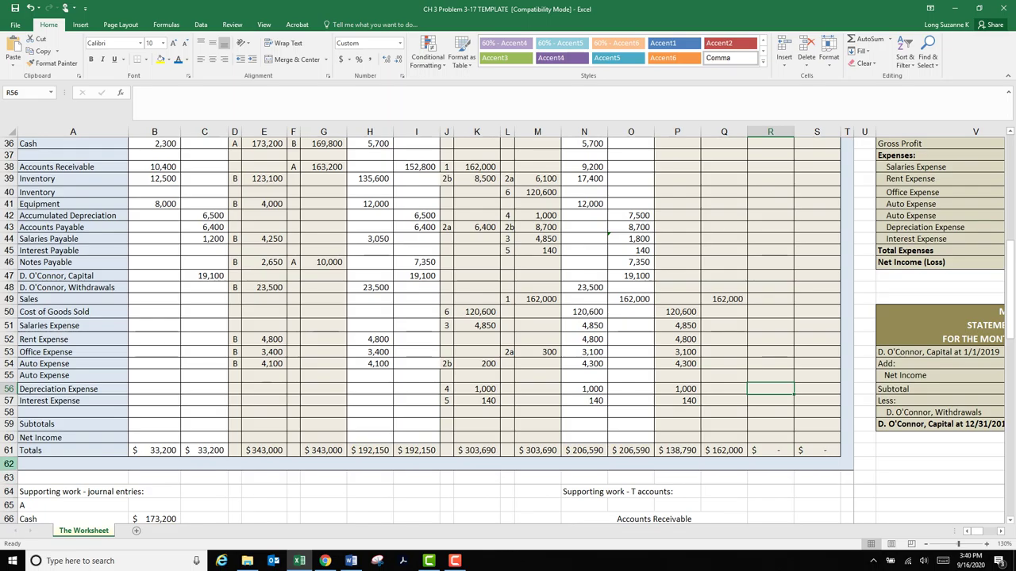
{"action": "left_click", "coordinate": [10, 464]}
{"action": "right_click", "coordinate": [10, 464]}
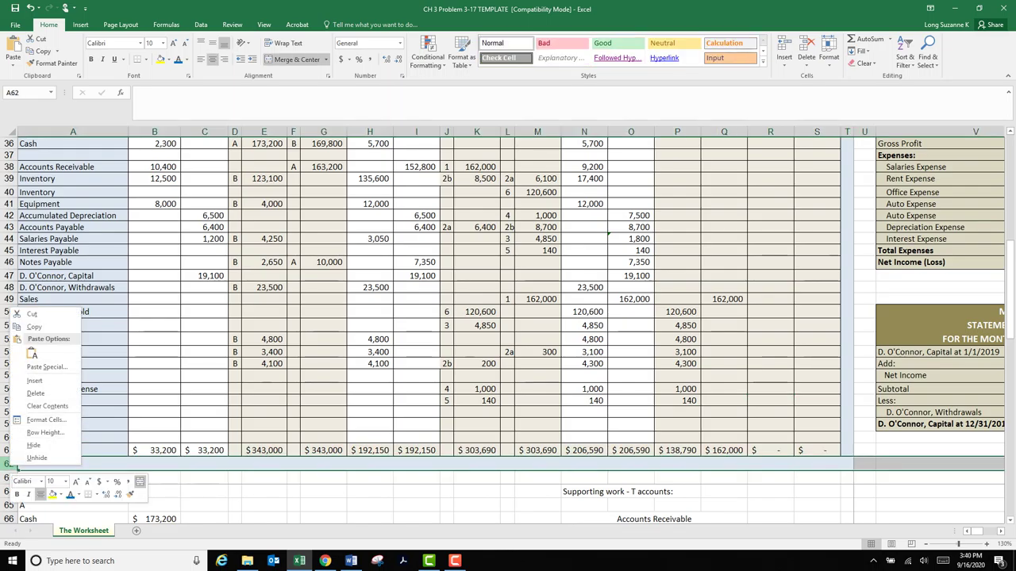
{"action": "left_click", "coordinate": [35, 381]}
{"action": "left_click", "coordinate": [72, 450]}
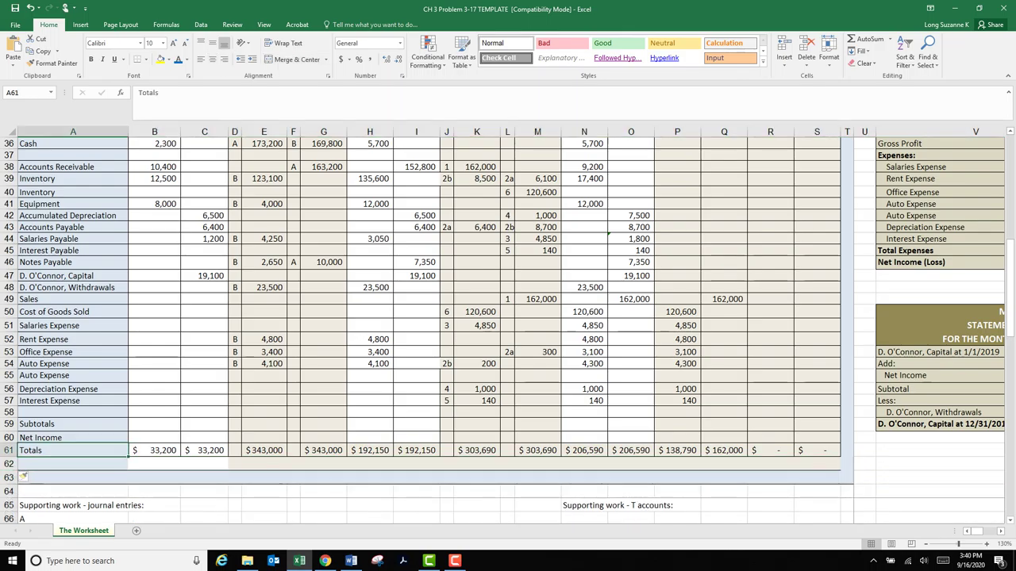
{"action": "right_click", "coordinate": [9, 464]}
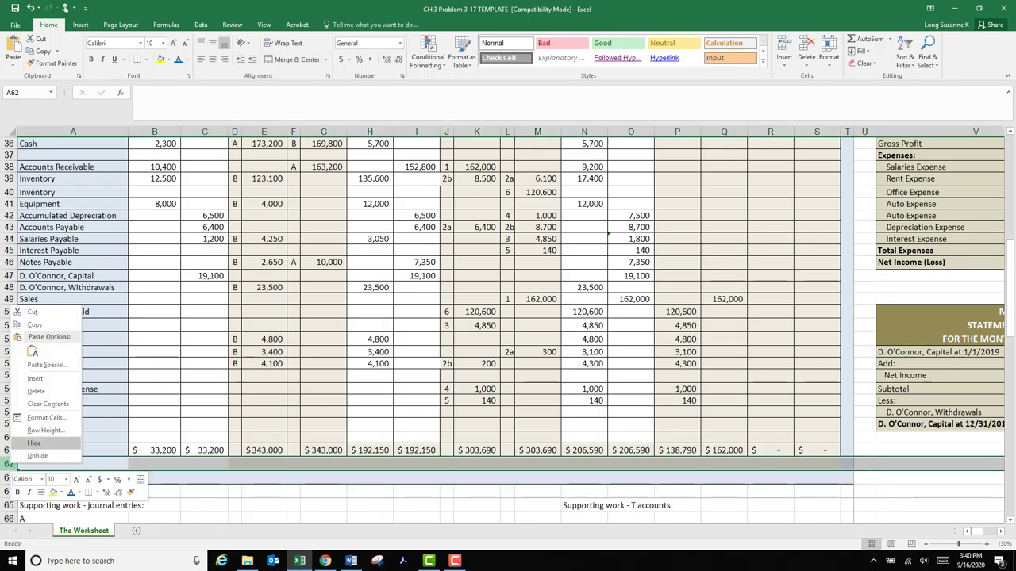
{"action": "left_click", "coordinate": [39, 365]}
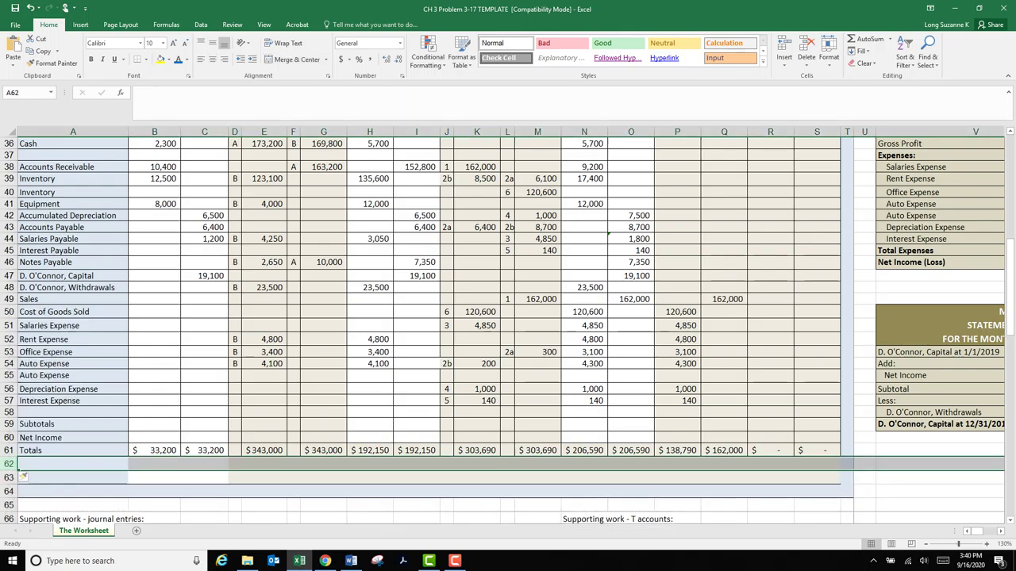
{"action": "left_click", "coordinate": [584, 478]}
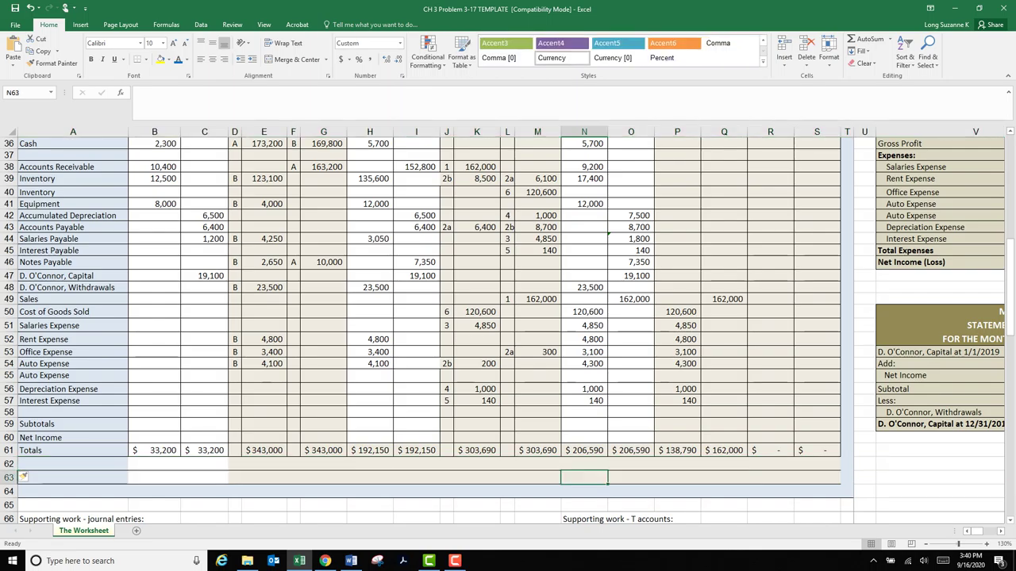
- Label cell A62, directly below the Totals row, as Net Income
{"action": "left_click", "coordinate": [73, 464]}
{"action": "type", "text": "Net I"}
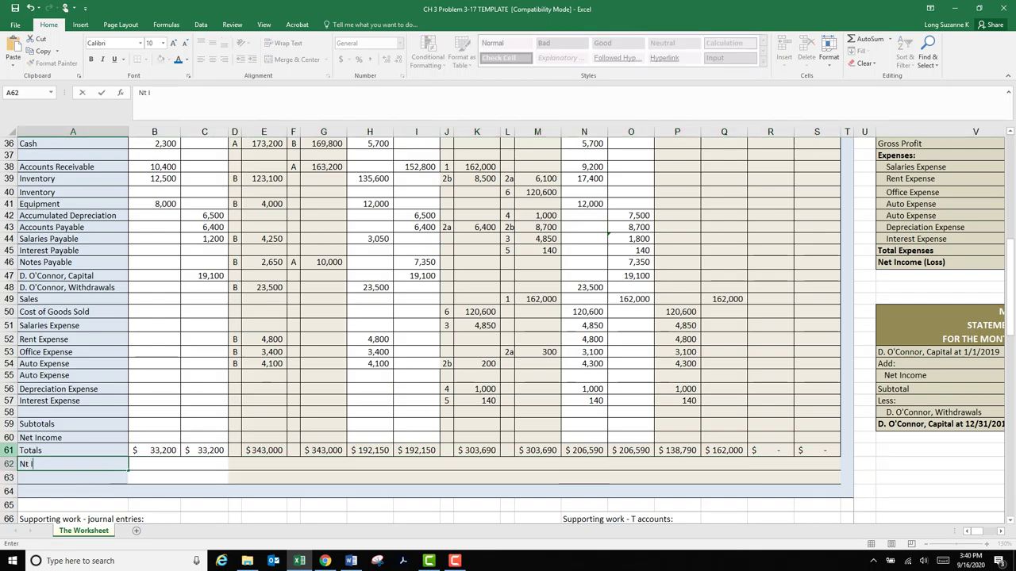
{"action": "type", "text": "nc"}
{"action": "key", "text": "BackSpace"}
{"action": "key", "text": "BackSpace"}
{"action": "key", "text": "BackSpace"}
{"action": "key", "text": "BackSpace"}
{"action": "key", "text": "BackSpace"}
{"action": "type", "text": "et"}
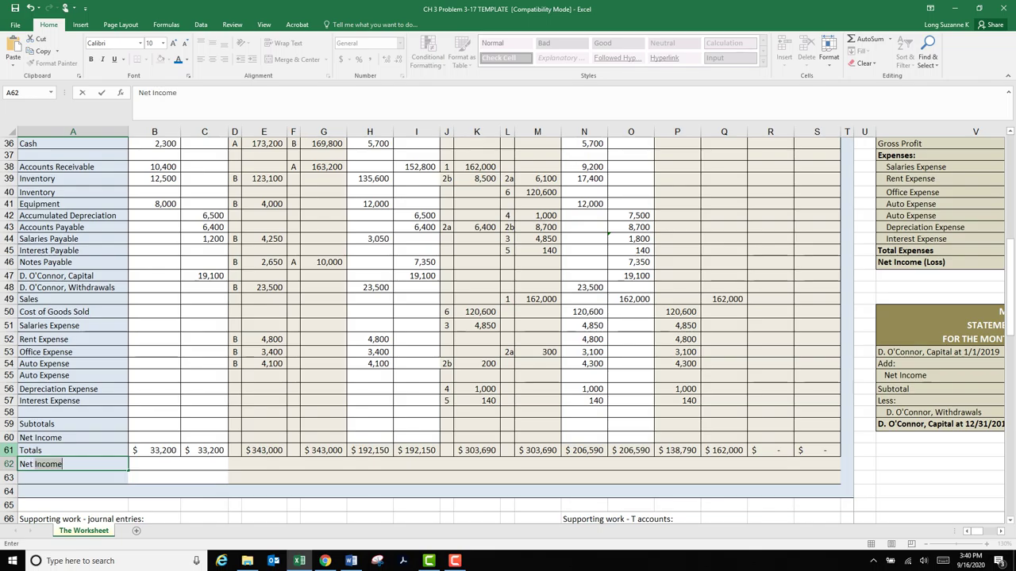
{"action": "key", "text": "Return"}
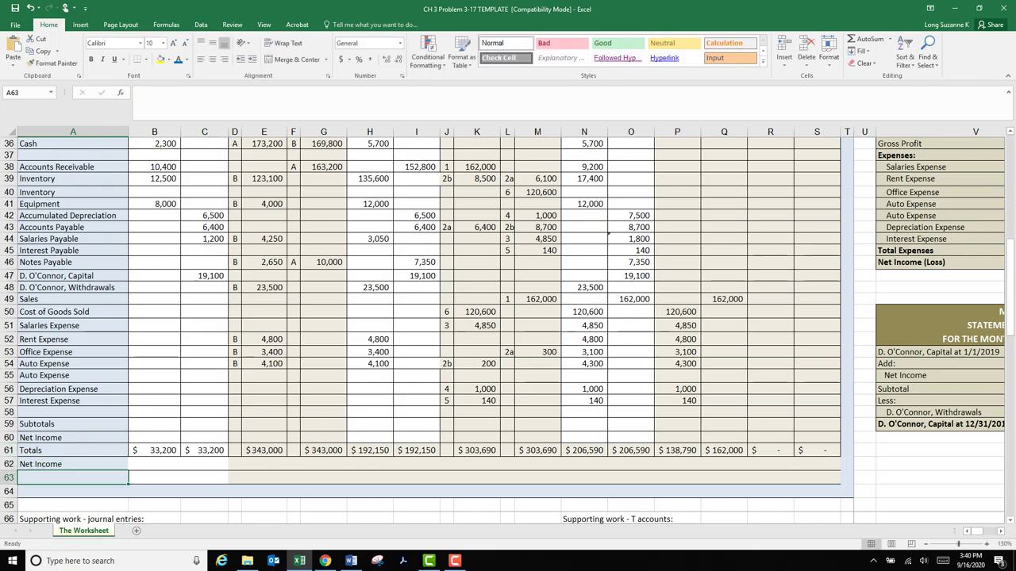
- Calculate net income in the Income Statement debit cell P62 with the formula =Q61-P61
{"action": "left_click", "coordinate": [677, 464]}
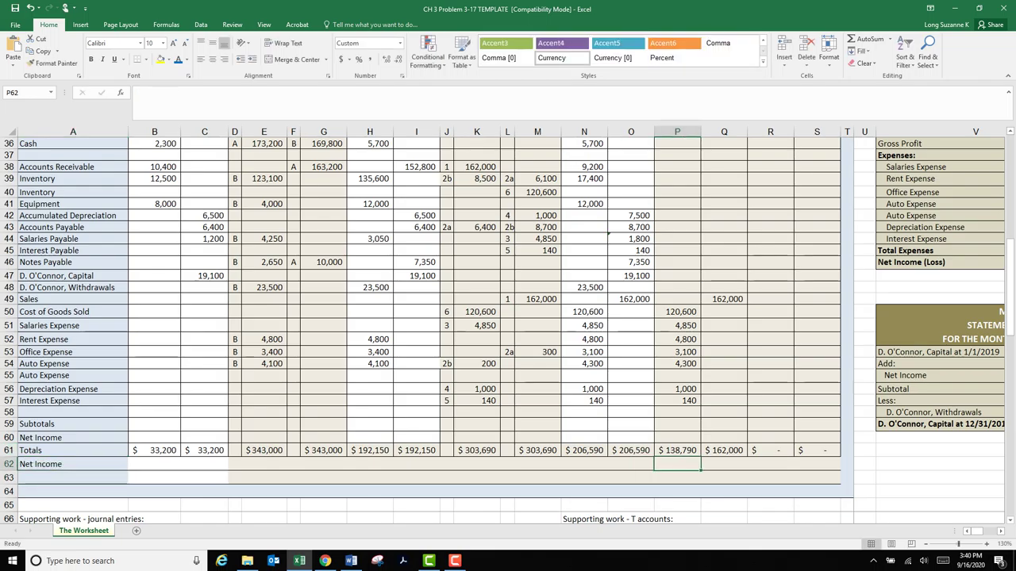
{"action": "type", "text": "="}
{"action": "left_click", "coordinate": [724, 451]}
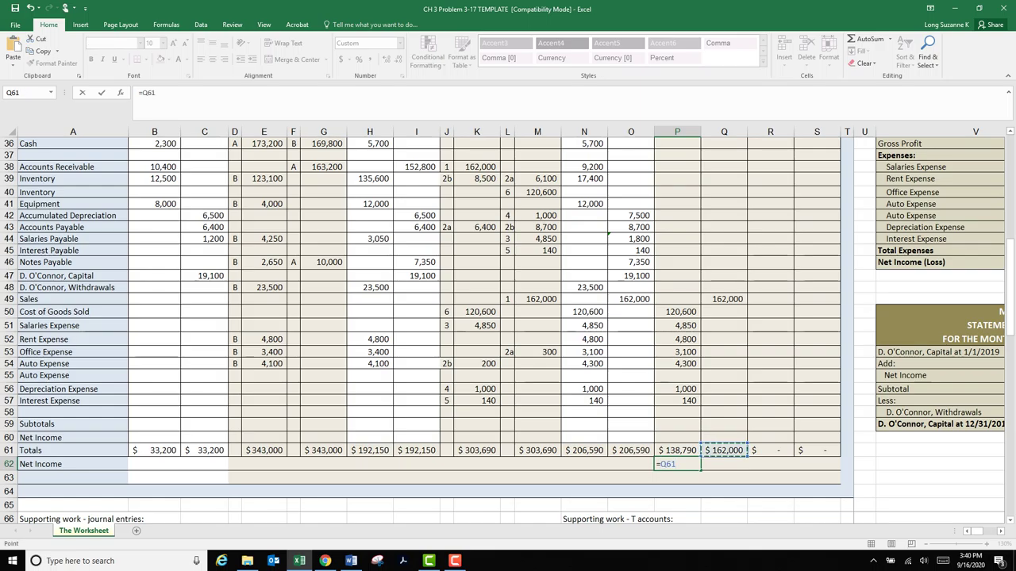
{"action": "type", "text": "-"}
{"action": "left_click", "coordinate": [677, 451]}
{"action": "key", "text": "Return"}
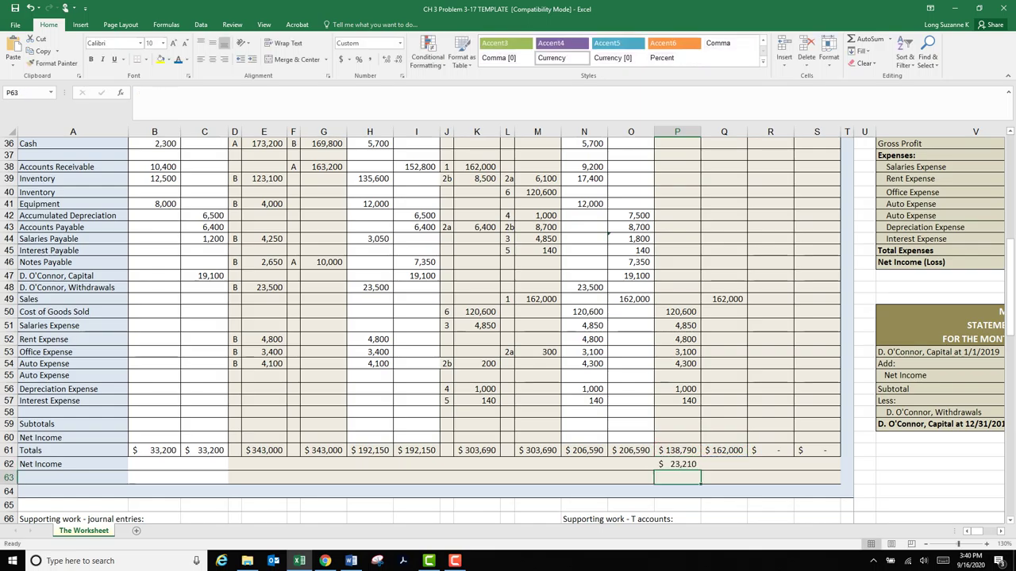
- Total the Income Statement columns in row 63 with =SUM(P61:P62) in P63 and =SUM(Q61:Q62) in Q63
{"action": "left_click", "coordinate": [868, 39]}
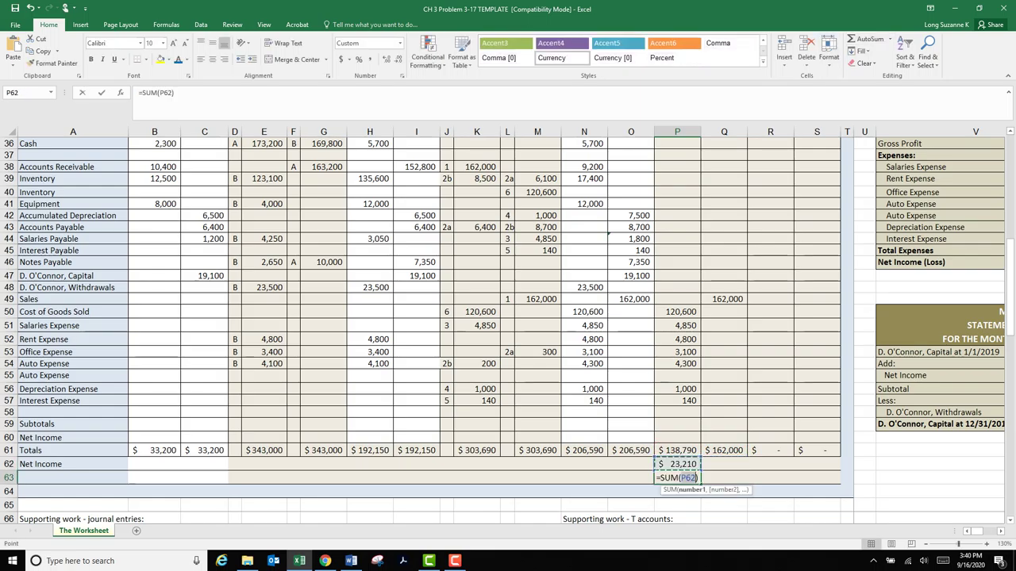
{"action": "left_click_drag", "start_coordinate": [677, 451], "coordinate": [677, 464]}
{"action": "key", "text": "Return"}
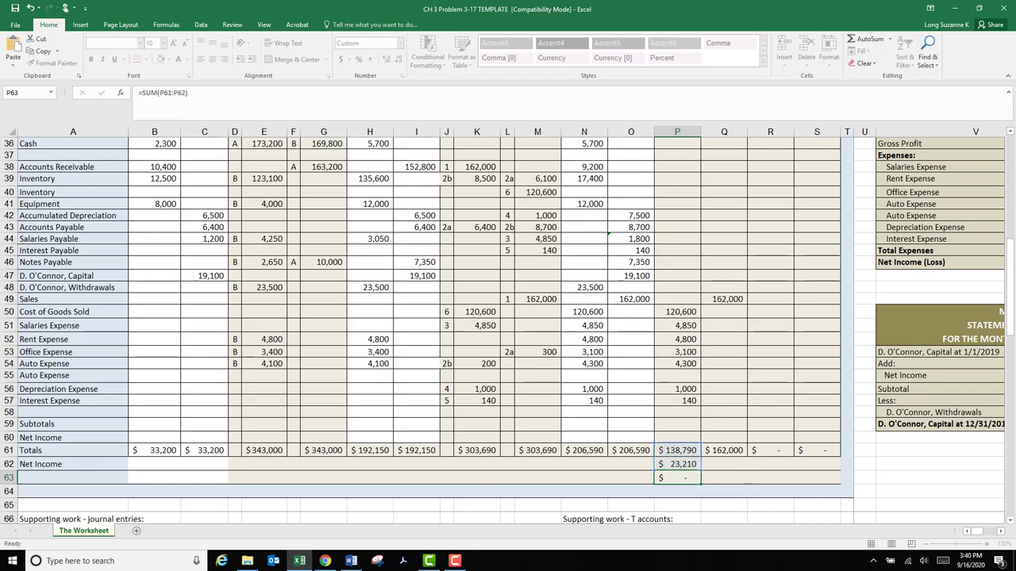
{"action": "left_click", "coordinate": [724, 478]}
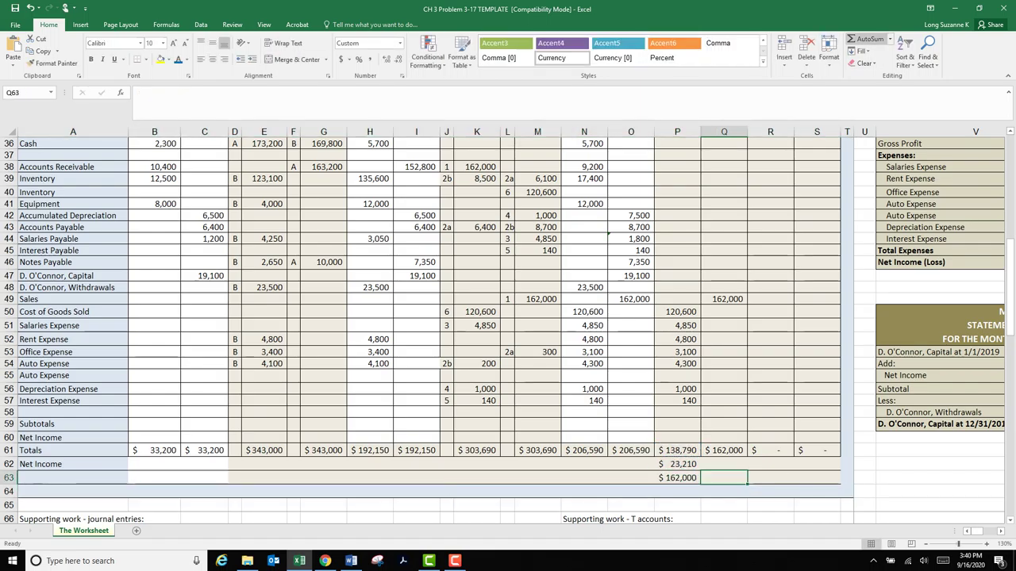
{"action": "left_click", "coordinate": [869, 39]}
{"action": "left_click", "coordinate": [723, 450]}
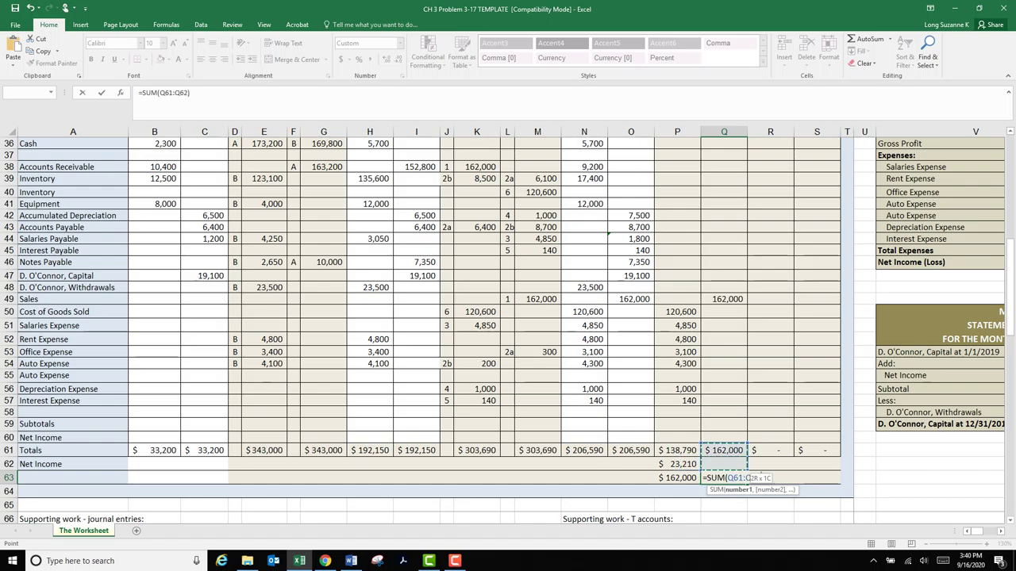
{"action": "key", "text": "Return"}
- Compare the Income Statement totals, net income and final sums in P61:Q63
{"action": "left_click", "coordinate": [724, 450]}
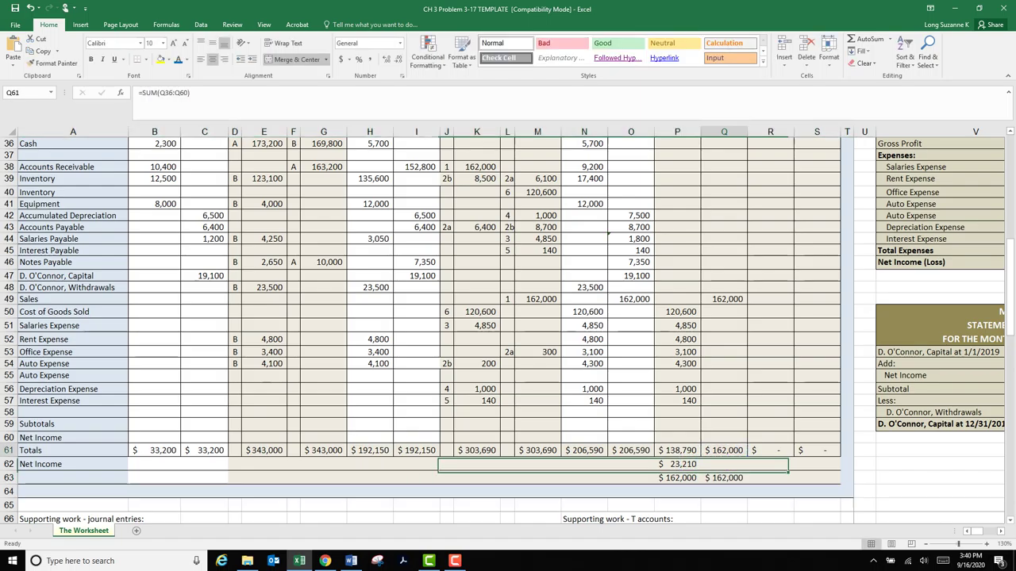
{"action": "left_click", "coordinate": [677, 450]}
{"action": "left_click", "coordinate": [677, 465]}
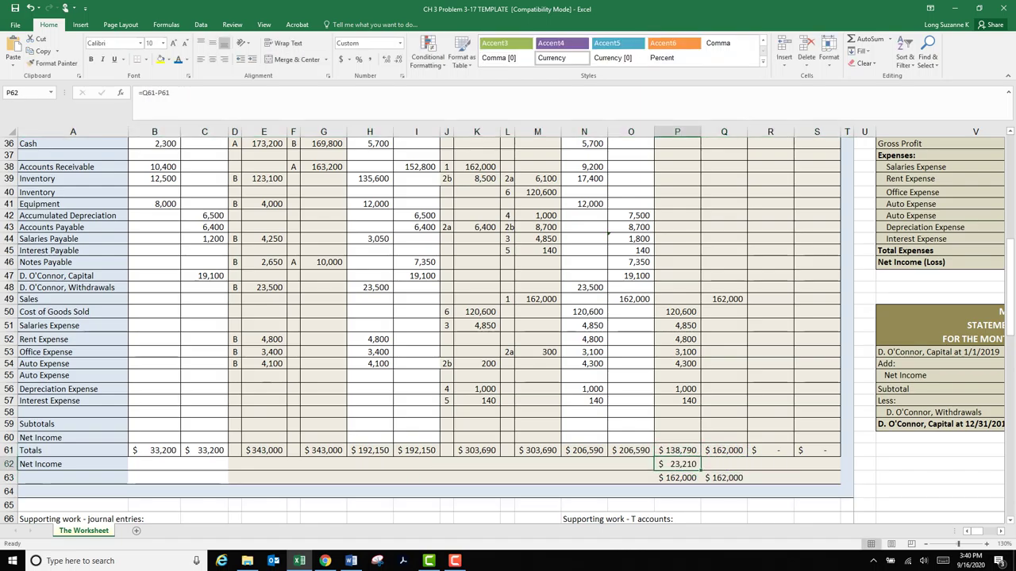
{"action": "left_click", "coordinate": [677, 478]}
{"action": "left_click", "coordinate": [724, 478]}
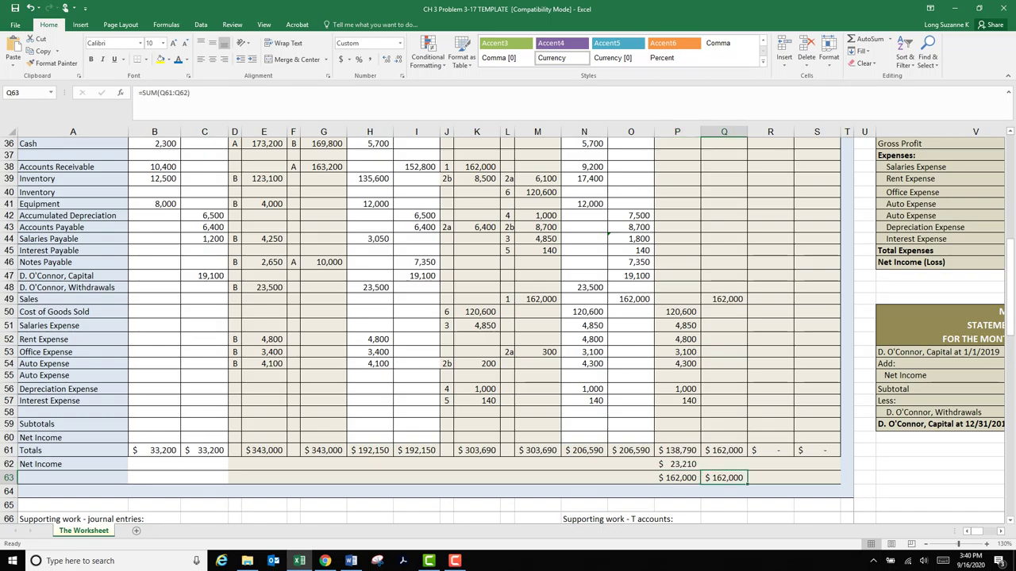
{"action": "left_click_drag", "start_coordinate": [677, 450], "coordinate": [677, 478]}
{"action": "left_click_drag", "start_coordinate": [723, 450], "coordinate": [724, 477]}
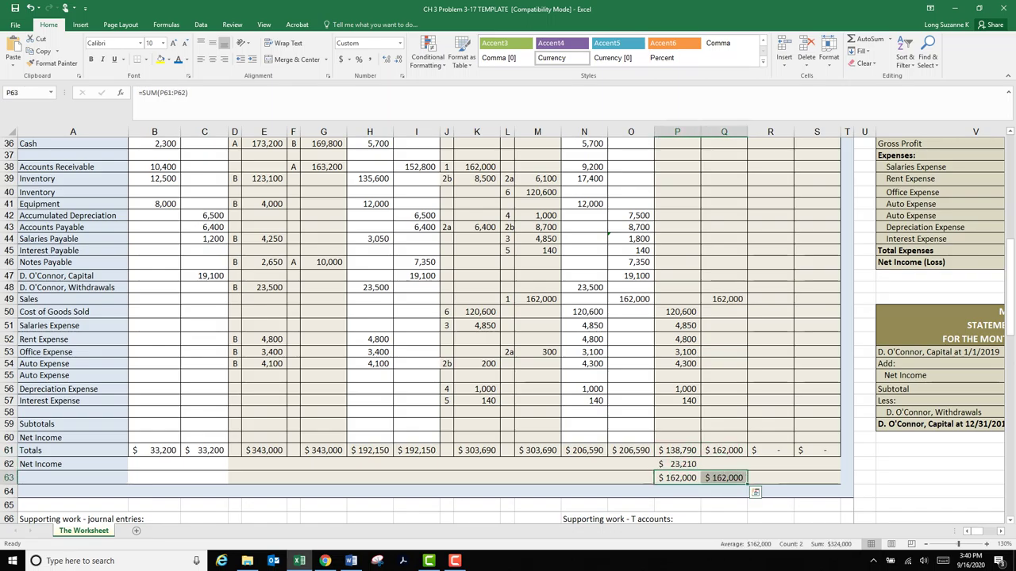
- Carry Cash from the adjusted trial balance into the Balance Sheet debit in R36 with the formula =N36
{"action": "left_click", "coordinate": [770, 425]}
{"action": "scroll", "coordinate": [770, 424], "scroll_direction": "up", "scroll_amount": 4}
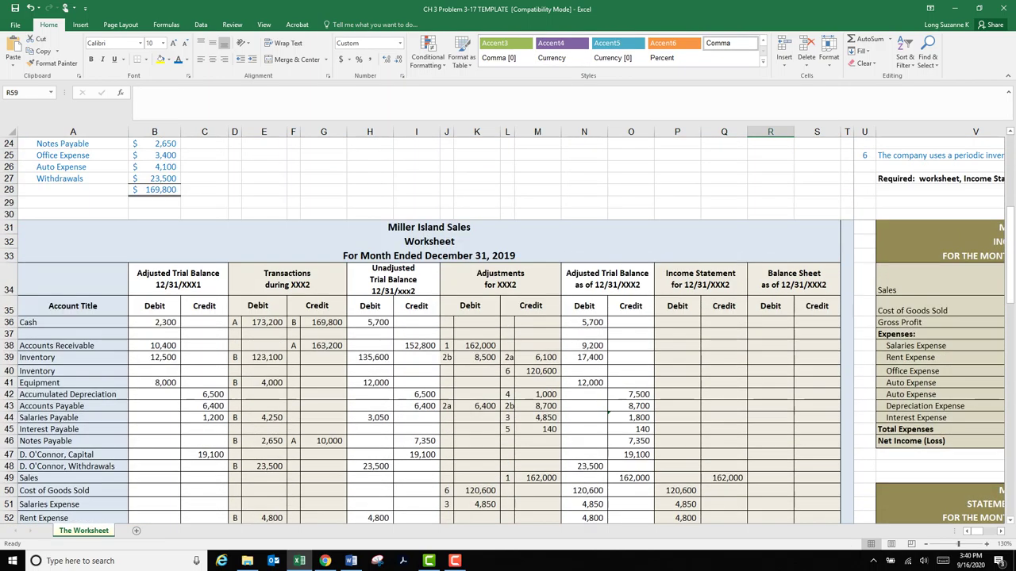
{"action": "scroll", "coordinate": [770, 424], "scroll_direction": "down", "scroll_amount": 2}
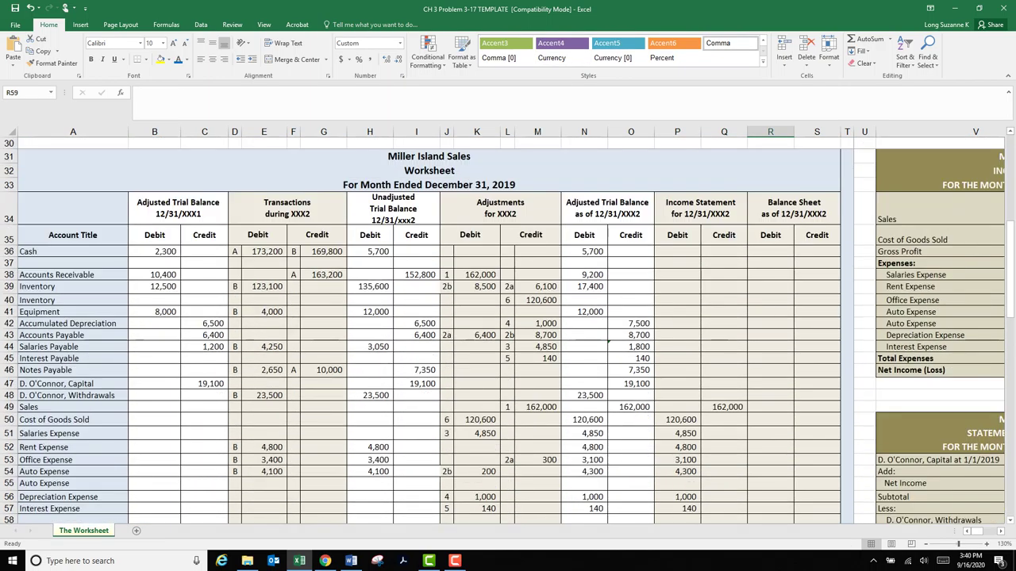
{"action": "left_click_drag", "start_coordinate": [770, 250], "coordinate": [817, 406]}
{"action": "left_click", "coordinate": [770, 252]}
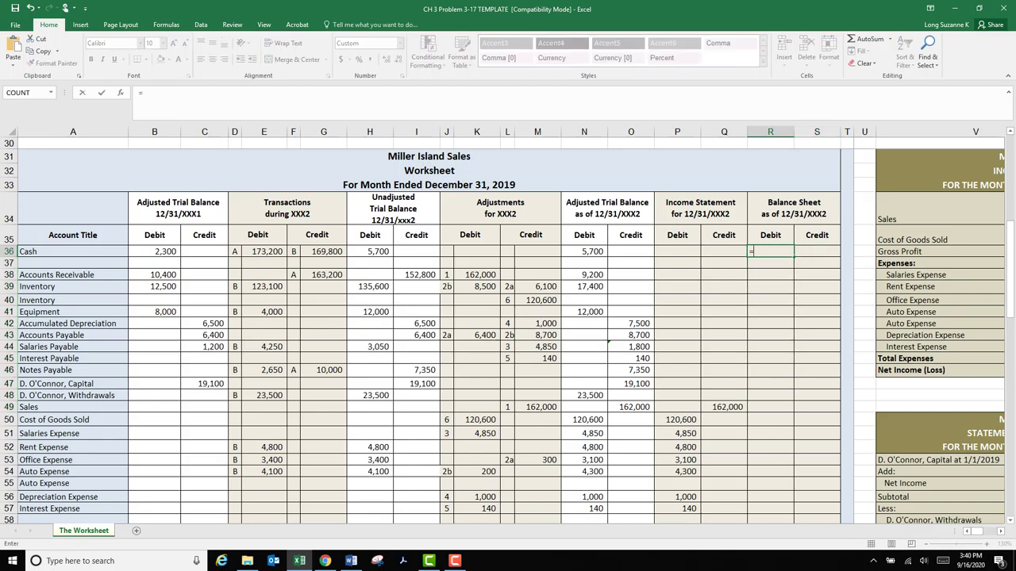
{"action": "type", "text": "=N36"}
{"action": "key", "text": "Return"}
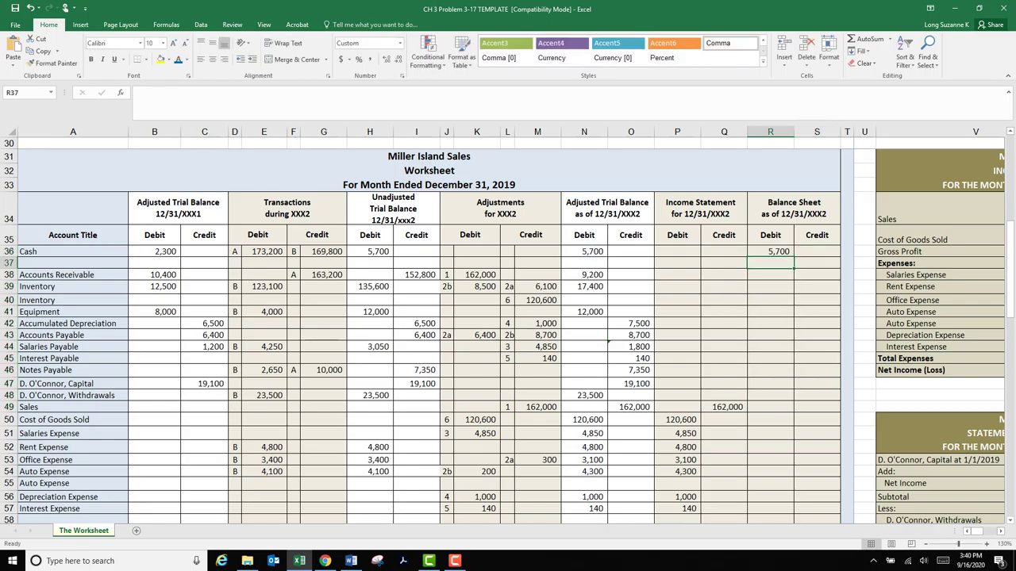
- Fill the R36 formula down to Equipment in R41 and clear it from the unused rows R37 and R40
{"action": "left_click", "coordinate": [770, 252]}
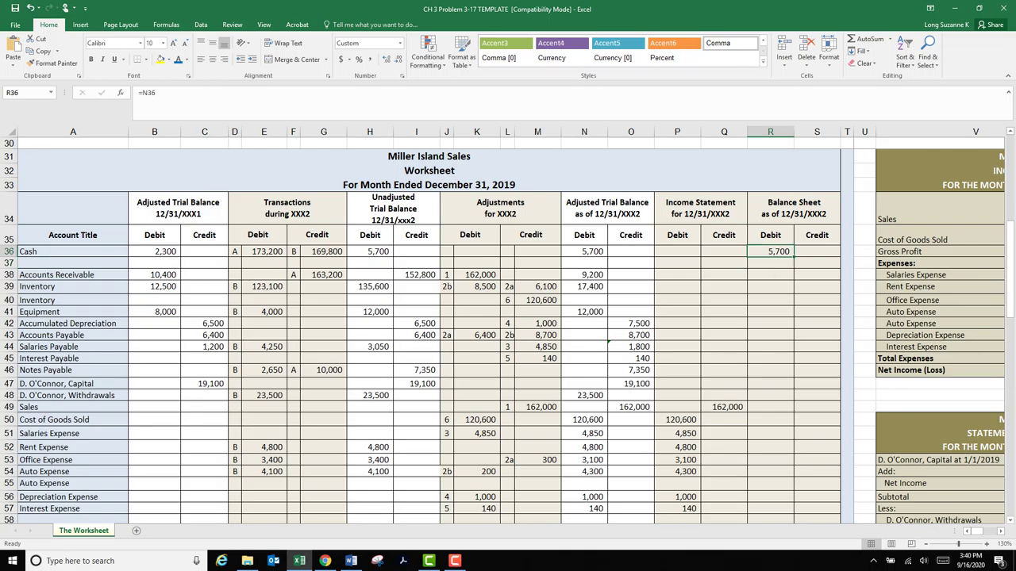
{"action": "left_click_drag", "start_coordinate": [794, 255], "coordinate": [793, 317]}
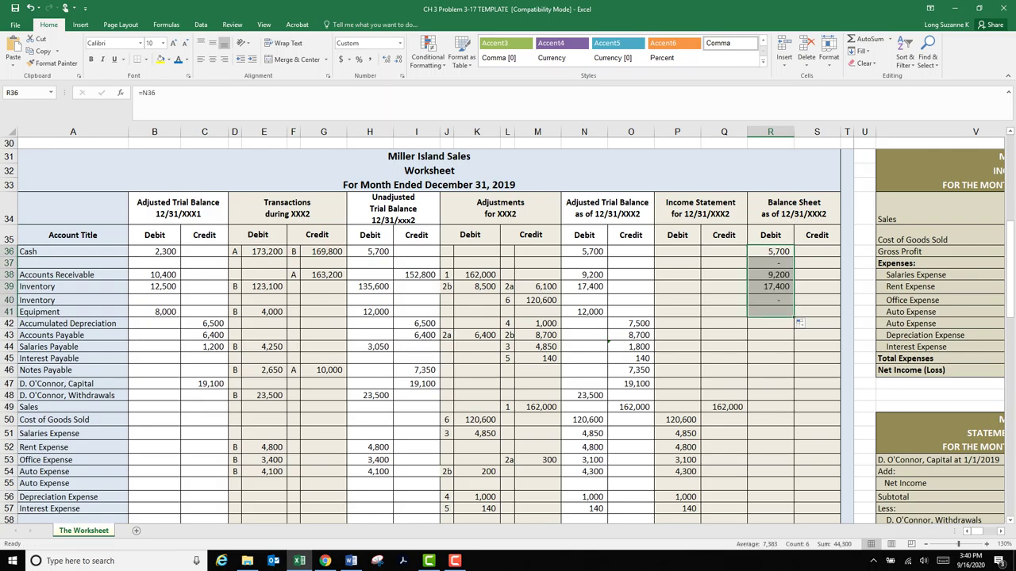
{"action": "left_click", "coordinate": [770, 263]}
{"action": "key", "text": "Delete"}
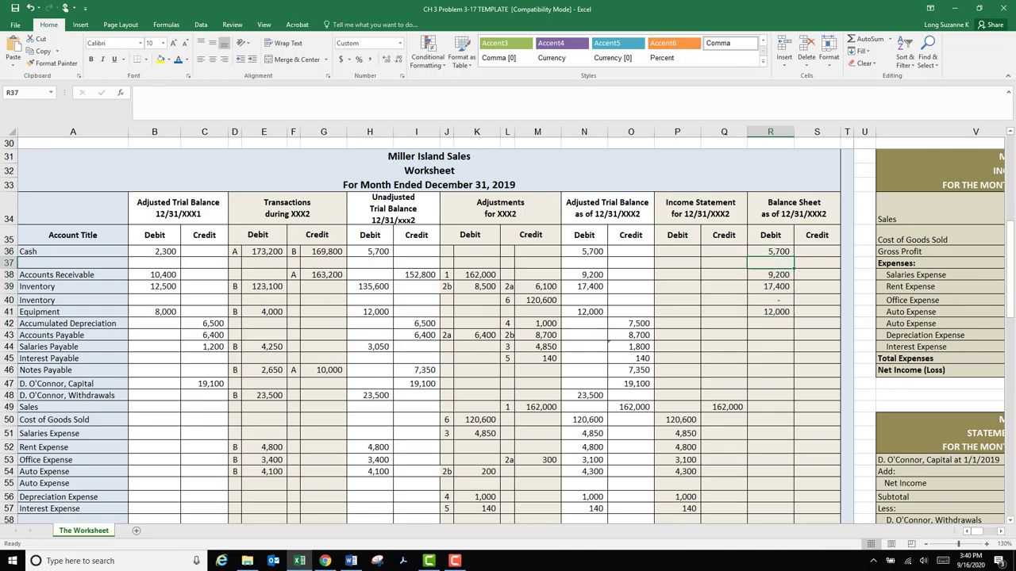
{"action": "left_click", "coordinate": [770, 301]}
{"action": "key", "text": "Delete"}
- Carry Accumulated Depreciation into the Balance Sheet credit in S42 with =O42 and fill it down to the owner's Capital in S47
{"action": "left_click", "coordinate": [817, 323]}
{"action": "type", "text": "="}
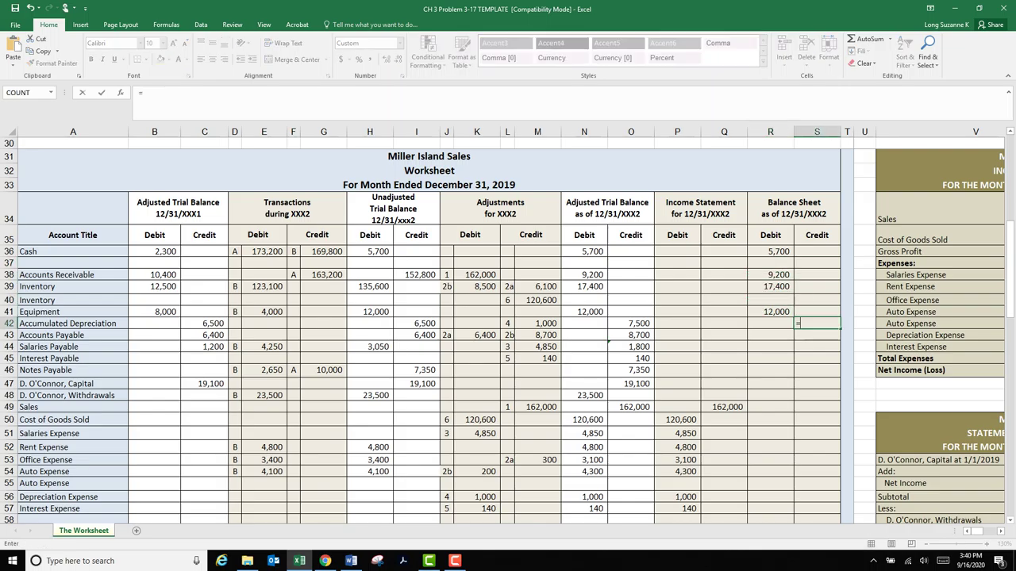
{"action": "left_click", "coordinate": [631, 323]}
{"action": "key", "text": "Return"}
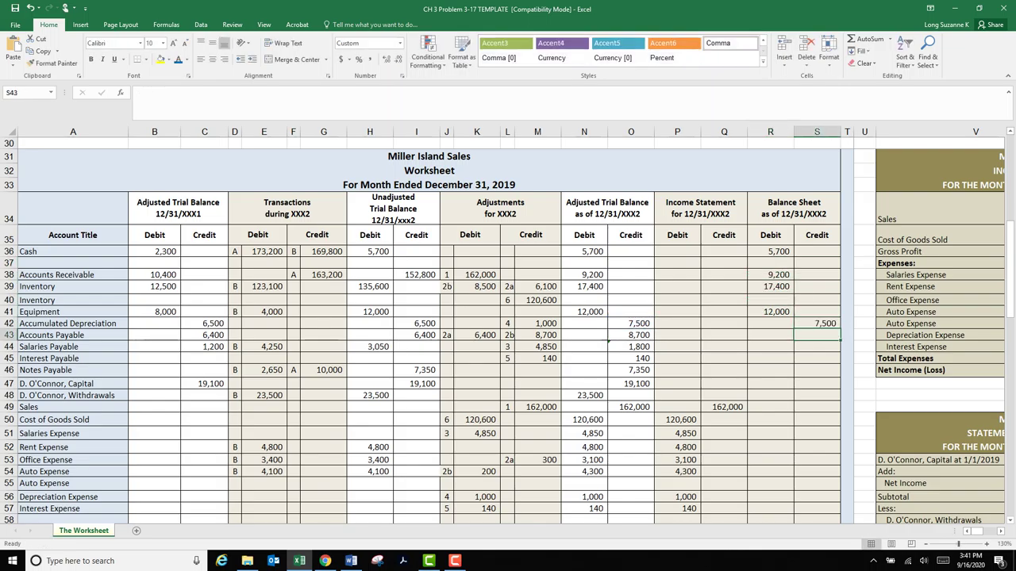
{"action": "left_click", "coordinate": [817, 323]}
{"action": "left_click_drag", "start_coordinate": [840, 330], "coordinate": [834, 386]}
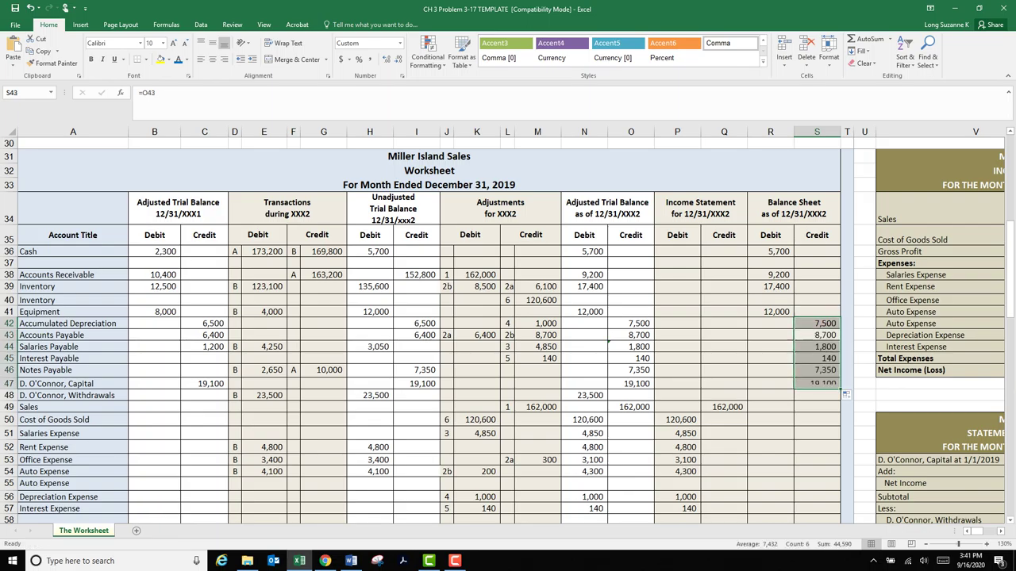
- Carry the owner's Withdrawals into the Balance Sheet debit in R48 with the formula =N48
{"action": "left_click", "coordinate": [770, 395]}
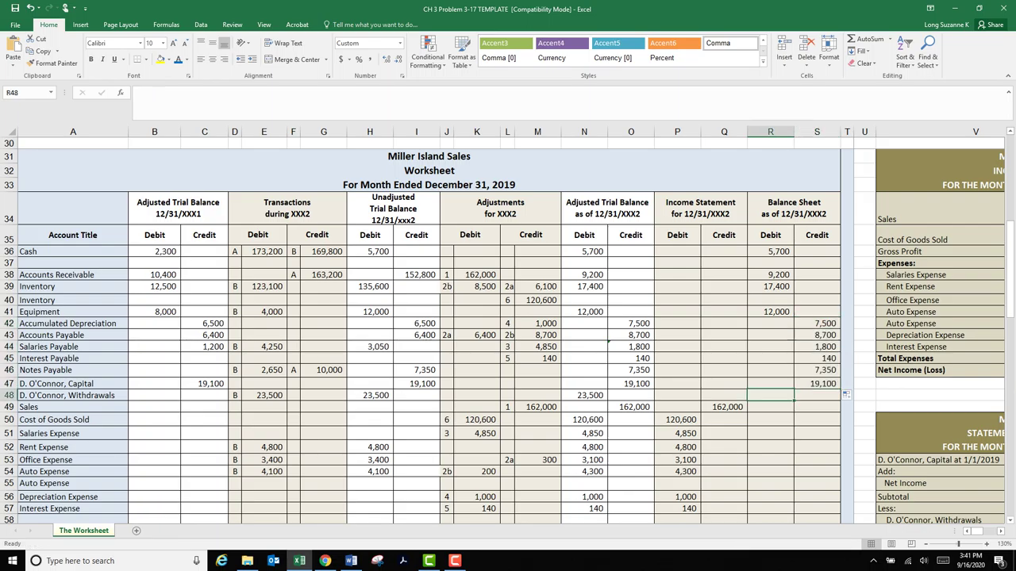
{"action": "type", "text": "=n48"}
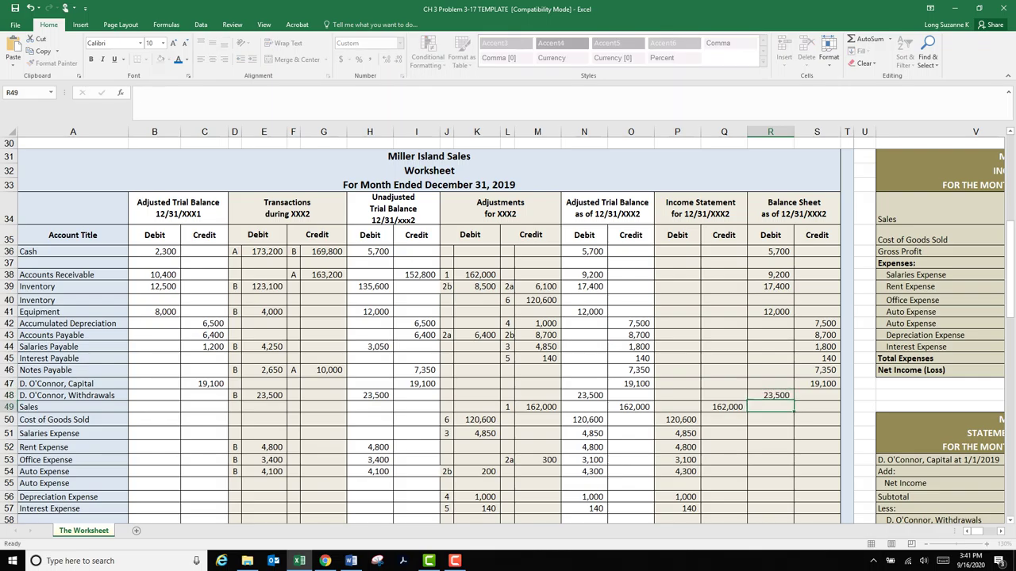
{"action": "key", "text": "Return"}
- Calculate net income in the Balance Sheet credit cell S62 with =R61-S61 and compare it with P62
{"action": "scroll", "coordinate": [508, 330], "scroll_direction": "down", "scroll_amount": 4}
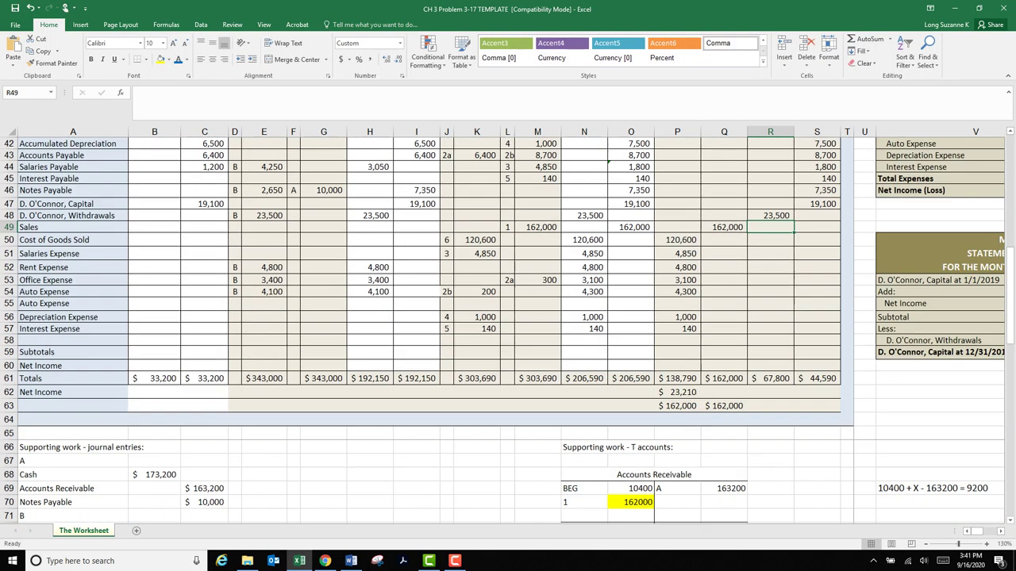
{"action": "left_click", "coordinate": [817, 392]}
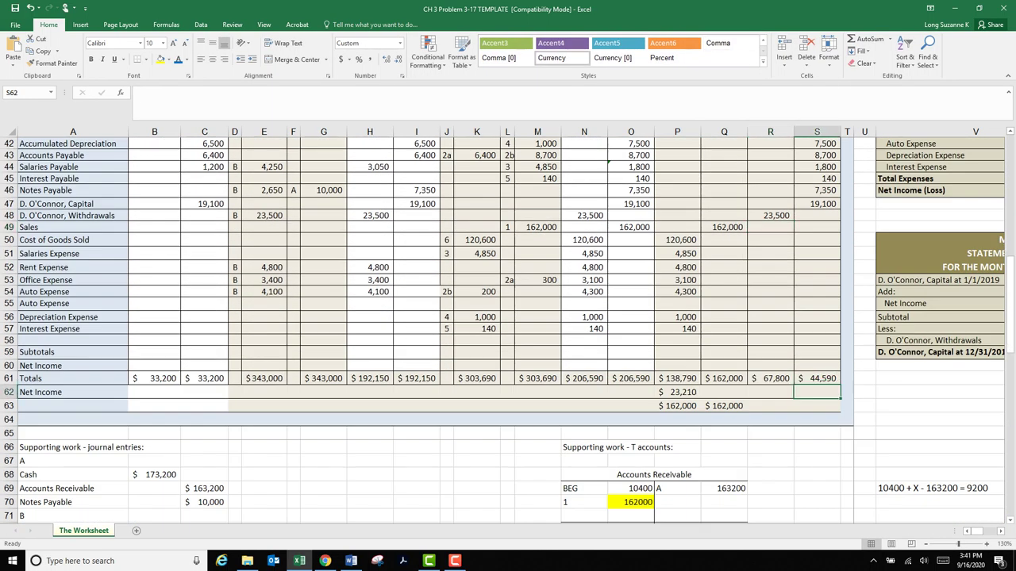
{"action": "type", "text": "="}
{"action": "left_click", "coordinate": [771, 379]}
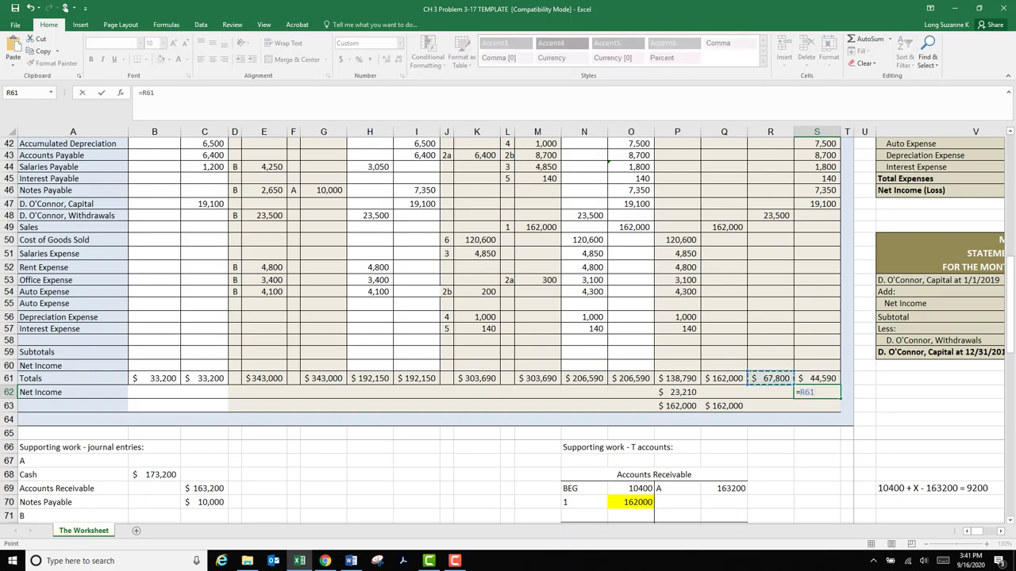
{"action": "type", "text": "-"}
{"action": "left_click", "coordinate": [816, 379]}
{"action": "key", "text": "Return"}
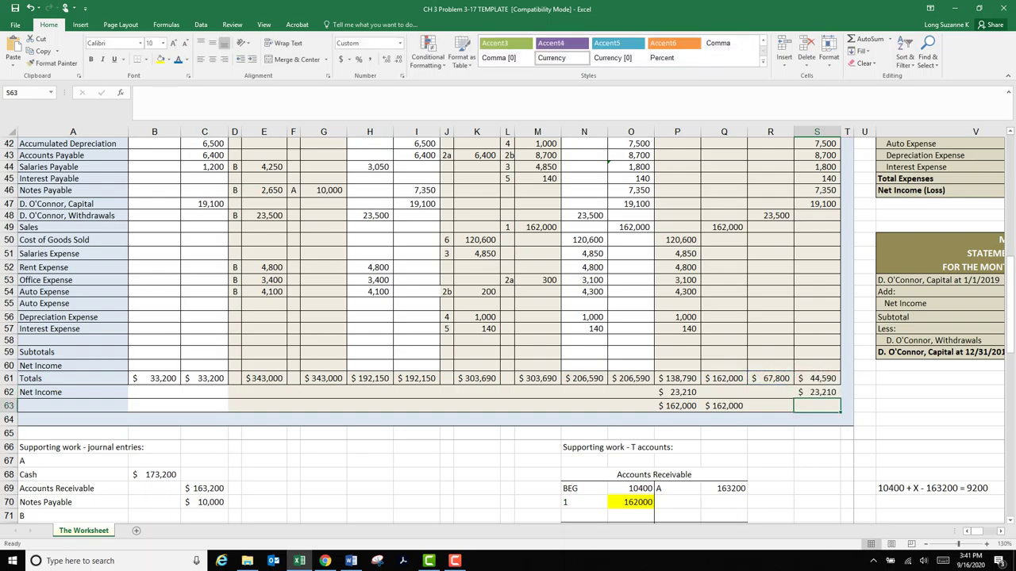
{"action": "left_click", "coordinate": [817, 392]}
{"action": "left_click", "coordinate": [677, 392]}
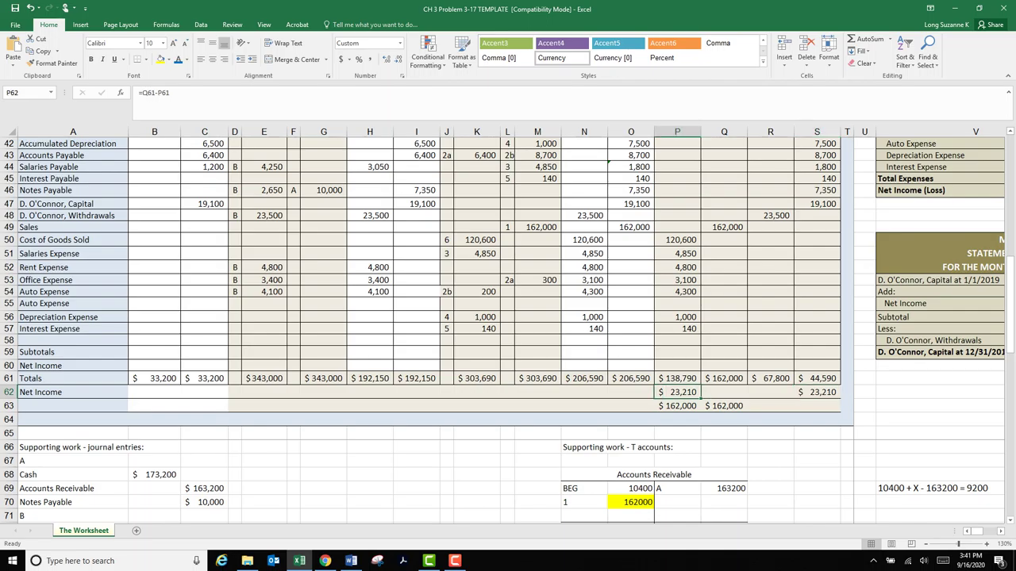
- Total the Balance Sheet columns with =SUM(R61:R62) in R63 and =SUM(S61:S62) in S63, and compare the two totals
{"action": "left_click", "coordinate": [769, 405]}
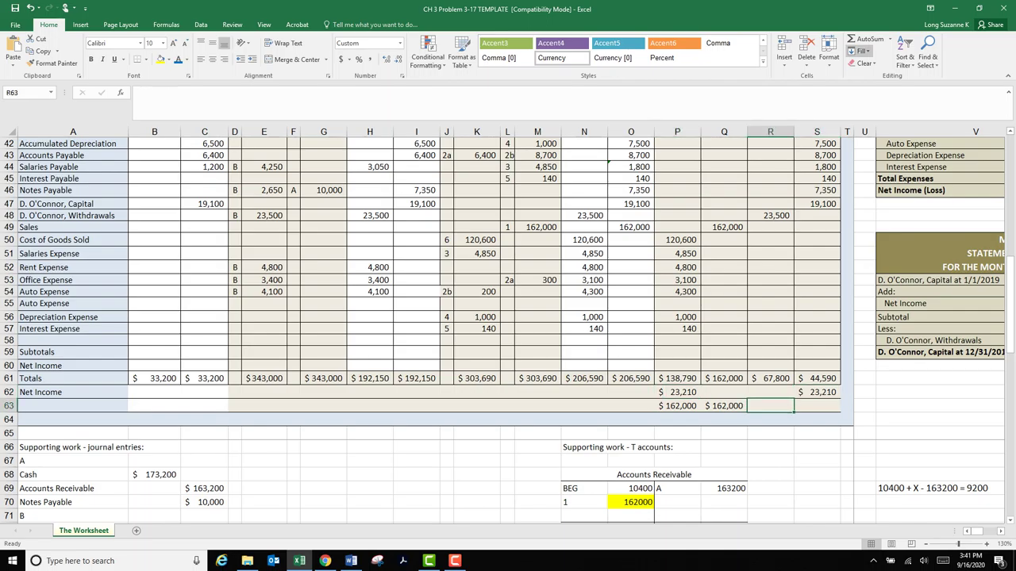
{"action": "left_click", "coordinate": [865, 39]}
{"action": "left_click_drag", "start_coordinate": [770, 379], "coordinate": [770, 392]}
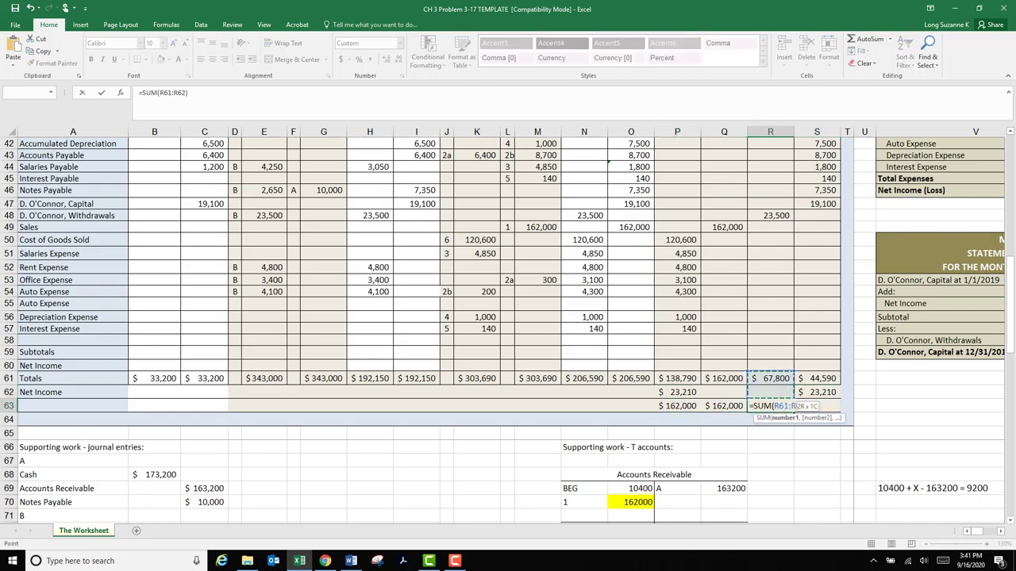
{"action": "key", "text": "Return"}
{"action": "left_click", "coordinate": [816, 405]}
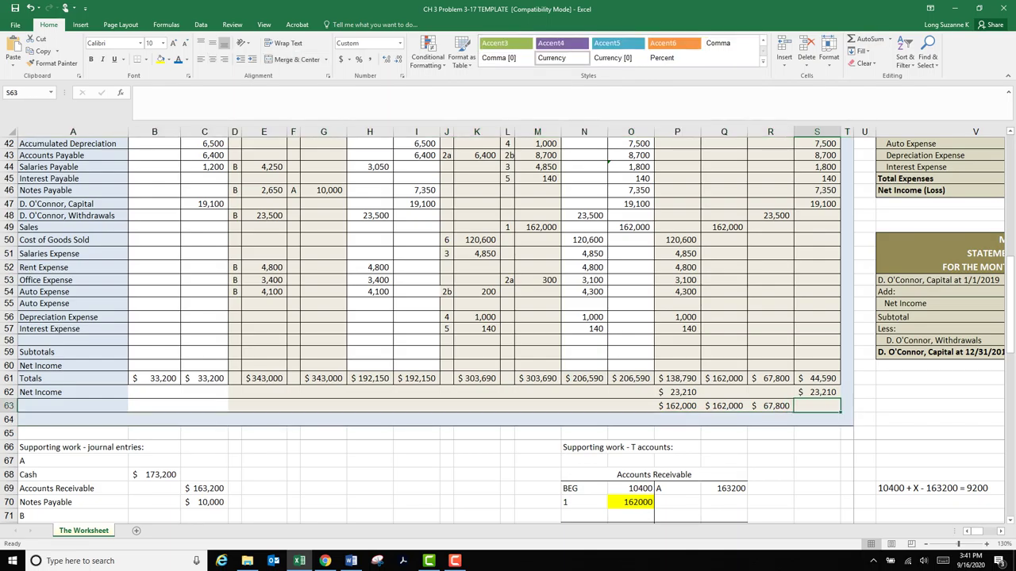
{"action": "left_click", "coordinate": [870, 38]}
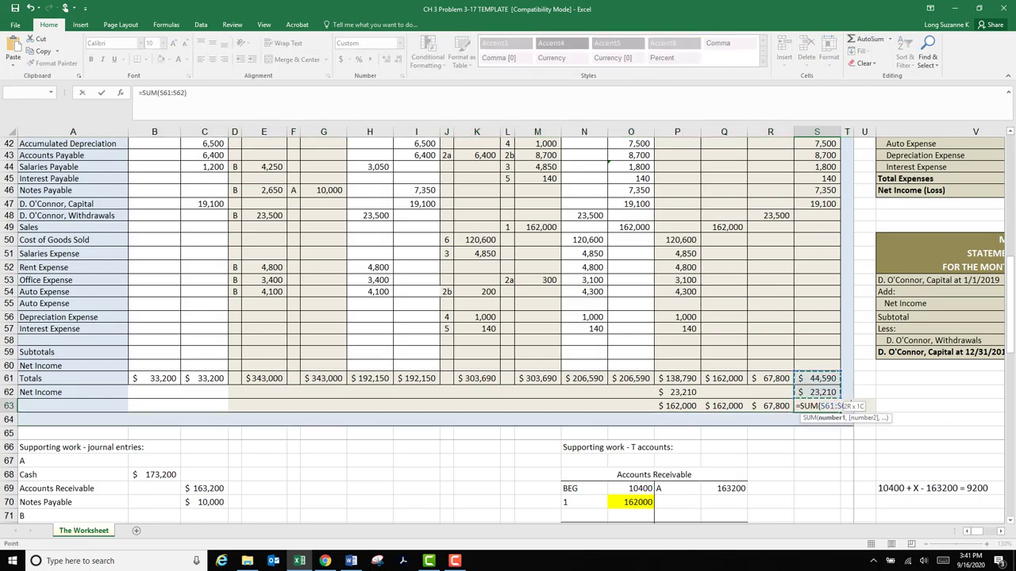
{"action": "key", "text": "Return"}
{"action": "left_click", "coordinate": [817, 461]}
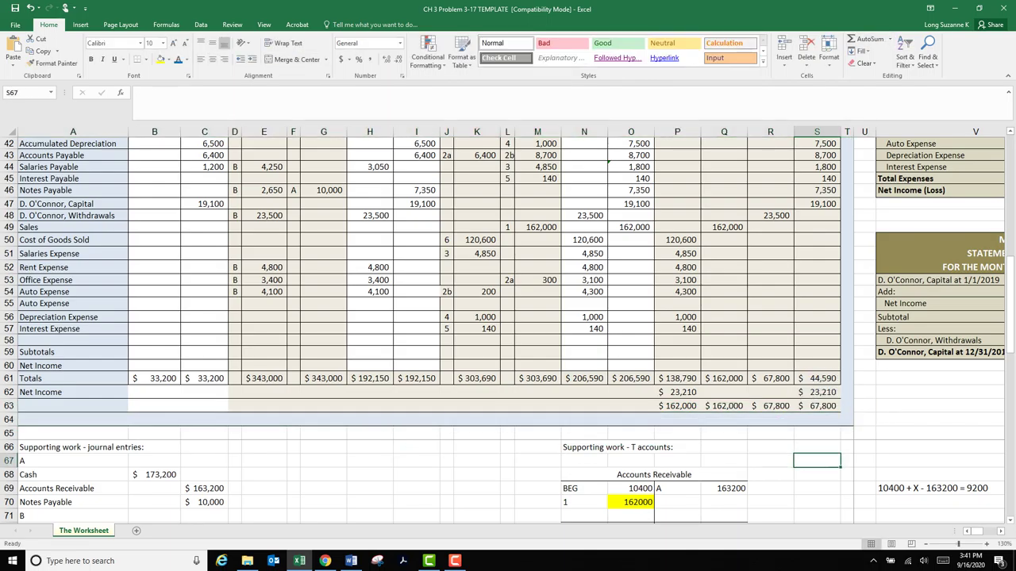
{"action": "left_click_drag", "start_coordinate": [770, 405], "coordinate": [816, 406]}
{"action": "left_click", "coordinate": [817, 474]}
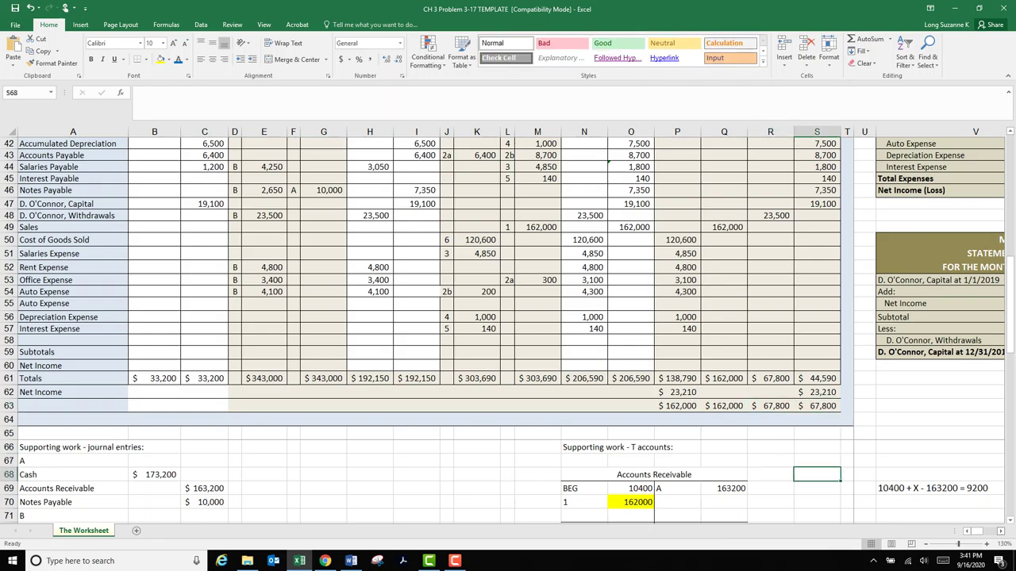
- Carry Sales into X34 of the formal income statement with the formula =Q49
{"action": "left_click", "coordinate": [1001, 532]}
{"action": "left_click", "coordinate": [1001, 532]}
{"action": "left_click", "coordinate": [1000, 531]}
{"action": "left_click", "coordinate": [1001, 532]}
{"action": "left_click", "coordinate": [1000, 532]}
{"action": "left_click", "coordinate": [1001, 531]}
{"action": "left_click", "coordinate": [1001, 532]}
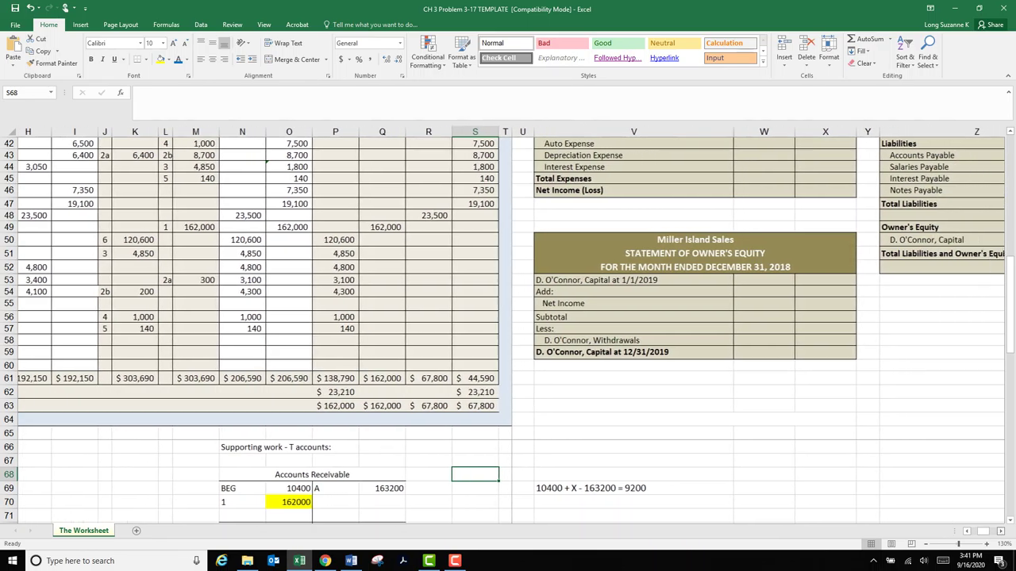
{"action": "left_click", "coordinate": [1001, 532]}
{"action": "left_click", "coordinate": [1001, 532]}
{"action": "left_click", "coordinate": [1001, 531]}
{"action": "left_click", "coordinate": [1000, 531]}
{"action": "left_click", "coordinate": [1001, 531]}
{"action": "left_click", "coordinate": [1001, 532]}
{"action": "left_click", "coordinate": [1001, 532]}
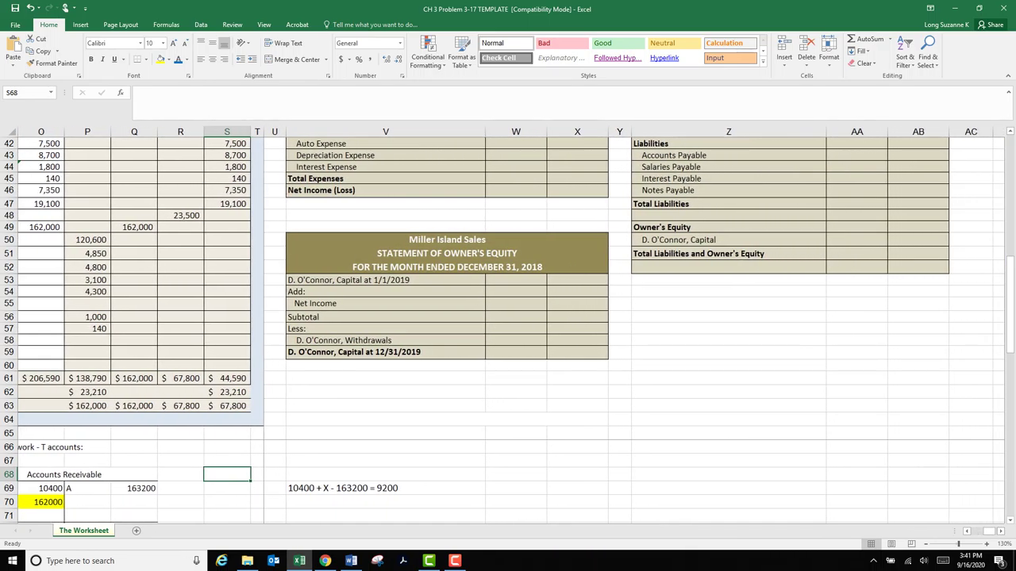
{"action": "scroll", "coordinate": [508, 326], "scroll_direction": "up", "scroll_amount": 2}
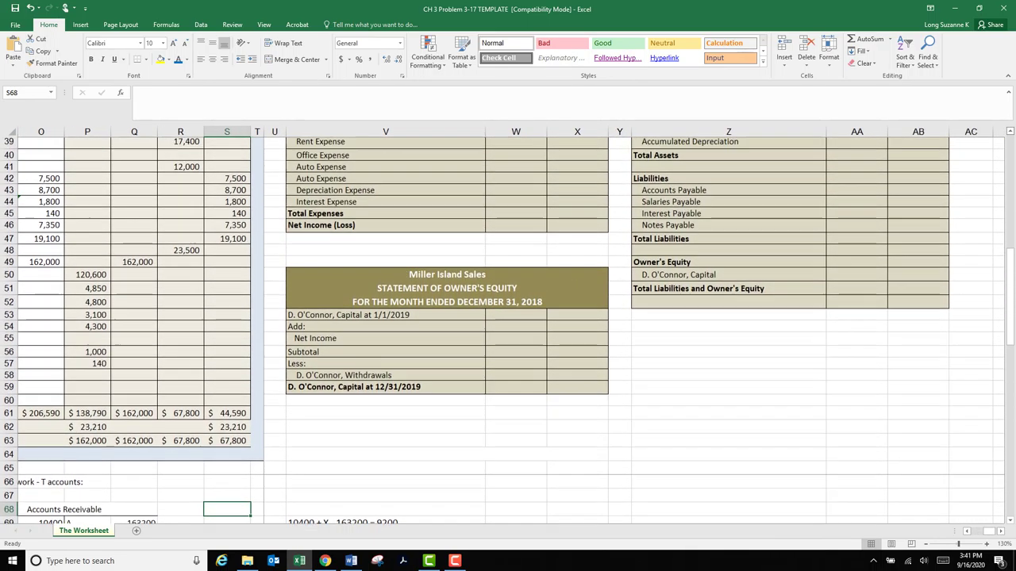
{"action": "scroll", "coordinate": [508, 325], "scroll_direction": "up", "scroll_amount": 1}
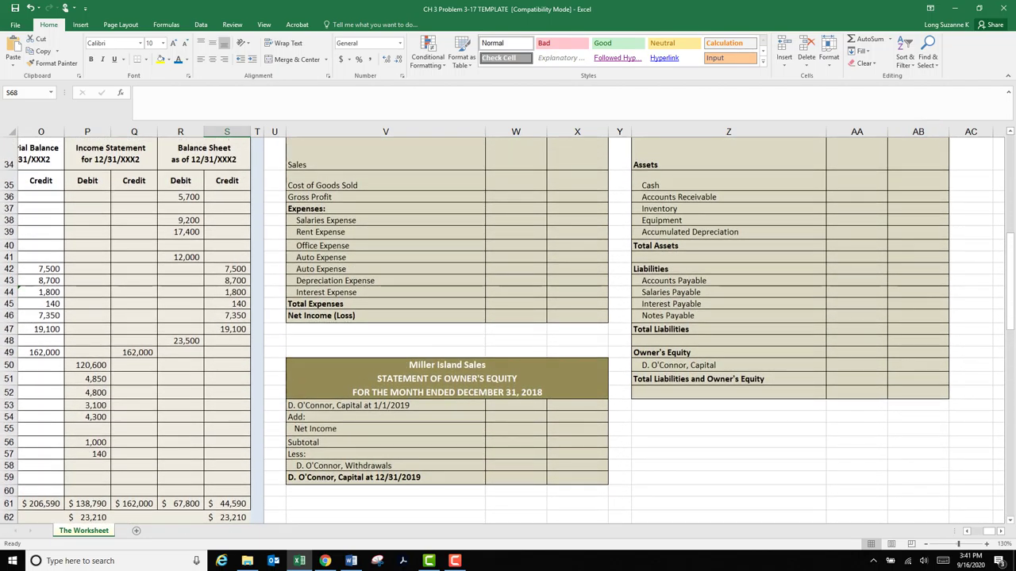
{"action": "left_click", "coordinate": [577, 154]}
{"action": "type", "text": "="}
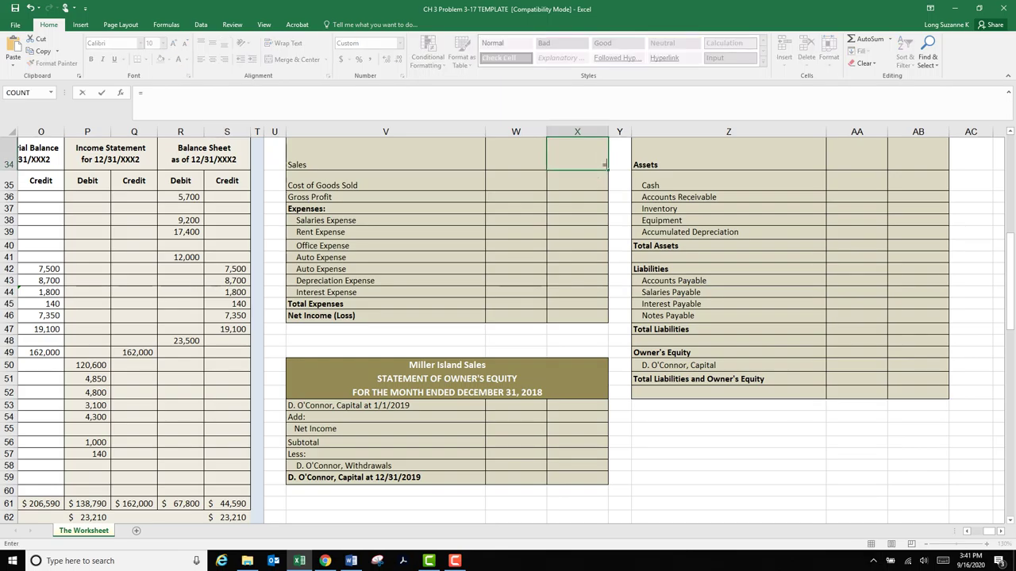
{"action": "left_click", "coordinate": [134, 352]}
{"action": "key", "text": "Return"}
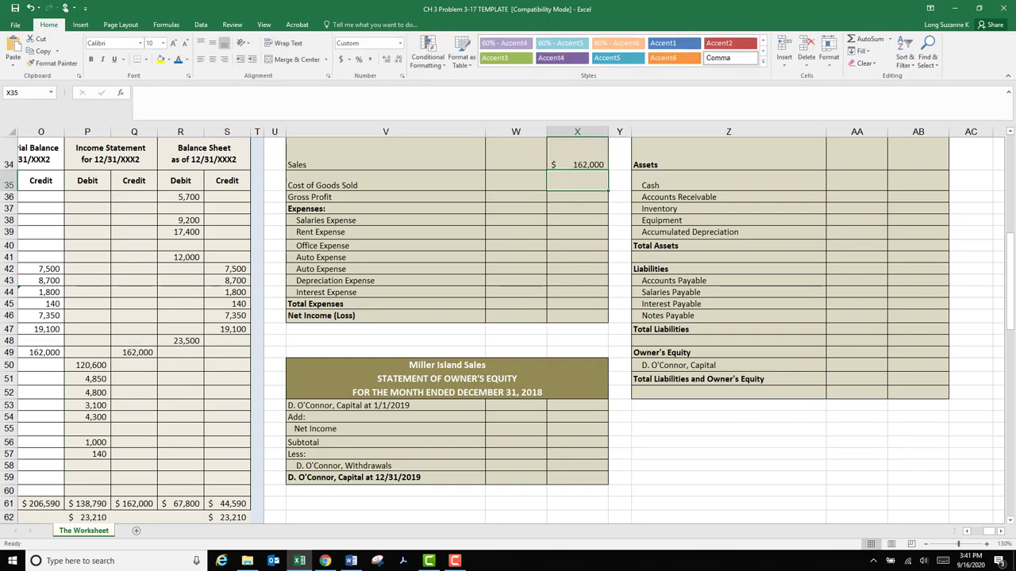
- Carry Cost of Goods Sold into X35 with =P50 and calculate Gross Profit in X36 with =X34-X35
{"action": "type", "text": "="}
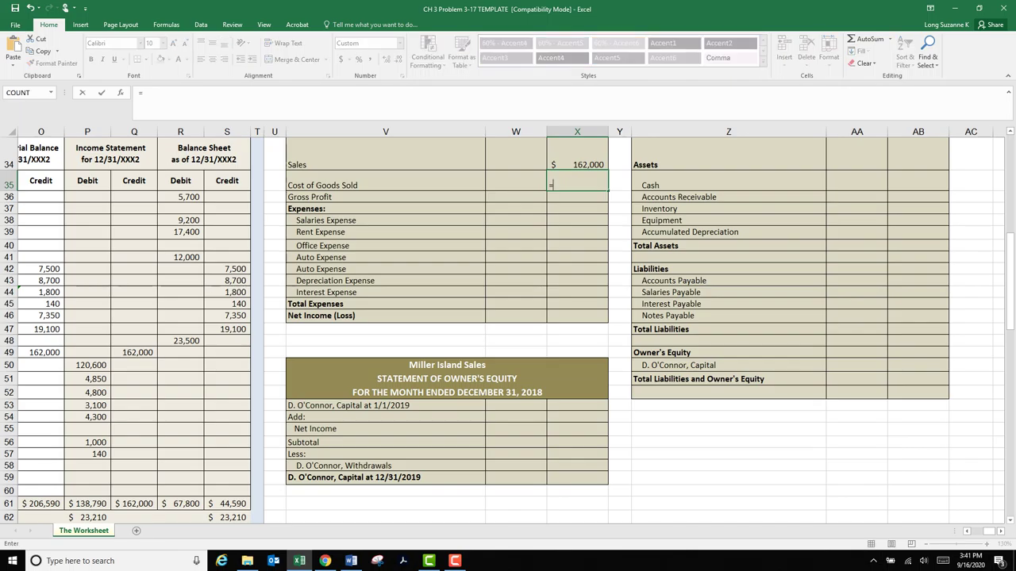
{"action": "left_click", "coordinate": [68, 365]}
{"action": "key", "text": "Return"}
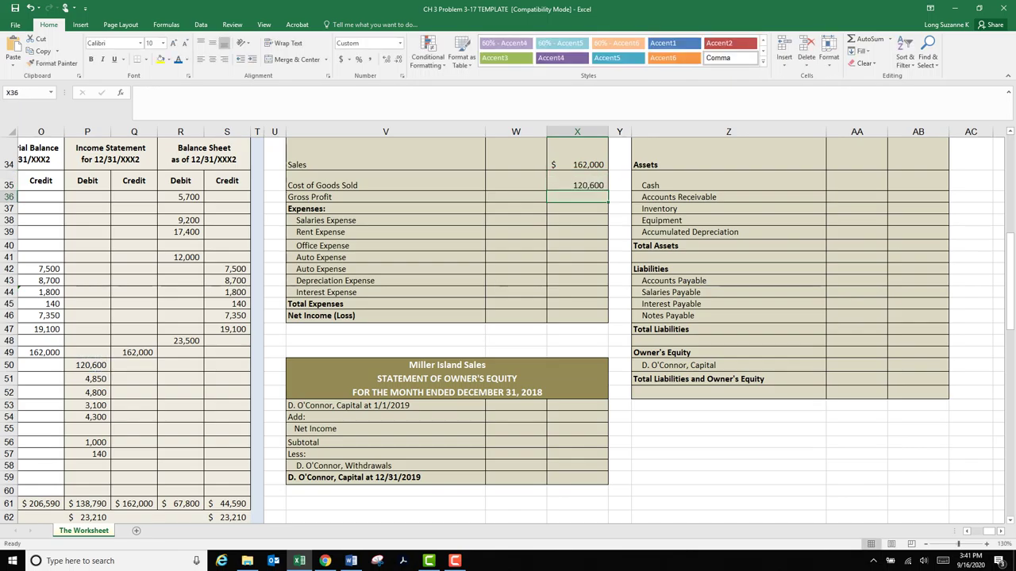
{"action": "type", "text": "="}
{"action": "left_click", "coordinate": [577, 156]}
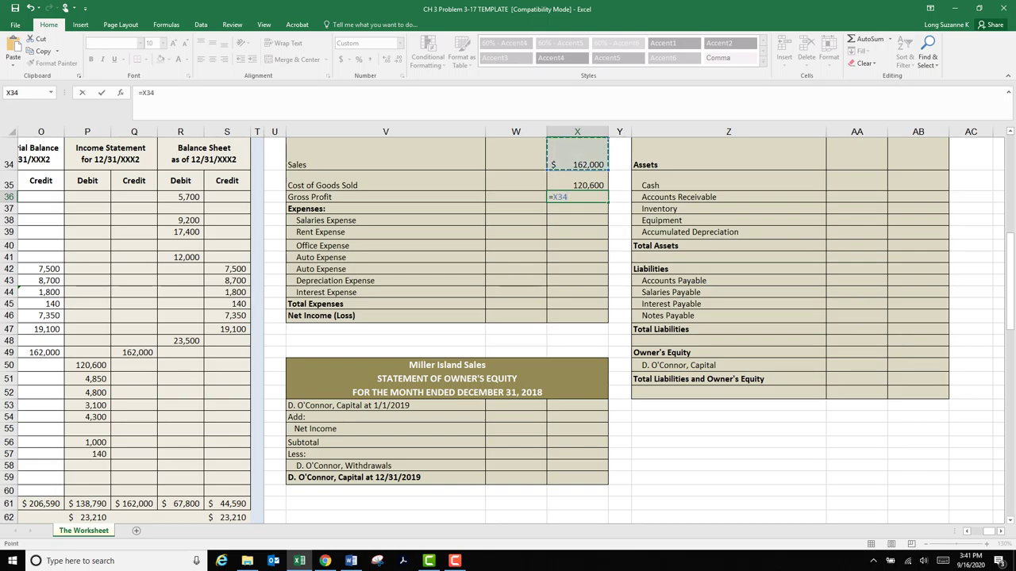
{"action": "type", "text": "-"}
{"action": "key", "text": "Up"}
{"action": "key", "text": "Return"}
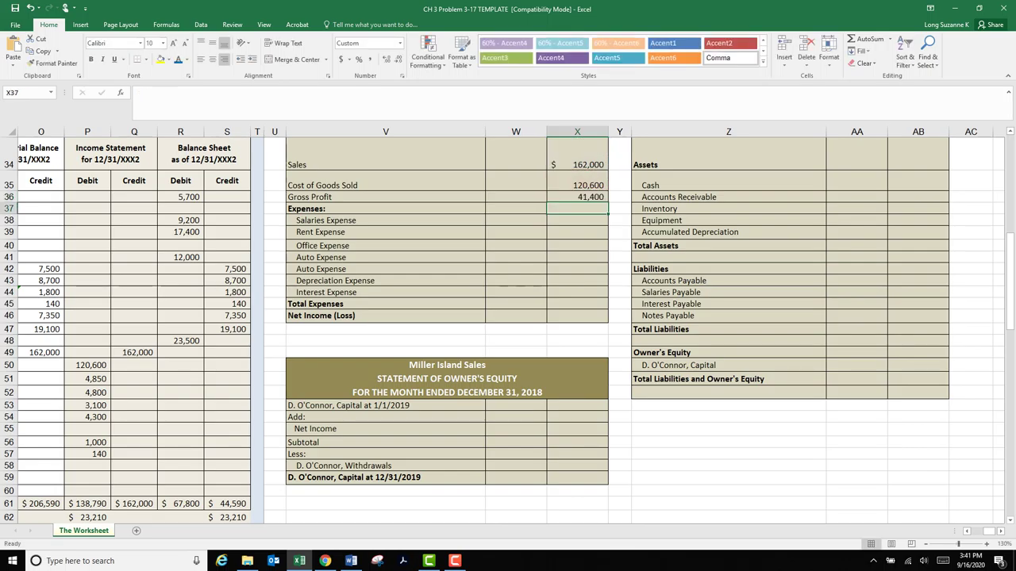
- Fill the income statement expenses in W38:W44 starting with =P51, and clear the duplicate Auto Expense label and amount in row 42
{"action": "left_click", "coordinate": [516, 220]}
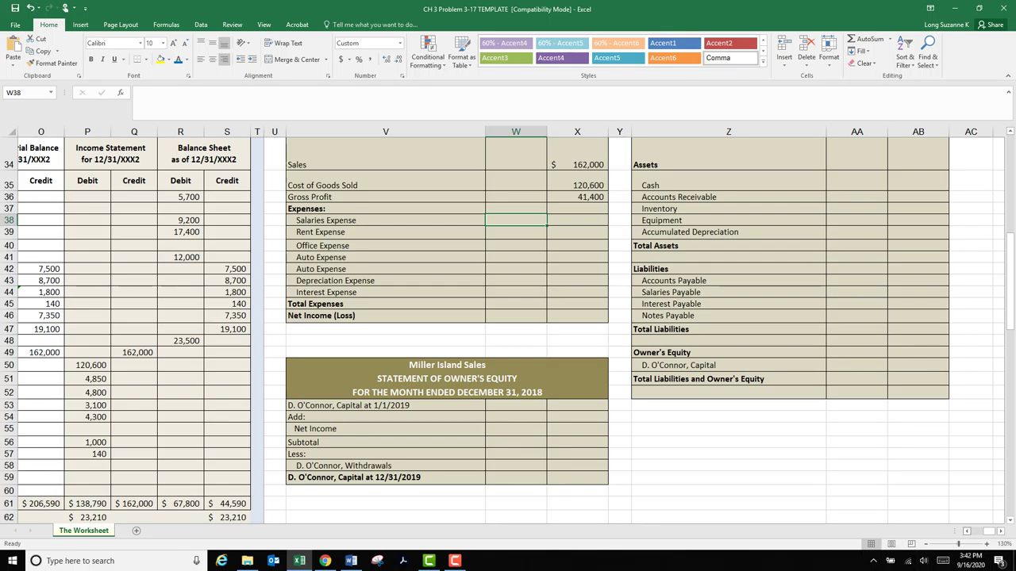
{"action": "type", "text": "="}
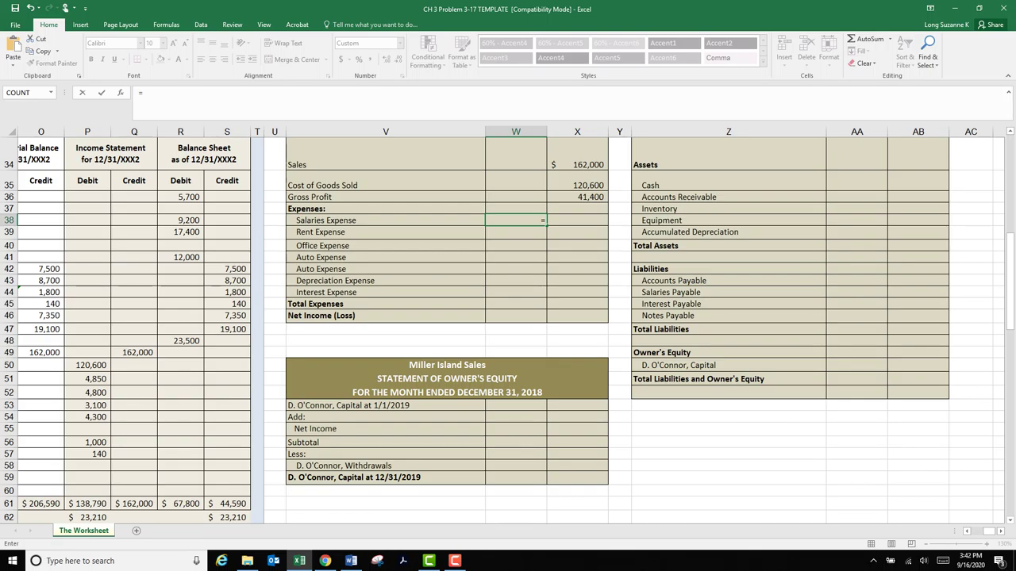
{"action": "left_click", "coordinate": [88, 379]}
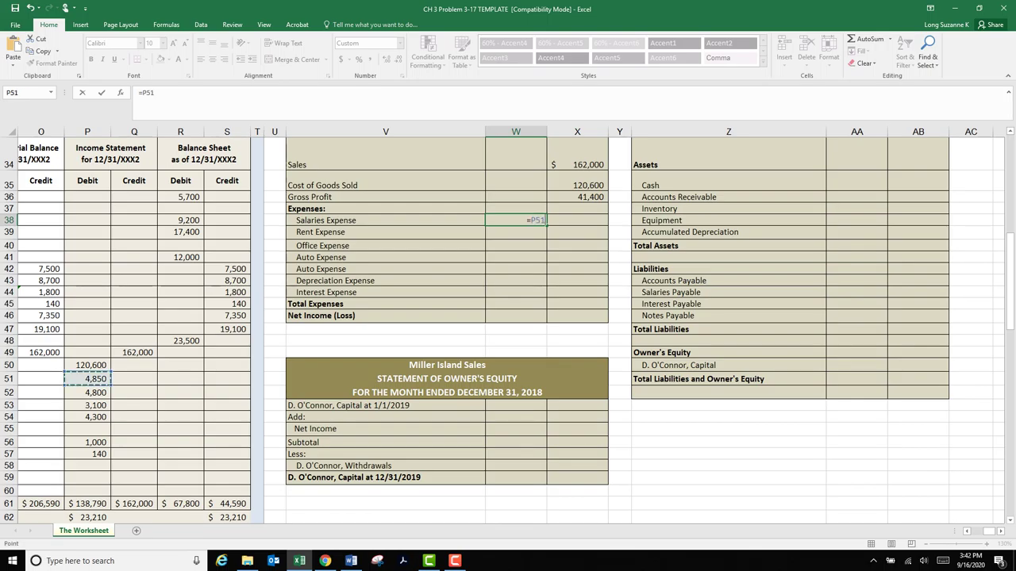
{"action": "key", "text": "Return"}
{"action": "left_click", "coordinate": [516, 221]}
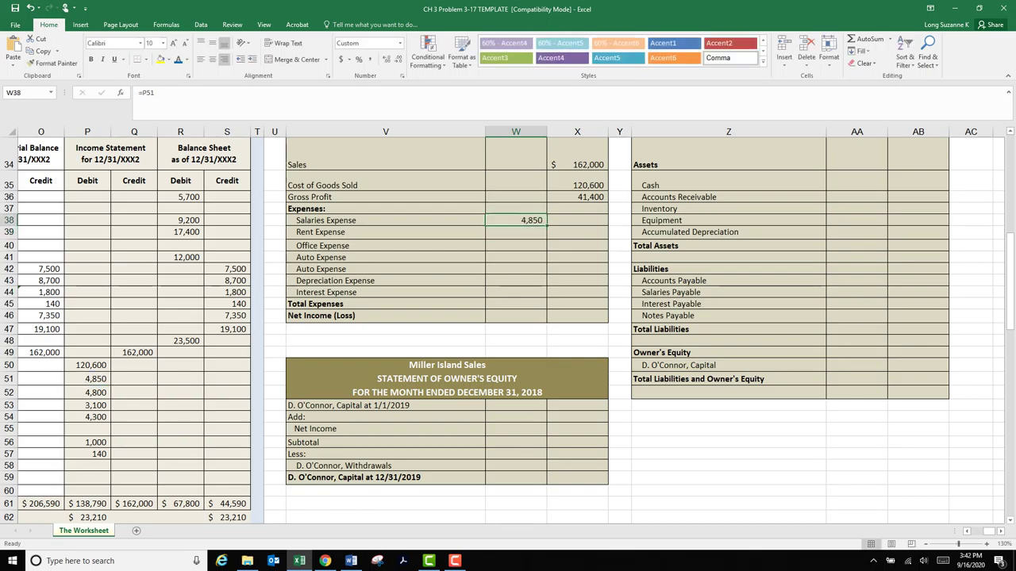
{"action": "left_click_drag", "start_coordinate": [546, 226], "coordinate": [546, 296]}
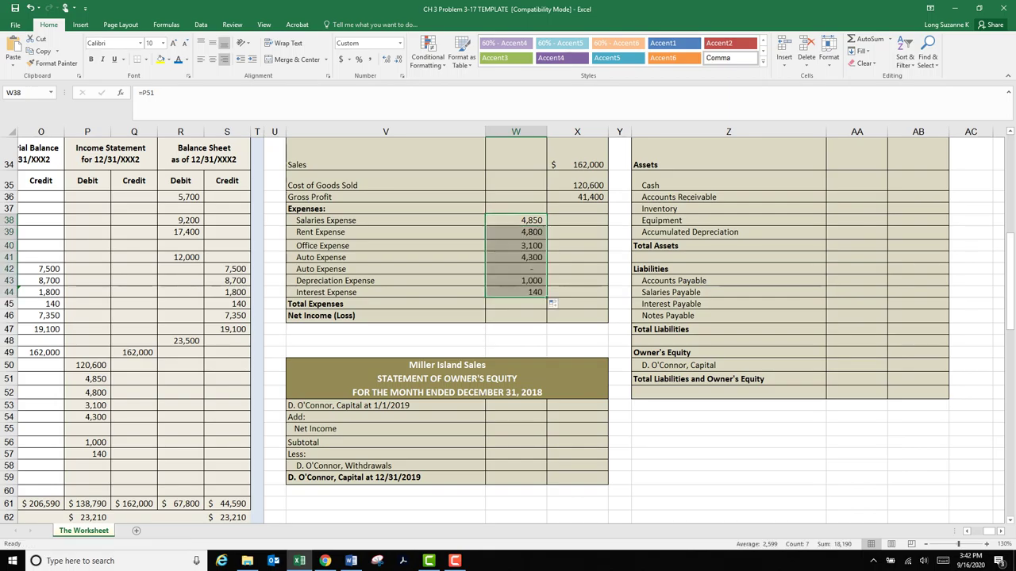
{"action": "left_click_drag", "start_coordinate": [386, 269], "coordinate": [516, 269]}
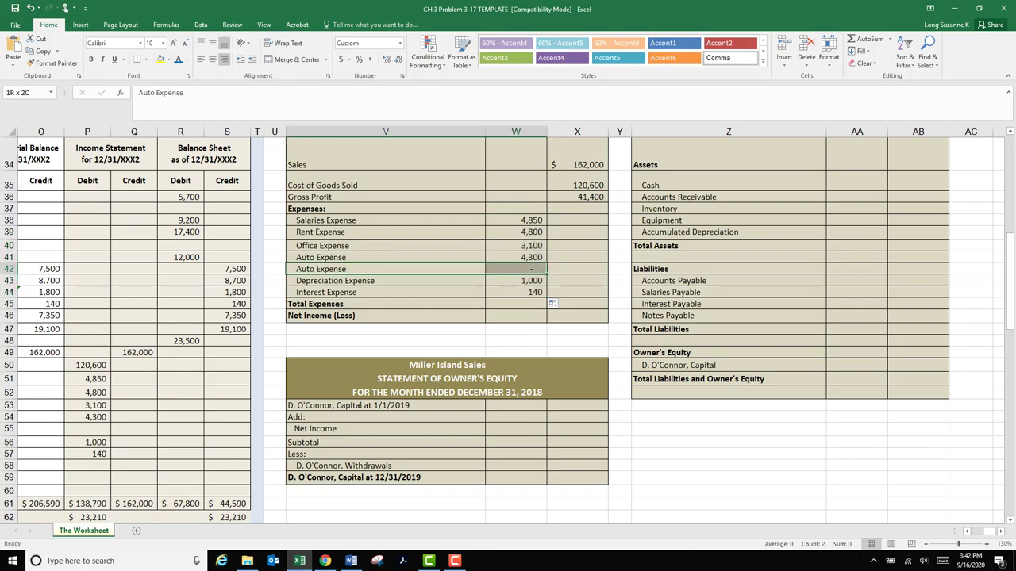
{"action": "key", "text": "Delete"}
- Calculate Total Expenses in X45 with =SUM(W38:W44)
{"action": "left_click", "coordinate": [386, 304]}
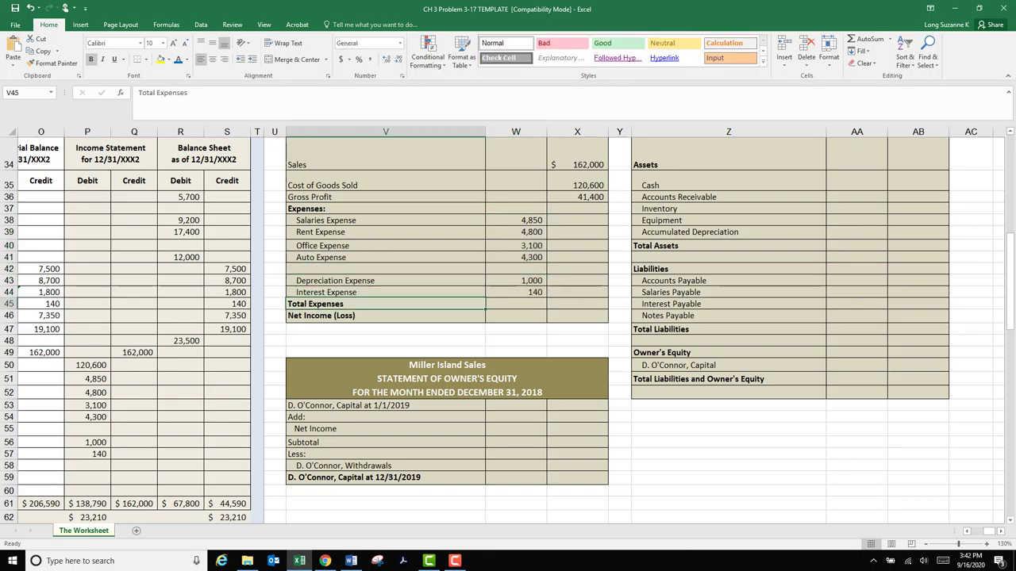
{"action": "left_click", "coordinate": [577, 304]}
{"action": "left_click", "coordinate": [869, 39]}
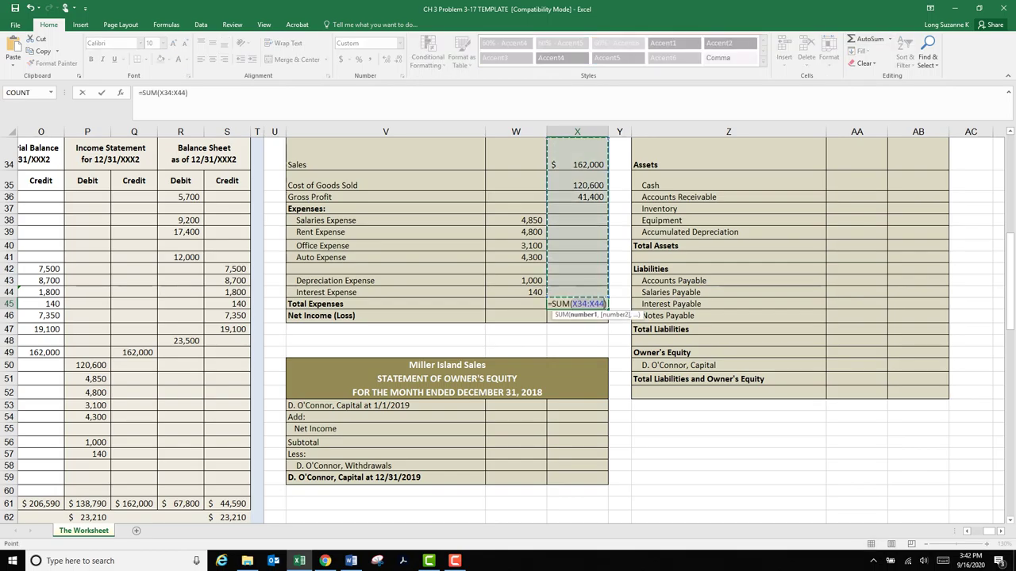
{"action": "left_click_drag", "start_coordinate": [515, 220], "coordinate": [536, 294]}
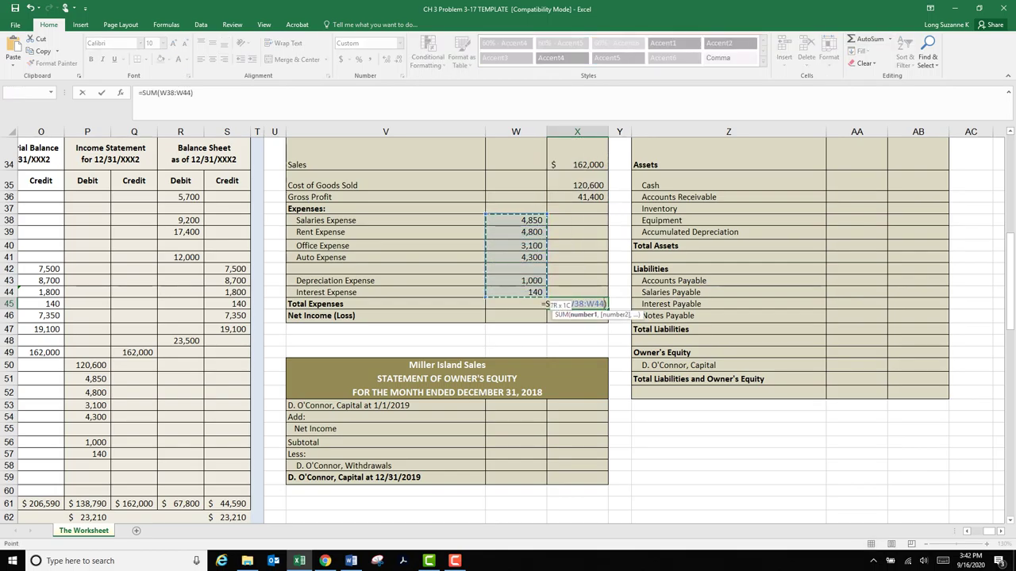
{"action": "key", "text": "Return"}
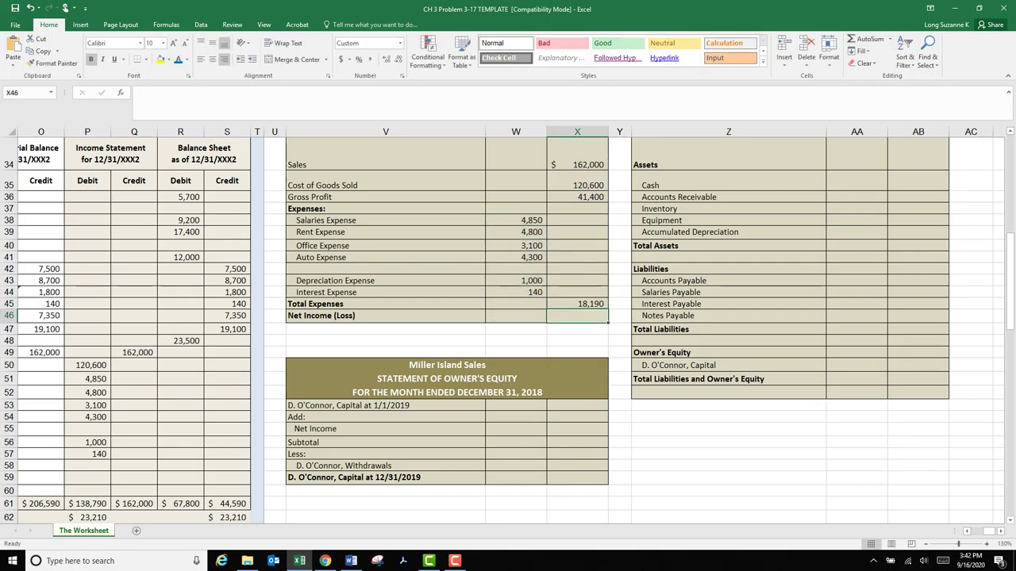
- Calculate Net Income in X46 with =X36-X45 and compare it with the worksheet's net income in P62
{"action": "type", "text": "="}
{"action": "left_click", "coordinate": [578, 197]}
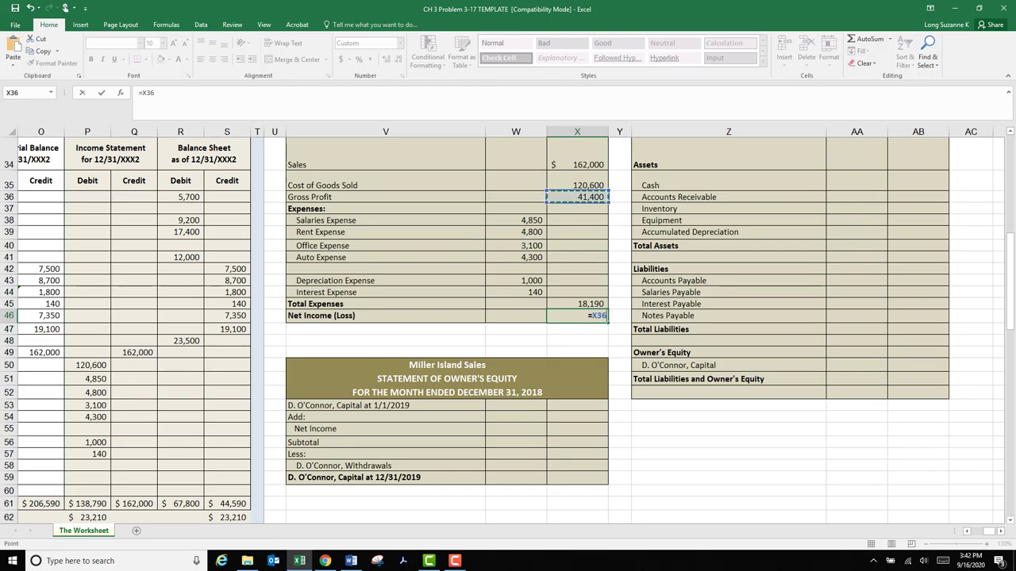
{"action": "type", "text": "-"}
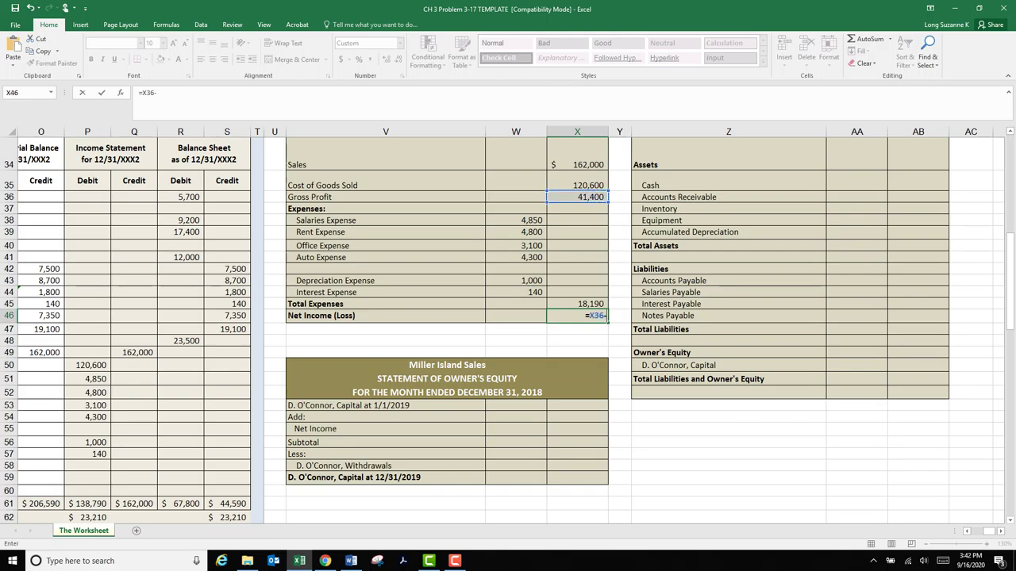
{"action": "left_click", "coordinate": [577, 304]}
{"action": "key", "text": "ctrl+Return"}
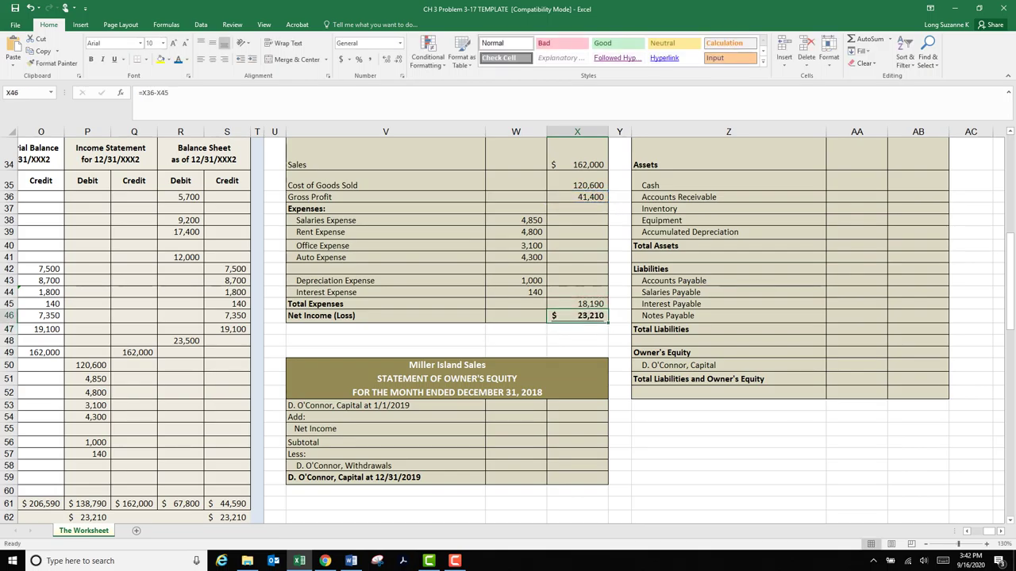
{"action": "left_click", "coordinate": [87, 517]}
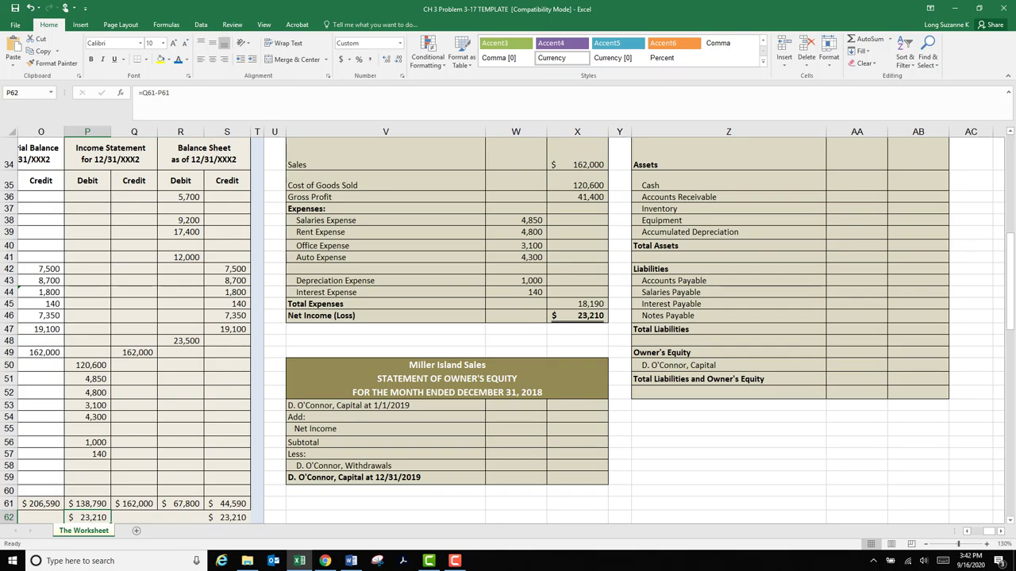
- Reword the owner's opening Capital label in V53, replacing "at 1/1/2019" with ", Beginning"
{"action": "left_click", "coordinate": [577, 405]}
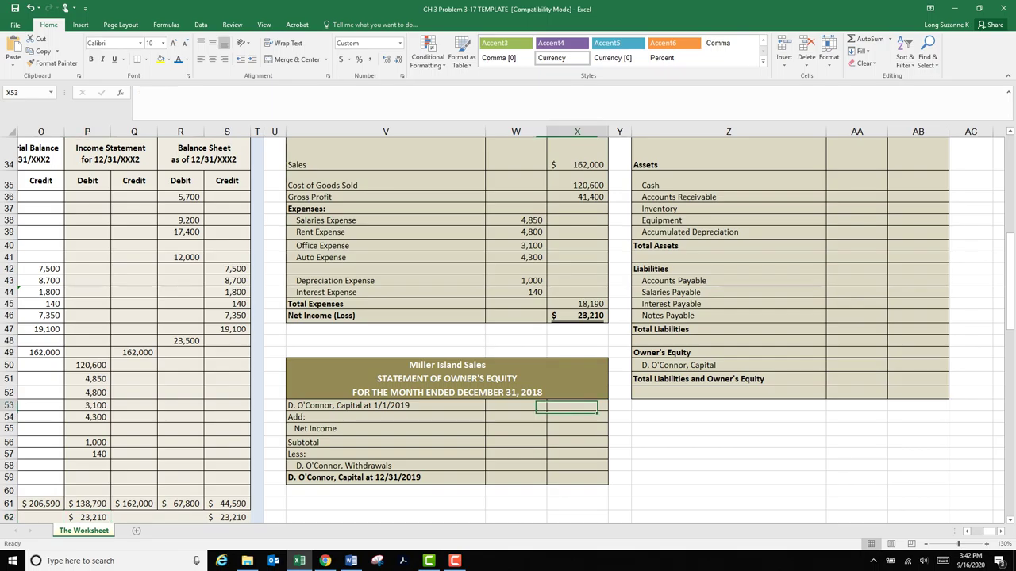
{"action": "left_click", "coordinate": [385, 406]}
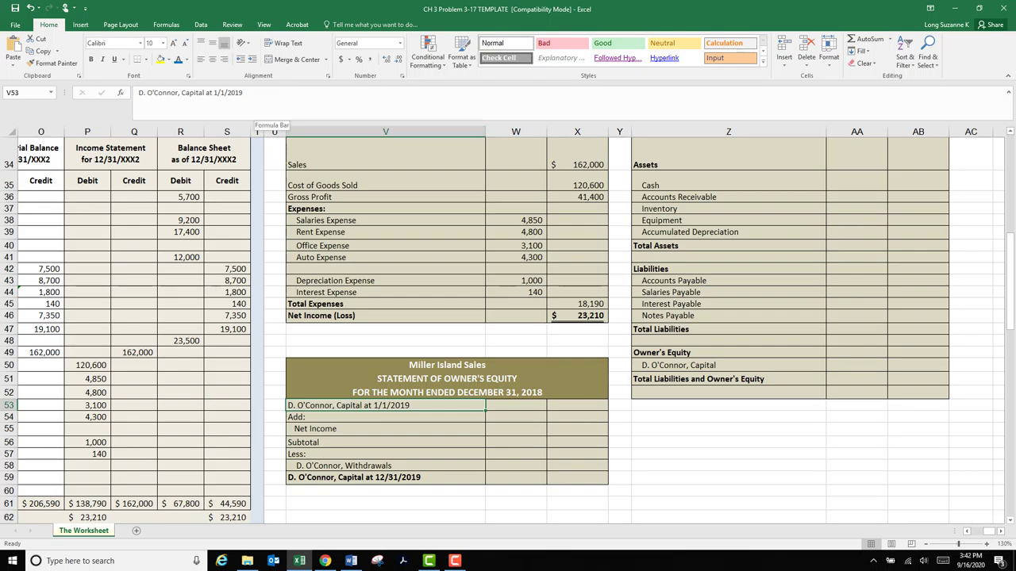
{"action": "left_click", "coordinate": [249, 94]}
{"action": "key", "text": "BackSpace"}
{"action": "key", "text": "BackSpace"}
{"action": "key", "text": "BackSpace"}
{"action": "key", "text": "BackSpace"}
{"action": "key", "text": "BackSpace"}
{"action": "key", "text": "BackSpace"}
{"action": "key", "text": "BackSpace"}
{"action": "key", "text": "BackSpace"}
{"action": "key", "text": "BackSpace"}
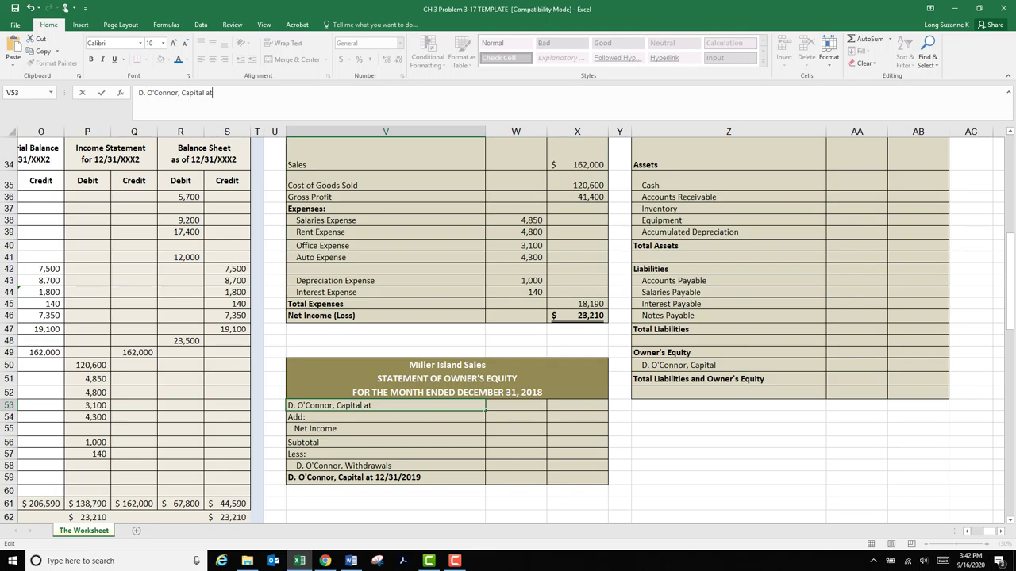
{"action": "key", "text": "BackSpace"}
{"action": "key", "text": "BackSpace"}
{"action": "type", "text": "Beginning"}
{"action": "key", "text": "Tab"}
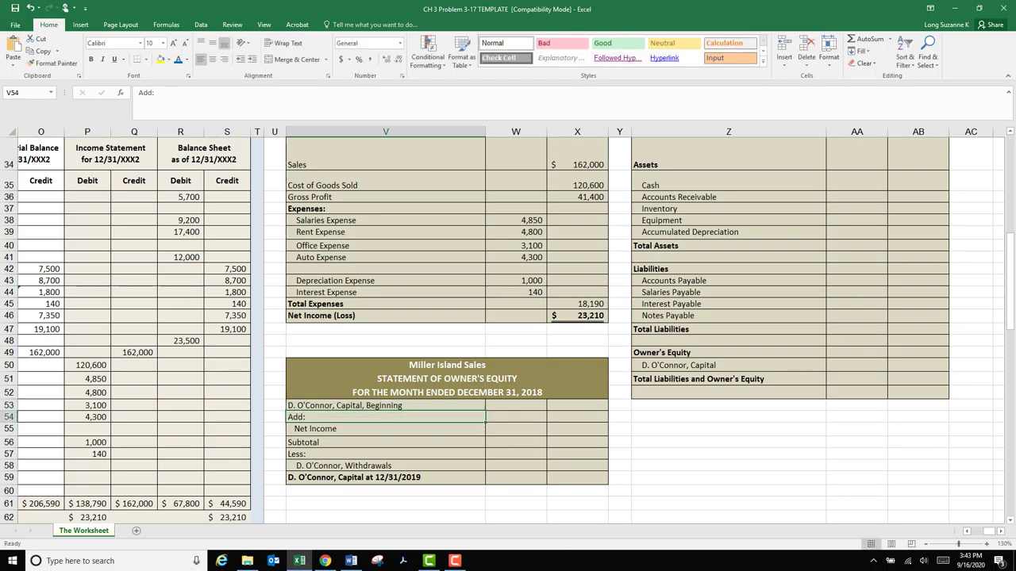
- Link the owner's beginning Capital in X53 to the worksheet with =S47 and Net Income in X55 to the income statement with =X46
{"action": "key", "text": "Tab"}
{"action": "type", "text": "="}
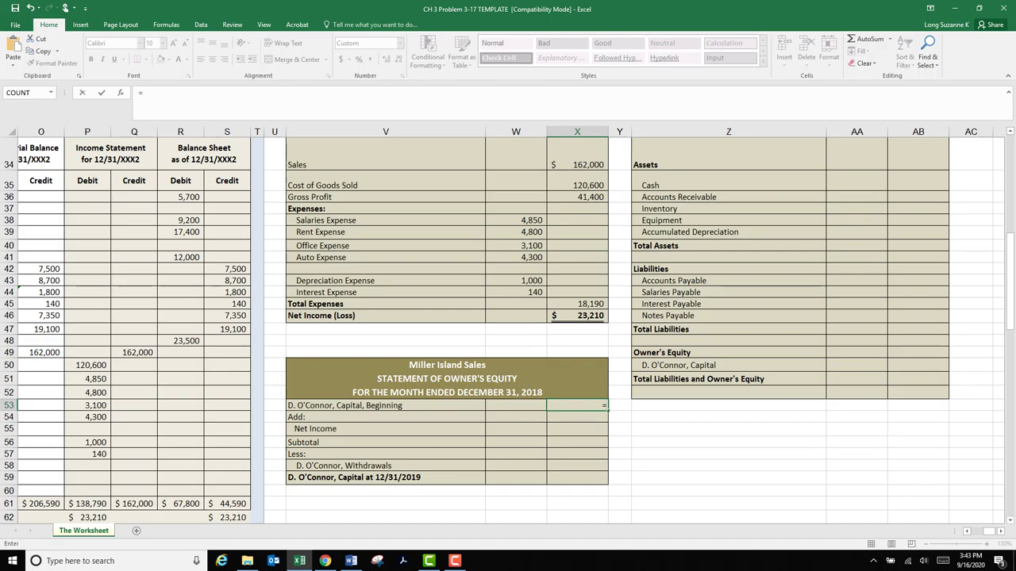
{"action": "left_click", "coordinate": [227, 329]}
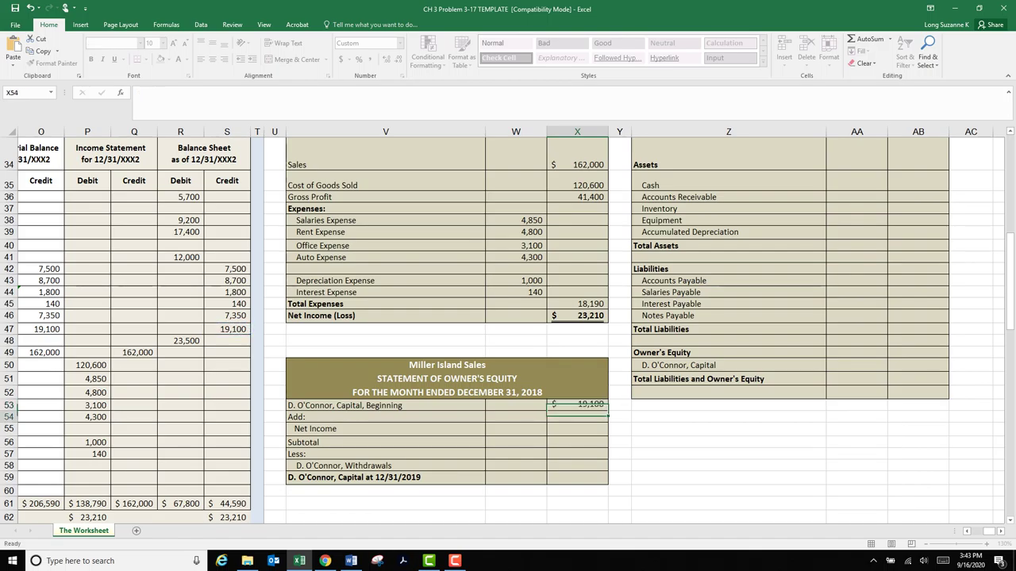
{"action": "key", "text": "Return"}
{"action": "key", "text": "Return"}
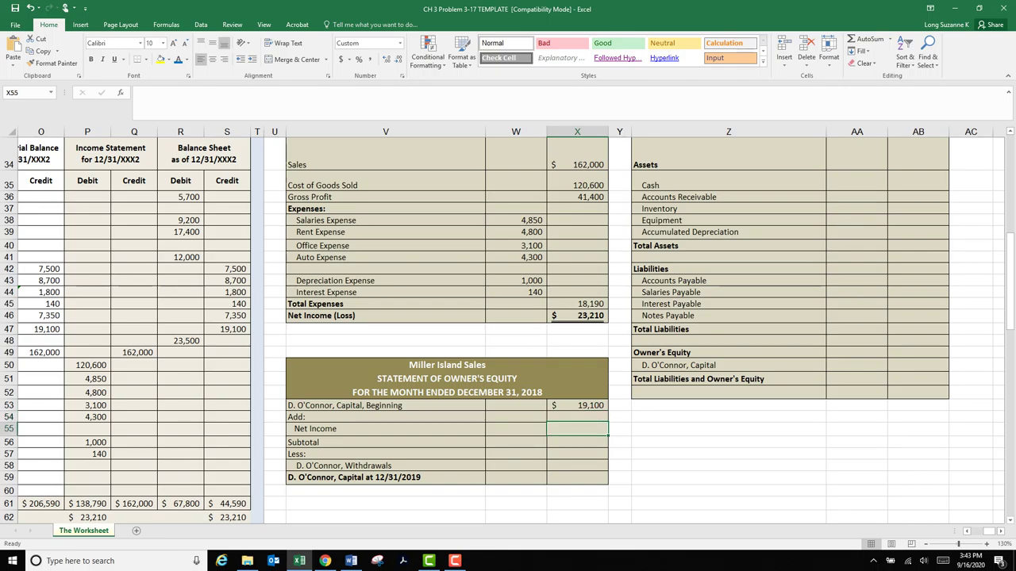
{"action": "type", "text": "="}
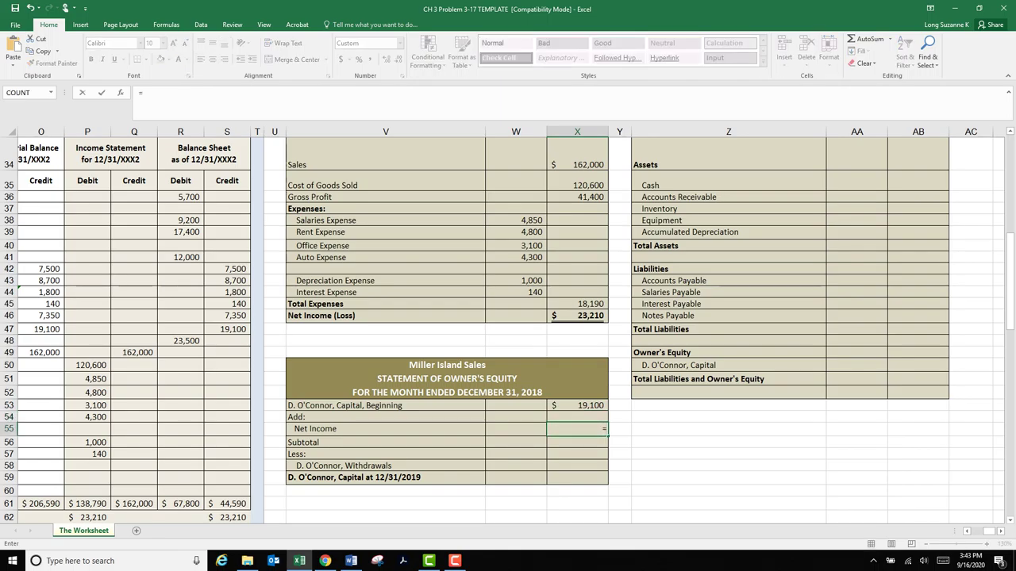
{"action": "left_click", "coordinate": [577, 316]}
{"action": "key", "text": "Return"}
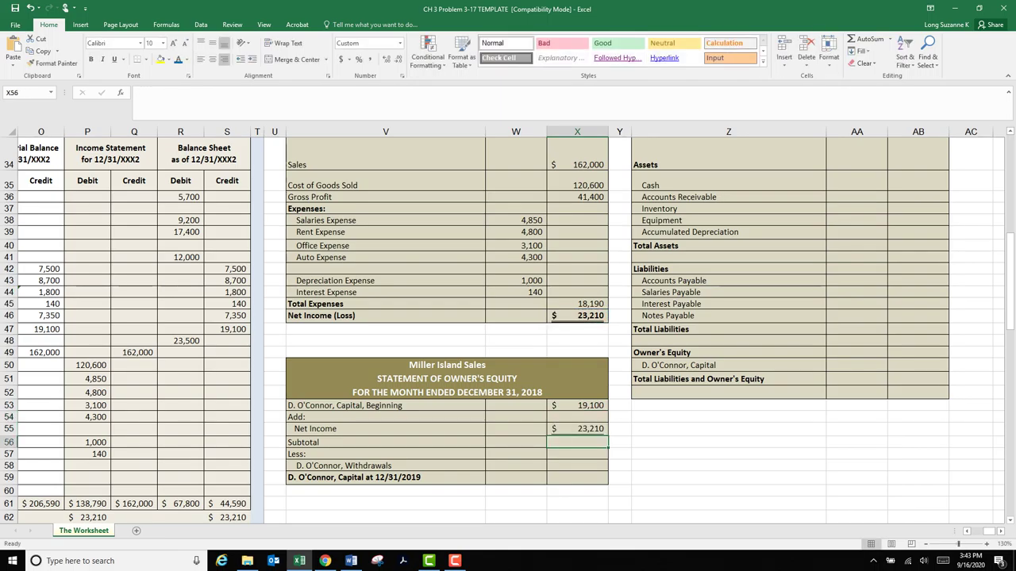
- Calculate the statement of owner's equity Subtotal in X56 with =SUM(X53:X55)
{"action": "left_click", "coordinate": [869, 38]}
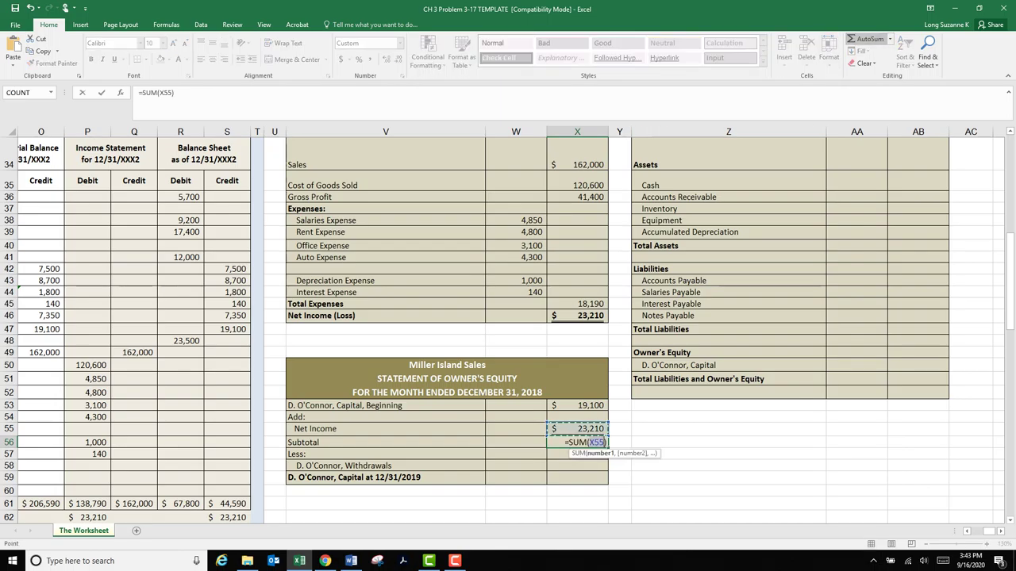
{"action": "key", "text": "shift+Up"}
{"action": "key", "text": "shift+Up"}
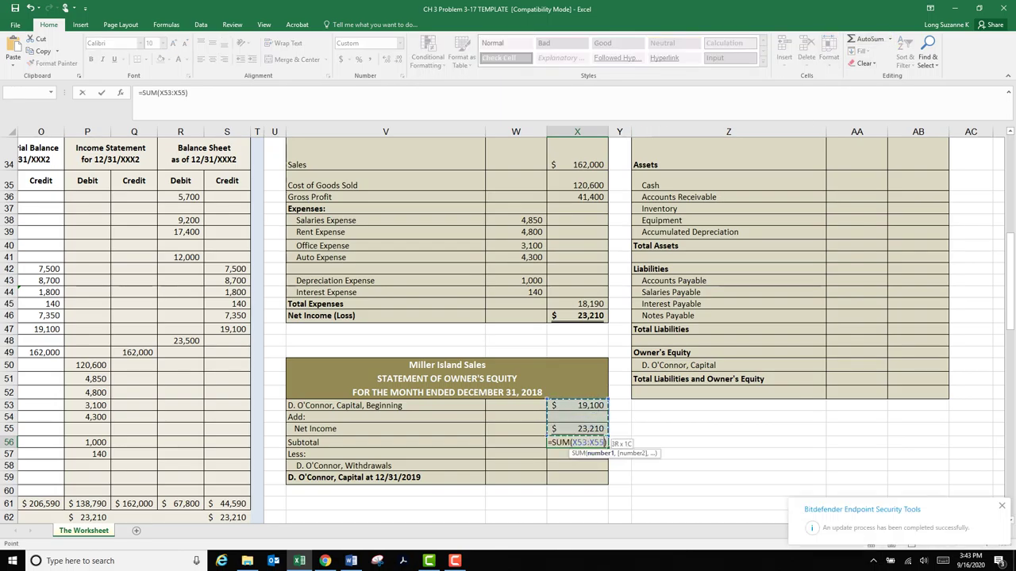
{"action": "key", "text": "Return"}
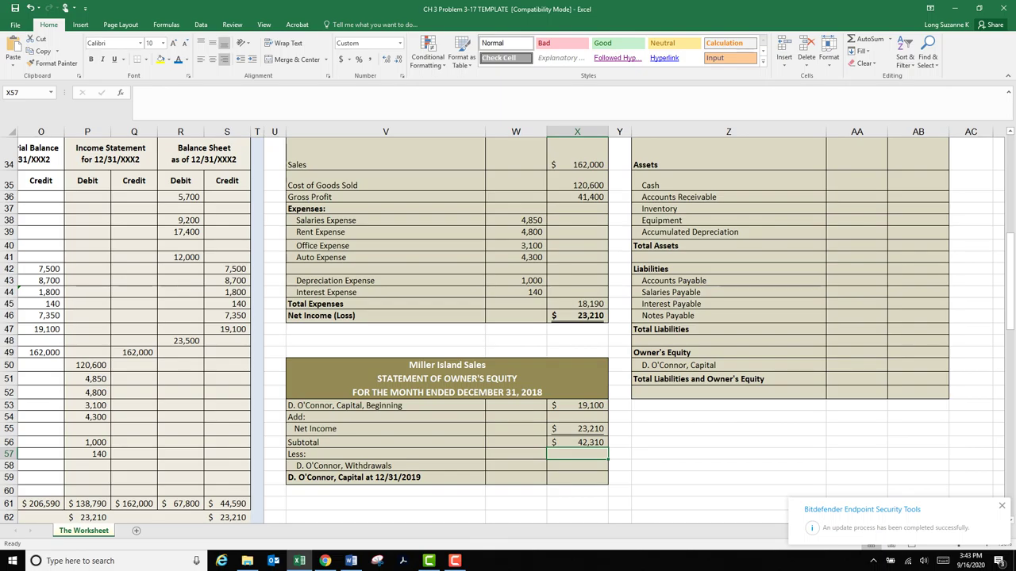
- Link the owner's Withdrawals in X58 to the worksheet's balance sheet debit column with =R48
{"action": "key", "text": "Down"}
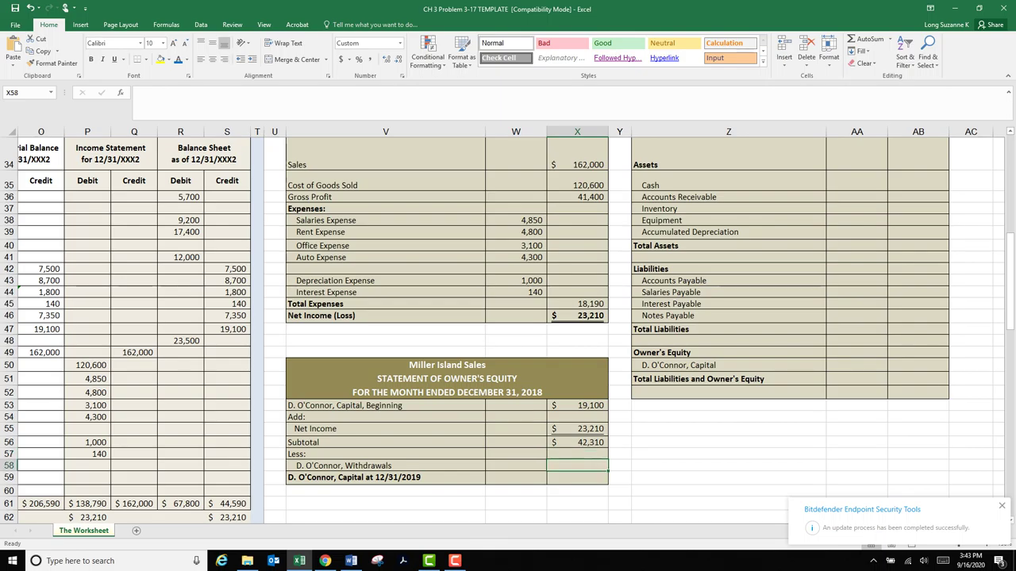
{"action": "type", "text": "="}
{"action": "left_click", "coordinate": [180, 340]}
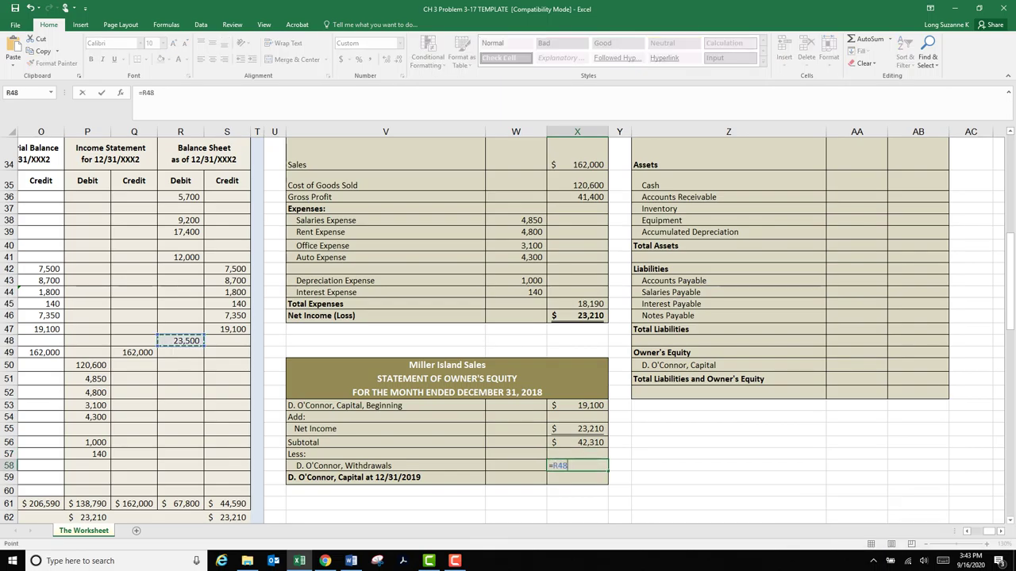
{"action": "key", "text": "Return"}
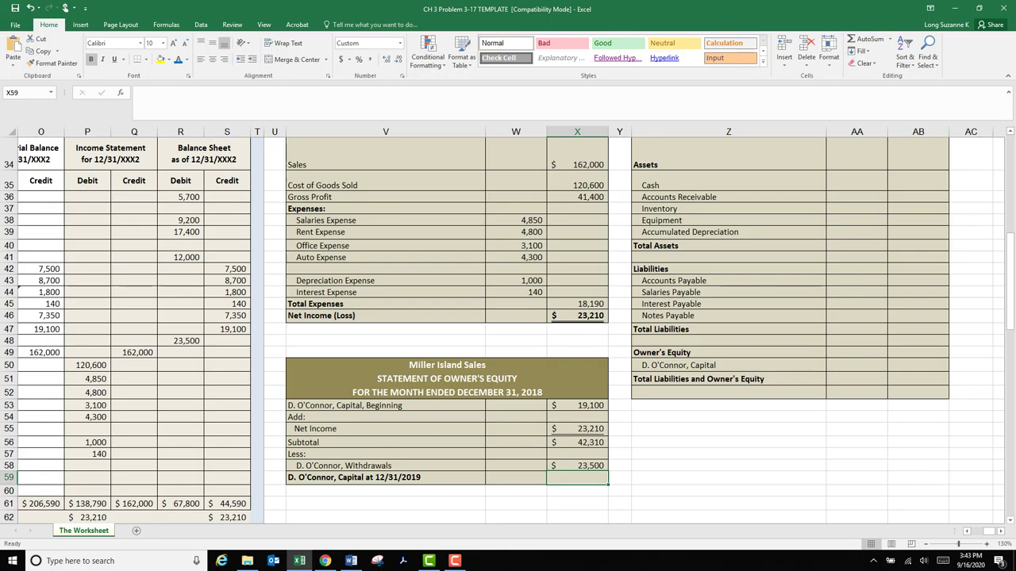
- Calculate the owner's ending Capital in X59 with =X56-X58
{"action": "type", "text": "="}
{"action": "left_click", "coordinate": [577, 442]}
{"action": "type", "text": "-"}
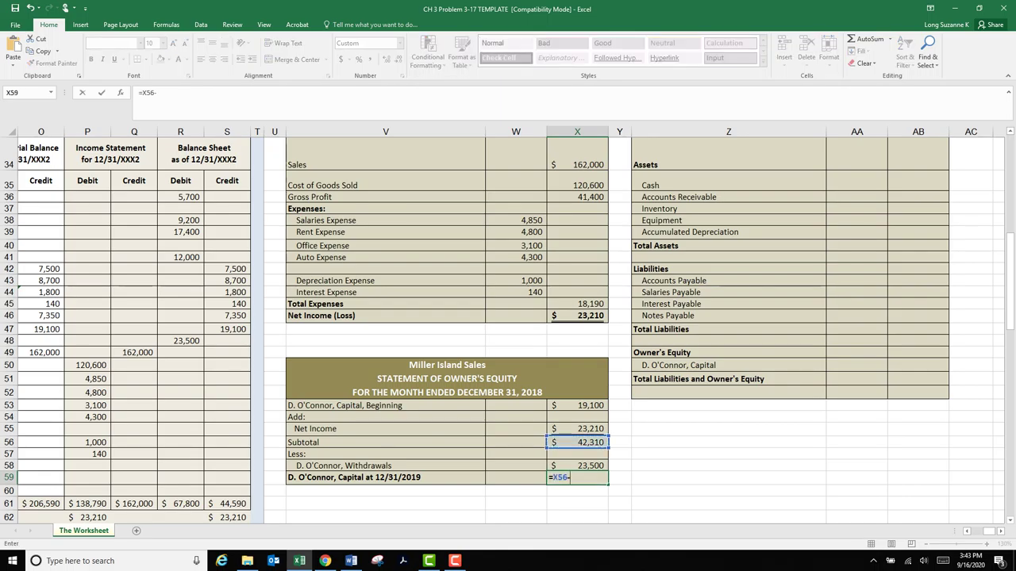
{"action": "left_click", "coordinate": [577, 466]}
{"action": "key", "text": "Return"}
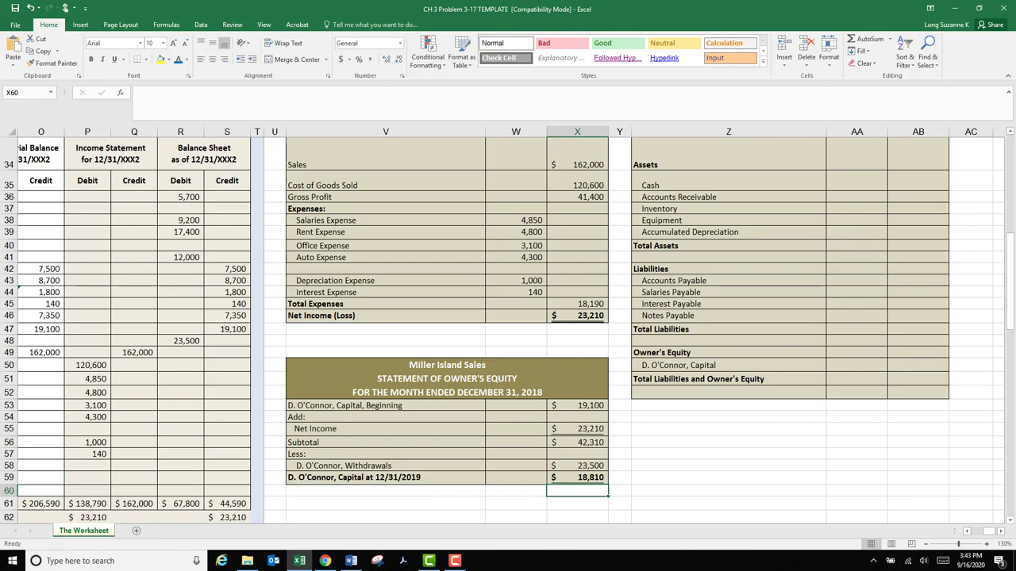
- Fill the balance sheet's Cash in AB35 with =R36 and Accounts Receivable in AB36 with =R38
{"action": "left_click", "coordinate": [857, 181]}
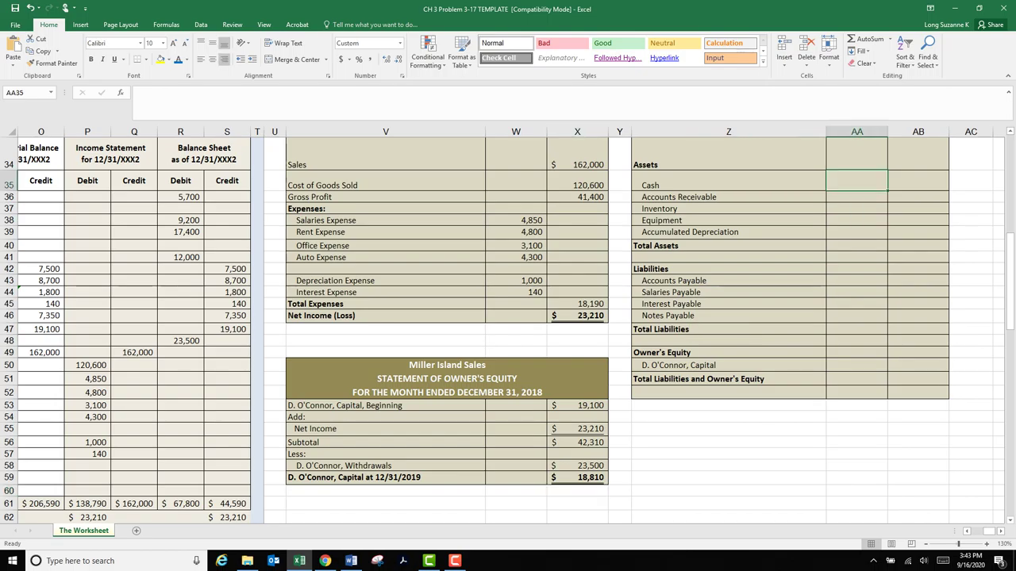
{"action": "left_click", "coordinate": [919, 181]}
{"action": "type", "text": "="}
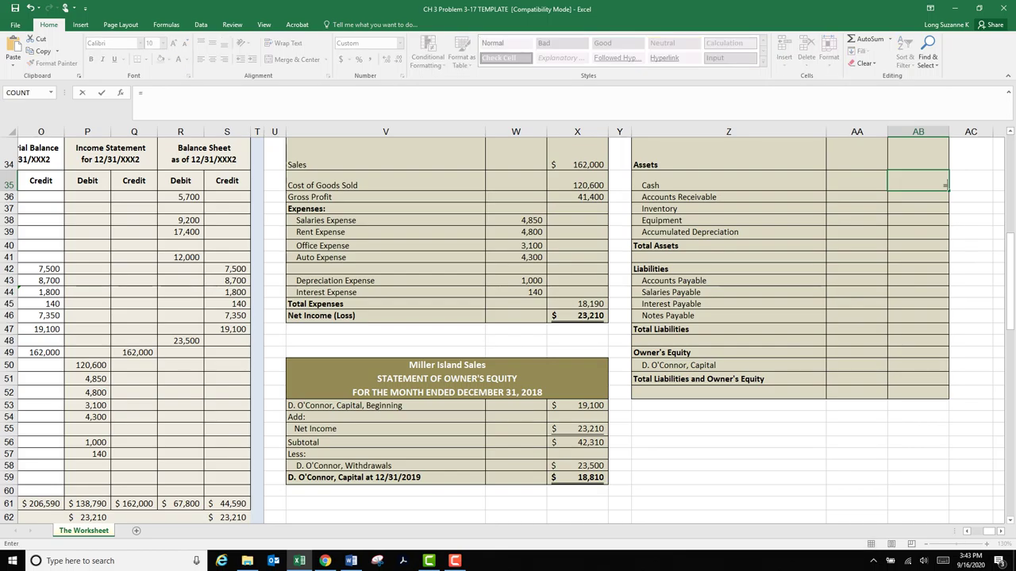
{"action": "left_click", "coordinate": [180, 197]}
{"action": "key", "text": "Return"}
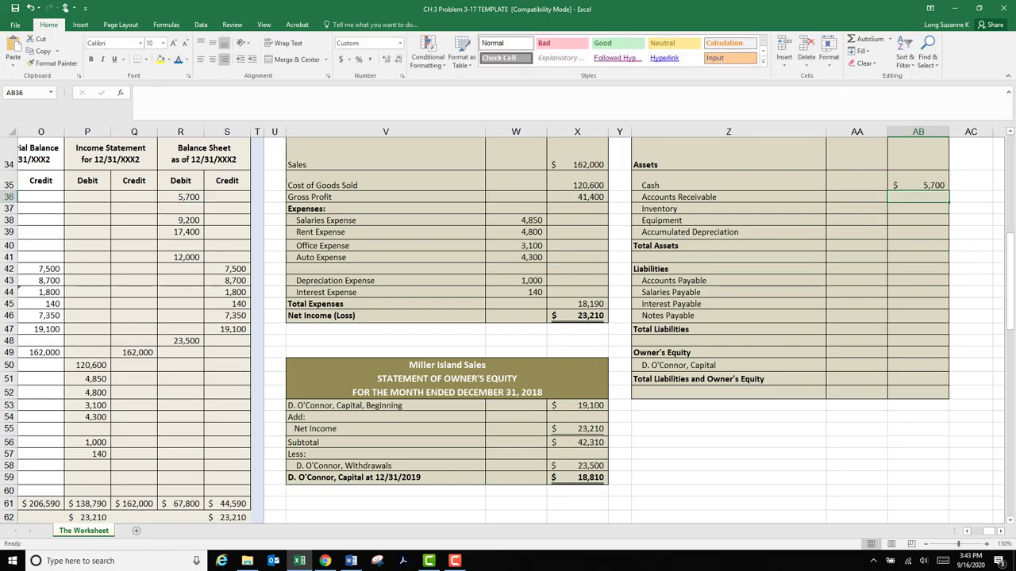
{"action": "type", "text": "="}
{"action": "left_click", "coordinate": [180, 220]}
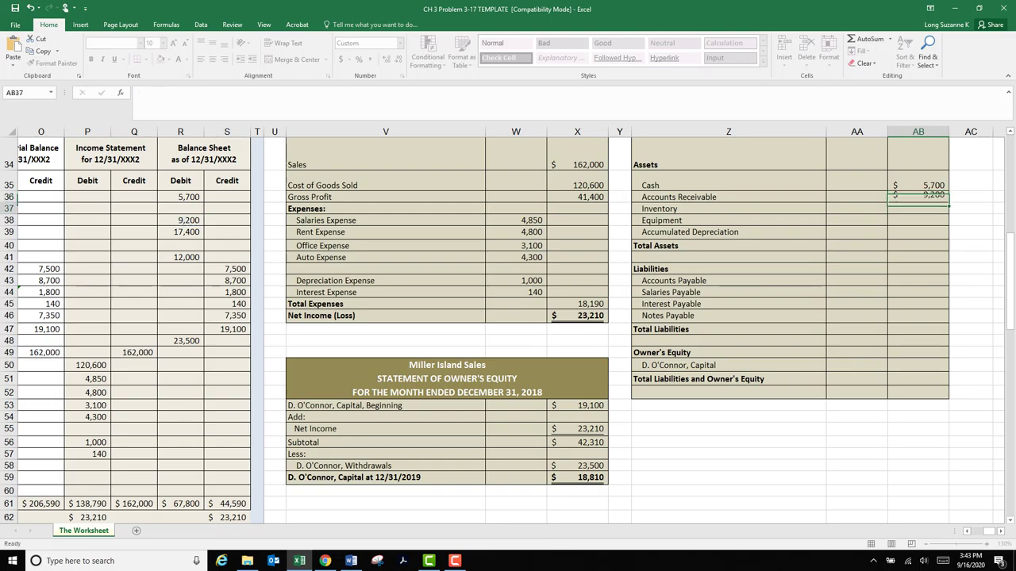
{"action": "key", "text": "Return"}
- Fill the balance sheet's Inventory in AB37 with =R39 and Equipment in AB38 with =R41
{"action": "type", "text": "="}
{"action": "left_click", "coordinate": [180, 232]}
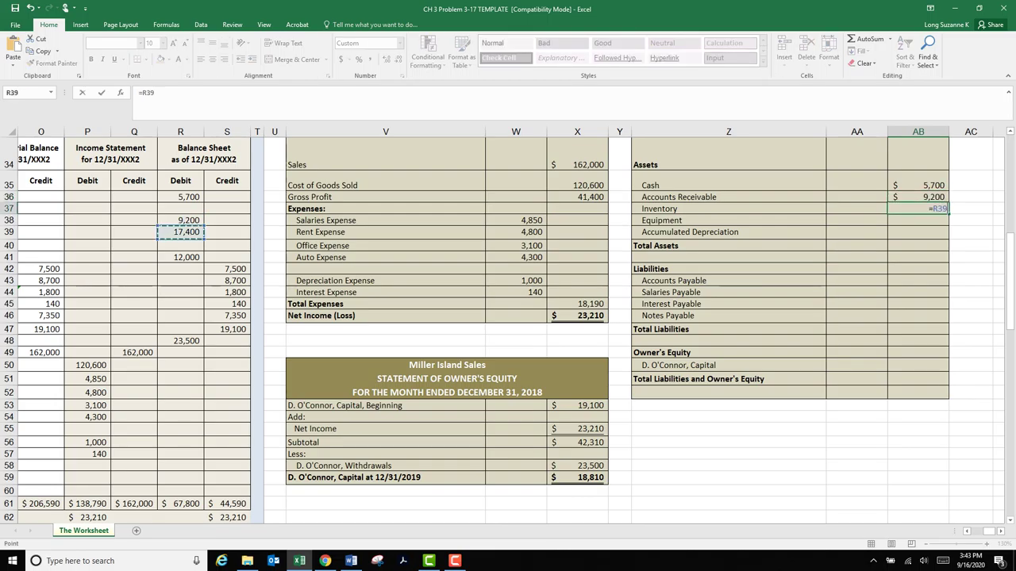
{"action": "key", "text": "Return"}
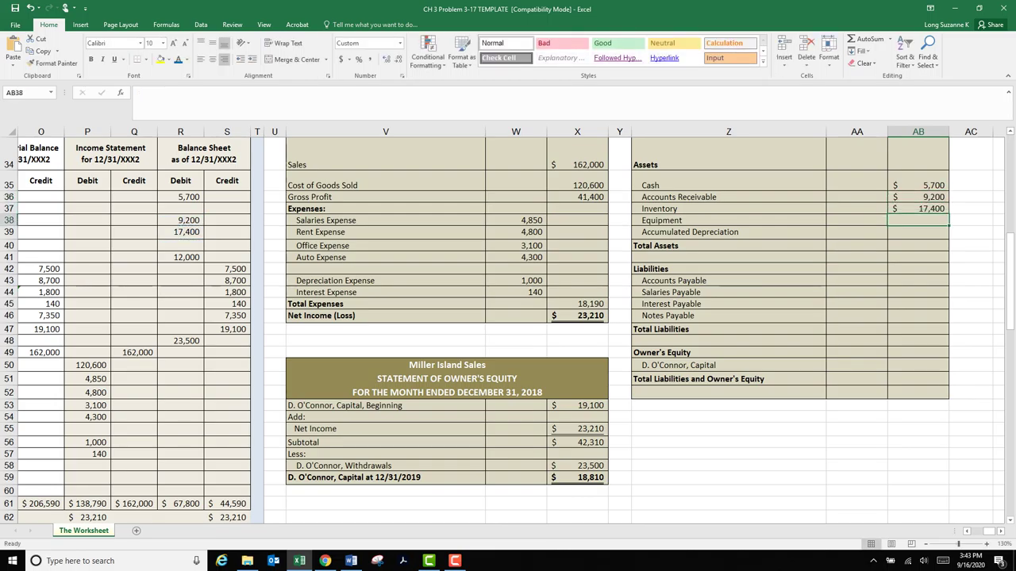
{"action": "type", "text": "="}
{"action": "left_click", "coordinate": [183, 258]}
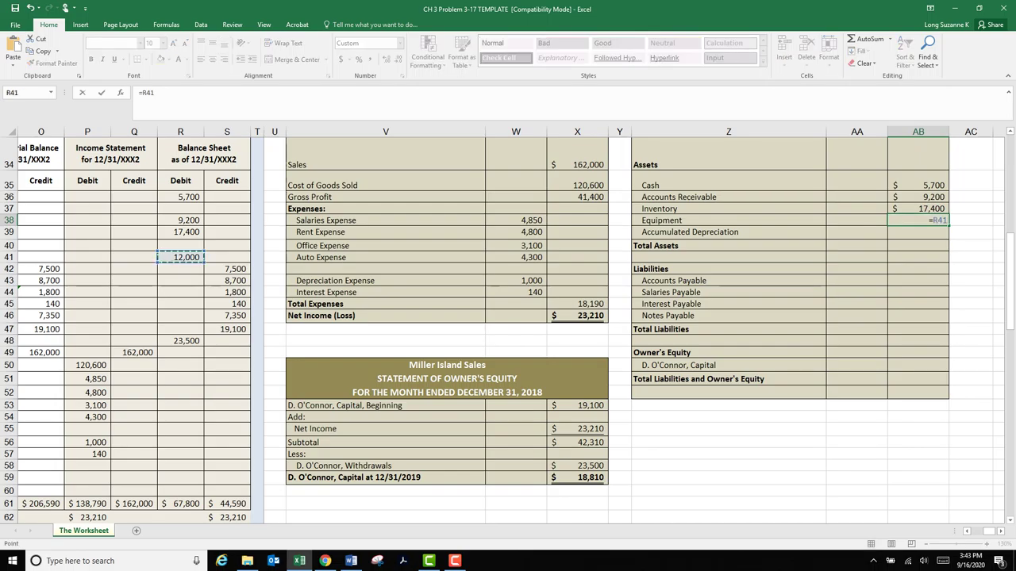
{"action": "key", "text": "Return"}
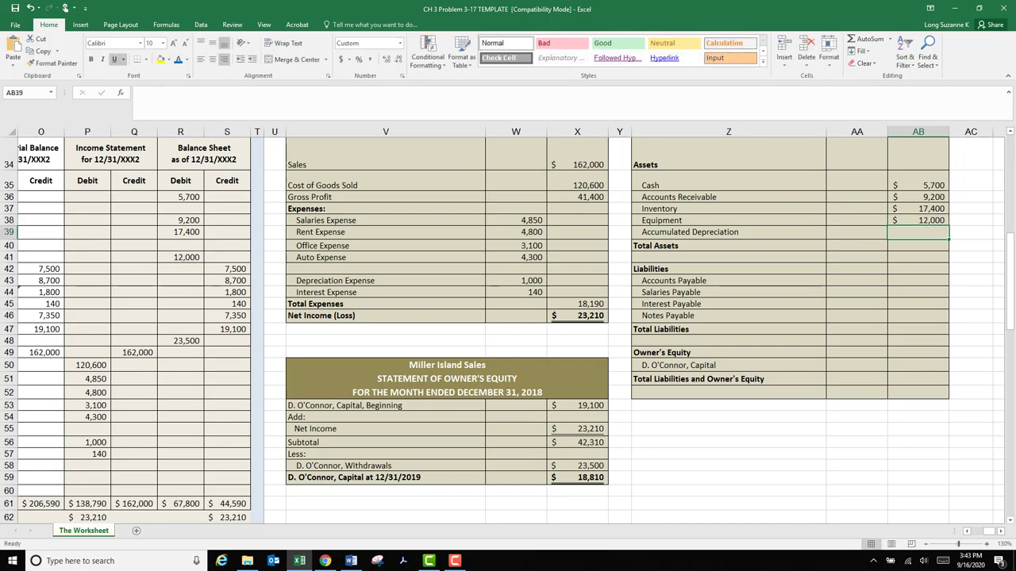
- Enter Accumulated Depreciation in AB39 as the negative of S42, and calculate Total Assets in AB40 with =SUM(AB35:AB39)
{"action": "type", "text": "="}
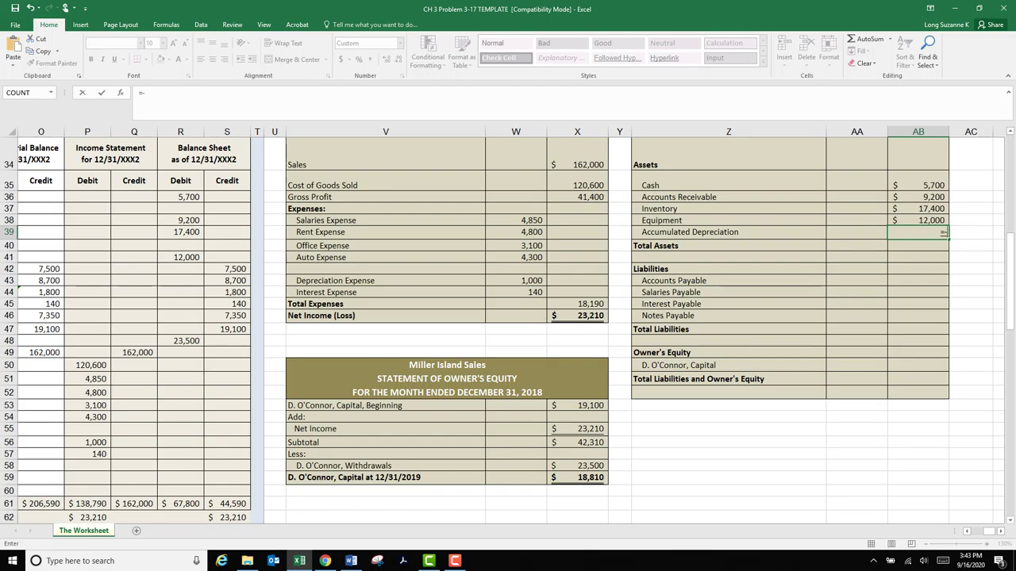
{"action": "type", "text": "-"}
{"action": "left_click", "coordinate": [227, 269]}
{"action": "key", "text": "Return"}
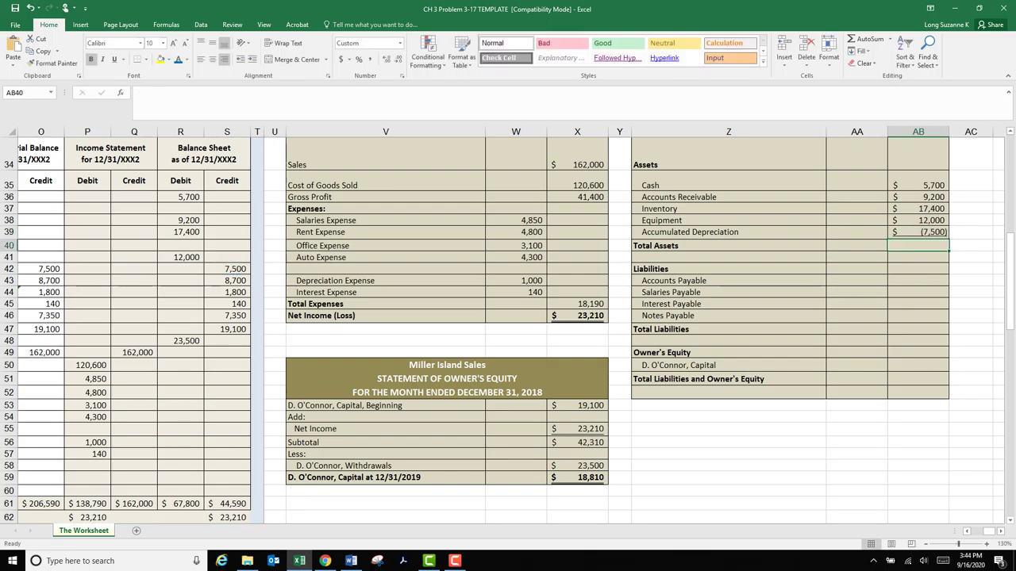
{"action": "left_click", "coordinate": [869, 39]}
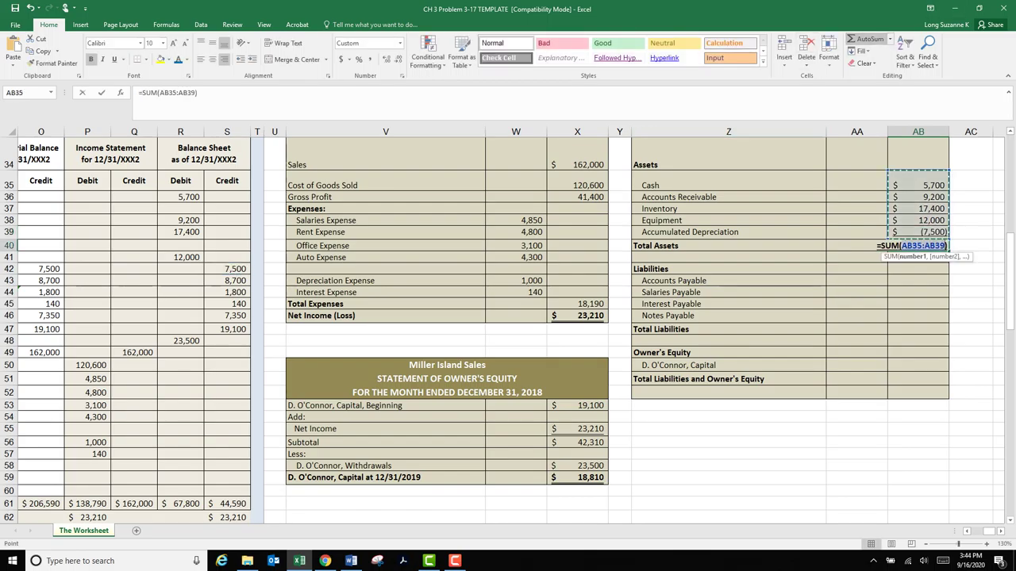
{"action": "key", "text": "Return"}
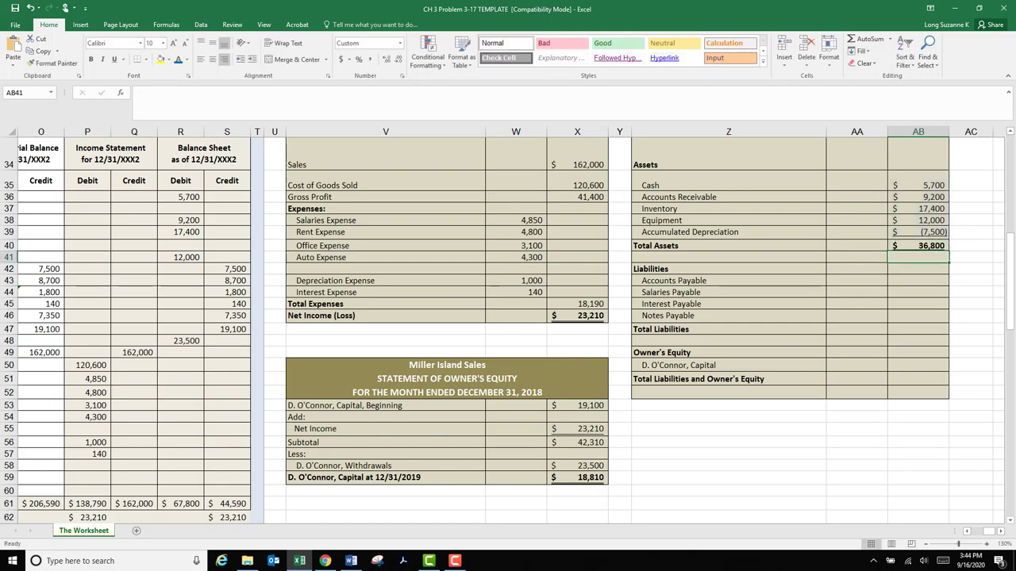
- Link the balance sheet's Accounts Payable in AB43 to the worksheet with =S43
{"action": "left_click", "coordinate": [918, 281]}
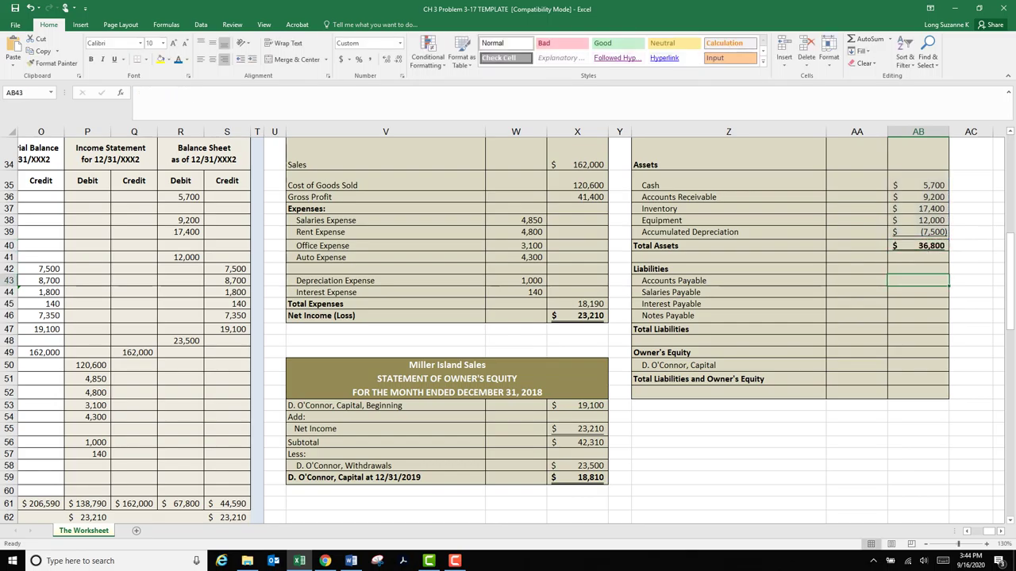
{"action": "type", "text": "="}
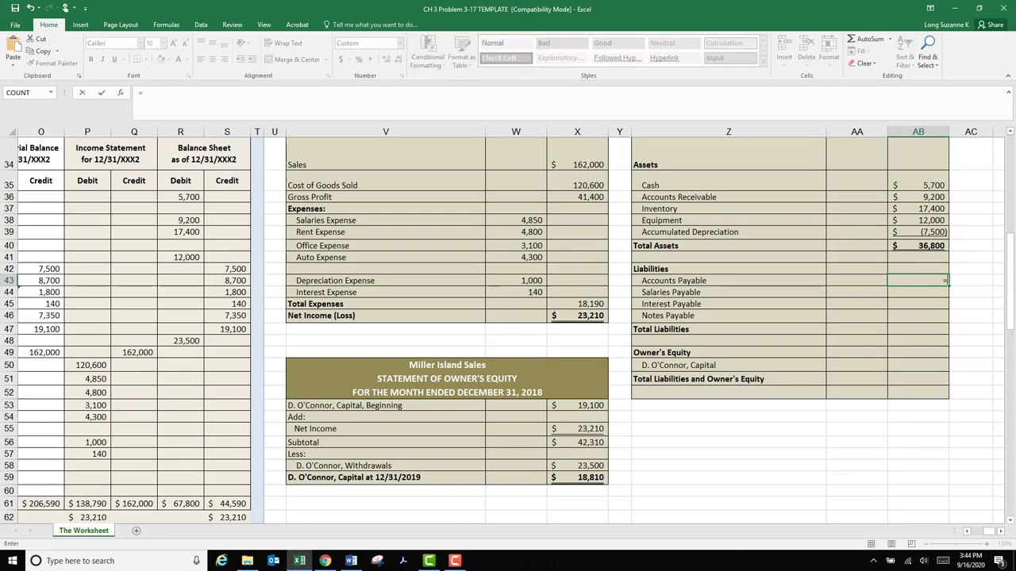
{"action": "left_click", "coordinate": [235, 280]}
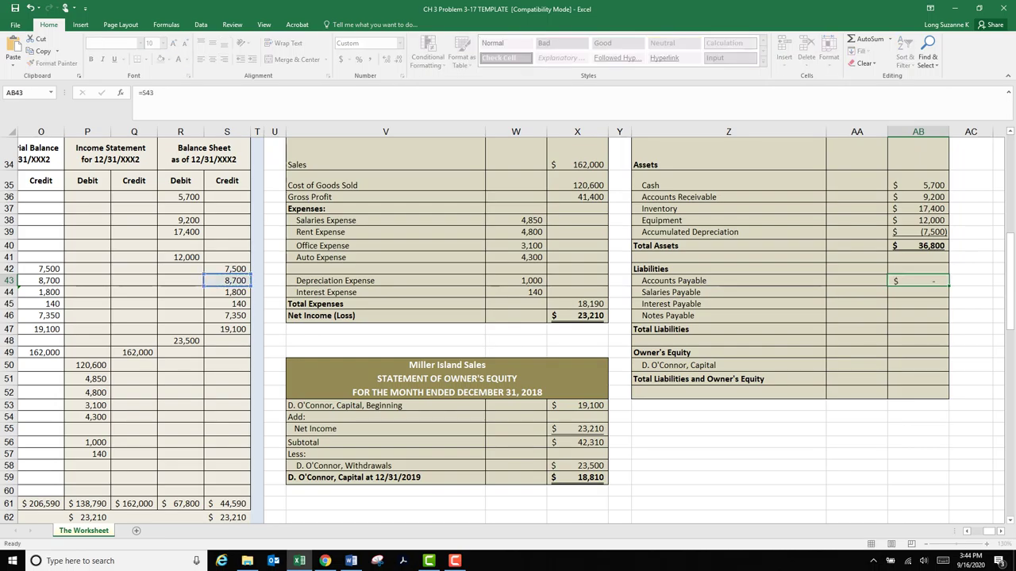
{"action": "key", "text": "Return"}
{"action": "left_click", "coordinate": [918, 281]}
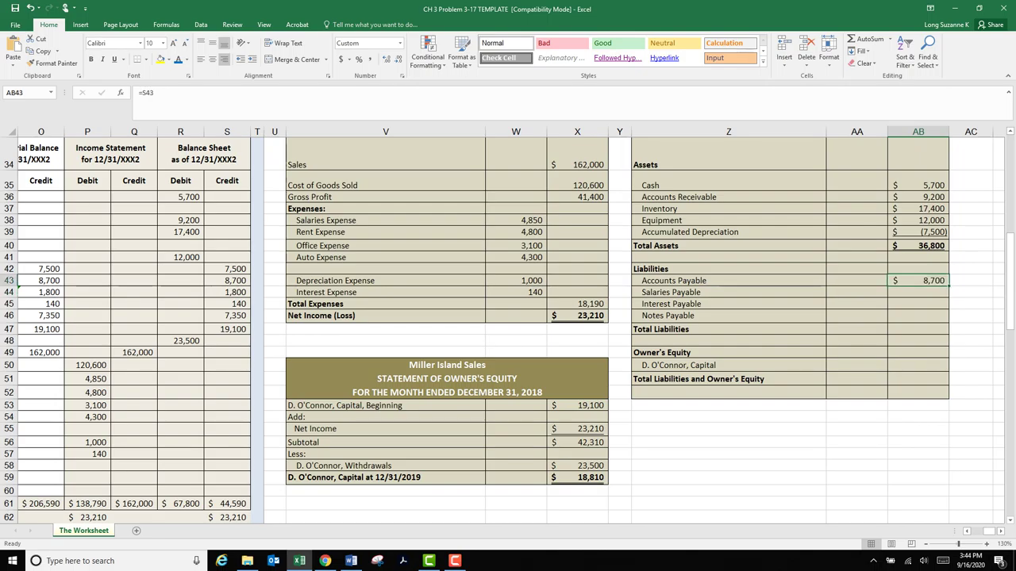
{"action": "mouse_move", "coordinate": [948, 286]}
{"action": "left_mouse_down"}
{"action": "mouse_move", "coordinate": [949, 305]}
{"action": "mouse_move", "coordinate": [948, 286]}
{"action": "left_mouse_up"}
- Fill the balance sheet's Salaries Payable in AB44 with =S44 and Interest Payable in AB45 with =S45
{"action": "left_click", "coordinate": [918, 292]}
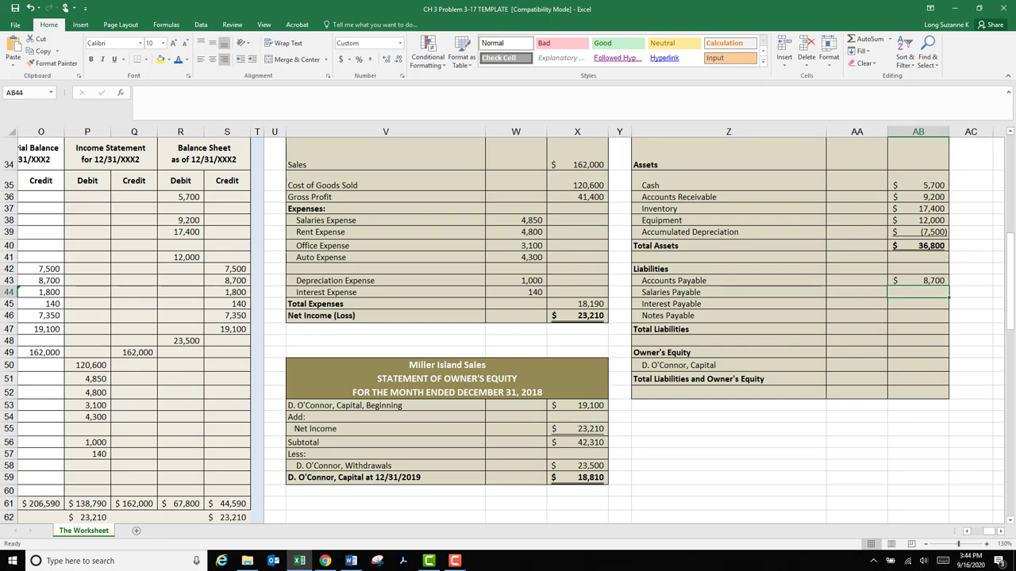
{"action": "type", "text": "="}
{"action": "left_click", "coordinate": [227, 292]}
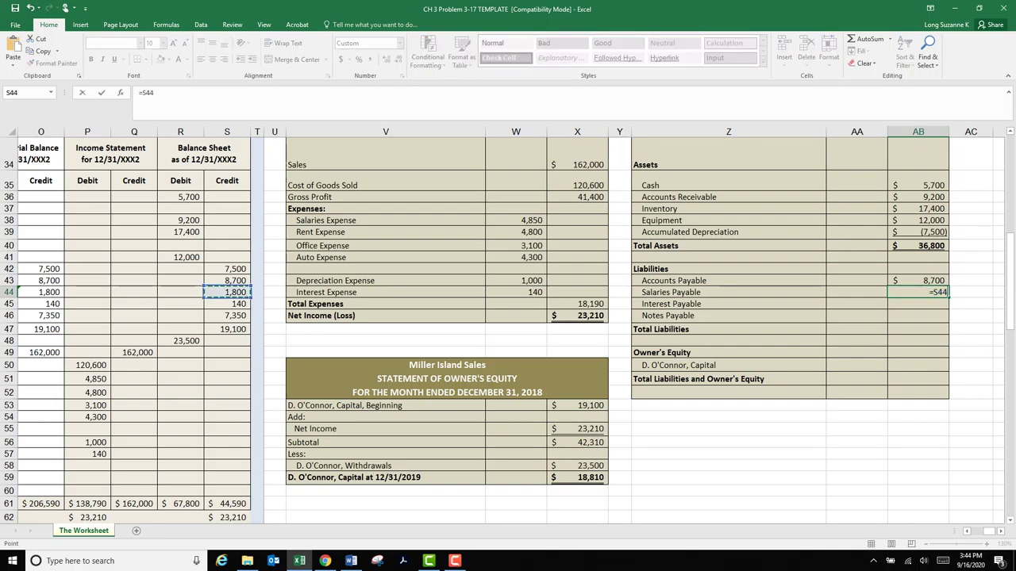
{"action": "key", "text": "Return"}
{"action": "type", "text": "="}
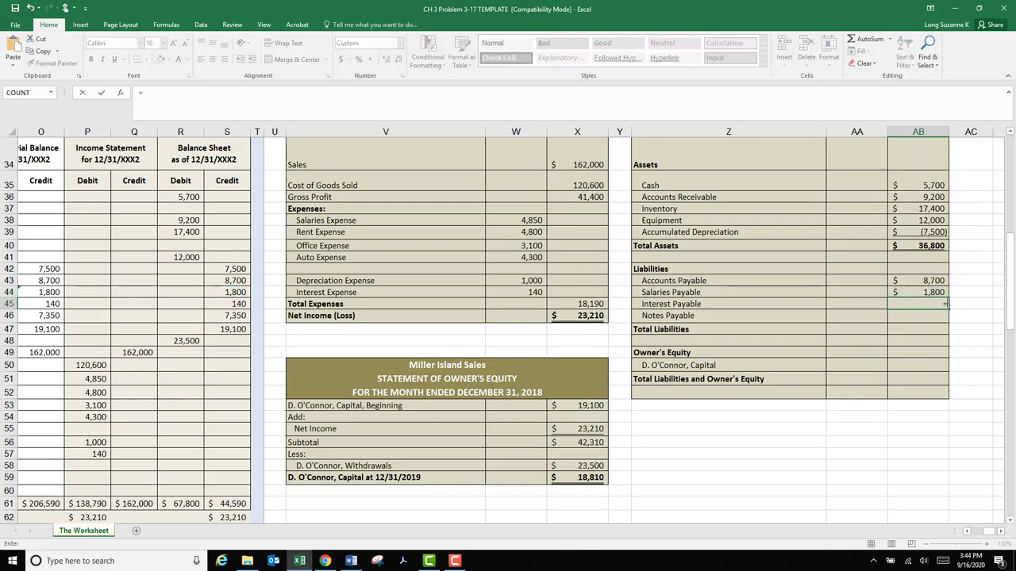
{"action": "left_click", "coordinate": [227, 304]}
{"action": "key", "text": "Return"}
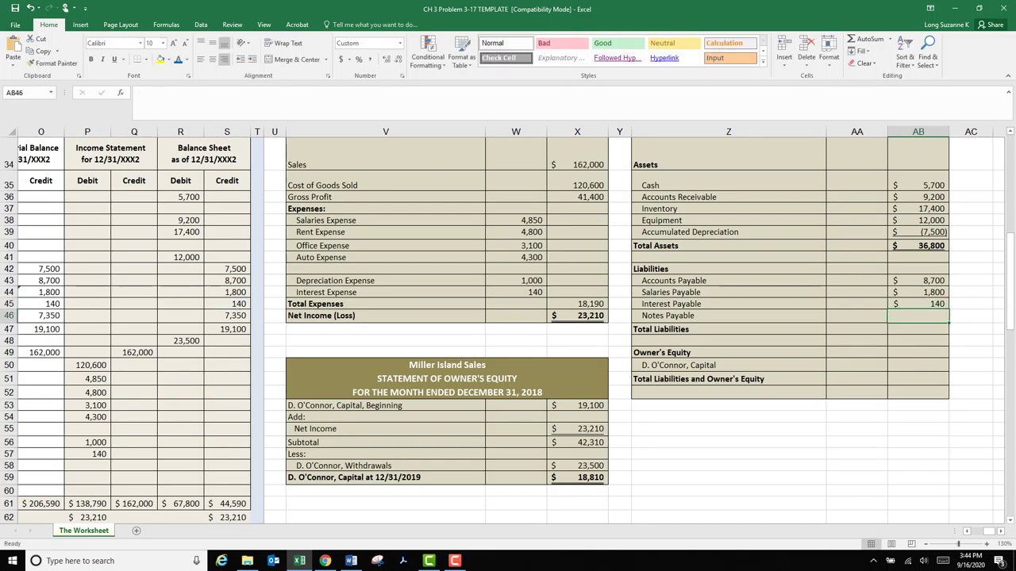
- Link the balance sheet's Notes Payable in AB46 to the worksheet with =S46
{"action": "type", "text": "="}
{"action": "left_click", "coordinate": [227, 315]}
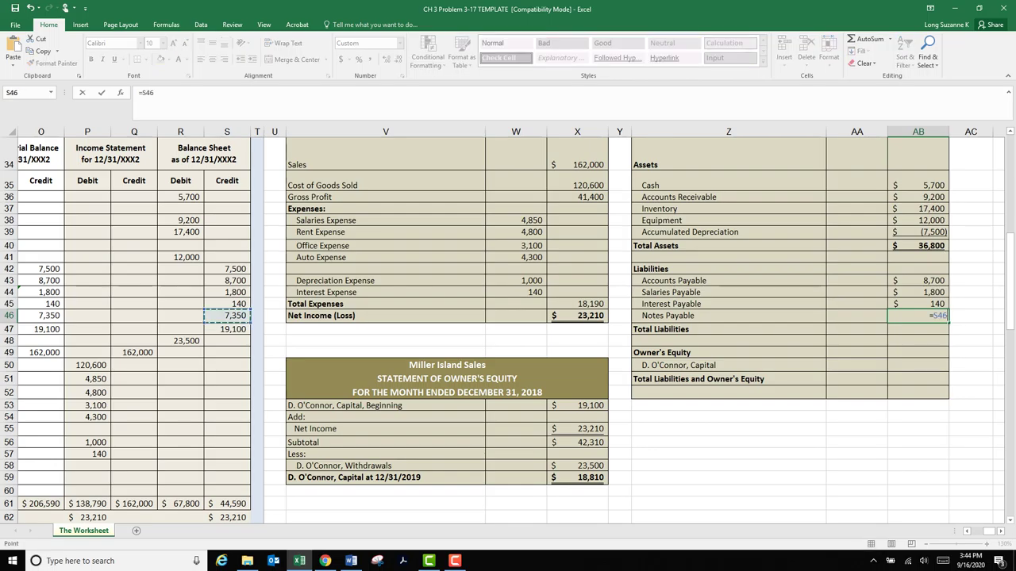
{"action": "key", "text": "Return"}
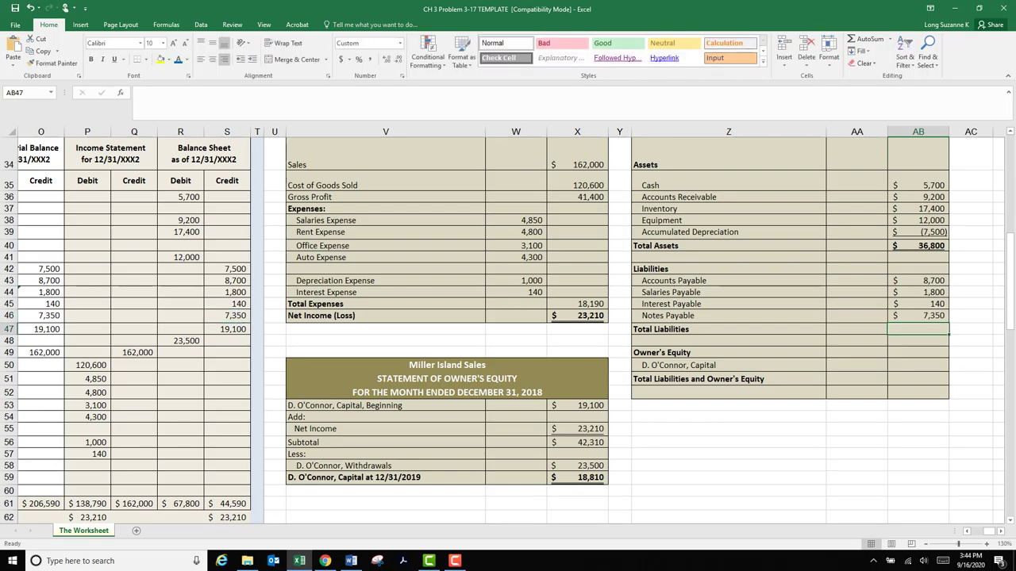
- Calculate the balance sheet's Total Liabilities in AB47 with AutoSum over AB43:AB46
{"action": "scroll", "coordinate": [508, 325], "scroll_direction": "left", "scroll_amount": 5}
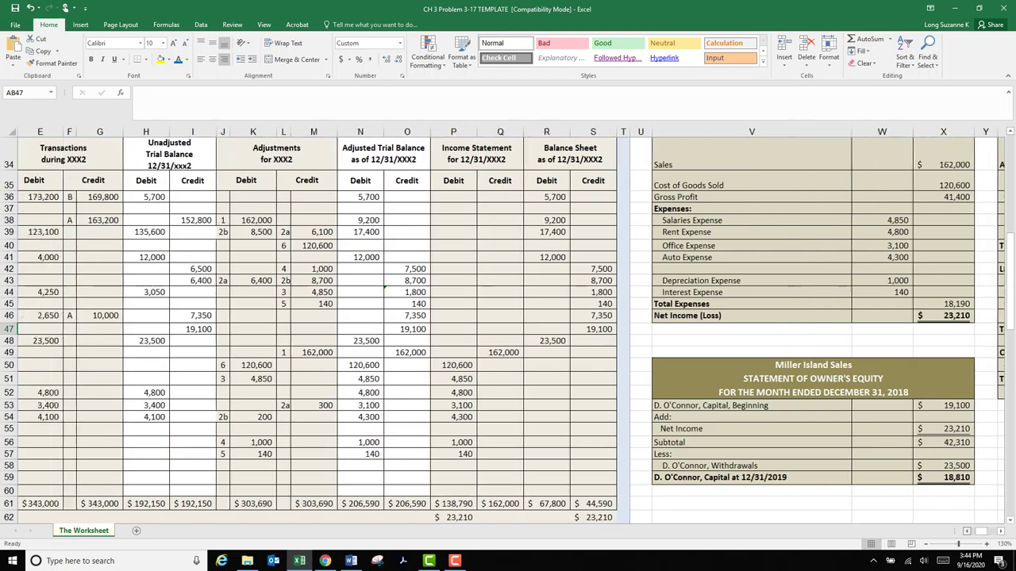
{"action": "left_click", "coordinate": [967, 532]}
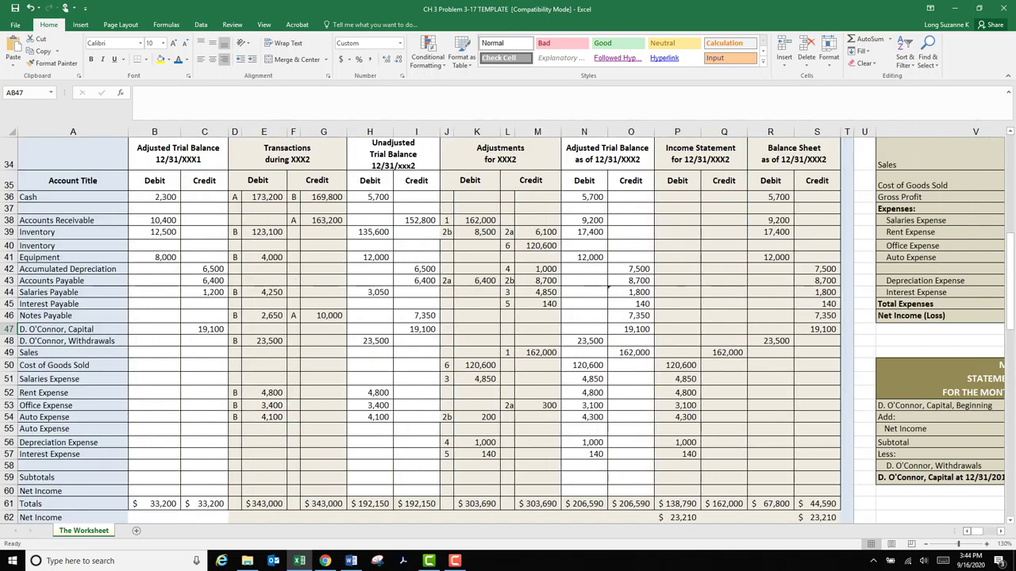
{"action": "left_click", "coordinate": [1001, 531]}
{"action": "scroll", "coordinate": [508, 326], "scroll_direction": "right", "scroll_amount": 7}
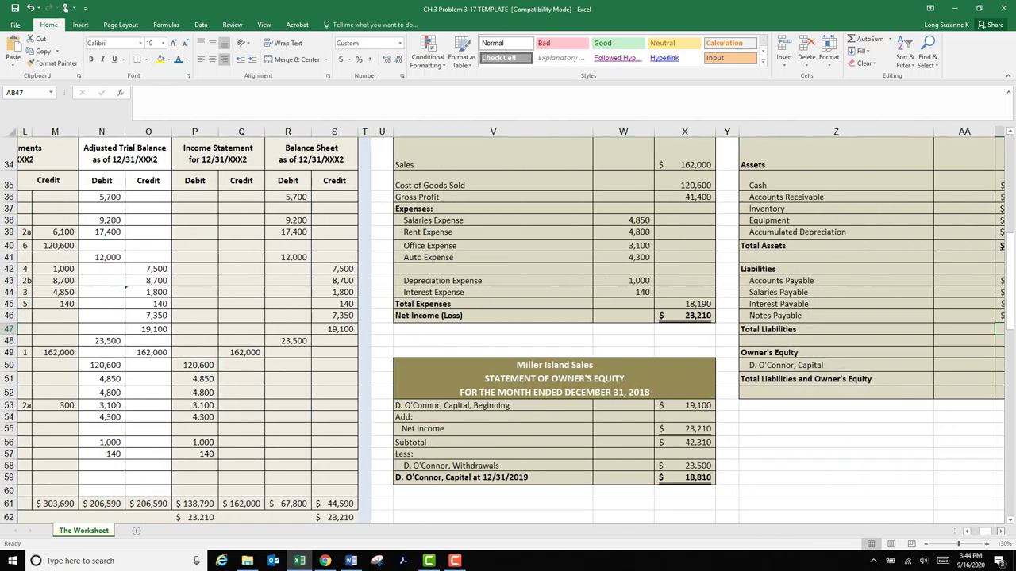
{"action": "scroll", "coordinate": [508, 326], "scroll_direction": "right", "scroll_amount": 2}
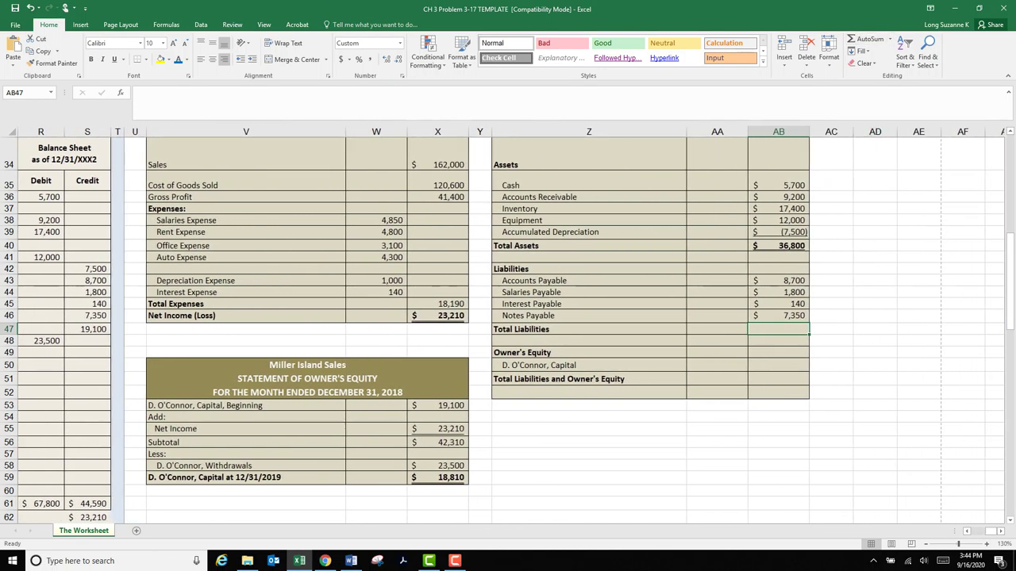
{"action": "left_click", "coordinate": [867, 38]}
{"action": "left_click_drag", "start_coordinate": [778, 280], "coordinate": [804, 316]}
{"action": "key", "text": "Return"}
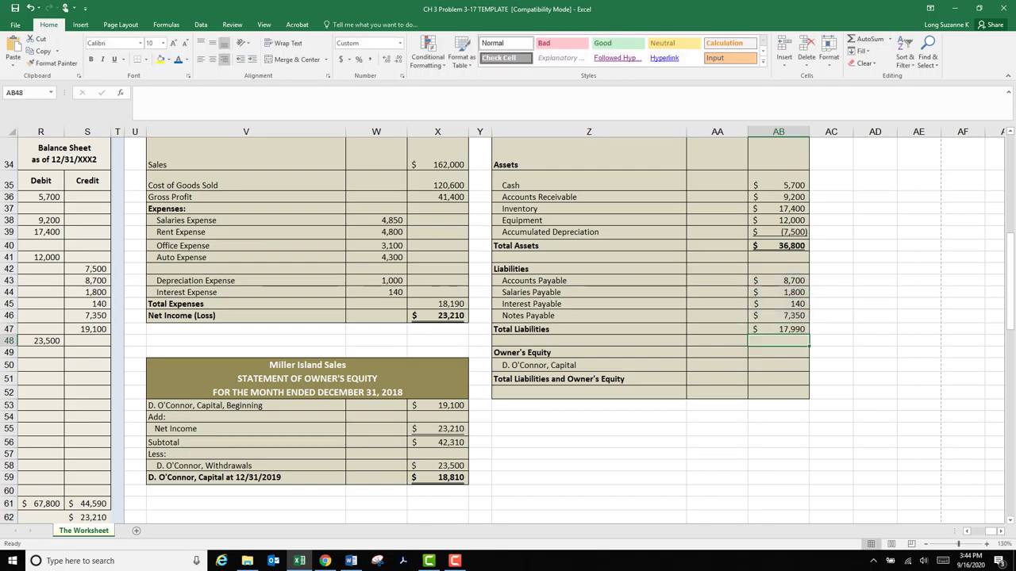
- Link the owner's capital on the balance sheet in AB50 to the statement of owner's equity with =X59
{"action": "left_click", "coordinate": [779, 365]}
{"action": "type", "text": "="}
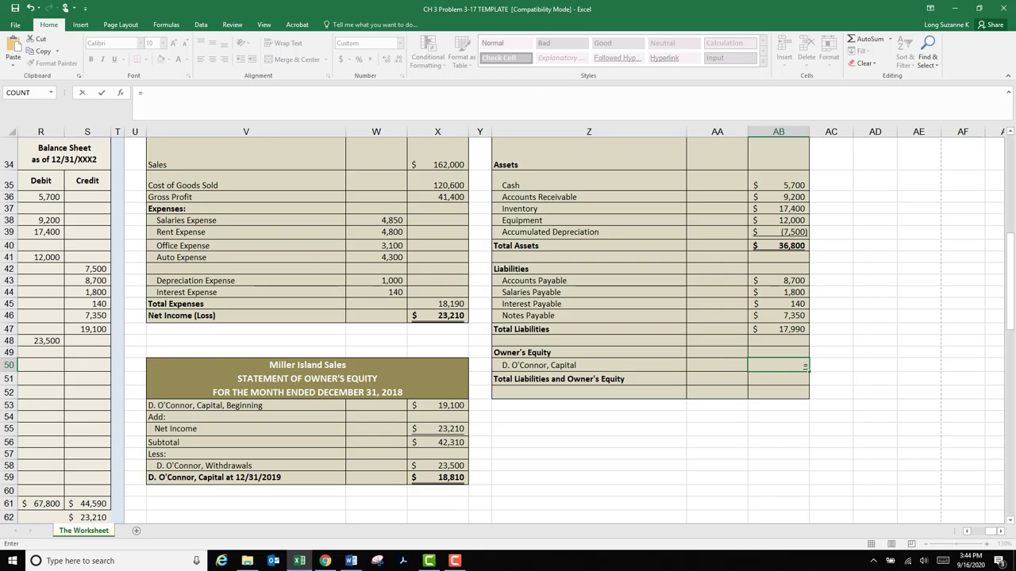
{"action": "left_click", "coordinate": [436, 477]}
{"action": "key", "text": "Return"}
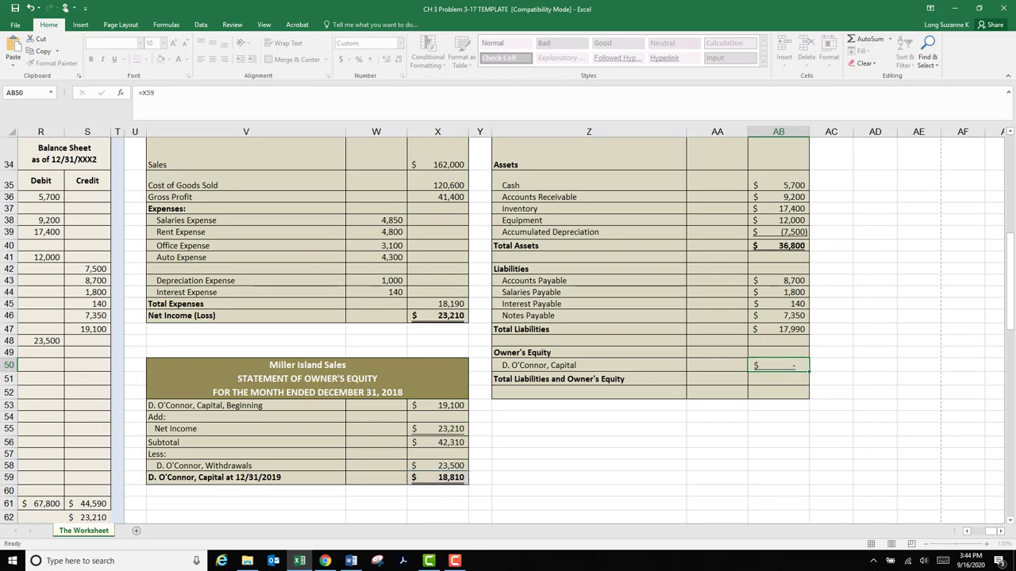
- Calculate Total Liabilities and Owner's Equity in AB51 with =AB47+AB50
{"action": "type", "text": "="}
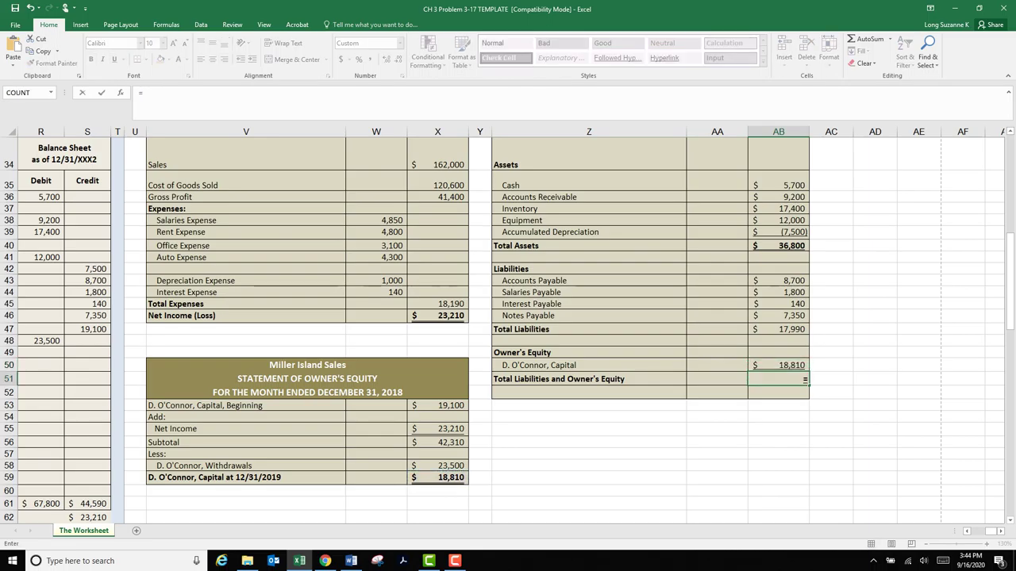
{"action": "key", "text": "Up"}
{"action": "key", "text": "Up"}
{"action": "key", "text": "Up"}
{"action": "key", "text": "Up"}
{"action": "type", "text": "+"}
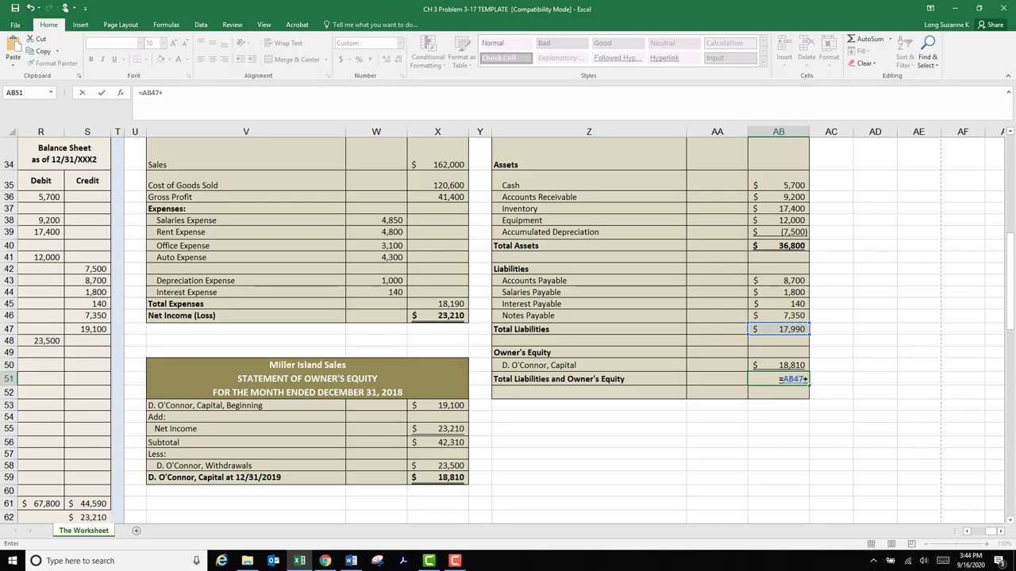
{"action": "key", "text": "Up"}
{"action": "key", "text": "Return"}
- Compare Total Assets with Total Liabilities and Owner's Equity, and trace the owner's capital back through the equity statement to net income
{"action": "left_click", "coordinate": [831, 454]}
{"action": "left_click", "coordinate": [778, 380]}
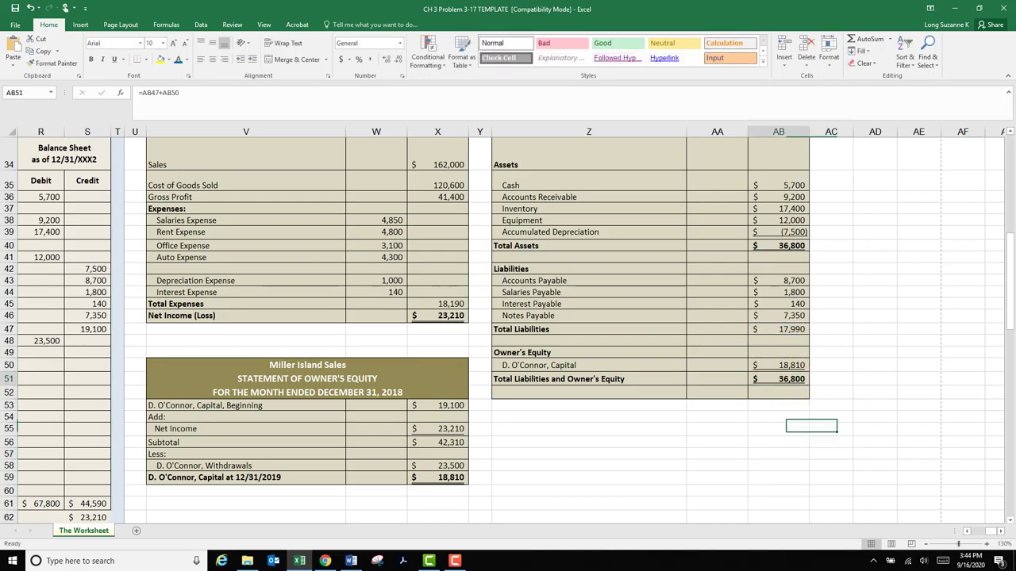
{"action": "left_click", "coordinate": [779, 246]}
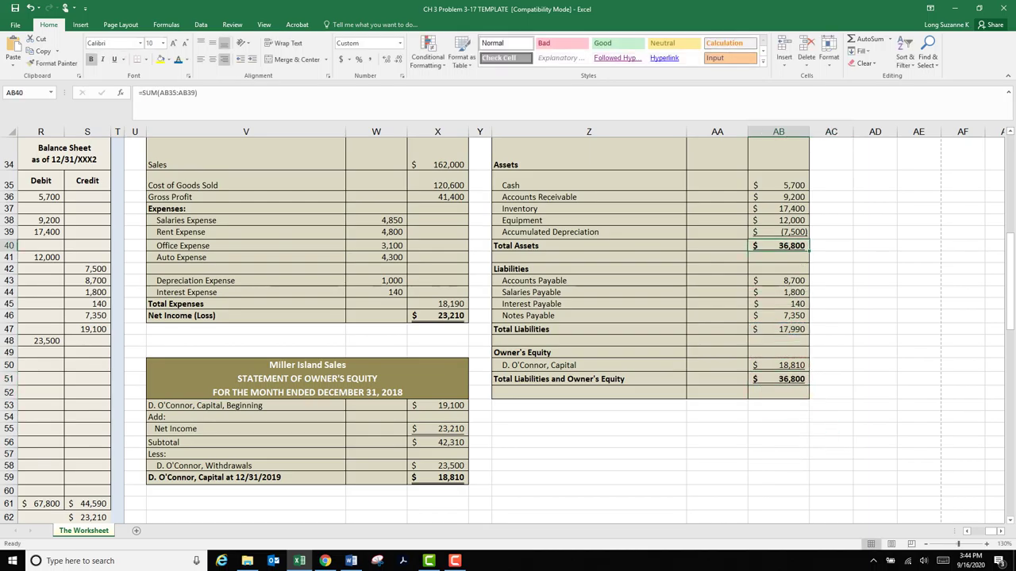
{"action": "left_click", "coordinate": [778, 380]}
{"action": "left_click", "coordinate": [963, 304]}
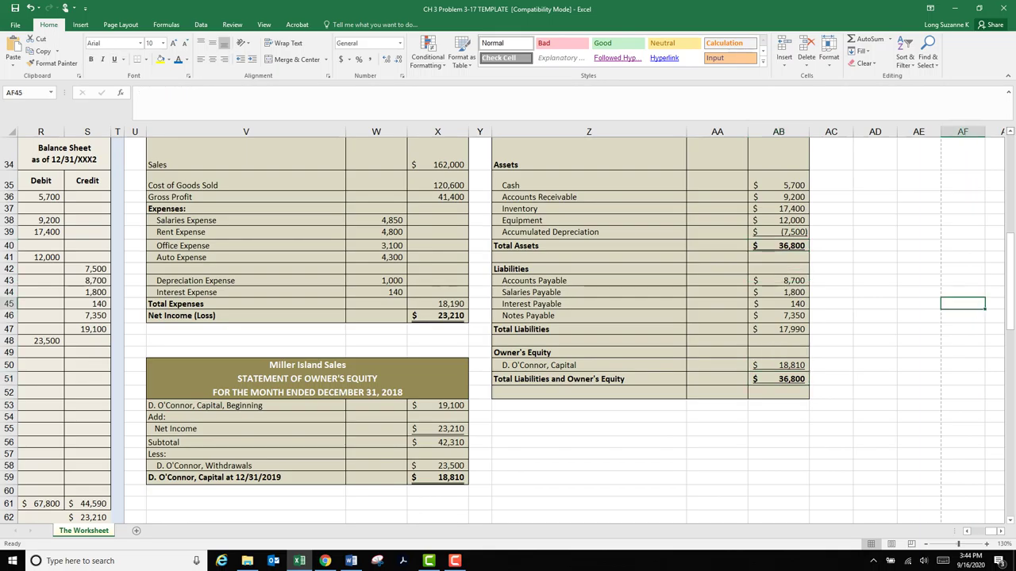
{"action": "left_click", "coordinate": [1010, 131]}
{"action": "left_click", "coordinate": [1011, 131]}
{"action": "scroll", "coordinate": [508, 330], "scroll_direction": "up", "scroll_amount": 1}
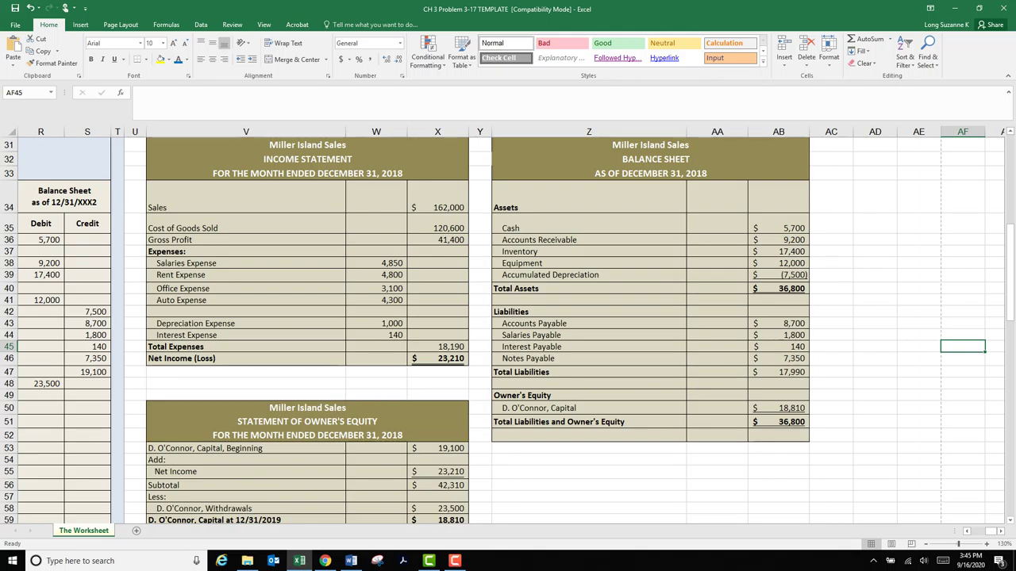
{"action": "left_click", "coordinate": [779, 408]}
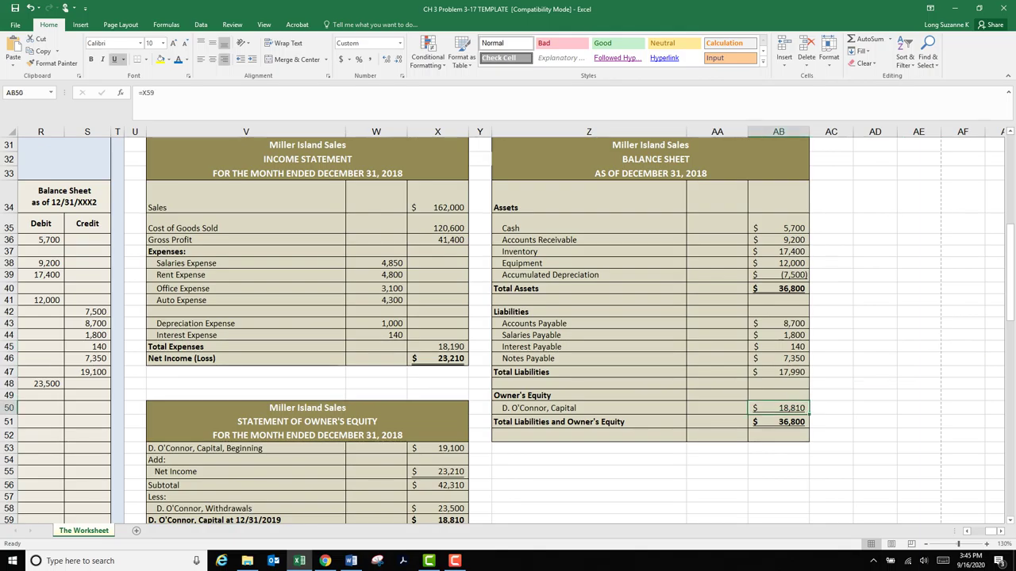
{"action": "left_click", "coordinate": [437, 520]}
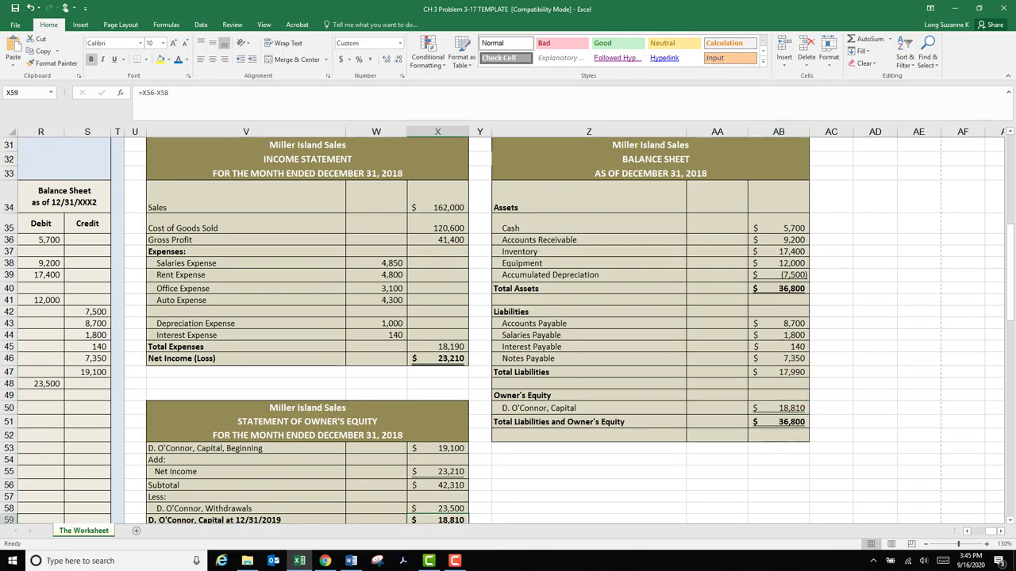
{"action": "left_click", "coordinate": [437, 359]}
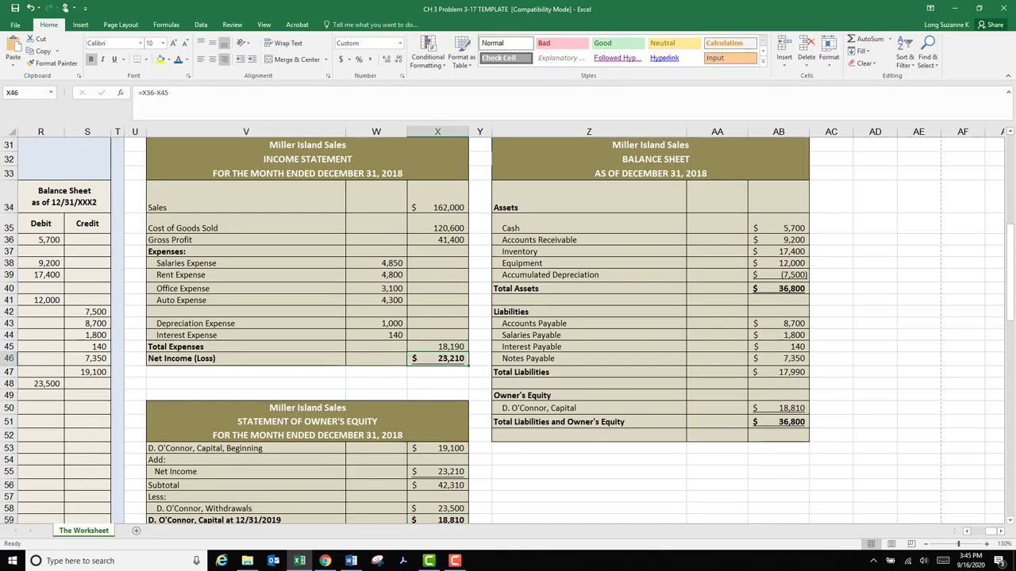
- Review the whole sheet, from the problem data at A1 through the worksheet columns, statements and supporting work
{"action": "scroll", "coordinate": [508, 325], "scroll_direction": "left", "scroll_amount": 1}
{"action": "scroll", "coordinate": [508, 326], "scroll_direction": "left", "scroll_amount": 8}
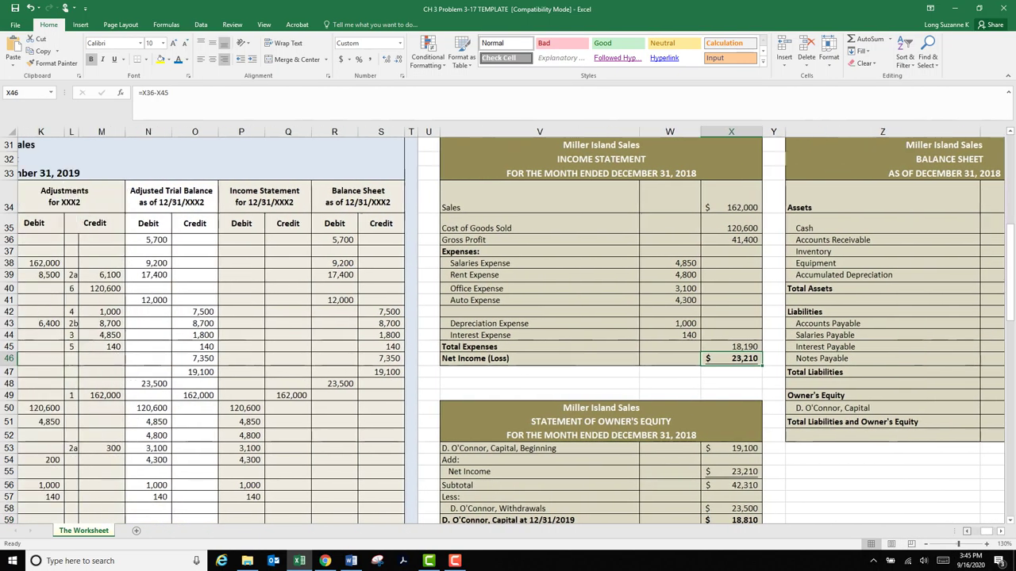
{"action": "scroll", "coordinate": [508, 325], "scroll_direction": "up", "scroll_amount": 10}
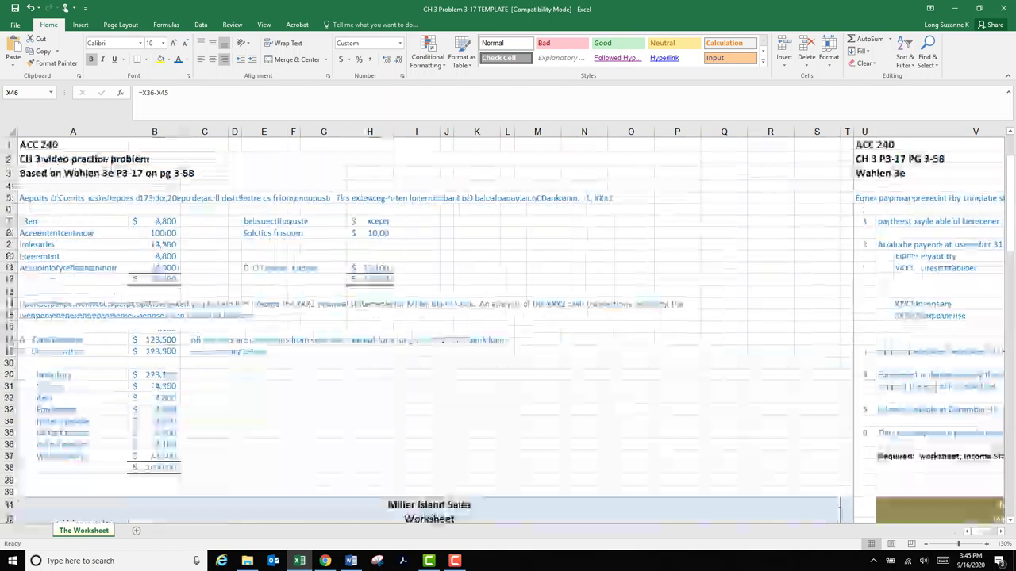
{"action": "left_click", "coordinate": [73, 145]}
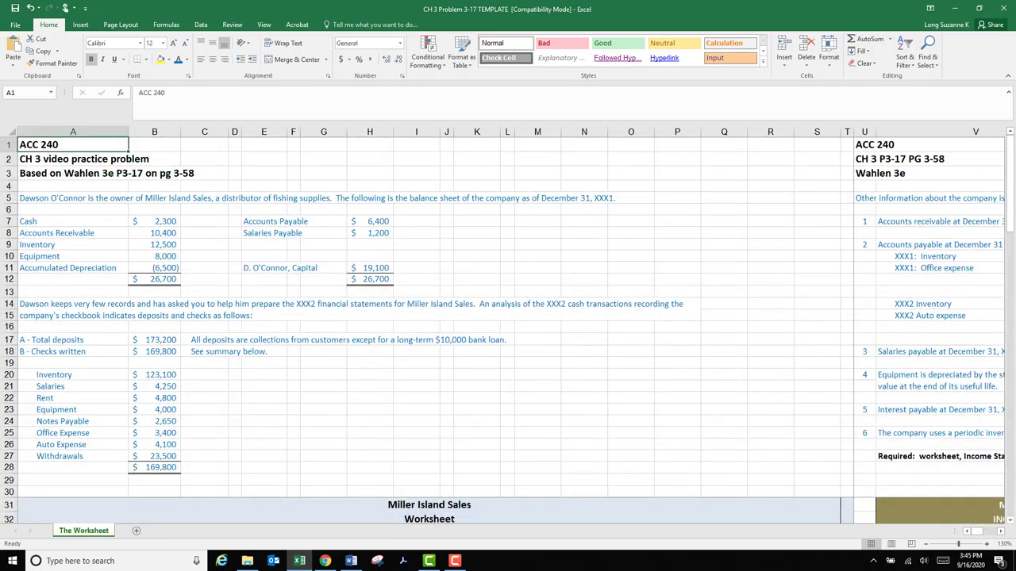
{"action": "scroll", "coordinate": [508, 325], "scroll_direction": "down", "scroll_amount": 5, "text": "ctrl"}
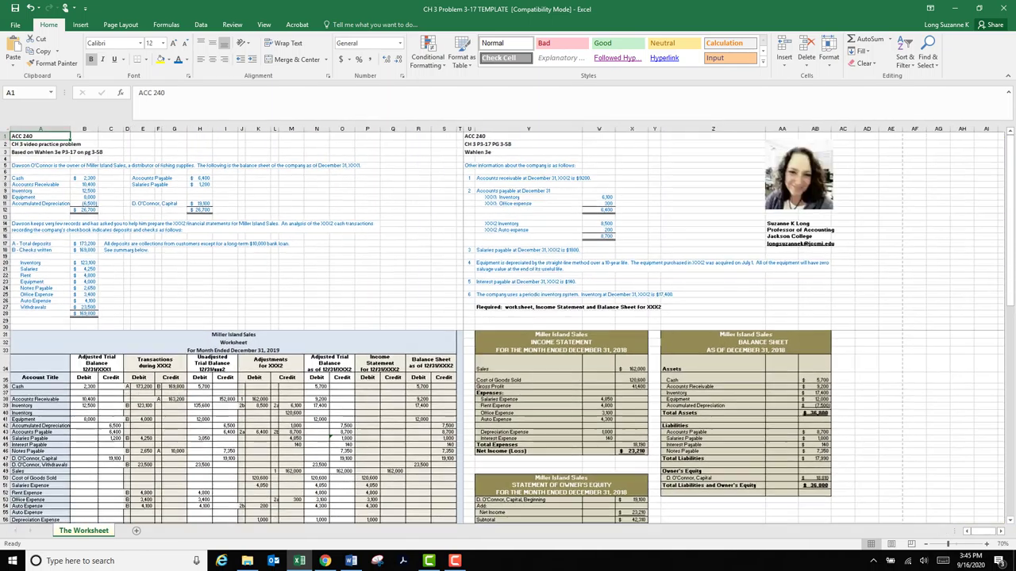
{"action": "scroll", "coordinate": [508, 325], "scroll_direction": "down", "scroll_amount": 2, "text": "ctrl"}
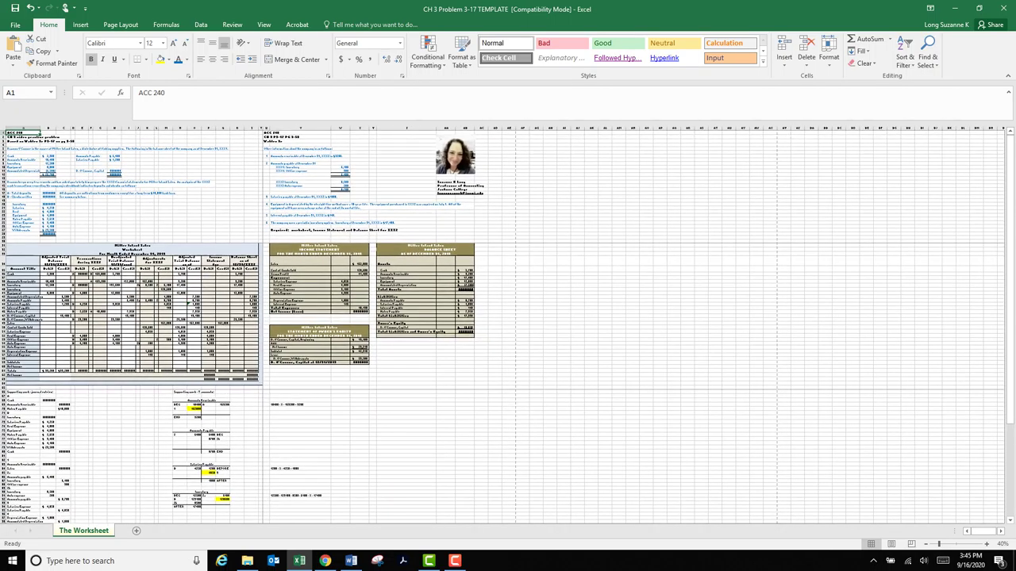
{"action": "scroll", "coordinate": [508, 325], "scroll_direction": "up", "scroll_amount": 1, "text": "ctrl"}
{"action": "scroll", "coordinate": [502, 326], "scroll_direction": "up", "scroll_amount": 5}
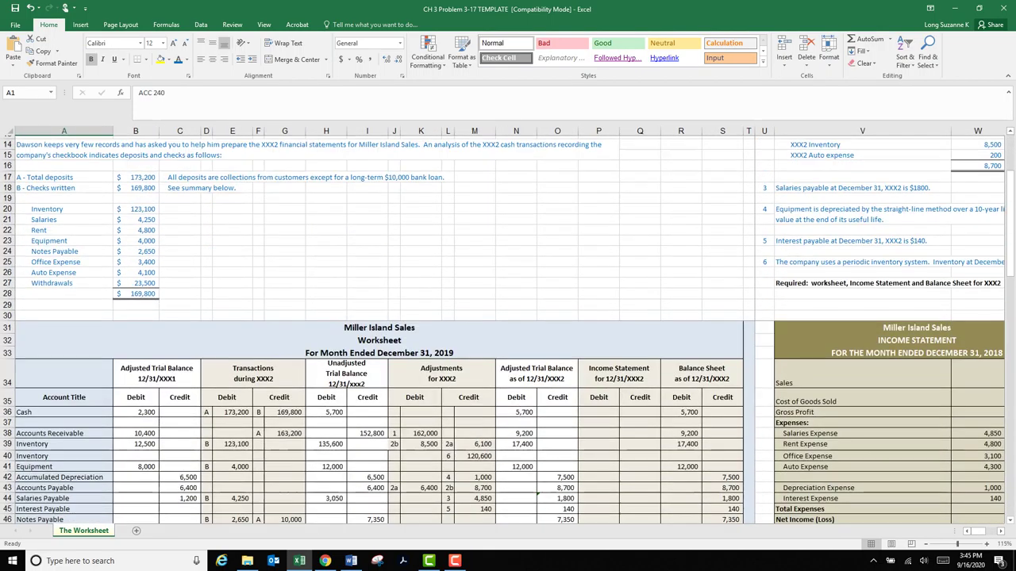
{"action": "scroll", "coordinate": [508, 330], "scroll_direction": "down", "scroll_amount": 5}
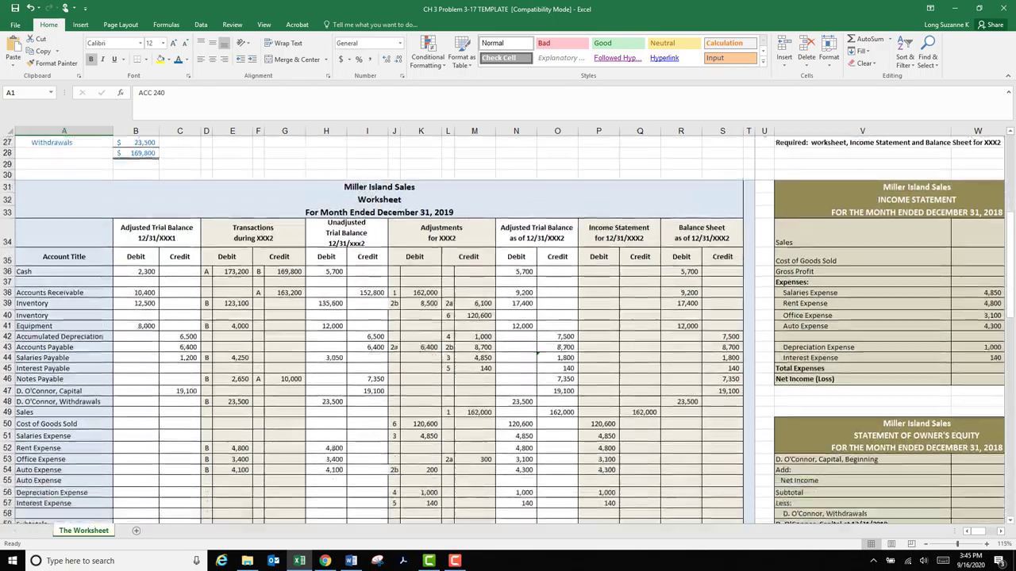
{"action": "scroll", "coordinate": [508, 329], "scroll_direction": "down", "scroll_amount": 2}
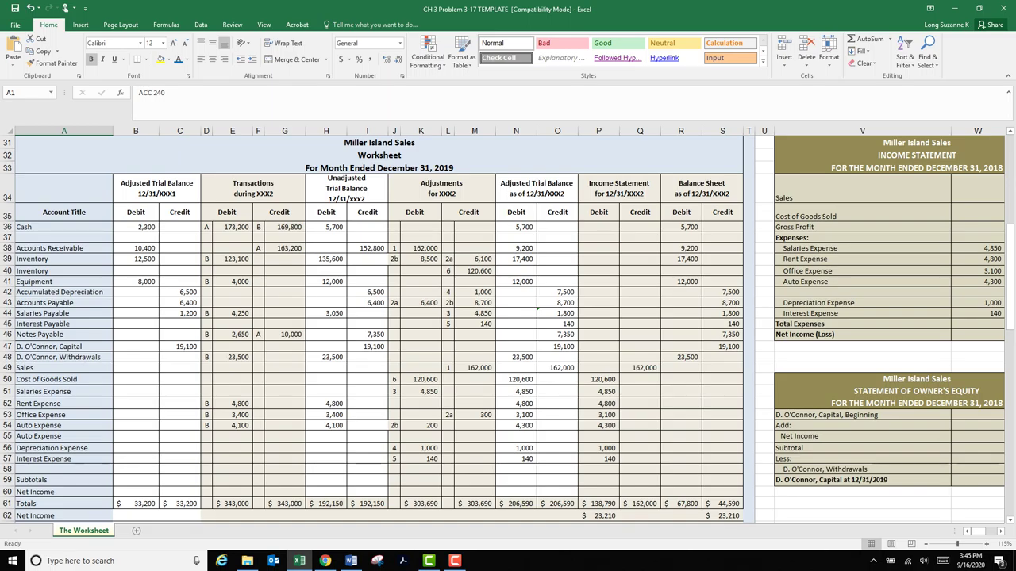
{"action": "left_click", "coordinate": [455, 561]}
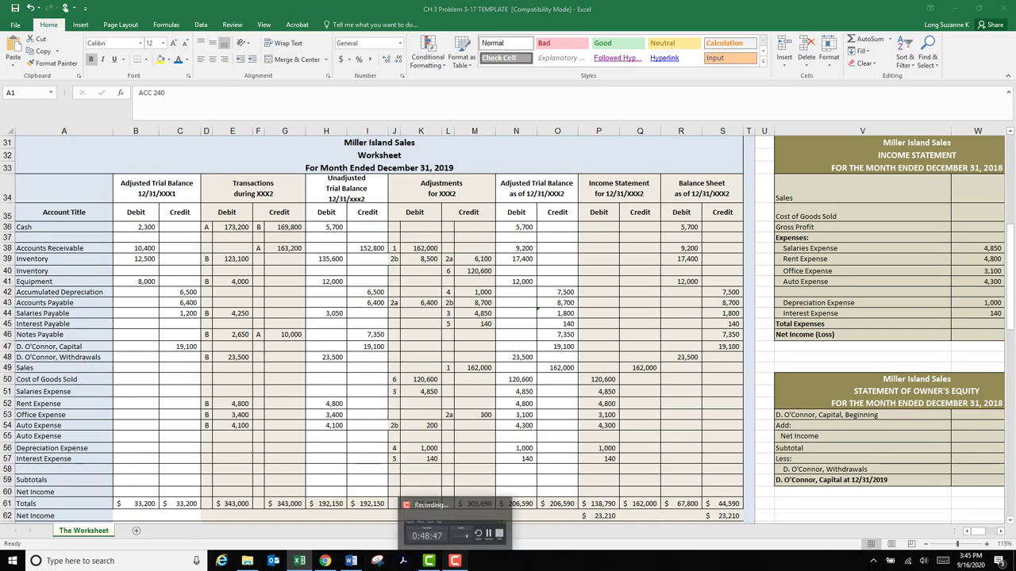
{"action": "left_click", "coordinate": [455, 562]}
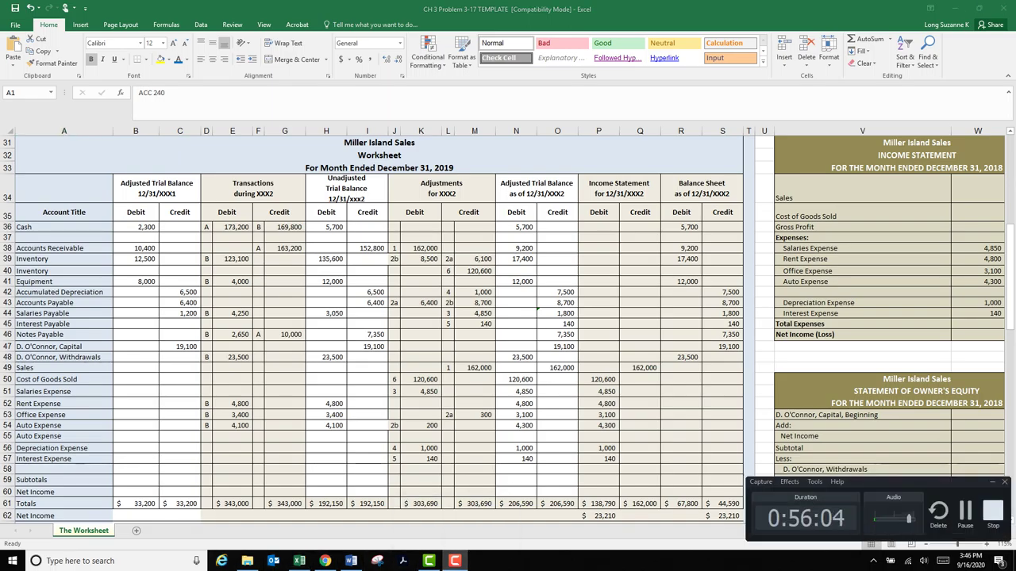